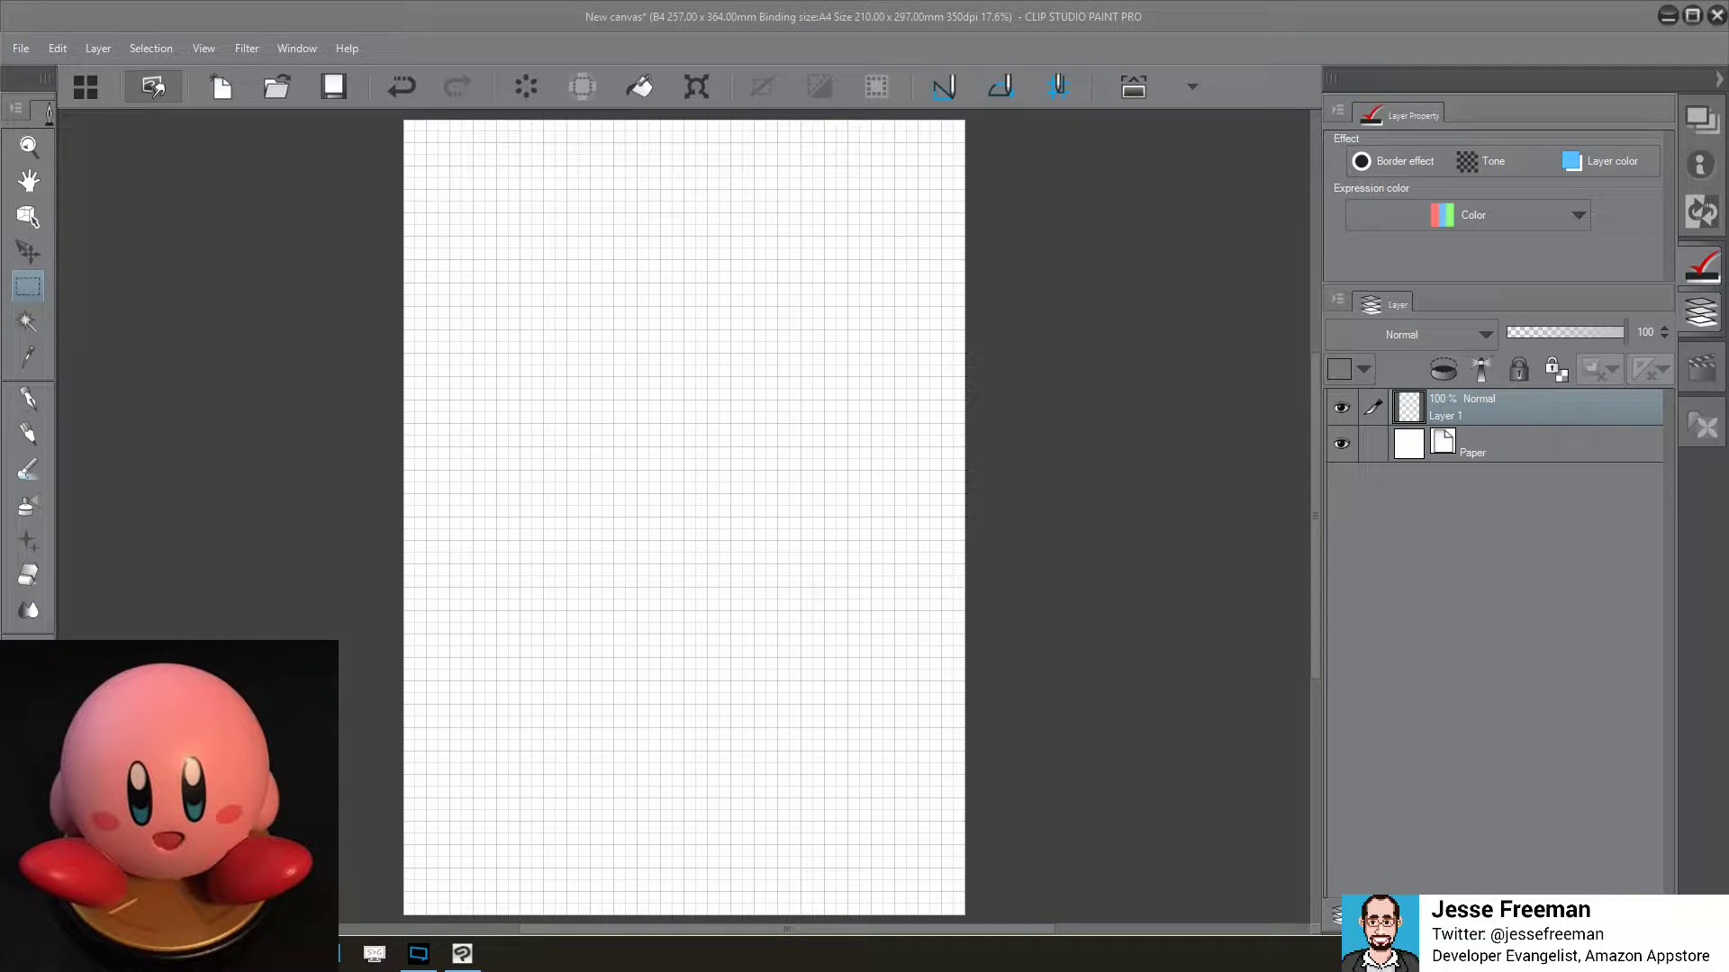
# Zoom in, clear the accidental tiny selection, and switch to the Pen tool
pyautogui.scroll(3, 786, 518)
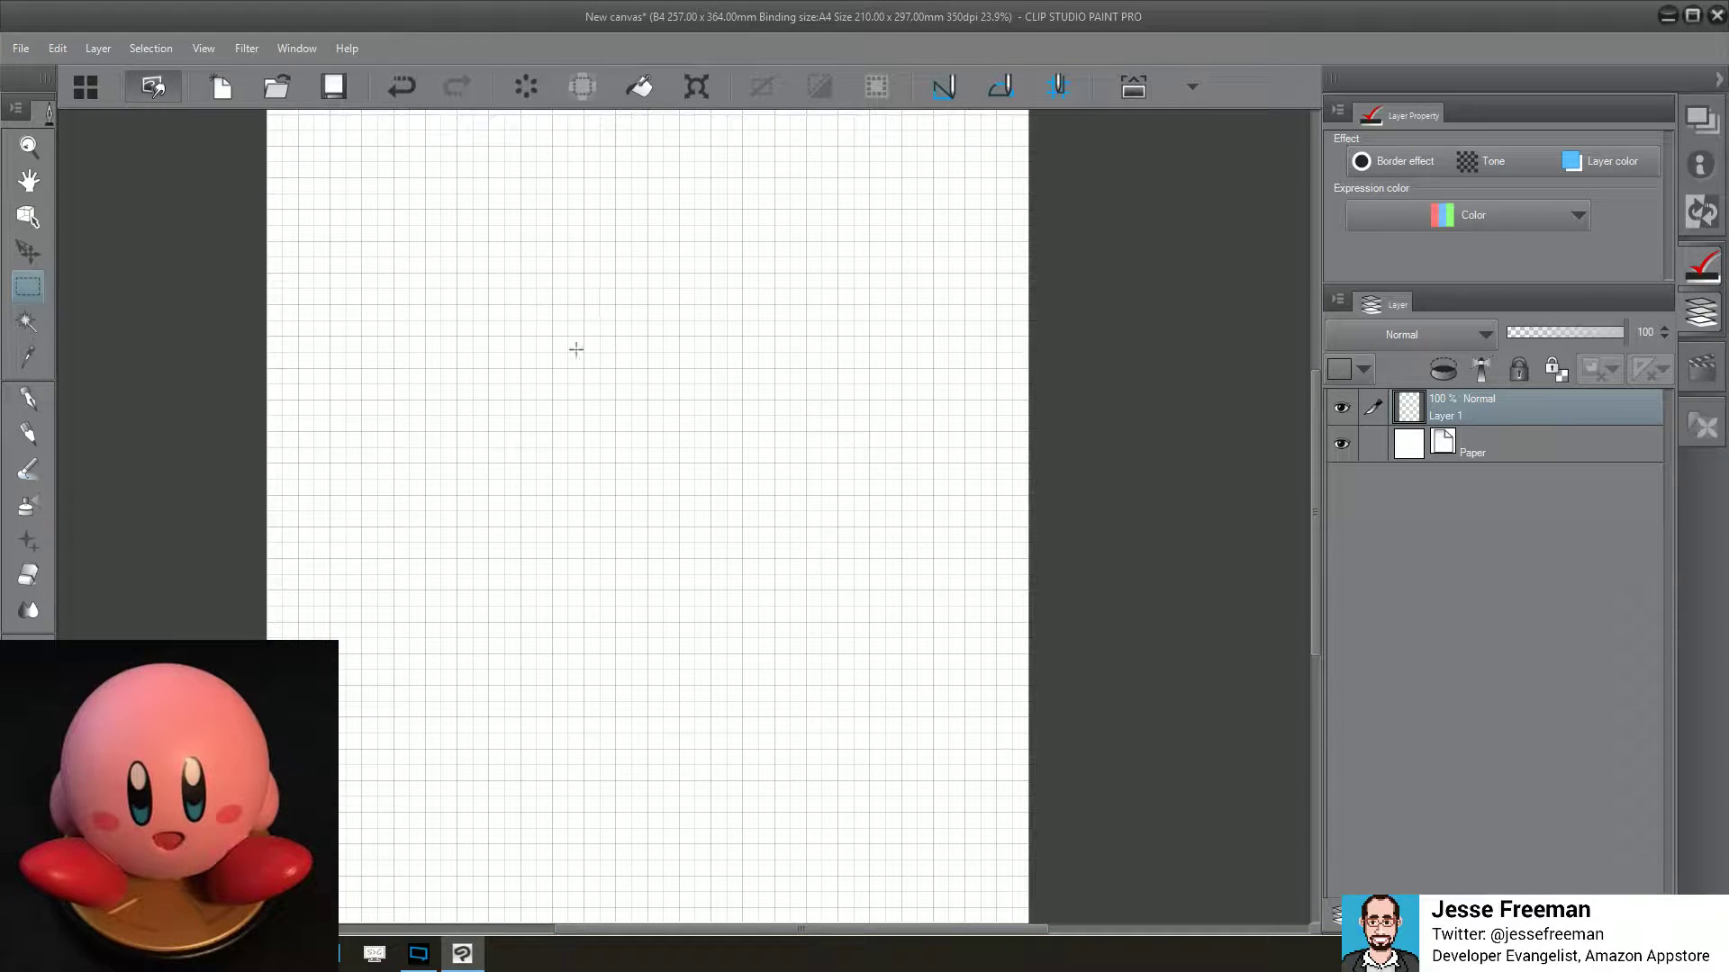
pyautogui.moveTo(532, 227)
pyautogui.mouseDown()
pyautogui.moveTo(490, 244)
pyautogui.moveTo(535, 228)
pyautogui.mouseUp()
pyautogui.click(494, 343)
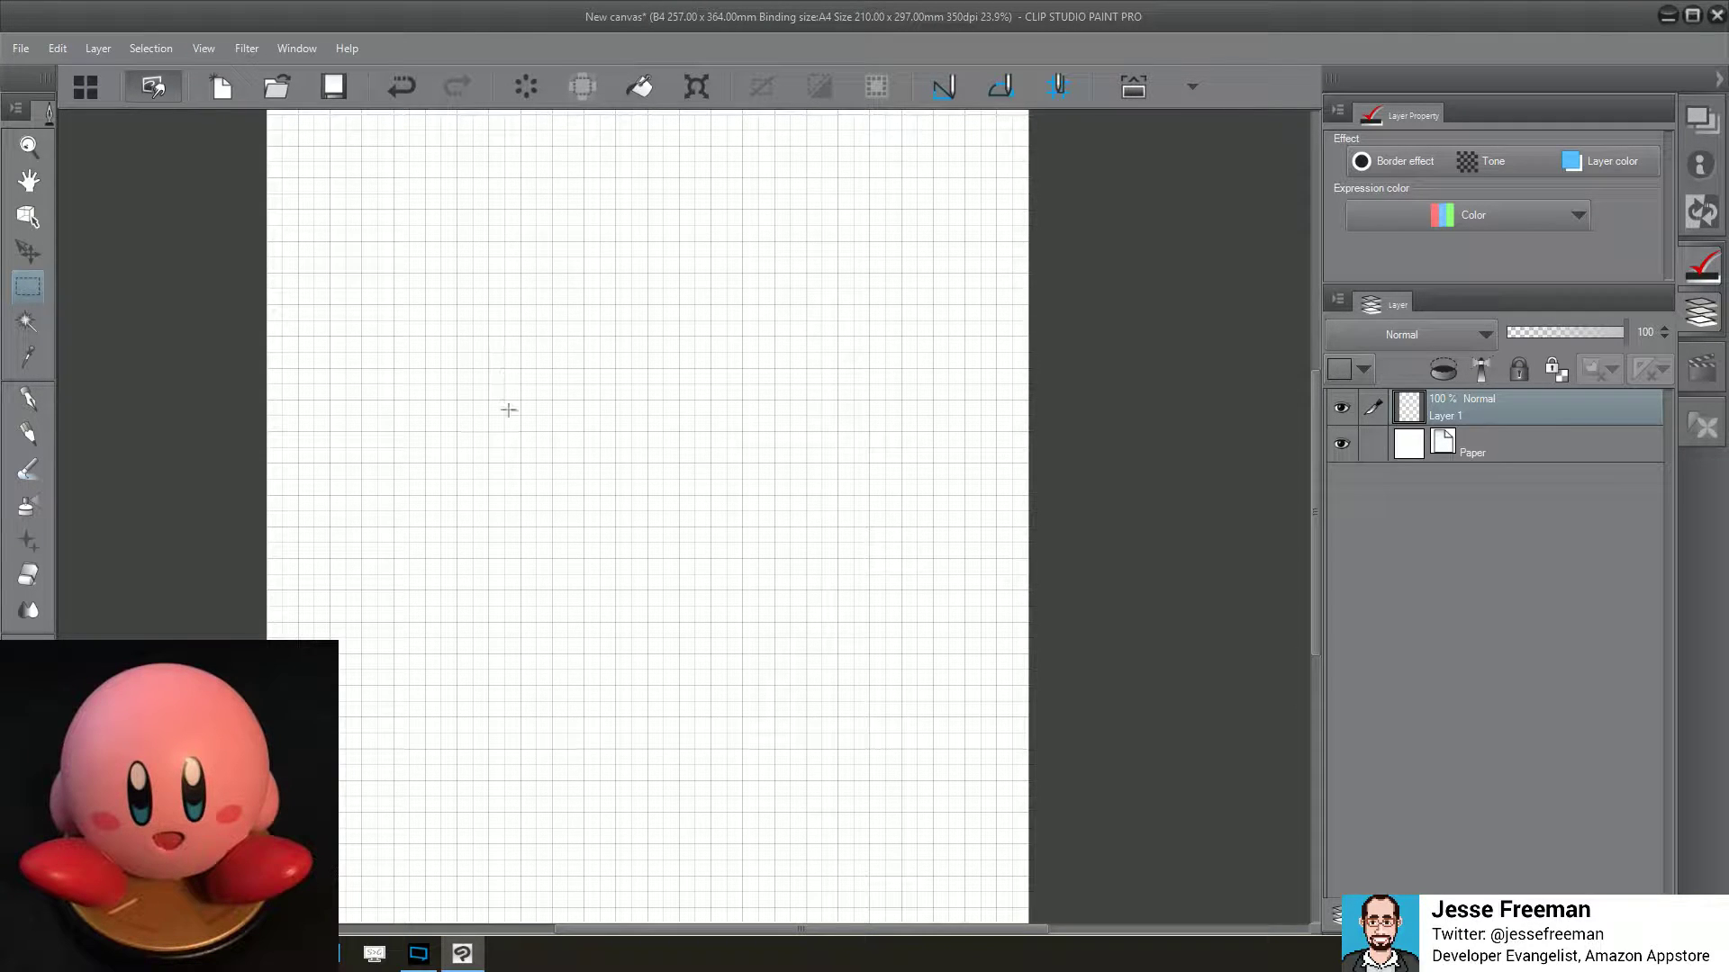
pyautogui.click(27, 403)
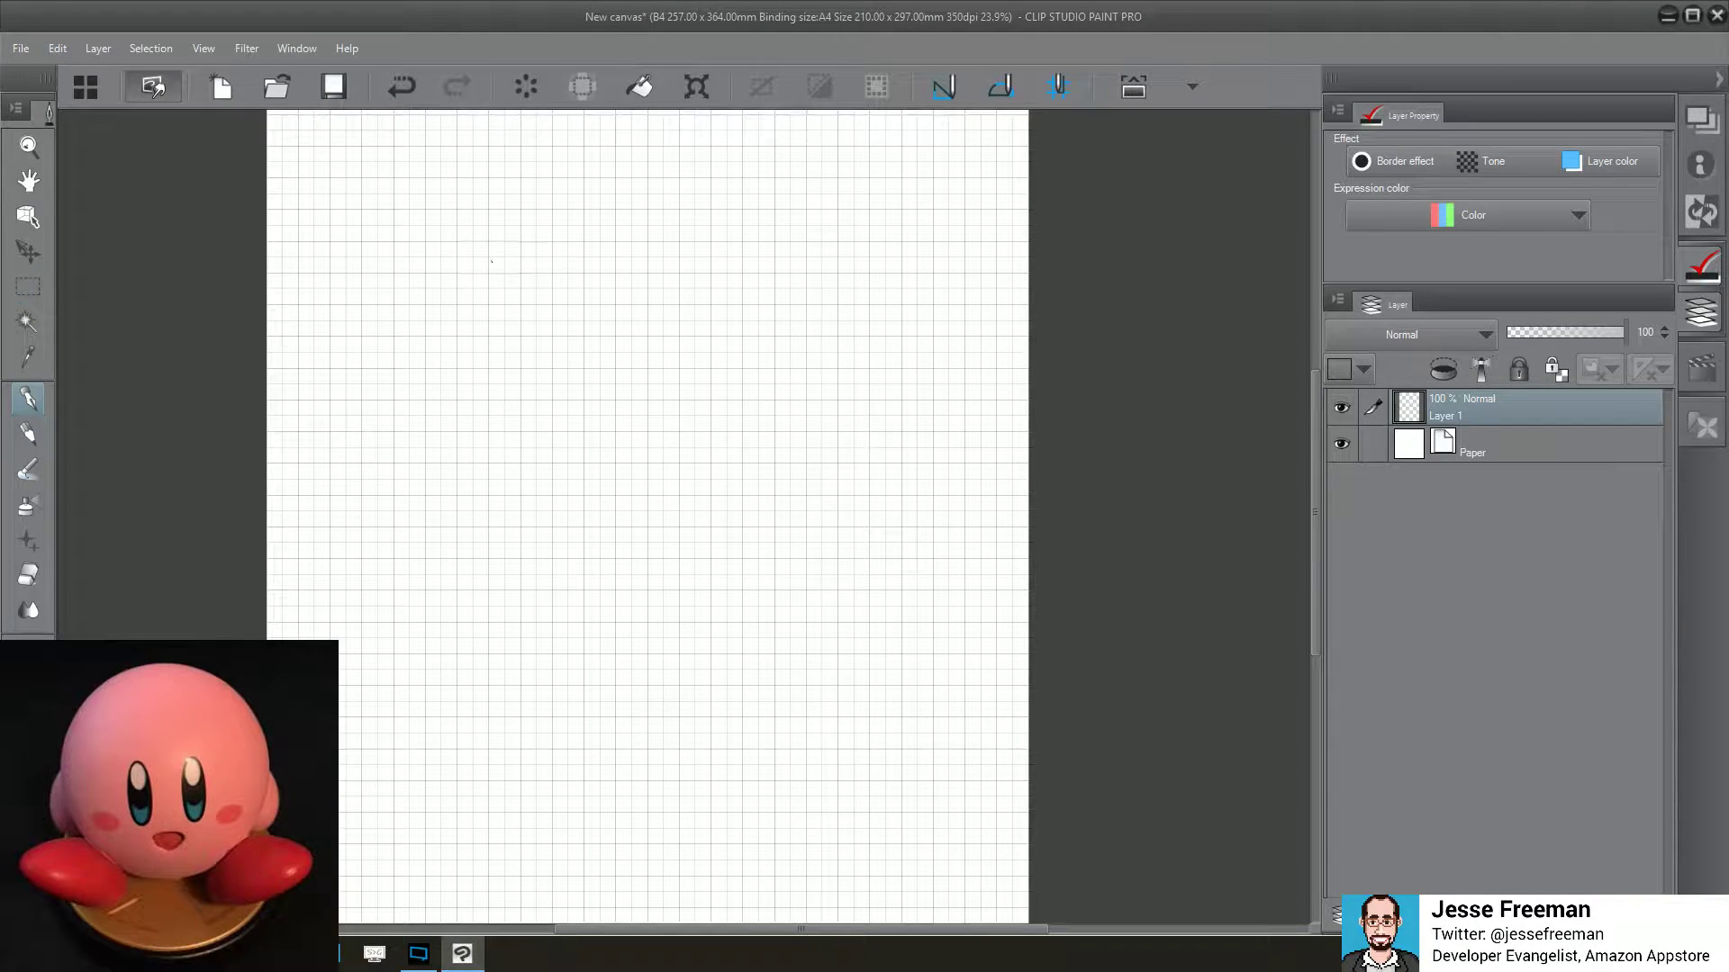
# Sketch the left side, bottom curve and right side of Kirby's round body
pyautogui.moveTo(455, 280)
pyautogui.mouseDown()
pyautogui.moveTo(522, 239)
pyautogui.moveTo(416, 325)
pyautogui.moveTo(405, 456)
pyautogui.mouseUp()
pyautogui.moveTo(397, 387); pyautogui.dragTo(416, 527)
pyautogui.moveTo(403, 456); pyautogui.dragTo(461, 587)
pyautogui.moveTo(408, 500)
pyautogui.mouseDown()
pyautogui.moveTo(545, 647)
pyautogui.moveTo(700, 668)
pyautogui.mouseUp()
pyautogui.moveTo(540, 637); pyautogui.dragTo(778, 633)
pyautogui.moveTo(689, 666)
pyautogui.mouseDown()
pyautogui.moveTo(847, 590)
pyautogui.moveTo(860, 537)
pyautogui.mouseUp()
pyautogui.moveTo(780, 628); pyautogui.dragTo(877, 500)
pyautogui.moveTo(837, 562); pyautogui.dragTo(882, 458)
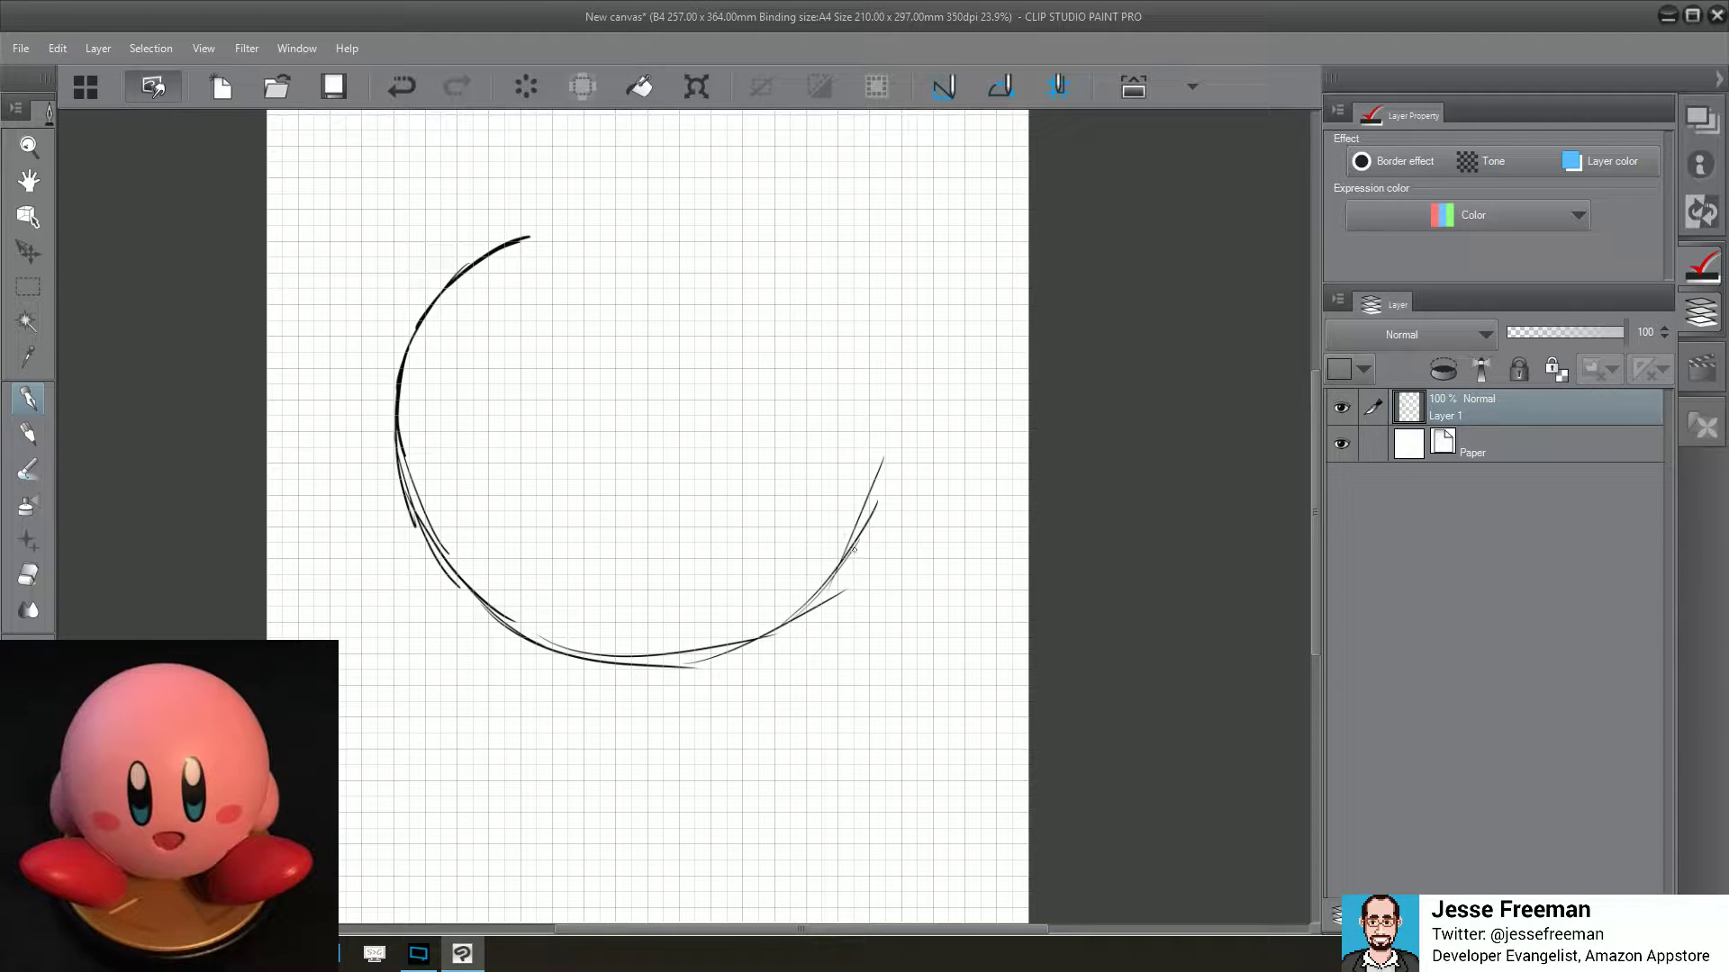
pyautogui.moveTo(855, 547); pyautogui.dragTo(886, 462)
pyautogui.moveTo(892, 390)
pyautogui.mouseDown()
pyautogui.moveTo(866, 495)
pyautogui.moveTo(787, 614)
pyautogui.mouseUp()
pyautogui.moveTo(878, 499); pyautogui.dragTo(735, 643)
# Arc the circle over the top-right, close the top, and retrace the top and right side
pyautogui.moveTo(900, 294); pyautogui.dragTo(851, 540)
pyautogui.moveTo(837, 236); pyautogui.dragTo(878, 346)
pyautogui.moveTo(669, 137); pyautogui.dragTo(837, 236)
pyautogui.moveTo(446, 293); pyautogui.dragTo(591, 193)
pyautogui.moveTo(404, 336); pyautogui.dragTo(655, 175)
pyautogui.moveTo(527, 209); pyautogui.dragTo(657, 177)
pyautogui.moveTo(567, 184); pyautogui.dragTo(752, 184)
pyautogui.moveTo(626, 181); pyautogui.dragTo(817, 223)
pyautogui.moveTo(699, 162); pyautogui.dragTo(898, 396)
pyautogui.moveTo(843, 246); pyautogui.dragTo(864, 514)
pyautogui.moveTo(866, 413)
pyautogui.mouseDown()
pyautogui.moveTo(513, 214)
pyautogui.moveTo(397, 350)
pyautogui.mouseUp()
# Reinforce the circle's left, top and right sides, and sketch the mouth's top line
pyautogui.moveTo(572, 195)
pyautogui.mouseDown()
pyautogui.moveTo(410, 321)
pyautogui.moveTo(396, 454)
pyautogui.moveTo(518, 618)
pyautogui.mouseUp()
pyautogui.moveTo(410, 472); pyautogui.dragTo(439, 545)
pyautogui.moveTo(392, 305); pyautogui.dragTo(401, 465)
pyautogui.moveTo(478, 227); pyautogui.dragTo(402, 357)
pyautogui.moveTo(559, 208); pyautogui.dragTo(432, 286)
pyautogui.moveTo(505, 210)
pyautogui.mouseDown()
pyautogui.moveTo(457, 251)
pyautogui.moveTo(756, 159)
pyautogui.mouseUp()
pyautogui.moveTo(653, 178)
pyautogui.mouseDown()
pyautogui.moveTo(871, 255)
pyautogui.moveTo(916, 393)
pyautogui.mouseUp()
pyautogui.moveTo(824, 206); pyautogui.dragTo(881, 494)
pyautogui.moveTo(880, 389)
pyautogui.mouseDown()
pyautogui.moveTo(778, 627)
pyautogui.moveTo(653, 658)
pyautogui.mouseUp()
pyautogui.moveTo(615, 515)
pyautogui.mouseDown()
pyautogui.moveTo(694, 512)
pyautogui.moveTo(686, 547)
pyautogui.moveTo(639, 580)
pyautogui.mouseUp()
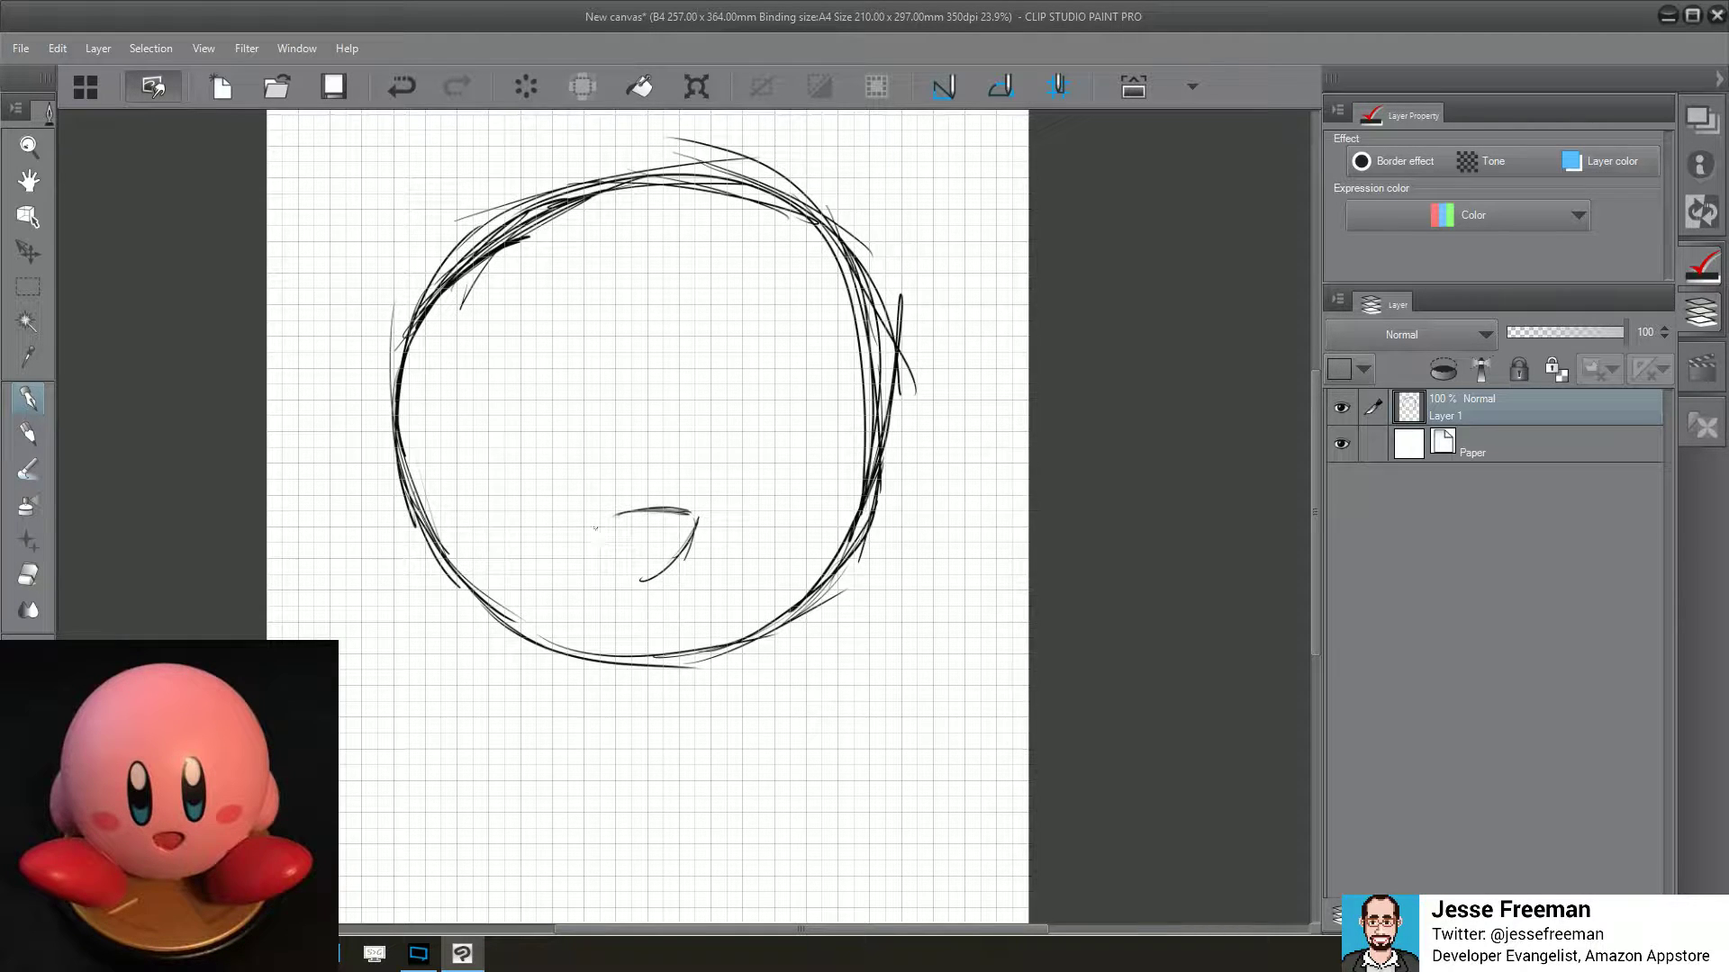
# Finish and darken the mouth outline, then draw a thickened tall left eye oval
pyautogui.moveTo(594, 525)
pyautogui.mouseDown()
pyautogui.moveTo(641, 581)
pyautogui.moveTo(670, 512)
pyautogui.moveTo(689, 509)
pyautogui.moveTo(604, 537)
pyautogui.mouseUp()
pyautogui.moveTo(619, 517)
pyautogui.mouseDown()
pyautogui.moveTo(700, 518)
pyautogui.moveTo(631, 572)
pyautogui.moveTo(601, 544)
pyautogui.moveTo(677, 546)
pyautogui.mouseUp()
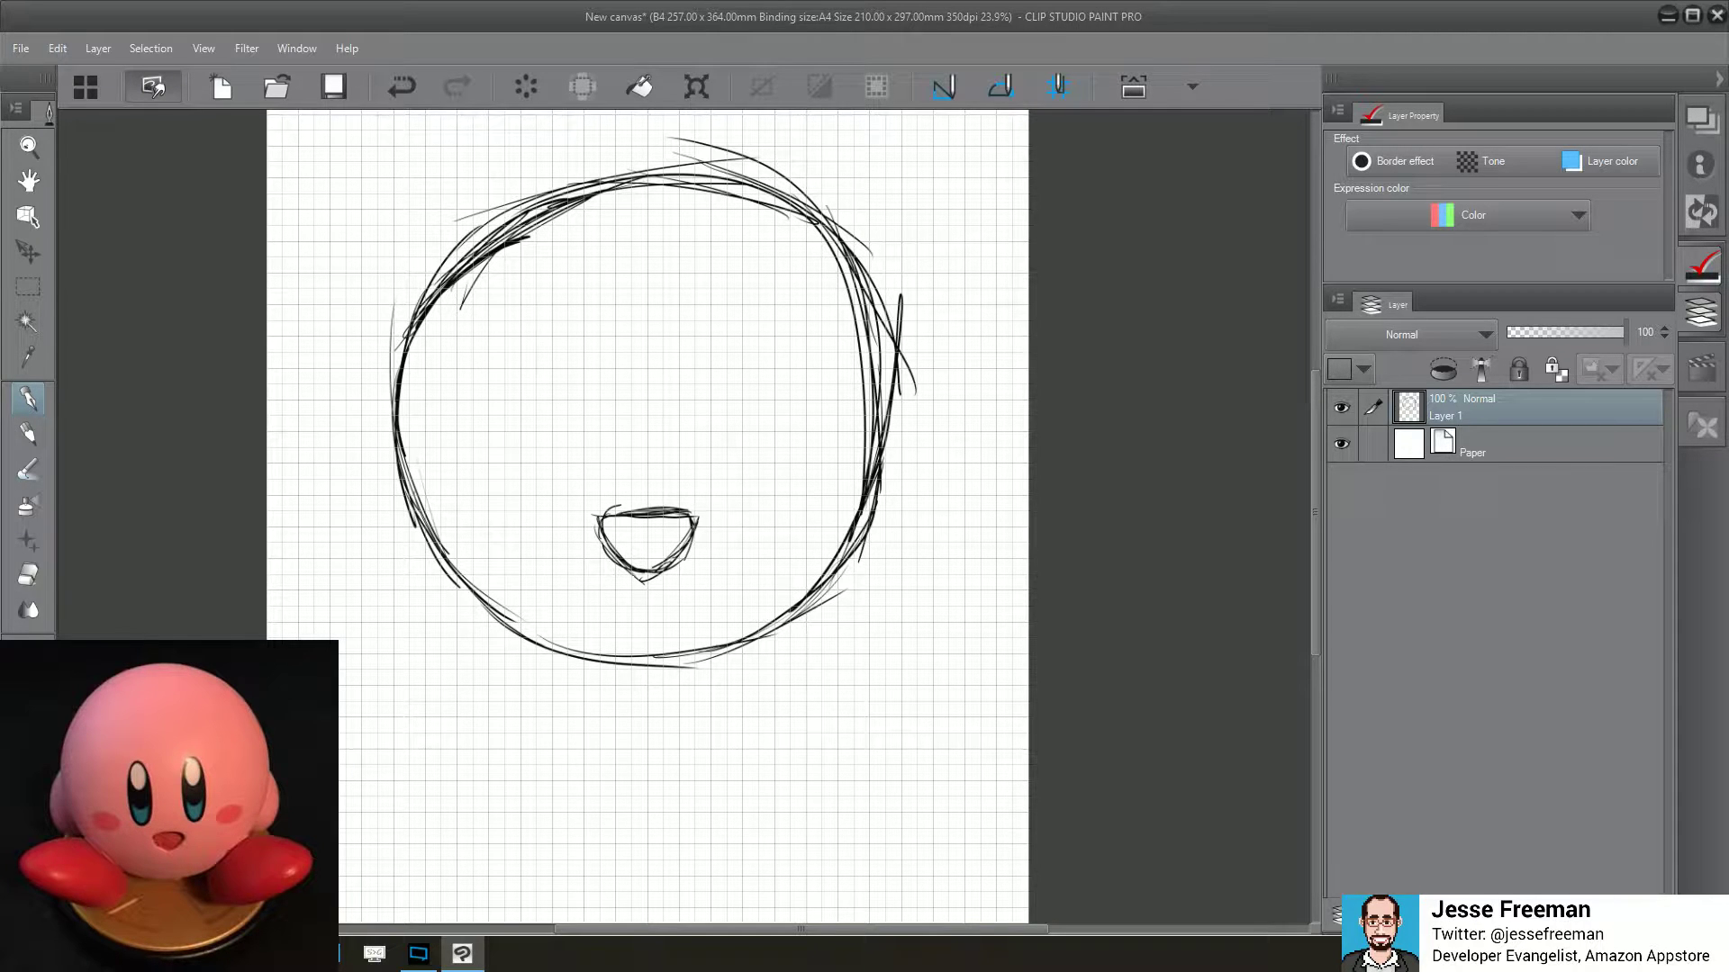
pyautogui.moveTo(534, 419)
pyautogui.mouseDown()
pyautogui.moveTo(531, 310)
pyautogui.moveTo(567, 294)
pyautogui.moveTo(589, 365)
pyautogui.moveTo(574, 491)
pyautogui.mouseUp()
pyautogui.moveTo(531, 387)
pyautogui.mouseDown()
pyautogui.moveTo(540, 467)
pyautogui.moveTo(576, 489)
pyautogui.moveTo(587, 464)
pyautogui.mouseUp()
pyautogui.moveTo(590, 327); pyautogui.dragTo(593, 375)
pyautogui.moveTo(549, 297)
pyautogui.mouseDown()
pyautogui.moveTo(536, 443)
pyautogui.moveTo(586, 326)
pyautogui.moveTo(572, 470)
pyautogui.mouseUp()
# Draw the tall right eye oval and retrace it darker
pyautogui.moveTo(693, 317)
pyautogui.mouseDown()
pyautogui.moveTo(691, 440)
pyautogui.moveTo(715, 282)
pyautogui.moveTo(748, 359)
pyautogui.moveTo(744, 432)
pyautogui.moveTo(693, 438)
pyautogui.moveTo(715, 485)
pyautogui.moveTo(740, 455)
pyautogui.moveTo(724, 286)
pyautogui.moveTo(748, 357)
pyautogui.mouseUp()
pyautogui.moveTo(740, 295)
pyautogui.mouseDown()
pyautogui.moveTo(740, 432)
pyautogui.moveTo(720, 484)
pyautogui.mouseUp()
pyautogui.moveTo(682, 349)
pyautogui.mouseDown()
pyautogui.moveTo(719, 484)
pyautogui.moveTo(750, 388)
pyautogui.mouseUp()
pyautogui.moveTo(738, 279)
pyautogui.mouseDown()
pyautogui.moveTo(689, 395)
pyautogui.moveTo(694, 424)
pyautogui.moveTo(747, 419)
pyautogui.mouseUp()
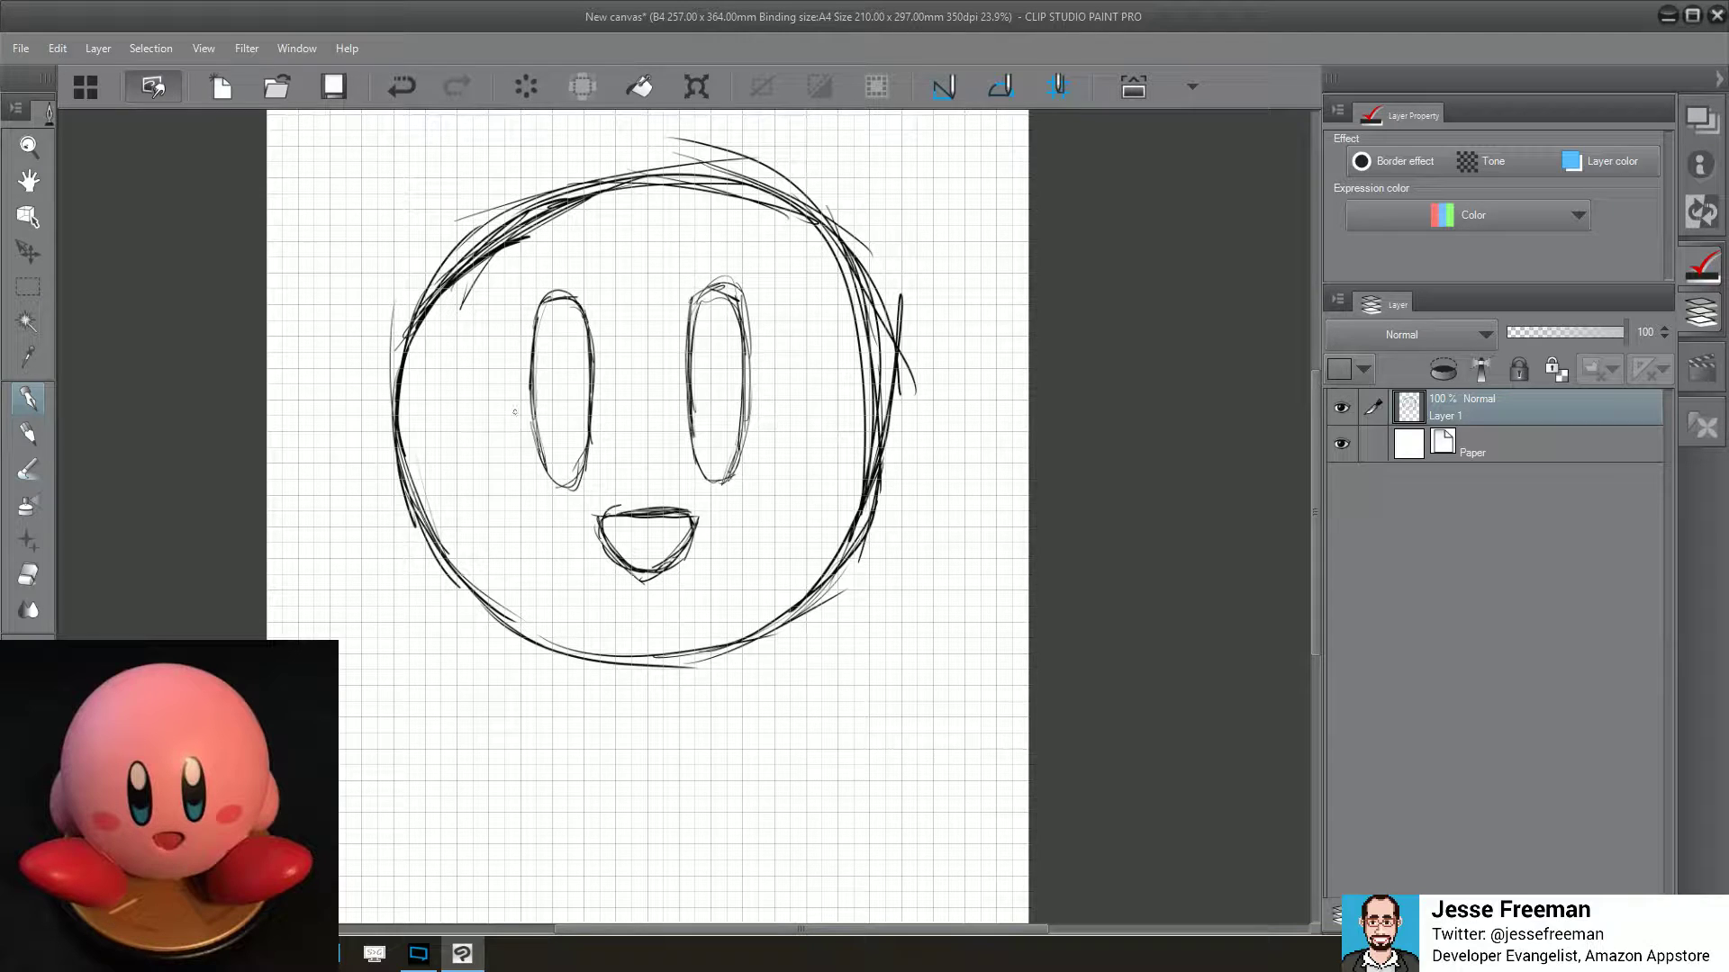
# Sketch the top highlight and the curved lower highlight inside the left eye
pyautogui.moveTo(553, 310)
pyautogui.mouseDown()
pyautogui.moveTo(542, 329)
pyautogui.moveTo(558, 301)
pyautogui.moveTo(581, 334)
pyautogui.moveTo(538, 337)
pyautogui.moveTo(565, 362)
pyautogui.moveTo(573, 304)
pyautogui.moveTo(565, 363)
pyautogui.moveTo(543, 358)
pyautogui.moveTo(575, 352)
pyautogui.mouseUp()
pyautogui.moveTo(540, 403)
pyautogui.mouseDown()
pyautogui.moveTo(552, 423)
pyautogui.moveTo(580, 404)
pyautogui.moveTo(574, 458)
pyautogui.moveTo(542, 435)
pyautogui.moveTo(566, 473)
pyautogui.moveTo(575, 455)
pyautogui.moveTo(570, 472)
pyautogui.moveTo(545, 454)
pyautogui.moveTo(575, 417)
pyautogui.mouseUp()
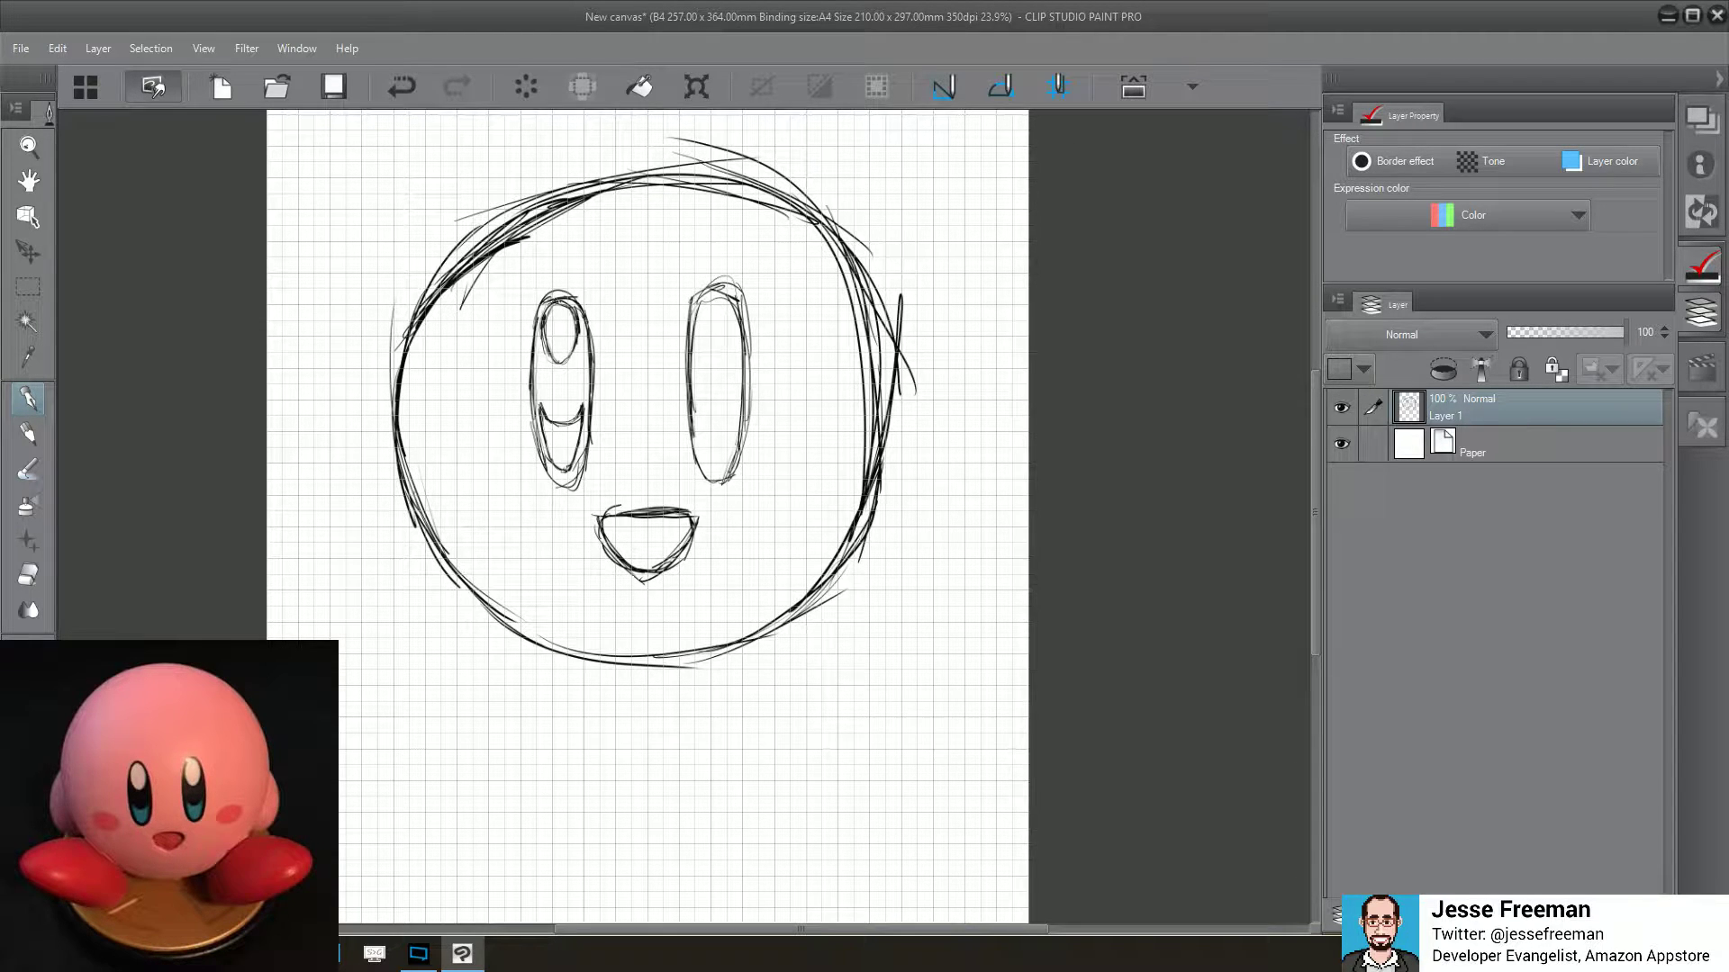
pyautogui.moveTo(551, 305); pyautogui.dragTo(576, 303)
# Add upper and lower highlights in the right eye and a cheek oval right of the mouth
pyautogui.moveTo(704, 337)
pyautogui.mouseDown()
pyautogui.moveTo(704, 306)
pyautogui.moveTo(727, 304)
pyautogui.moveTo(730, 341)
pyautogui.moveTo(711, 353)
pyautogui.moveTo(732, 325)
pyautogui.moveTo(707, 351)
pyautogui.moveTo(729, 344)
pyautogui.mouseUp()
pyautogui.moveTo(700, 406)
pyautogui.mouseDown()
pyautogui.moveTo(707, 427)
pyautogui.moveTo(738, 401)
pyautogui.moveTo(723, 459)
pyautogui.moveTo(699, 443)
pyautogui.moveTo(711, 464)
pyautogui.moveTo(726, 450)
pyautogui.moveTo(725, 475)
pyautogui.mouseUp()
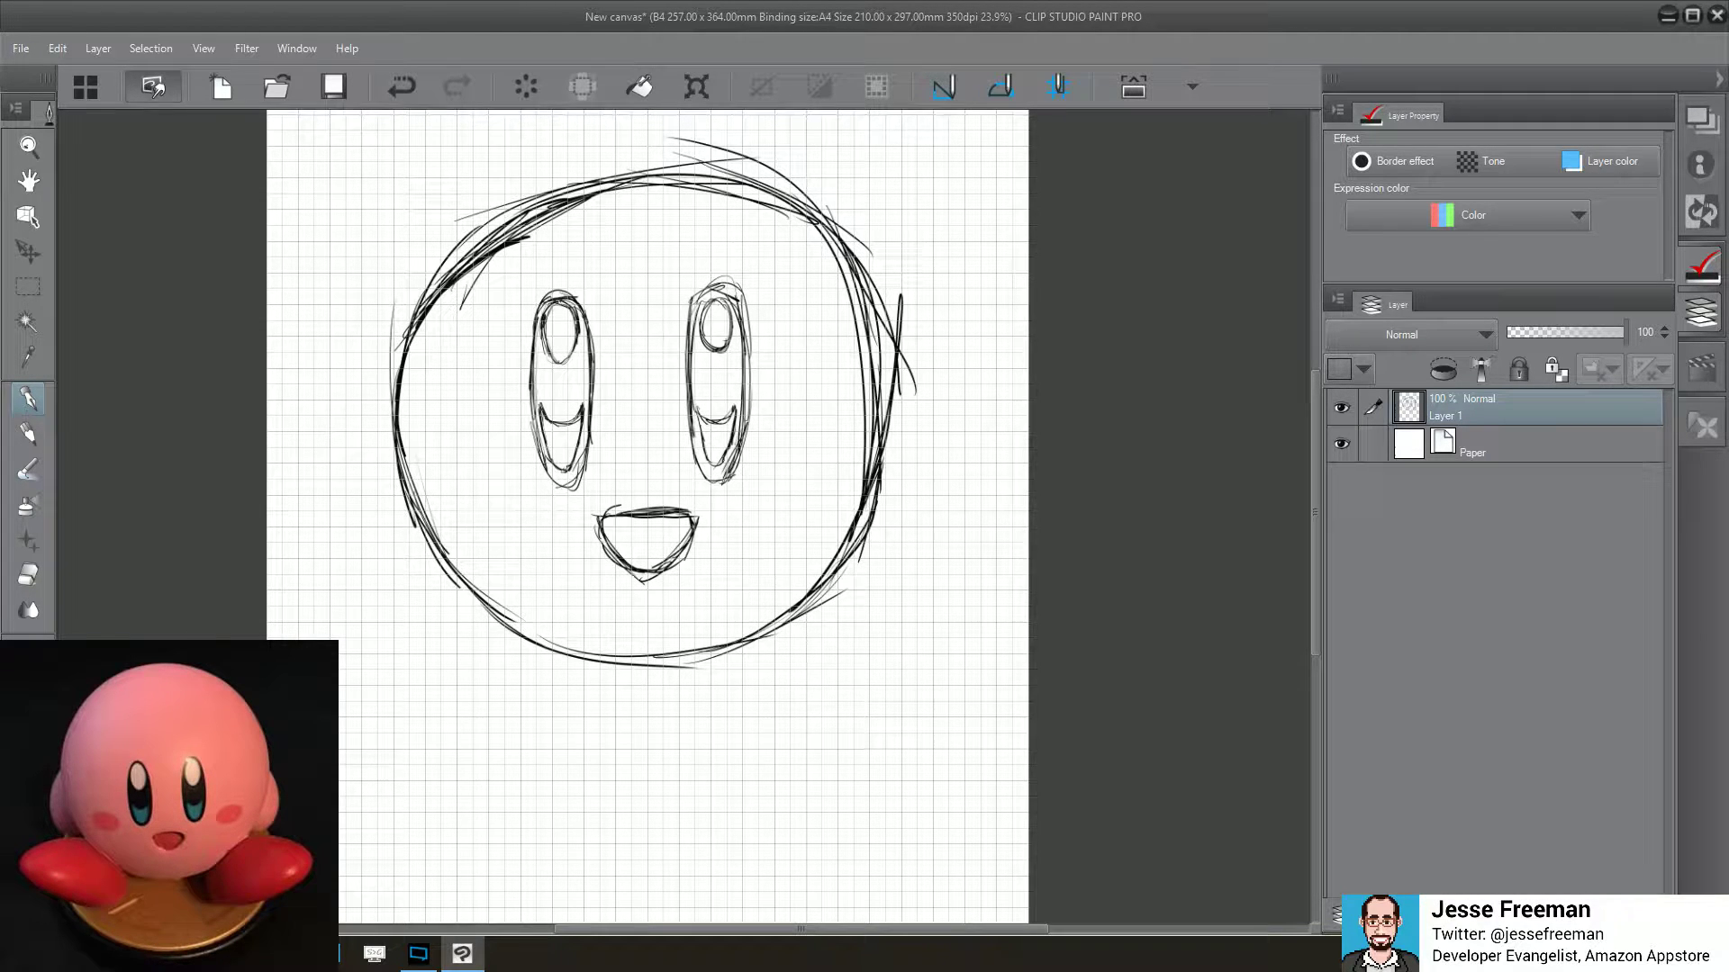
pyautogui.moveTo(793, 461)
pyautogui.mouseDown()
pyautogui.moveTo(828, 504)
pyautogui.moveTo(776, 527)
pyautogui.moveTo(831, 502)
pyautogui.moveTo(770, 531)
pyautogui.moveTo(792, 538)
pyautogui.moveTo(767, 482)
pyautogui.moveTo(811, 533)
pyautogui.mouseUp()
# Erase the right cheek oval and redraw it beside the mouth
pyautogui.moveTo(810, 457); pyautogui.dragTo(828, 482)
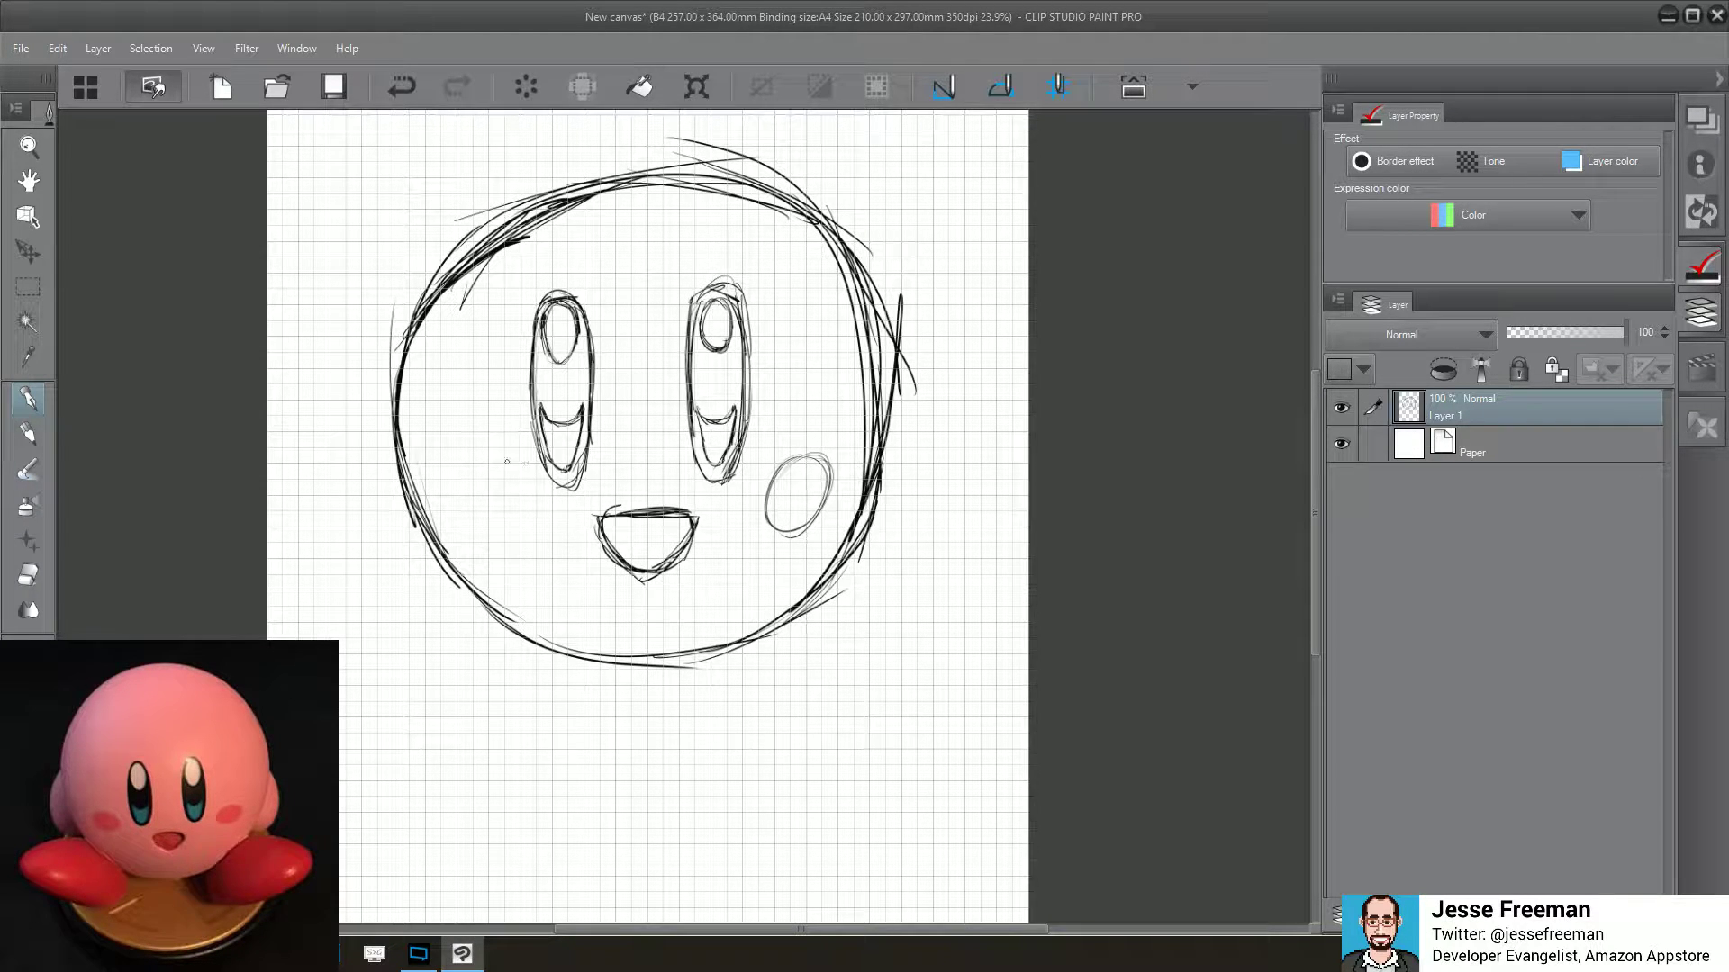
pyautogui.moveTo(810, 459)
pyautogui.mouseDown()
pyautogui.moveTo(774, 522)
pyautogui.moveTo(802, 531)
pyautogui.moveTo(833, 504)
pyautogui.moveTo(769, 568)
pyautogui.mouseUp()
pyautogui.moveTo(802, 495)
pyautogui.mouseDown()
pyautogui.moveTo(750, 522)
pyautogui.moveTo(810, 542)
pyautogui.moveTo(828, 500)
pyautogui.moveTo(774, 546)
pyautogui.moveTo(827, 506)
pyautogui.moveTo(792, 484)
pyautogui.moveTo(811, 543)
pyautogui.moveTo(766, 533)
pyautogui.moveTo(813, 531)
pyautogui.mouseUp()
# Sketch the left cheek oval and start the left foot's top curve at the lower left
pyautogui.moveTo(493, 513)
pyautogui.mouseDown()
pyautogui.moveTo(472, 545)
pyautogui.moveTo(548, 533)
pyautogui.moveTo(546, 562)
pyautogui.moveTo(468, 551)
pyautogui.moveTo(470, 505)
pyautogui.moveTo(482, 570)
pyautogui.moveTo(549, 567)
pyautogui.mouseUp()
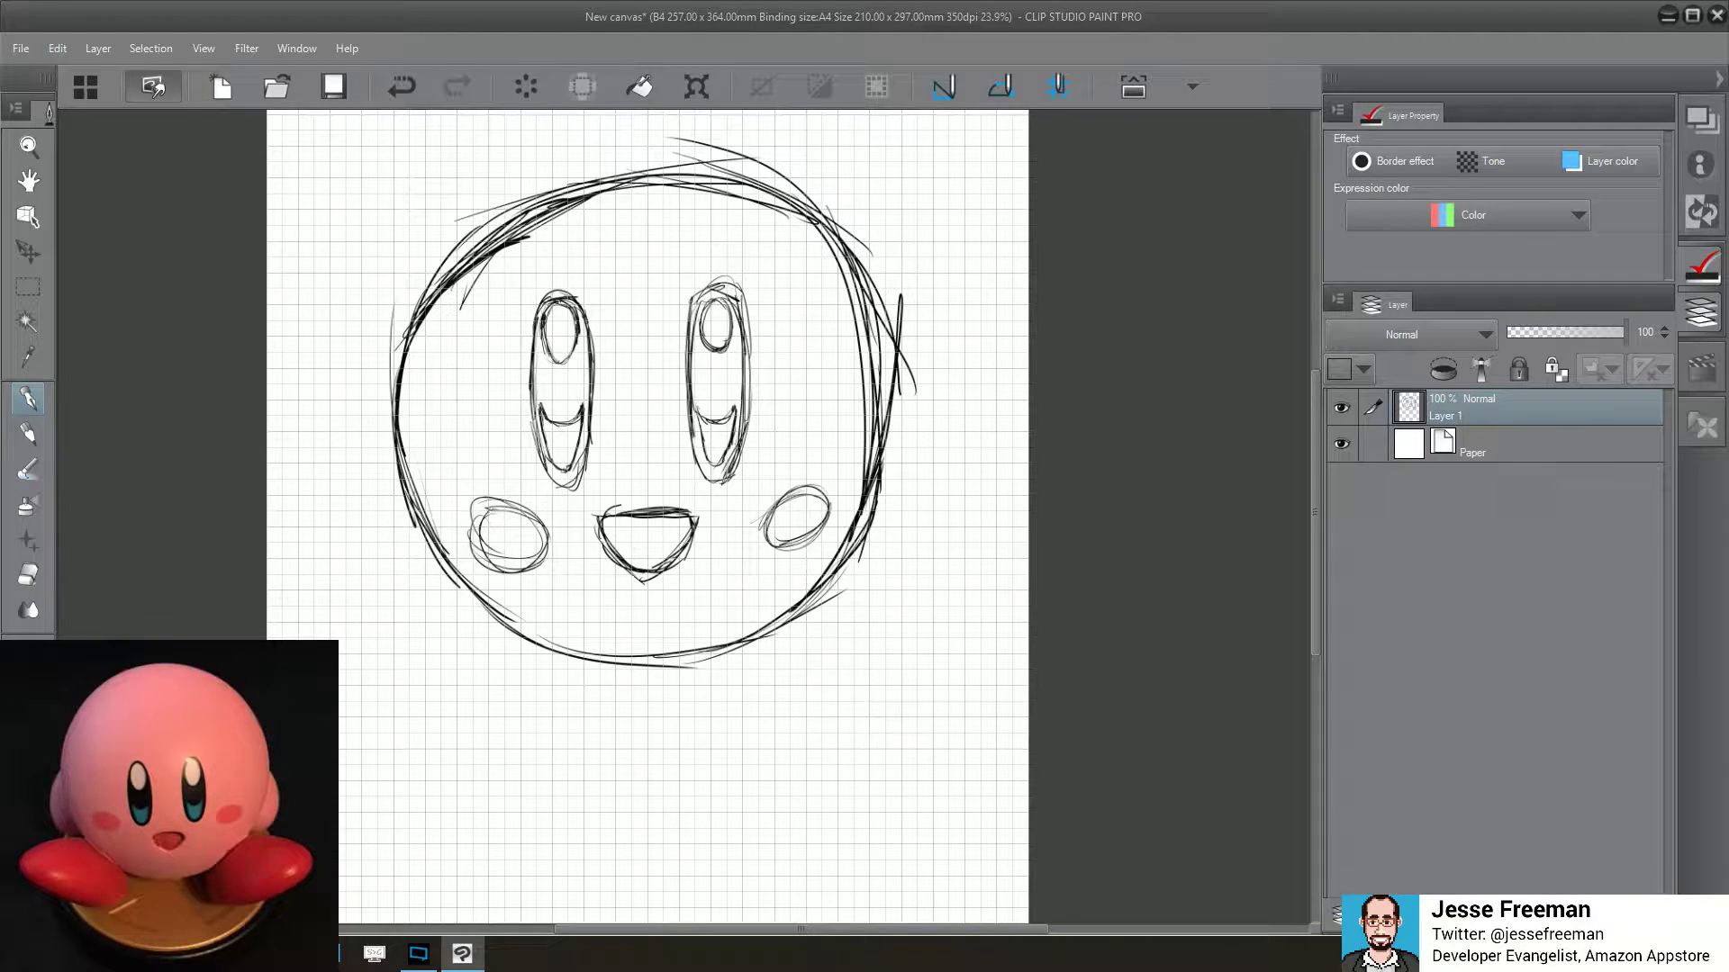
pyautogui.moveTo(384, 578)
pyautogui.mouseDown()
pyautogui.moveTo(484, 617)
pyautogui.moveTo(423, 586)
pyautogui.moveTo(307, 638)
pyautogui.moveTo(510, 608)
pyautogui.mouseUp()
pyautogui.moveTo(314, 627)
pyautogui.mouseDown()
pyautogui.moveTo(441, 591)
pyautogui.moveTo(501, 638)
pyautogui.mouseUp()
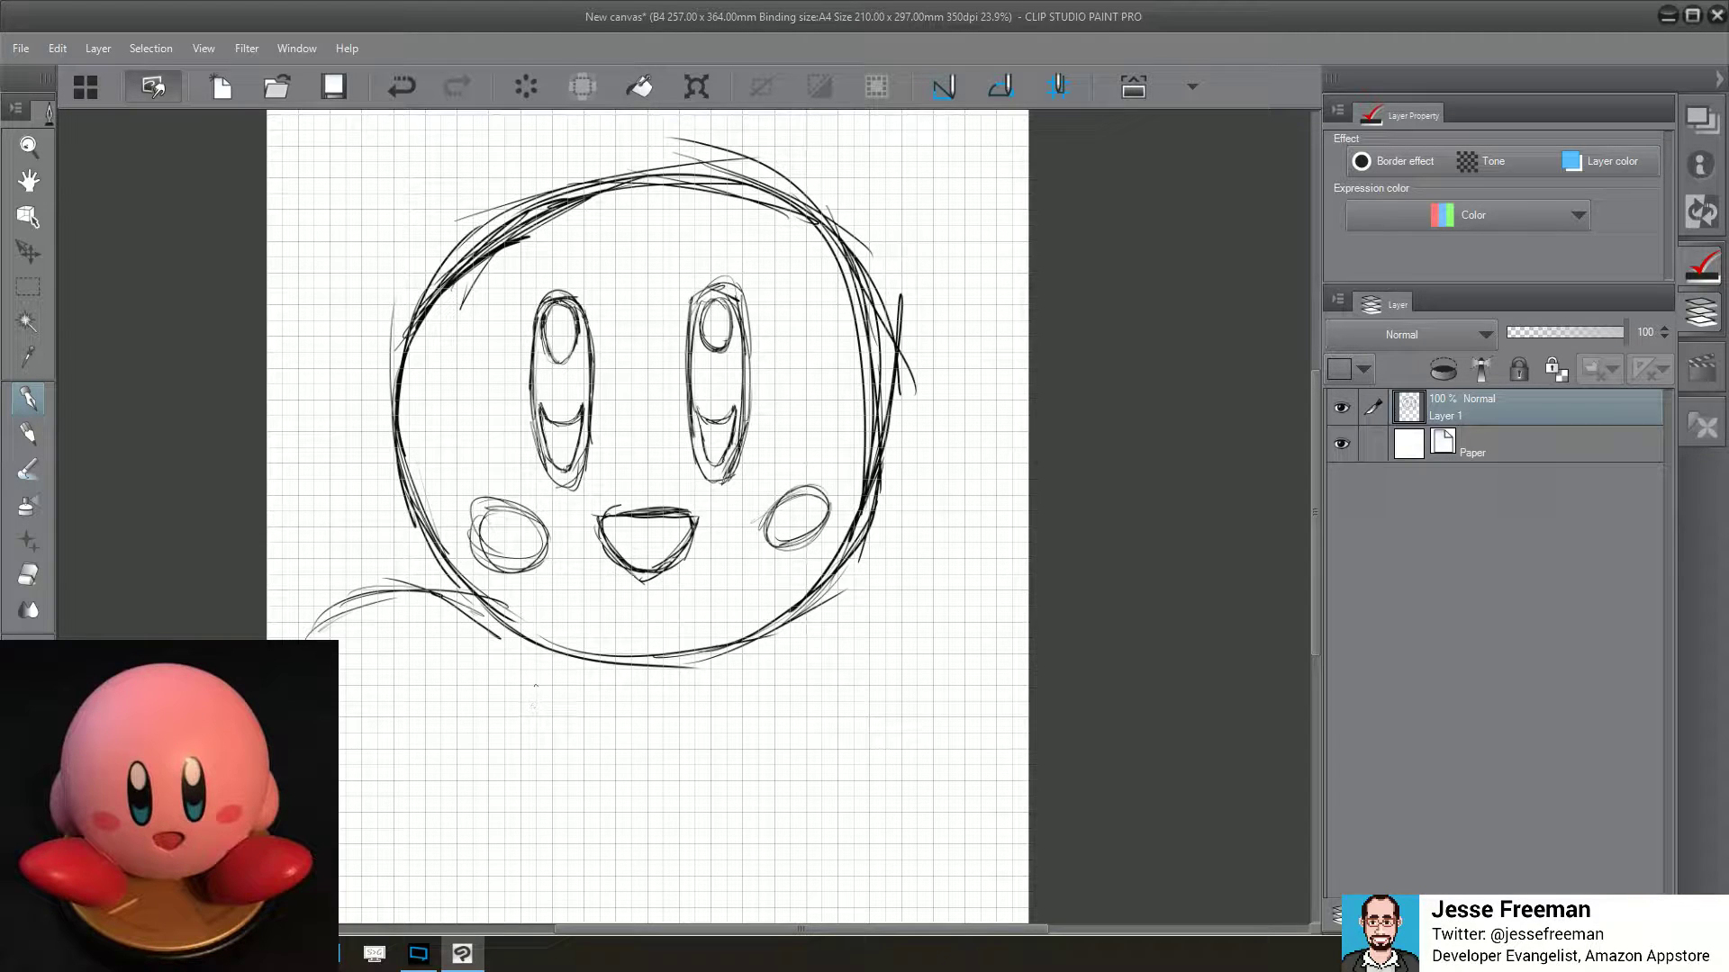
# Draw the left foot's outline below the body, including its underside and right edge
pyautogui.moveTo(530, 643)
pyautogui.mouseDown()
pyautogui.moveTo(569, 684)
pyautogui.moveTo(566, 718)
pyautogui.mouseUp()
pyautogui.moveTo(306, 639)
pyautogui.mouseDown()
pyautogui.moveTo(311, 615)
pyautogui.moveTo(457, 587)
pyautogui.mouseUp()
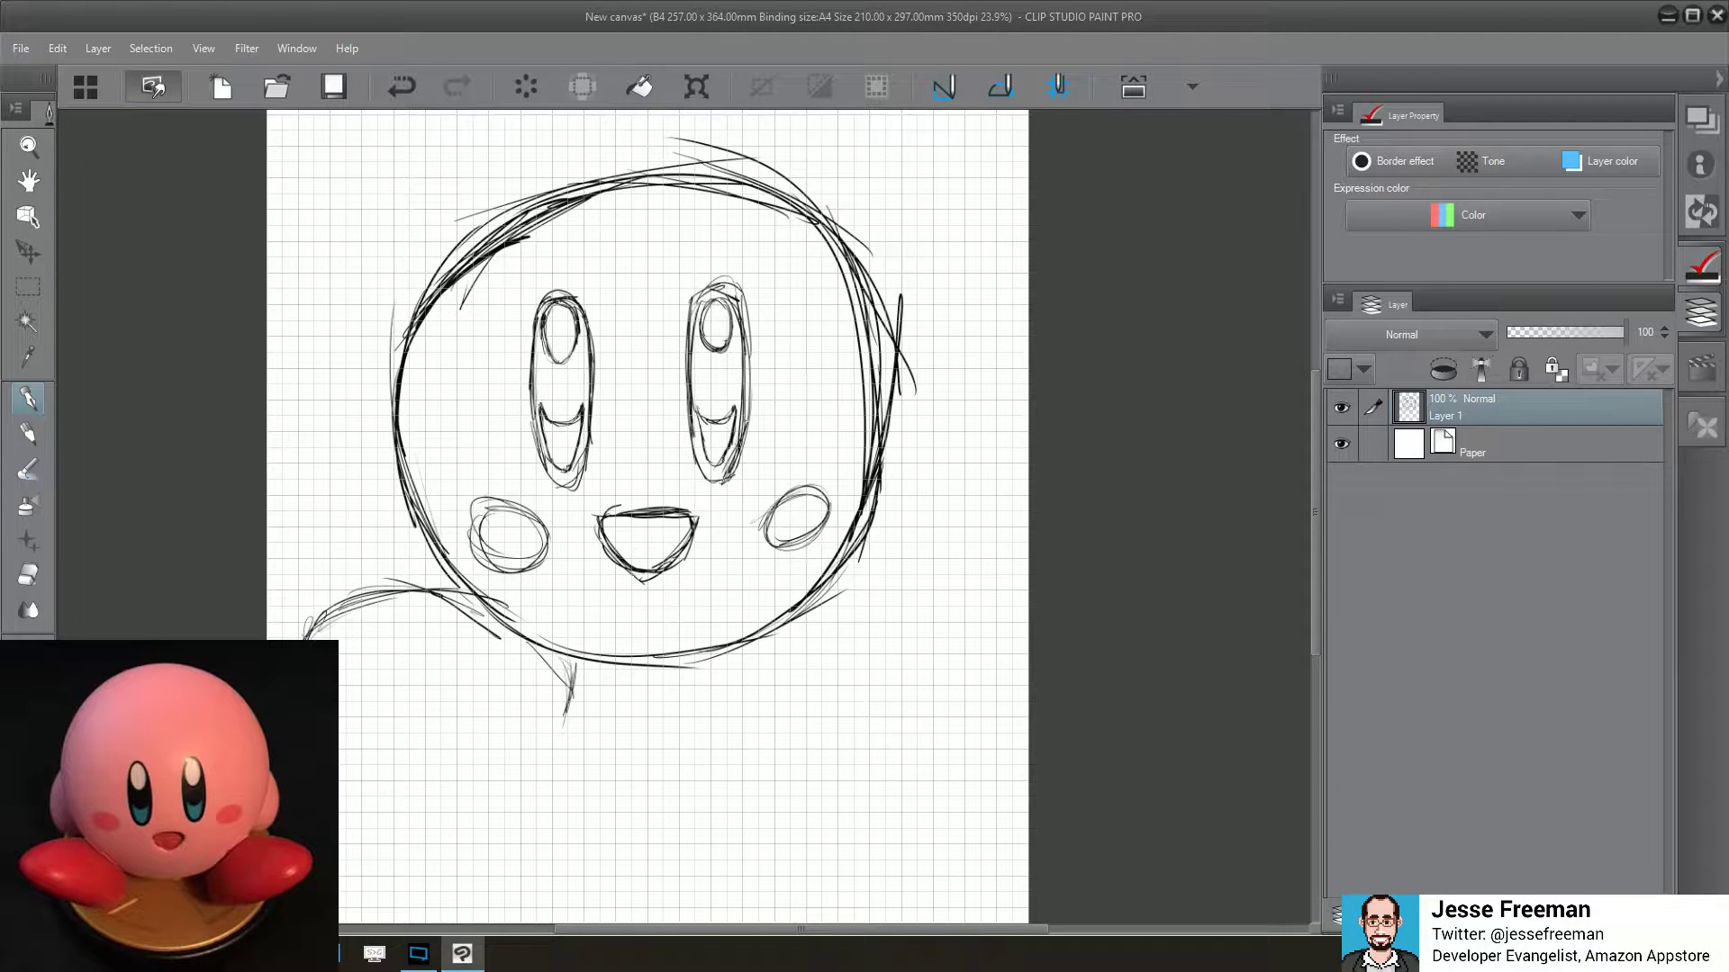
pyautogui.moveTo(328, 692); pyautogui.dragTo(497, 750)
pyautogui.moveTo(574, 655); pyautogui.dragTo(523, 756)
pyautogui.moveTo(355, 696)
pyautogui.mouseDown()
pyautogui.moveTo(340, 707)
pyautogui.moveTo(506, 762)
pyautogui.moveTo(559, 735)
pyautogui.moveTo(541, 745)
pyautogui.mouseUp()
pyautogui.moveTo(443, 587)
pyautogui.mouseDown()
pyautogui.moveTo(472, 596)
pyautogui.moveTo(351, 602)
pyautogui.moveTo(311, 630)
pyautogui.moveTo(365, 596)
pyautogui.mouseUp()
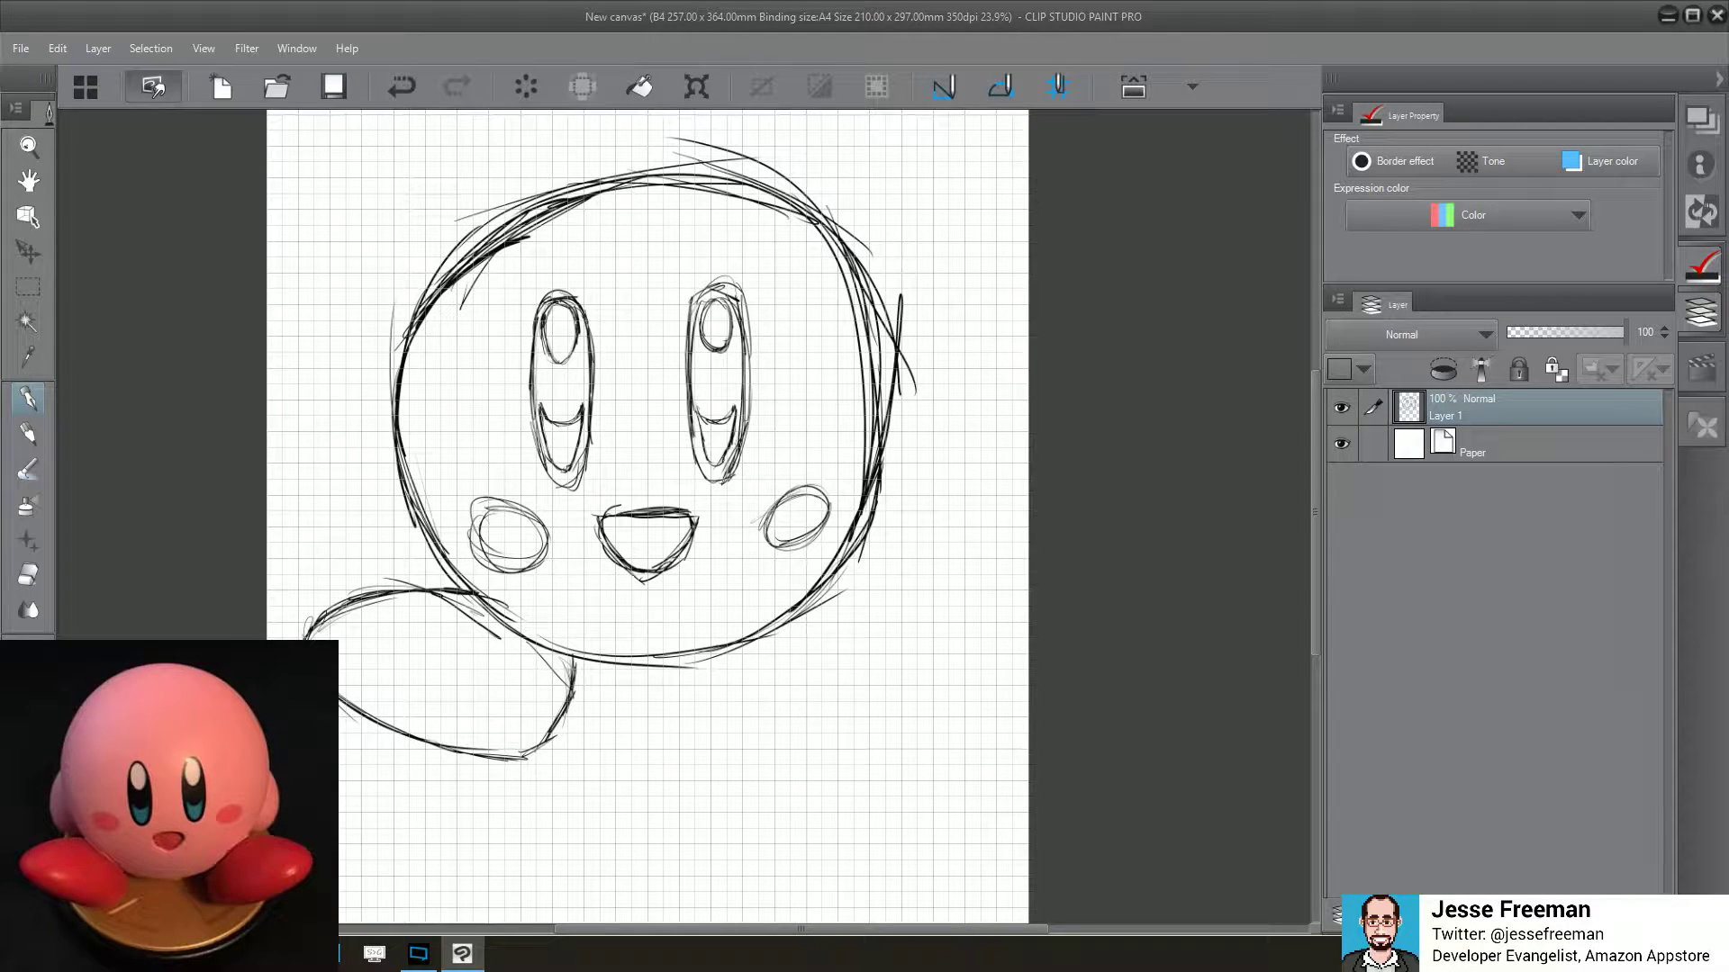
# Draw the right foot with its top curve, outer side, underside and inner edge
pyautogui.moveTo(725, 647); pyautogui.dragTo(727, 693)
pyautogui.moveTo(824, 585)
pyautogui.mouseDown()
pyautogui.moveTo(921, 577)
pyautogui.moveTo(970, 600)
pyautogui.moveTo(956, 616)
pyautogui.mouseUp()
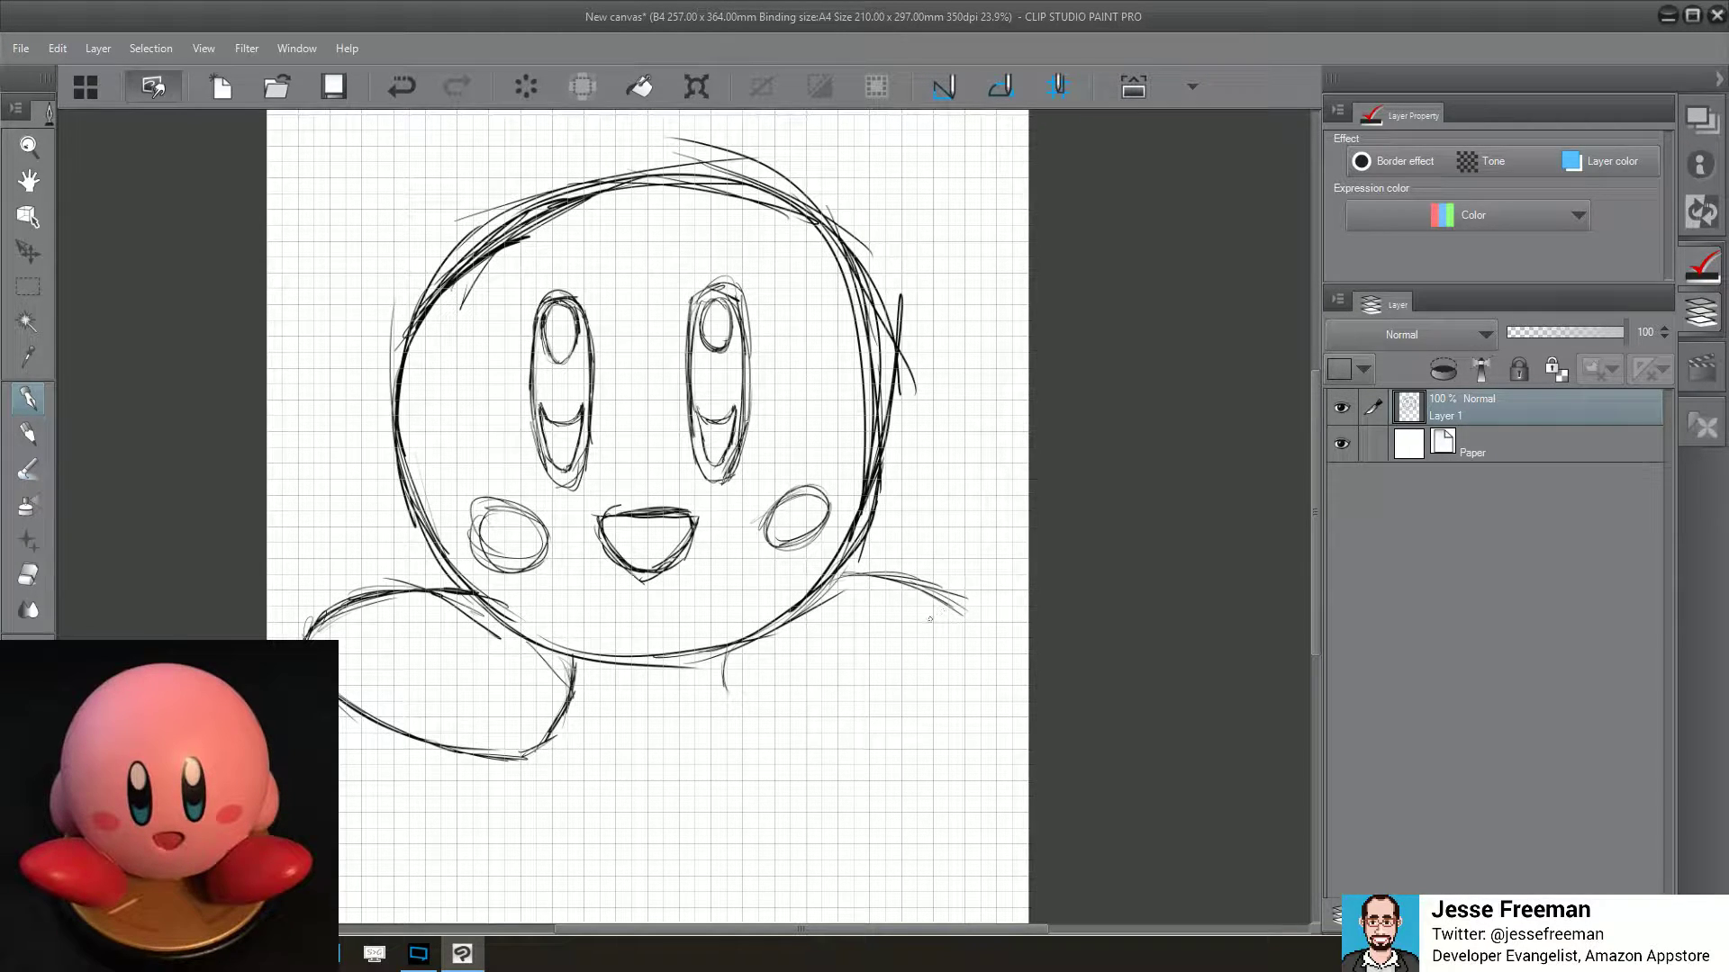
pyautogui.moveTo(982, 626); pyautogui.dragTo(943, 690)
pyautogui.moveTo(950, 601)
pyautogui.mouseDown()
pyautogui.moveTo(981, 675)
pyautogui.moveTo(954, 692)
pyautogui.mouseUp()
pyautogui.moveTo(979, 626)
pyautogui.mouseDown()
pyautogui.moveTo(896, 736)
pyautogui.moveTo(798, 763)
pyautogui.mouseUp()
pyautogui.moveTo(840, 754)
pyautogui.mouseDown()
pyautogui.moveTo(975, 646)
pyautogui.moveTo(803, 759)
pyautogui.moveTo(751, 757)
pyautogui.mouseUp()
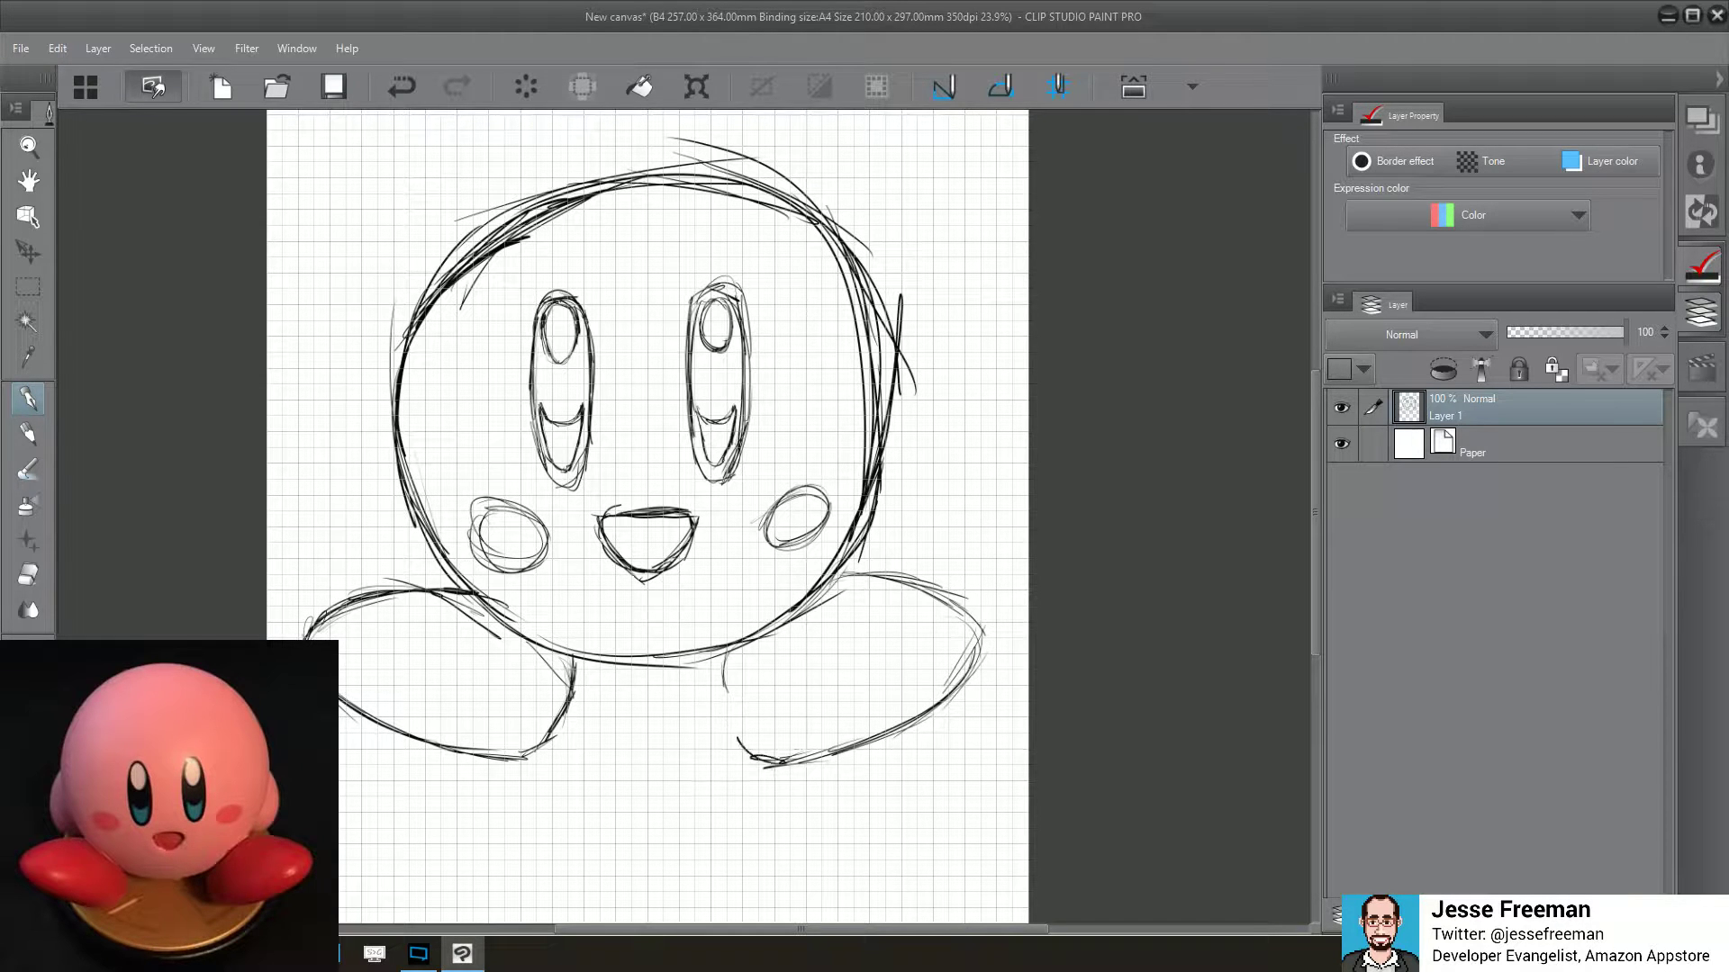
pyautogui.moveTo(717, 663)
pyautogui.mouseDown()
pyautogui.moveTo(758, 758)
pyautogui.moveTo(907, 736)
pyautogui.moveTo(978, 648)
pyautogui.mouseUp()
pyautogui.moveTo(835, 571)
pyautogui.mouseDown()
pyautogui.moveTo(941, 591)
pyautogui.moveTo(974, 621)
pyautogui.moveTo(962, 677)
pyautogui.mouseUp()
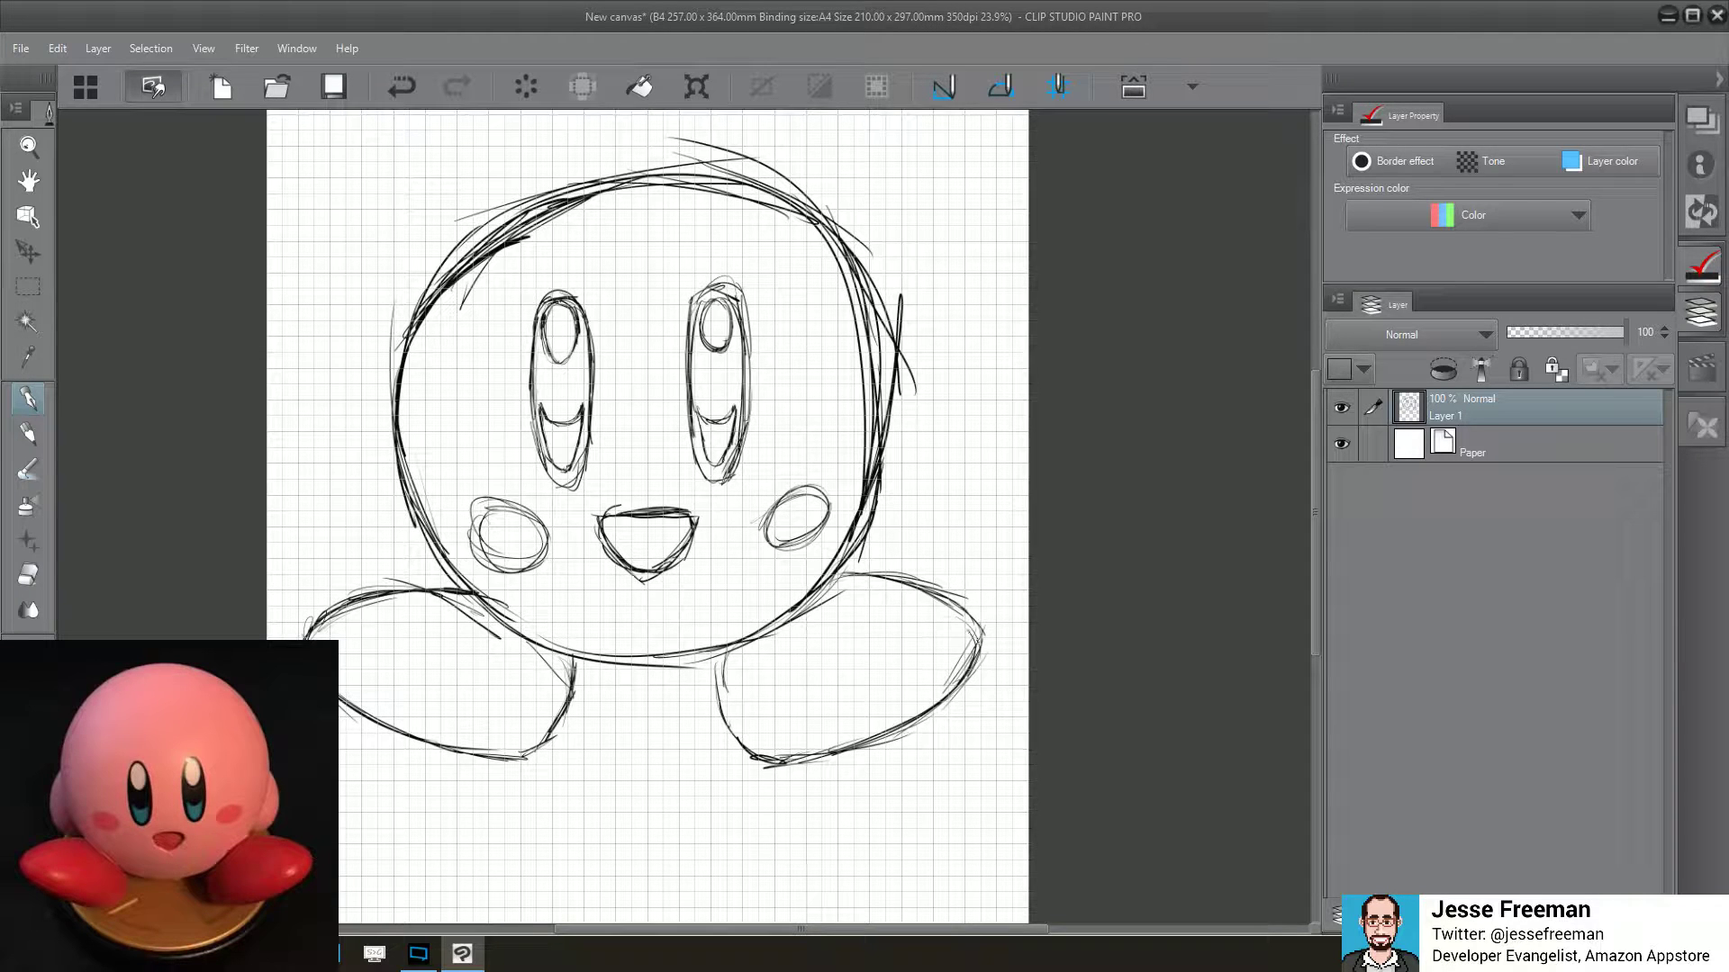
pyautogui.moveTo(872, 567)
pyautogui.mouseDown()
pyautogui.moveTo(756, 636)
pyautogui.moveTo(724, 685)
pyautogui.moveTo(731, 720)
pyautogui.mouseUp()
# Add contour strokes along the left and right sides of Kirby's head
pyautogui.moveTo(394, 383)
pyautogui.mouseDown()
pyautogui.moveTo(356, 452)
pyautogui.moveTo(385, 549)
pyautogui.moveTo(423, 583)
pyautogui.moveTo(364, 521)
pyautogui.mouseUp()
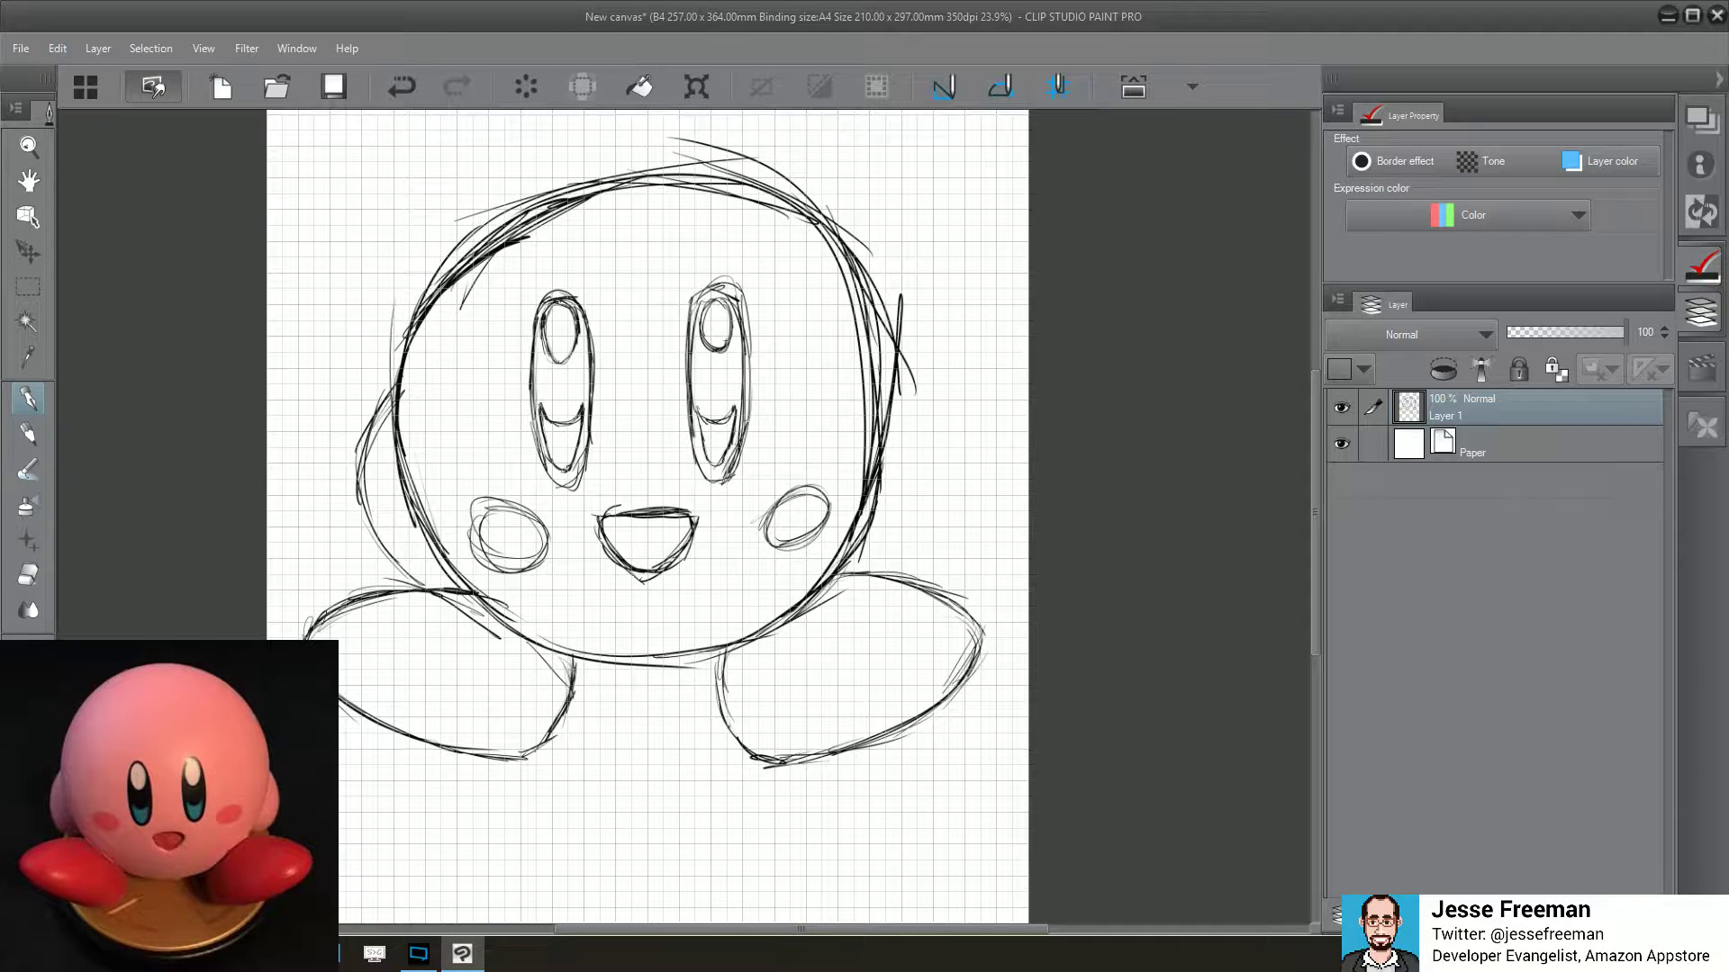
pyautogui.moveTo(882, 383)
pyautogui.mouseDown()
pyautogui.moveTo(909, 451)
pyautogui.moveTo(914, 540)
pyautogui.moveTo(895, 567)
pyautogui.mouseUp()
pyautogui.moveTo(909, 452); pyautogui.dragTo(894, 576)
pyautogui.moveTo(899, 413); pyautogui.dragTo(892, 468)
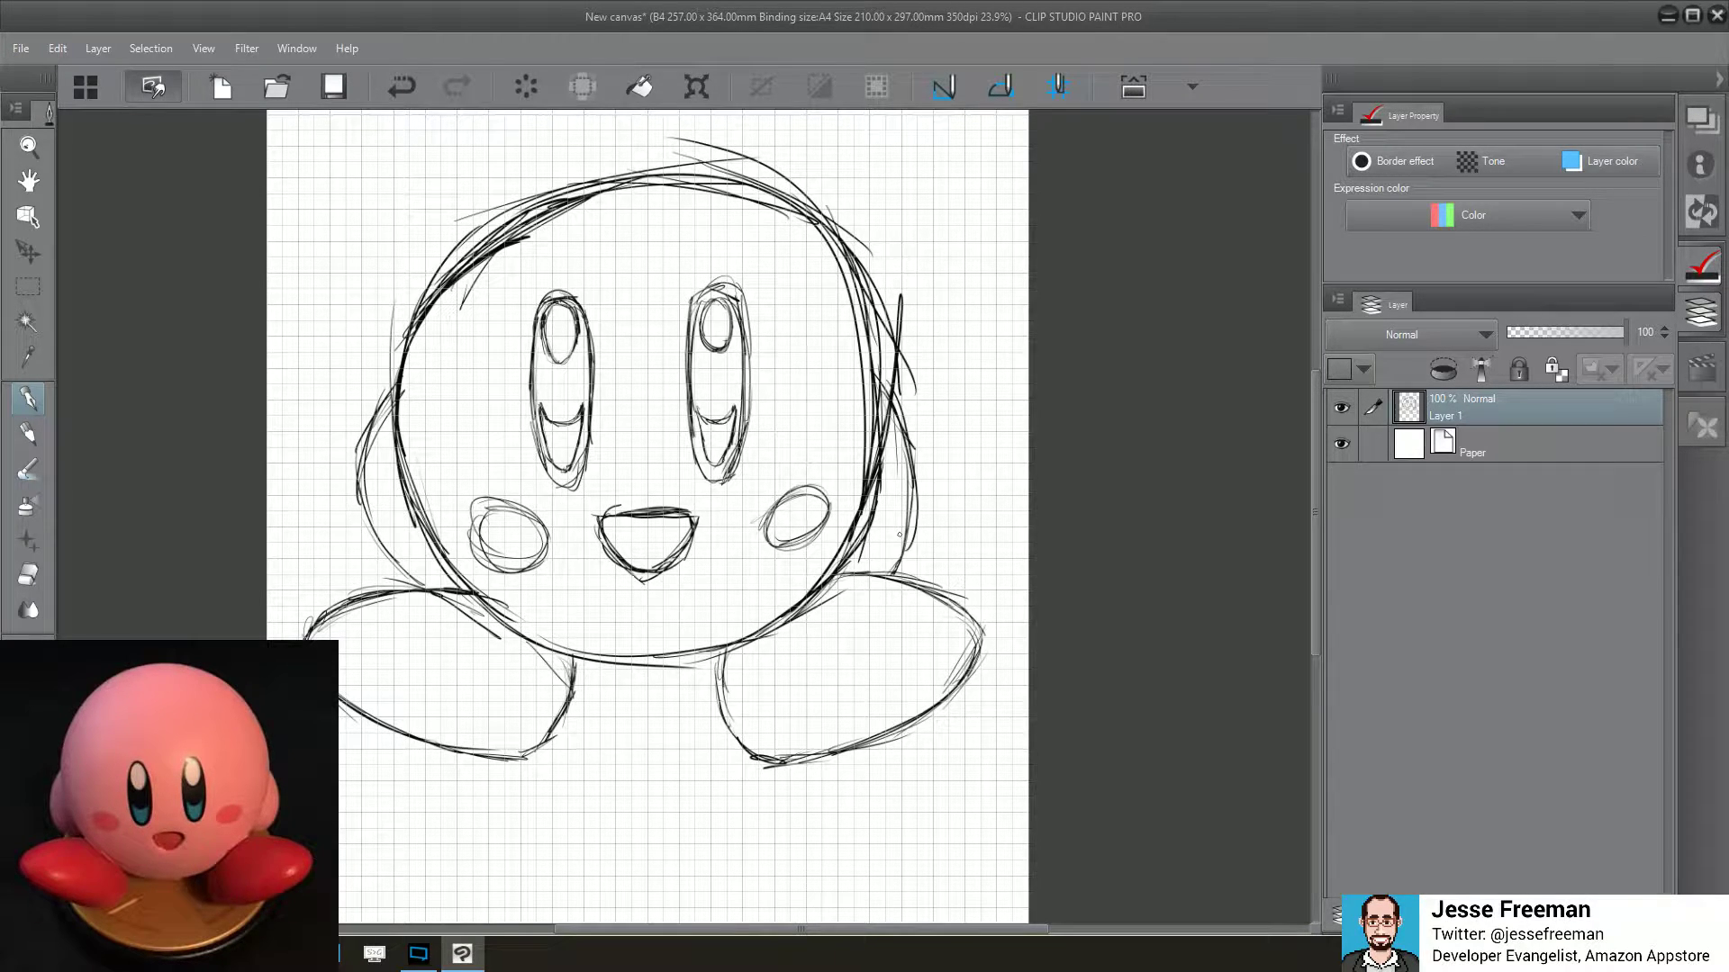
# Erase the top-of-head arcs and redraw the head's left side, top arc and right side
pyautogui.scroll(3, 899, 534)
pyautogui.moveTo(793, 577)
pyautogui.mouseDown()
pyautogui.moveTo(639, 550)
pyautogui.moveTo(450, 594)
pyautogui.mouseUp()
pyautogui.moveTo(657, 556)
pyautogui.mouseDown()
pyautogui.moveTo(483, 571)
pyautogui.moveTo(786, 560)
pyautogui.moveTo(818, 648)
pyautogui.moveTo(816, 610)
pyautogui.mouseUp()
pyautogui.moveTo(361, 745)
pyautogui.mouseDown()
pyautogui.moveTo(419, 624)
pyautogui.moveTo(478, 565)
pyautogui.moveTo(381, 643)
pyautogui.moveTo(493, 505)
pyautogui.mouseUp()
pyautogui.moveTo(405, 565); pyautogui.dragTo(631, 470)
pyautogui.moveTo(481, 516)
pyautogui.mouseDown()
pyautogui.moveTo(645, 500)
pyautogui.moveTo(776, 544)
pyautogui.mouseUp()
pyautogui.moveTo(580, 474); pyautogui.dragTo(839, 554)
pyautogui.moveTo(713, 485); pyautogui.dragTo(883, 660)
pyautogui.moveTo(813, 520); pyautogui.dragTo(856, 716)
pyautogui.moveTo(860, 630); pyautogui.dragTo(851, 783)
pyautogui.moveTo(707, 486)
pyautogui.mouseDown()
pyautogui.moveTo(835, 756)
pyautogui.moveTo(745, 538)
pyautogui.mouseUp()
# Strengthen the head's right side, left outline and top
pyautogui.scroll(-2, 836, 756)
pyautogui.moveTo(731, 369); pyautogui.dragTo(766, 502)
pyautogui.moveTo(672, 320); pyautogui.dragTo(738, 416)
pyautogui.moveTo(739, 418); pyautogui.dragTo(746, 436)
pyautogui.moveTo(384, 505)
pyautogui.mouseDown()
pyautogui.moveTo(376, 559)
pyautogui.moveTo(446, 343)
pyautogui.moveTo(565, 275)
pyautogui.moveTo(748, 413)
pyautogui.moveTo(756, 446)
pyautogui.mouseUp()
# Fill both eyes dark around their highlights and redraw the mouth outline darker
pyautogui.moveTo(491, 497)
pyautogui.mouseDown()
pyautogui.moveTo(492, 540)
pyautogui.moveTo(527, 461)
pyautogui.moveTo(493, 460)
pyautogui.moveTo(518, 456)
pyautogui.moveTo(507, 499)
pyautogui.moveTo(494, 493)
pyautogui.moveTo(509, 540)
pyautogui.moveTo(520, 512)
pyautogui.moveTo(519, 601)
pyautogui.mouseUp()
pyautogui.moveTo(527, 529)
pyautogui.mouseDown()
pyautogui.moveTo(488, 545)
pyautogui.moveTo(502, 603)
pyautogui.moveTo(521, 585)
pyautogui.mouseUp()
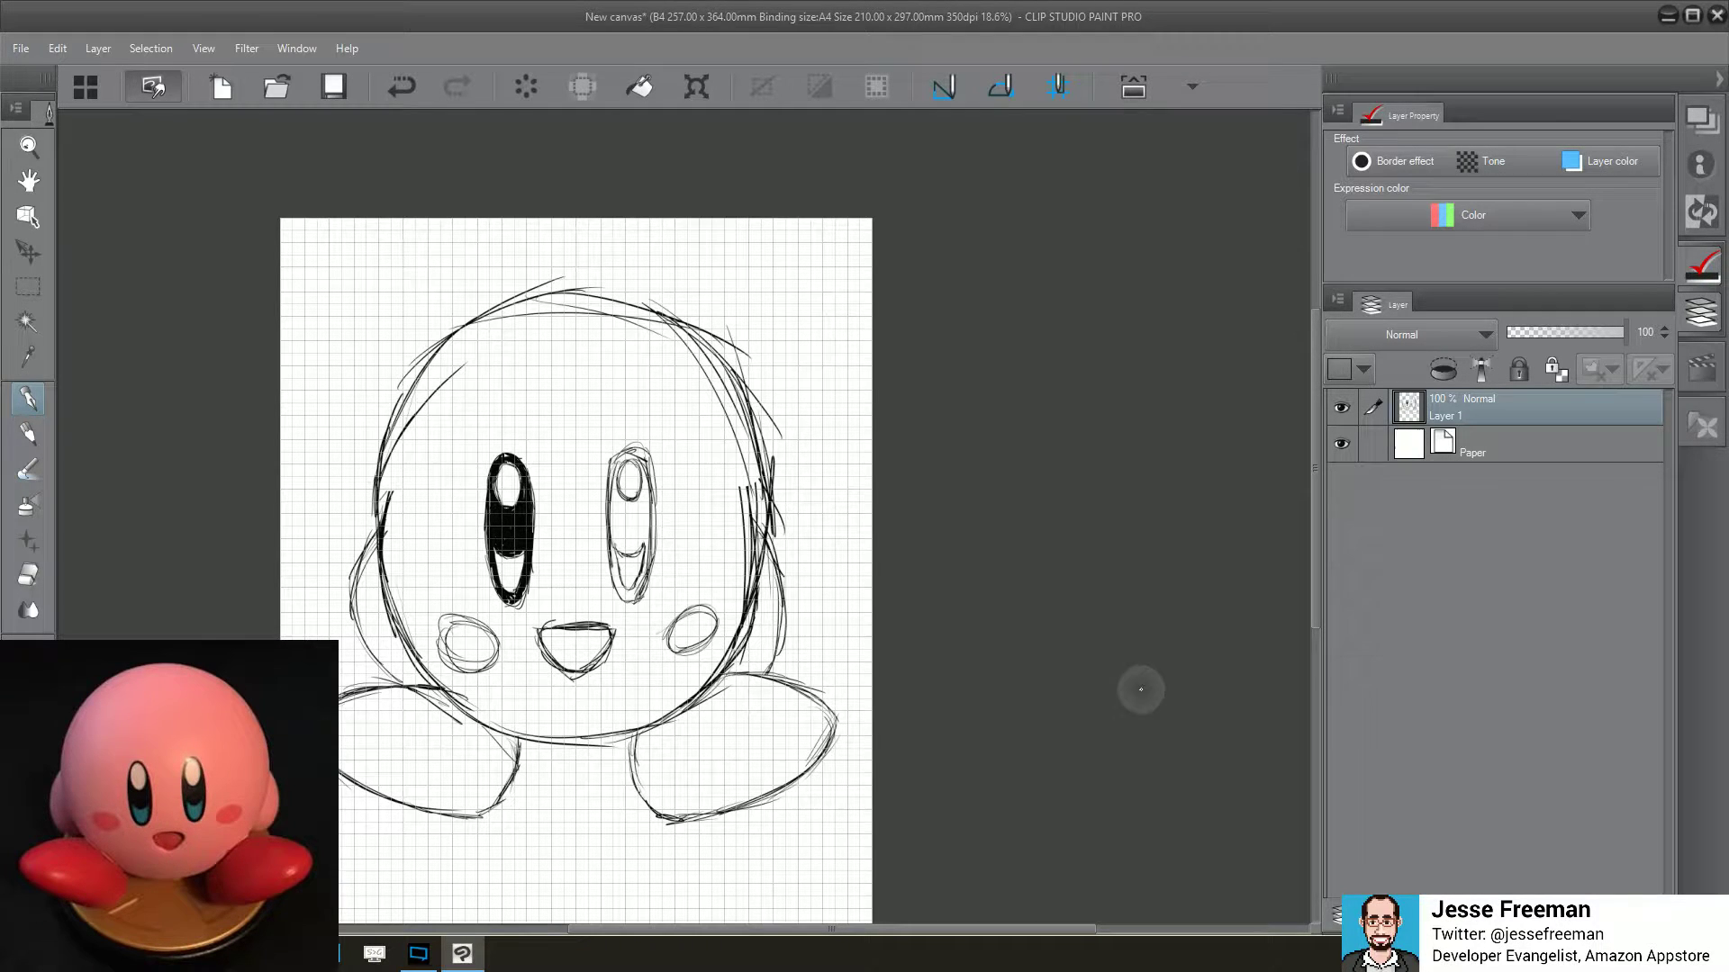
pyautogui.moveTo(615, 456)
pyautogui.mouseDown()
pyautogui.moveTo(613, 506)
pyautogui.moveTo(623, 522)
pyautogui.moveTo(647, 482)
pyautogui.moveTo(648, 538)
pyautogui.moveTo(631, 517)
pyautogui.mouseUp()
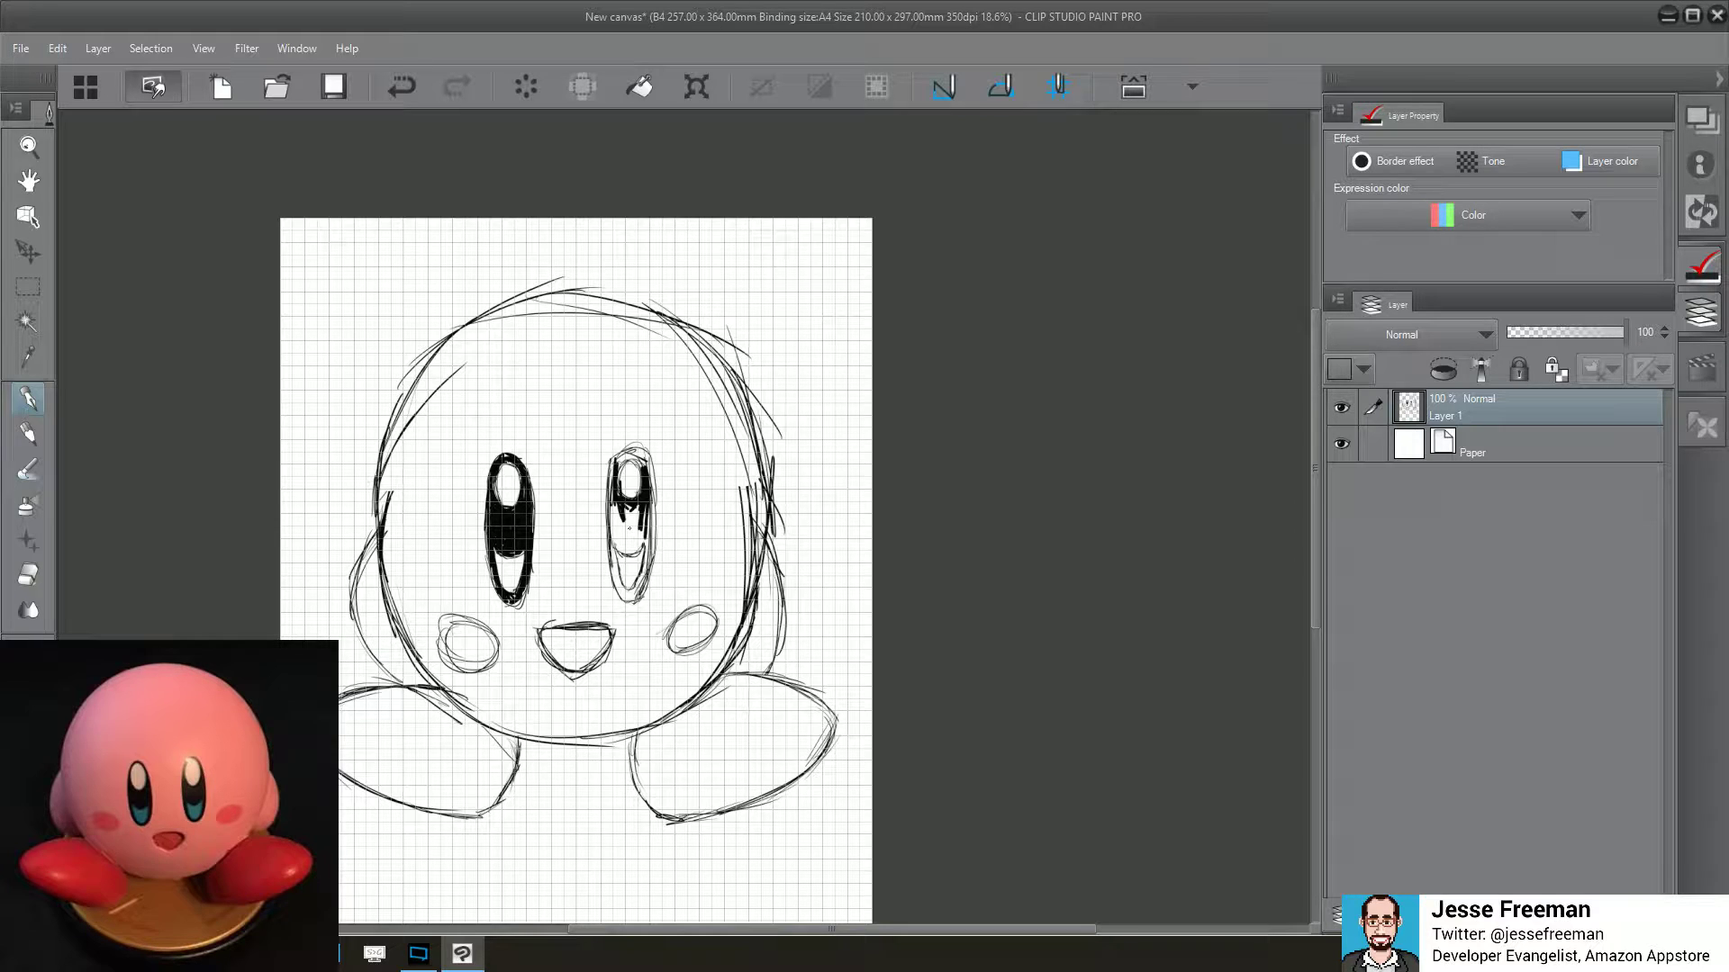
pyautogui.moveTo(636, 515)
pyautogui.mouseDown()
pyautogui.moveTo(607, 538)
pyautogui.moveTo(631, 517)
pyautogui.mouseUp()
pyautogui.moveTo(640, 506); pyautogui.dragTo(649, 534)
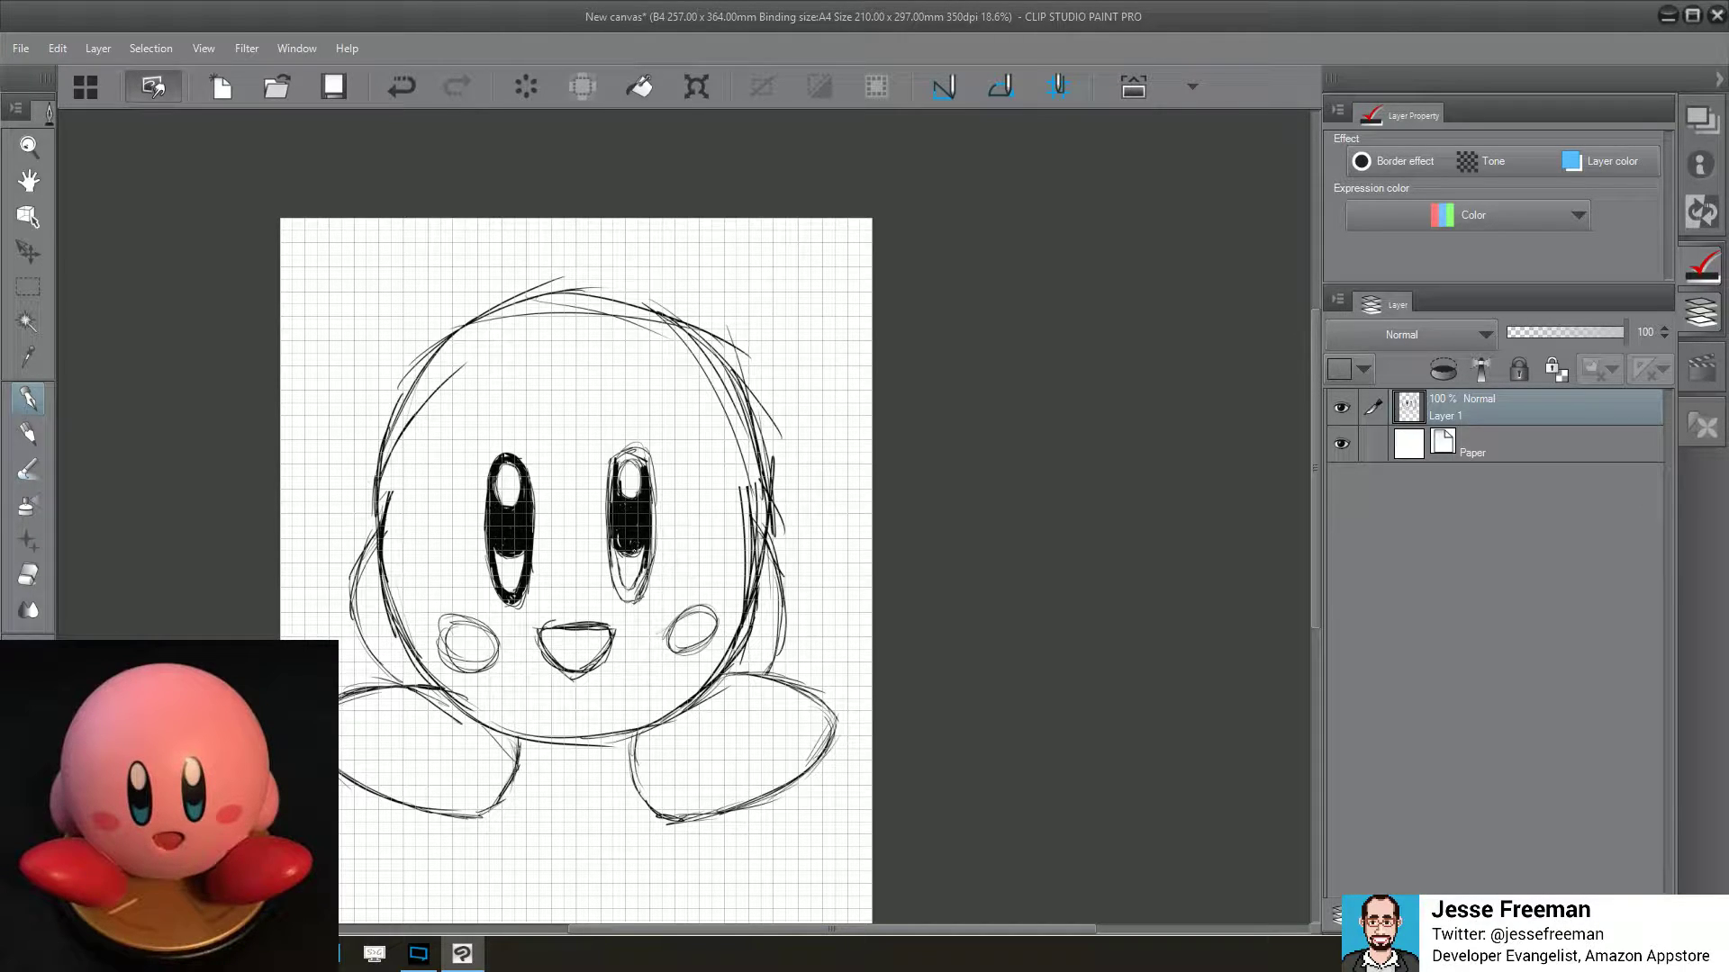
pyautogui.moveTo(615, 538)
pyautogui.mouseDown()
pyautogui.moveTo(610, 577)
pyautogui.moveTo(636, 585)
pyautogui.mouseUp()
pyautogui.moveTo(656, 538); pyautogui.dragTo(611, 592)
pyautogui.moveTo(615, 549); pyautogui.dragTo(606, 569)
pyautogui.moveTo(608, 526)
pyautogui.mouseDown()
pyautogui.moveTo(617, 456)
pyautogui.moveTo(647, 467)
pyautogui.mouseUp()
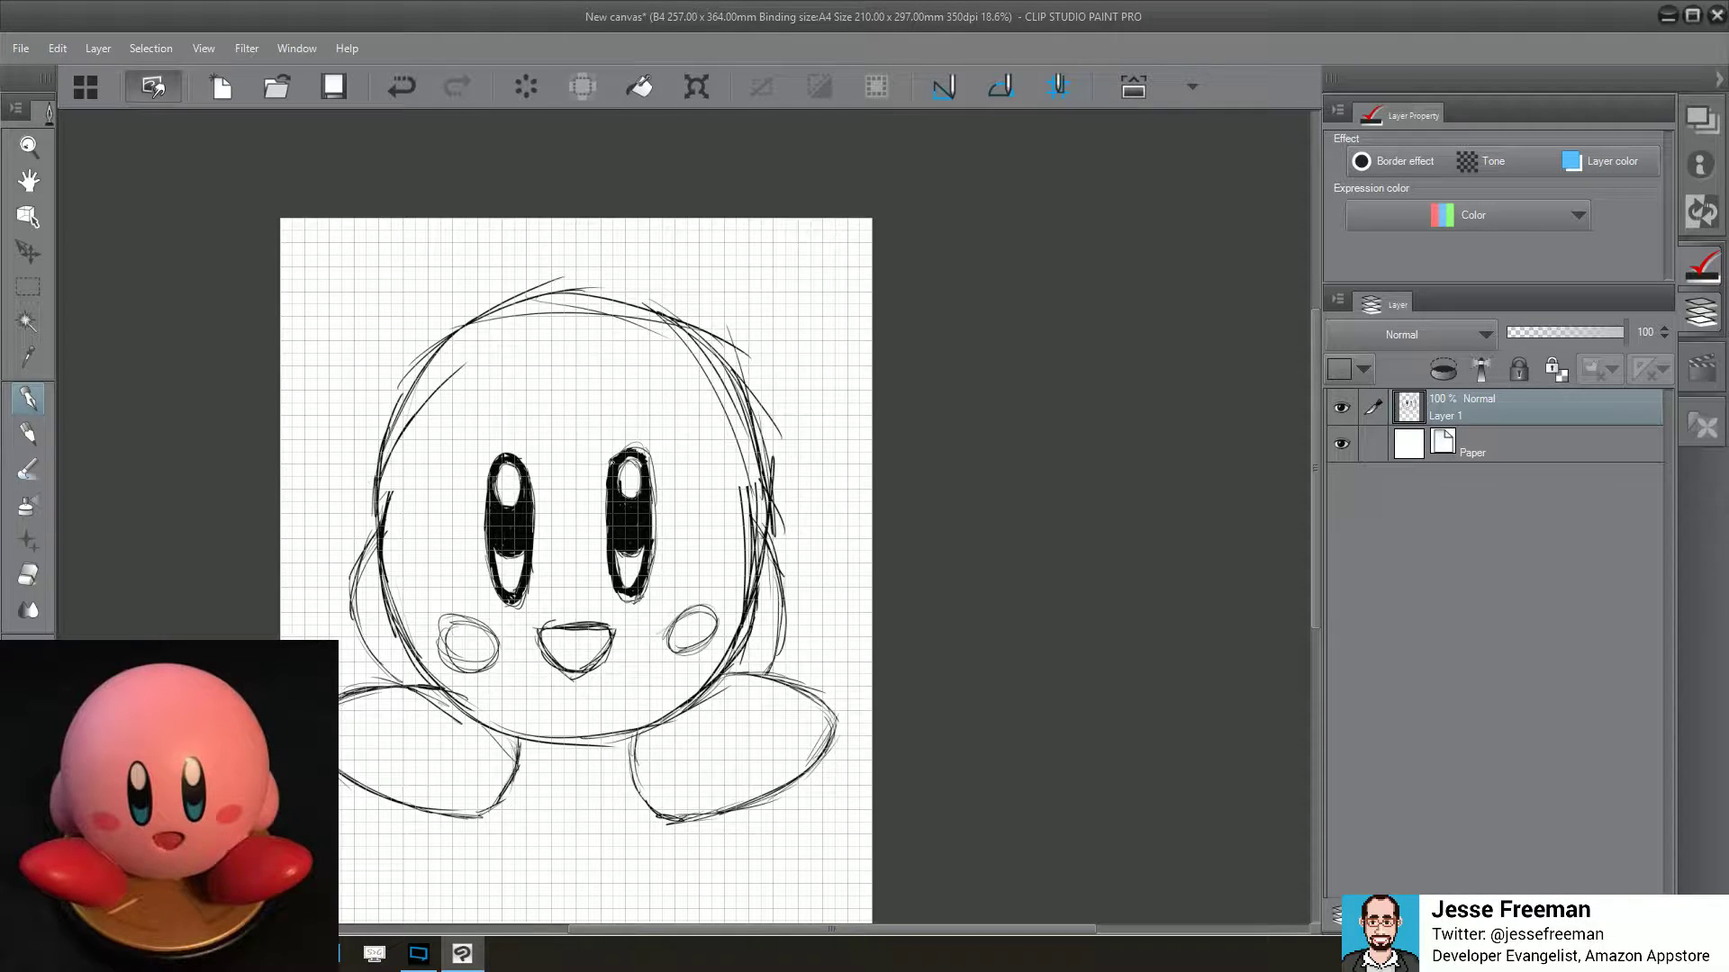
pyautogui.moveTo(606, 455); pyautogui.dragTo(614, 472)
pyautogui.moveTo(545, 633)
pyautogui.mouseDown()
pyautogui.moveTo(612, 626)
pyautogui.moveTo(576, 677)
pyautogui.moveTo(589, 671)
pyautogui.moveTo(548, 656)
pyautogui.mouseUp()
# Retrace Kirby's right body outline and the right foot's edges in darker strokes
pyautogui.moveTo(711, 680); pyautogui.dragTo(632, 731)
pyautogui.moveTo(749, 612); pyautogui.dragTo(669, 717)
pyautogui.moveTo(759, 475); pyautogui.dragTo(760, 557)
pyautogui.moveTo(759, 528); pyautogui.dragTo(746, 611)
pyautogui.moveTo(763, 480); pyautogui.dragTo(750, 603)
pyautogui.moveTo(766, 533)
pyautogui.mouseDown()
pyautogui.moveTo(787, 594)
pyautogui.moveTo(769, 677)
pyautogui.mouseUp()
pyautogui.moveTo(786, 587)
pyautogui.mouseDown()
pyautogui.moveTo(770, 674)
pyautogui.moveTo(720, 671)
pyautogui.moveTo(788, 682)
pyautogui.moveTo(830, 720)
pyautogui.moveTo(811, 772)
pyautogui.moveTo(680, 819)
pyautogui.mouseUp()
pyautogui.moveTo(634, 736)
pyautogui.mouseDown()
pyautogui.moveTo(639, 802)
pyautogui.moveTo(677, 834)
pyautogui.mouseUp()
pyautogui.moveTo(637, 736)
pyautogui.mouseDown()
pyautogui.moveTo(670, 829)
pyautogui.moveTo(713, 819)
pyautogui.mouseUp()
# Retrace the body's bottom, left side and top outline darker
pyautogui.moveTo(551, 743)
pyautogui.mouseDown()
pyautogui.moveTo(634, 740)
pyautogui.moveTo(675, 705)
pyautogui.mouseUp()
pyautogui.moveTo(599, 744); pyautogui.dragTo(567, 749)
pyautogui.moveTo(430, 684)
pyautogui.mouseDown()
pyautogui.moveTo(580, 754)
pyautogui.moveTo(373, 585)
pyautogui.mouseUp()
pyautogui.moveTo(411, 640)
pyautogui.mouseDown()
pyautogui.moveTo(368, 531)
pyautogui.moveTo(365, 453)
pyautogui.mouseUp()
pyautogui.moveTo(383, 445); pyautogui.dragTo(465, 334)
pyautogui.moveTo(397, 405); pyautogui.dragTo(567, 272)
pyautogui.moveTo(446, 343)
pyautogui.mouseDown()
pyautogui.moveTo(605, 298)
pyautogui.moveTo(732, 363)
pyautogui.moveTo(770, 495)
pyautogui.moveTo(735, 397)
pyautogui.mouseUp()
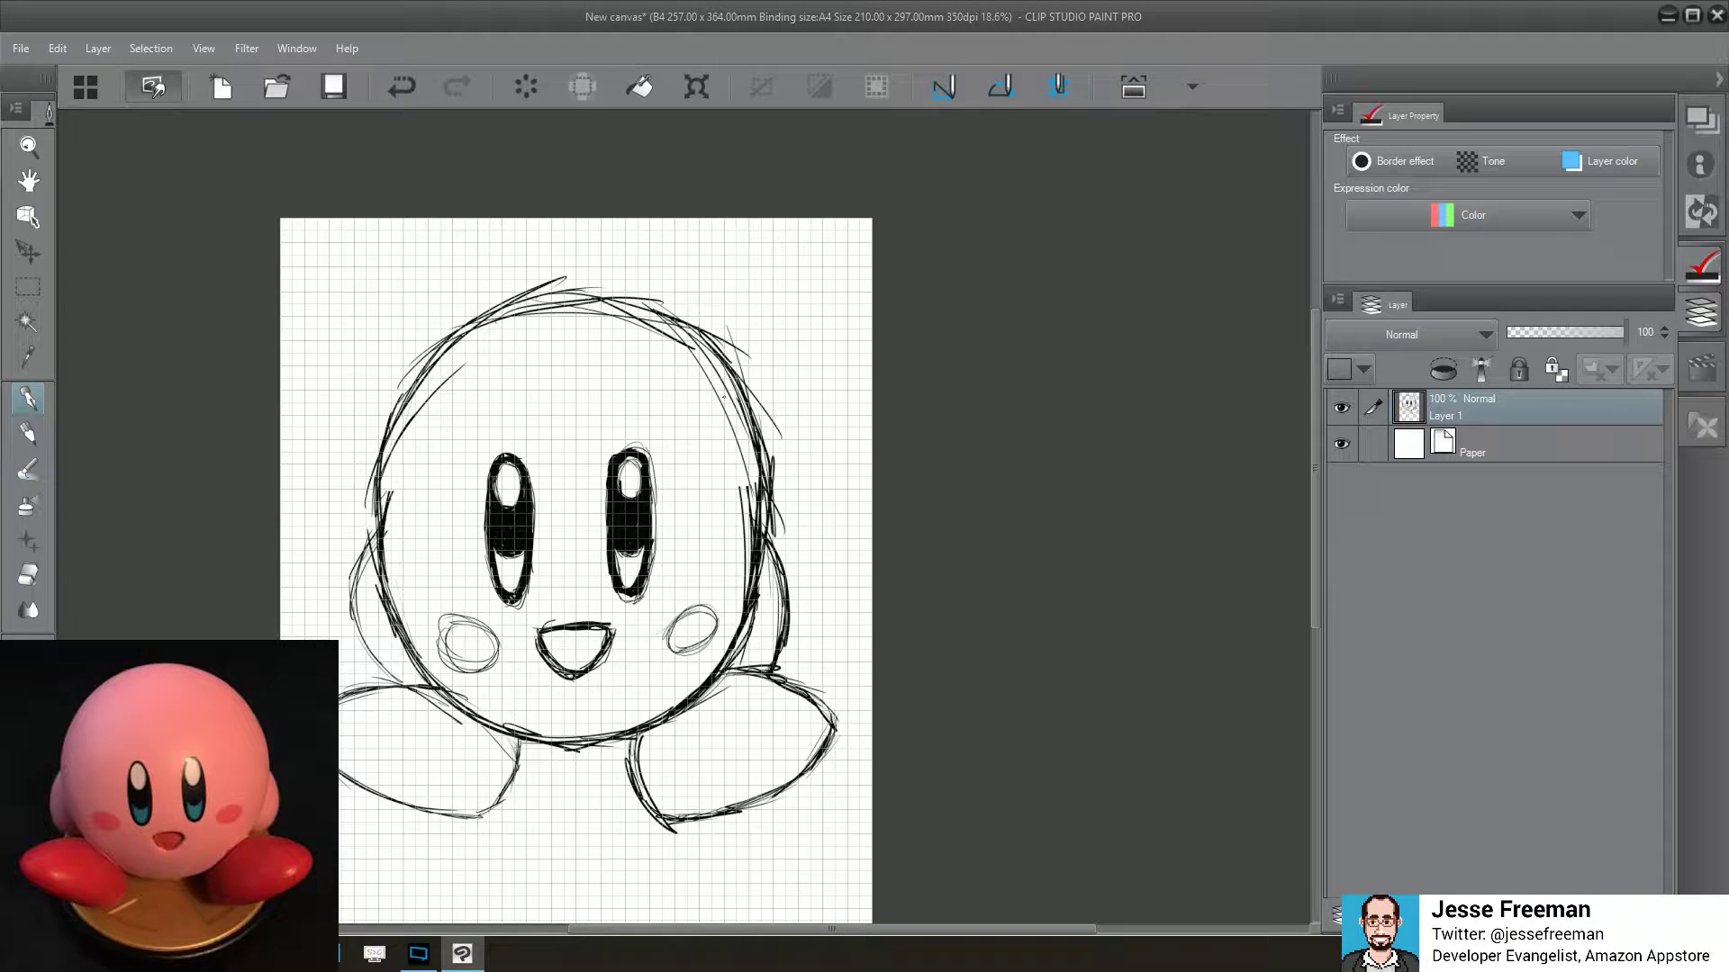
# Retrace the left foot's edges, the right foot's top and bottom, and the left body outline
pyautogui.moveTo(515, 762); pyautogui.dragTo(486, 814)
pyautogui.moveTo(399, 686); pyautogui.dragTo(338, 698)
pyautogui.moveTo(337, 774); pyautogui.dragTo(378, 800)
pyautogui.moveTo(724, 670); pyautogui.dragTo(813, 690)
pyautogui.moveTo(684, 817); pyautogui.dragTo(781, 772)
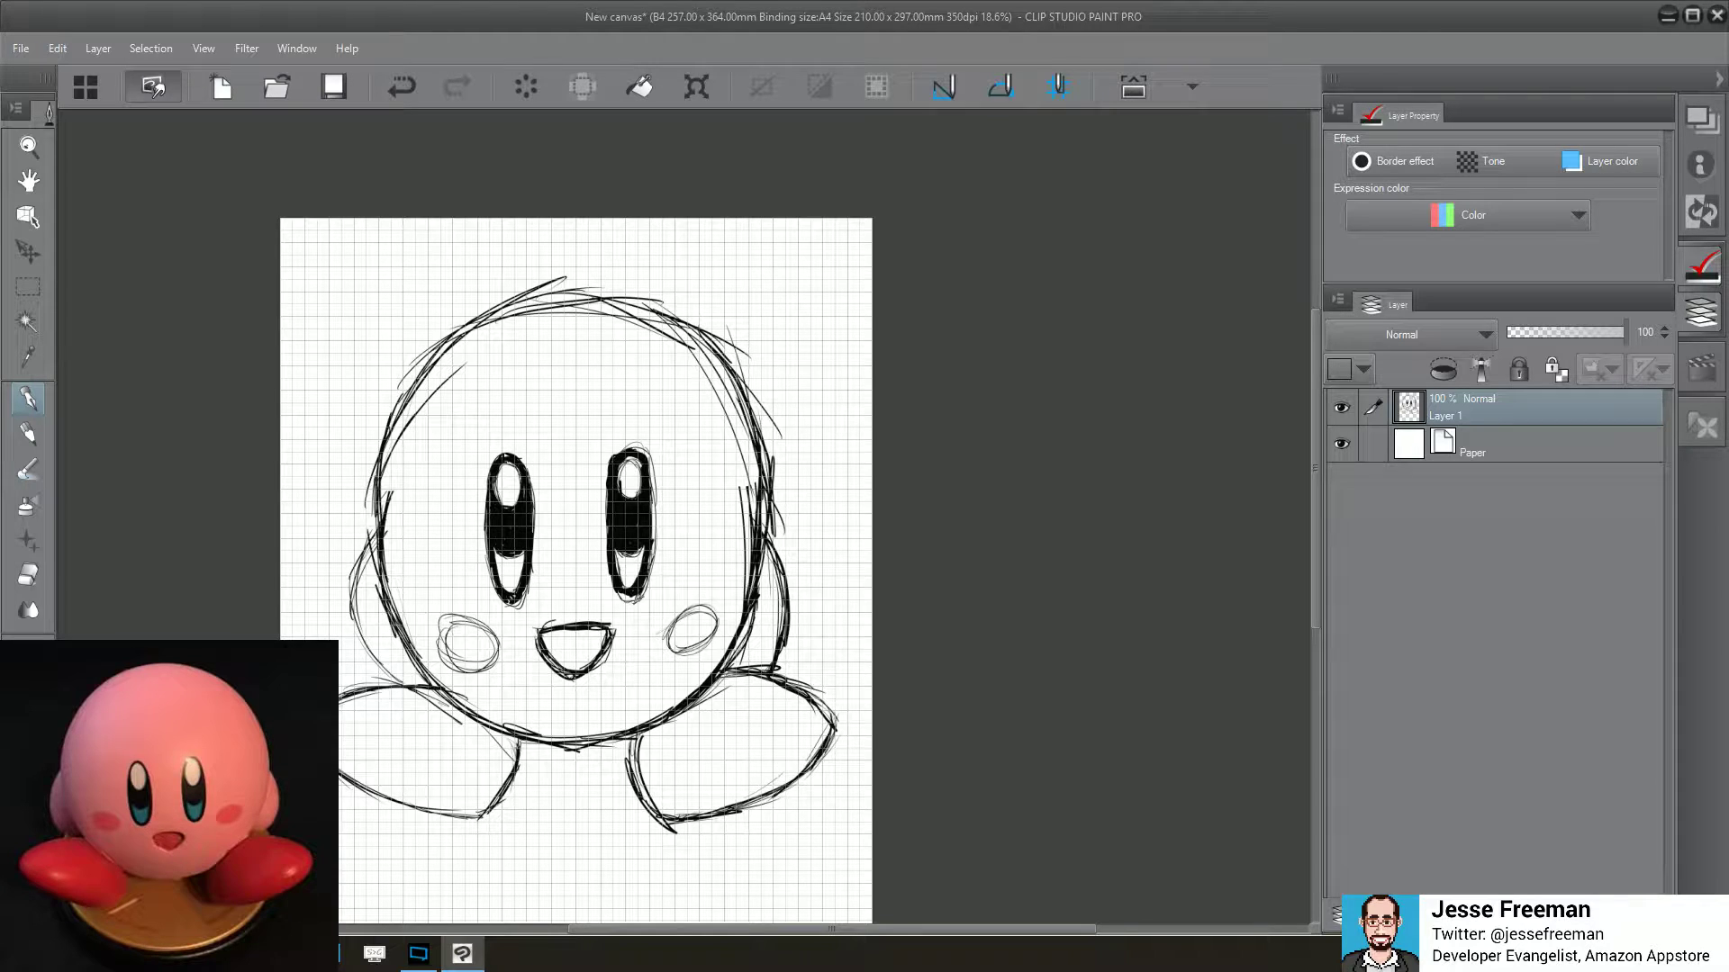
pyautogui.moveTo(376, 538)
pyautogui.mouseDown()
pyautogui.moveTo(362, 558)
pyautogui.moveTo(397, 682)
pyautogui.mouseUp()
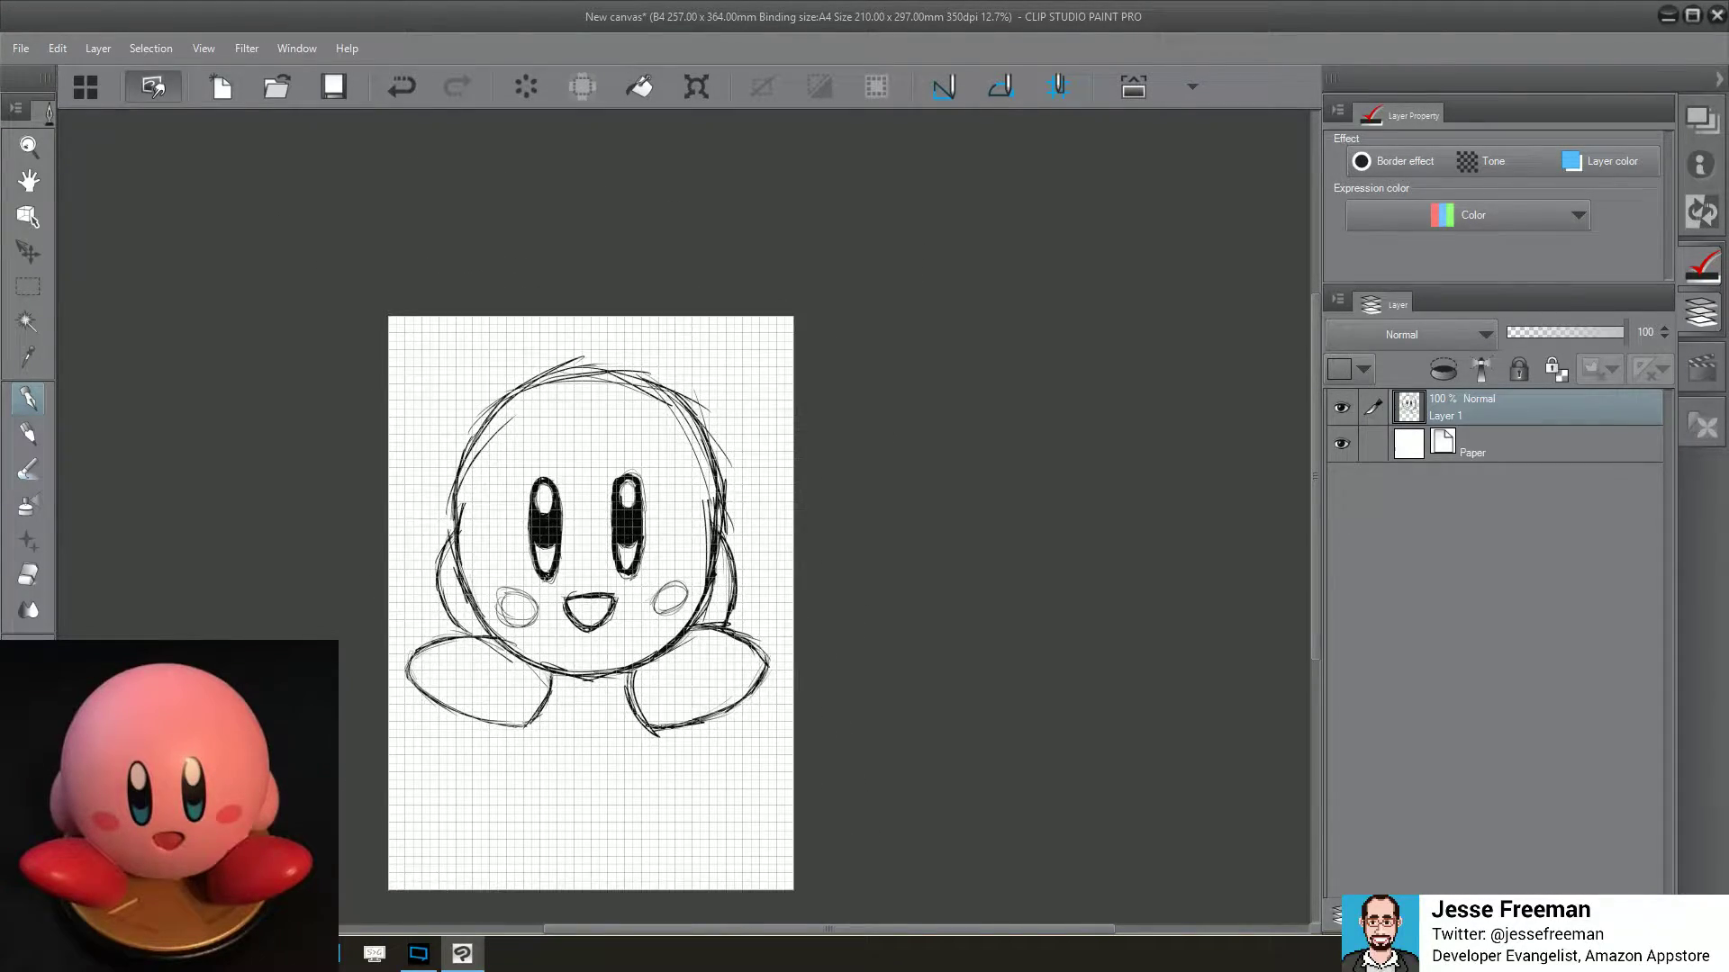
# Add Layer 2, fade Layer 1 to 26% opacity and lock it, then make Layer 2 active
pyautogui.scroll(3, 680, 540)
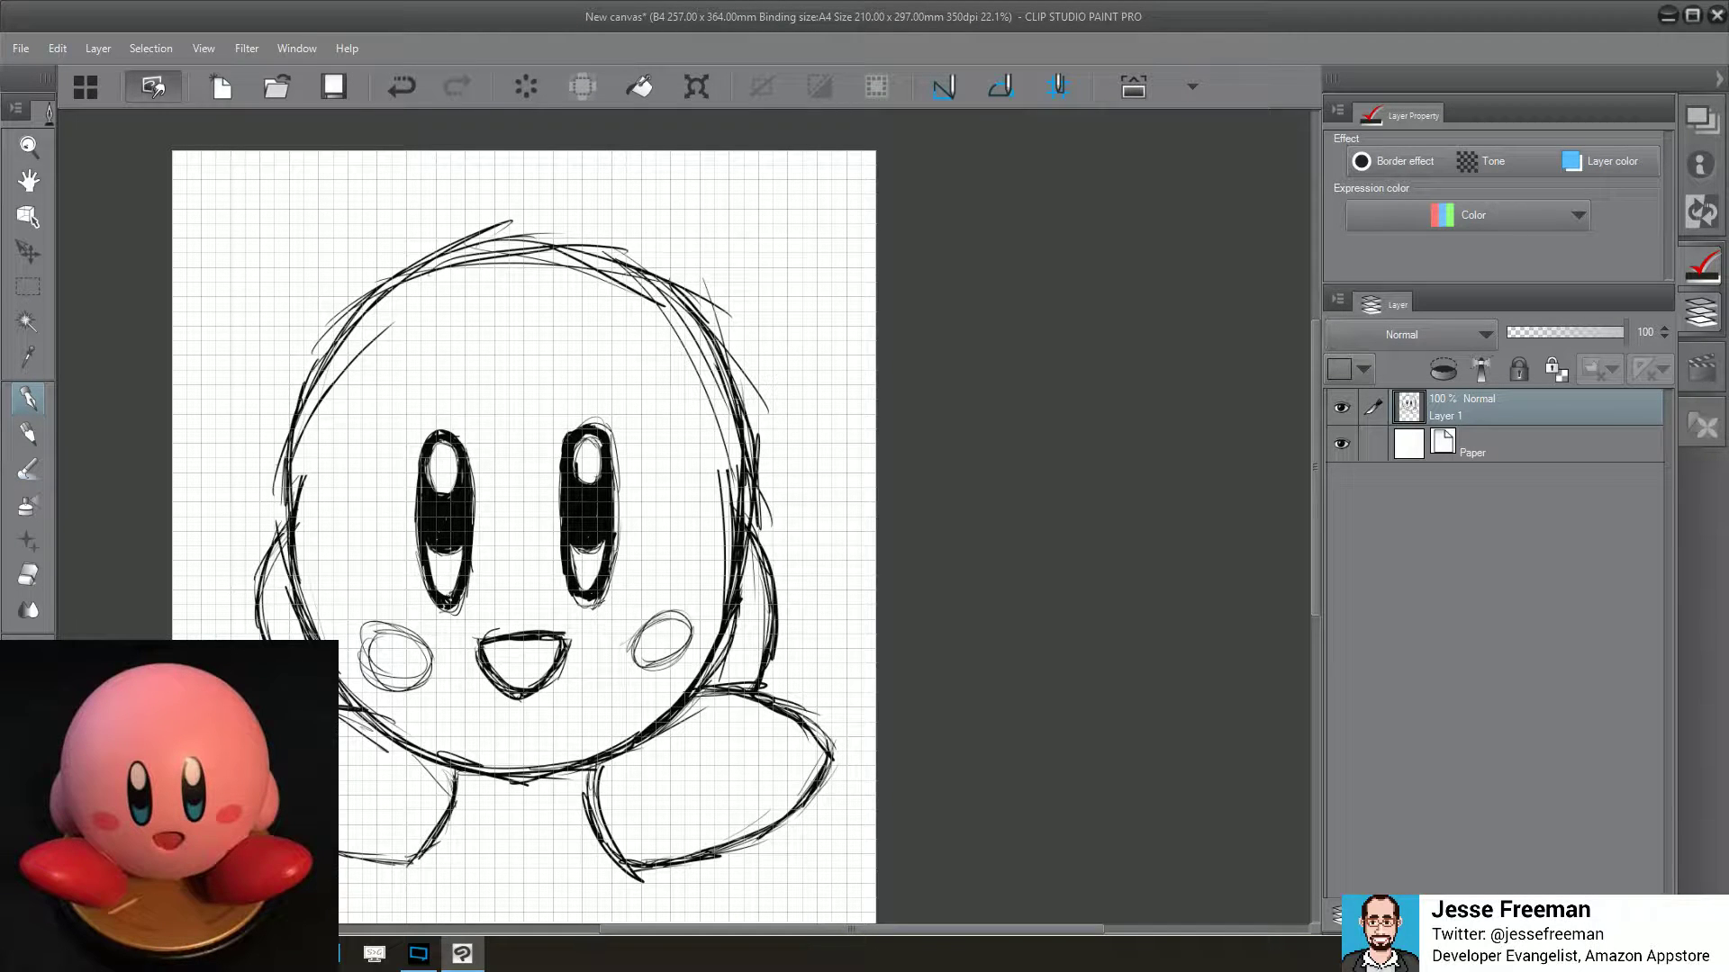
pyautogui.click(1403, 894)
pyautogui.click(1521, 433)
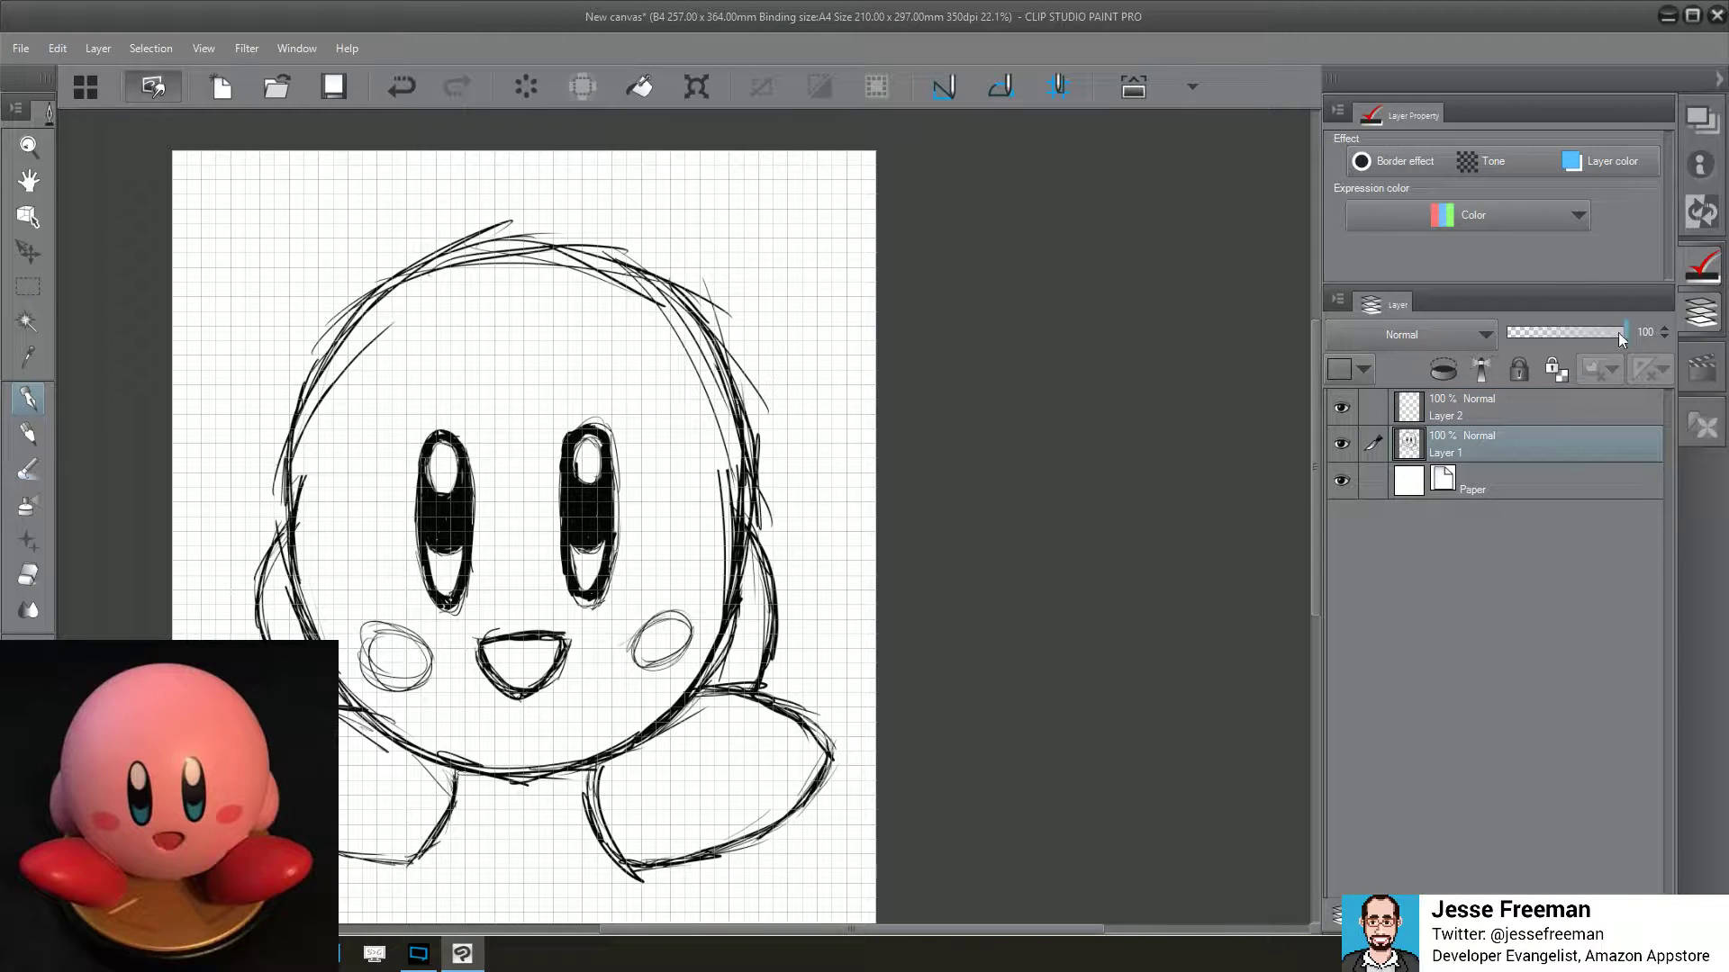
pyautogui.moveTo(1625, 333); pyautogui.dragTo(1538, 332)
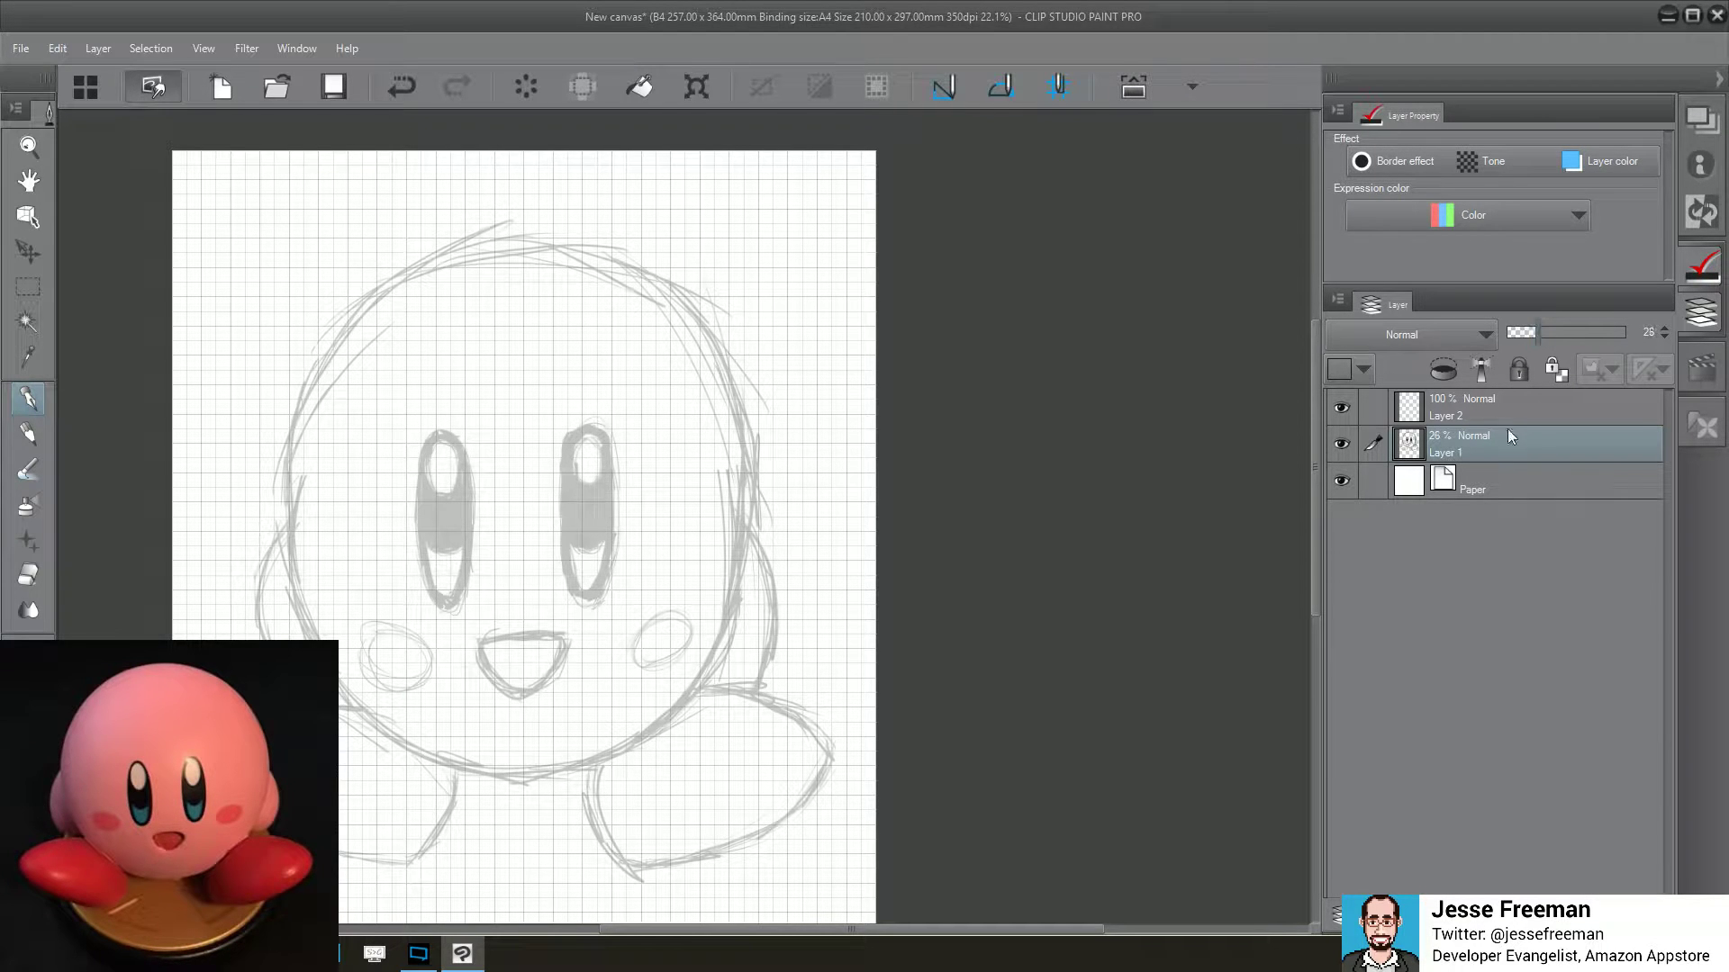
pyautogui.click(1518, 374)
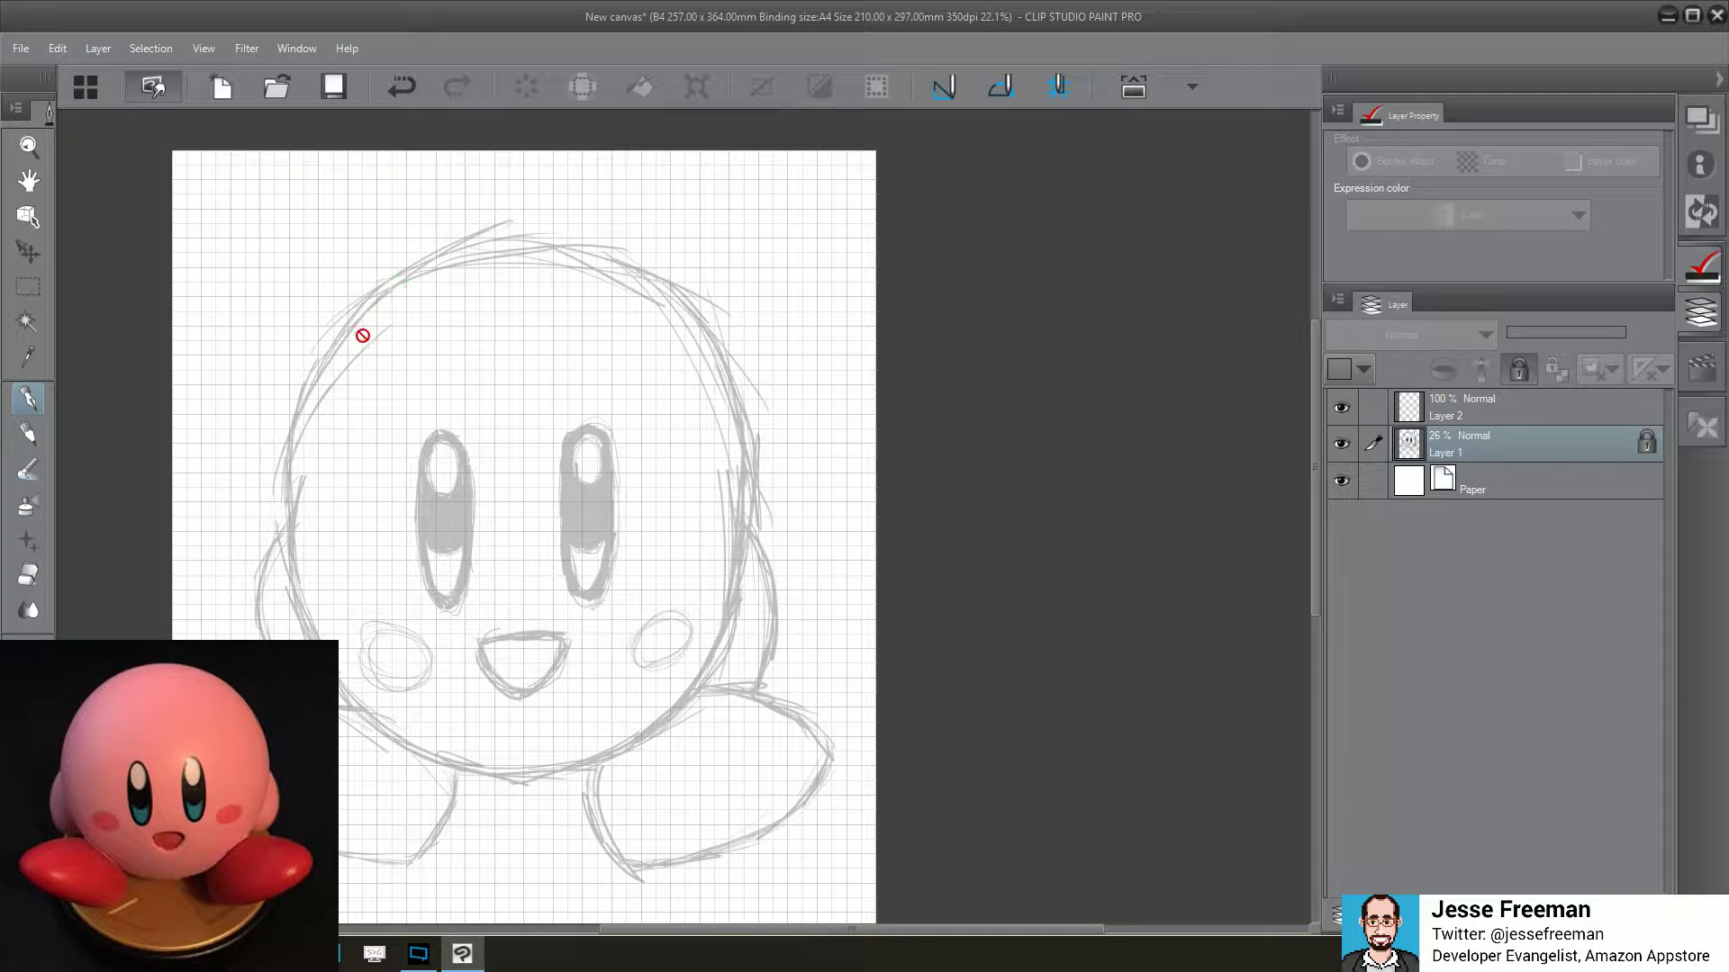
pyautogui.click(1482, 413)
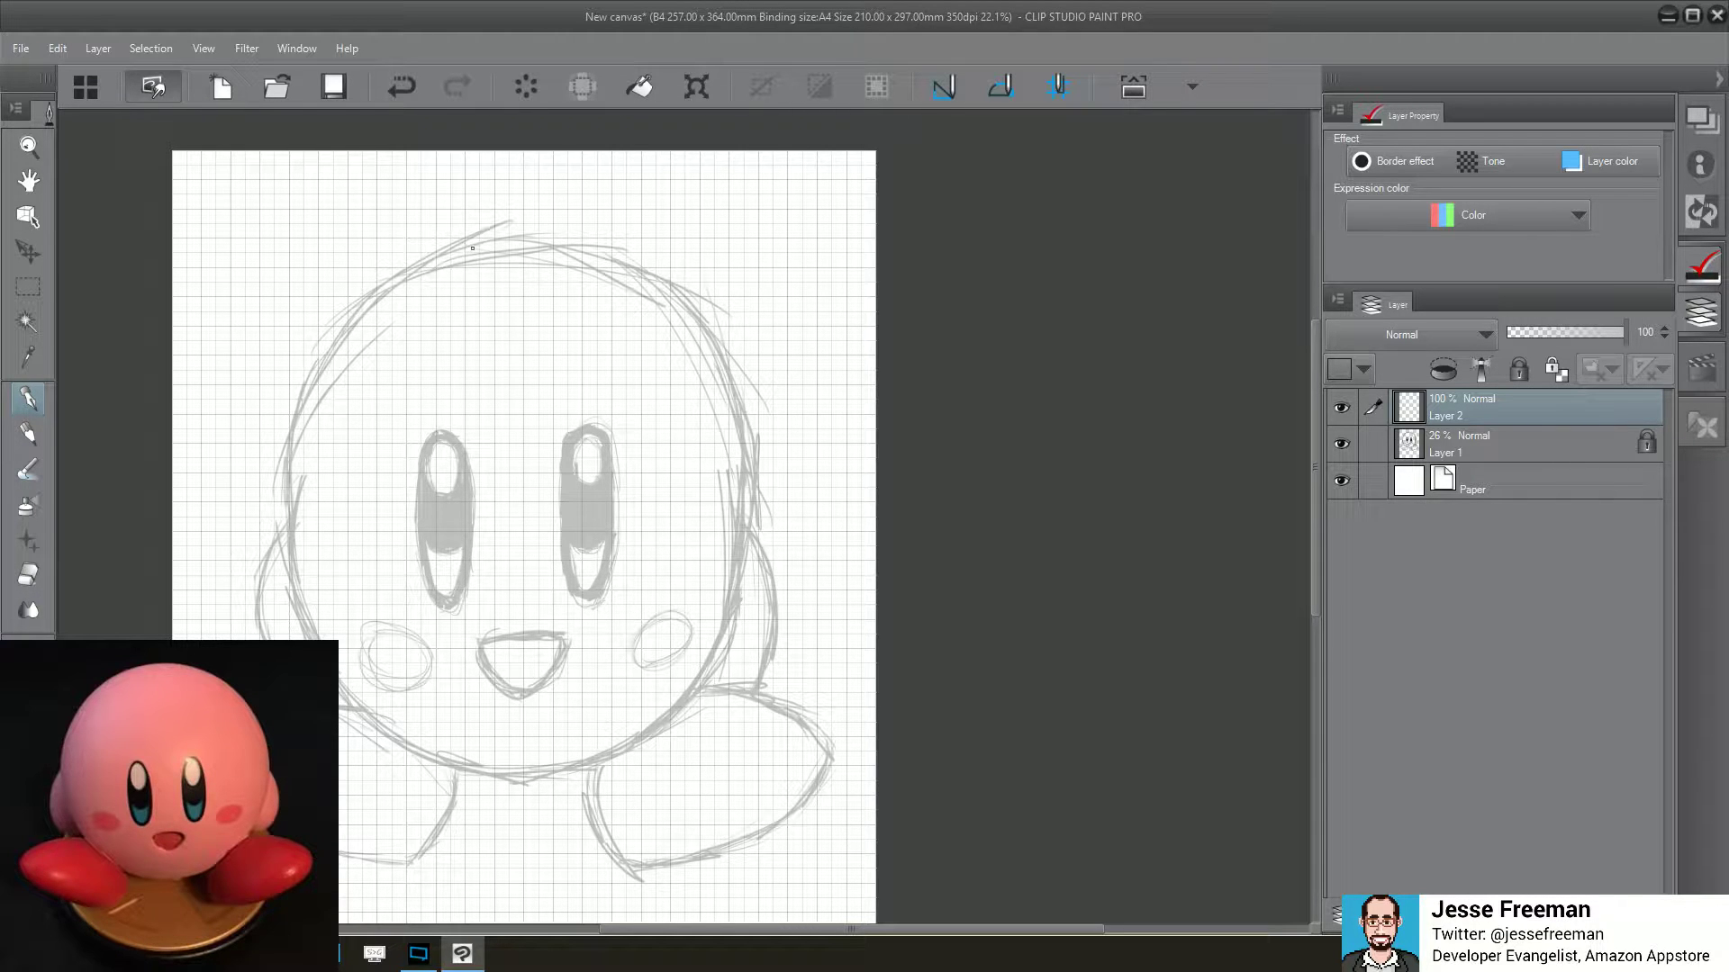
# Trace the left side of Kirby's body outline, erasing and redrawing the upper-left arc
pyautogui.moveTo(487, 242)
pyautogui.mouseDown()
pyautogui.moveTo(385, 290)
pyautogui.moveTo(341, 337)
pyautogui.moveTo(305, 416)
pyautogui.moveTo(284, 565)
pyautogui.moveTo(347, 697)
pyautogui.moveTo(410, 750)
pyautogui.moveTo(524, 788)
pyautogui.mouseUp()
pyautogui.moveTo(524, 788)
pyautogui.mouseDown()
pyautogui.moveTo(875, 797)
pyautogui.moveTo(416, 797)
pyautogui.moveTo(475, 761)
pyautogui.moveTo(576, 576)
pyautogui.mouseUp()
pyautogui.scroll(2, 684, 540)
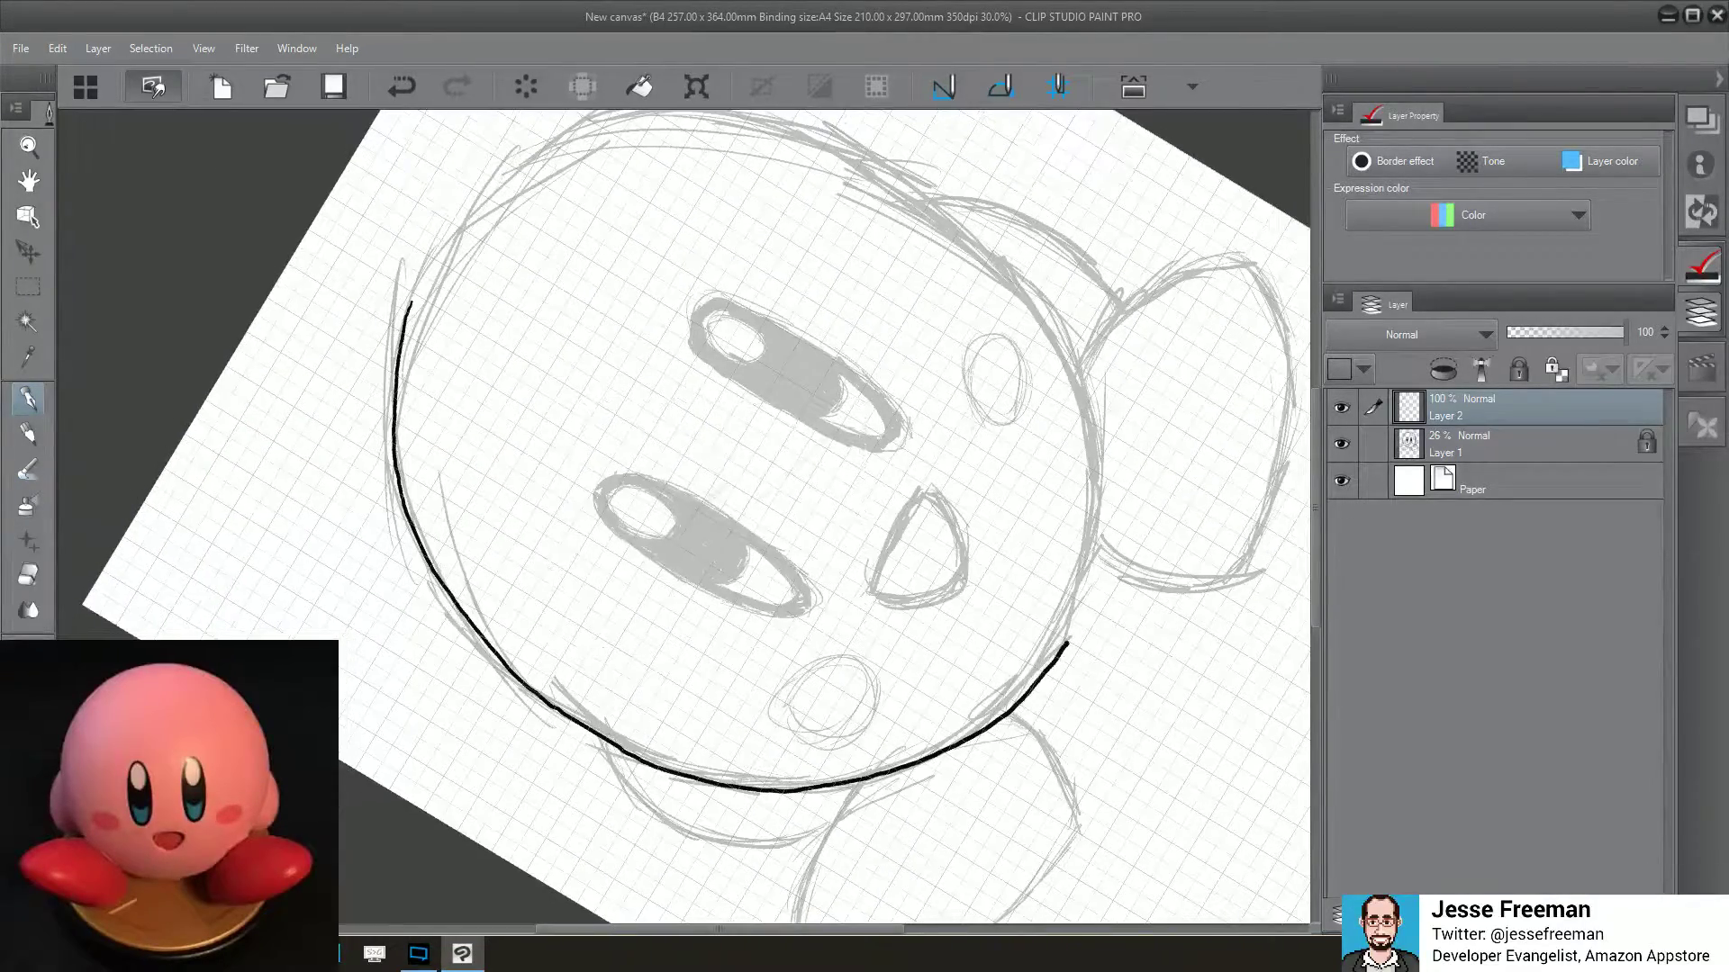
pyautogui.moveTo(405, 262)
pyautogui.mouseDown()
pyautogui.moveTo(387, 340)
pyautogui.moveTo(413, 348)
pyautogui.mouseUp()
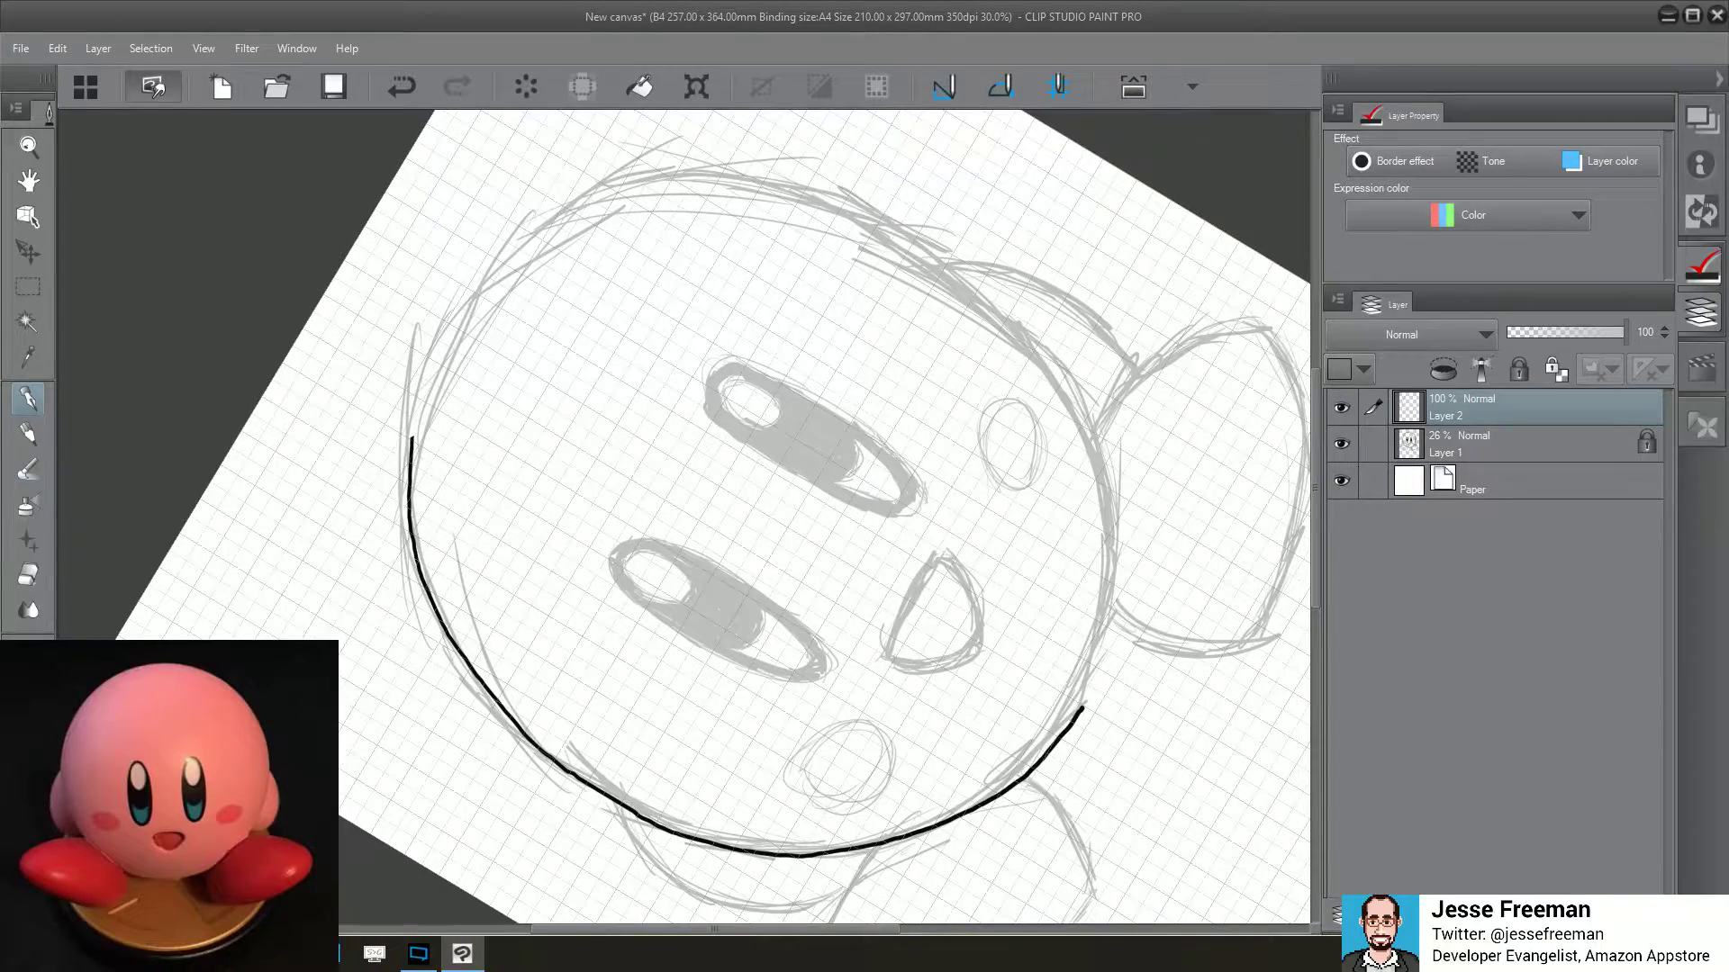
pyautogui.moveTo(686, 166)
pyautogui.mouseDown()
pyautogui.moveTo(607, 185)
pyautogui.moveTo(476, 286)
pyautogui.moveTo(406, 434)
pyautogui.moveTo(413, 516)
pyautogui.mouseUp()
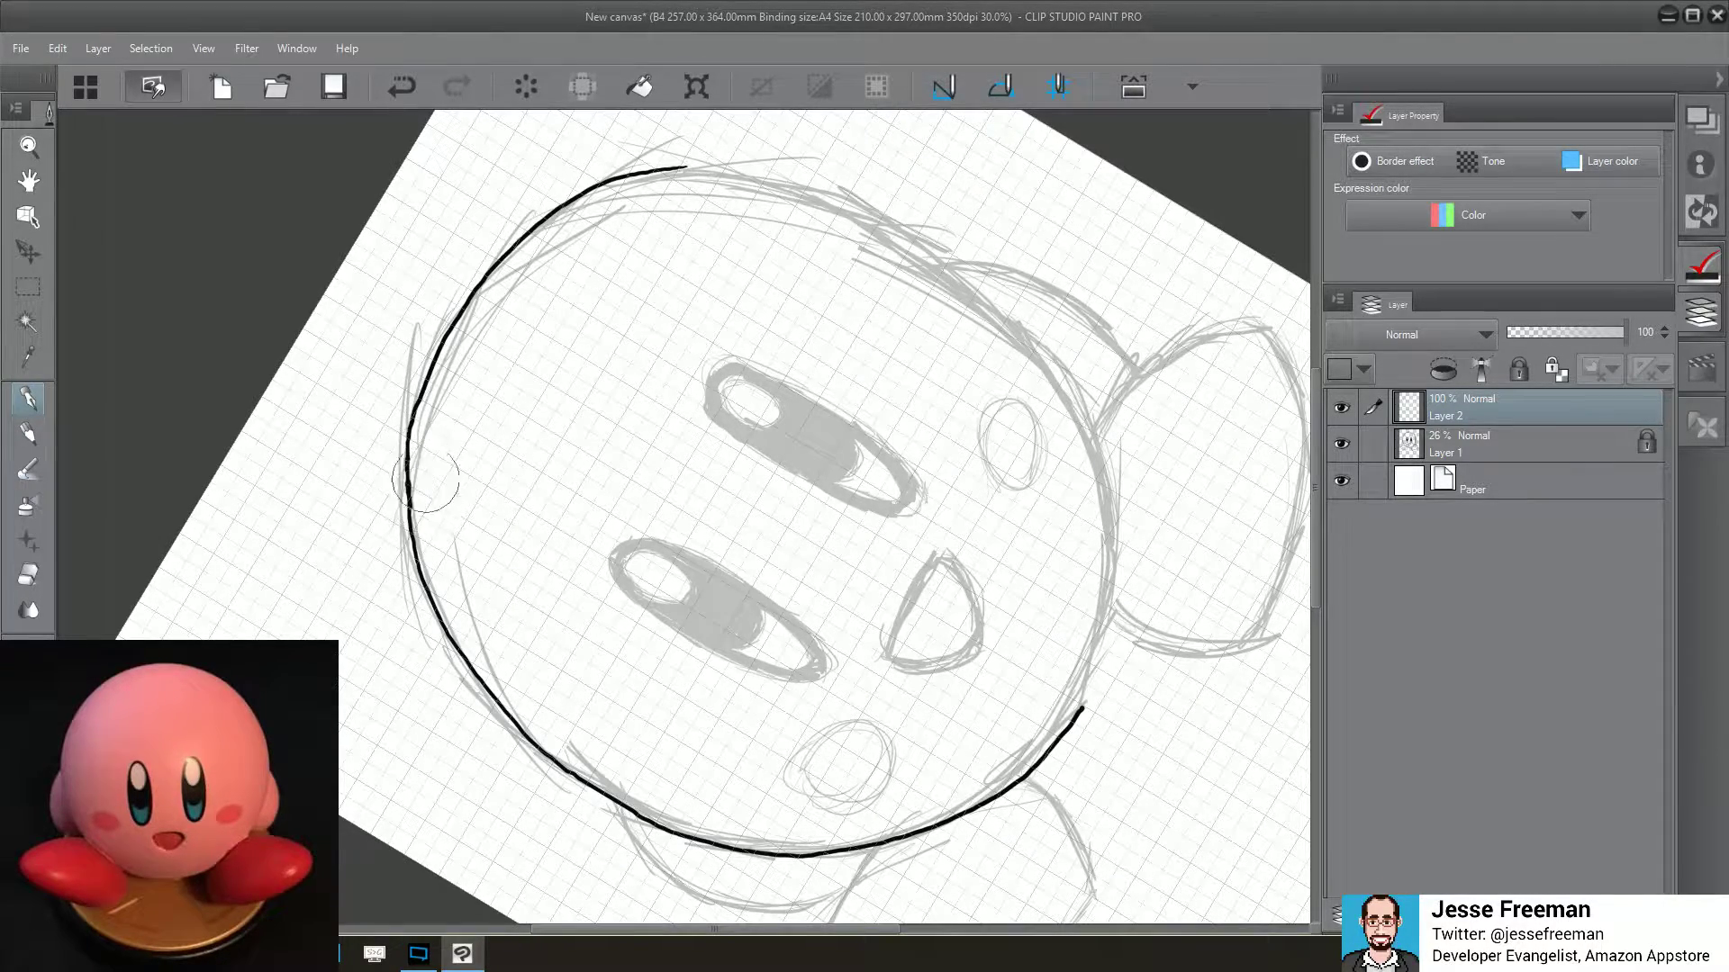
pyautogui.moveTo(426, 475)
pyautogui.mouseDown()
pyautogui.moveTo(427, 531)
pyautogui.moveTo(137, 538)
pyautogui.mouseUp()
# Rotate the canvas, ink the next body-outline section and thicken the top-left edge
pyautogui.hotkey('ctrl', '-')
pyautogui.press('-')
pyautogui.press('-')
pyautogui.press('-')
pyautogui.press('-')
pyautogui.press('-')
pyautogui.hotkey('ctrl', '+')
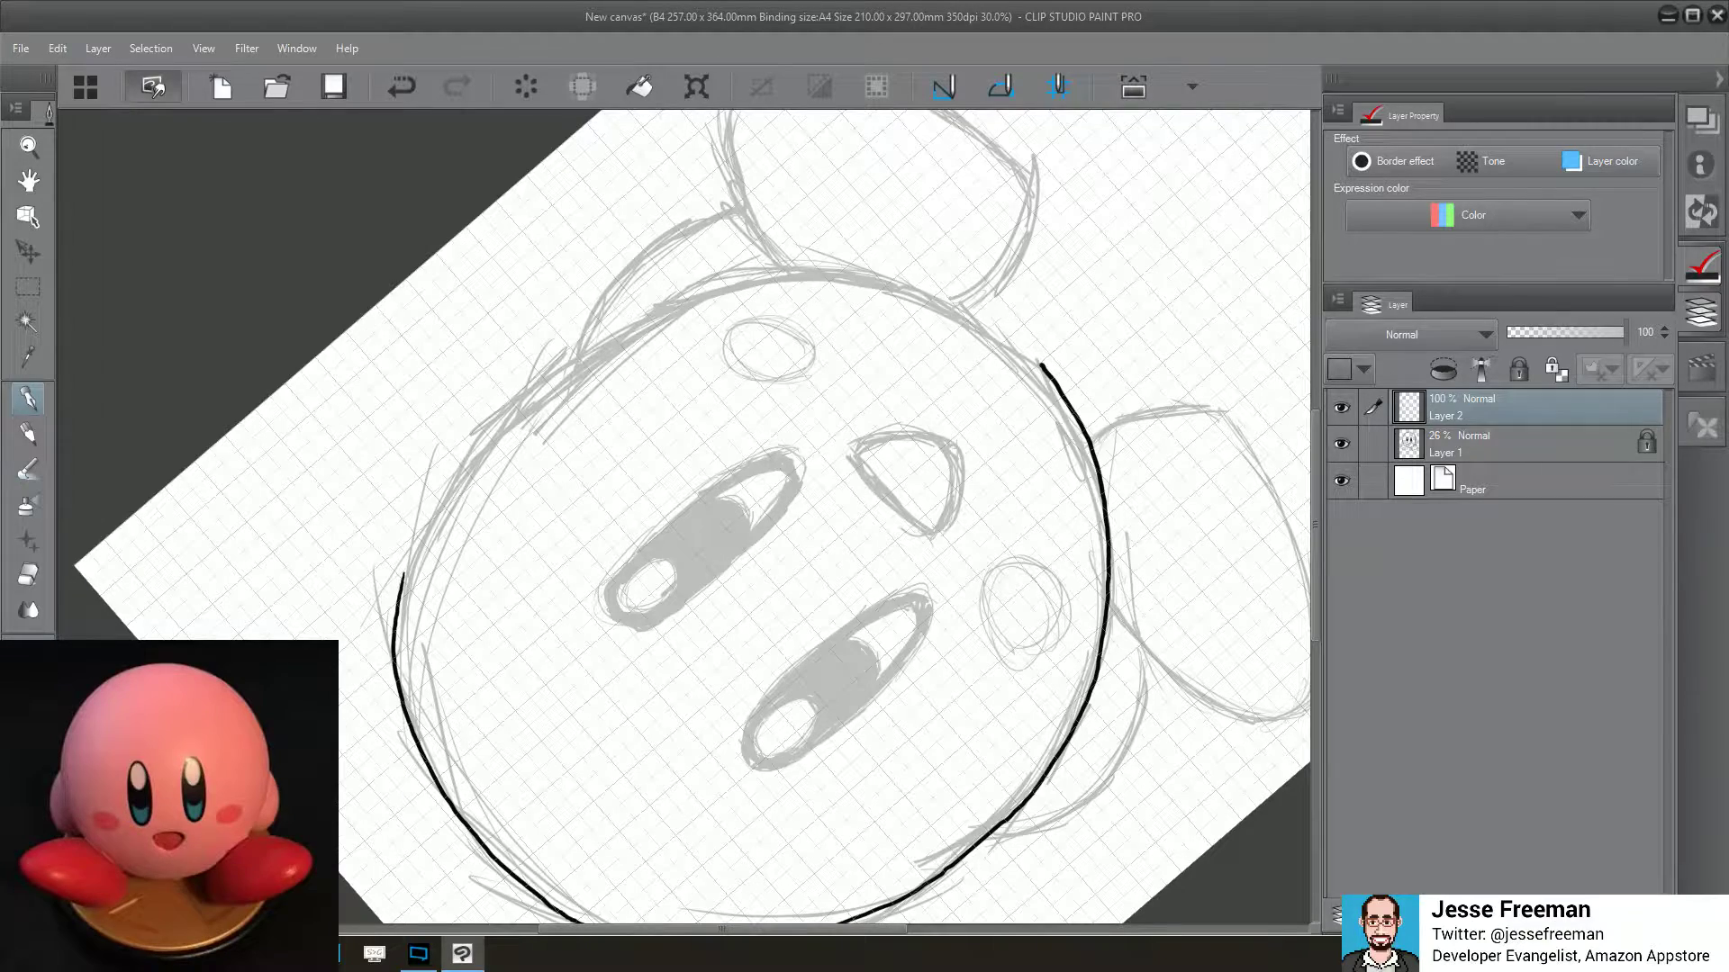
pyautogui.moveTo(720, 289)
pyautogui.mouseDown()
pyautogui.moveTo(616, 327)
pyautogui.moveTo(469, 448)
pyautogui.moveTo(408, 558)
pyautogui.moveTo(398, 671)
pyautogui.mouseUp()
pyautogui.press('-')
pyautogui.press('-')
pyautogui.press('-')
pyautogui.press('-')
pyautogui.press('-')
pyautogui.press('-')
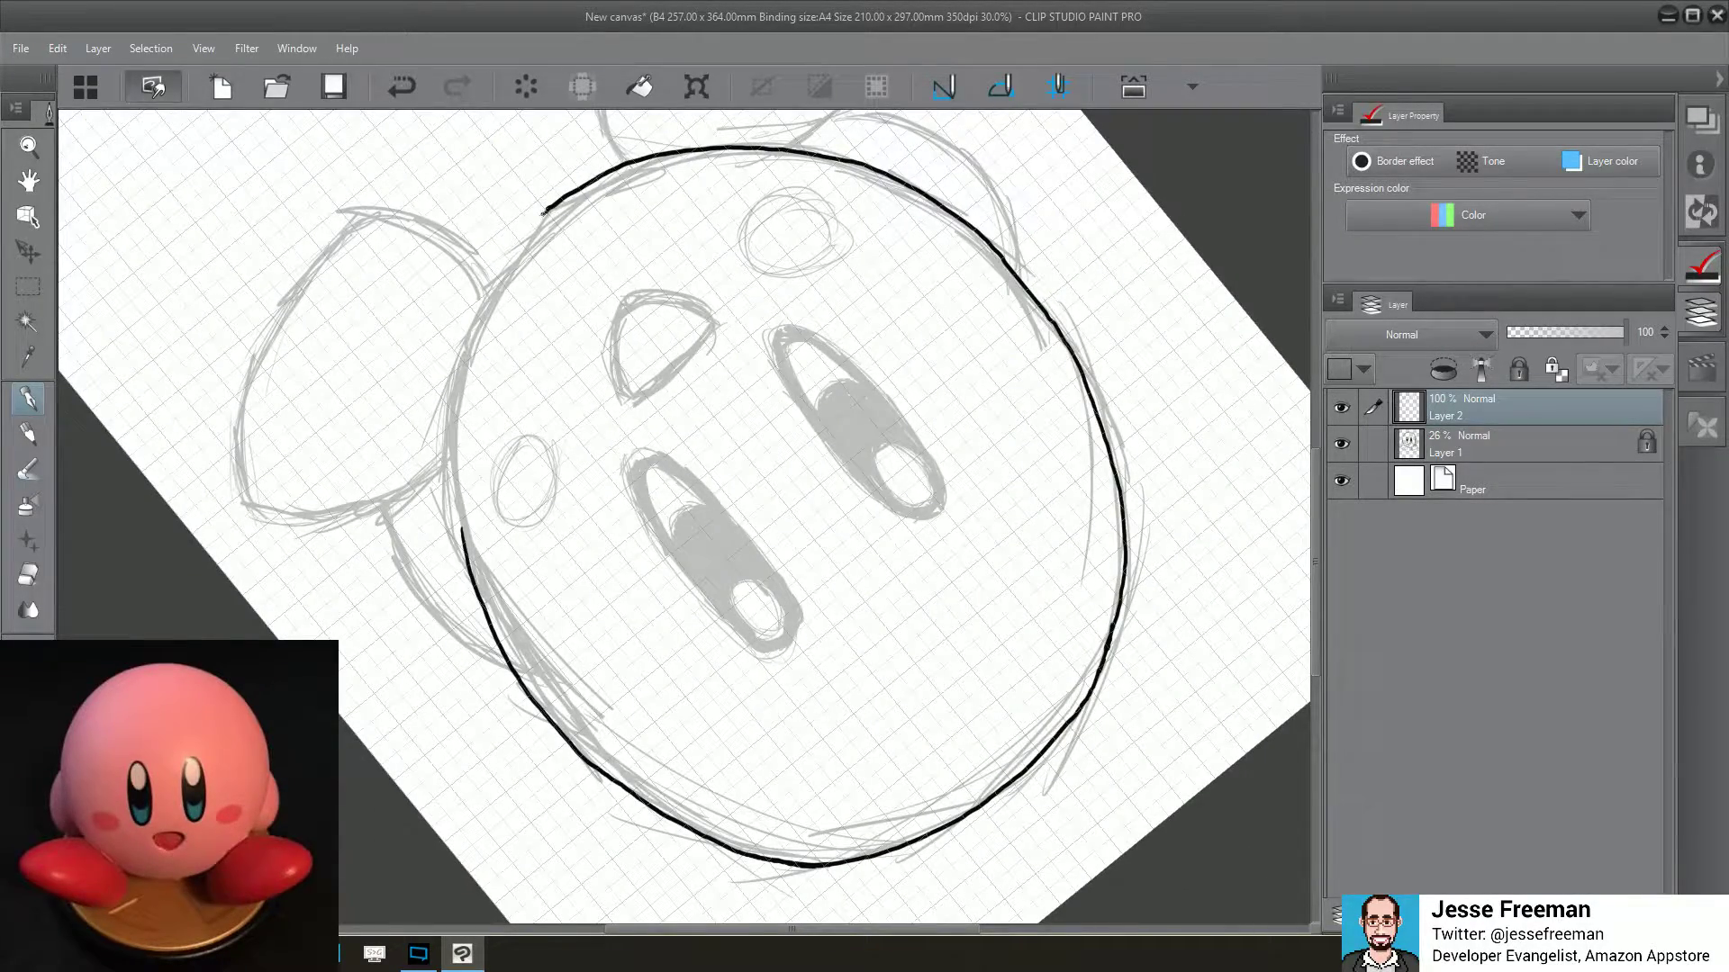
pyautogui.moveTo(553, 206); pyautogui.dragTo(538, 222)
pyautogui.moveTo(609, 267); pyautogui.dragTo(573, 348)
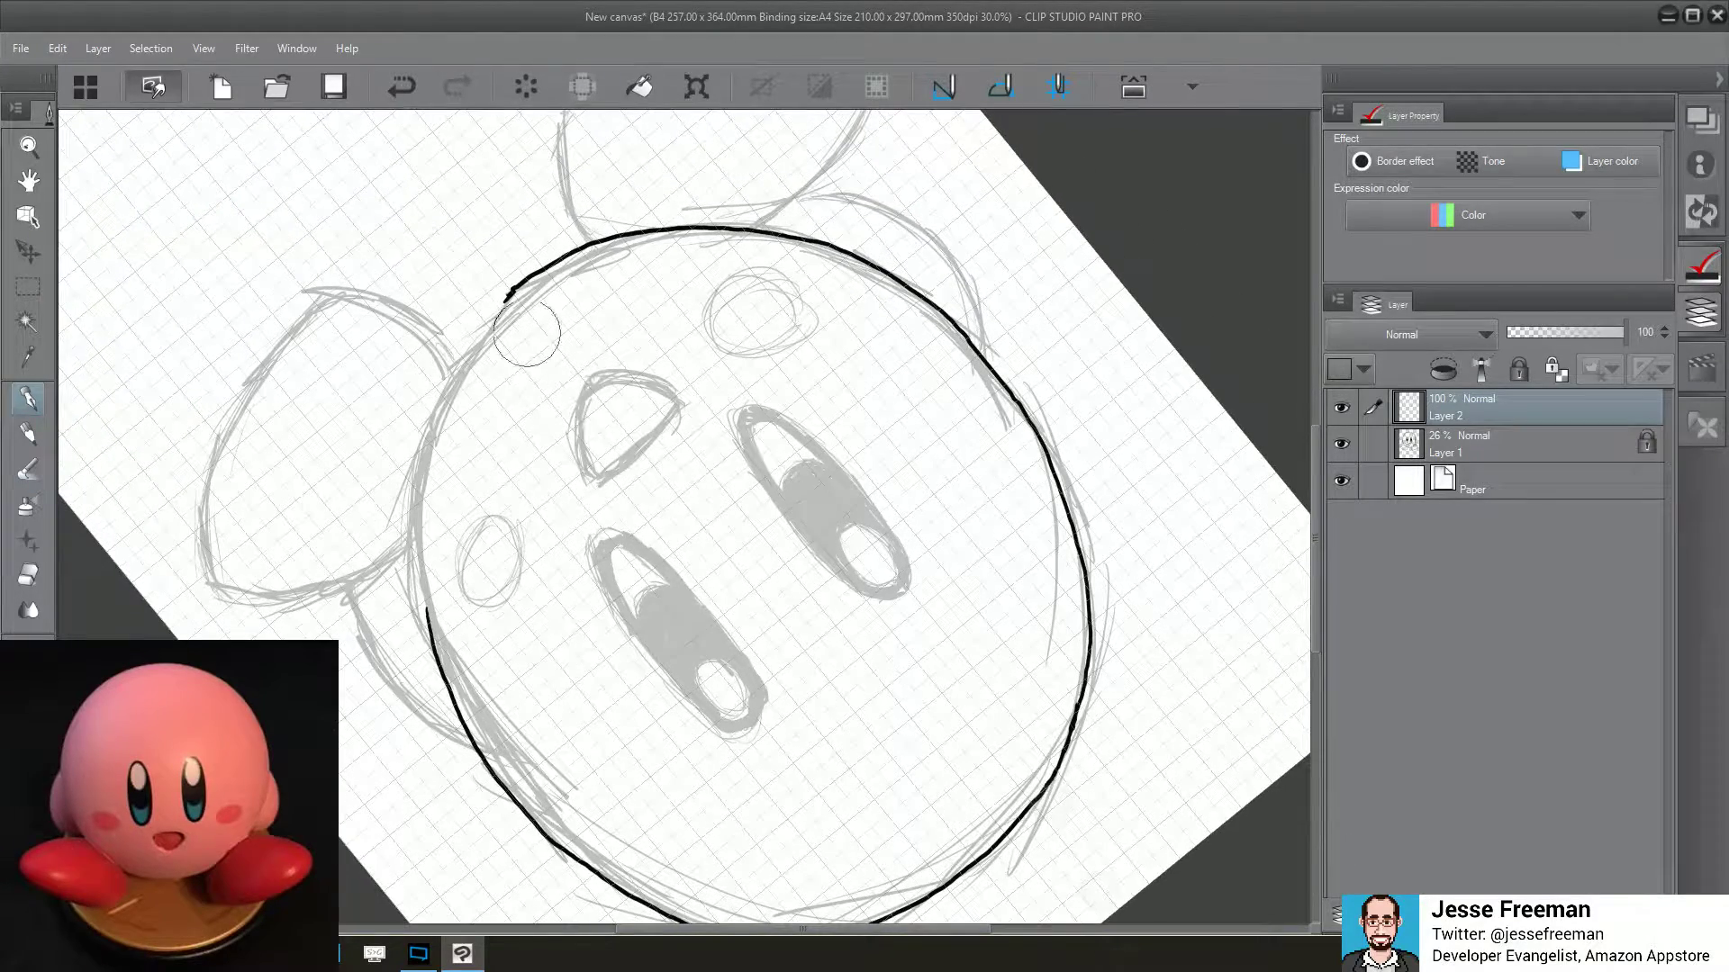
# Undo stray stroke ends, then ink and thicken the left side of the body outline
pyautogui.hotkey('ctrl', 'z')
pyautogui.moveTo(518, 282); pyautogui.dragTo(493, 304)
pyautogui.hotkey('ctrl', 'z')
pyautogui.moveTo(518, 283)
pyautogui.mouseDown()
pyautogui.moveTo(466, 344)
pyautogui.moveTo(420, 498)
pyautogui.moveTo(445, 684)
pyautogui.mouseUp()
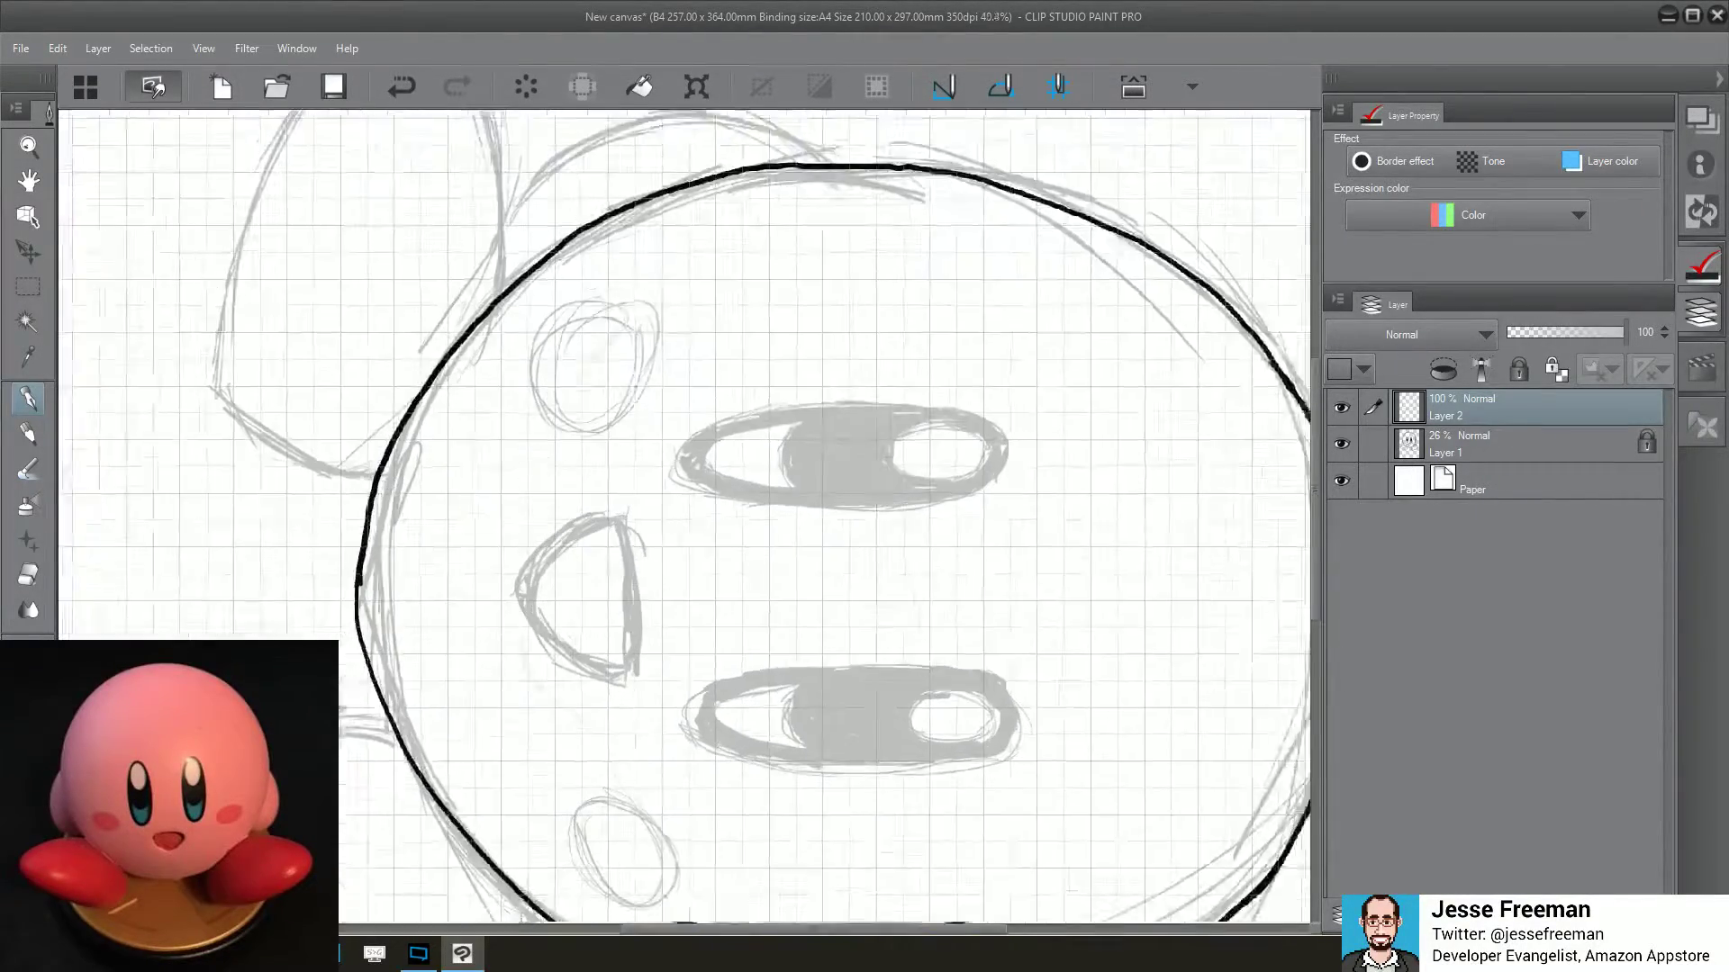
pyautogui.scroll(1, 514, 579)
pyautogui.scroll(2, 513, 594)
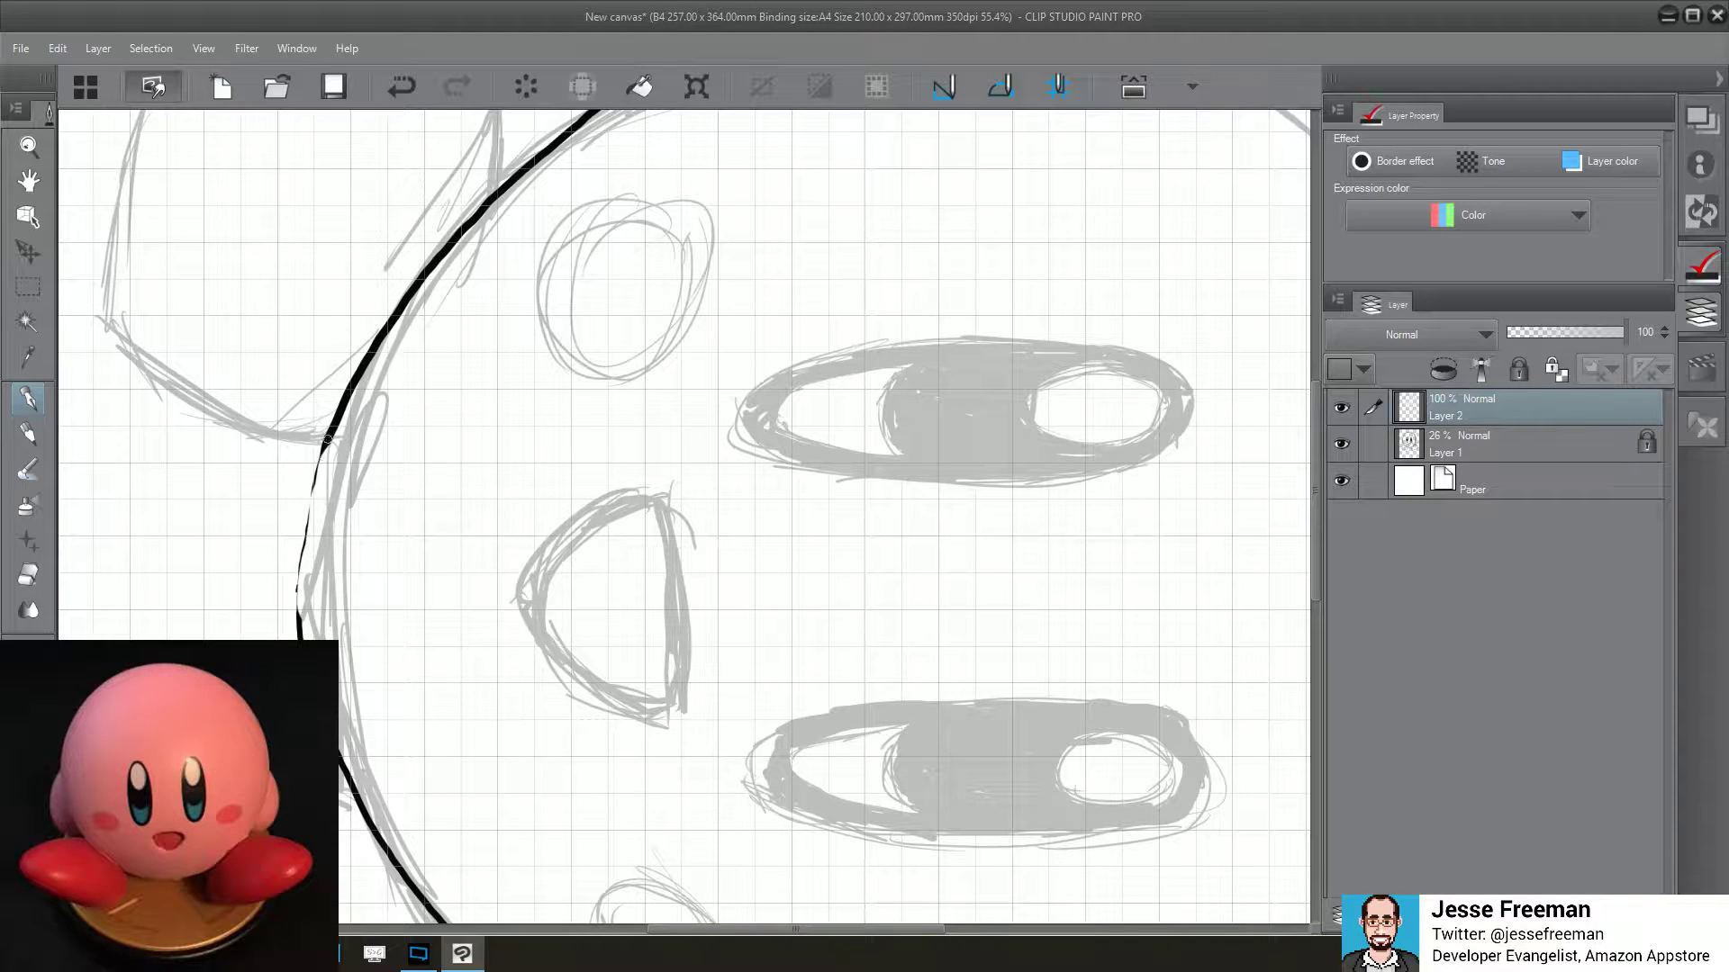
pyautogui.moveTo(331, 435); pyautogui.dragTo(297, 644)
# Rotate the view, extend the ink along the bottom curve and outline the first foot
pyautogui.hotkey('ctrl', '-')
pyautogui.moveTo(827, 577); pyautogui.dragTo(637, 397)
pyautogui.moveTo(810, 450)
pyautogui.mouseDown()
pyautogui.moveTo(901, 630)
pyautogui.moveTo(792, 450)
pyautogui.mouseUp()
pyautogui.moveTo(630, 630); pyautogui.dragTo(657, 423)
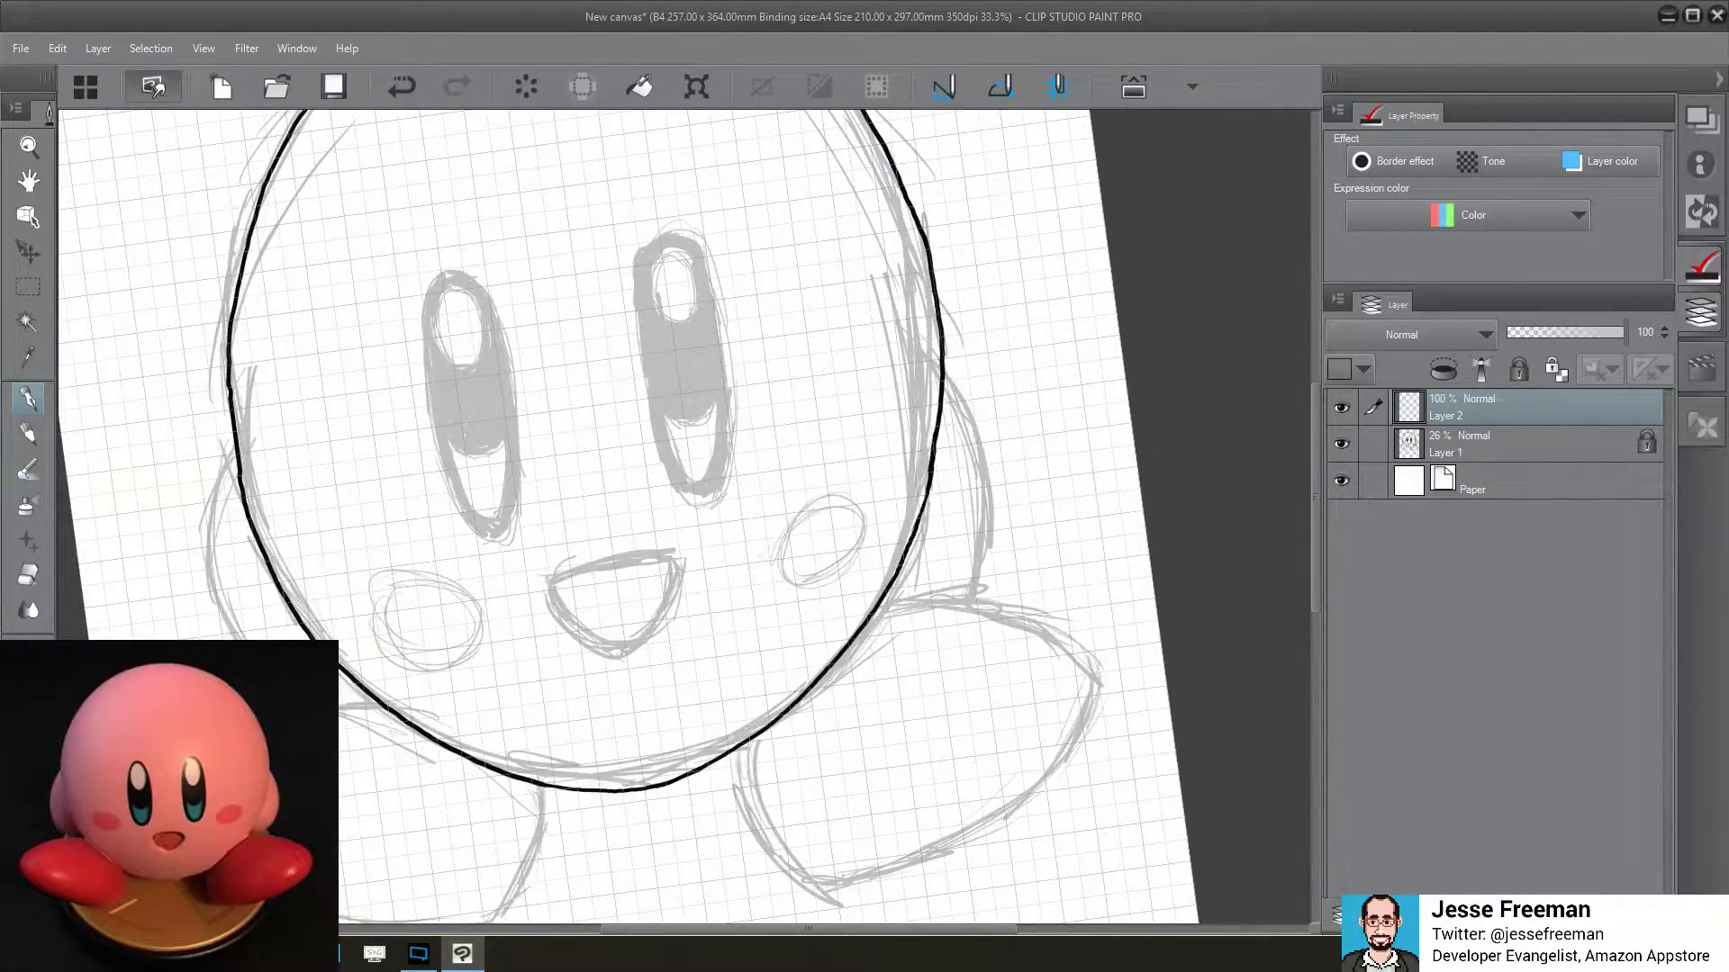
pyautogui.moveTo(630, 631); pyautogui.dragTo(559, 427)
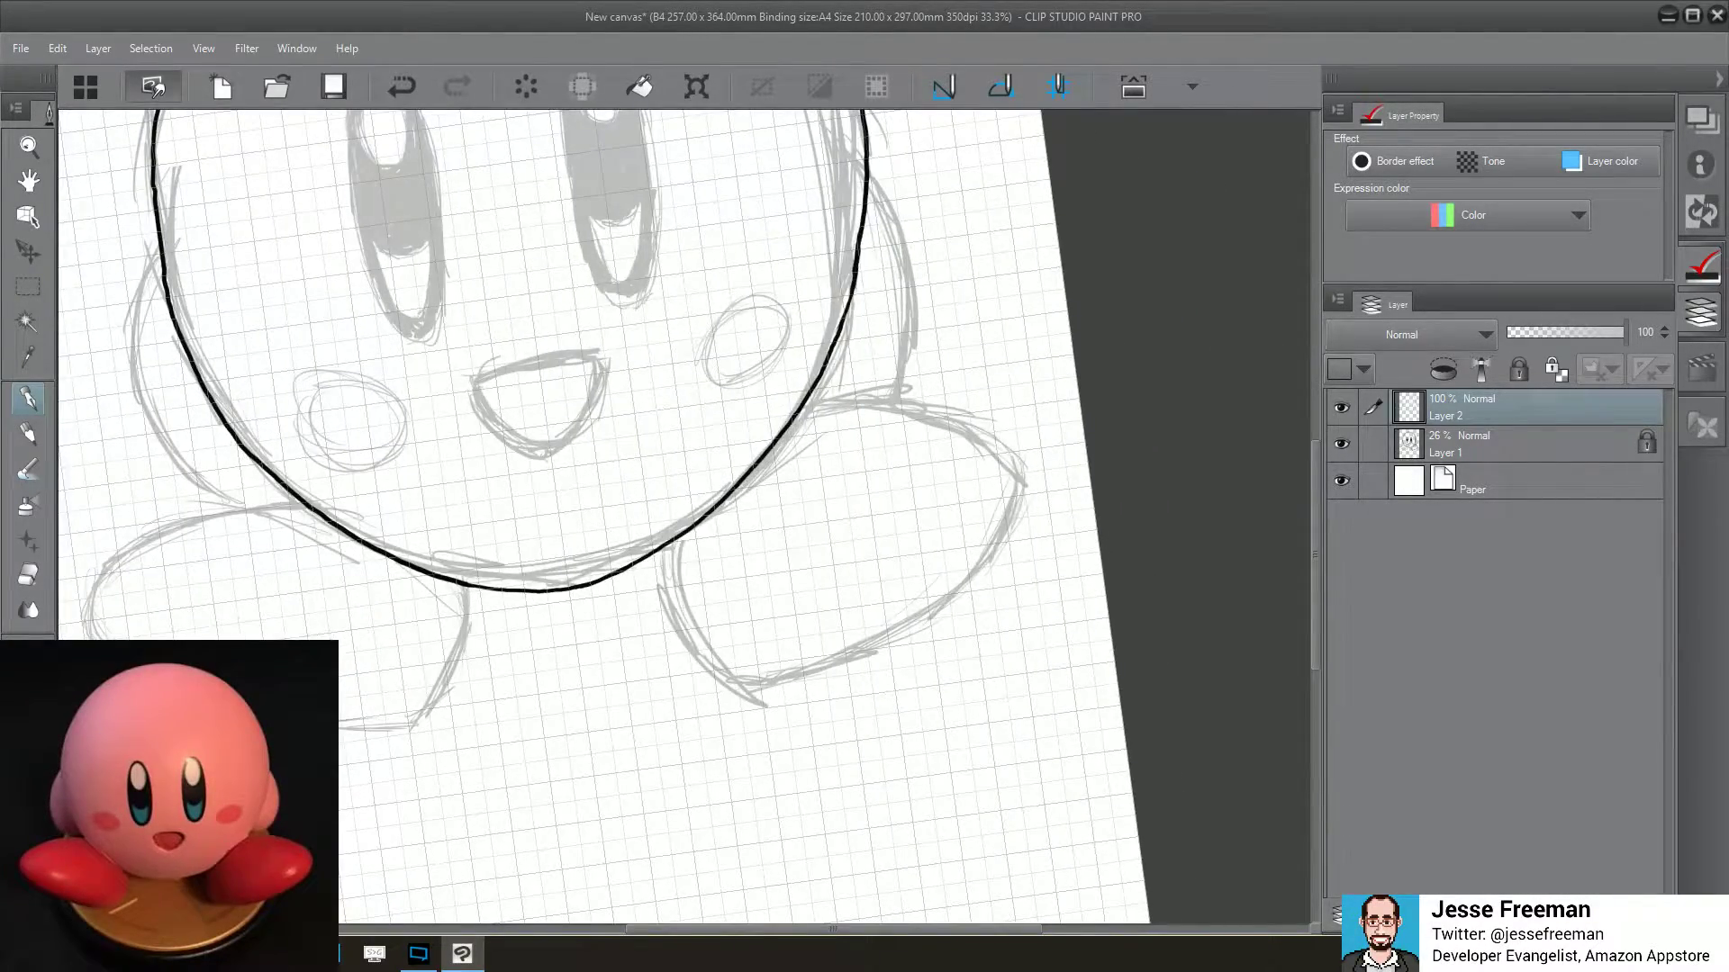
pyautogui.moveTo(630, 540)
pyautogui.mouseDown()
pyautogui.moveTo(585, 450)
pyautogui.moveTo(455, 576)
pyautogui.moveTo(434, 691)
pyautogui.moveTo(464, 759)
pyautogui.moveTo(522, 783)
pyautogui.mouseUp()
pyautogui.moveTo(621, 432)
pyautogui.mouseDown()
pyautogui.moveTo(671, 401)
pyautogui.moveTo(729, 464)
pyautogui.moveTo(744, 532)
pyautogui.moveTo(719, 591)
pyautogui.mouseUp()
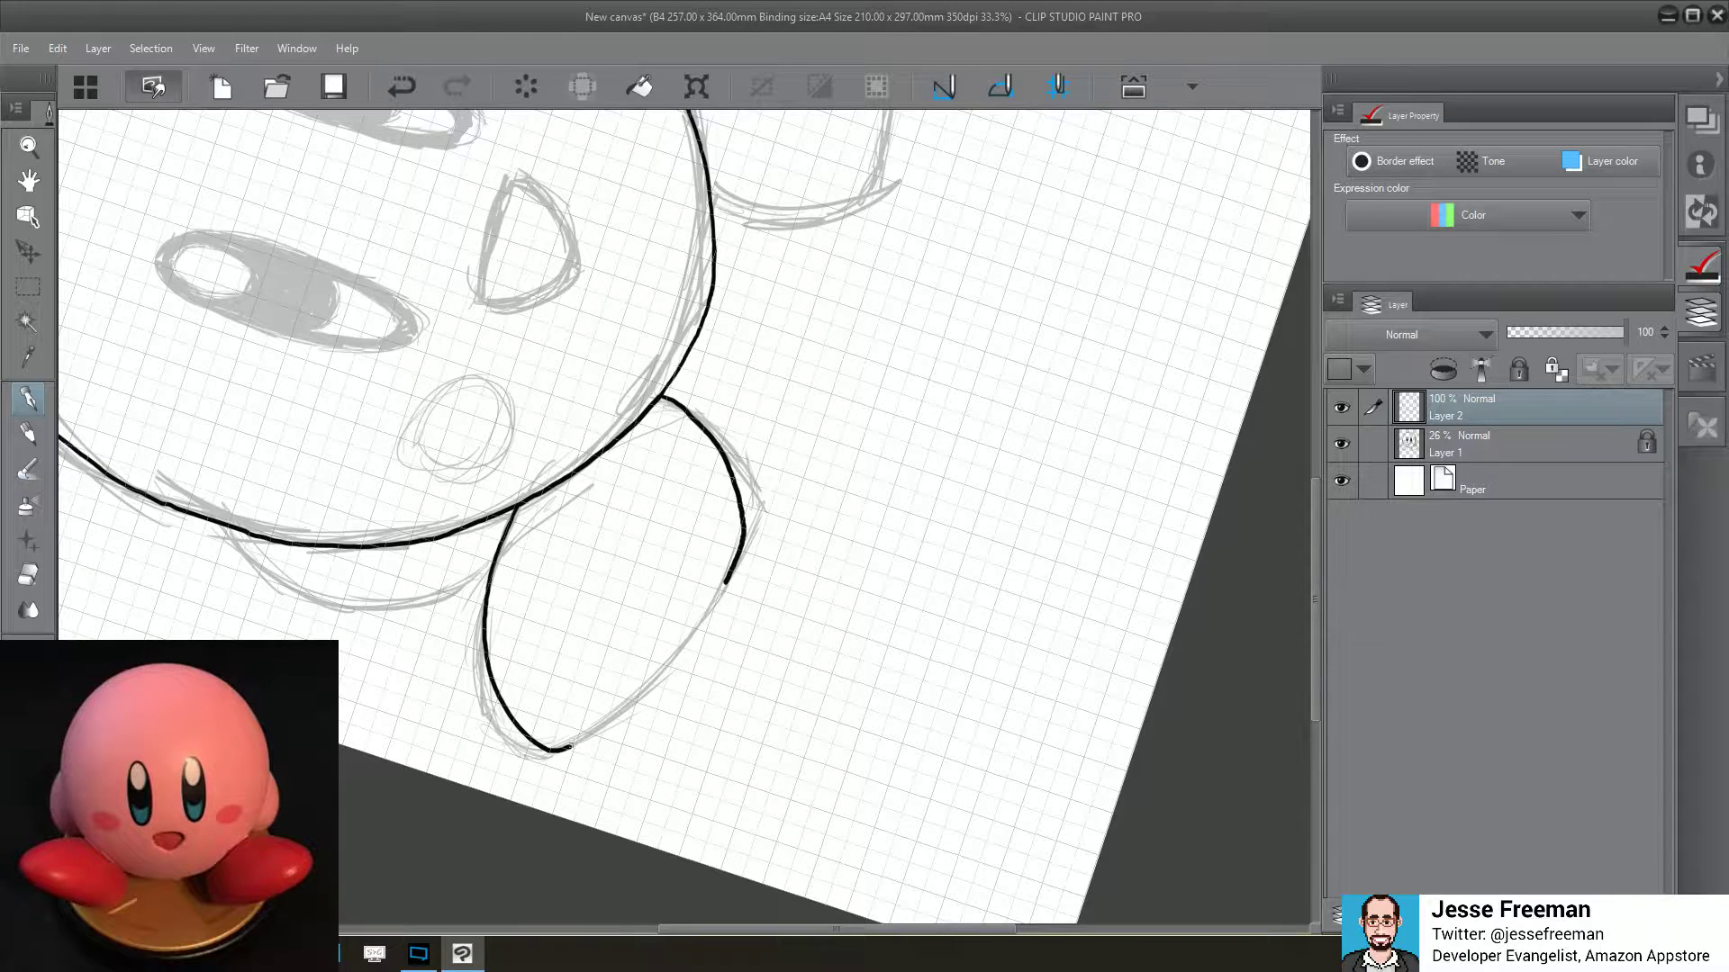
pyautogui.moveTo(565, 748)
pyautogui.mouseDown()
pyautogui.moveTo(639, 695)
pyautogui.moveTo(726, 577)
pyautogui.mouseUp()
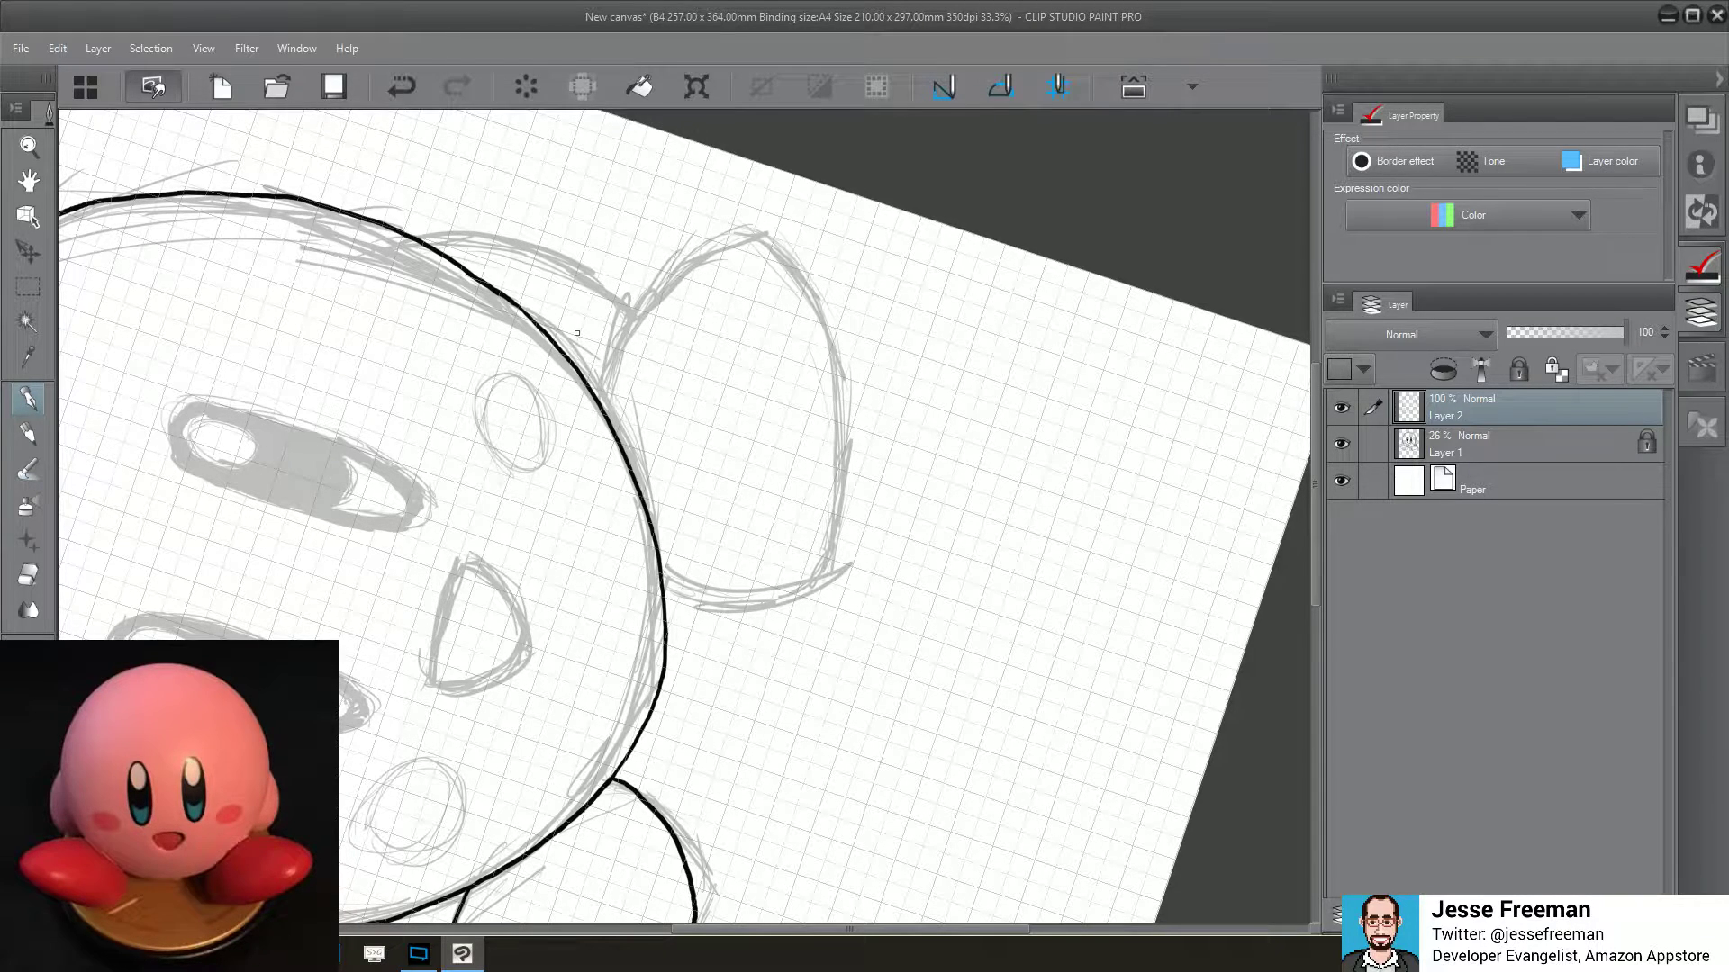
# Ink both sides of the second foot, erasing the small hooks at the stroke ends
pyautogui.moveTo(603, 409)
pyautogui.mouseDown()
pyautogui.moveTo(656, 305)
pyautogui.moveTo(738, 233)
pyautogui.moveTo(787, 241)
pyautogui.moveTo(825, 301)
pyautogui.moveTo(840, 387)
pyautogui.moveTo(841, 478)
pyautogui.moveTo(809, 577)
pyautogui.mouseUp()
pyautogui.press('-')
pyautogui.press('-')
pyautogui.press('-')
pyautogui.press('-')
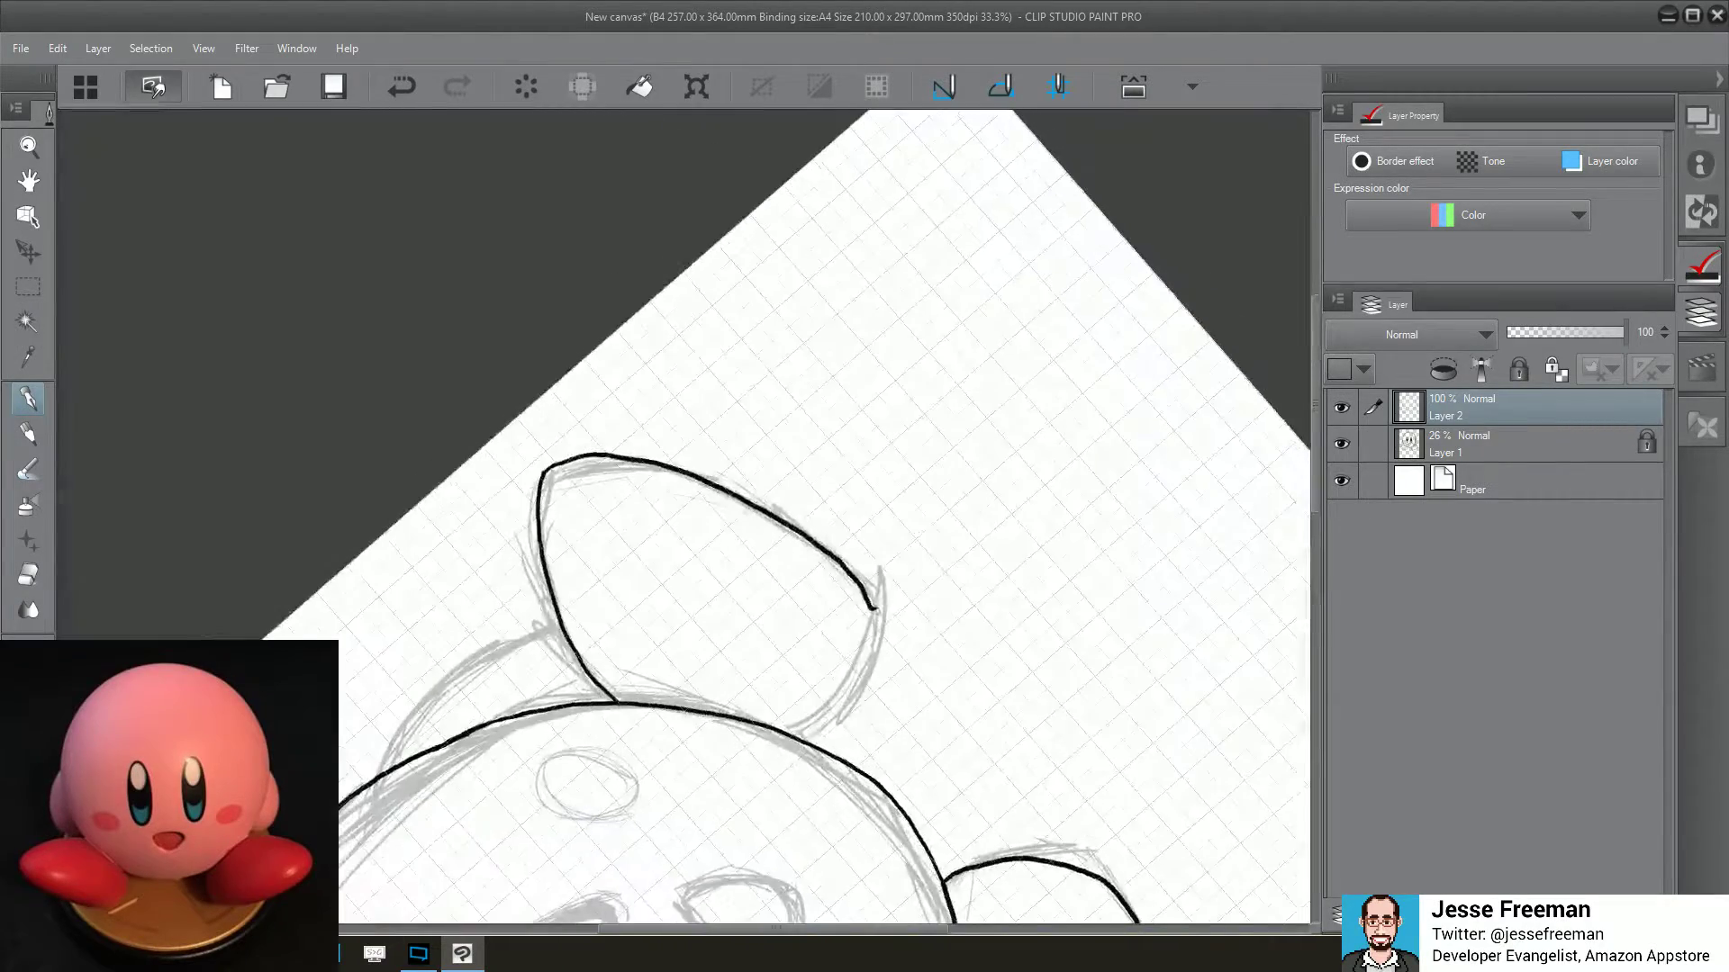
pyautogui.moveTo(836, 461)
pyautogui.mouseDown()
pyautogui.moveTo(815, 468)
pyautogui.moveTo(829, 406)
pyautogui.moveTo(796, 443)
pyautogui.mouseUp()
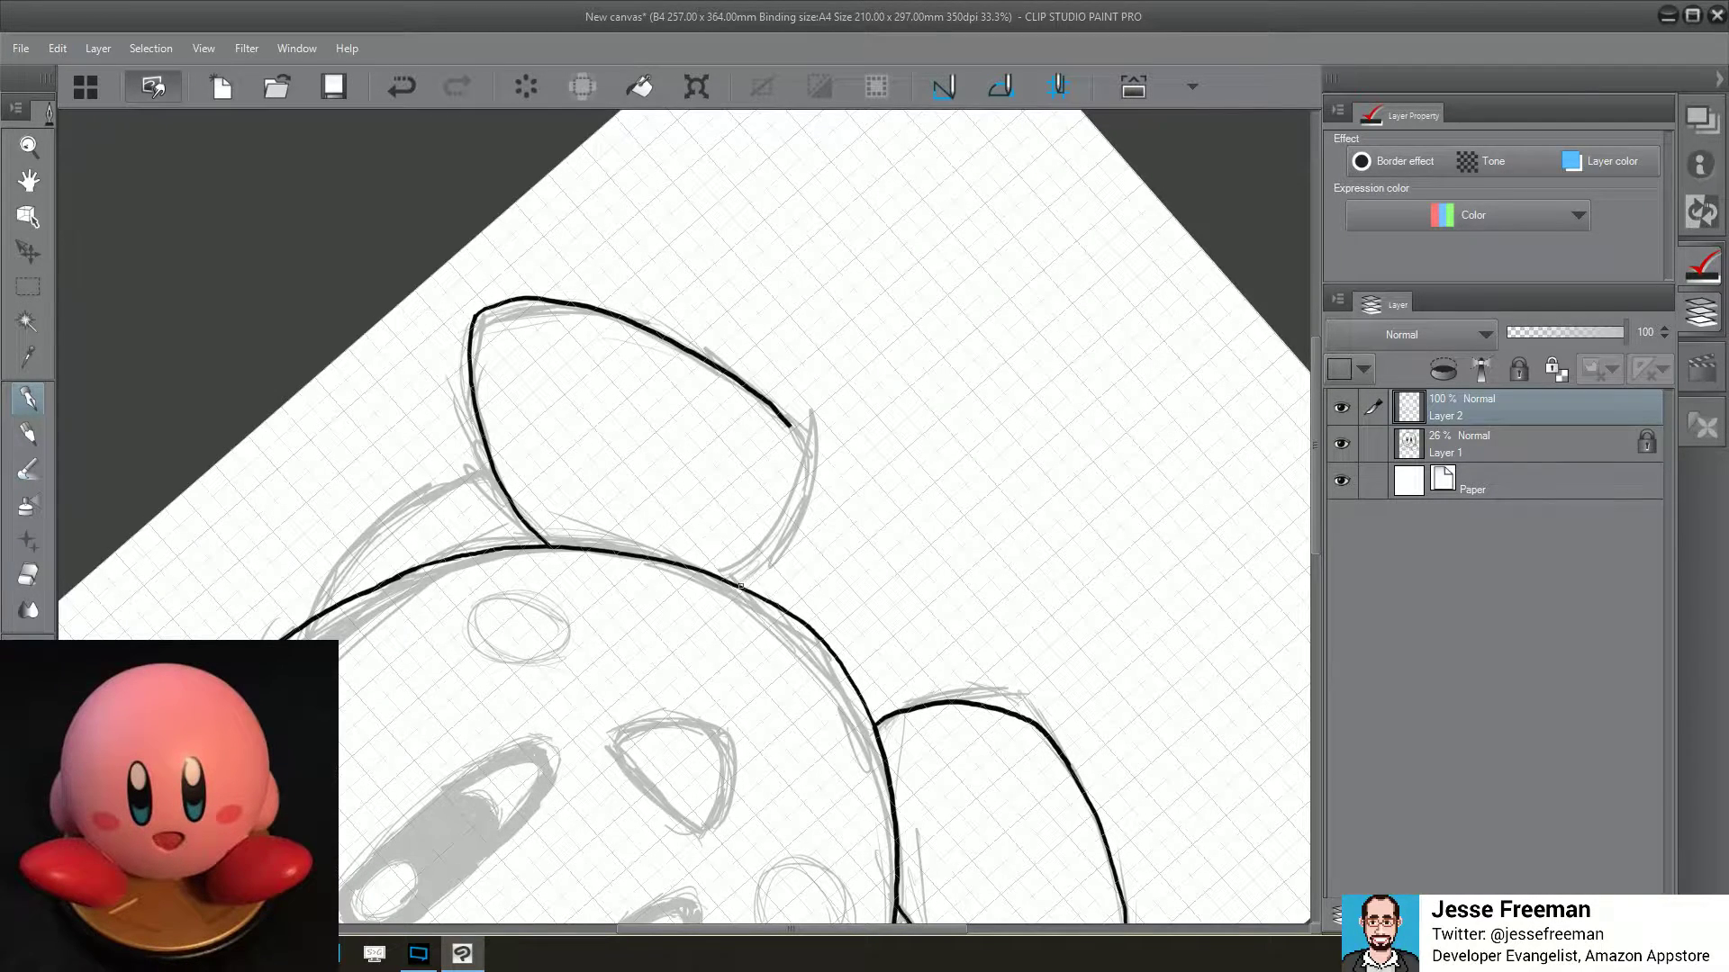
pyautogui.moveTo(745, 583)
pyautogui.mouseDown()
pyautogui.moveTo(814, 490)
pyautogui.moveTo(795, 430)
pyautogui.moveTo(841, 424)
pyautogui.mouseUp()
pyautogui.scroll(1, 825, 511)
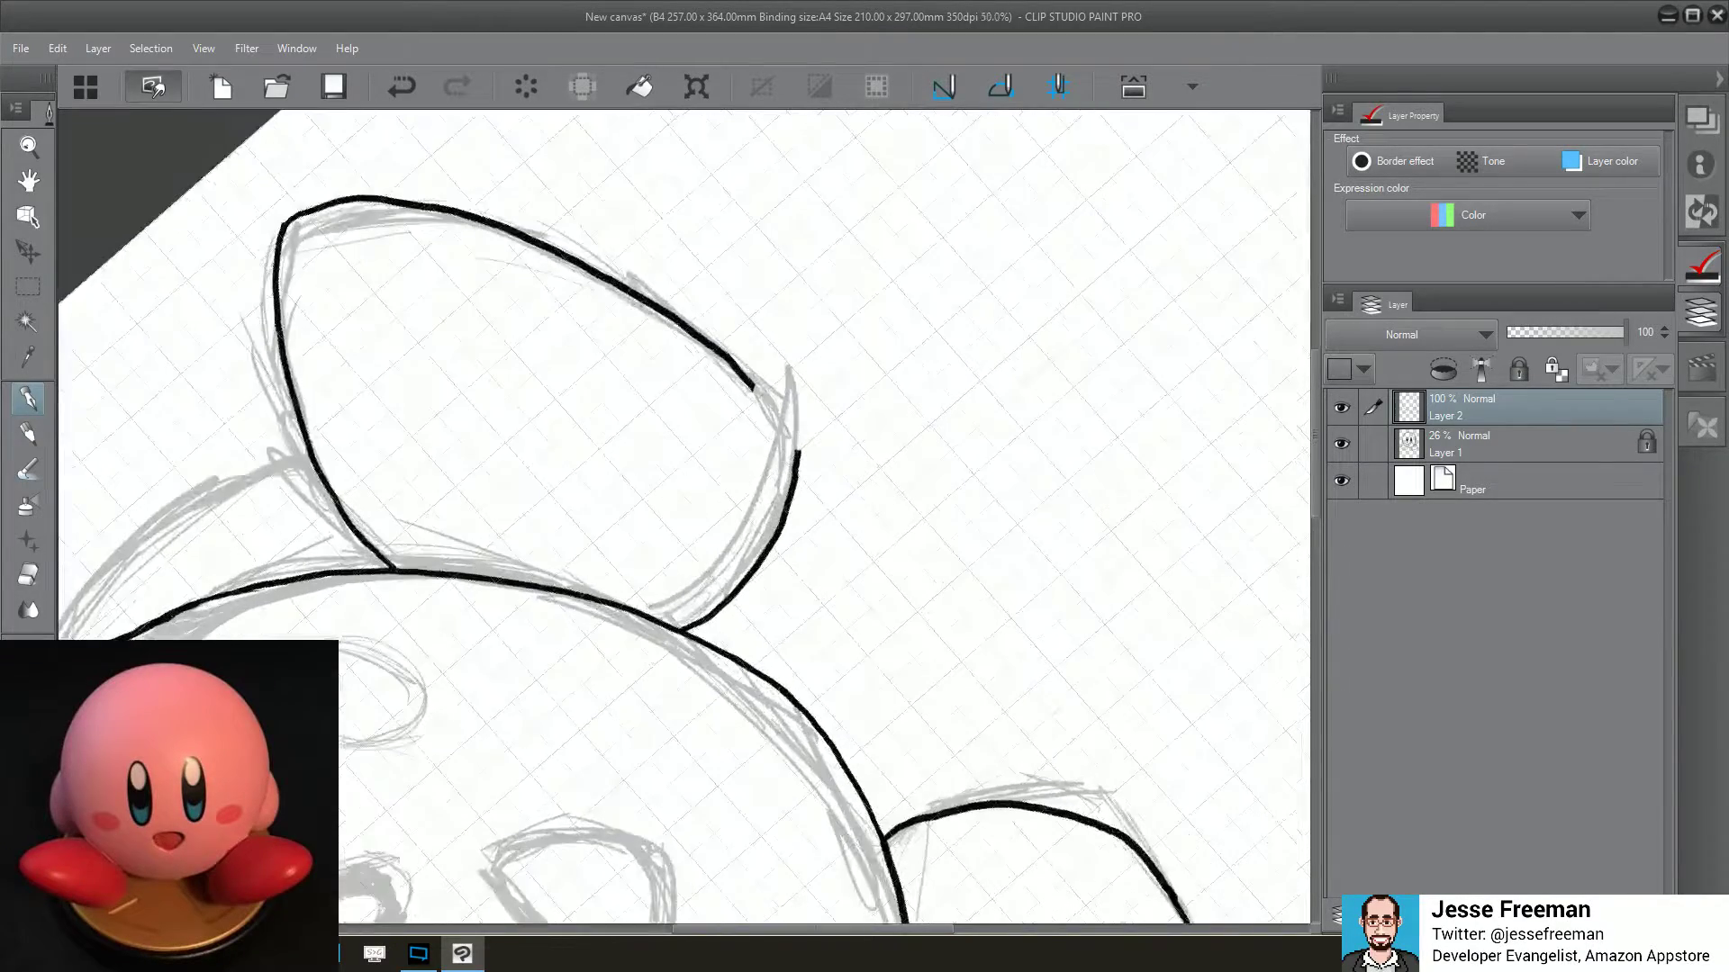
pyautogui.scroll(1, 810, 486)
pyautogui.moveTo(768, 433); pyautogui.dragTo(799, 443)
pyautogui.moveTo(701, 364)
pyautogui.mouseDown()
pyautogui.moveTo(748, 439)
pyautogui.moveTo(754, 513)
pyautogui.mouseUp()
# Hide and show Layer 2 to compare with the sketch, then zoom out to the whole figure
pyautogui.click(1341, 407)
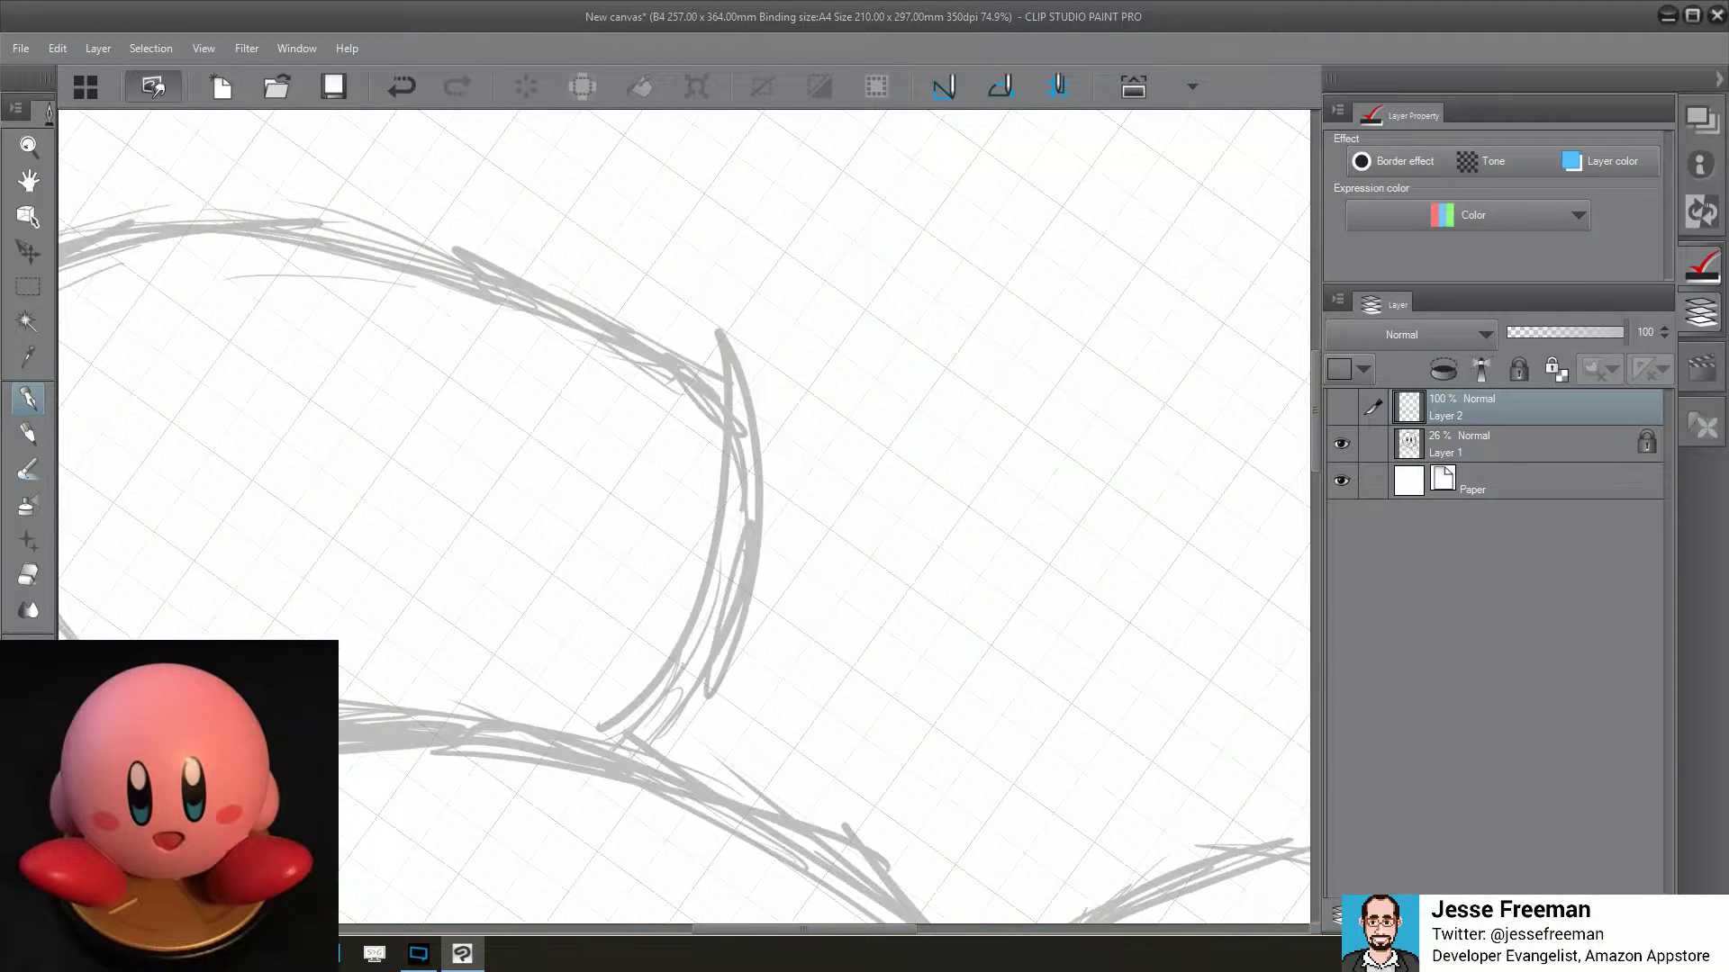
pyautogui.click(1341, 407)
pyautogui.hotkey('ctrl', '-')
pyautogui.hotkey('ctrl', '-')
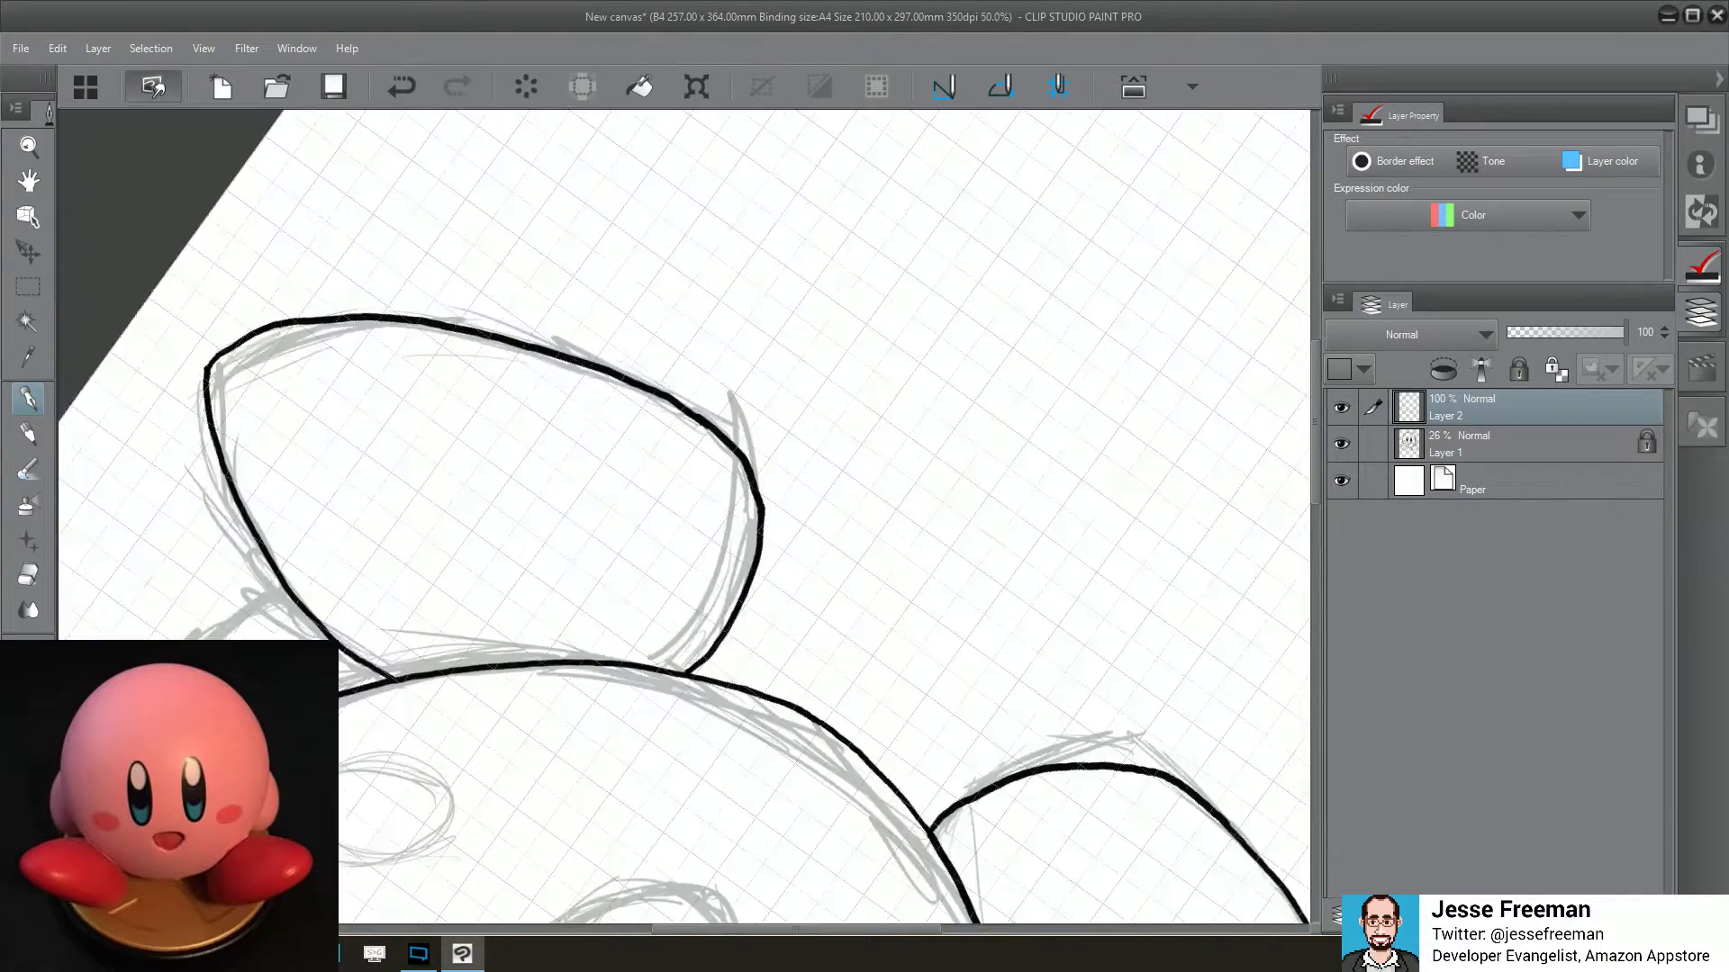
pyautogui.hotkey('ctrl', '-')
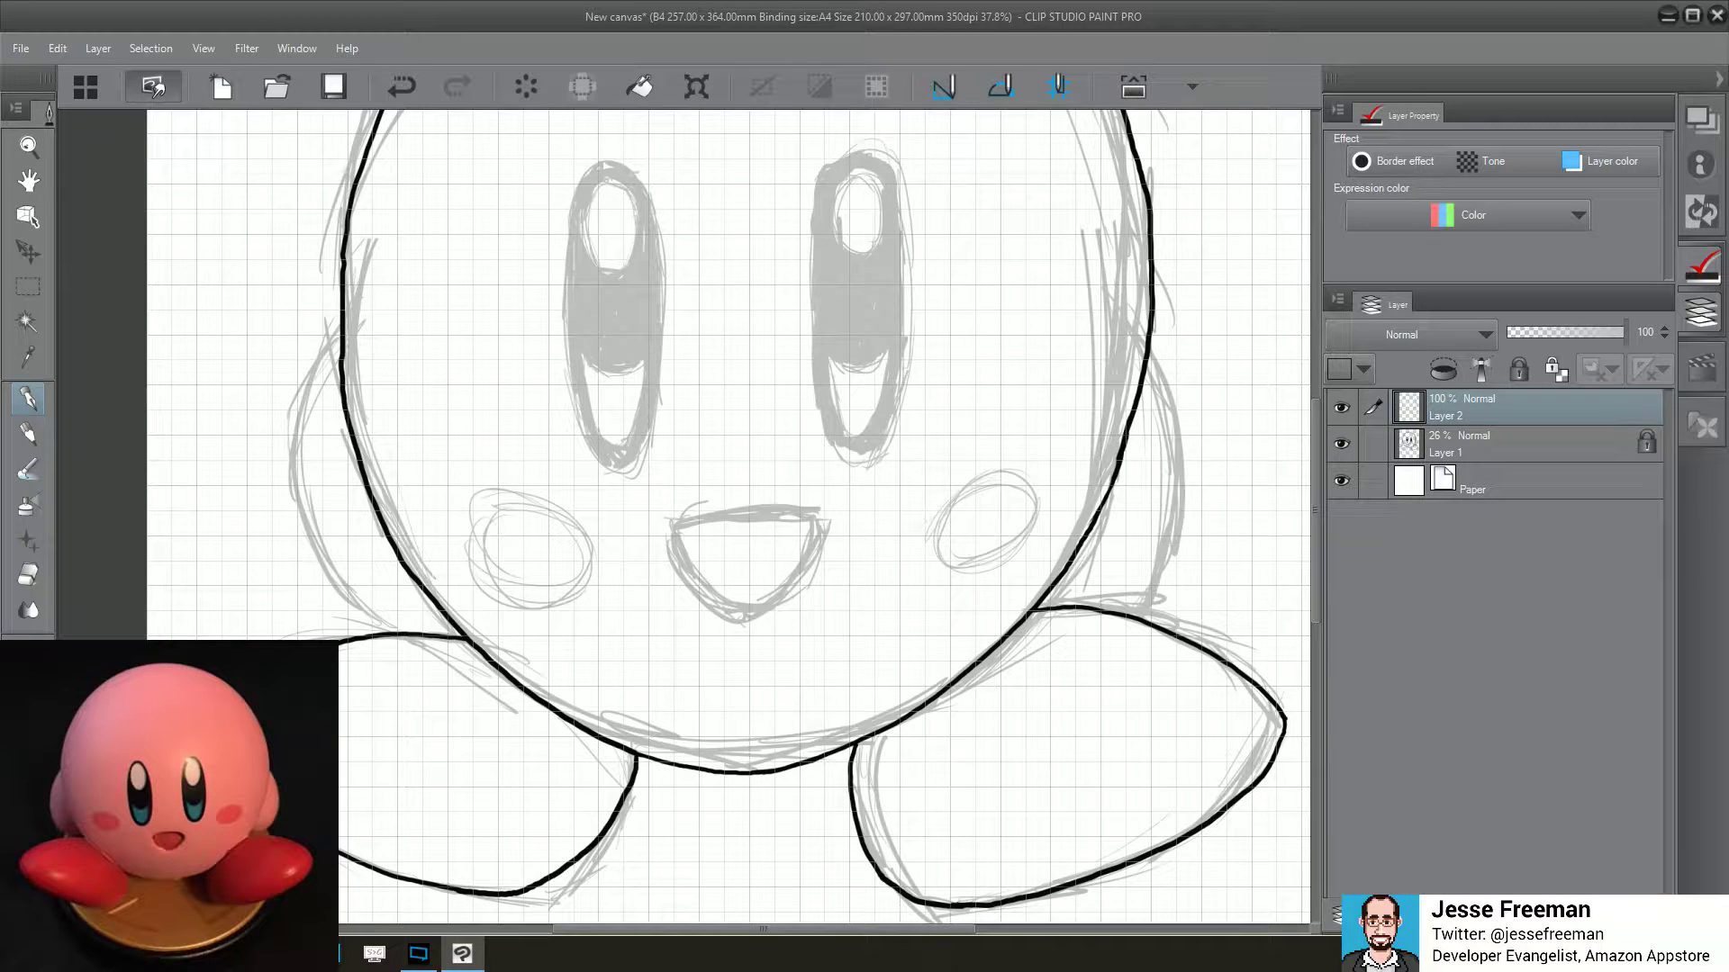
# Ink the left arm curving off the body outline
pyautogui.moveTo(738, 504); pyautogui.dragTo(959, 454)
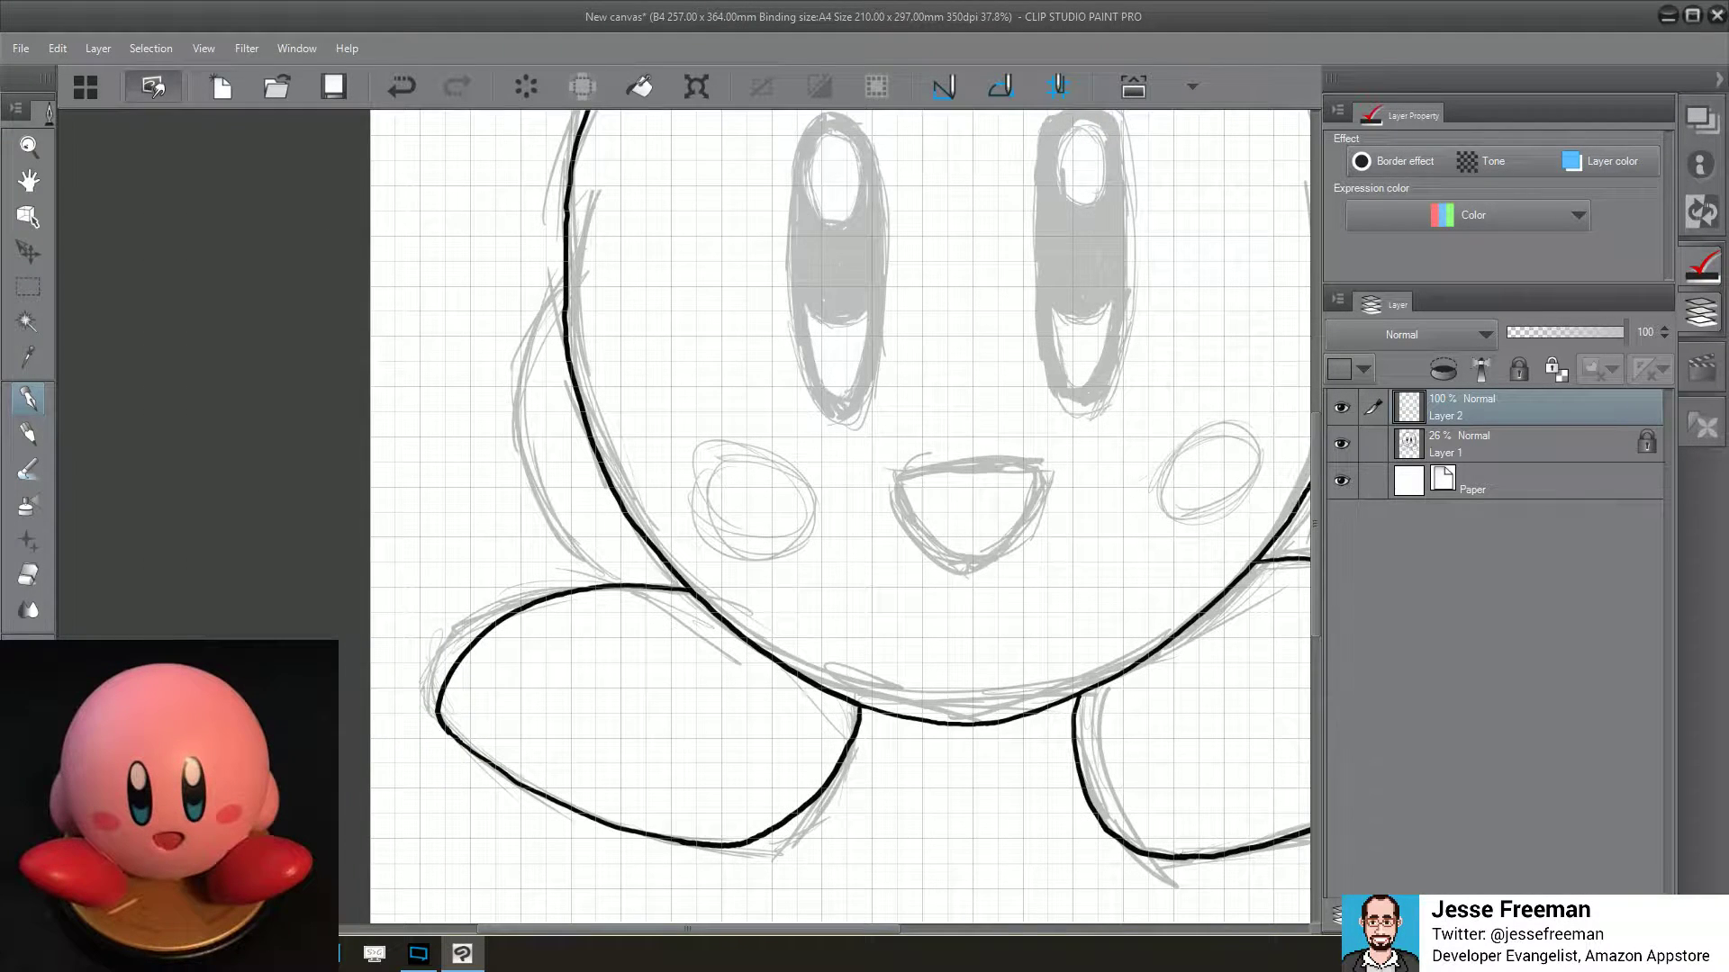
pyautogui.moveTo(566, 282)
pyautogui.mouseDown()
pyautogui.moveTo(520, 360)
pyautogui.moveTo(515, 412)
pyautogui.moveTo(539, 484)
pyautogui.moveTo(616, 581)
pyautogui.mouseUp()
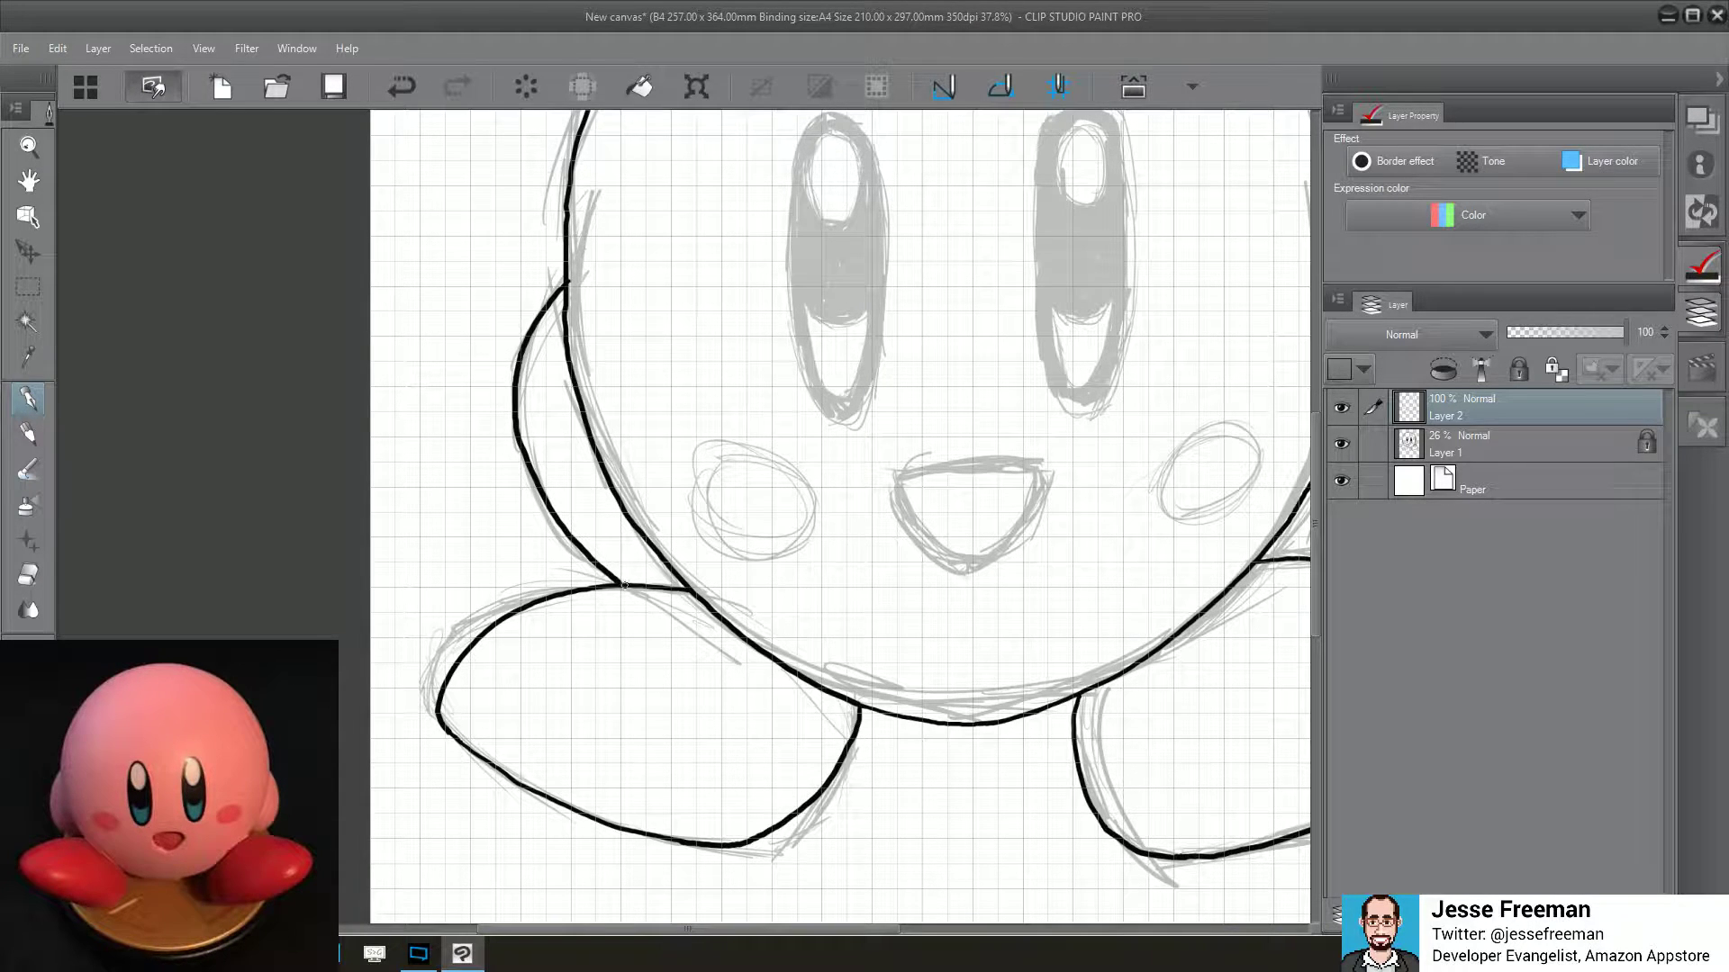
pyautogui.moveTo(946, 531); pyautogui.dragTo(405, 505)
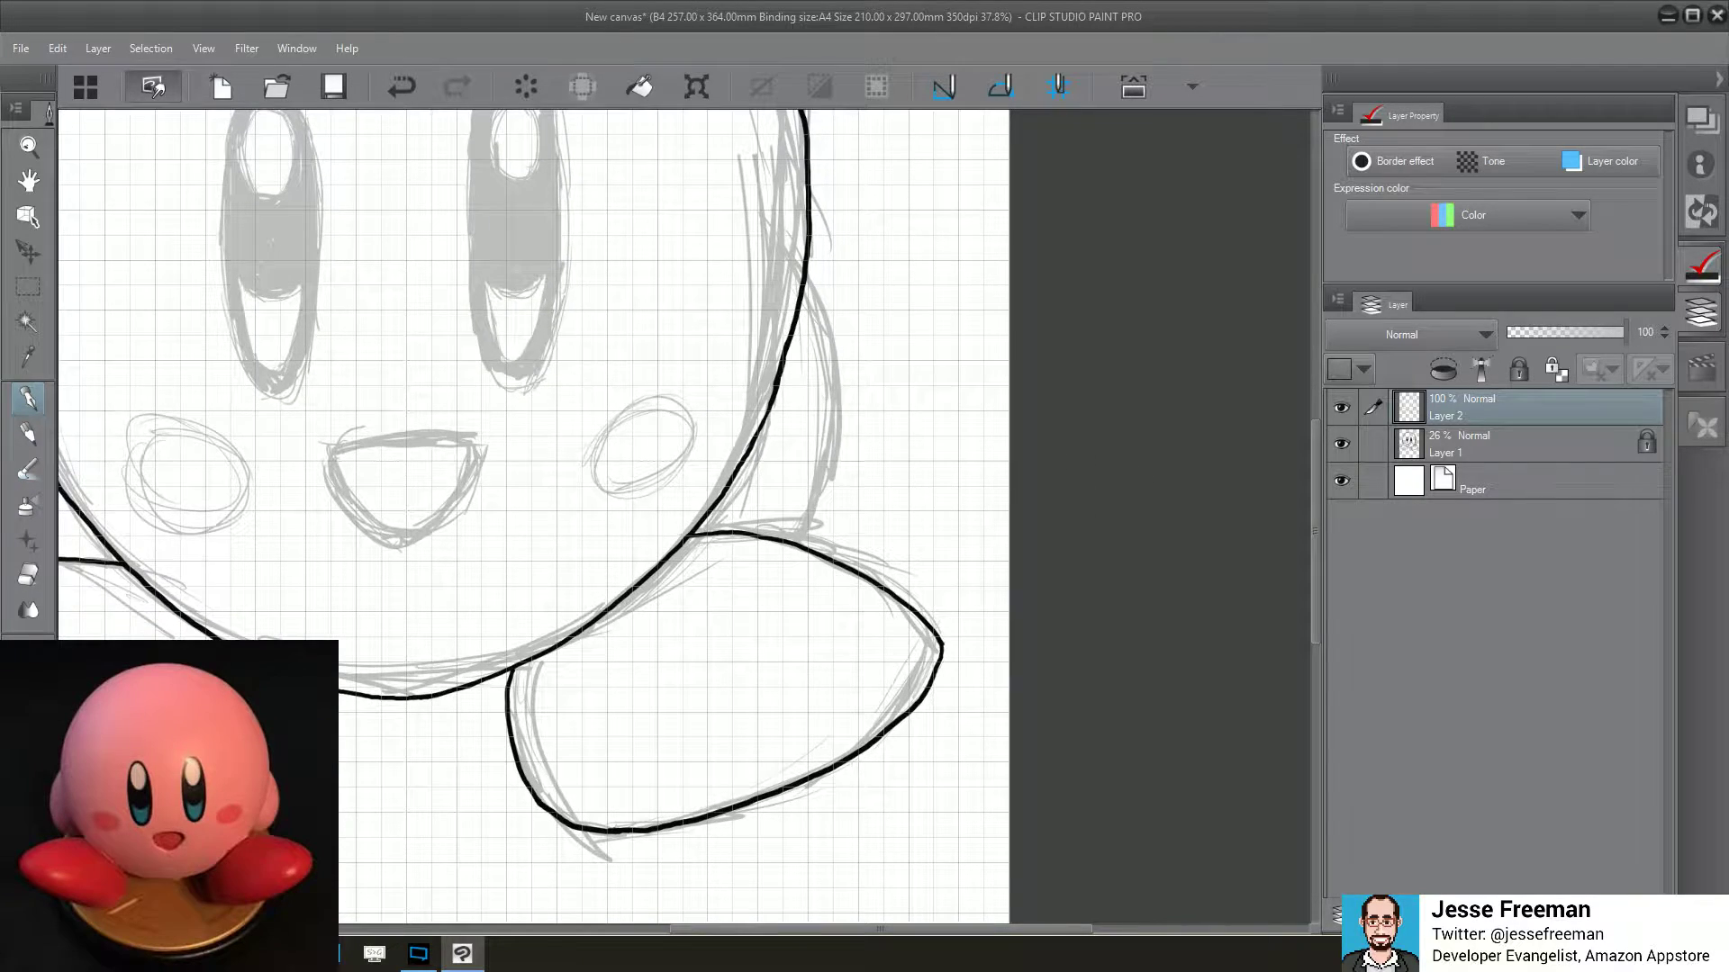
pyautogui.moveTo(540, 495)
pyautogui.mouseDown()
pyautogui.moveTo(685, 549)
pyautogui.moveTo(630, 468)
pyautogui.moveTo(541, 405)
pyautogui.mouseUp()
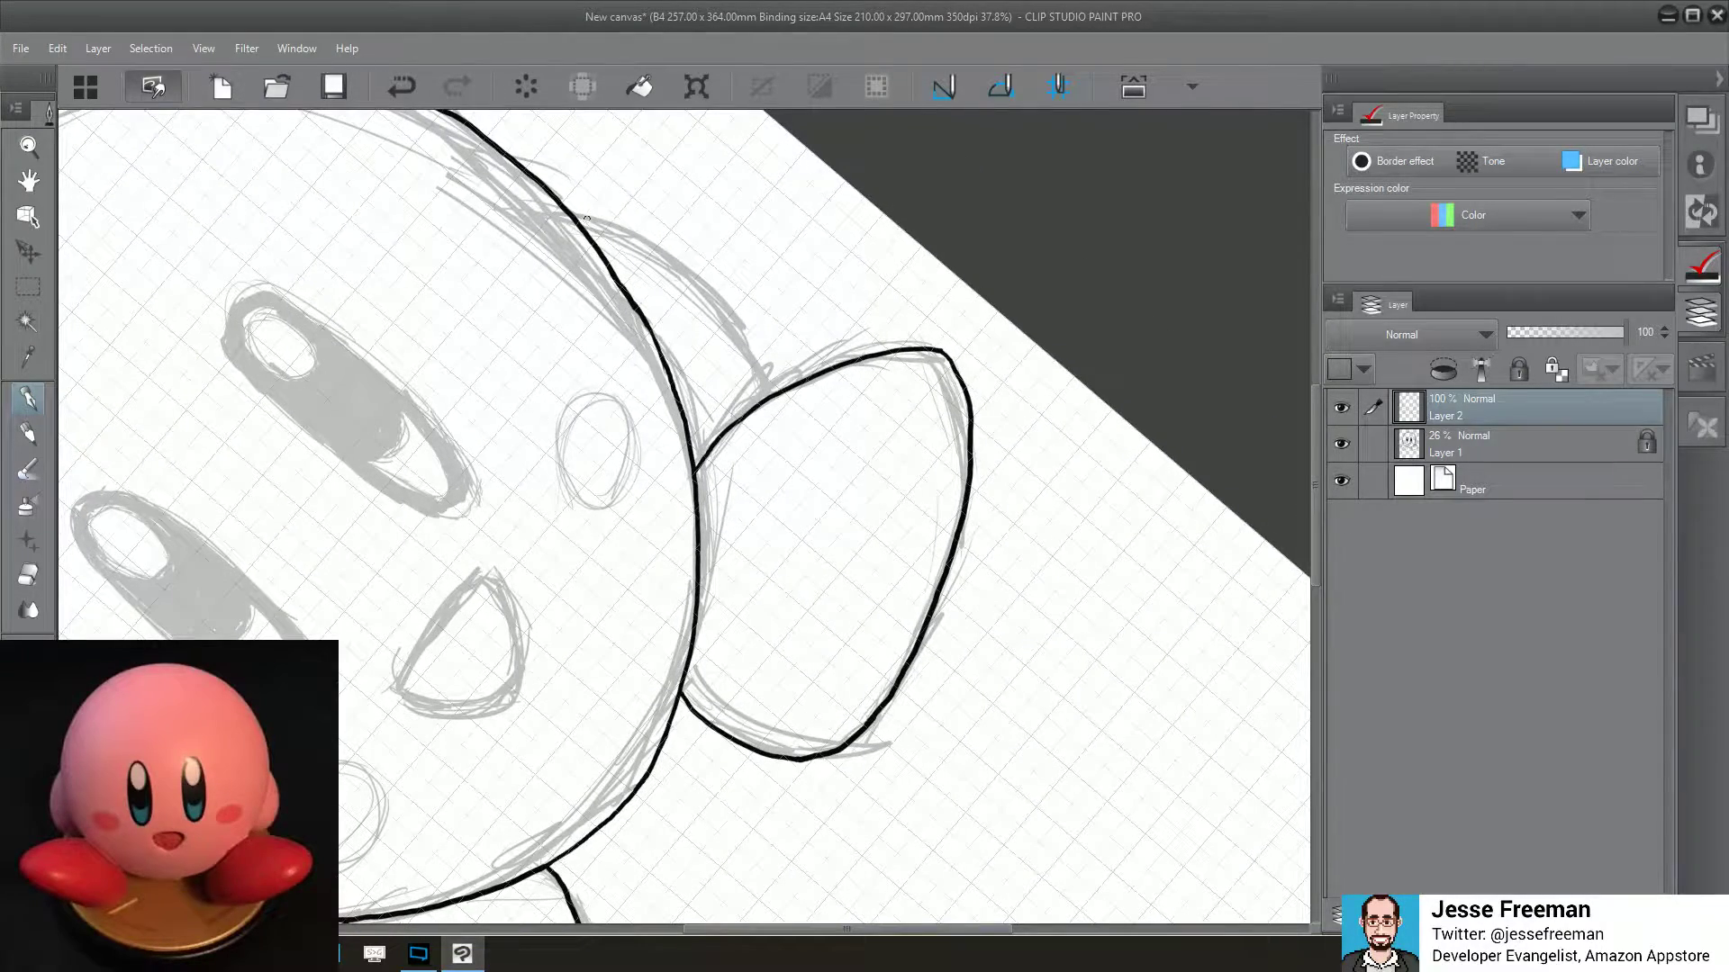
# Ink the other arm down the side of the body, undoing one misplaced stroke
pyautogui.moveTo(558, 196)
pyautogui.mouseDown()
pyautogui.moveTo(659, 216)
pyautogui.moveTo(740, 295)
pyautogui.mouseUp()
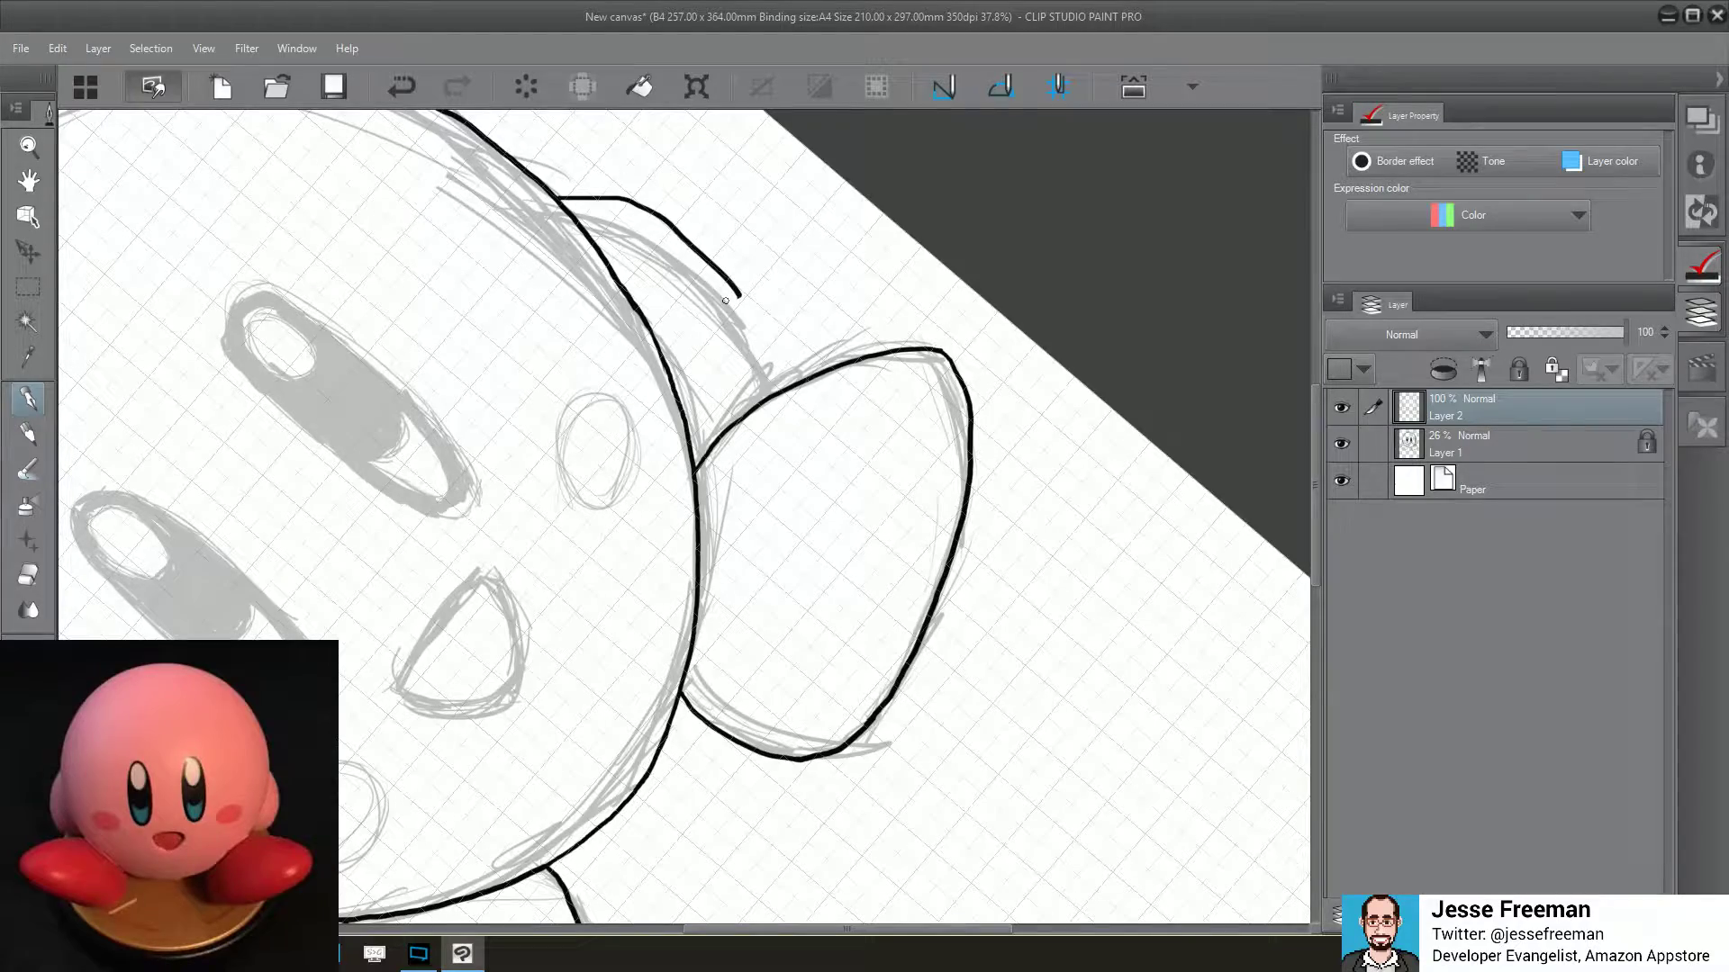
pyautogui.click(387, 90)
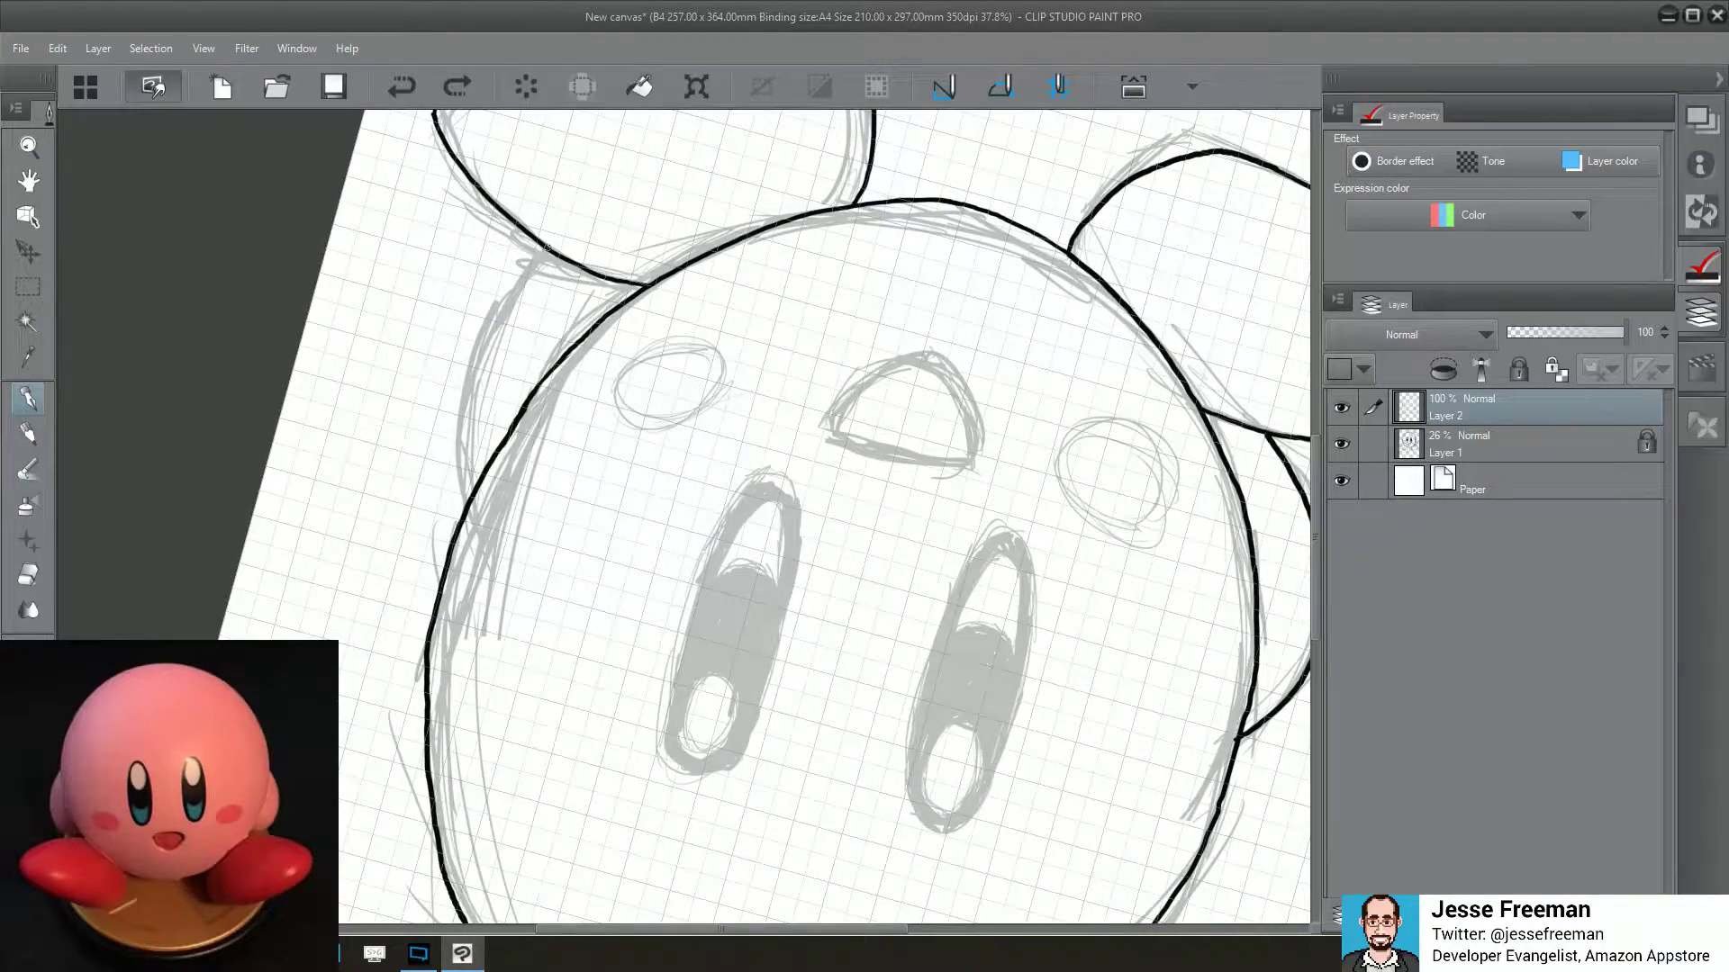
pyautogui.moveTo(547, 247)
pyautogui.mouseDown()
pyautogui.moveTo(463, 373)
pyautogui.moveTo(469, 501)
pyautogui.mouseUp()
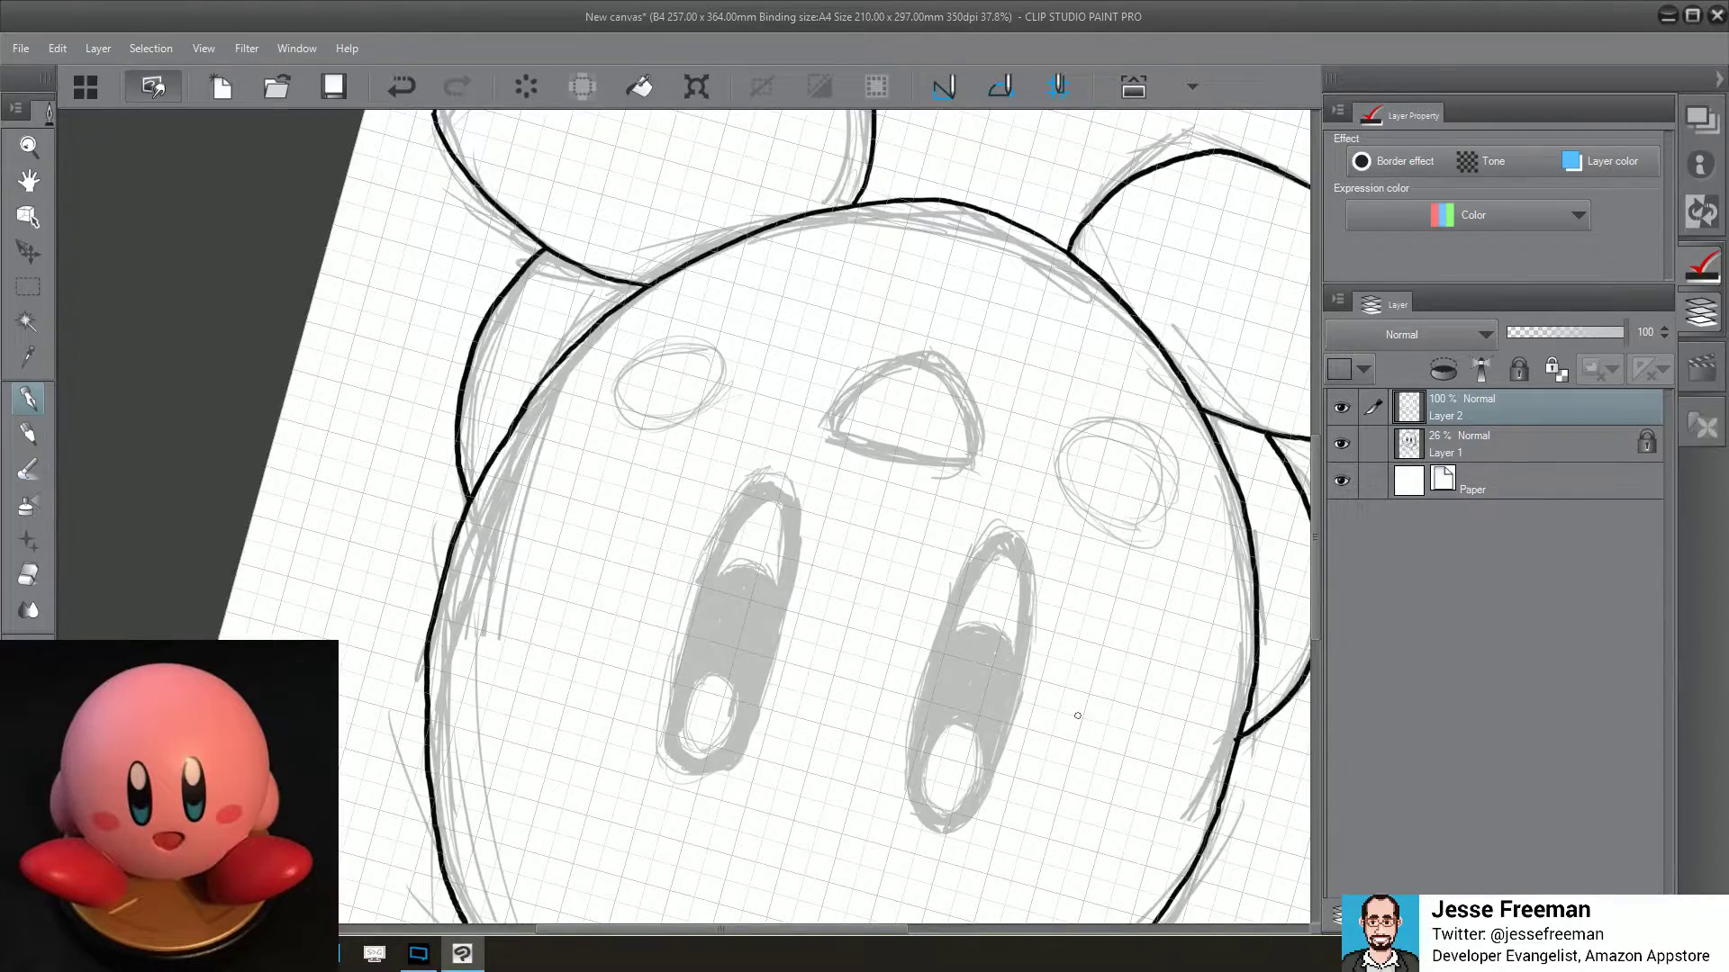
pyautogui.moveTo(1077, 714); pyautogui.dragTo(637, 517)
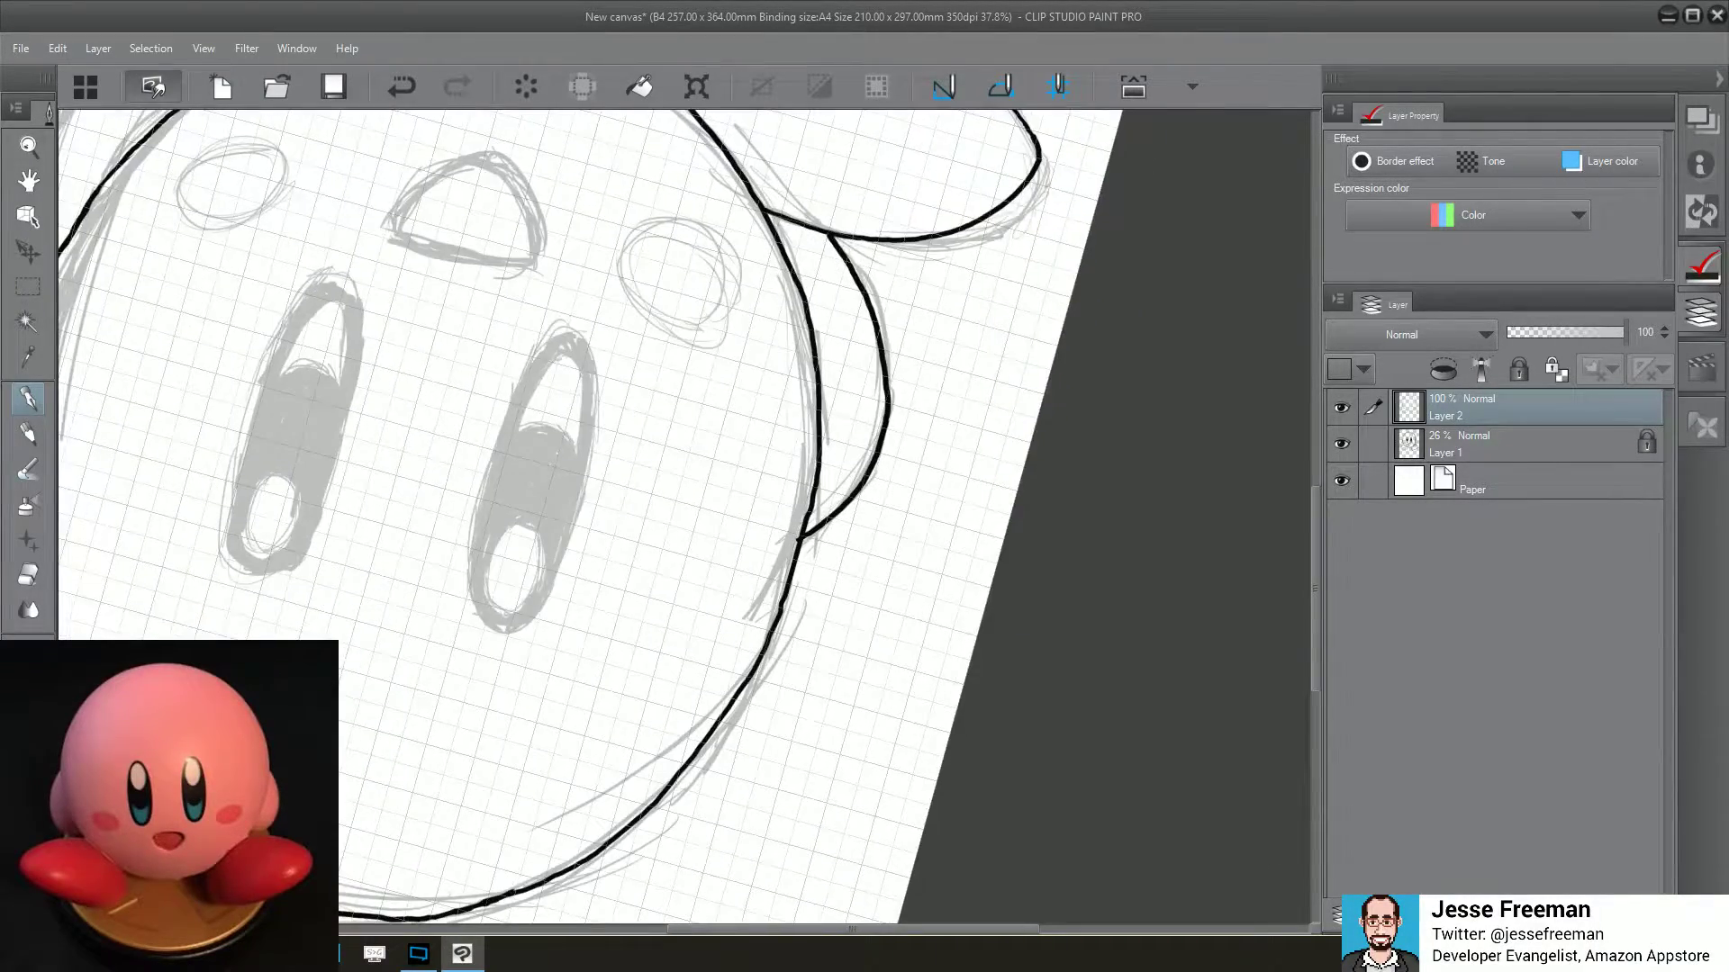
pyautogui.scroll(5, 808, 520)
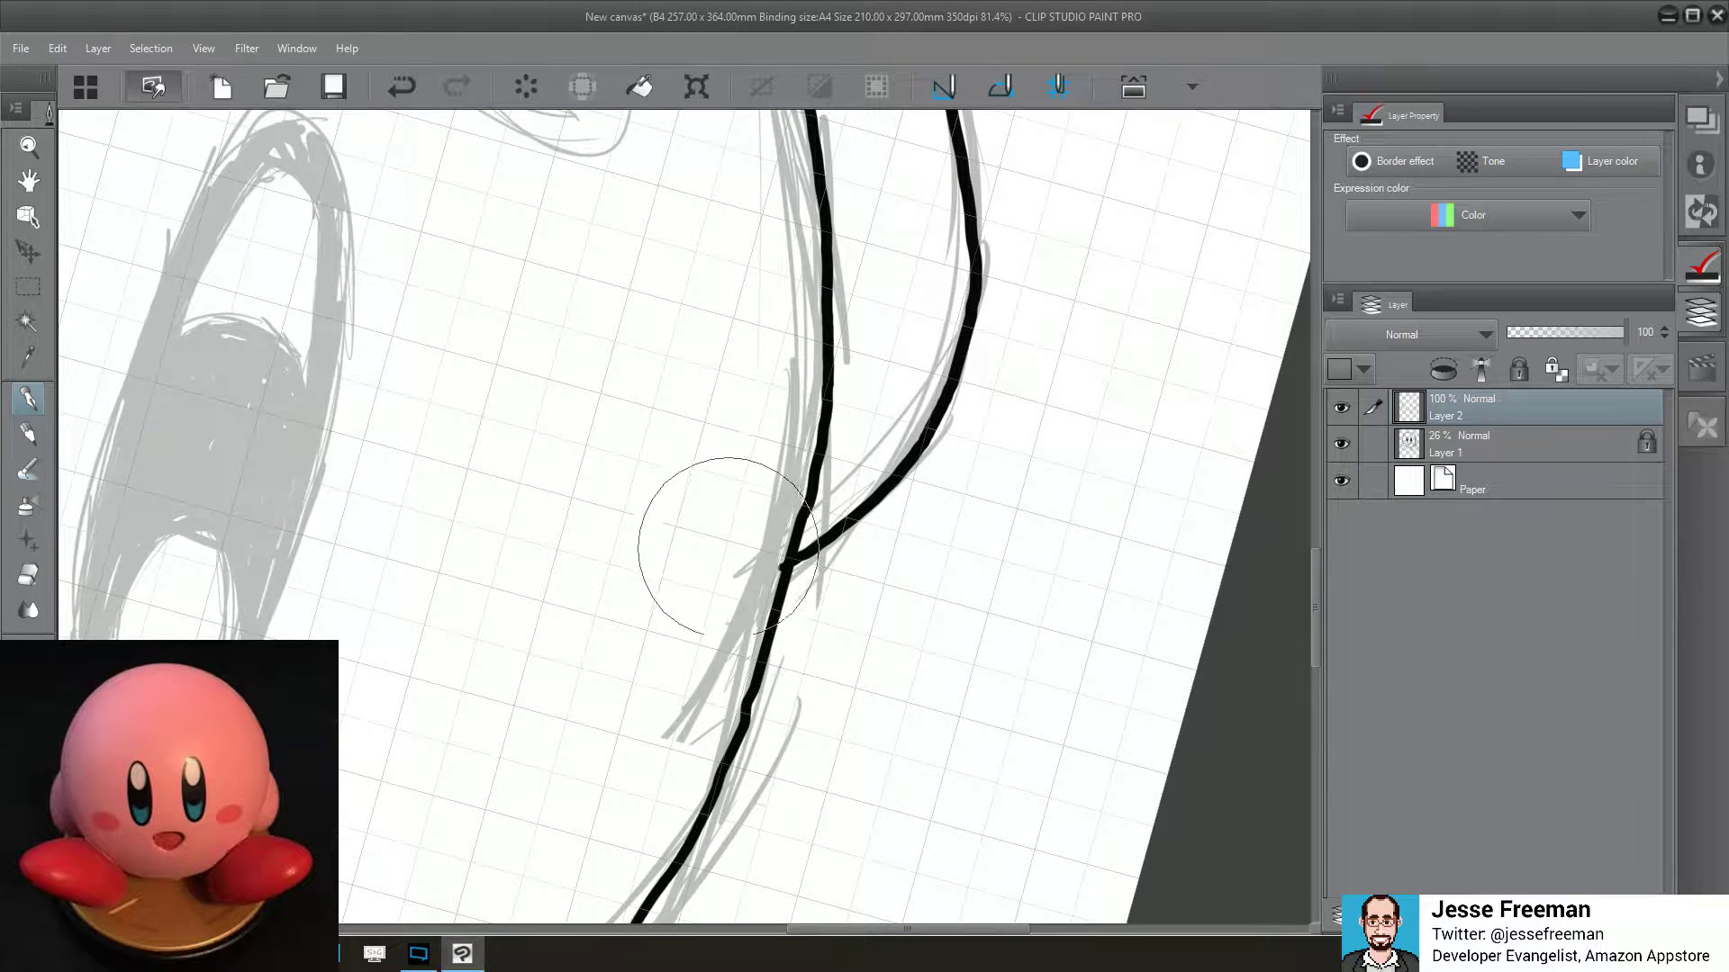
pyautogui.scroll(-2, 728, 553)
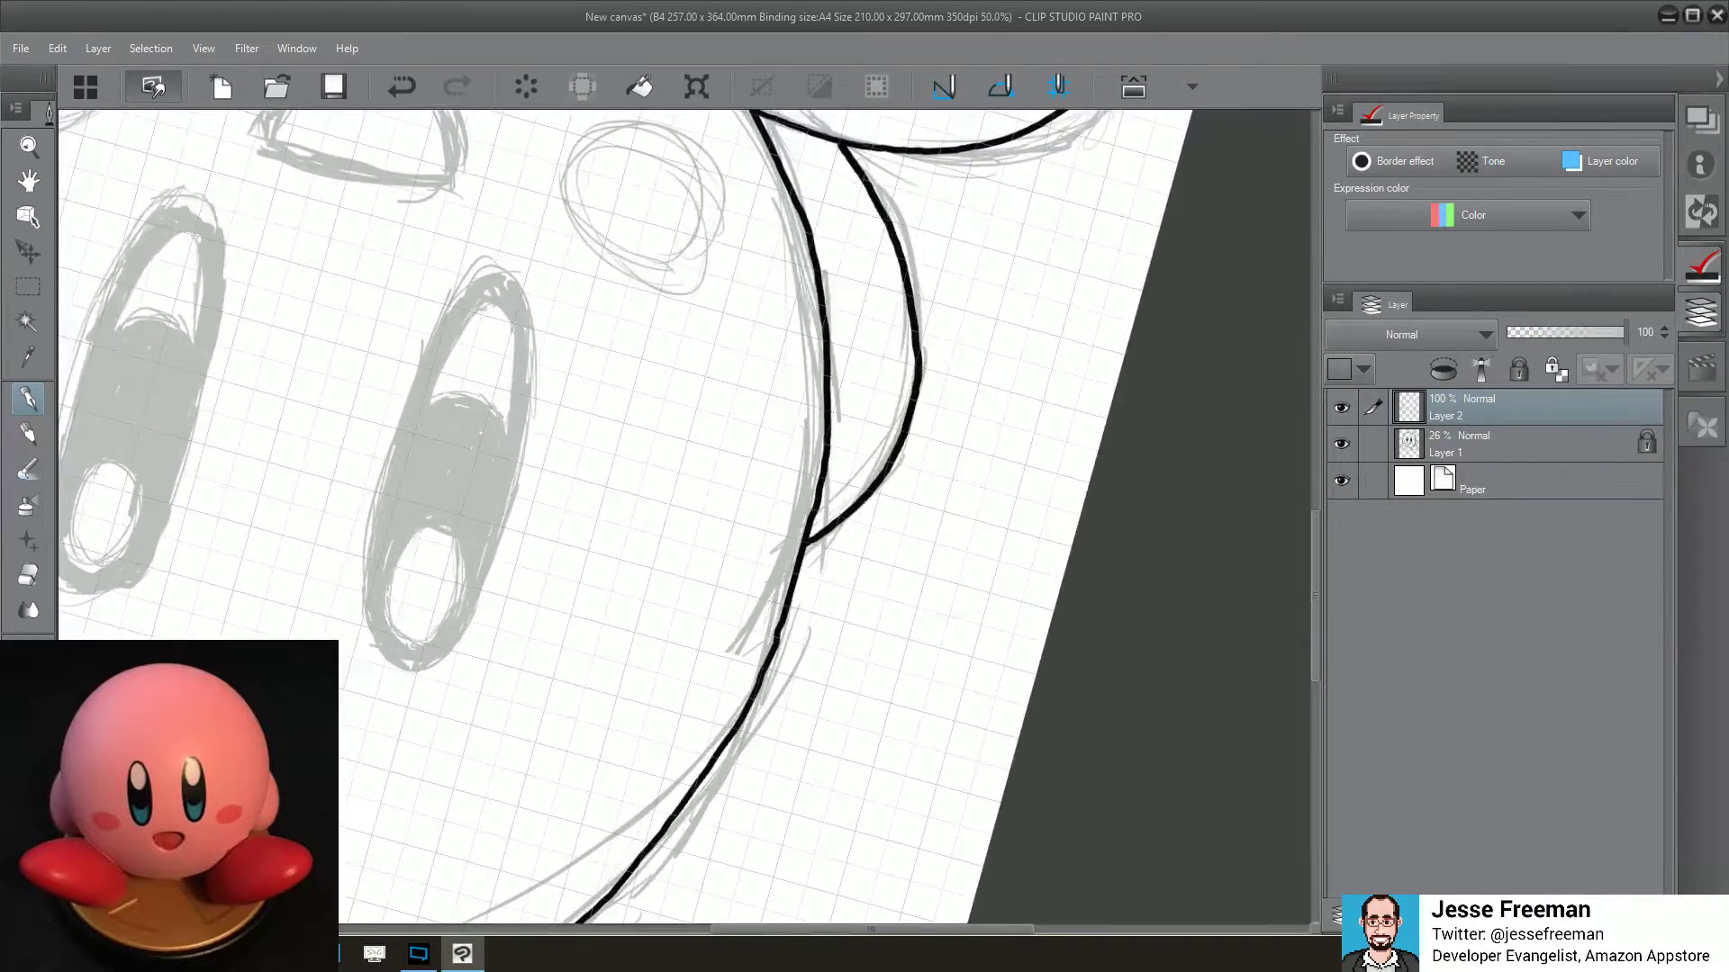
pyautogui.scroll(-3, 727, 554)
# Rotate and zoom the canvas view to bring Kirby's face upright and close
pyautogui.press('^')
pyautogui.press('^')
pyautogui.press('^')
pyautogui.press('^')
pyautogui.press('^')
pyautogui.press('^')
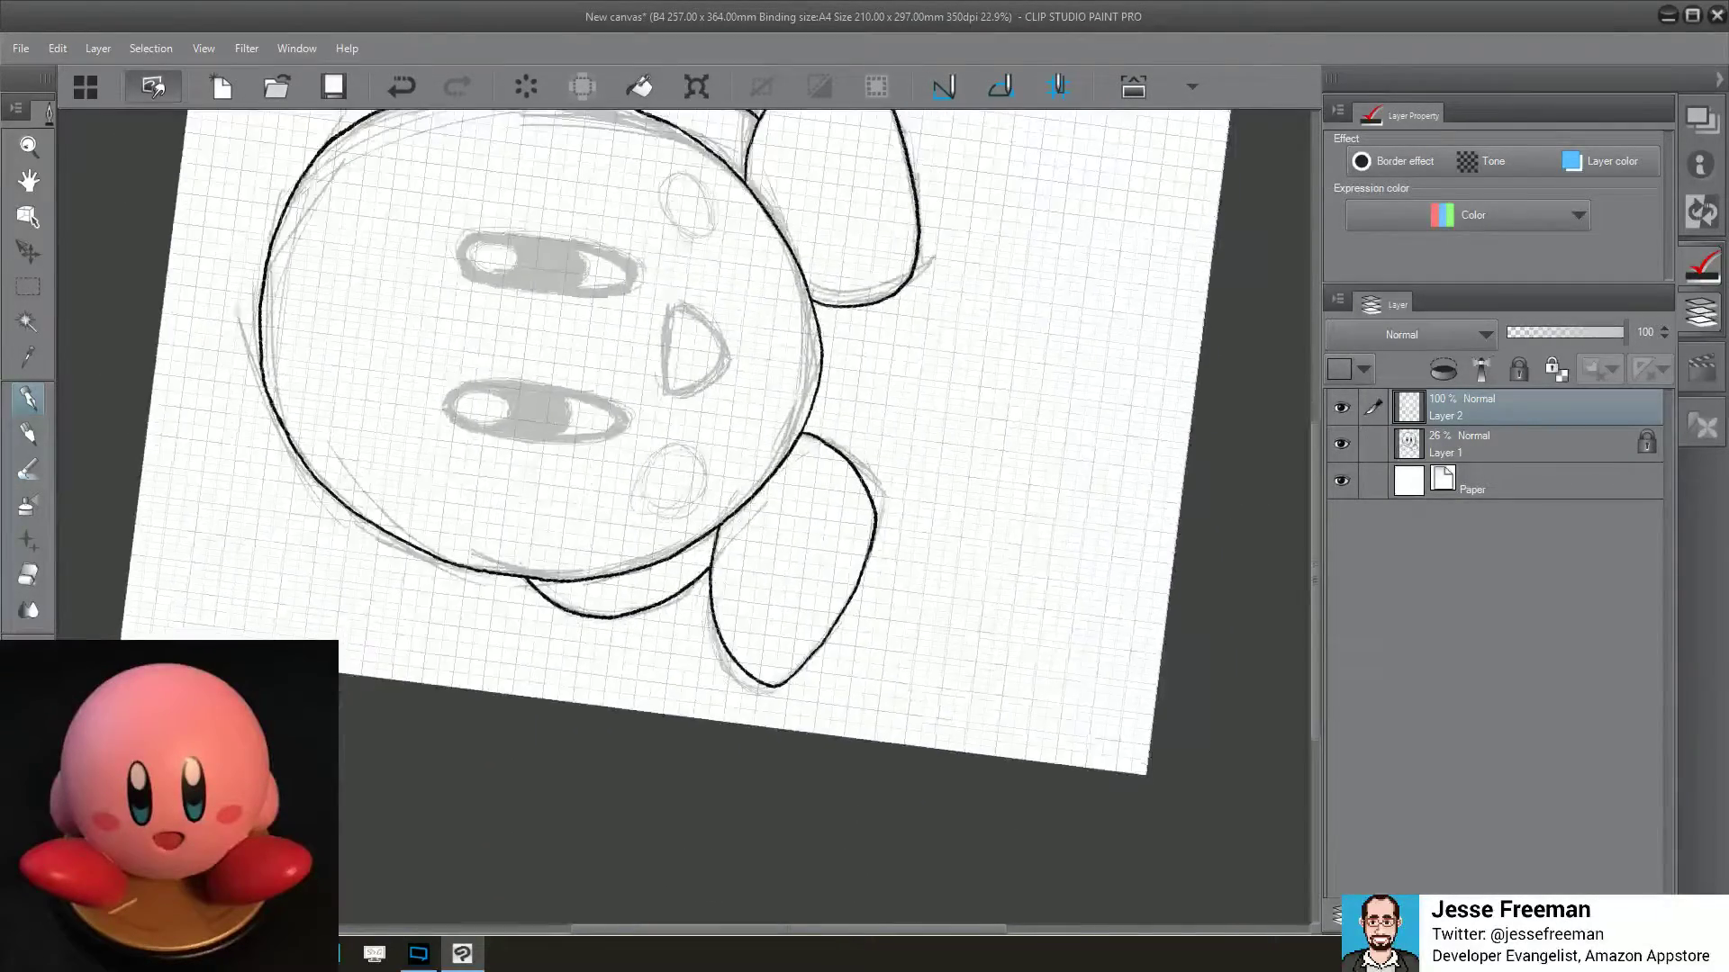
pyautogui.moveTo(728, 553); pyautogui.dragTo(633, 505)
pyautogui.press('^')
pyautogui.press('^')
pyautogui.press('^')
pyautogui.press('^')
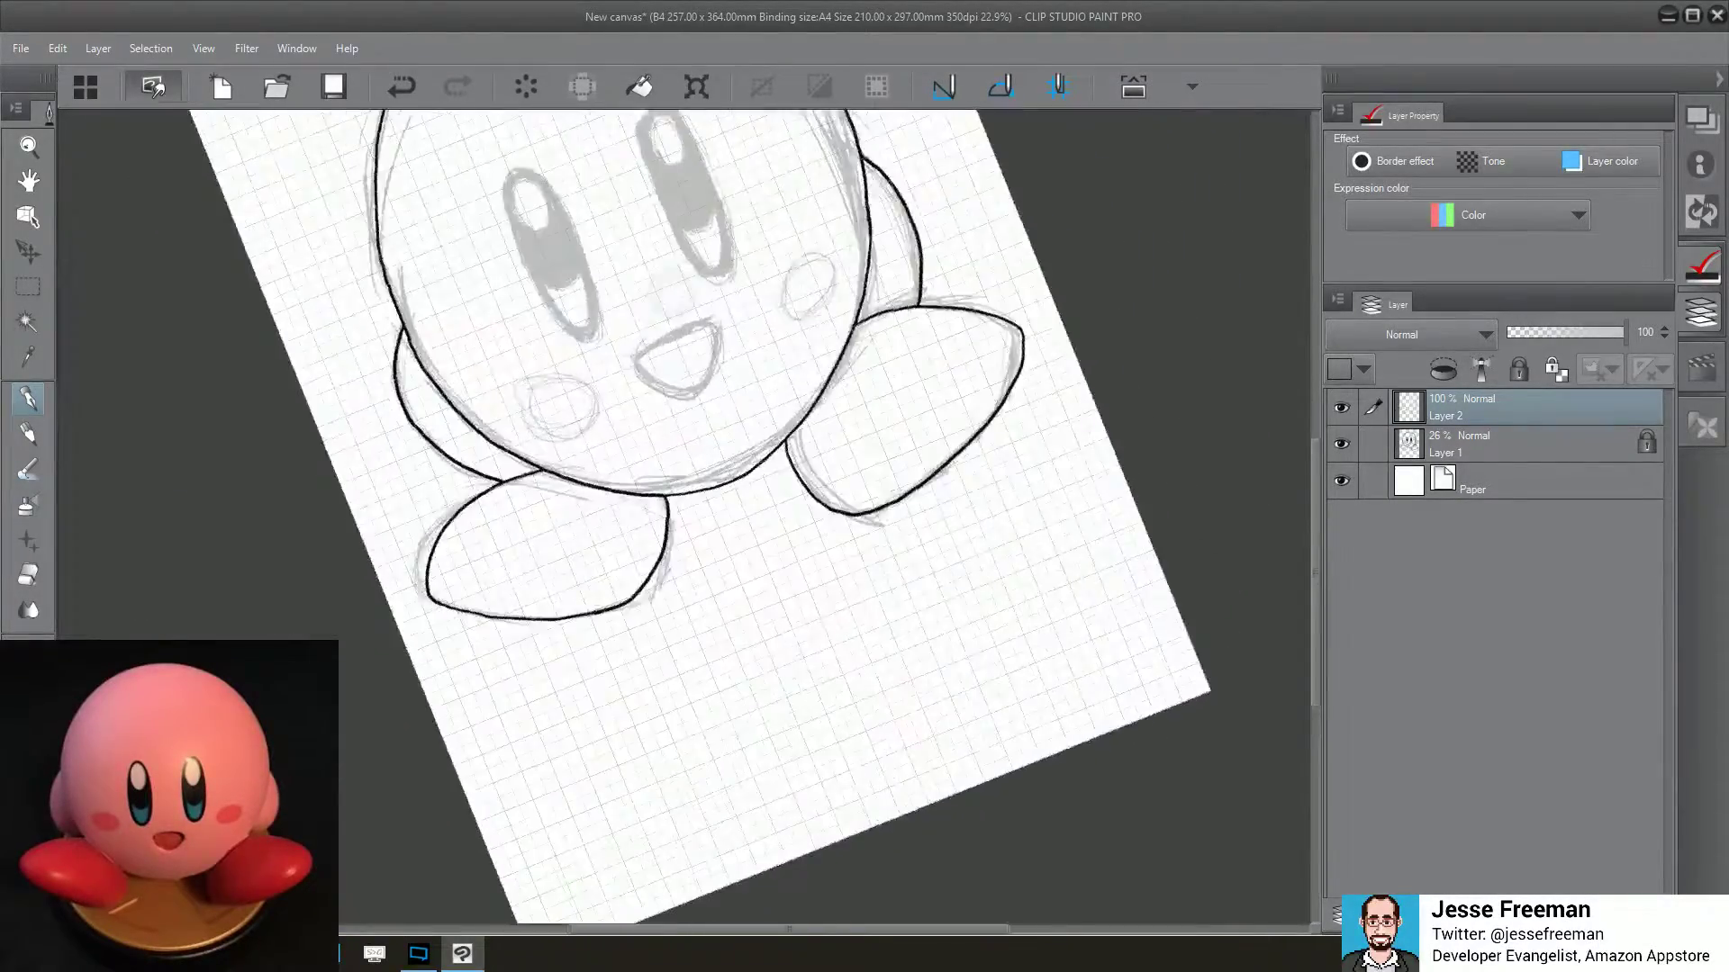
pyautogui.press('^')
pyautogui.press('^')
pyautogui.press('^')
pyautogui.hotkey('ctrl', '+')
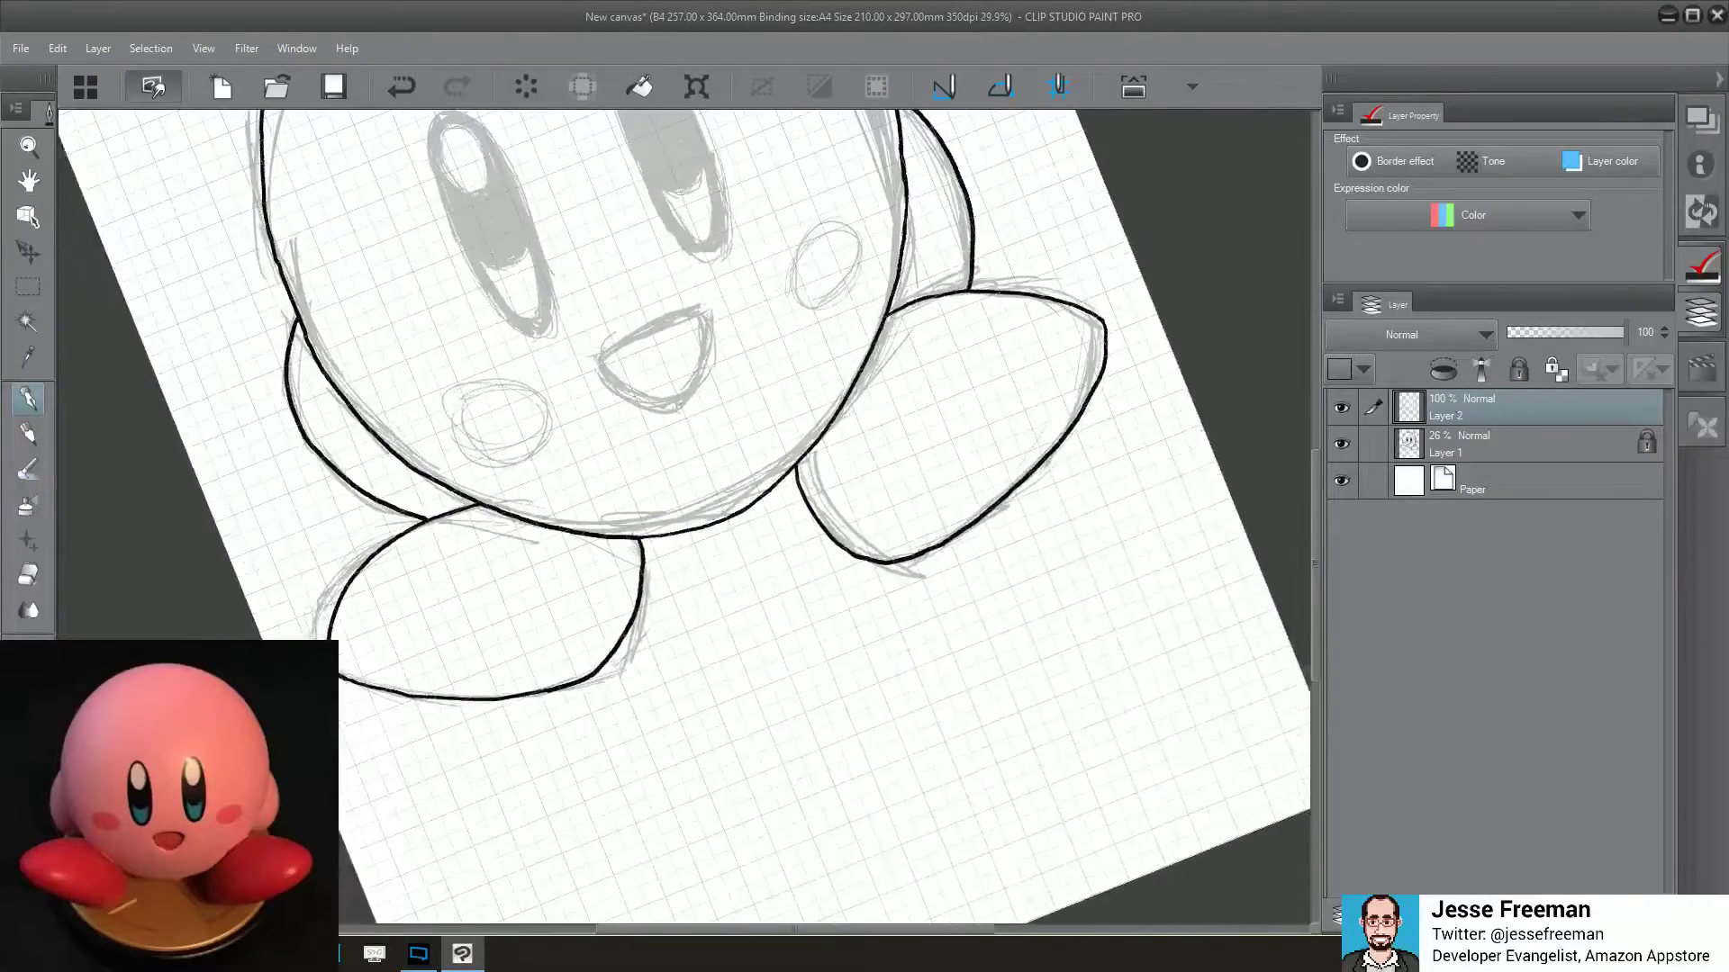
pyautogui.hotkey('ctrl', '@')
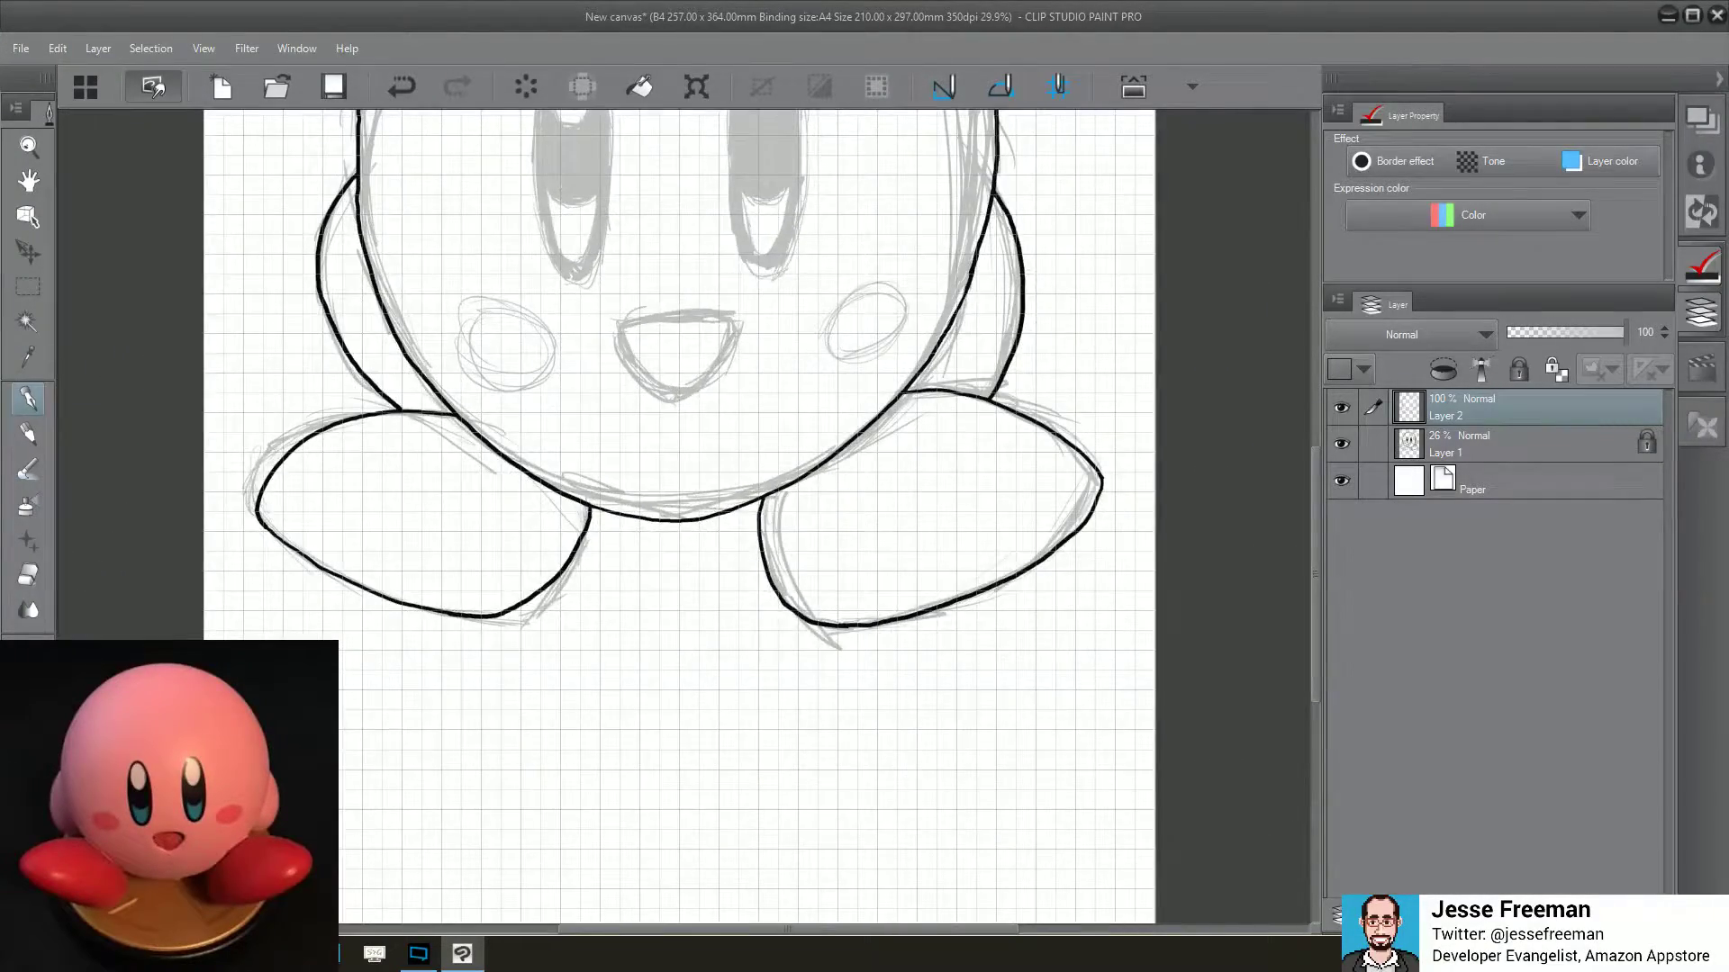
pyautogui.scroll(3, 643, 520)
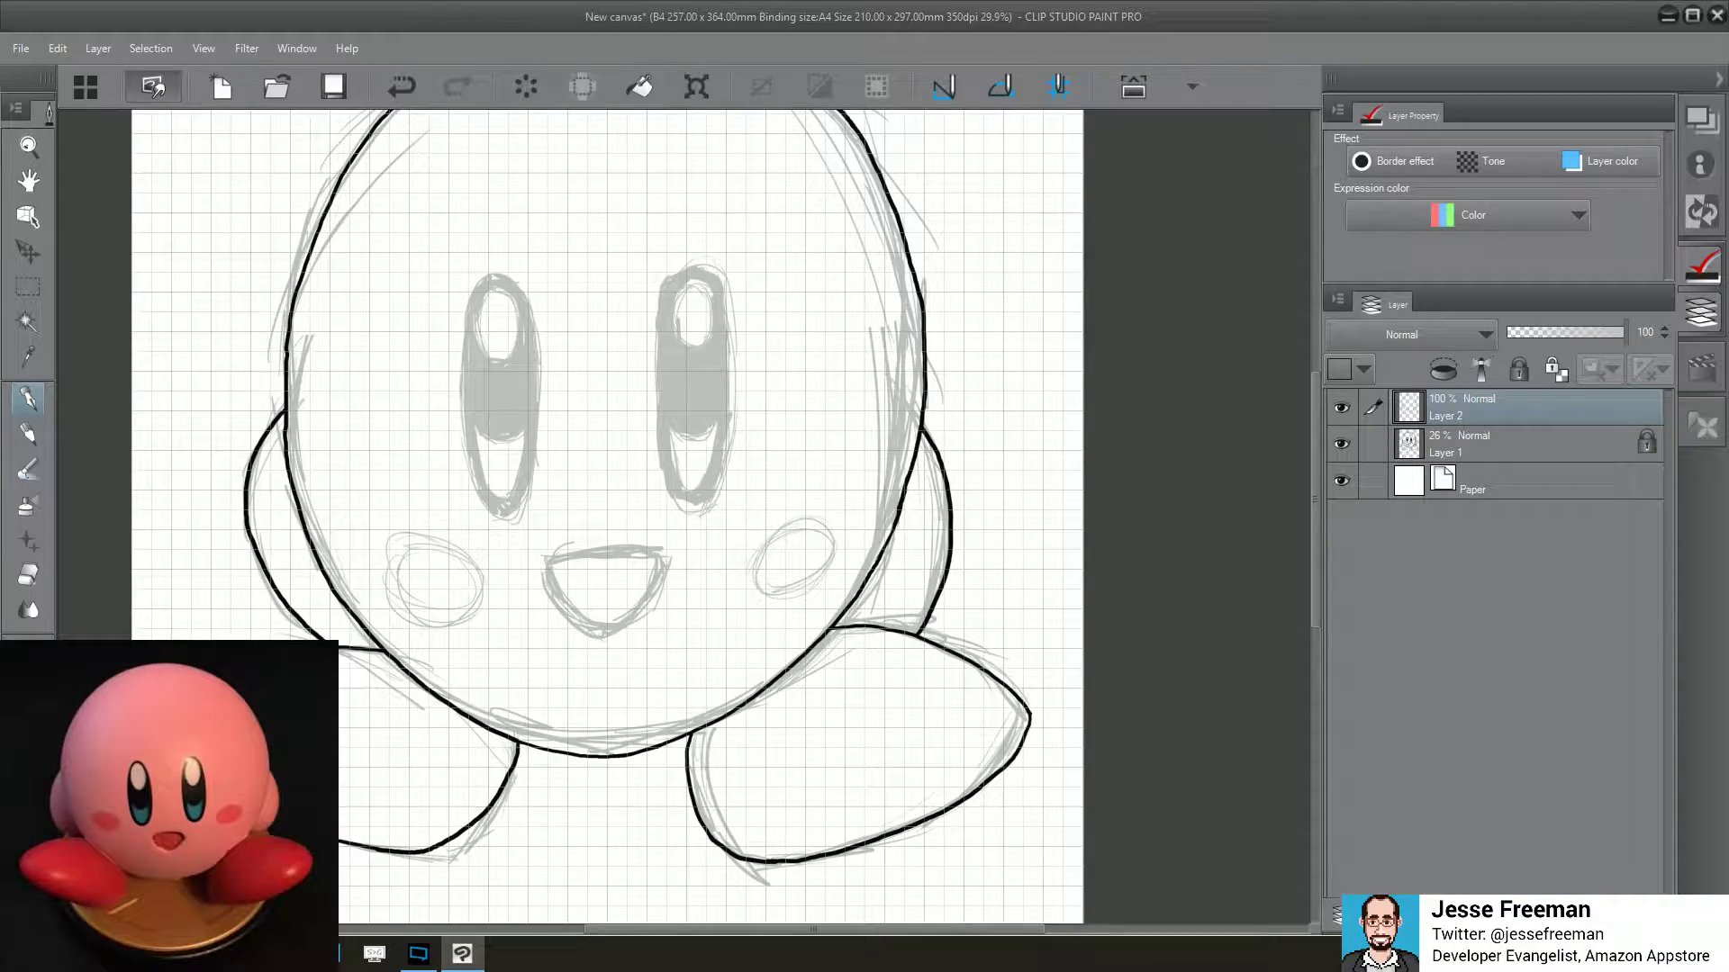
pyautogui.press('-')
pyautogui.press('-')
pyautogui.press('-')
pyautogui.press('-')
pyautogui.hotkey('ctrl', '+')
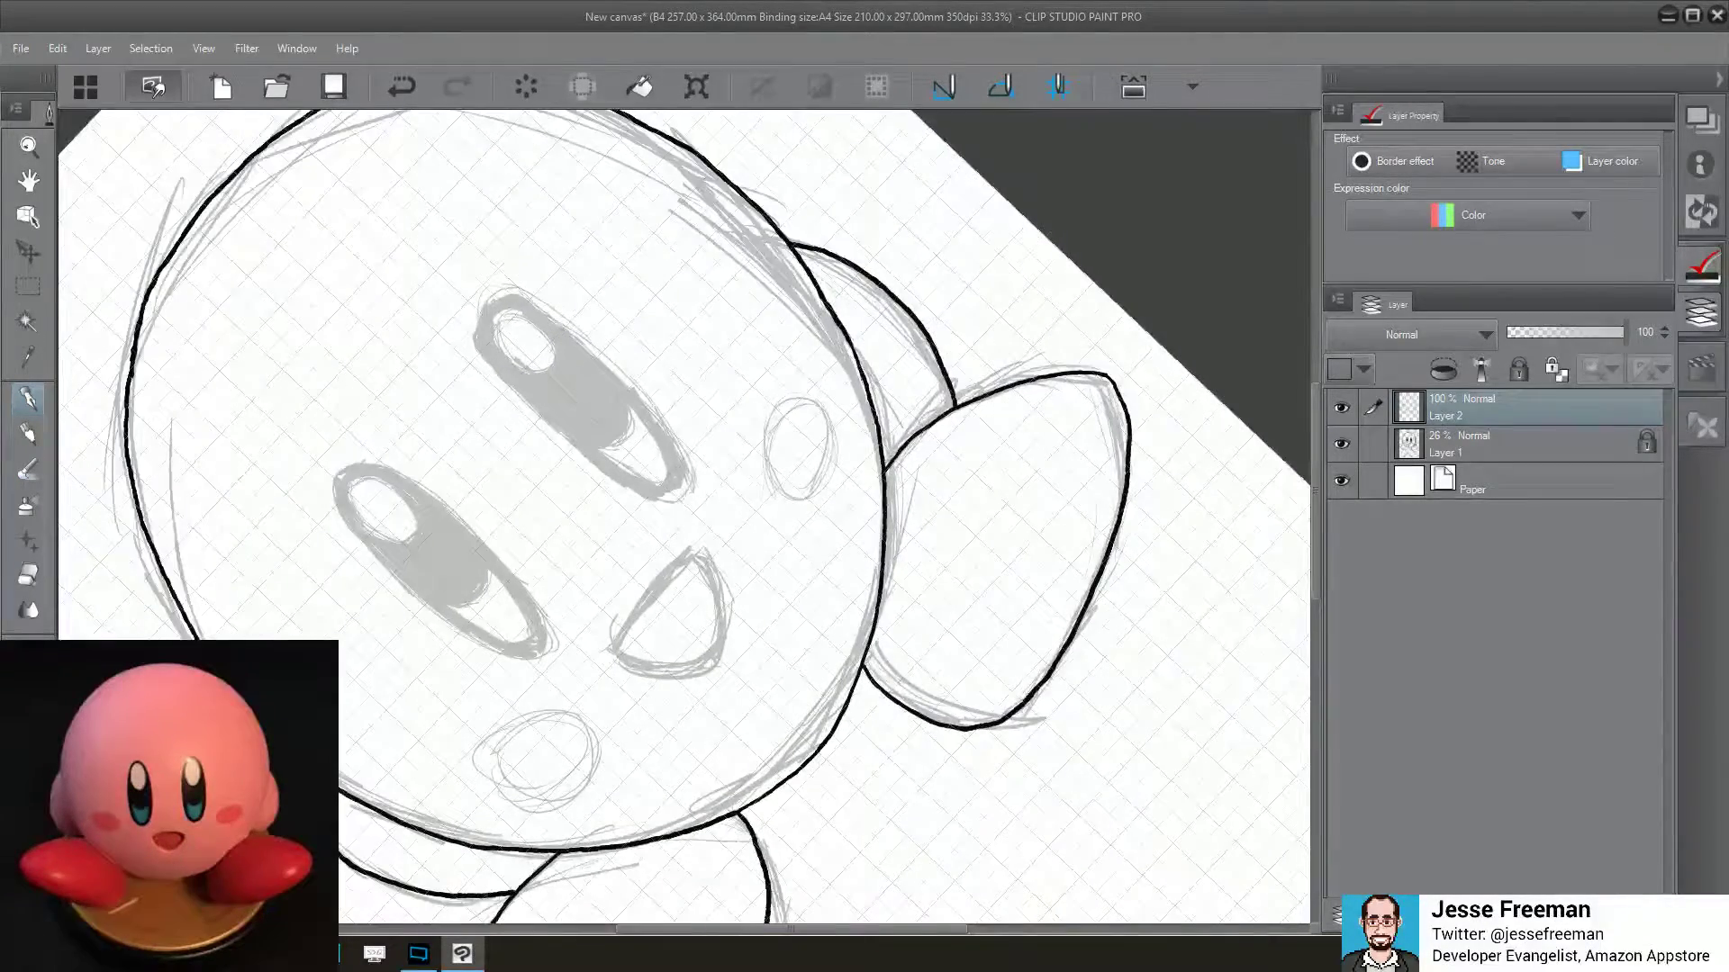
# Ink the mouth's left, right and bottom edges over the sketch
pyautogui.moveTo(684, 504); pyautogui.dragTo(513, 310)
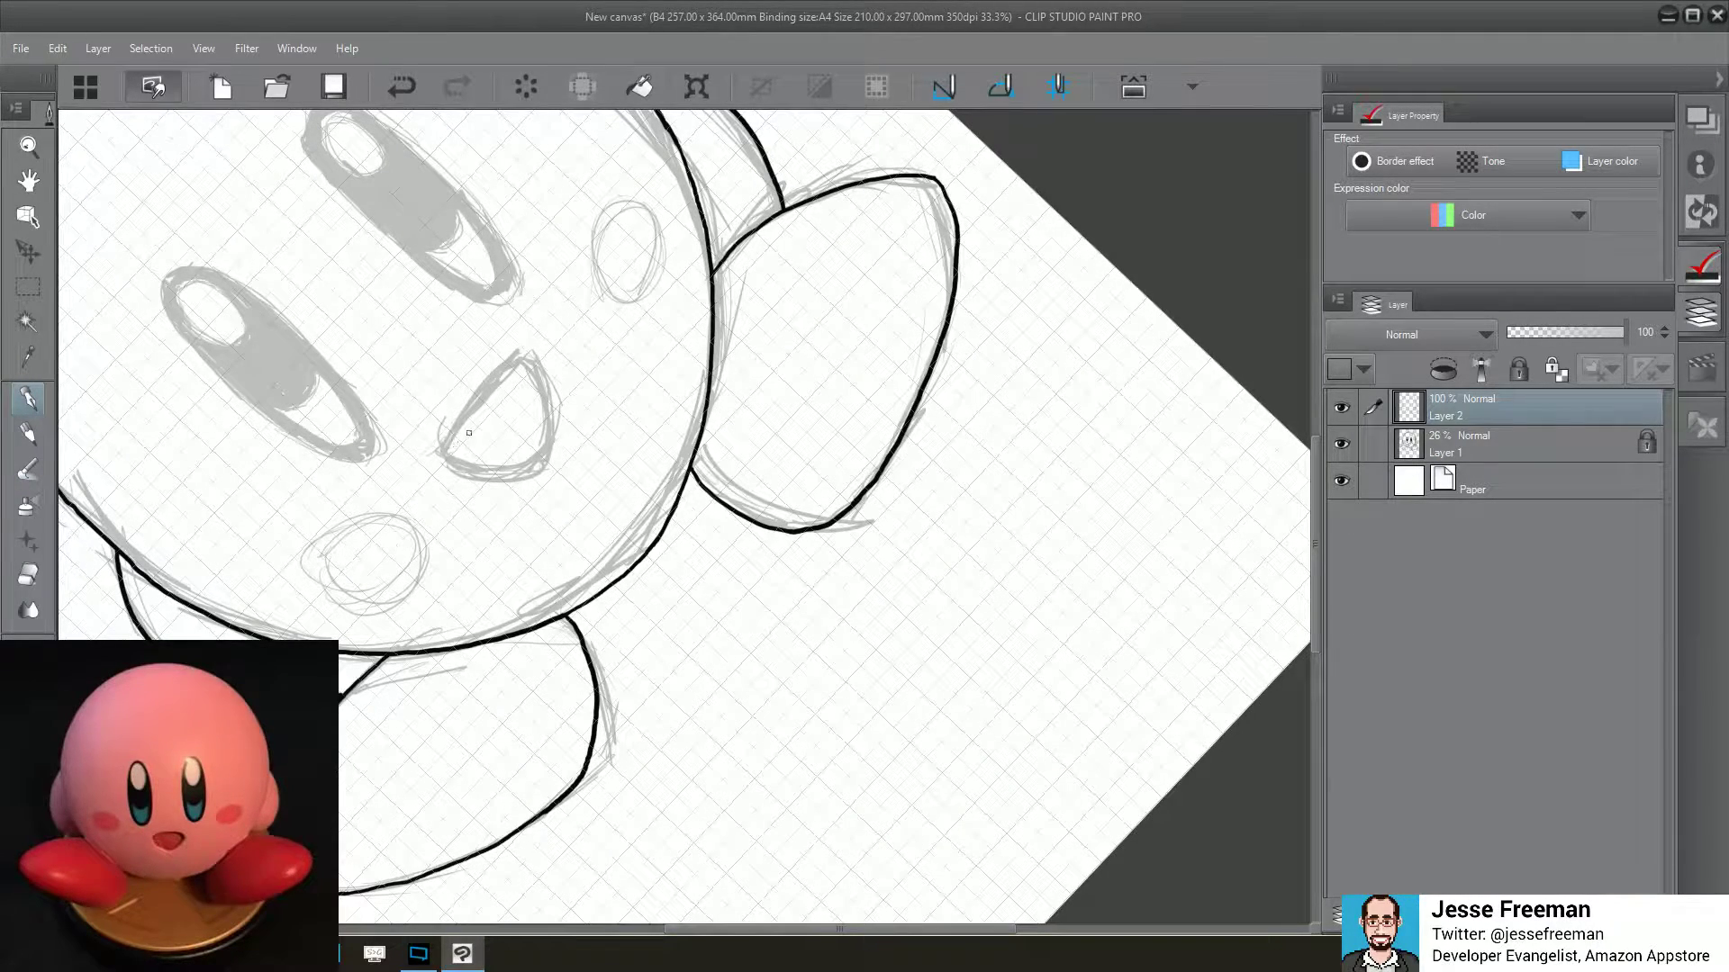
pyautogui.moveTo(439, 447); pyautogui.dragTo(522, 362)
pyautogui.moveTo(540, 370); pyautogui.dragTo(550, 406)
pyautogui.moveTo(477, 469); pyautogui.dragTo(445, 459)
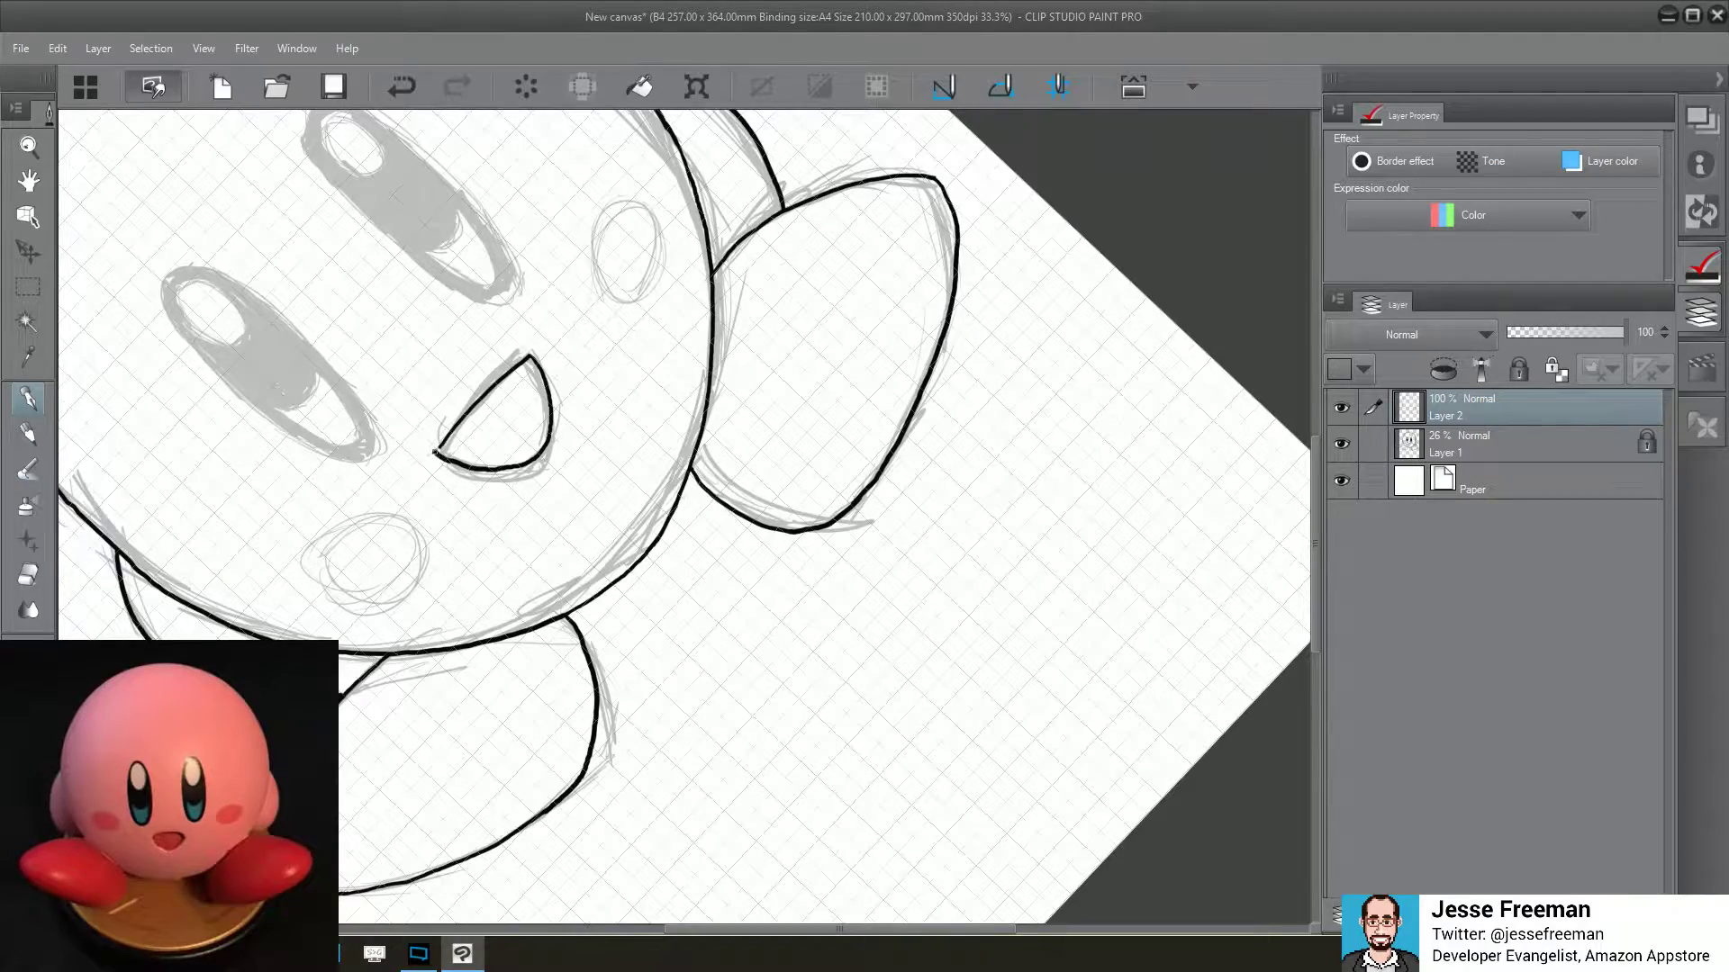
# Erase and redraw the mouth's lower-right curve to close the D shape
pyautogui.scroll(2, 1118, 586)
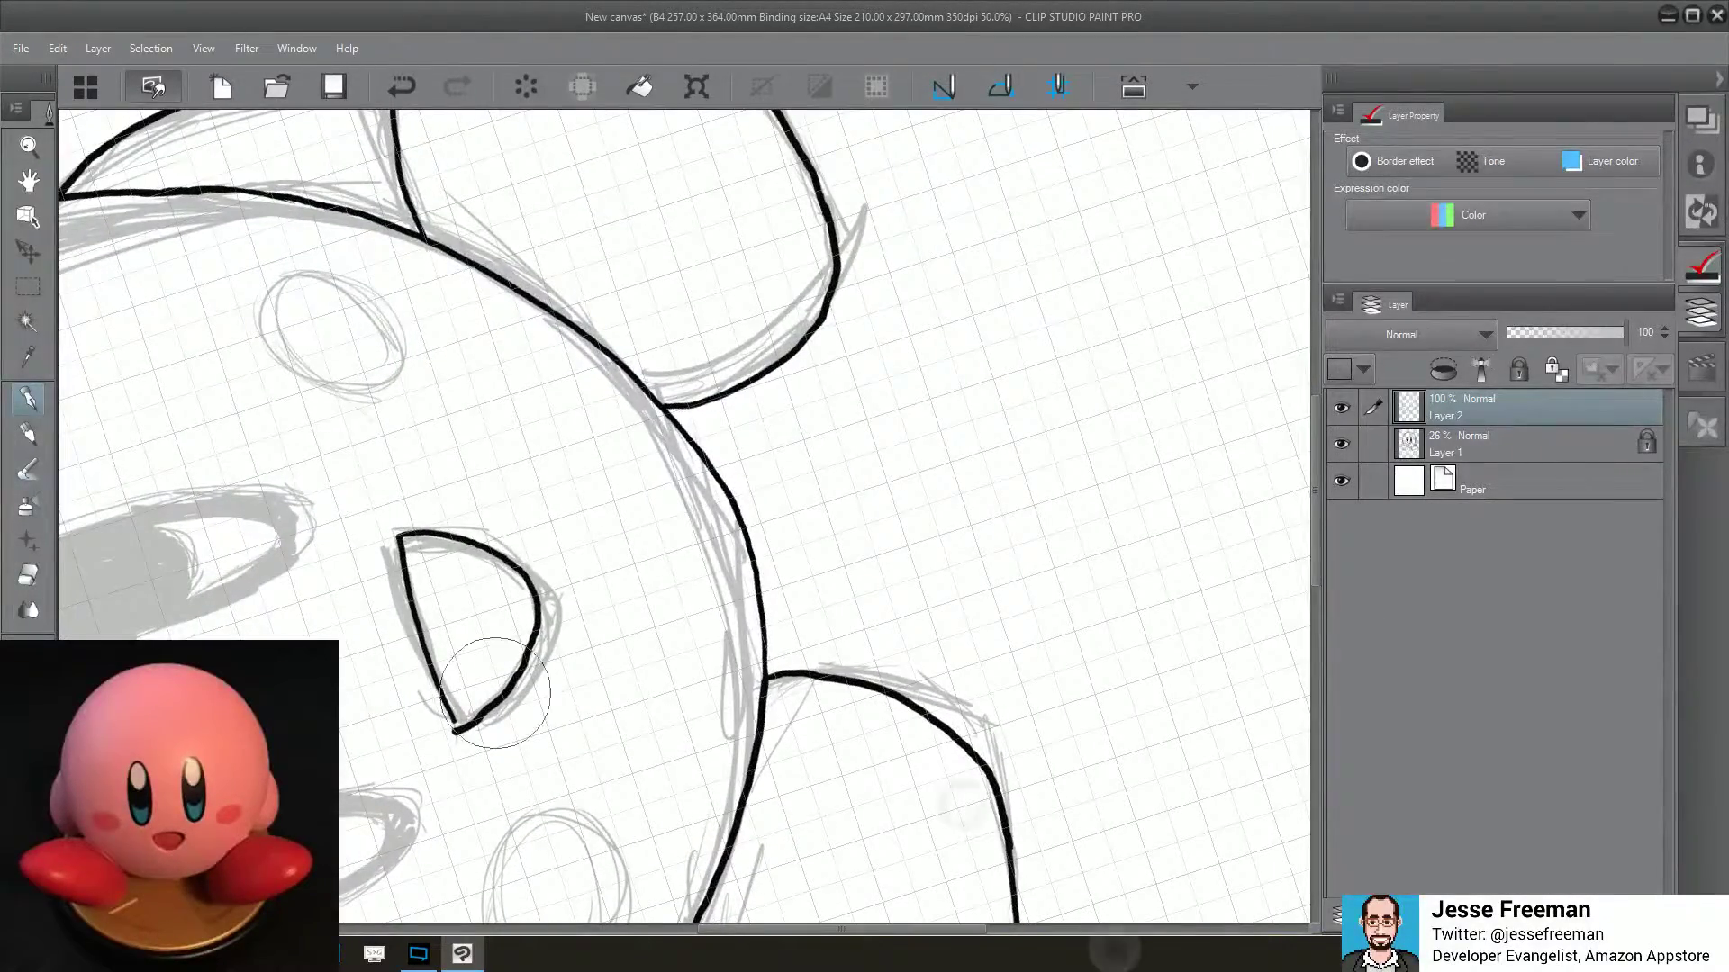
pyautogui.moveTo(482, 720)
pyautogui.mouseDown()
pyautogui.moveTo(527, 675)
pyautogui.moveTo(518, 705)
pyautogui.moveTo(456, 733)
pyautogui.moveTo(478, 721)
pyautogui.mouseUp()
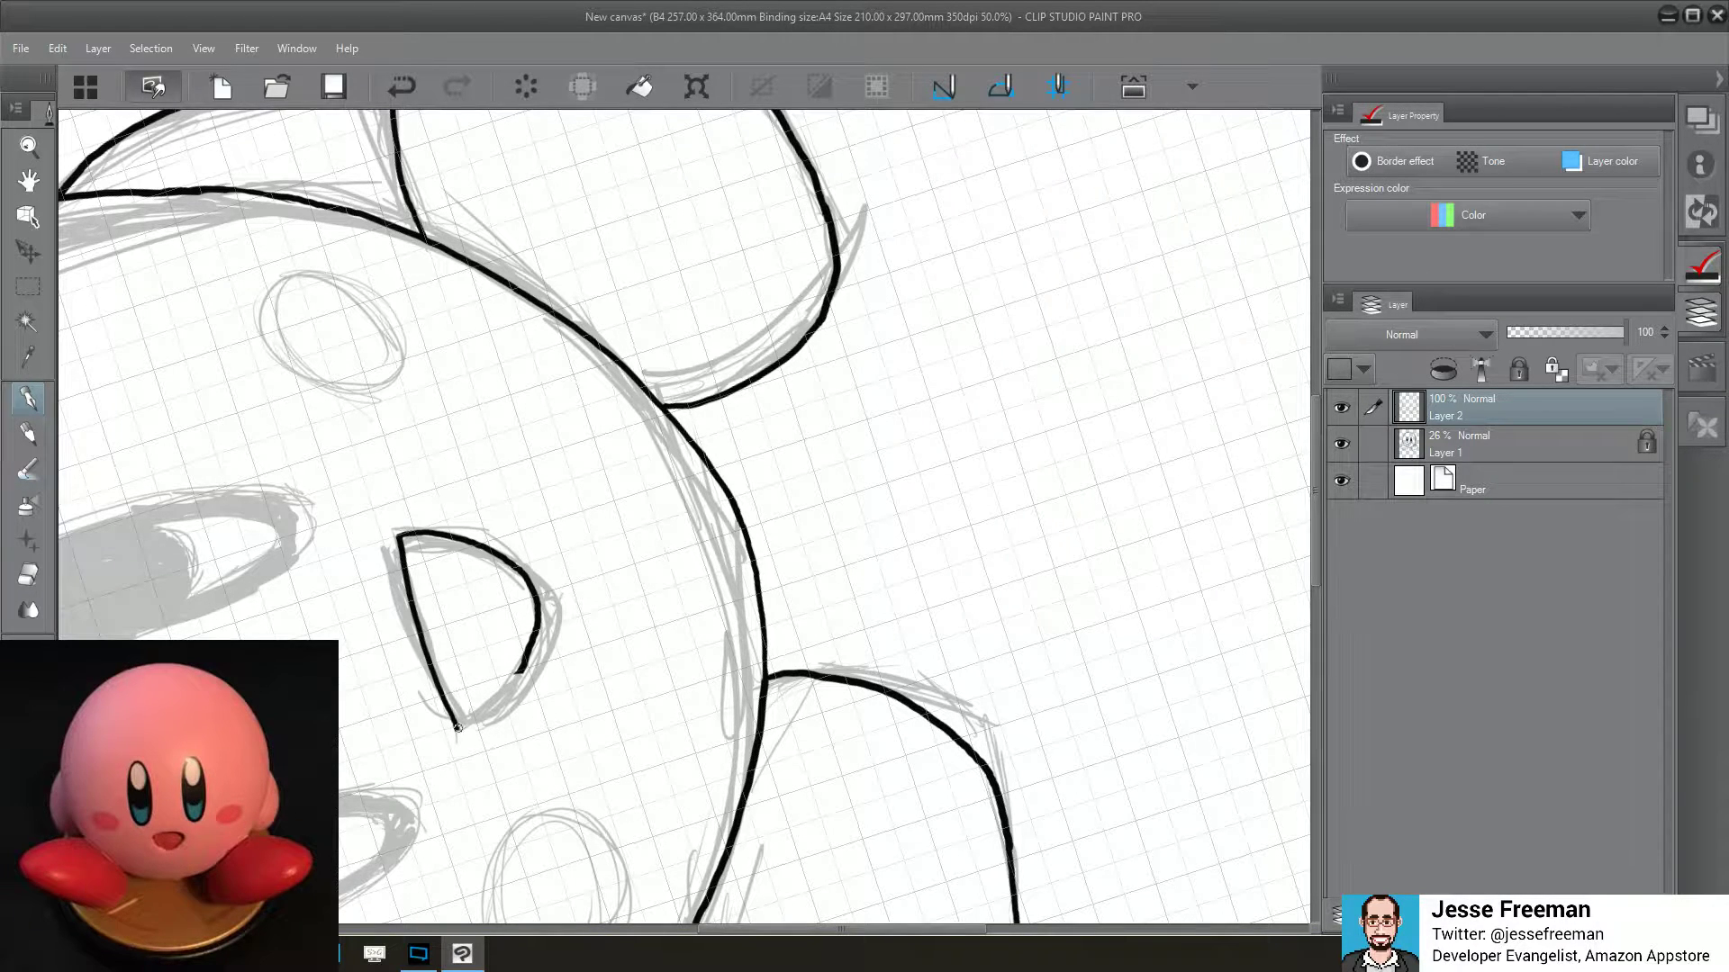
pyautogui.moveTo(457, 727); pyautogui.dragTo(517, 677)
# Pan and rotate toward the arm and ink a curved cheek outline there
pyautogui.moveTo(455, 714); pyautogui.dragTo(766, 628)
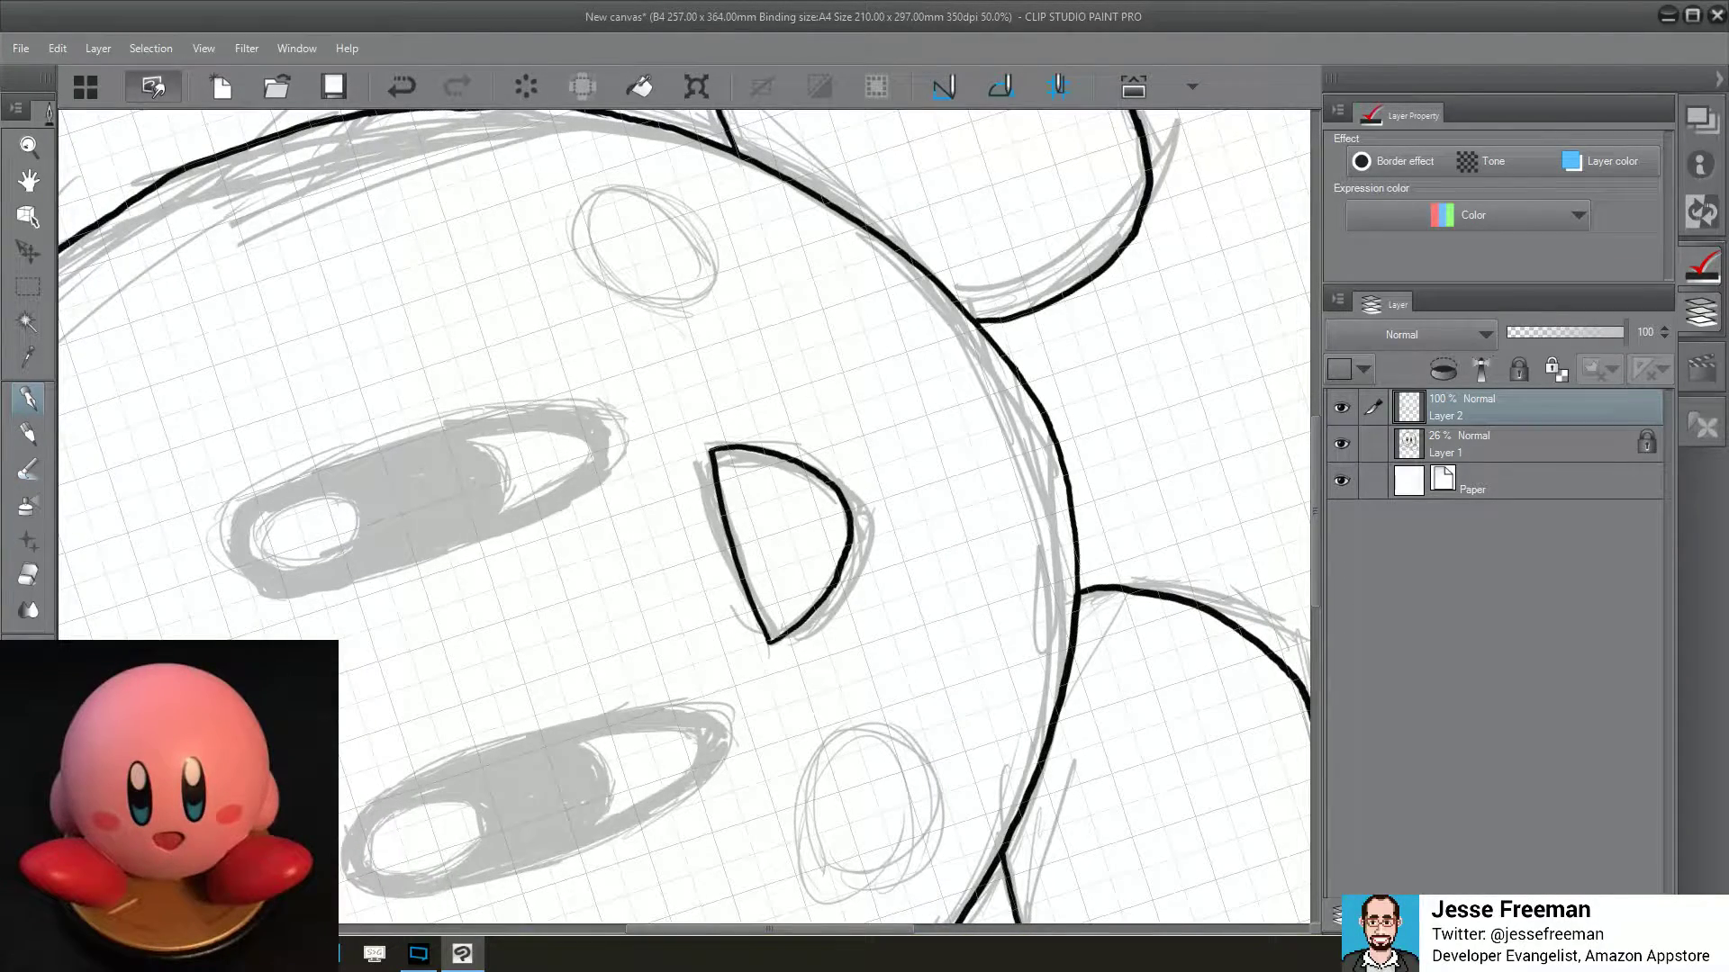
pyautogui.scroll(1, 814, 417)
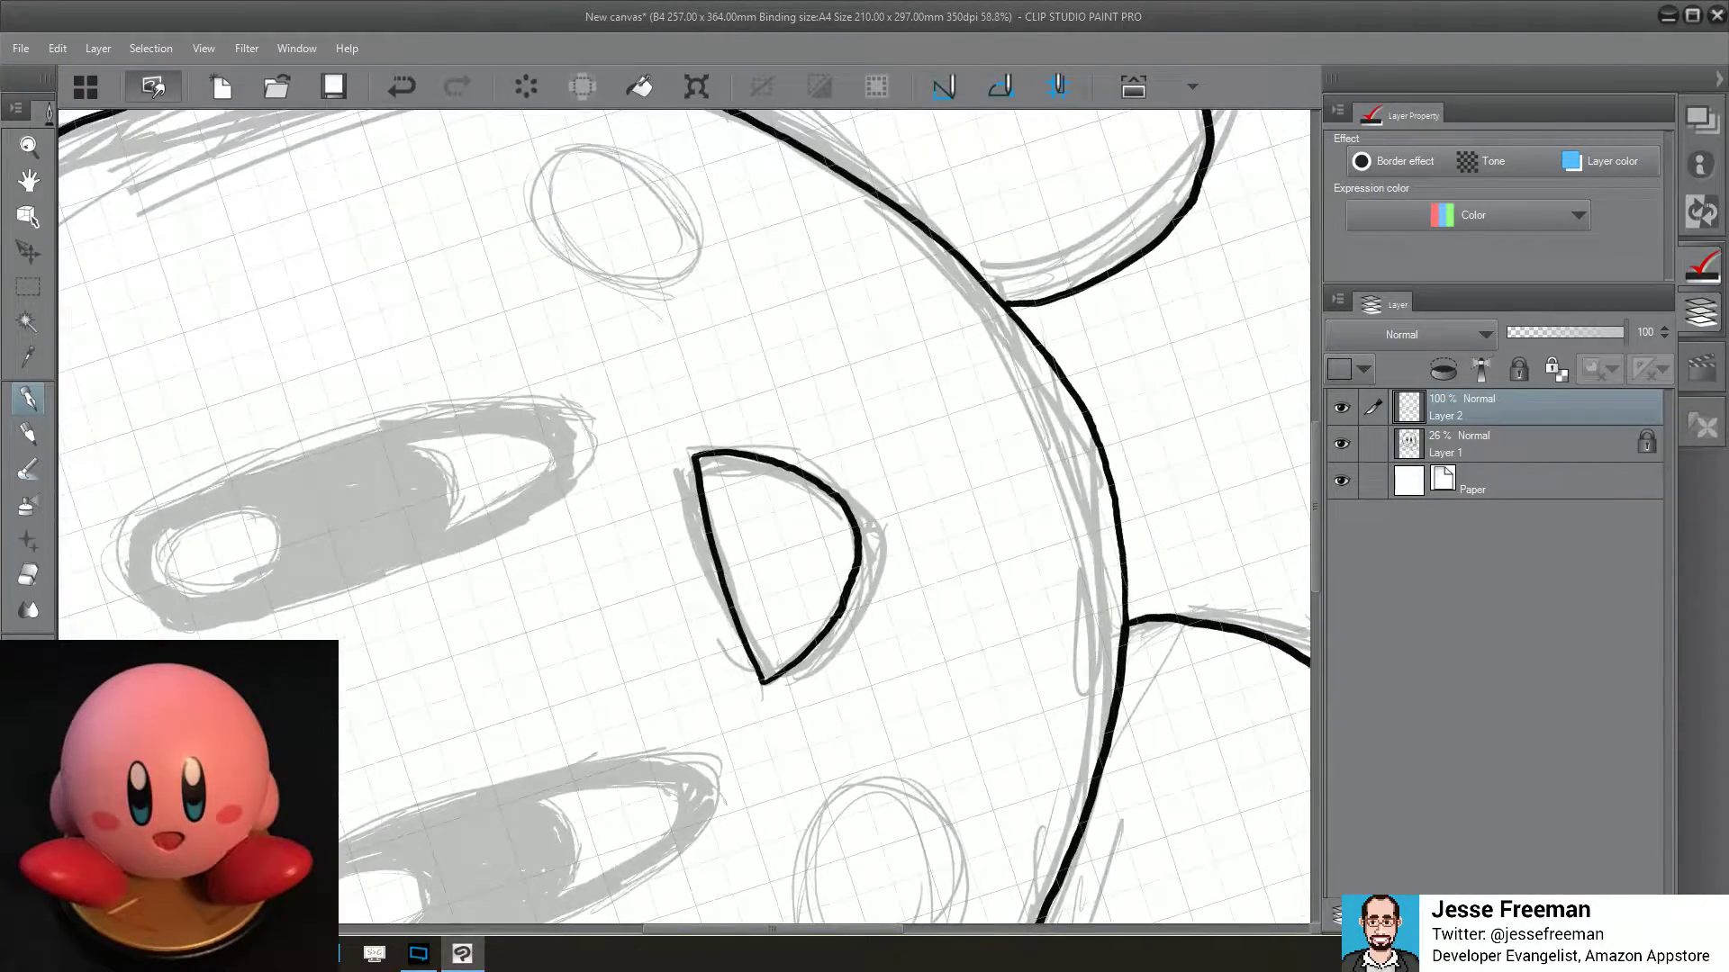
pyautogui.moveTo(774, 567)
pyautogui.mouseDown()
pyautogui.moveTo(618, 733)
pyautogui.moveTo(636, 791)
pyautogui.moveTo(463, 714)
pyautogui.moveTo(419, 622)
pyautogui.moveTo(358, 782)
pyautogui.mouseUp()
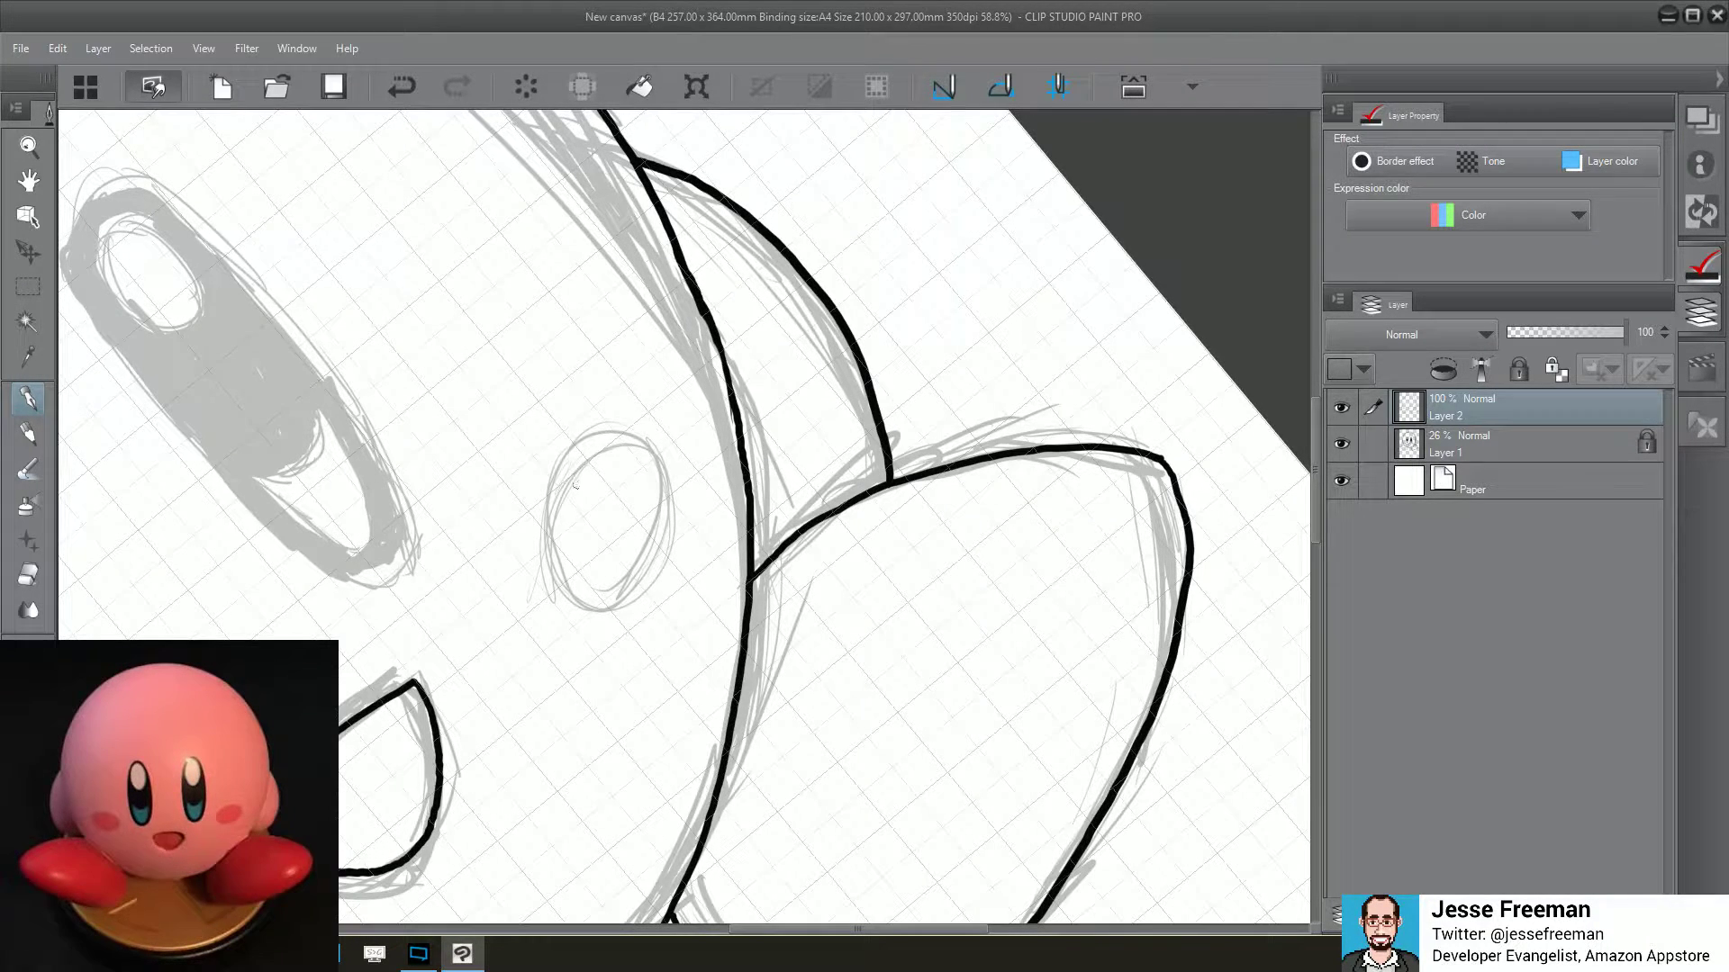
pyautogui.moveTo(633, 438)
pyautogui.mouseDown()
pyautogui.moveTo(569, 469)
pyautogui.moveTo(549, 504)
pyautogui.moveTo(541, 554)
pyautogui.moveTo(565, 594)
pyautogui.moveTo(609, 599)
pyautogui.moveTo(668, 516)
pyautogui.moveTo(662, 449)
pyautogui.moveTo(629, 439)
pyautogui.moveTo(915, 524)
pyautogui.moveTo(933, 362)
pyautogui.moveTo(1049, 138)
pyautogui.moveTo(951, 117)
pyautogui.mouseUp()
# Straighten the canvas rotation and ink the cheek oval outline
pyautogui.hotkey('ctrl', '@')
pyautogui.scroll(-3, 684, 517)
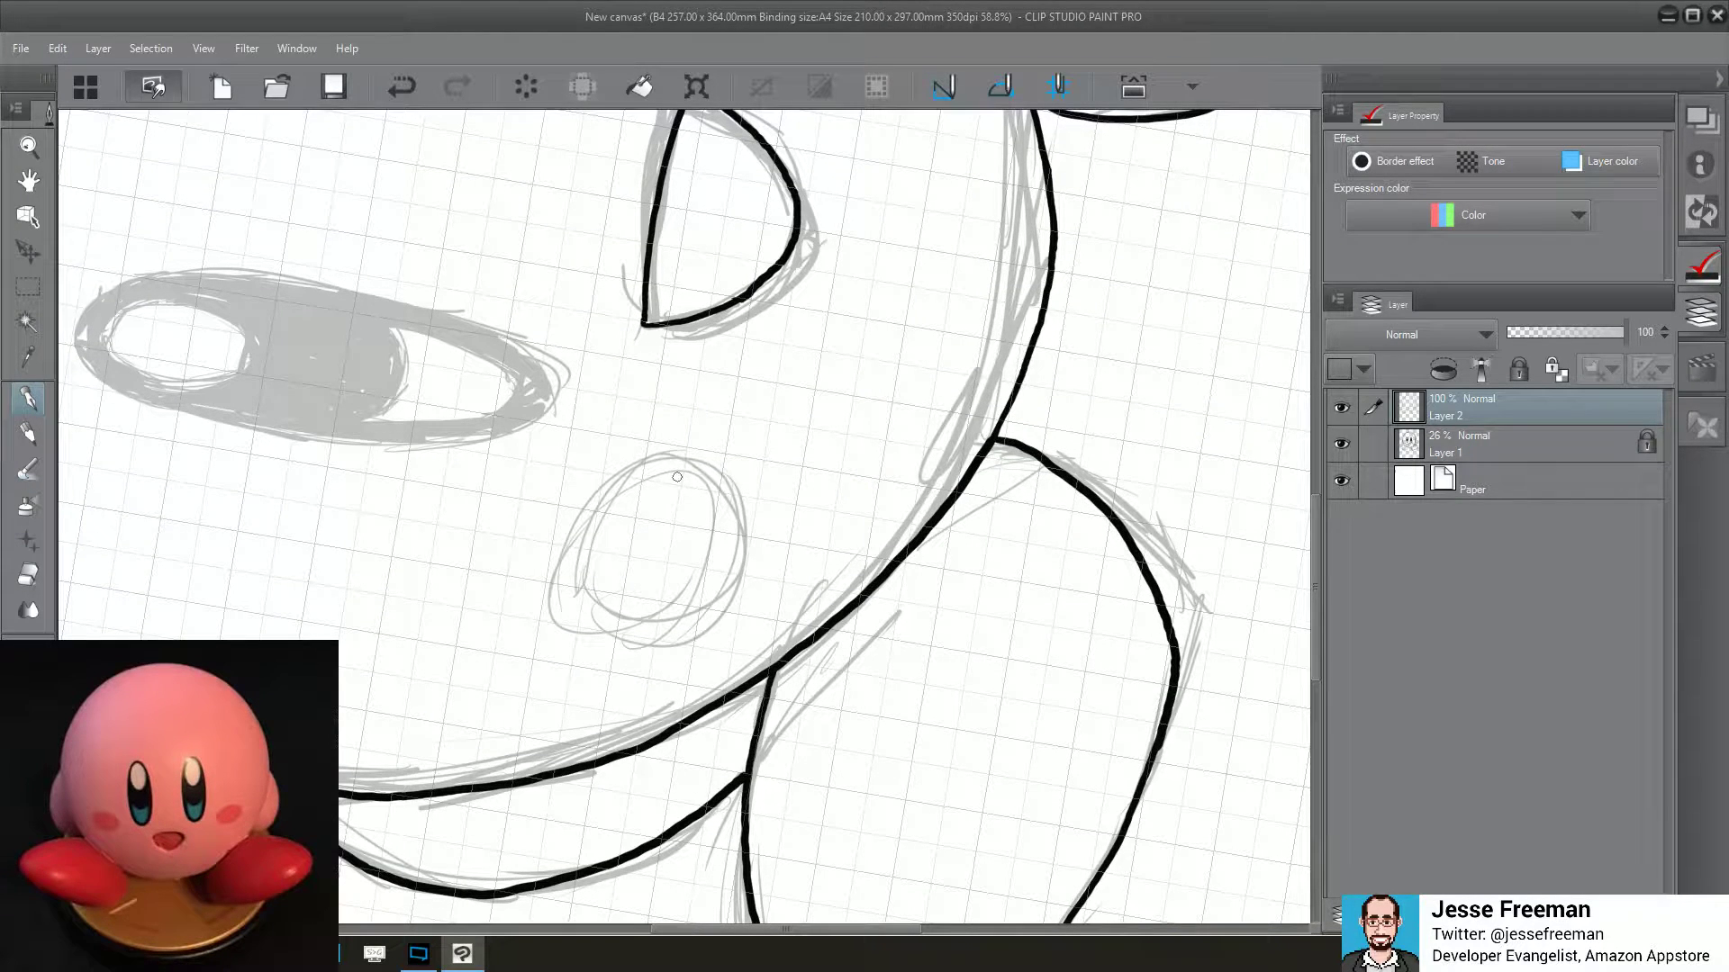
pyautogui.moveTo(679, 458)
pyautogui.mouseDown()
pyautogui.moveTo(626, 480)
pyautogui.moveTo(594, 524)
pyautogui.moveTo(586, 579)
pyautogui.moveTo(604, 619)
pyautogui.moveTo(650, 637)
pyautogui.moveTo(700, 601)
pyautogui.moveTo(731, 546)
pyautogui.moveTo(718, 472)
pyautogui.moveTo(667, 443)
pyautogui.mouseUp()
pyautogui.scroll(-3, 668, 443)
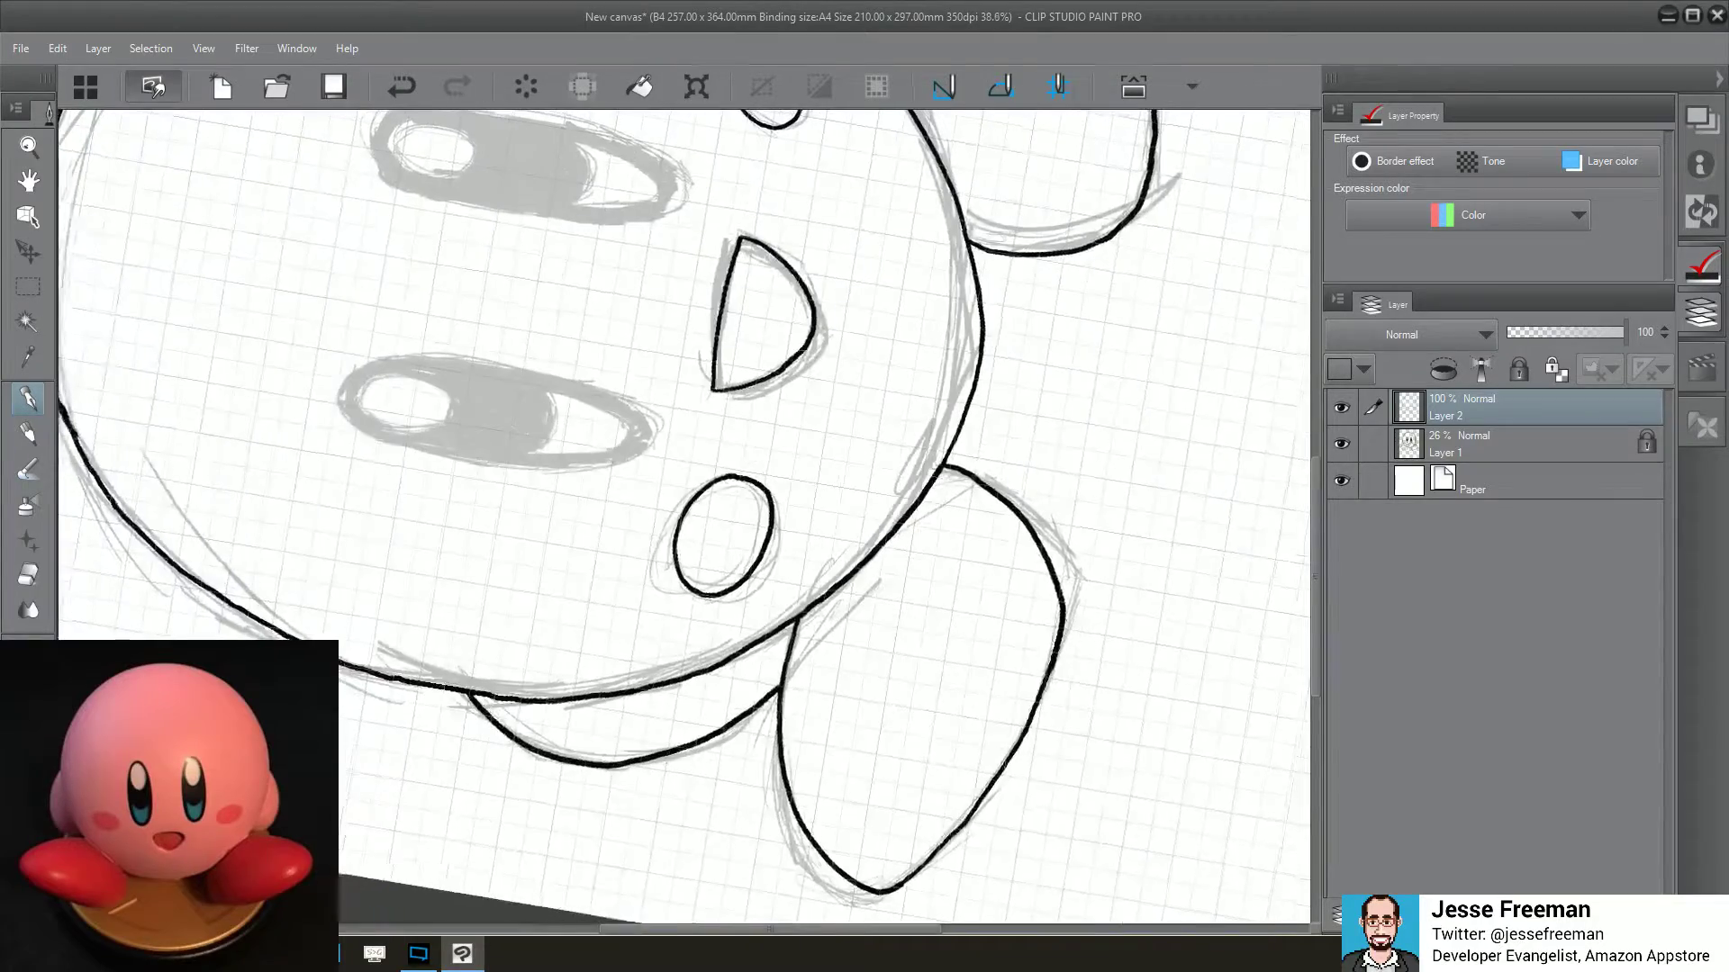
pyautogui.scroll(1, 668, 443)
pyautogui.moveTo(668, 443); pyautogui.dragTo(738, 394)
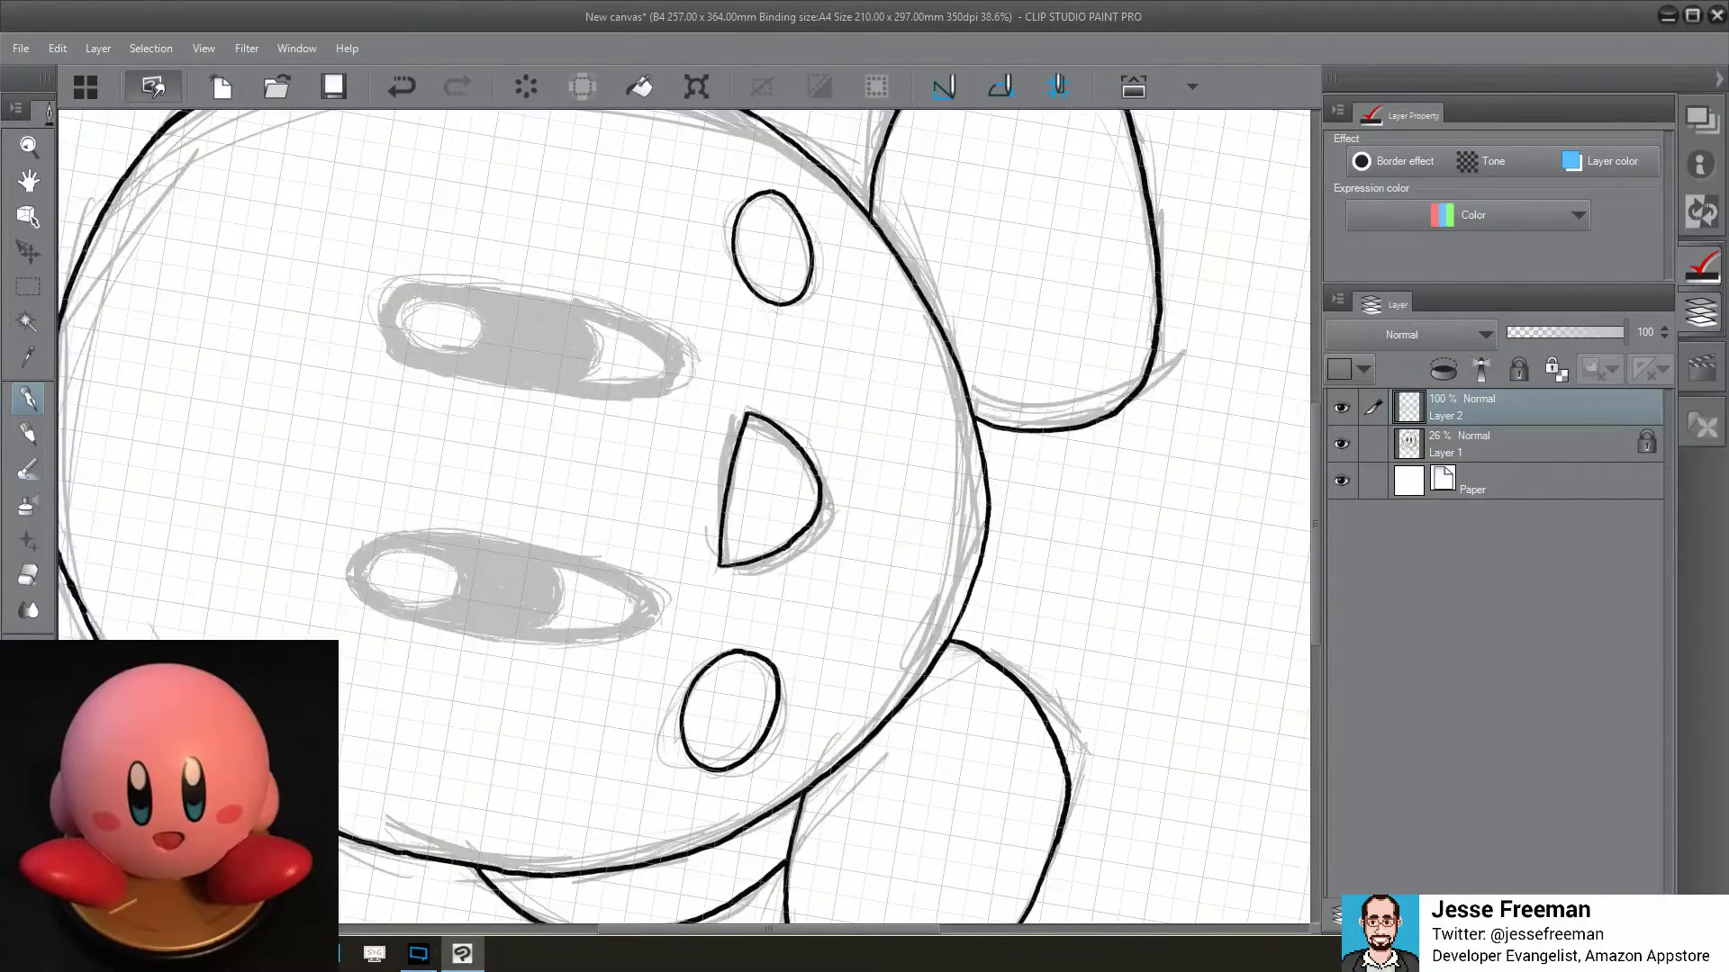
pyautogui.scroll(3, 706, 386)
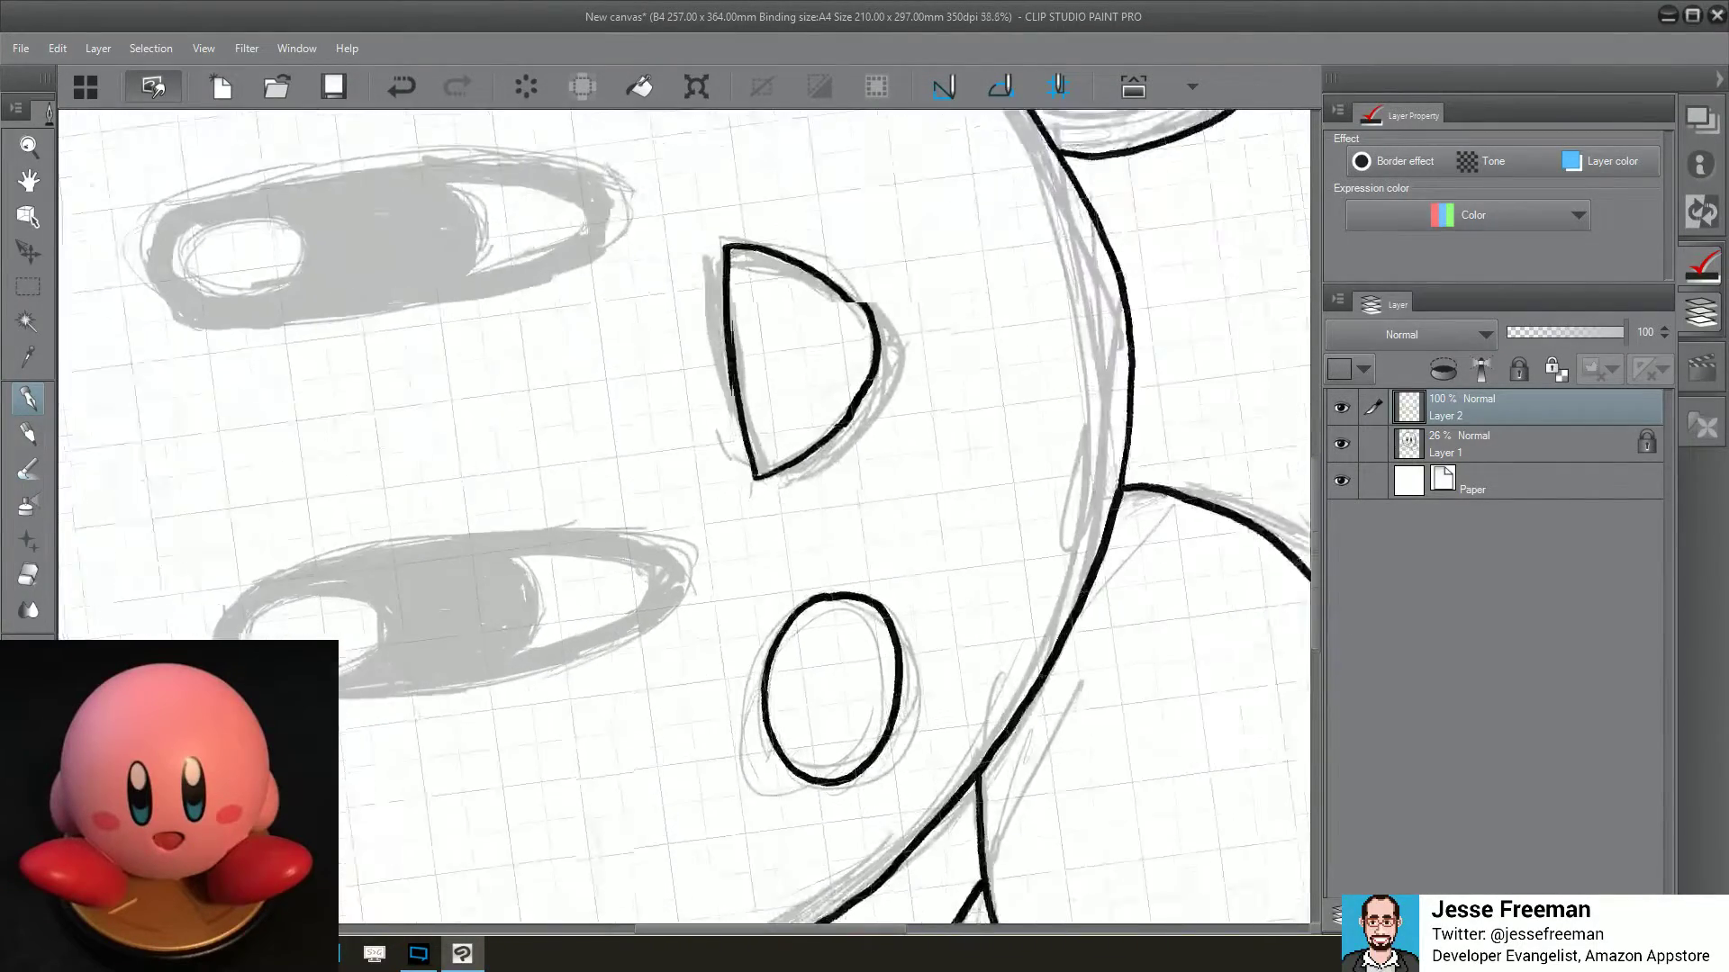
pyautogui.scroll(2, 684, 513)
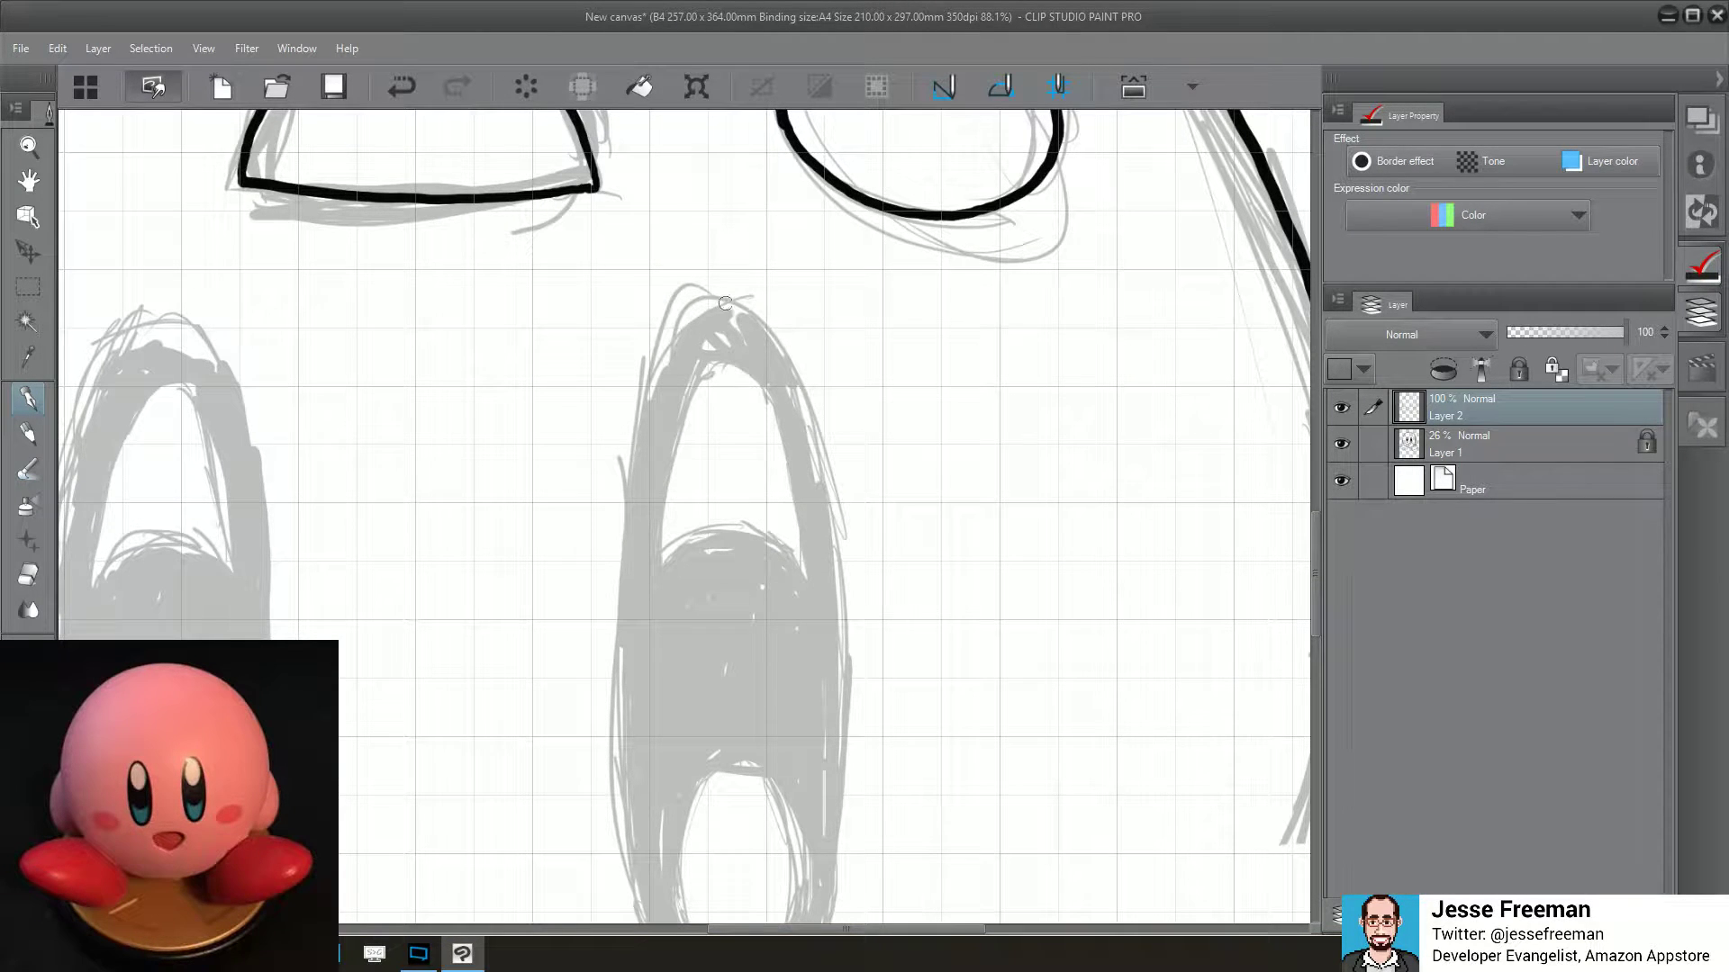
# Ink the eye's top, left and right outline, undoing several misplaced strokes
pyautogui.moveTo(727, 304); pyautogui.dragTo(699, 320)
pyautogui.click(401, 86)
pyautogui.moveTo(739, 306)
pyautogui.mouseDown()
pyautogui.moveTo(678, 330)
pyautogui.moveTo(637, 406)
pyautogui.moveTo(616, 512)
pyautogui.moveTo(618, 767)
pyautogui.mouseUp()
pyautogui.click(401, 87)
pyautogui.moveTo(738, 307)
pyautogui.mouseDown()
pyautogui.moveTo(639, 440)
pyautogui.moveTo(617, 781)
pyautogui.mouseUp()
pyautogui.click(400, 92)
pyautogui.hotkey('ctrl', '-')
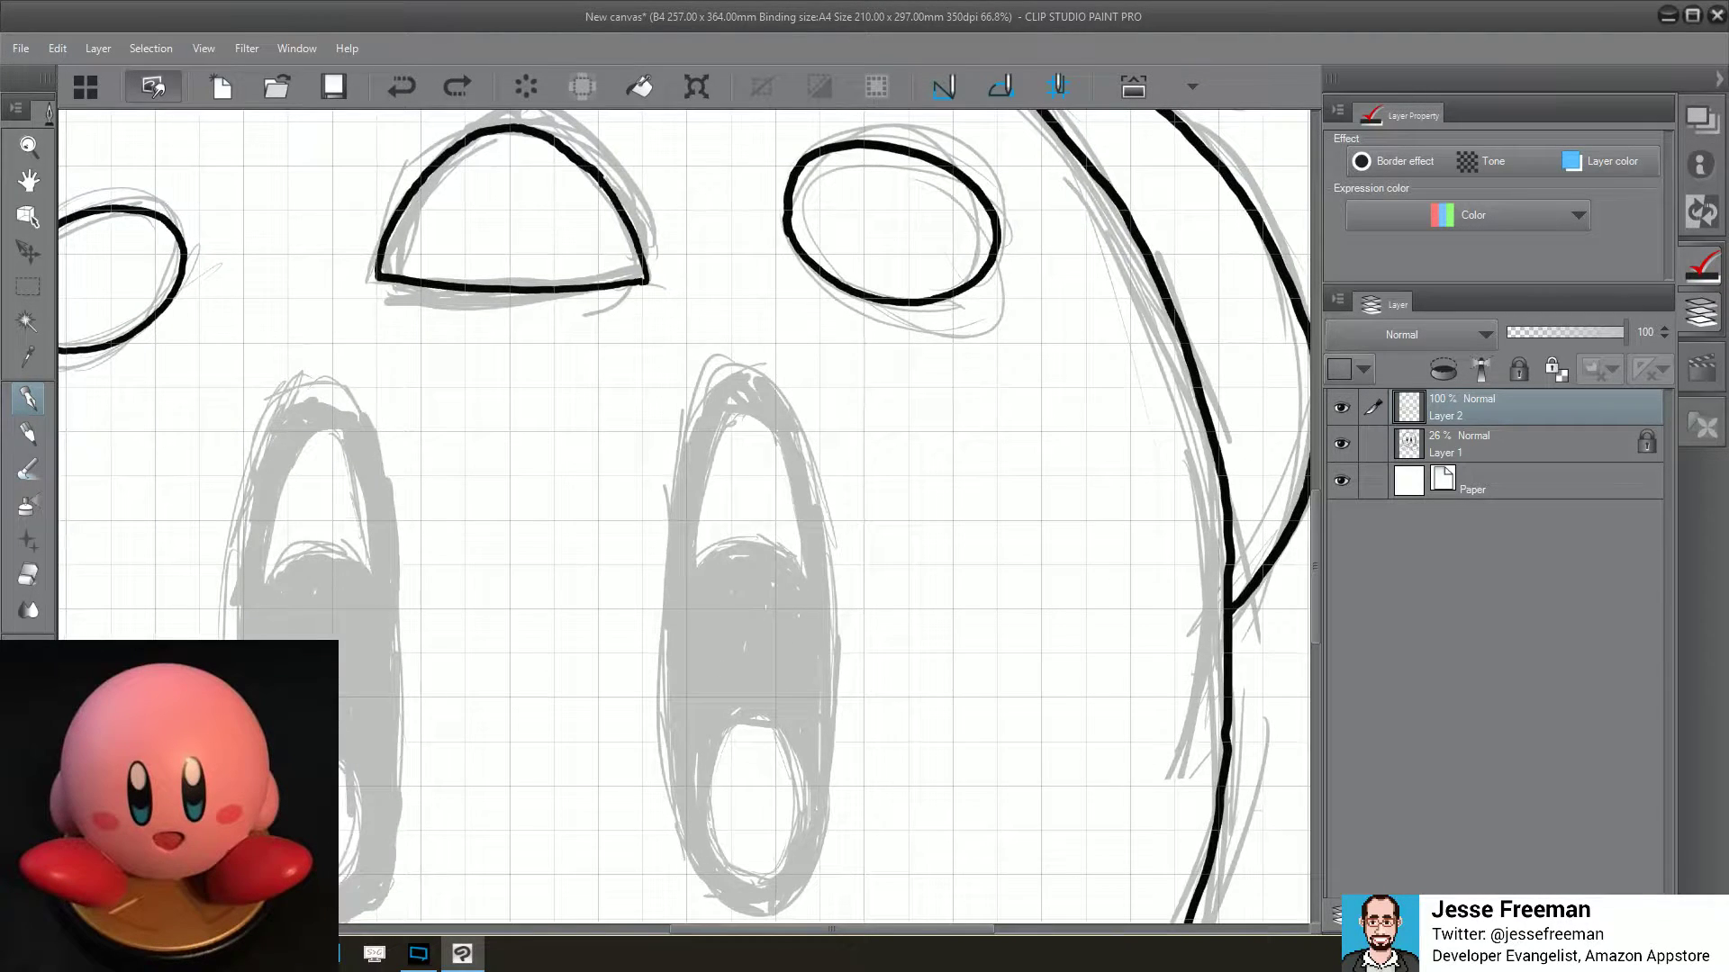
pyautogui.moveTo(671, 515)
pyautogui.mouseDown()
pyautogui.moveTo(699, 407)
pyautogui.moveTo(753, 369)
pyautogui.moveTo(804, 432)
pyautogui.moveTo(830, 538)
pyautogui.mouseUp()
pyautogui.moveTo(694, 423)
pyautogui.mouseDown()
pyautogui.moveTo(663, 563)
pyautogui.moveTo(668, 783)
pyautogui.moveTo(695, 866)
pyautogui.moveTo(754, 914)
pyautogui.moveTo(821, 874)
pyautogui.moveTo(650, 550)
pyautogui.moveTo(695, 540)
pyautogui.moveTo(674, 596)
pyautogui.mouseUp()
pyautogui.moveTo(668, 309)
pyautogui.mouseDown()
pyautogui.moveTo(657, 530)
pyautogui.moveTo(609, 601)
pyautogui.mouseUp()
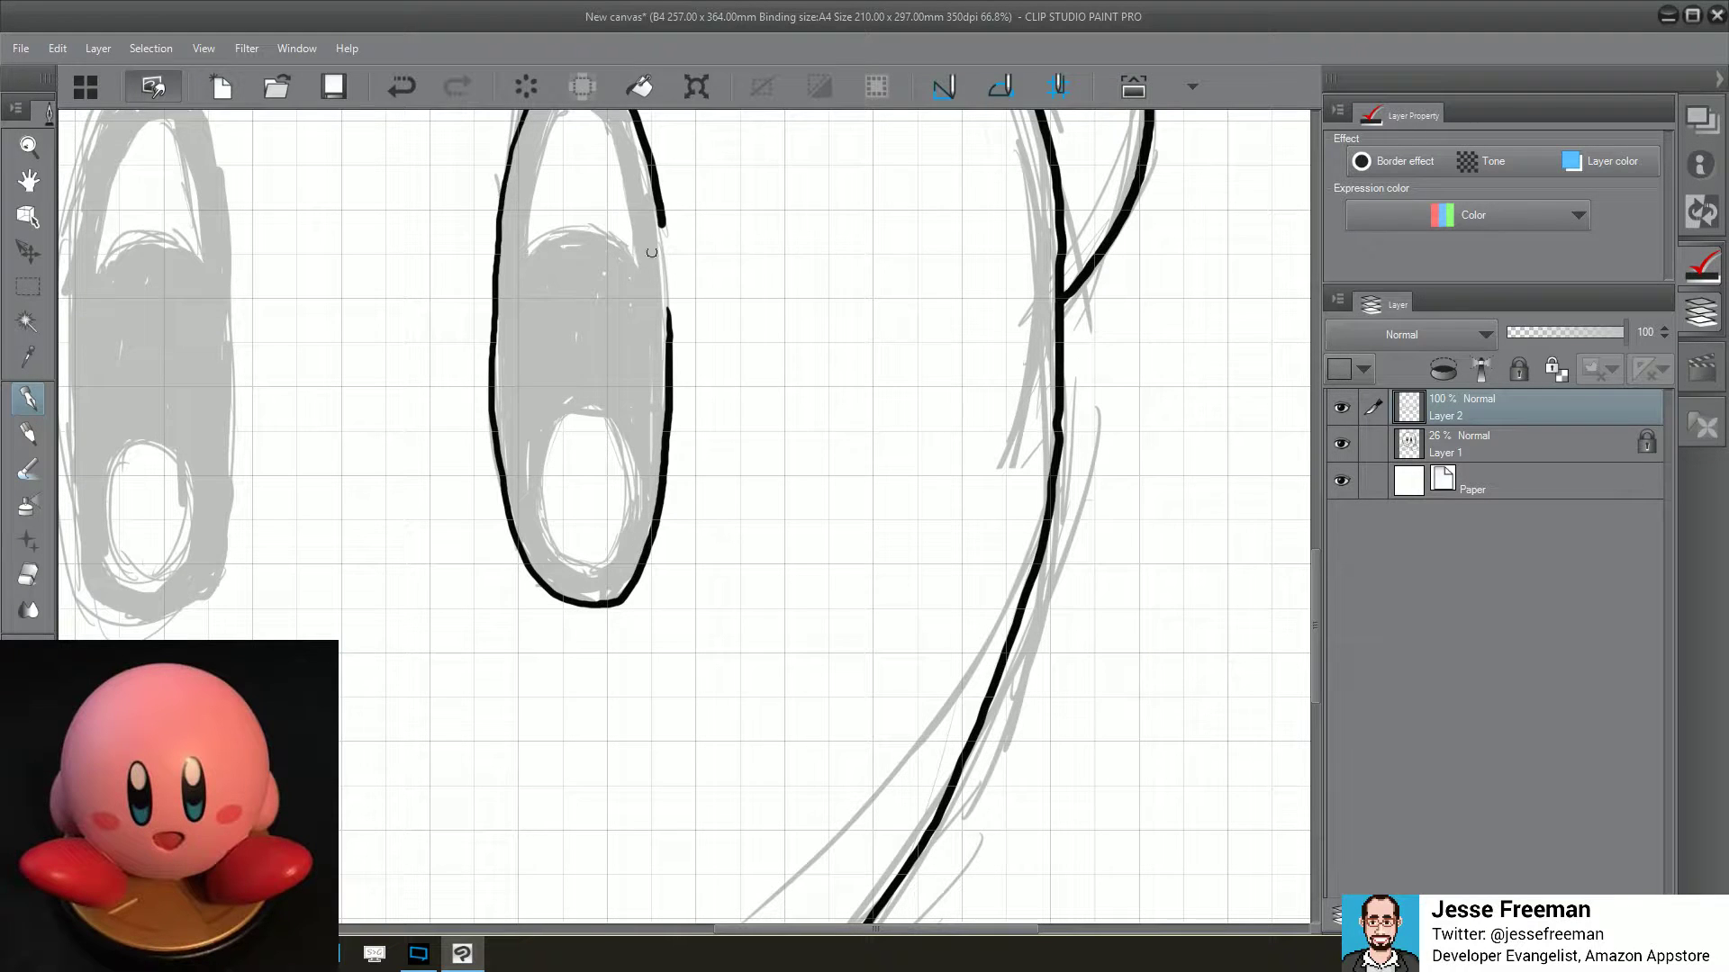
pyautogui.moveTo(662, 224); pyautogui.dragTo(678, 364)
pyautogui.moveTo(678, 363); pyautogui.dragTo(628, 490)
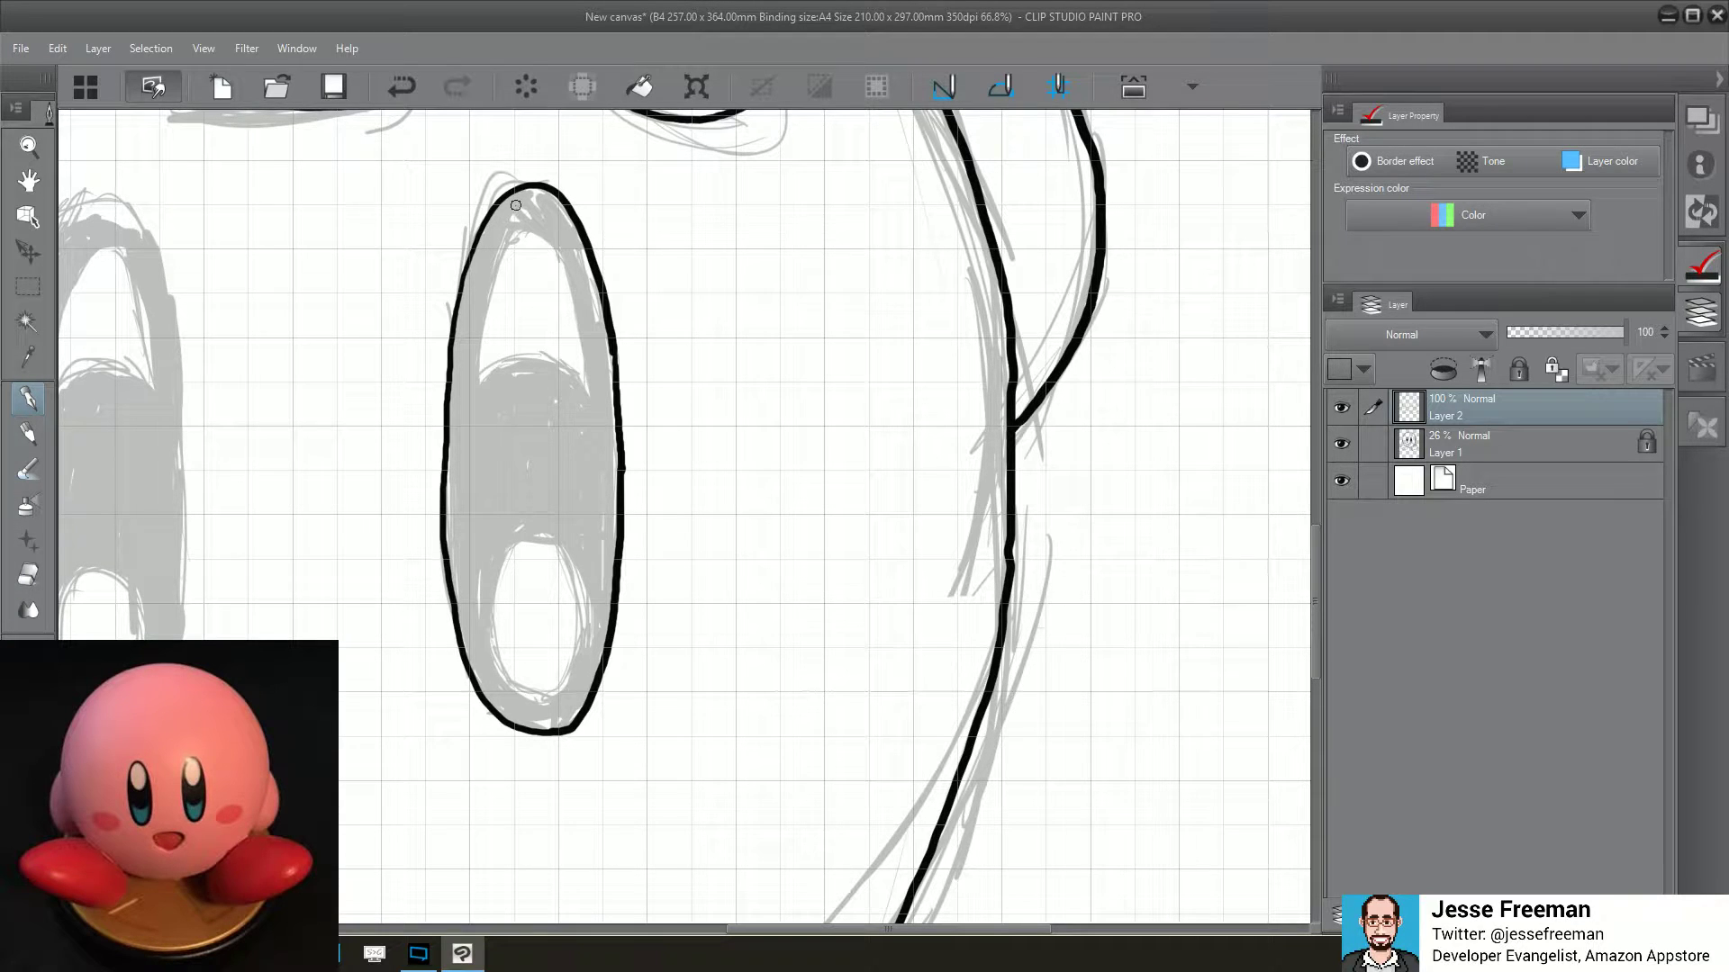
# Ink the eye's upper-left outline plus the top highlight and lower white oval
pyautogui.moveTo(516, 206)
pyautogui.mouseDown()
pyautogui.moveTo(477, 249)
pyautogui.moveTo(459, 396)
pyautogui.mouseUp()
pyautogui.moveTo(514, 205)
pyautogui.mouseDown()
pyautogui.moveTo(496, 226)
pyautogui.moveTo(529, 195)
pyautogui.moveTo(562, 222)
pyautogui.moveTo(599, 401)
pyautogui.mouseUp()
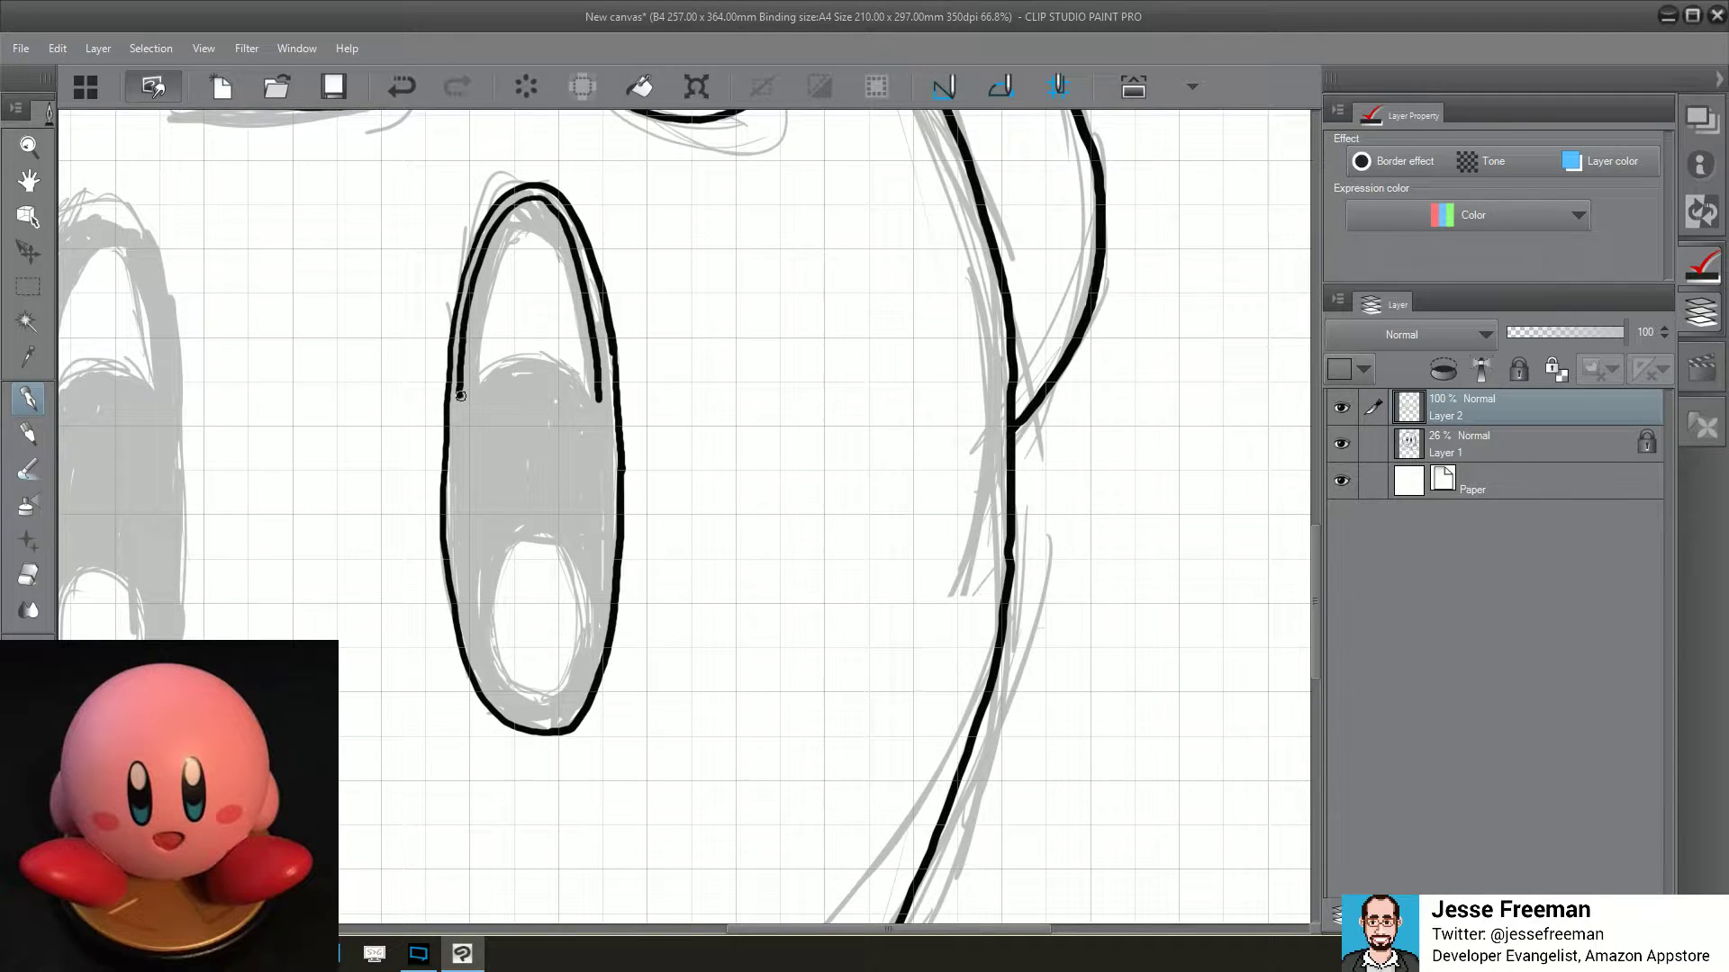
pyautogui.moveTo(460, 396)
pyautogui.mouseDown()
pyautogui.moveTo(522, 354)
pyautogui.moveTo(558, 359)
pyautogui.moveTo(599, 398)
pyautogui.mouseUp()
pyautogui.moveTo(528, 538)
pyautogui.mouseDown()
pyautogui.moveTo(490, 569)
pyautogui.moveTo(476, 660)
pyautogui.moveTo(543, 717)
pyautogui.moveTo(601, 641)
pyautogui.mouseUp()
pyautogui.moveTo(518, 539)
pyautogui.mouseDown()
pyautogui.moveTo(574, 553)
pyautogui.moveTo(600, 641)
pyautogui.moveTo(601, 553)
pyautogui.moveTo(595, 586)
pyautogui.moveTo(564, 541)
pyautogui.moveTo(525, 531)
pyautogui.moveTo(471, 579)
pyautogui.mouseUp()
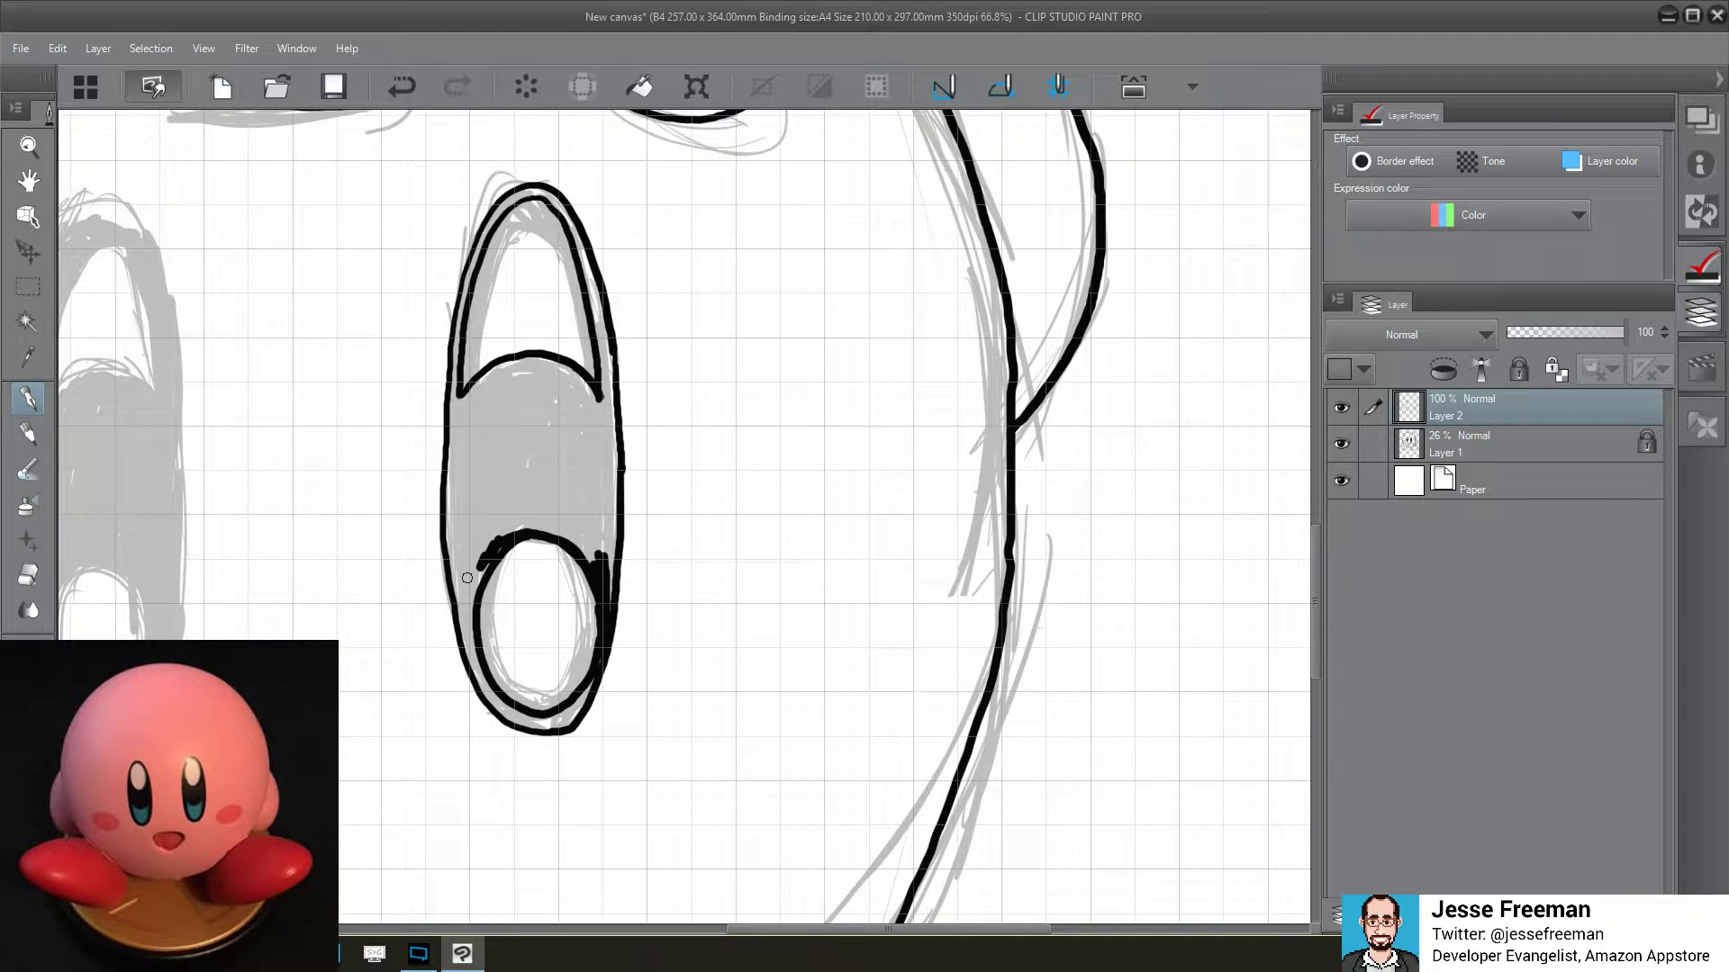
# Erase and redraw the eye's lower-left outline
pyautogui.moveTo(397, 477)
pyautogui.mouseDown()
pyautogui.moveTo(420, 494)
pyautogui.moveTo(413, 567)
pyautogui.moveTo(455, 734)
pyautogui.moveTo(405, 676)
pyautogui.mouseUp()
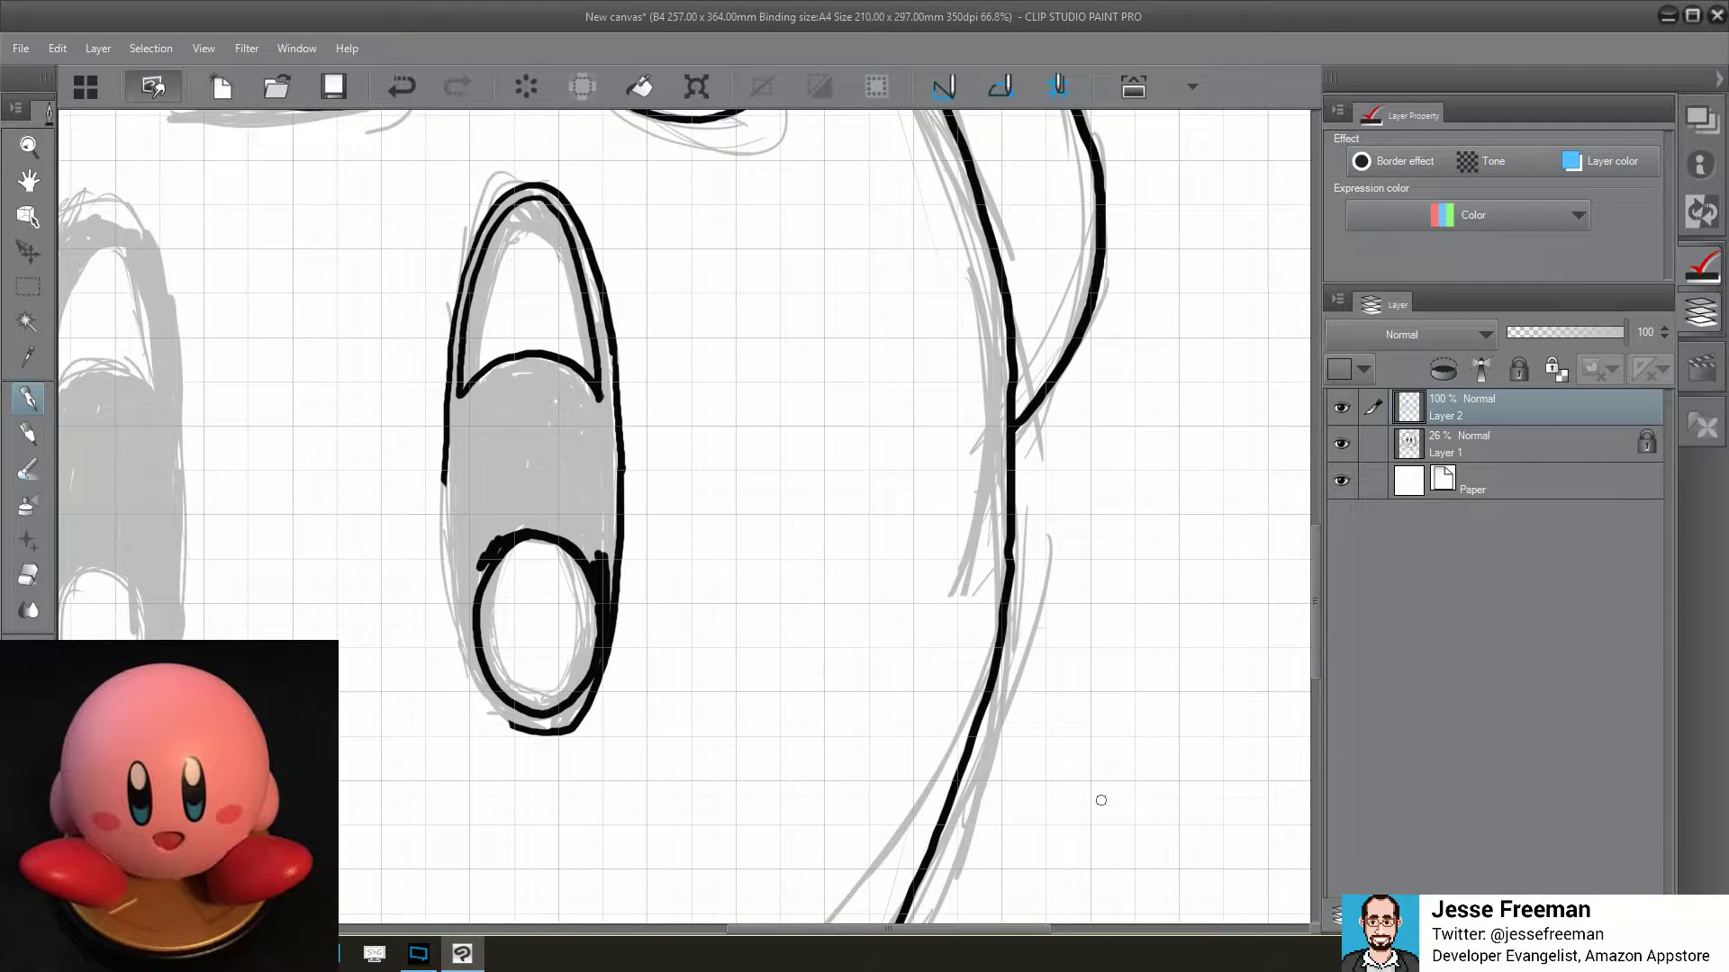
pyautogui.scroll(2, 387, 553)
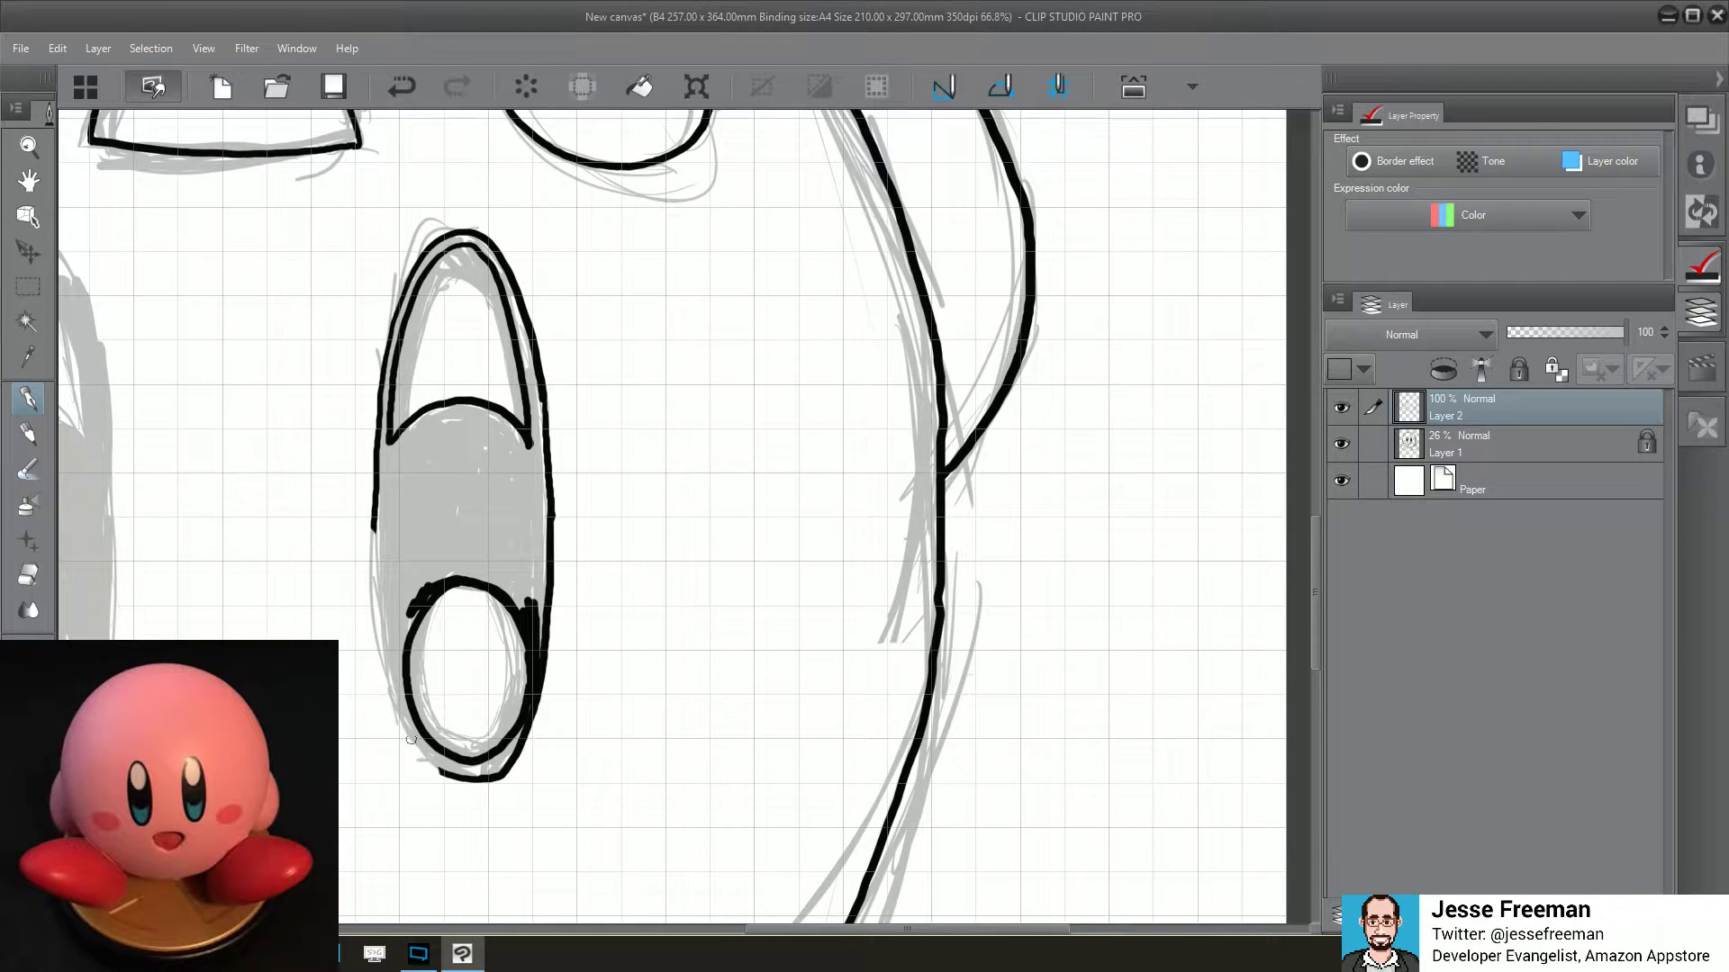
pyautogui.moveTo(426, 759)
pyautogui.mouseDown()
pyautogui.moveTo(447, 777)
pyautogui.moveTo(387, 681)
pyautogui.moveTo(373, 506)
pyautogui.mouseUp()
# Scribble the pupil's left side and top solid black
pyautogui.moveTo(405, 587)
pyautogui.mouseDown()
pyautogui.moveTo(390, 670)
pyautogui.moveTo(404, 711)
pyautogui.mouseUp()
pyautogui.moveTo(406, 637); pyautogui.dragTo(402, 654)
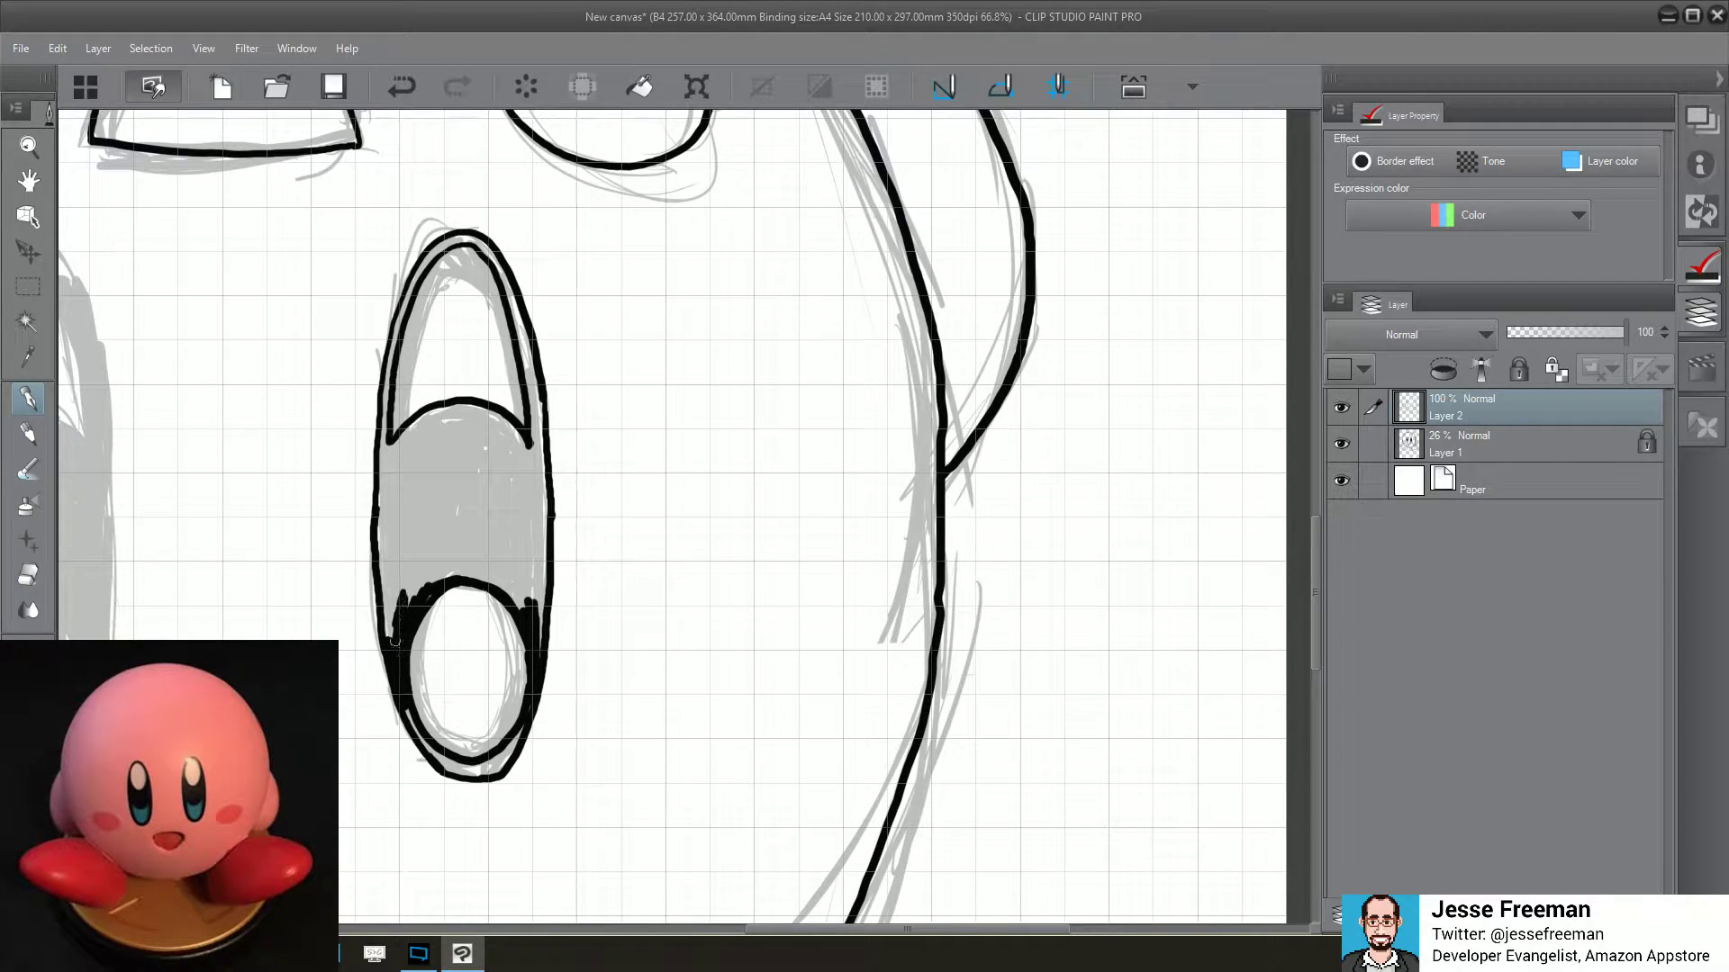
pyautogui.moveTo(390, 634); pyautogui.dragTo(394, 567)
pyautogui.moveTo(385, 590); pyautogui.dragTo(387, 547)
pyautogui.moveTo(384, 634); pyautogui.dragTo(382, 537)
pyautogui.moveTo(385, 567); pyautogui.dragTo(387, 515)
pyautogui.moveTo(392, 601); pyautogui.dragTo(398, 507)
pyautogui.moveTo(403, 594)
pyautogui.mouseDown()
pyautogui.moveTo(411, 510)
pyautogui.moveTo(421, 524)
pyautogui.mouseUp()
pyautogui.moveTo(419, 603); pyautogui.dragTo(439, 552)
pyautogui.moveTo(432, 583)
pyautogui.mouseDown()
pyautogui.moveTo(450, 500)
pyautogui.moveTo(402, 496)
pyautogui.moveTo(385, 452)
pyautogui.moveTo(421, 455)
pyautogui.mouseUp()
pyautogui.moveTo(432, 545)
pyautogui.mouseDown()
pyautogui.moveTo(455, 468)
pyautogui.moveTo(506, 531)
pyautogui.moveTo(518, 585)
pyautogui.moveTo(539, 541)
pyautogui.moveTo(539, 634)
pyautogui.moveTo(477, 558)
pyautogui.moveTo(486, 513)
pyautogui.moveTo(530, 573)
pyautogui.moveTo(546, 477)
pyautogui.moveTo(517, 464)
pyautogui.moveTo(523, 519)
pyautogui.moveTo(475, 509)
pyautogui.moveTo(473, 572)
pyautogui.moveTo(494, 577)
pyautogui.mouseUp()
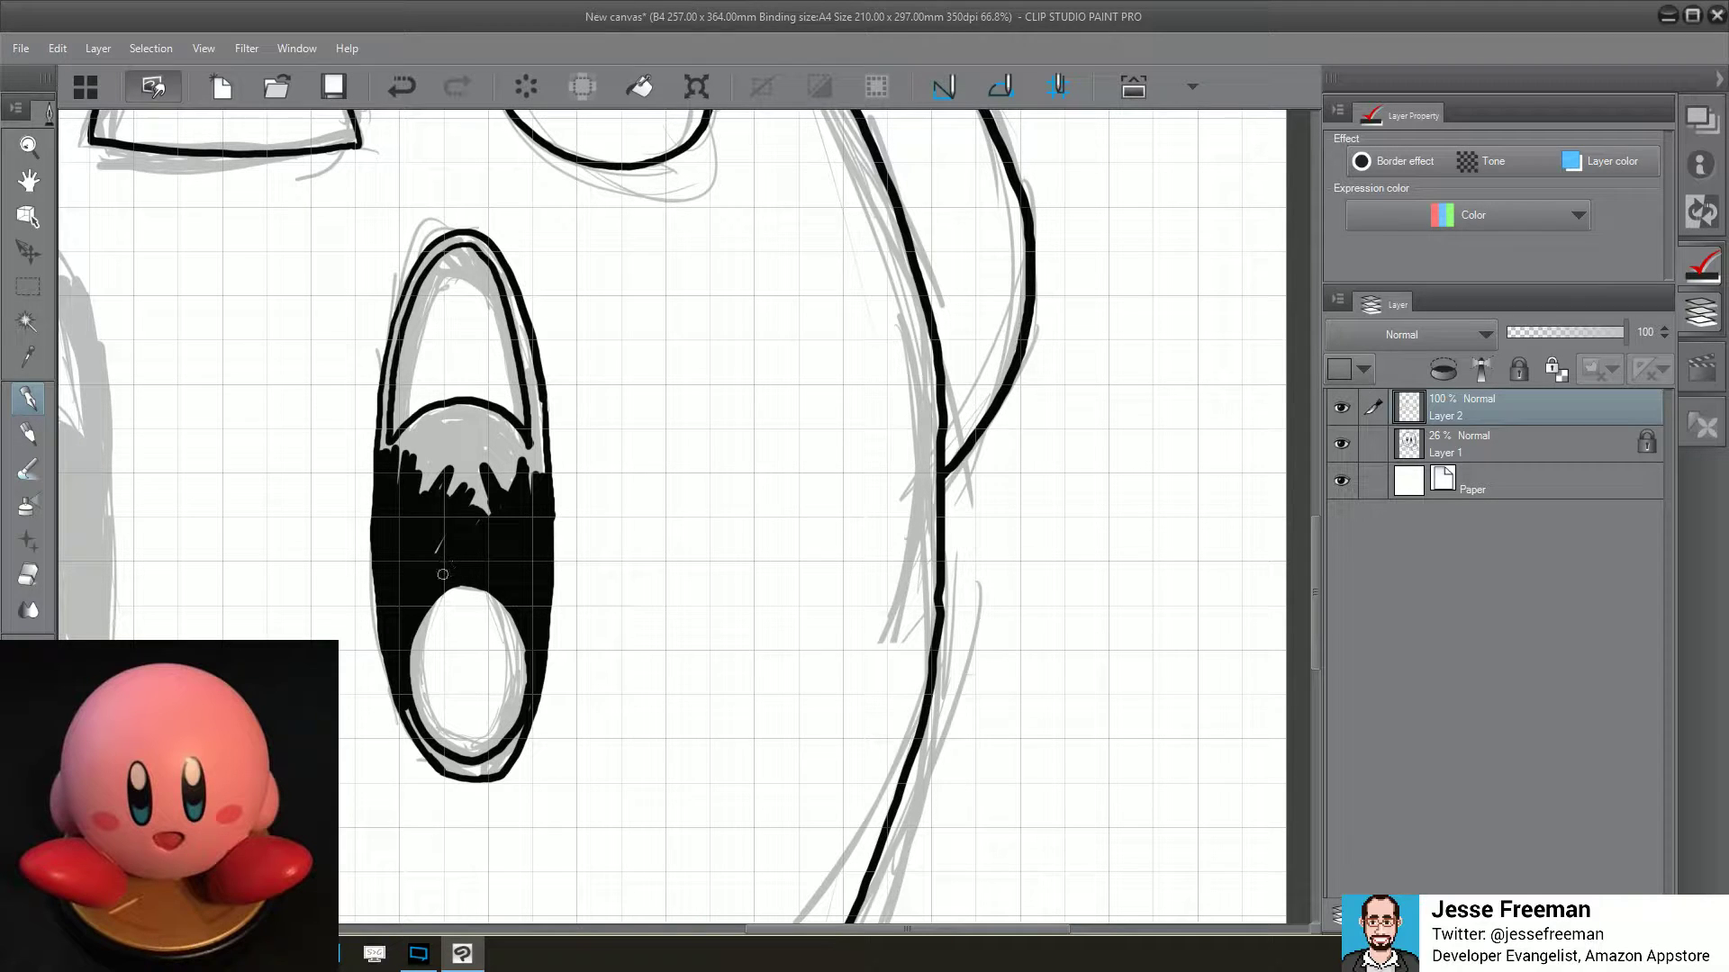
pyautogui.moveTo(472, 486)
pyautogui.mouseDown()
pyautogui.moveTo(481, 450)
pyautogui.moveTo(490, 504)
pyautogui.moveTo(509, 455)
pyautogui.moveTo(539, 486)
pyautogui.moveTo(540, 419)
pyautogui.moveTo(535, 441)
pyautogui.mouseUp()
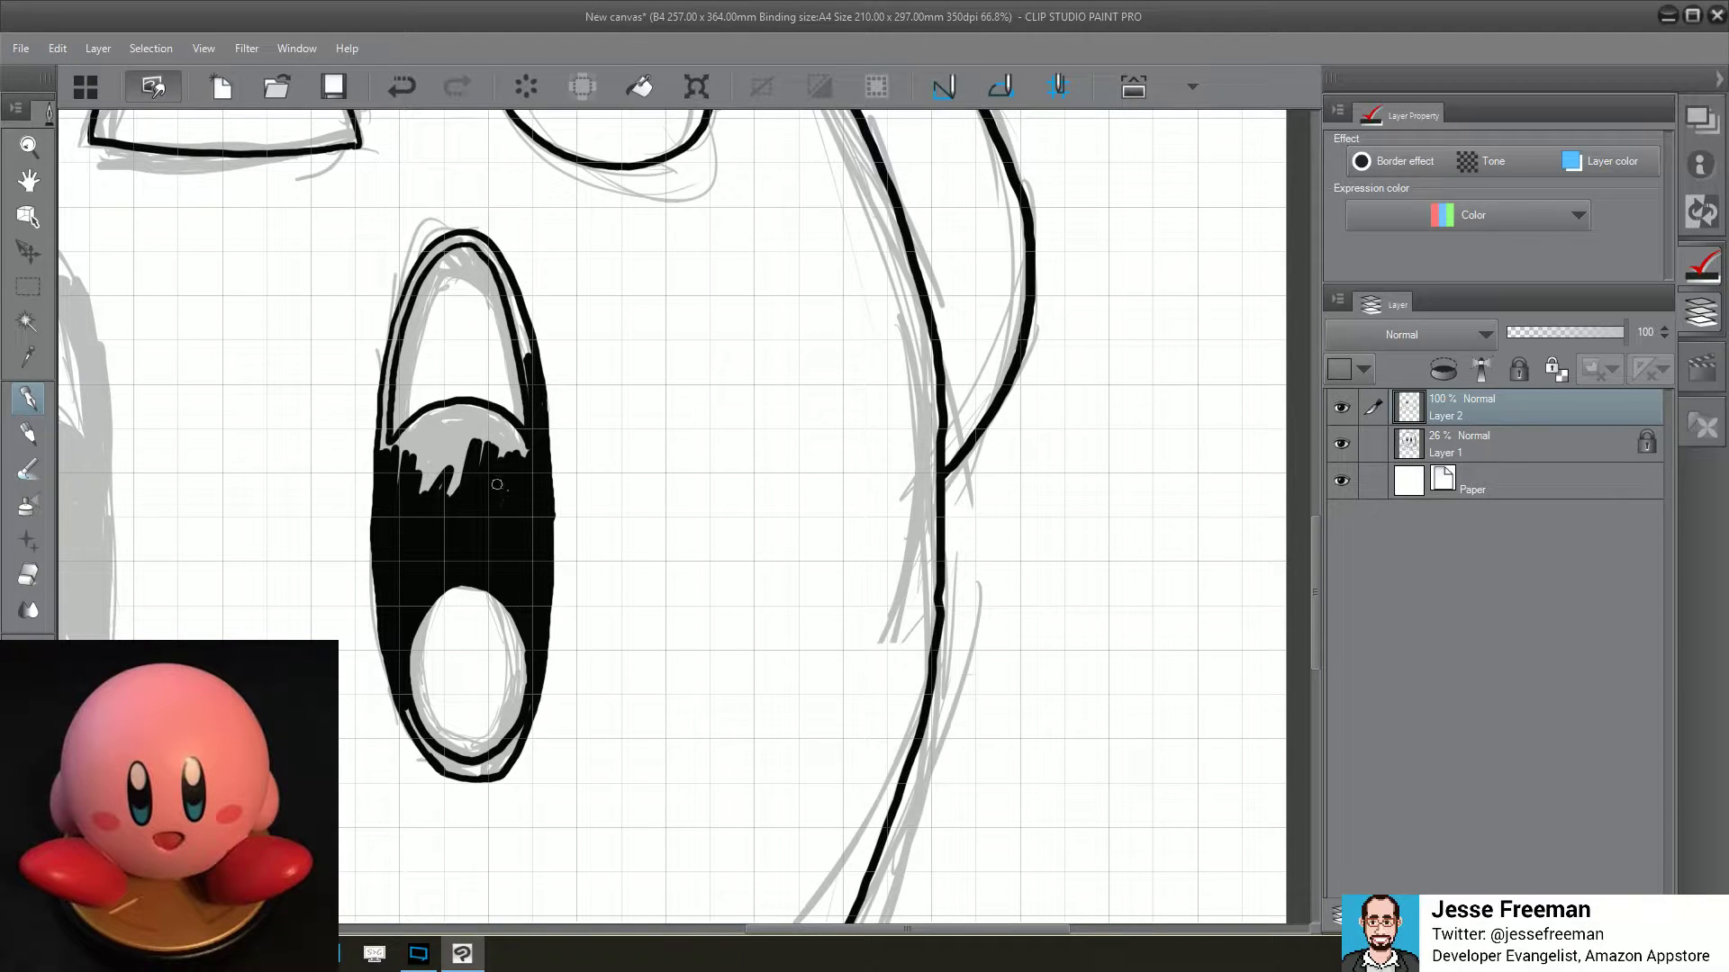
pyautogui.moveTo(493, 457)
pyautogui.mouseDown()
pyautogui.moveTo(513, 504)
pyautogui.moveTo(453, 464)
pyautogui.moveTo(415, 476)
pyautogui.moveTo(461, 428)
pyautogui.moveTo(518, 445)
pyautogui.moveTo(501, 420)
pyautogui.mouseUp()
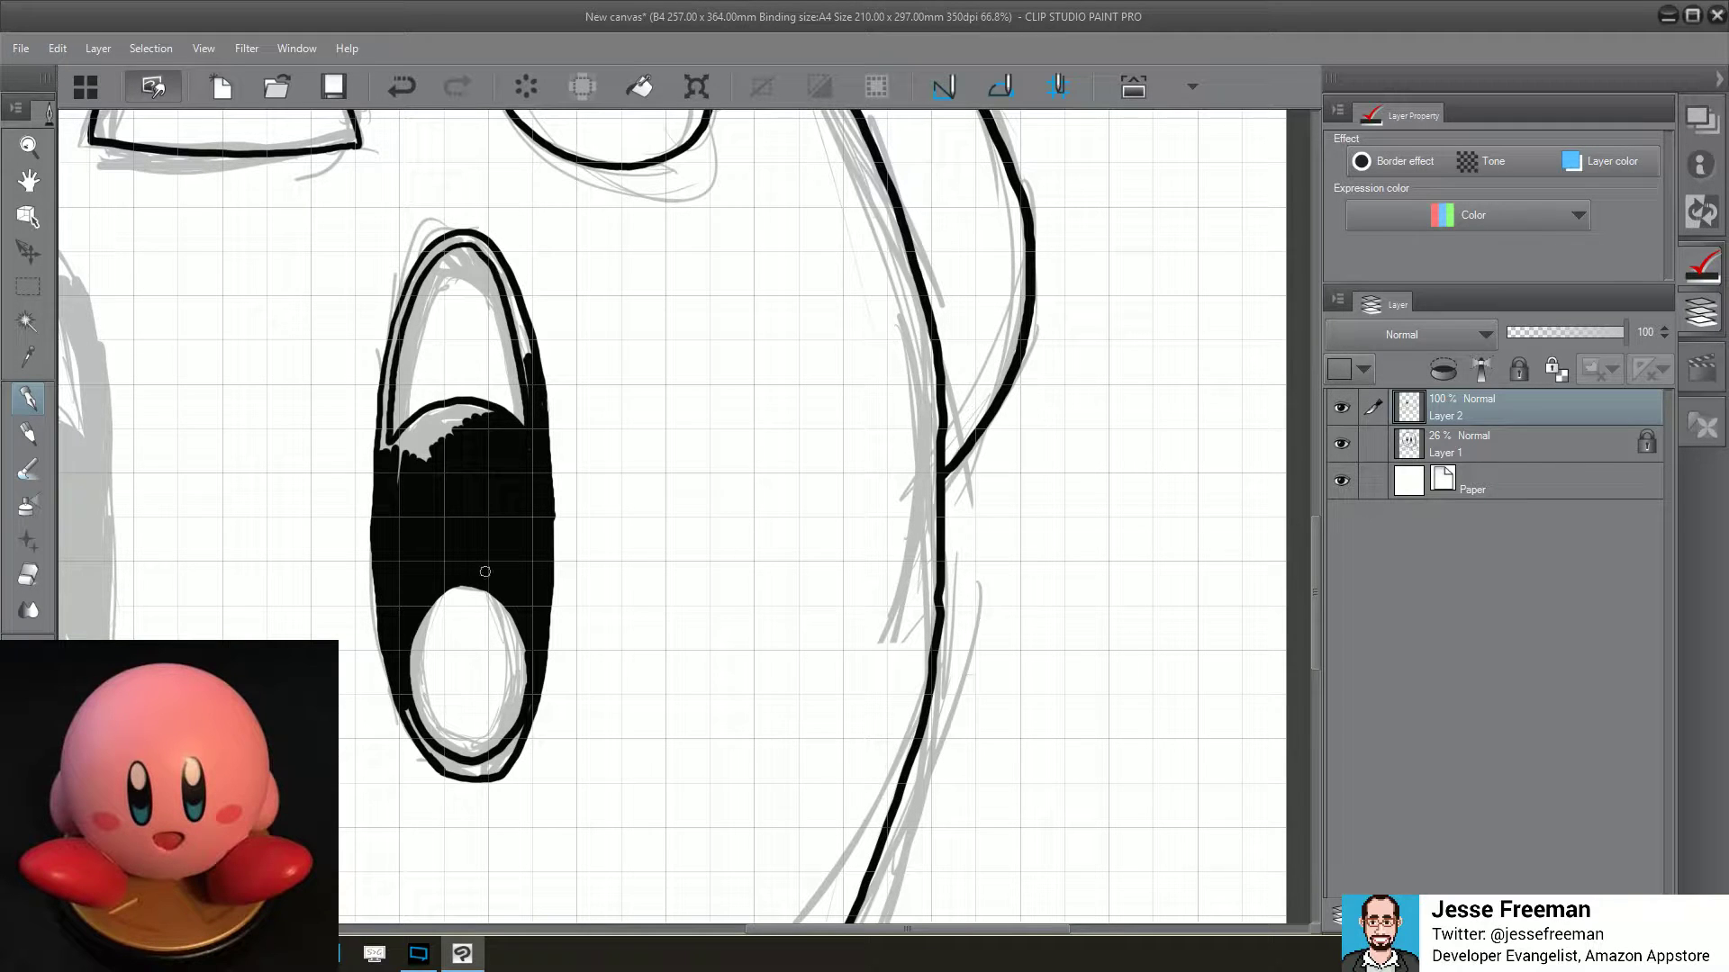
# Fill the gaps around the lower white oval and black out the grey strip atop the pupil
pyautogui.moveTo(509, 750)
pyautogui.mouseDown()
pyautogui.moveTo(500, 765)
pyautogui.moveTo(529, 705)
pyautogui.mouseUp()
pyautogui.moveTo(494, 766)
pyautogui.mouseDown()
pyautogui.moveTo(453, 772)
pyautogui.moveTo(405, 708)
pyautogui.mouseUp()
pyautogui.moveTo(452, 771)
pyautogui.mouseDown()
pyautogui.moveTo(493, 760)
pyautogui.moveTo(441, 741)
pyautogui.mouseUp()
pyautogui.moveTo(400, 477)
pyautogui.mouseDown()
pyautogui.moveTo(419, 423)
pyautogui.moveTo(446, 437)
pyautogui.moveTo(403, 484)
pyautogui.moveTo(480, 409)
pyautogui.moveTo(434, 412)
pyautogui.mouseUp()
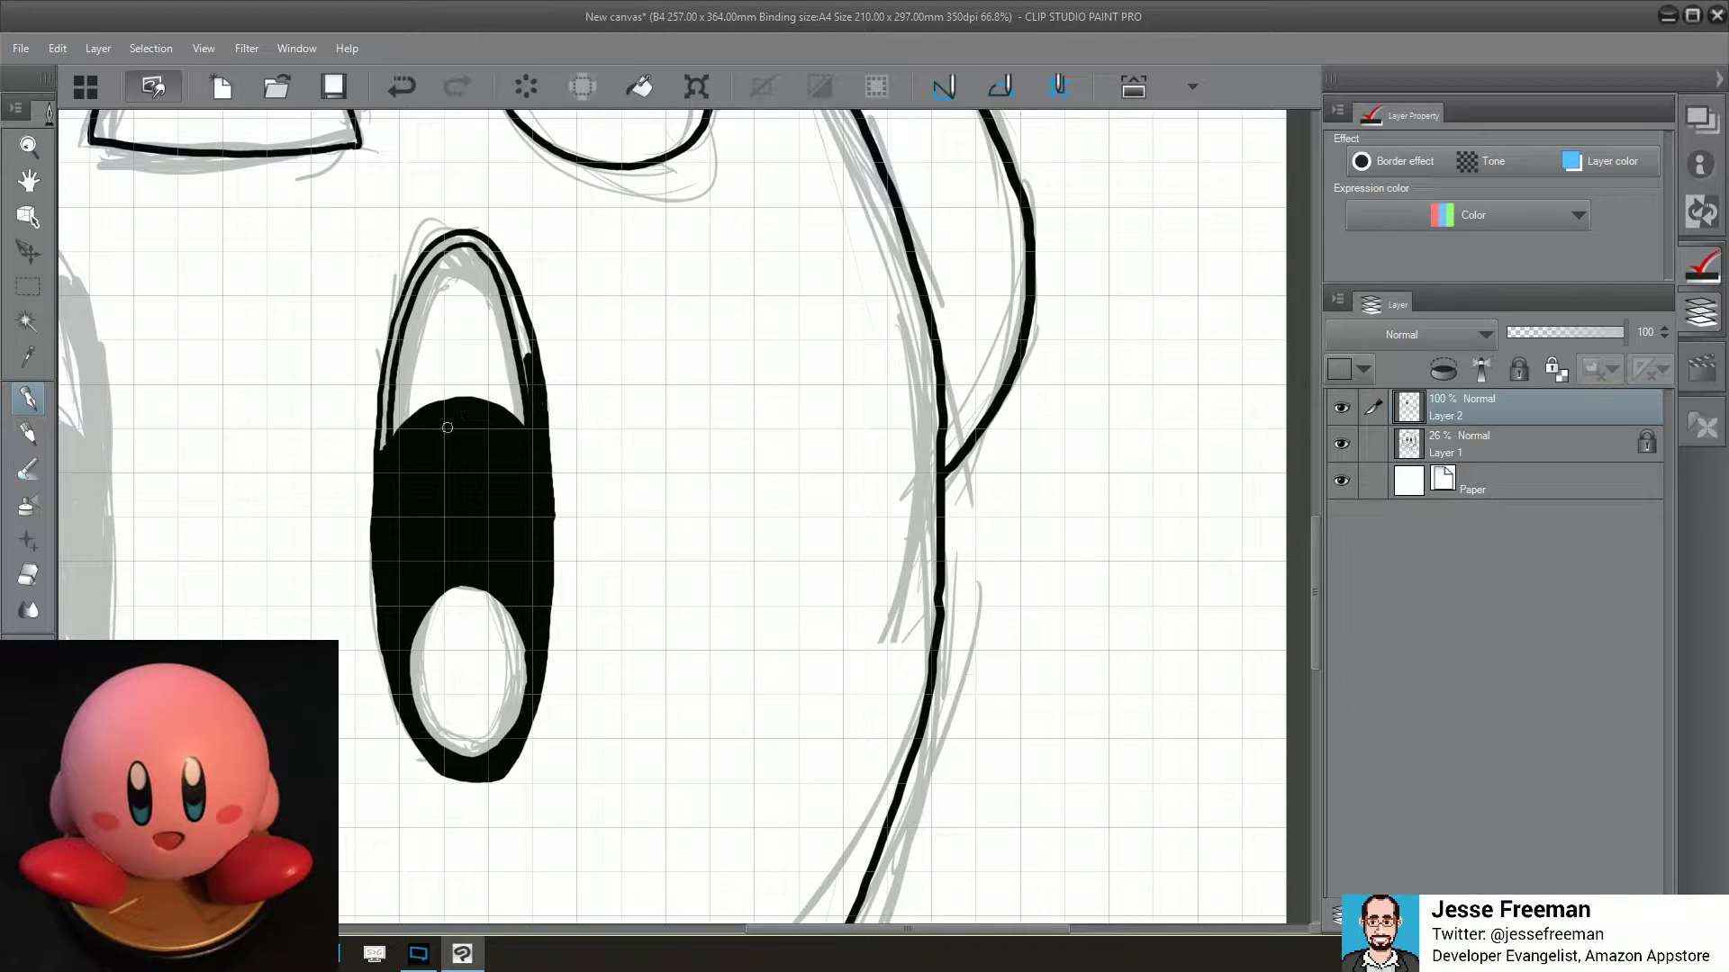
# Thicken the eye's left, right and upper outline
pyautogui.moveTo(399, 312); pyautogui.dragTo(382, 462)
pyautogui.moveTo(531, 371)
pyautogui.mouseDown()
pyautogui.moveTo(511, 304)
pyautogui.moveTo(527, 386)
pyautogui.mouseUp()
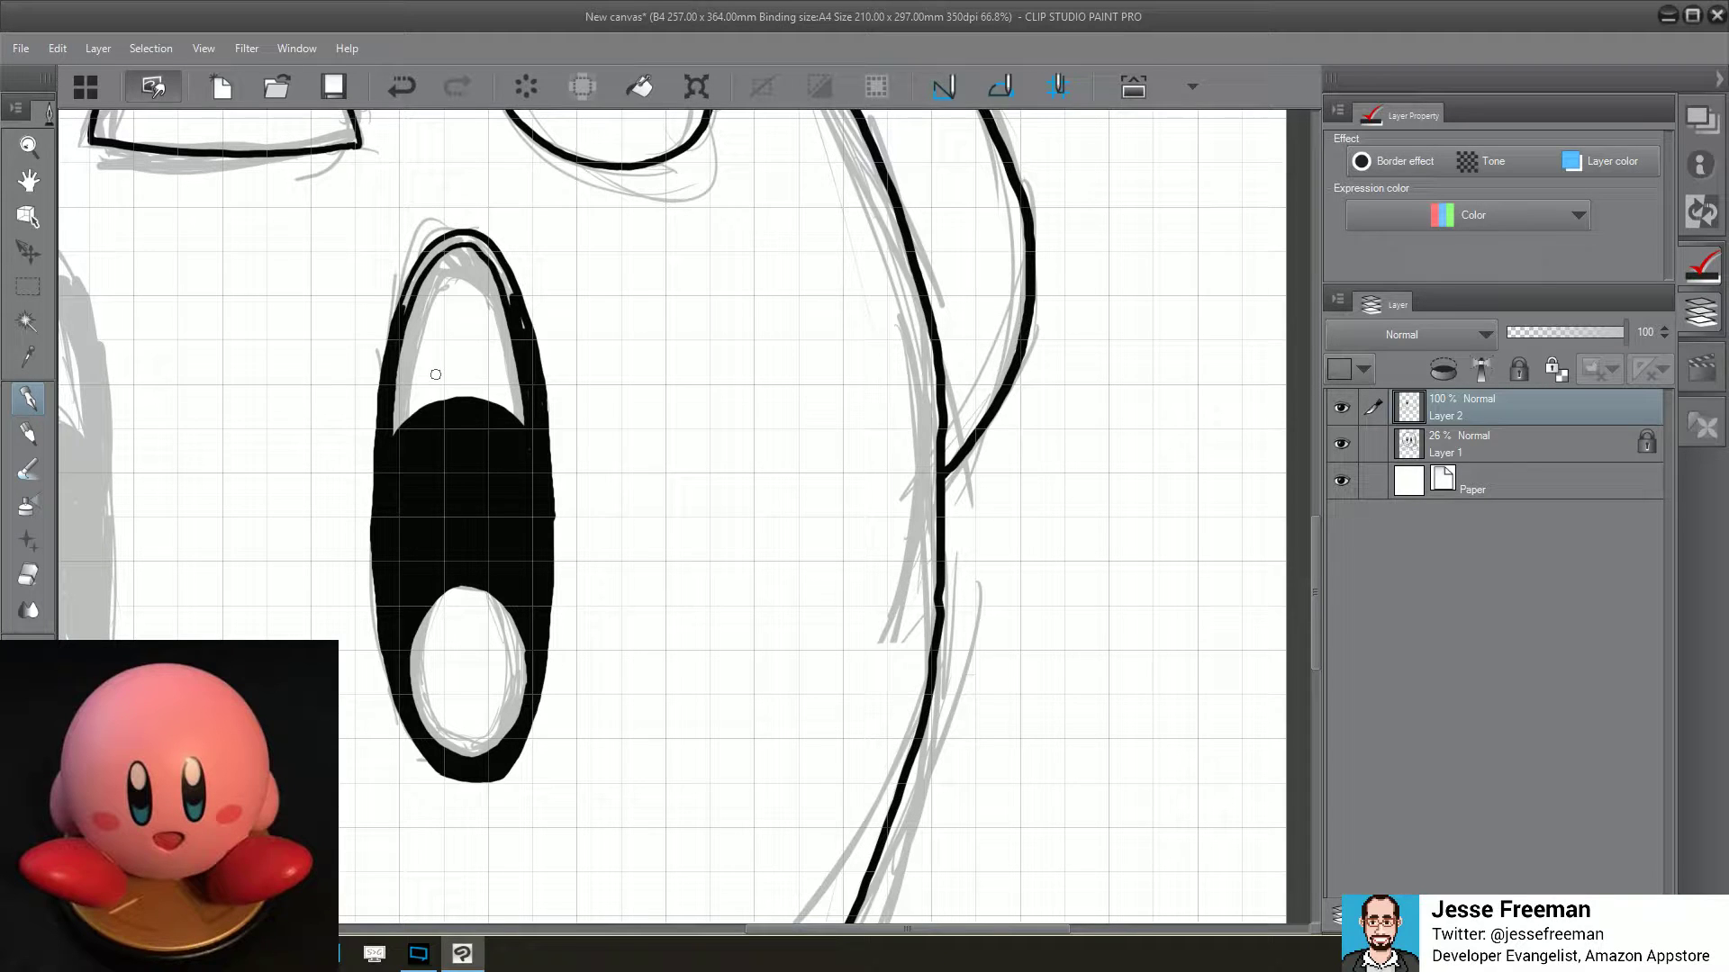
pyautogui.moveTo(482, 250); pyautogui.dragTo(518, 314)
pyautogui.moveTo(420, 268)
pyautogui.mouseDown()
pyautogui.moveTo(405, 305)
pyautogui.moveTo(421, 263)
pyautogui.moveTo(477, 245)
pyautogui.mouseUp()
# Ink the right eye's left, top and right outline, undoing a first stray stroke
pyautogui.hotkey('ctrl', '-')
pyautogui.hotkey('ctrl', '-')
pyautogui.hotkey('ctrl', '-')
pyautogui.hotkey('ctrl', '-')
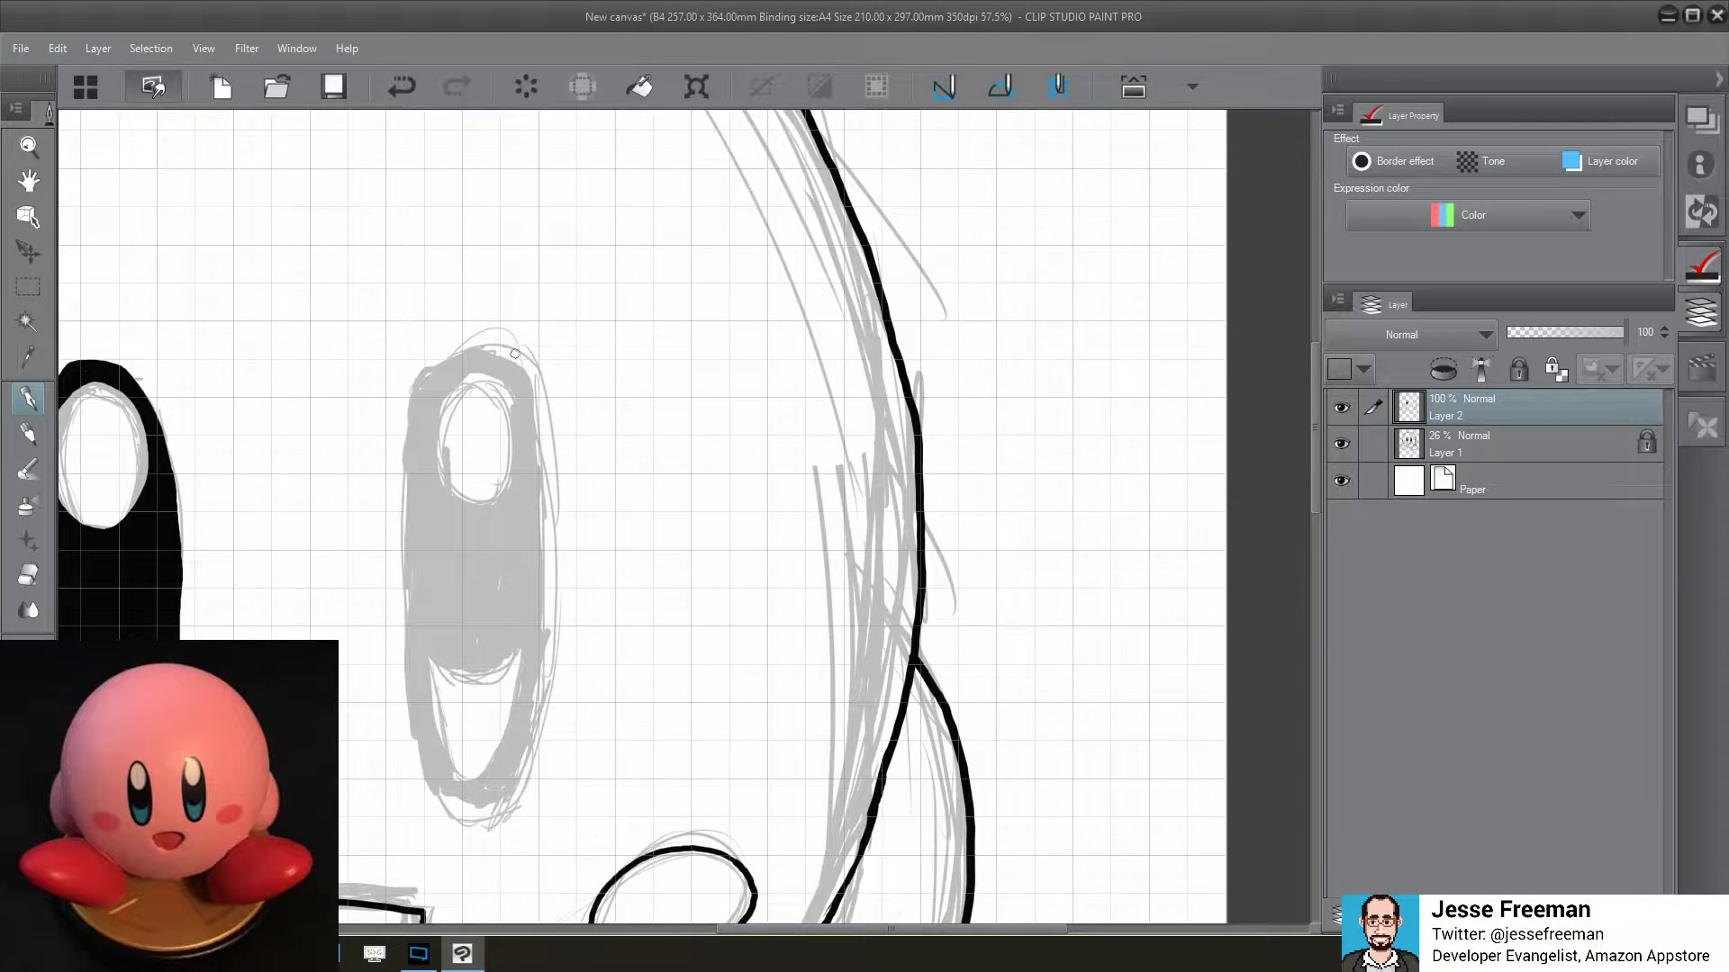
pyautogui.moveTo(515, 354)
pyautogui.mouseDown()
pyautogui.moveTo(465, 344)
pyautogui.moveTo(515, 354)
pyautogui.mouseUp()
pyautogui.click(403, 85)
pyautogui.scroll(2, 422, 312)
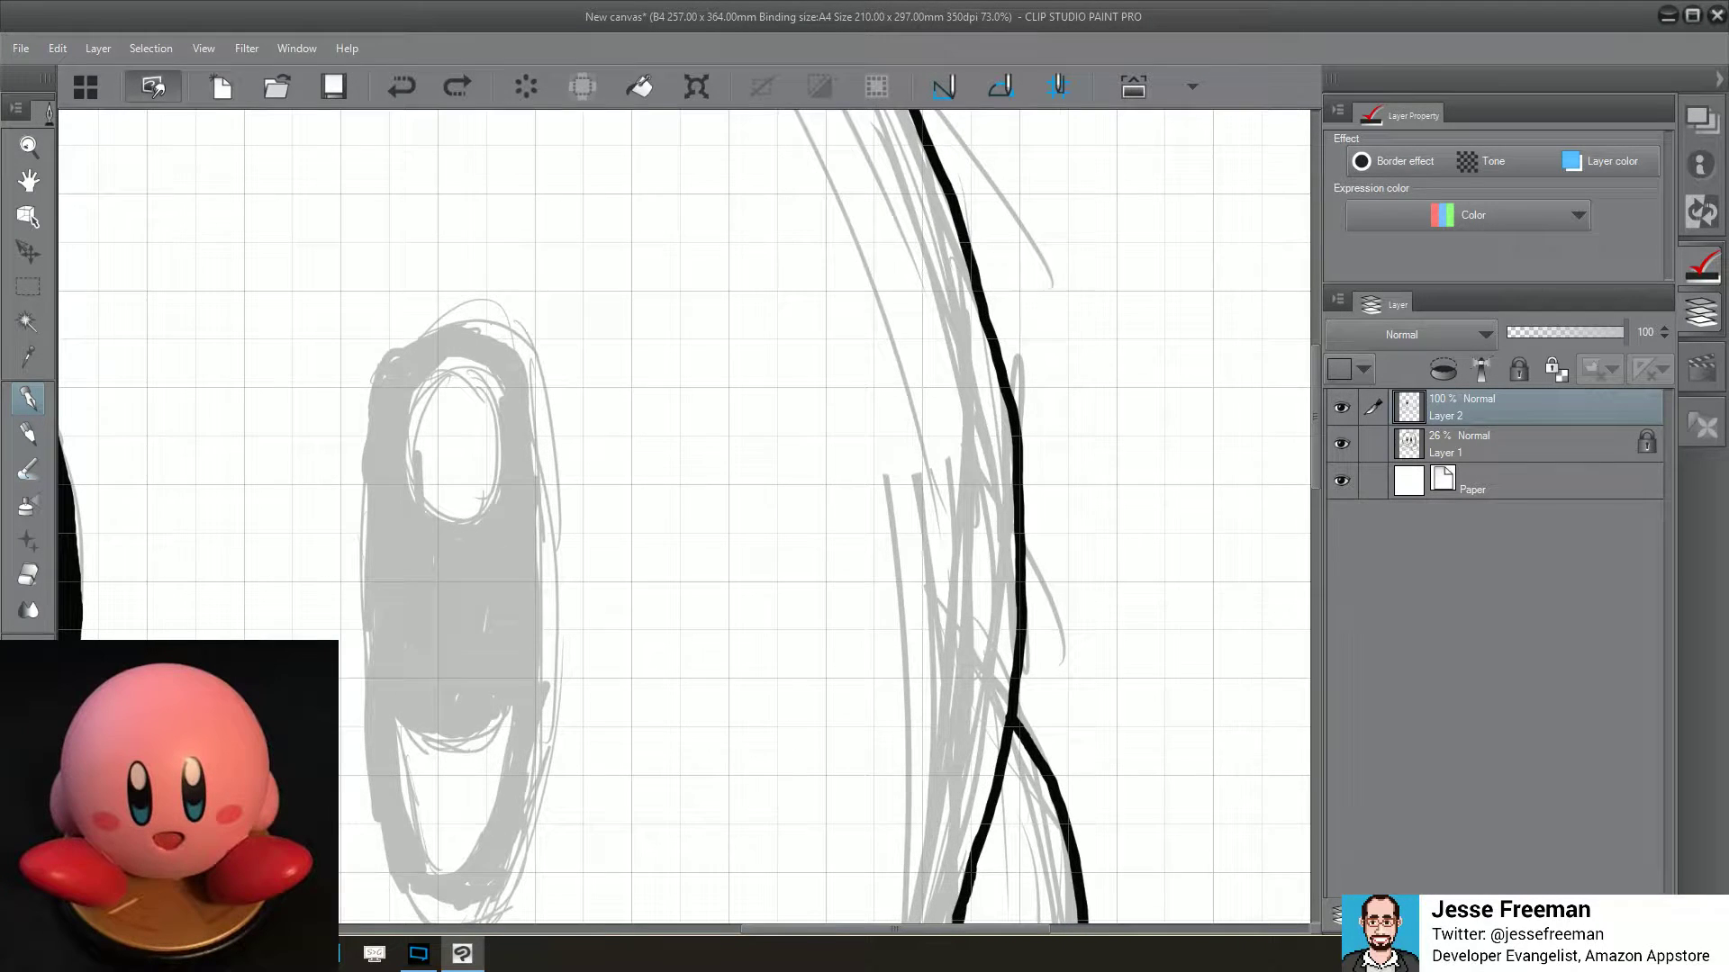
pyautogui.moveTo(461, 326)
pyautogui.mouseDown()
pyautogui.moveTo(402, 354)
pyautogui.moveTo(374, 405)
pyautogui.moveTo(368, 758)
pyautogui.moveTo(407, 873)
pyautogui.mouseUp()
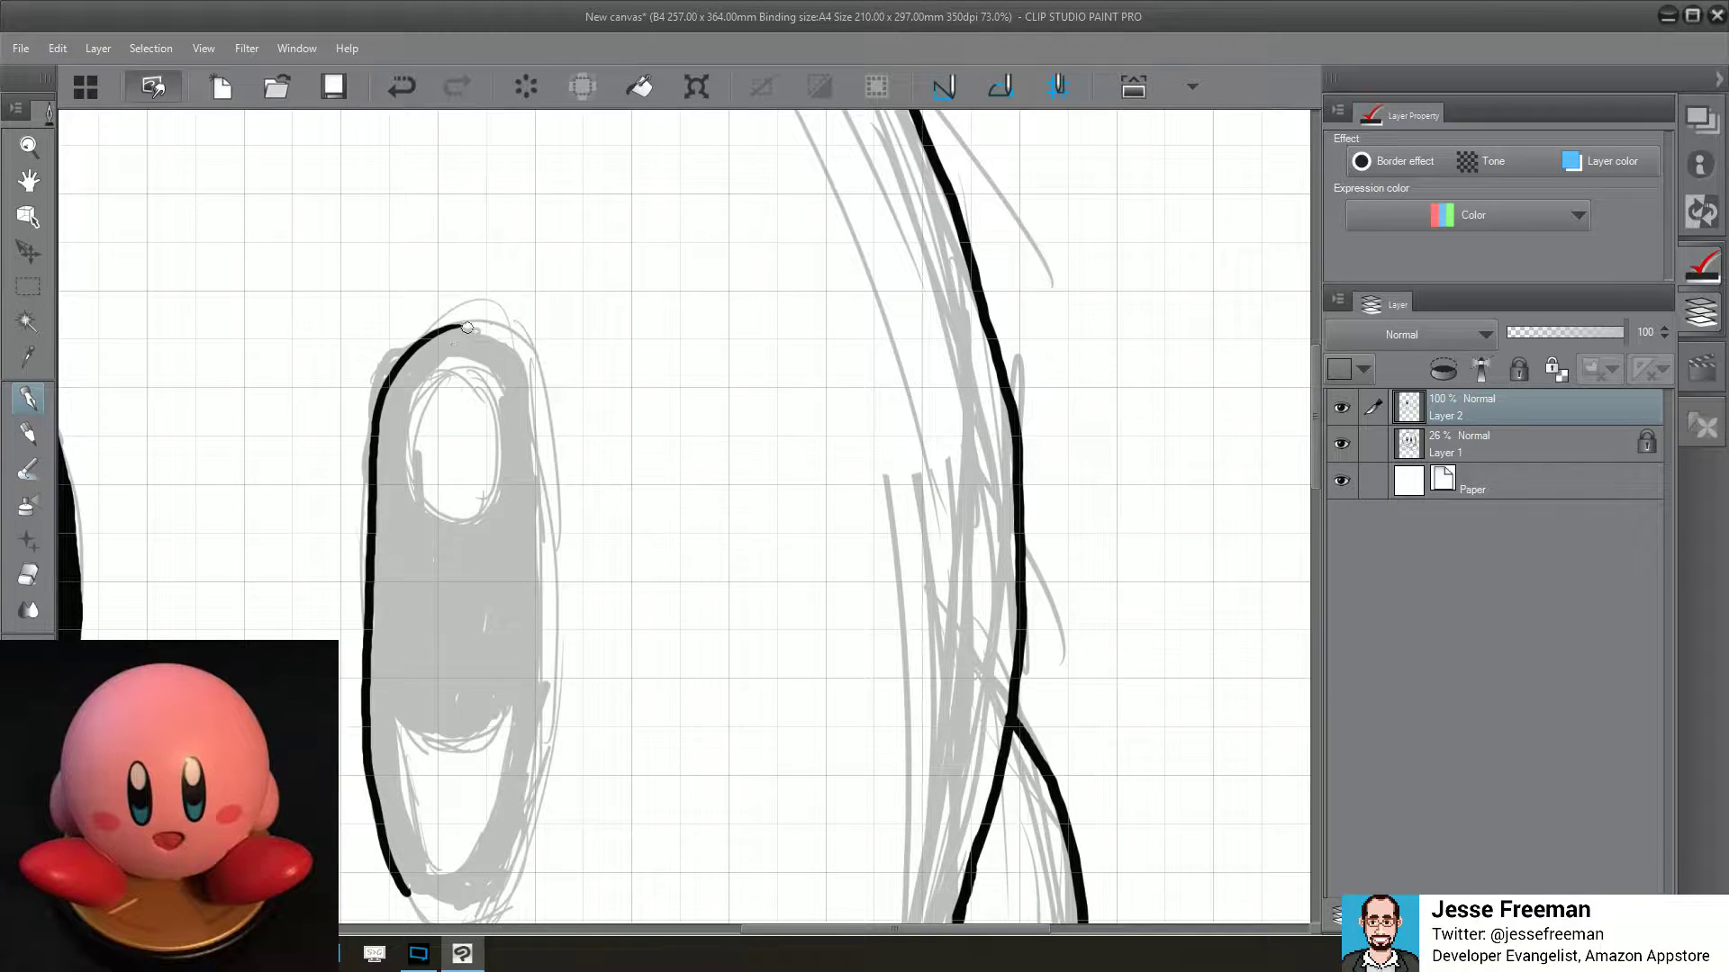
pyautogui.moveTo(452, 327)
pyautogui.mouseDown()
pyautogui.moveTo(525, 368)
pyautogui.moveTo(538, 533)
pyautogui.mouseUp()
pyautogui.moveTo(531, 439)
pyautogui.mouseDown()
pyautogui.moveTo(538, 707)
pyautogui.moveTo(500, 889)
pyautogui.moveTo(528, 532)
pyautogui.moveTo(450, 556)
pyautogui.moveTo(481, 567)
pyautogui.moveTo(541, 529)
pyautogui.mouseUp()
# Thicken the eye's inner edges and draw the curve bounding its lower highlight
pyautogui.moveTo(407, 353)
pyautogui.mouseDown()
pyautogui.moveTo(425, 483)
pyautogui.moveTo(477, 557)
pyautogui.moveTo(531, 531)
pyautogui.moveTo(553, 442)
pyautogui.mouseUp()
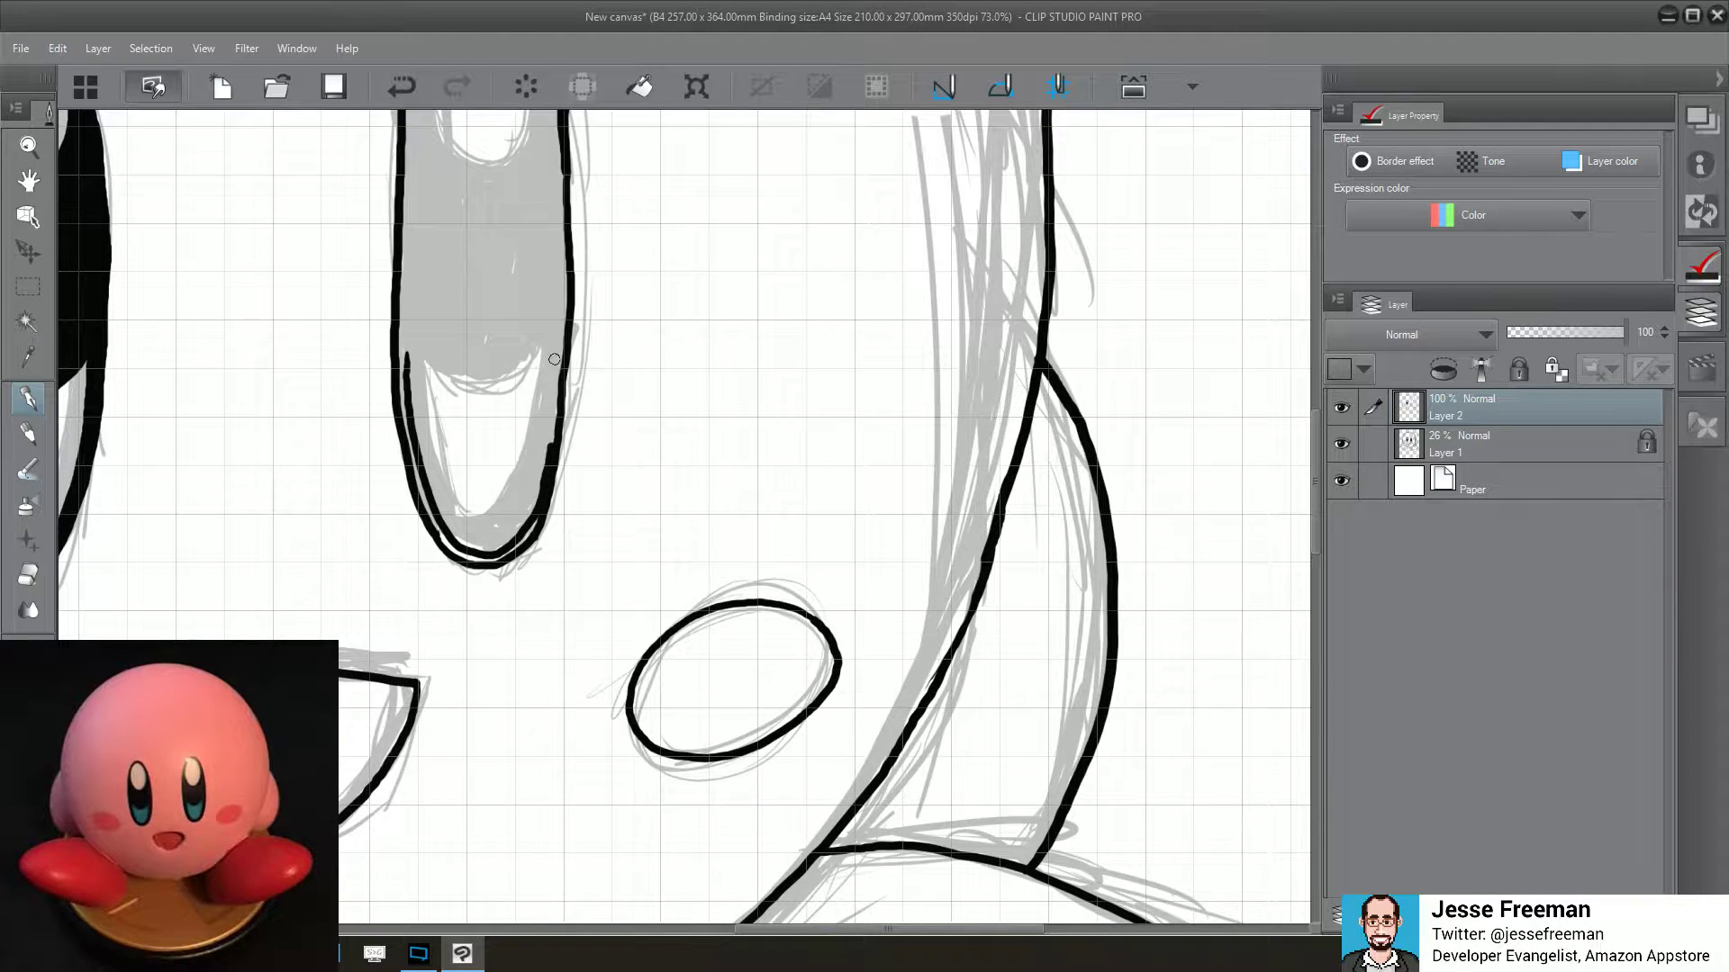
pyautogui.moveTo(556, 350)
pyautogui.mouseDown()
pyautogui.moveTo(535, 441)
pyautogui.moveTo(719, 503)
pyautogui.mouseUp()
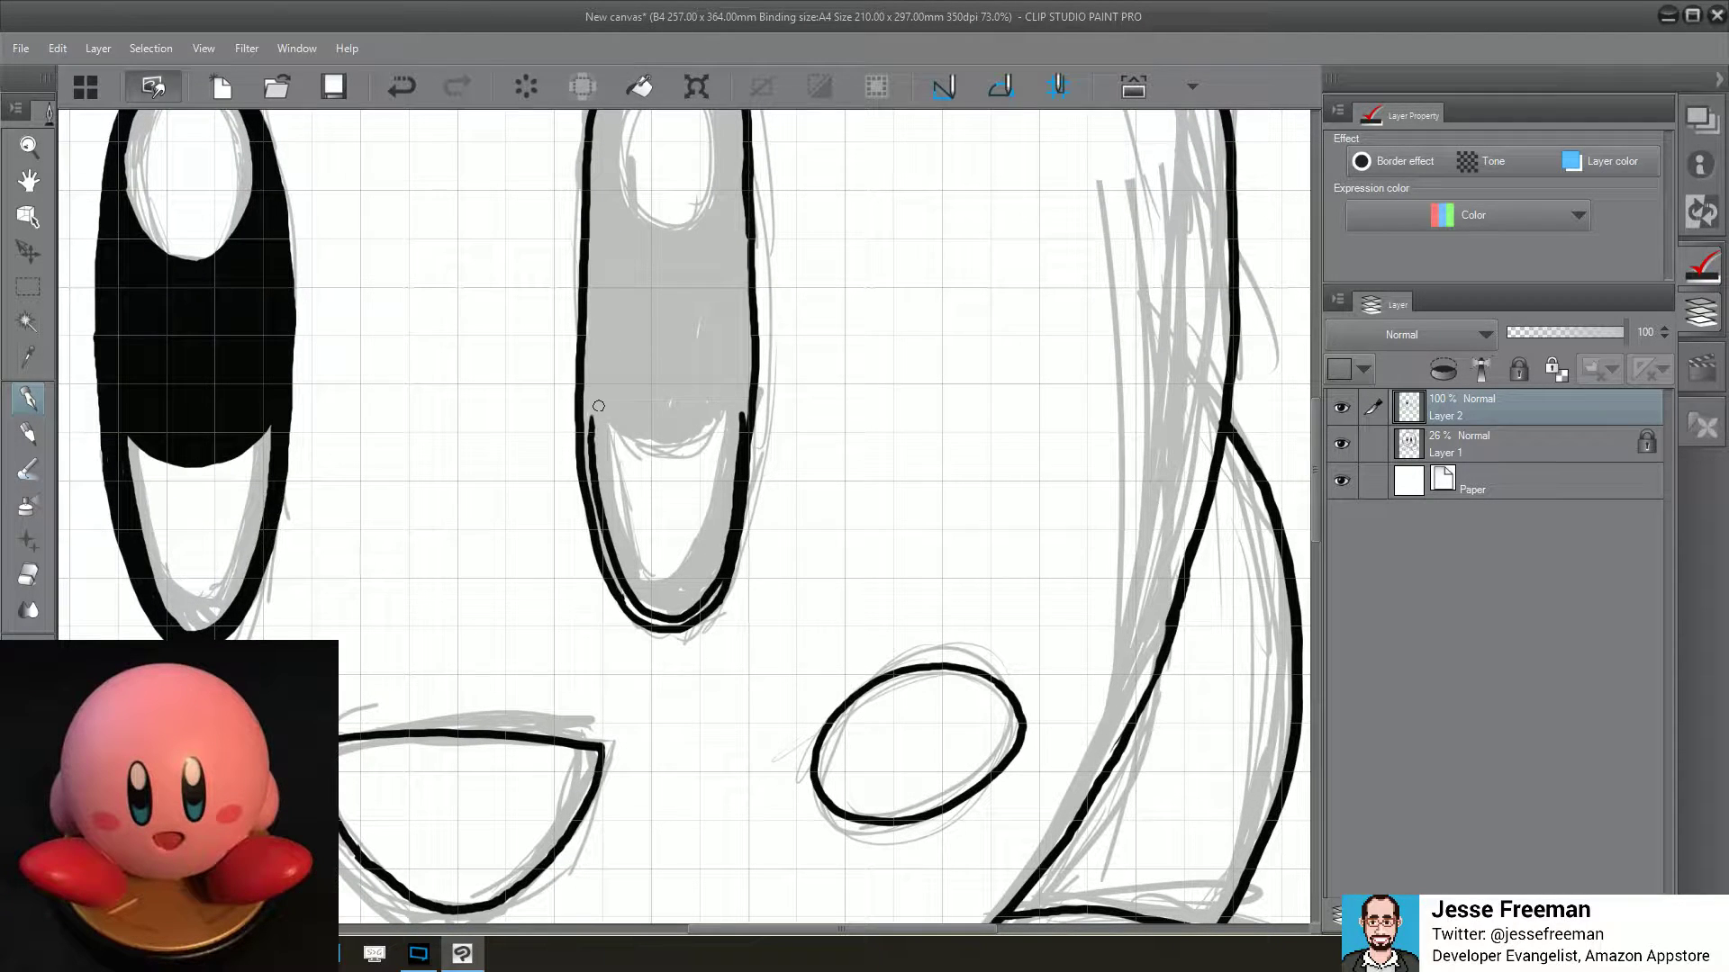
pyautogui.moveTo(590, 402)
pyautogui.mouseDown()
pyautogui.moveTo(653, 446)
pyautogui.moveTo(747, 409)
pyautogui.moveTo(744, 390)
pyautogui.mouseUp()
pyautogui.moveTo(594, 410)
pyautogui.mouseDown()
pyautogui.moveTo(595, 520)
pyautogui.moveTo(659, 630)
pyautogui.mouseUp()
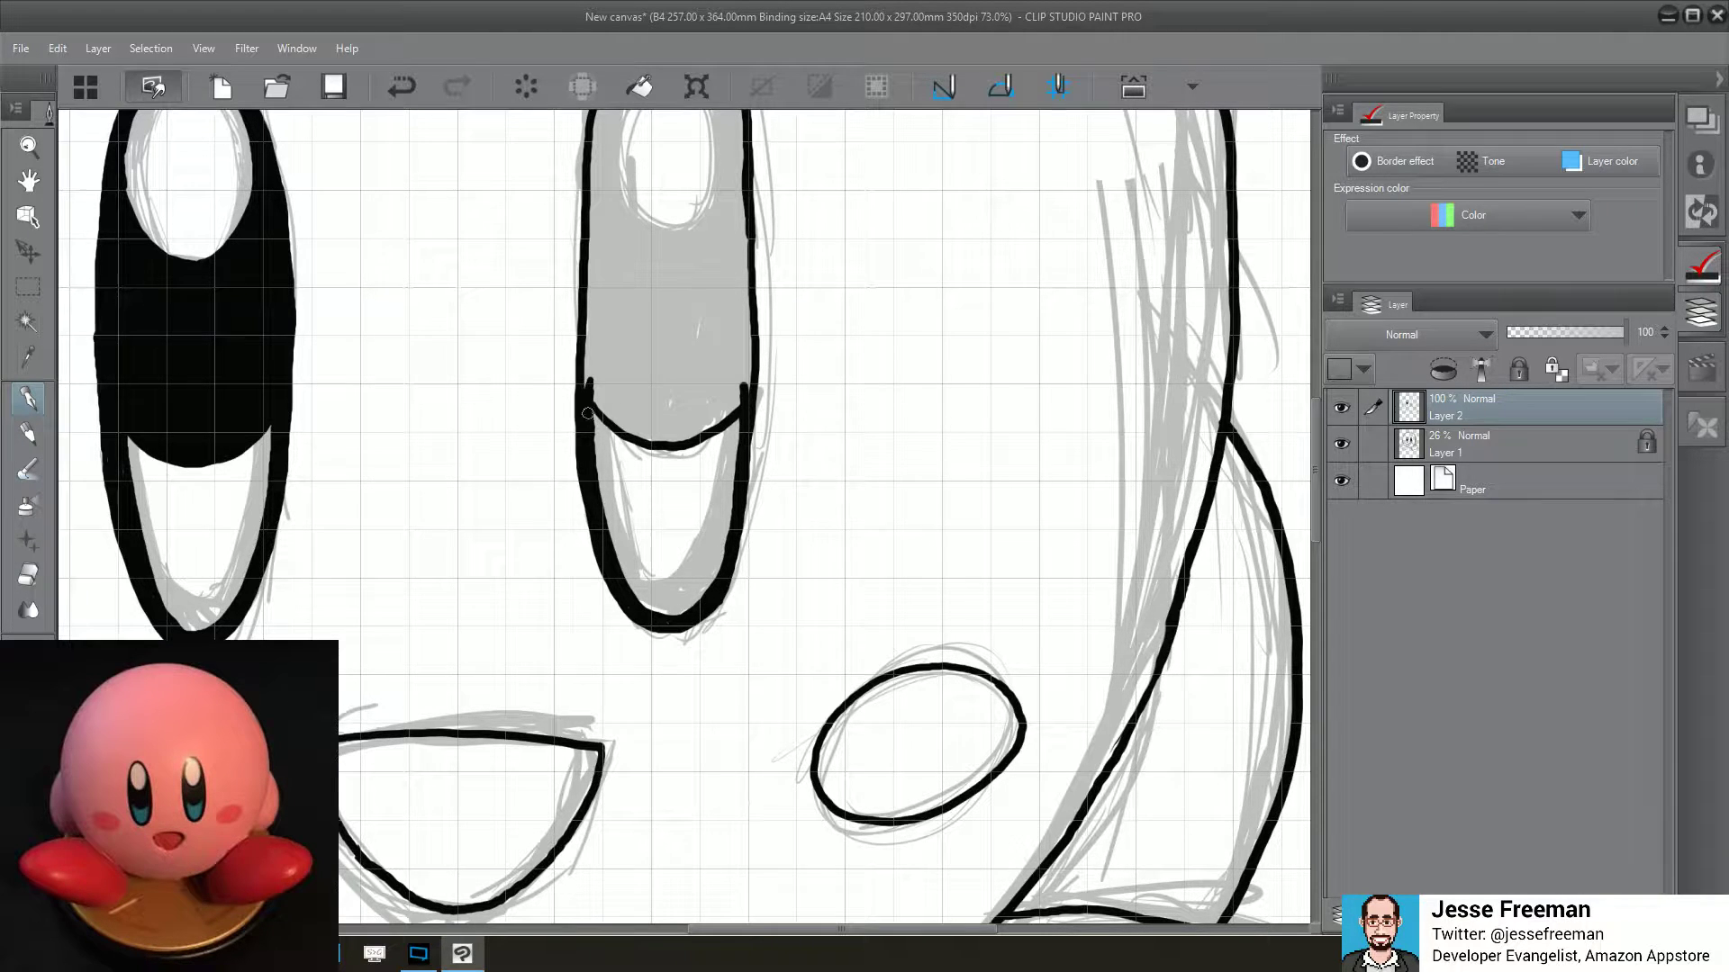
# Fill the right eye's pupil solid black around its highlights and thicken the top outline
pyautogui.moveTo(585, 431)
pyautogui.mouseDown()
pyautogui.moveTo(591, 360)
pyautogui.moveTo(614, 369)
pyautogui.moveTo(601, 385)
pyautogui.moveTo(633, 425)
pyautogui.moveTo(610, 363)
pyautogui.moveTo(653, 340)
pyautogui.moveTo(679, 378)
pyautogui.moveTo(702, 360)
pyautogui.moveTo(720, 382)
pyautogui.moveTo(746, 342)
pyautogui.moveTo(734, 324)
pyautogui.moveTo(720, 386)
pyautogui.moveTo(700, 376)
pyautogui.moveTo(666, 405)
pyautogui.moveTo(719, 419)
pyautogui.moveTo(648, 410)
pyautogui.moveTo(625, 426)
pyautogui.moveTo(675, 437)
pyautogui.moveTo(714, 416)
pyautogui.mouseUp()
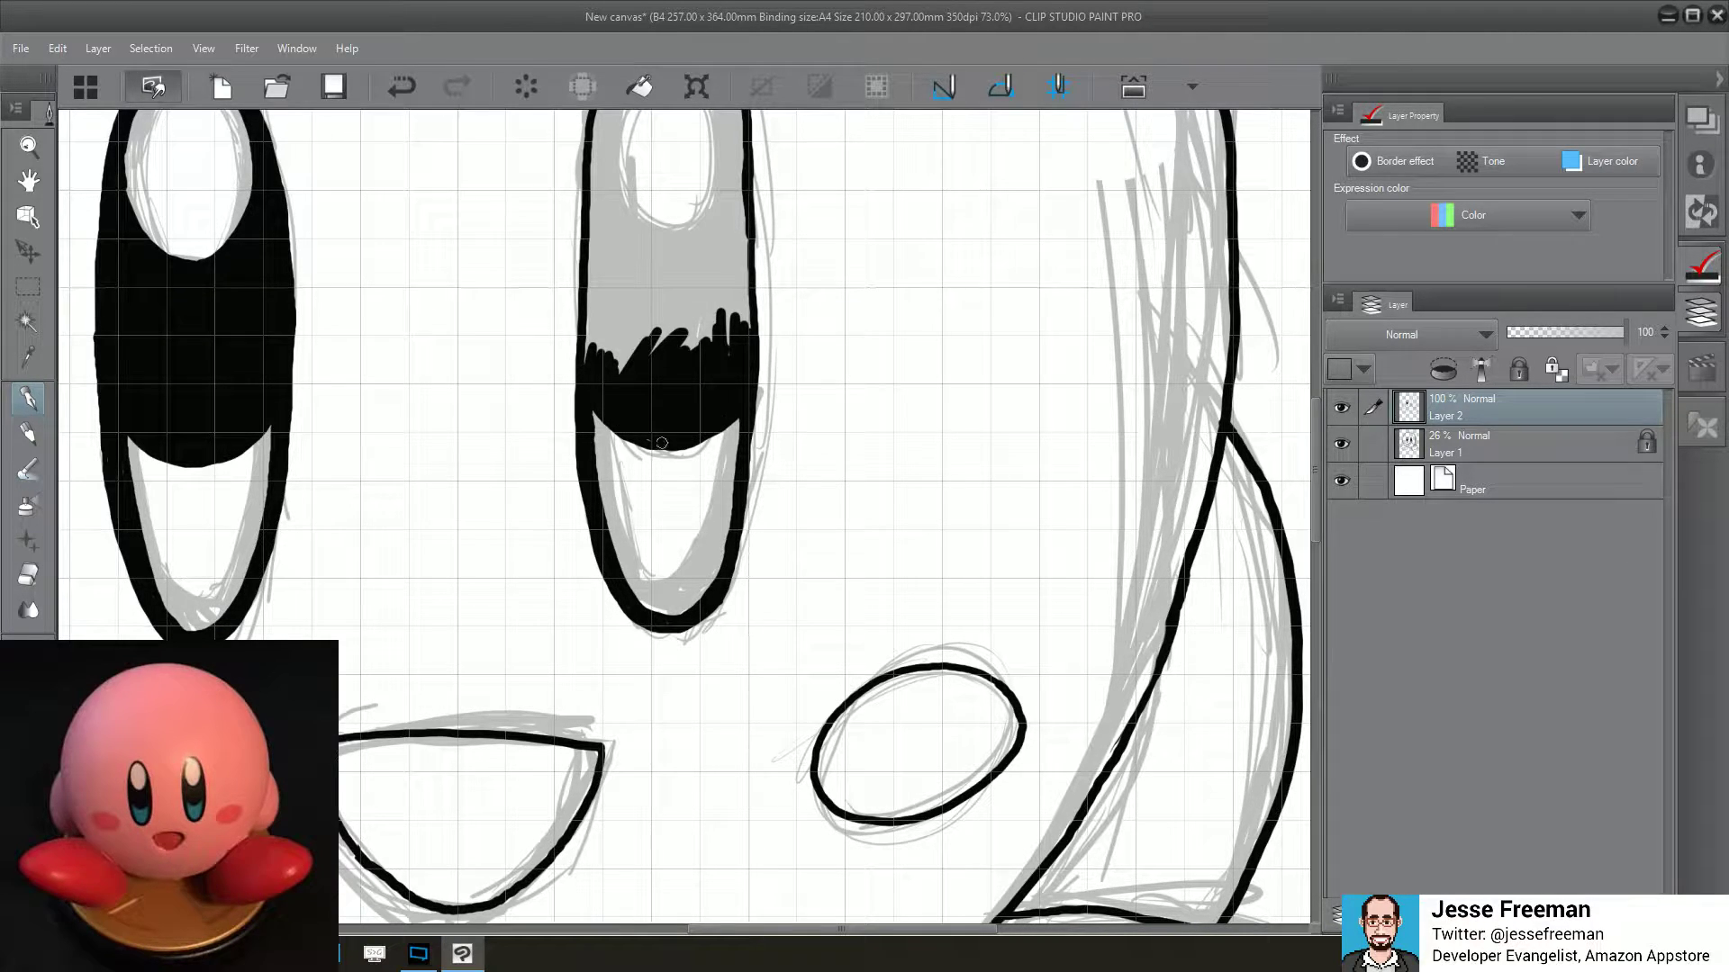
pyautogui.moveTo(715, 342)
pyautogui.mouseDown()
pyautogui.moveTo(752, 254)
pyautogui.moveTo(715, 260)
pyautogui.moveTo(691, 347)
pyautogui.moveTo(650, 324)
pyautogui.moveTo(636, 371)
pyautogui.moveTo(616, 298)
pyautogui.moveTo(618, 364)
pyautogui.moveTo(598, 257)
pyautogui.moveTo(589, 358)
pyautogui.mouseUp()
pyautogui.moveTo(612, 261)
pyautogui.mouseDown()
pyautogui.moveTo(630, 360)
pyautogui.moveTo(652, 270)
pyautogui.moveTo(676, 265)
pyautogui.moveTo(671, 302)
pyautogui.mouseUp()
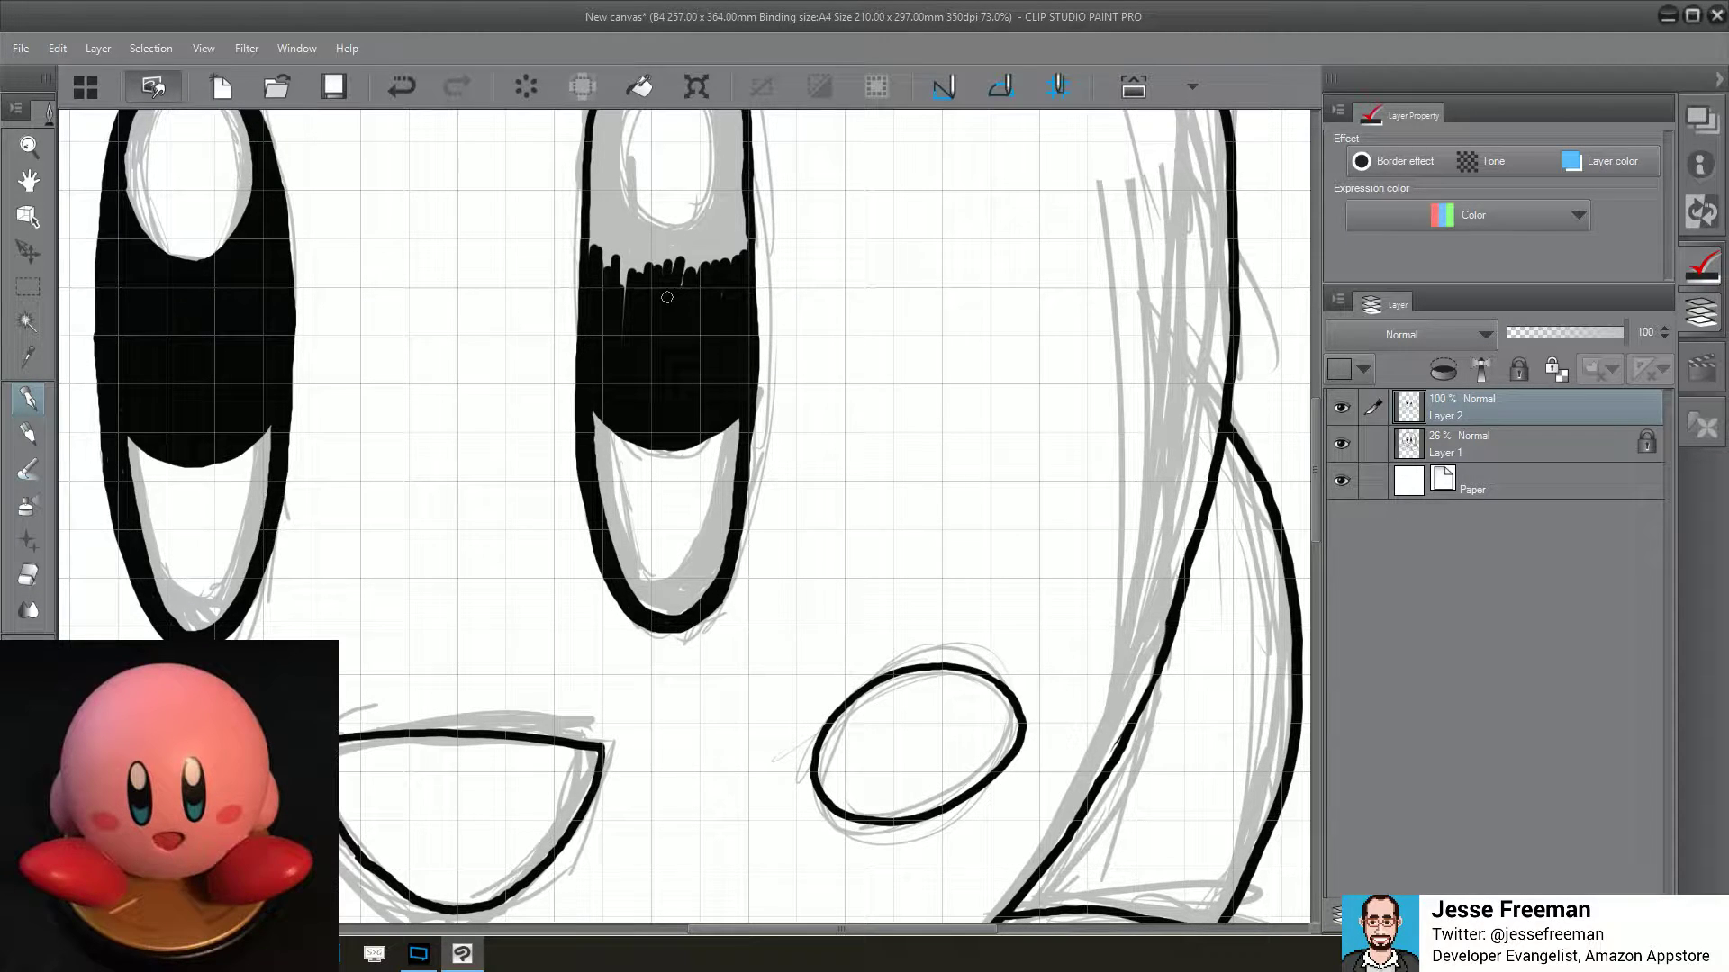
pyautogui.scroll(3, 666, 297)
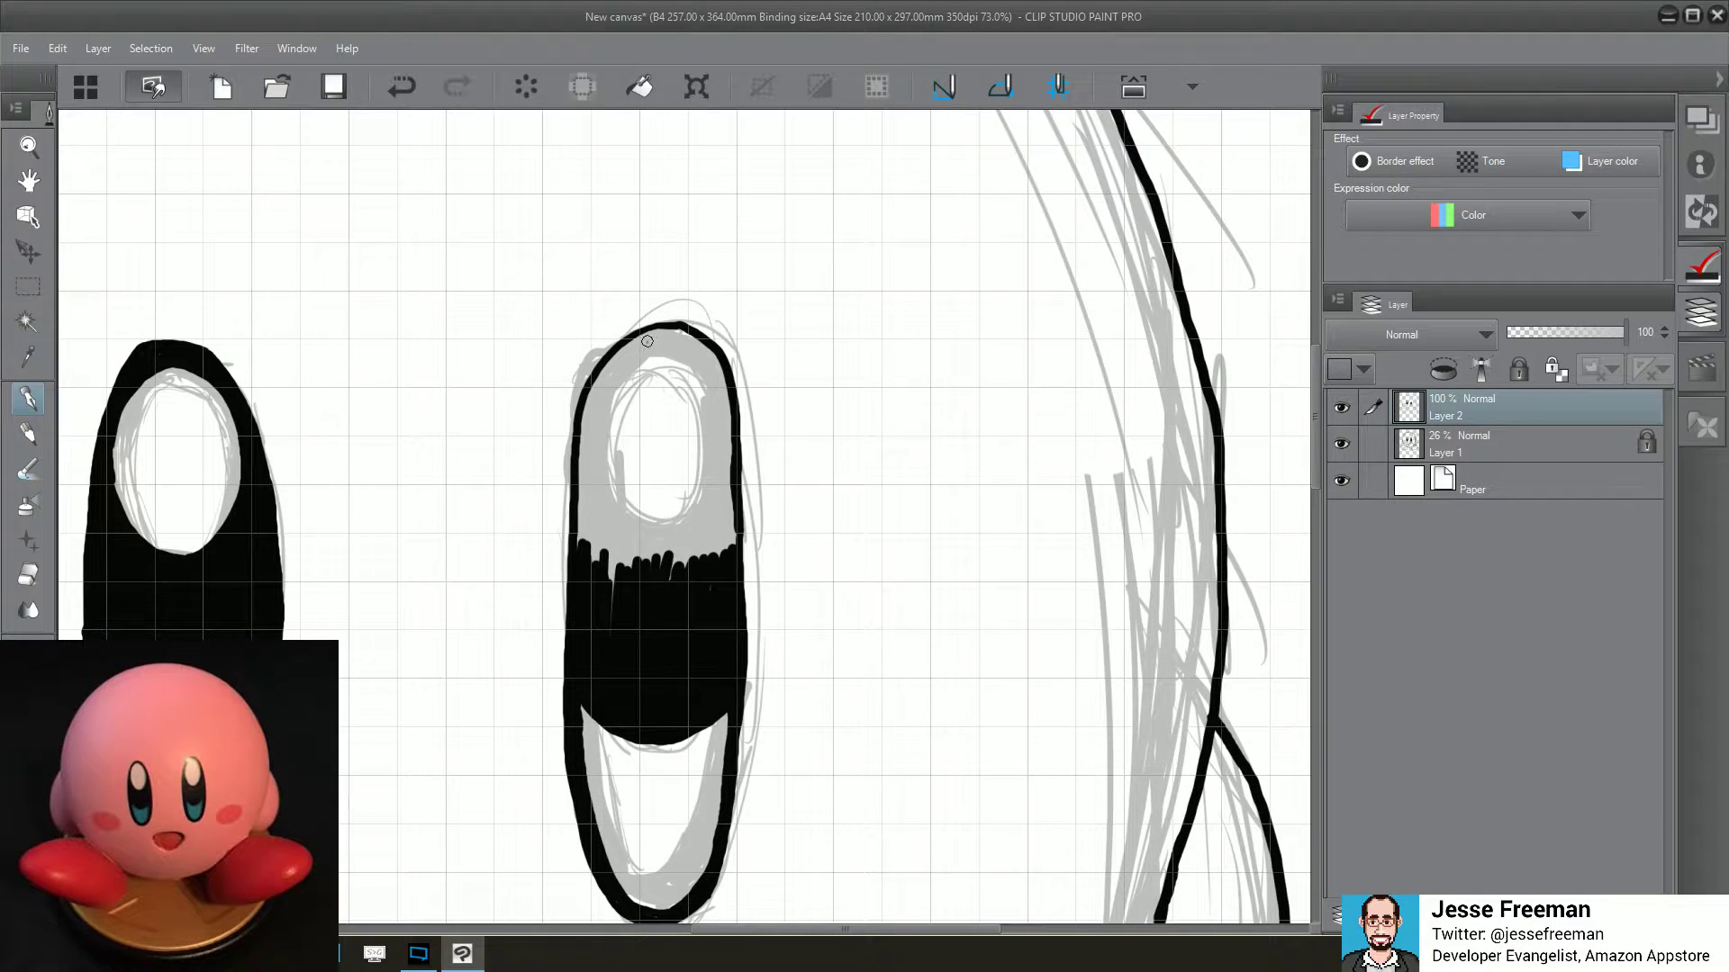
pyautogui.moveTo(648, 341)
pyautogui.mouseDown()
pyautogui.moveTo(607, 371)
pyautogui.moveTo(586, 425)
pyautogui.moveTo(604, 508)
pyautogui.moveTo(653, 533)
pyautogui.moveTo(702, 514)
pyautogui.moveTo(730, 474)
pyautogui.moveTo(734, 404)
pyautogui.moveTo(707, 350)
pyautogui.moveTo(661, 337)
pyautogui.moveTo(640, 343)
pyautogui.moveTo(703, 357)
pyautogui.moveTo(729, 422)
pyautogui.moveTo(720, 560)
pyautogui.moveTo(731, 506)
pyautogui.mouseUp()
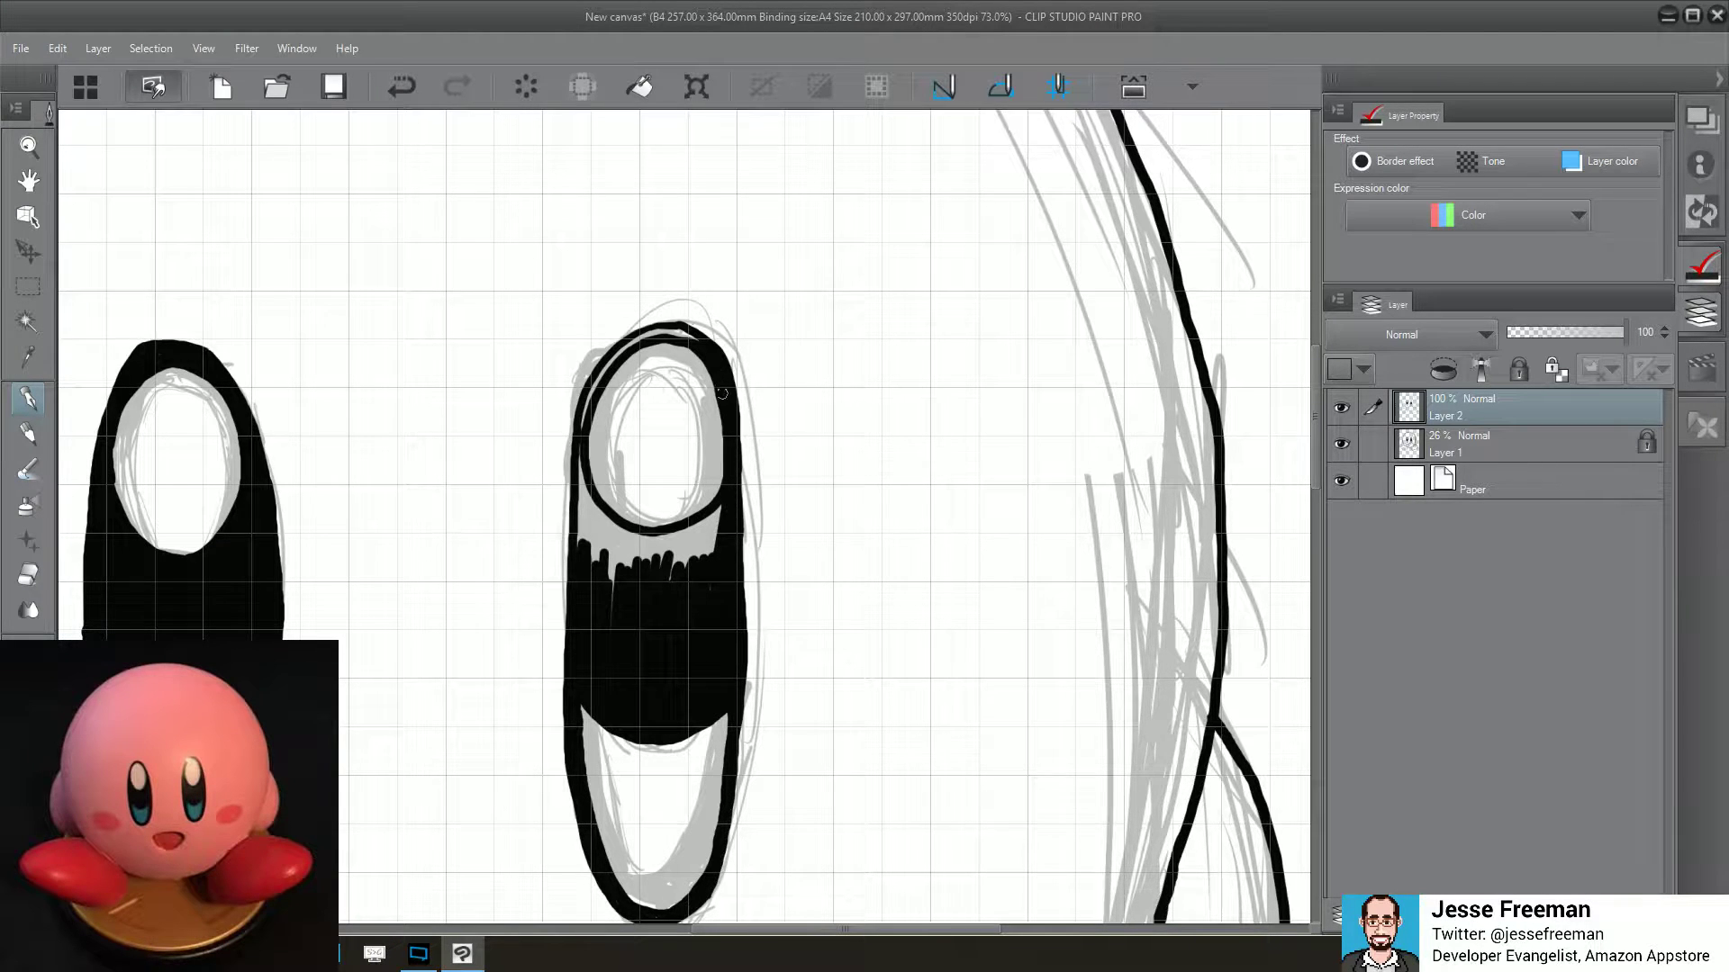
pyautogui.moveTo(701, 348)
pyautogui.mouseDown()
pyautogui.moveTo(641, 331)
pyautogui.moveTo(596, 380)
pyautogui.moveTo(576, 472)
pyautogui.moveTo(587, 568)
pyautogui.moveTo(588, 521)
pyautogui.moveTo(578, 541)
pyautogui.moveTo(595, 491)
pyautogui.moveTo(617, 587)
pyautogui.moveTo(596, 564)
pyautogui.moveTo(630, 531)
pyautogui.moveTo(594, 515)
pyautogui.moveTo(608, 537)
pyautogui.mouseUp()
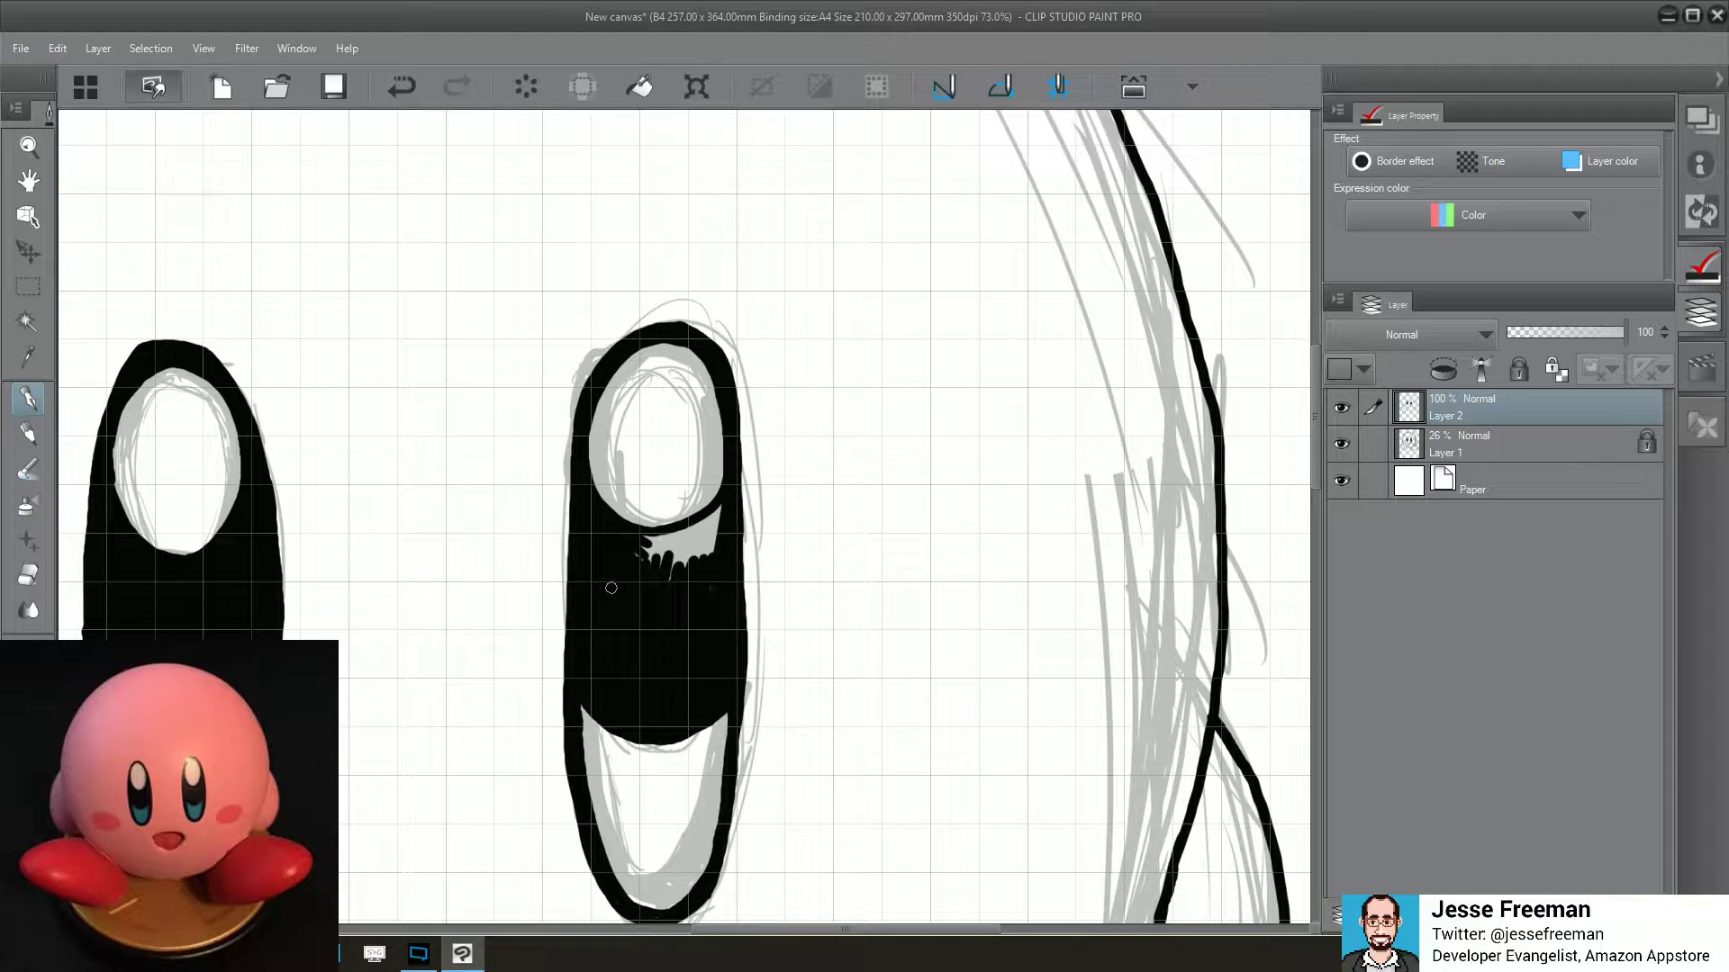
pyautogui.moveTo(679, 575)
pyautogui.mouseDown()
pyautogui.moveTo(715, 512)
pyautogui.moveTo(698, 543)
pyautogui.moveTo(637, 547)
pyautogui.moveTo(684, 538)
pyautogui.moveTo(670, 567)
pyautogui.moveTo(637, 558)
pyautogui.mouseUp()
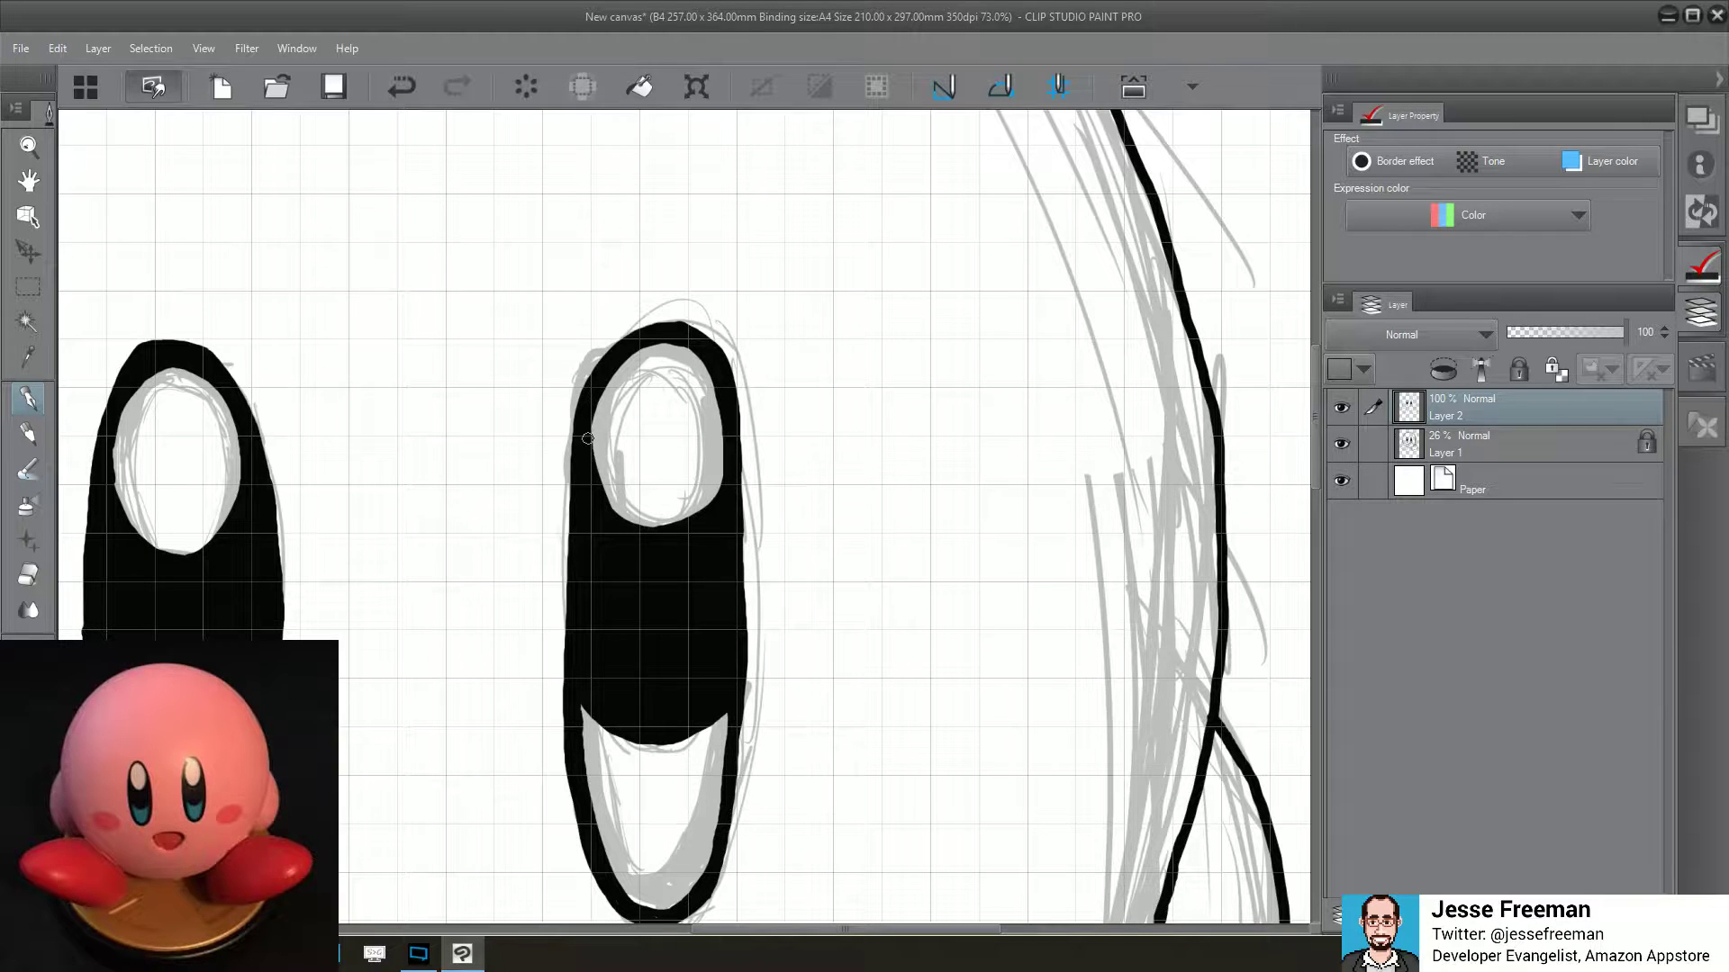
pyautogui.moveTo(699, 517)
pyautogui.mouseDown()
pyautogui.moveTo(725, 423)
pyautogui.moveTo(700, 513)
pyautogui.mouseUp()
# Centre the view on Kirby's eyes and erase a stray stretch of ink outline
pyautogui.scroll(-5, 879, 536)
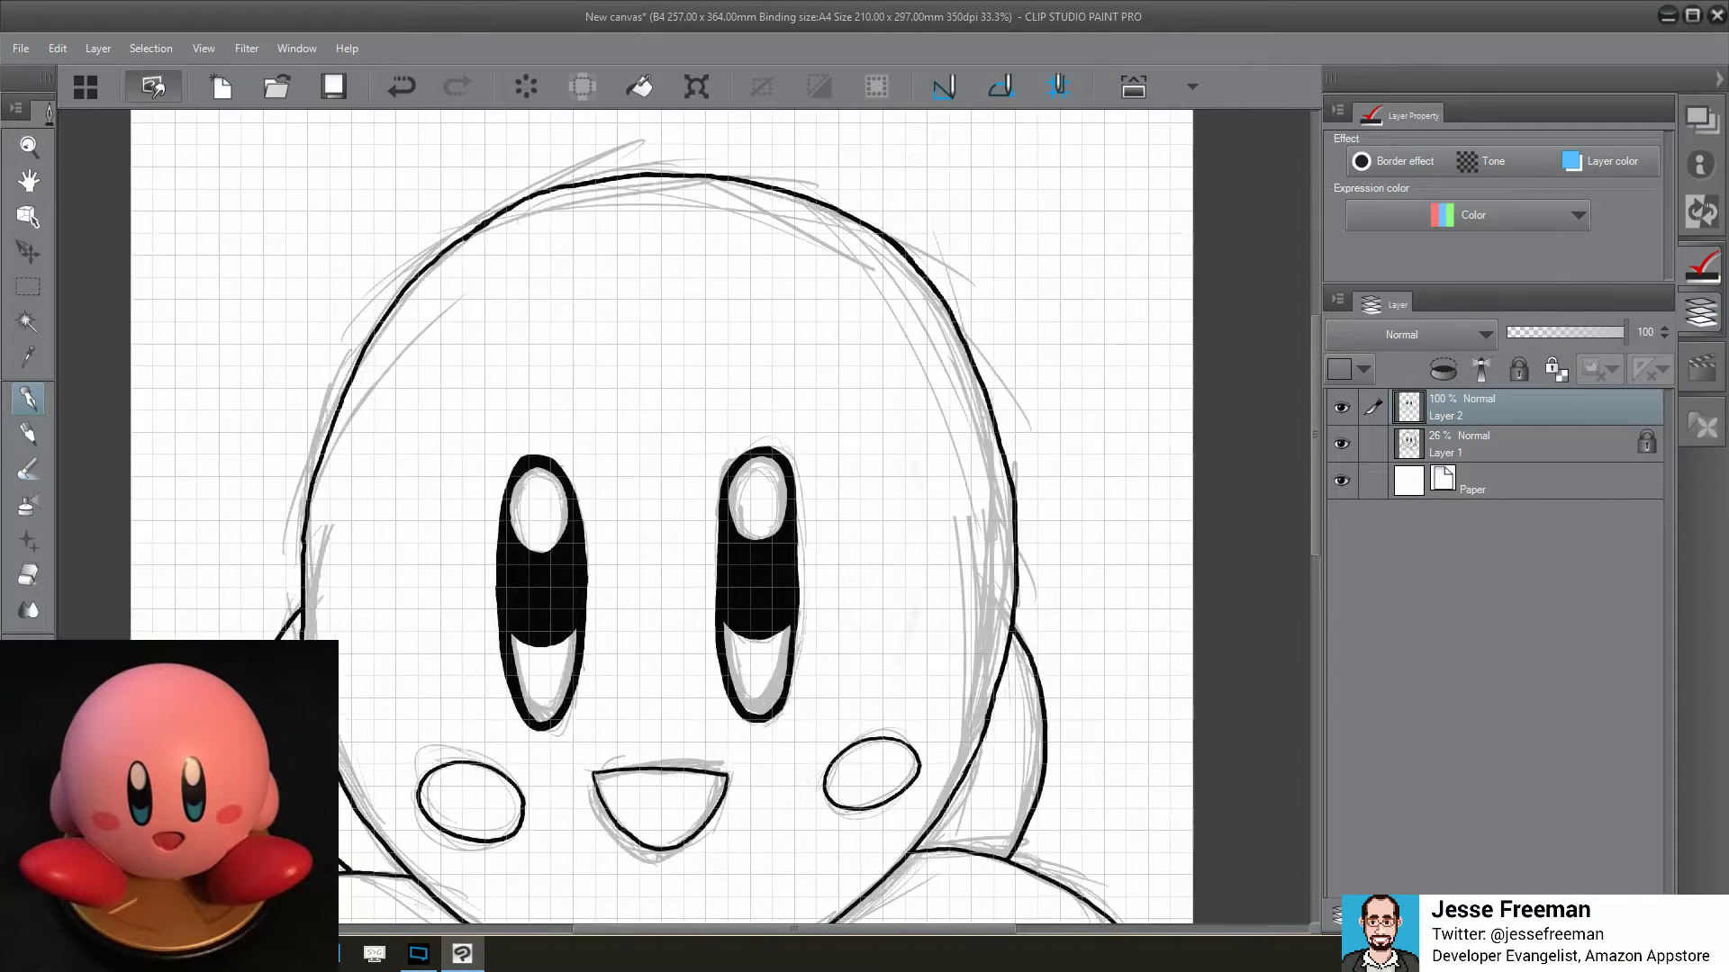
pyautogui.scroll(-1, 962, 522)
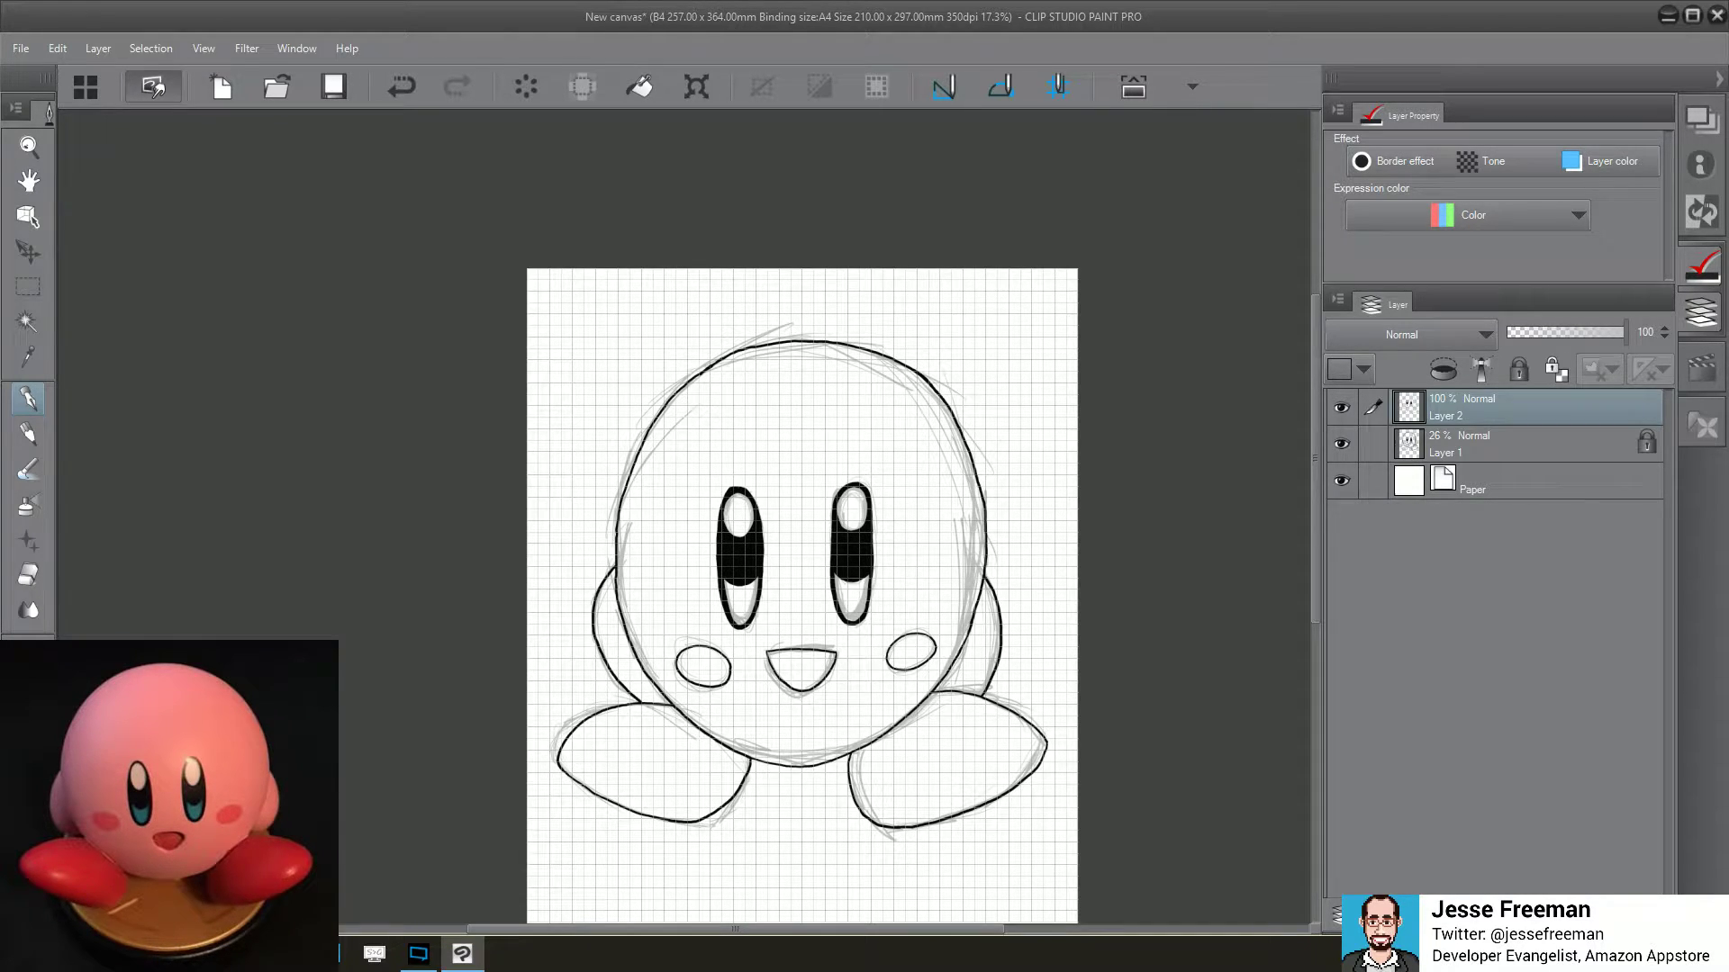
pyautogui.scroll(5, 801, 594)
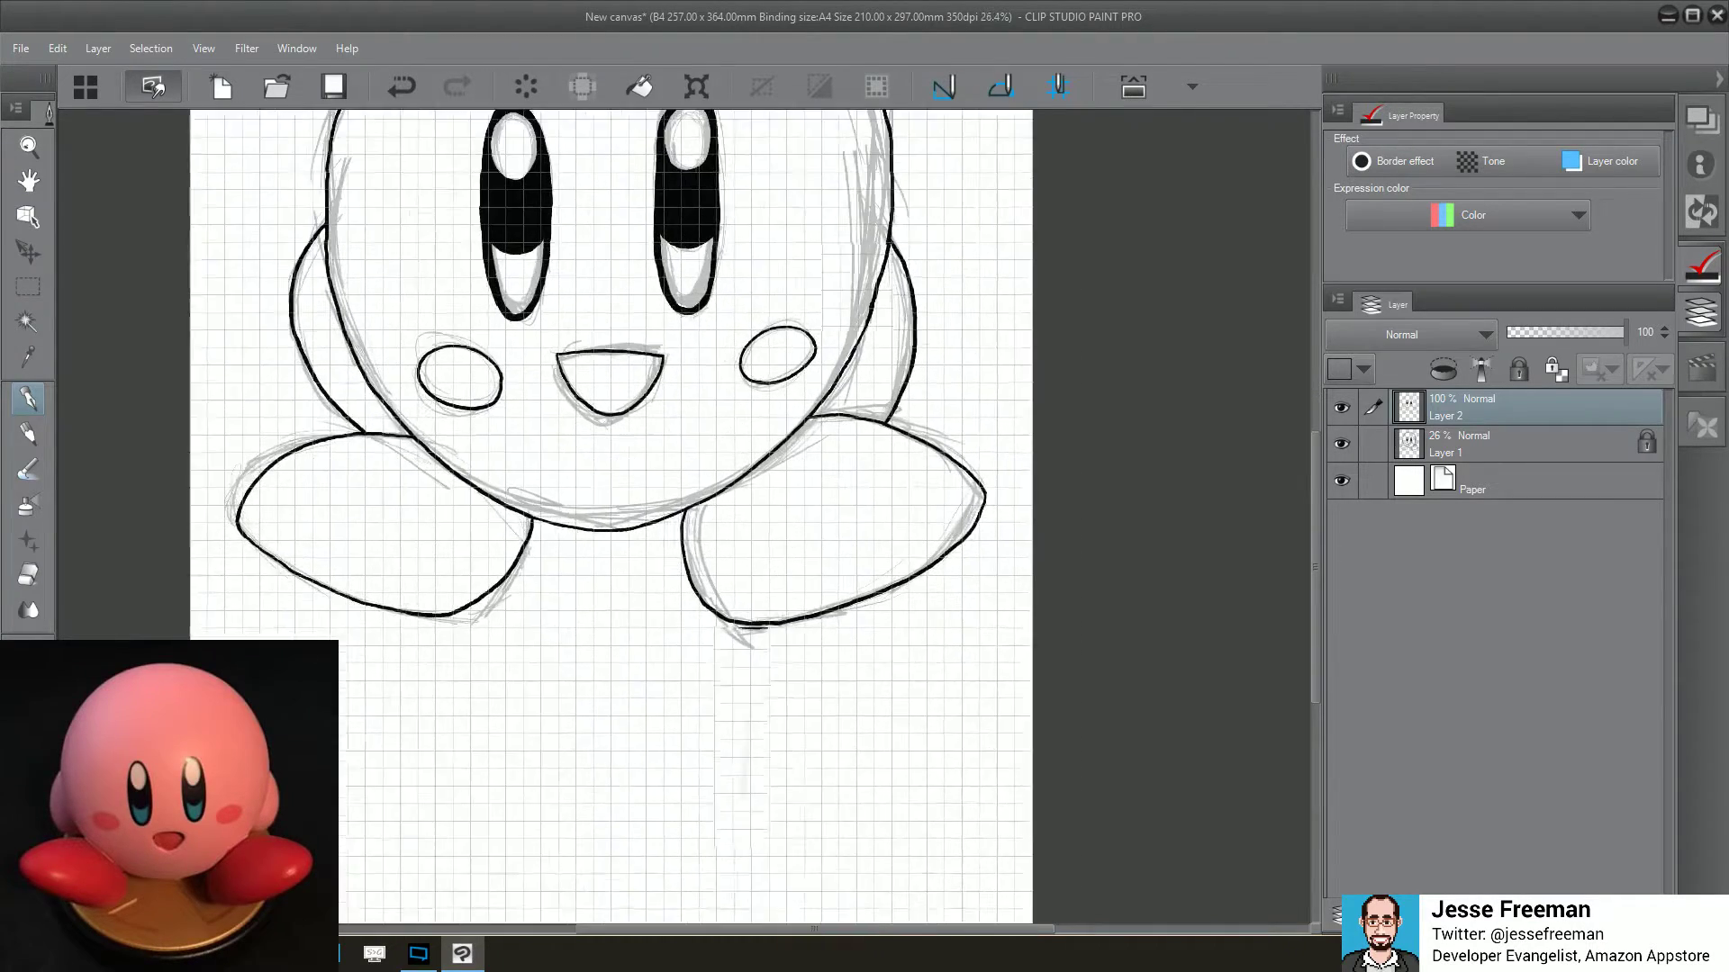
pyautogui.scroll(2, 792, 500)
pyautogui.moveTo(630, 450); pyautogui.dragTo(716, 698)
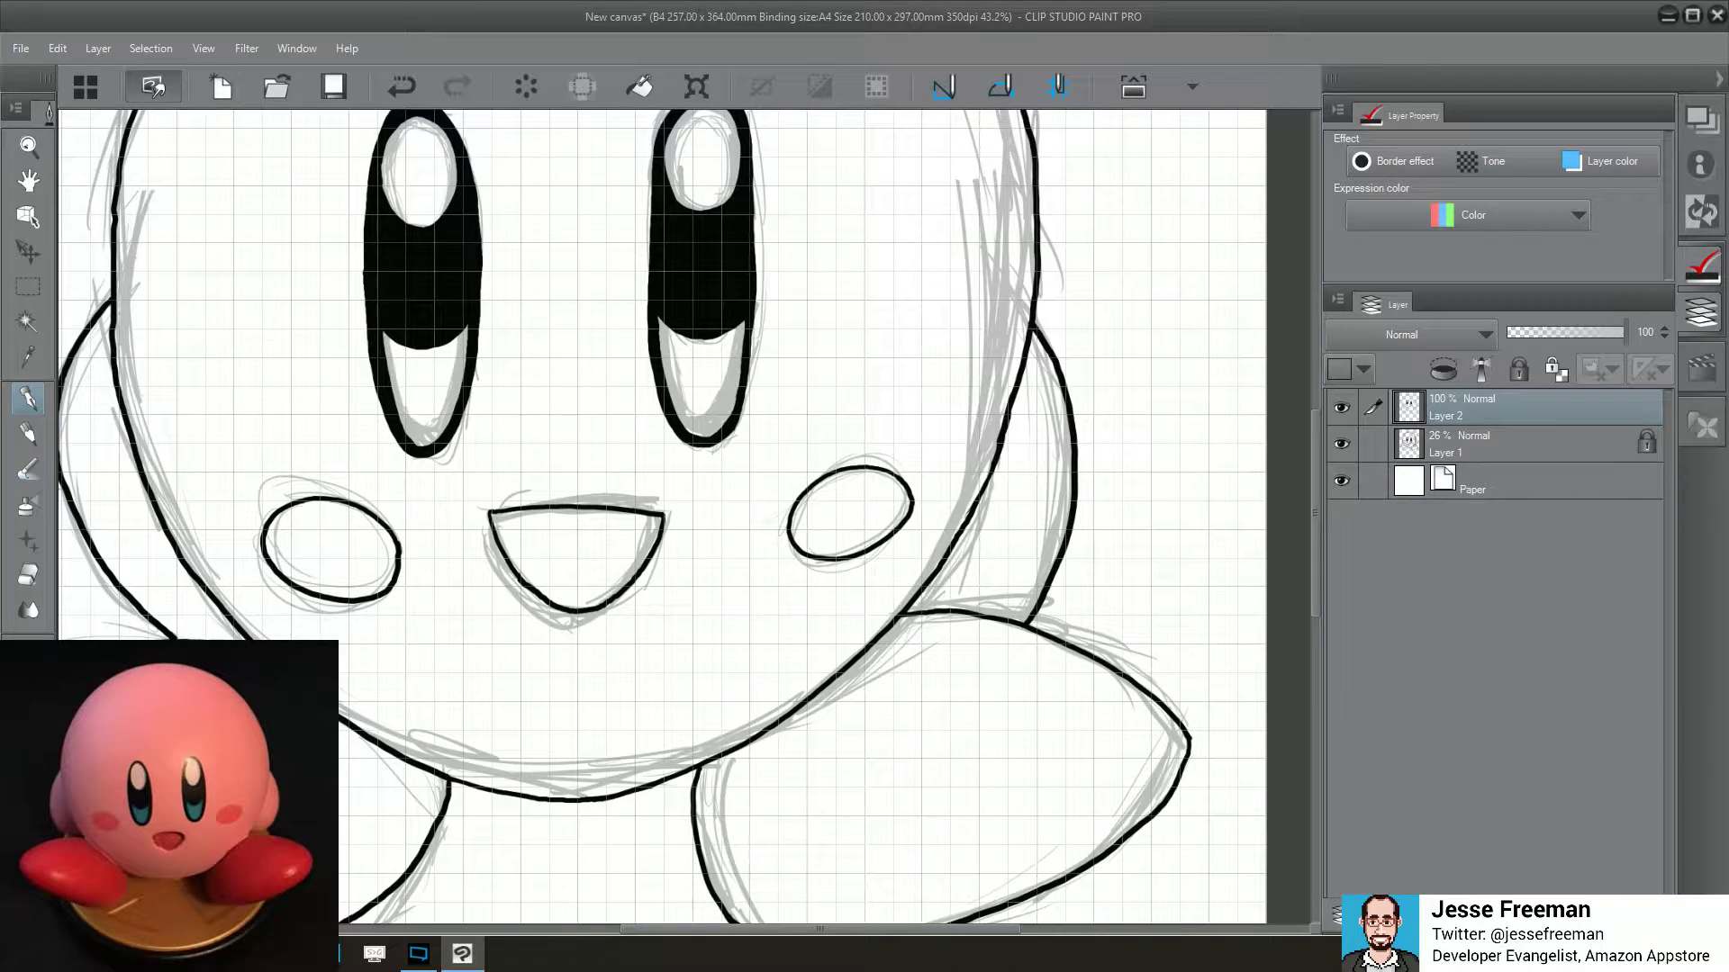
pyautogui.moveTo(630, 405); pyautogui.dragTo(935, 765)
pyautogui.moveTo(398, 549)
pyautogui.mouseDown()
pyautogui.moveTo(391, 611)
pyautogui.moveTo(434, 610)
pyautogui.moveTo(447, 582)
pyautogui.moveTo(442, 650)
pyautogui.mouseUp()
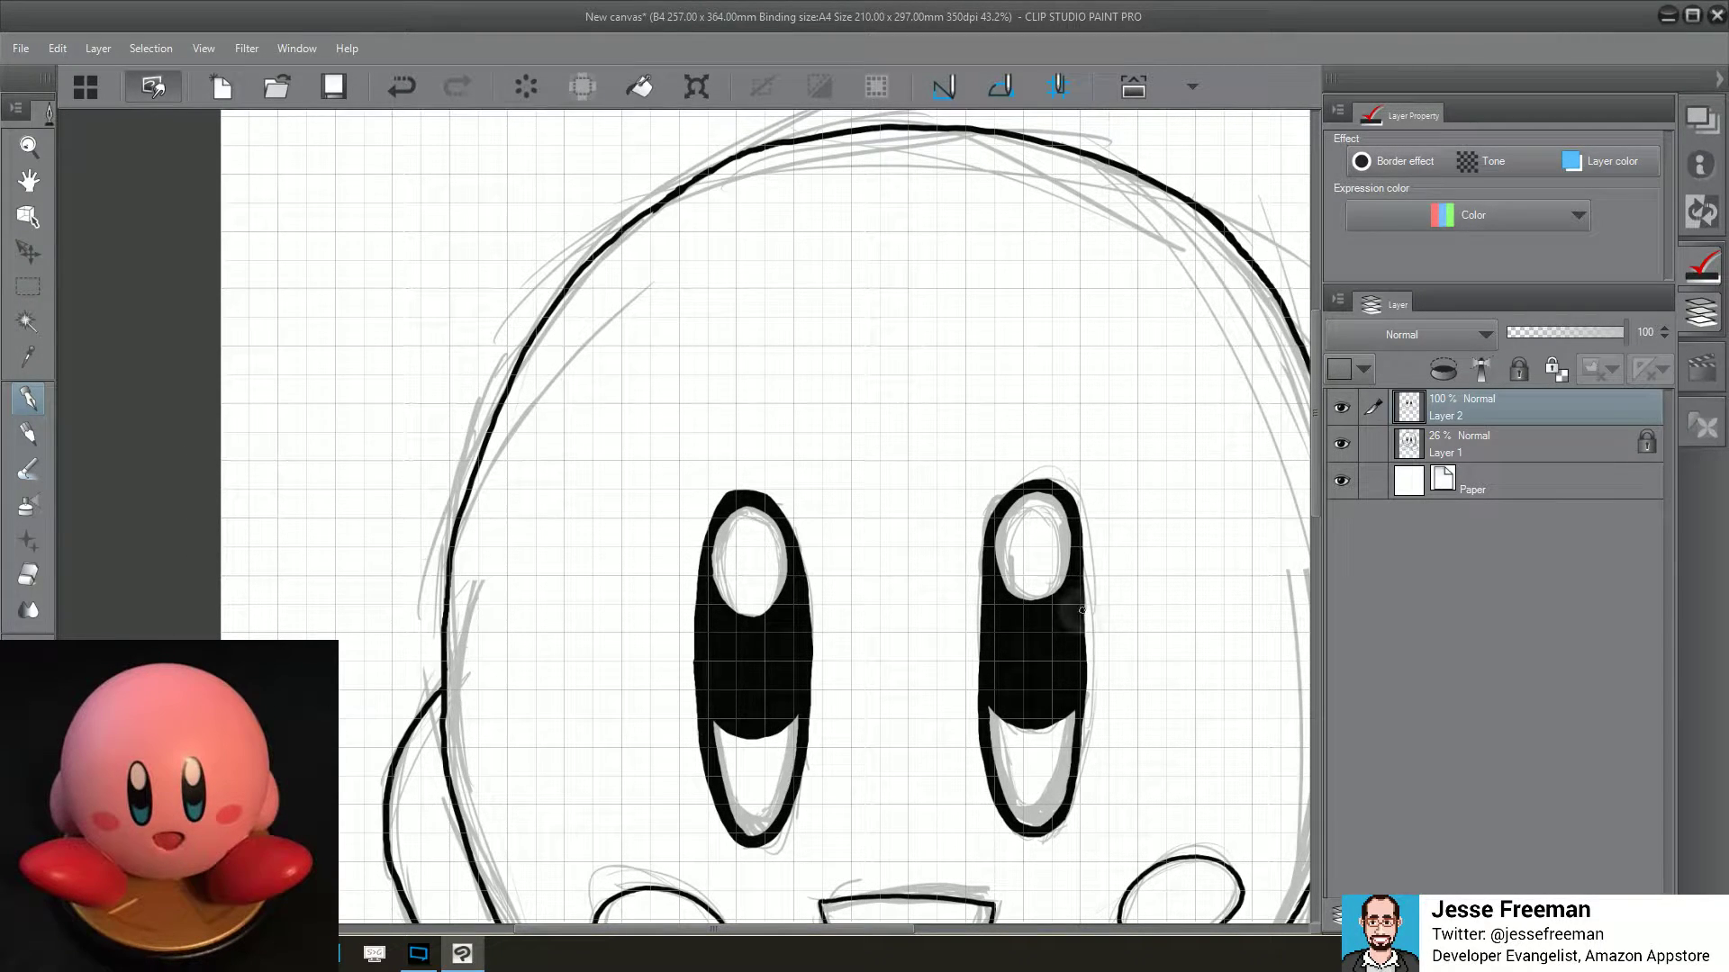
# Erase the uneven left head outline and redraw it along the sketch
pyautogui.moveTo(1073, 610); pyautogui.dragTo(801, 804)
pyautogui.moveTo(901, 720); pyautogui.dragTo(804, 425)
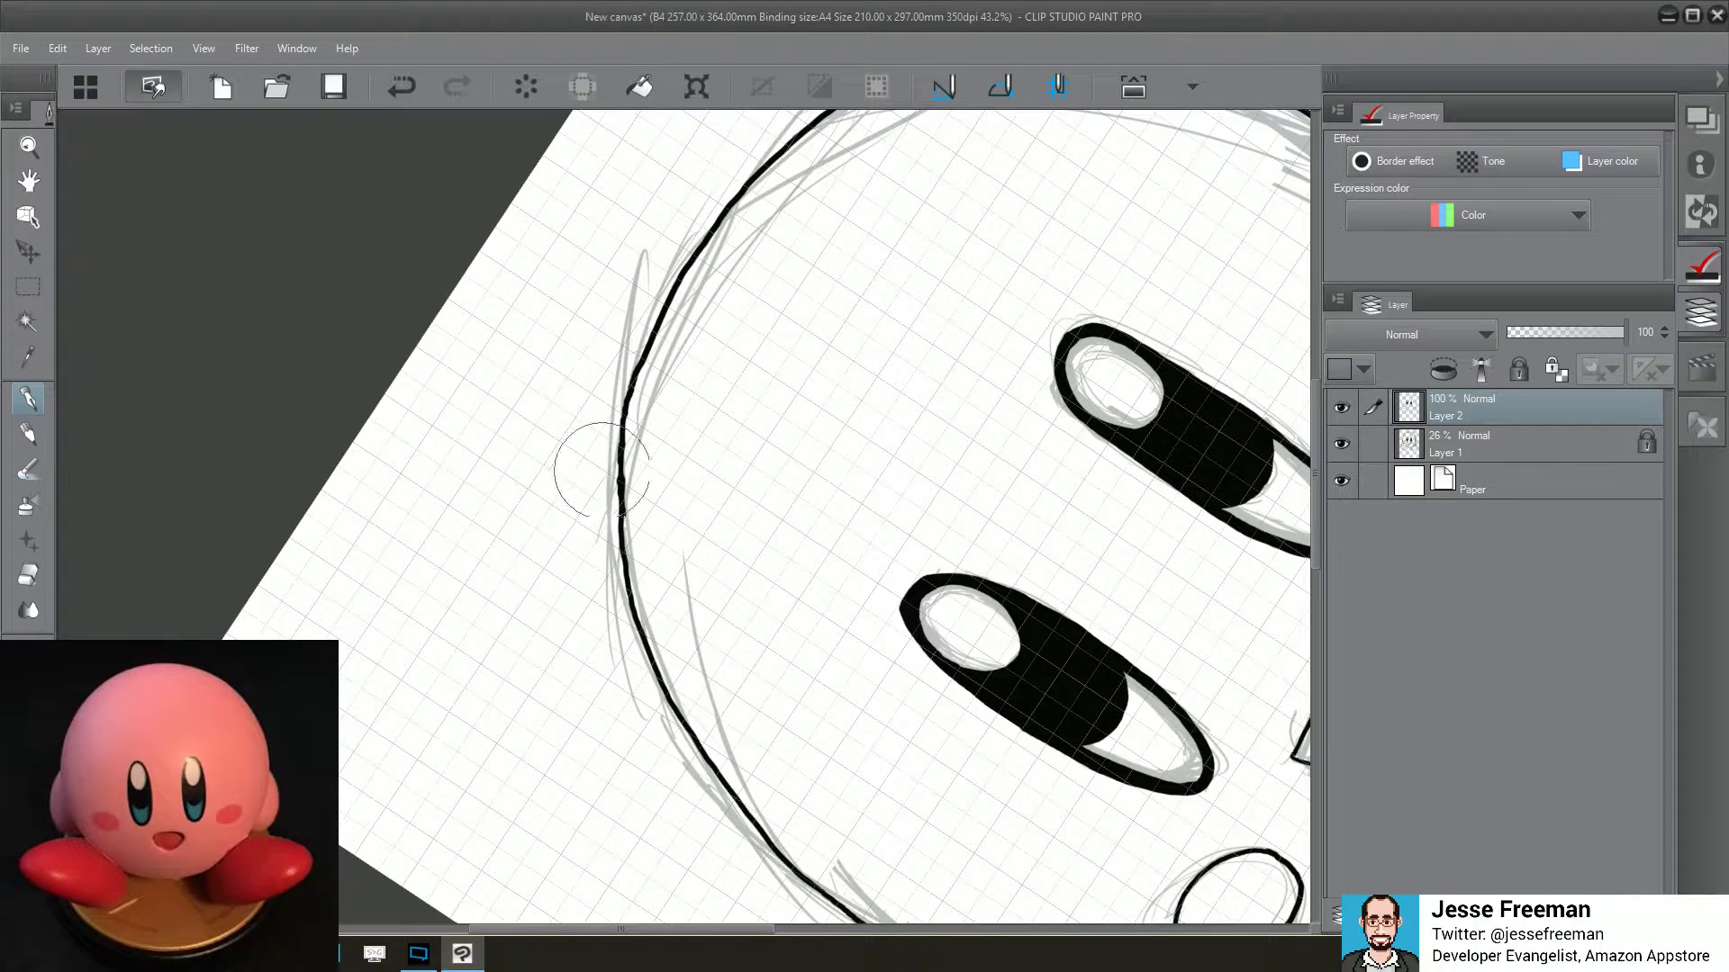
pyautogui.moveTo(571, 471)
pyautogui.mouseDown()
pyautogui.moveTo(609, 494)
pyautogui.moveTo(604, 462)
pyautogui.mouseUp()
pyautogui.moveTo(620, 433)
pyautogui.mouseDown()
pyautogui.moveTo(620, 452)
pyautogui.moveTo(626, 399)
pyautogui.moveTo(621, 536)
pyautogui.moveTo(624, 416)
pyautogui.mouseUp()
pyautogui.scroll(-4, 626, 447)
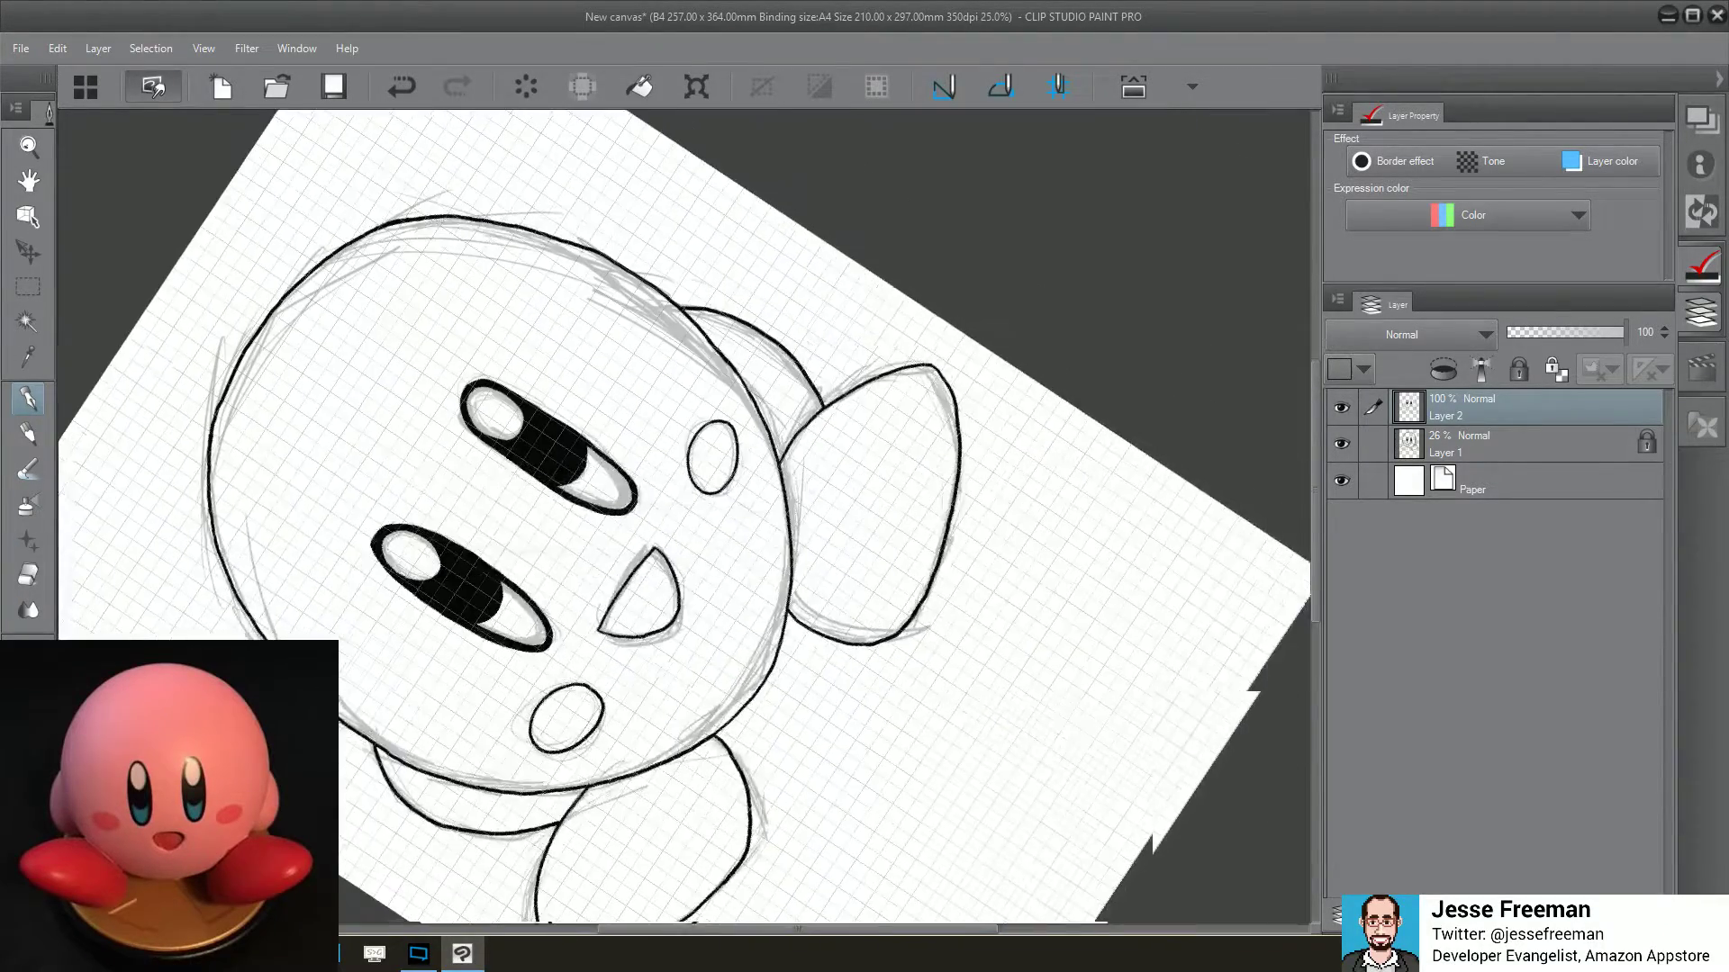
pyautogui.moveTo(810, 360); pyautogui.dragTo(1089, 747)
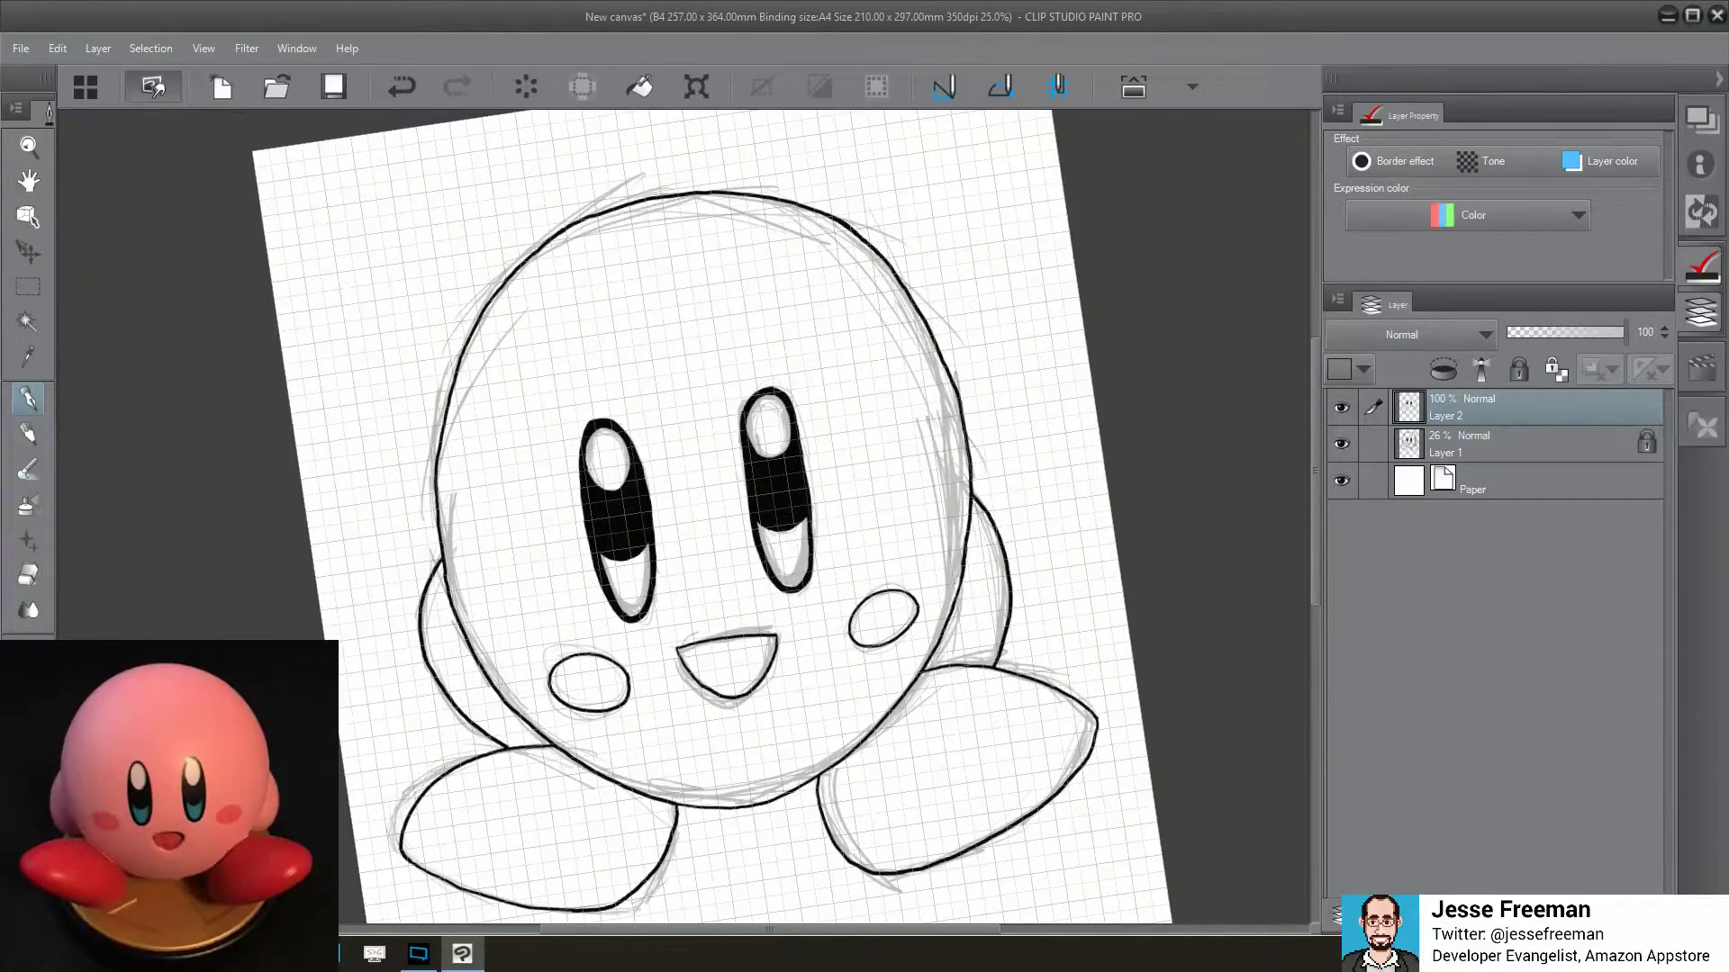
# Hide and show the sketch Layer 1 twice to check the ink lines
pyautogui.click(1340, 441)
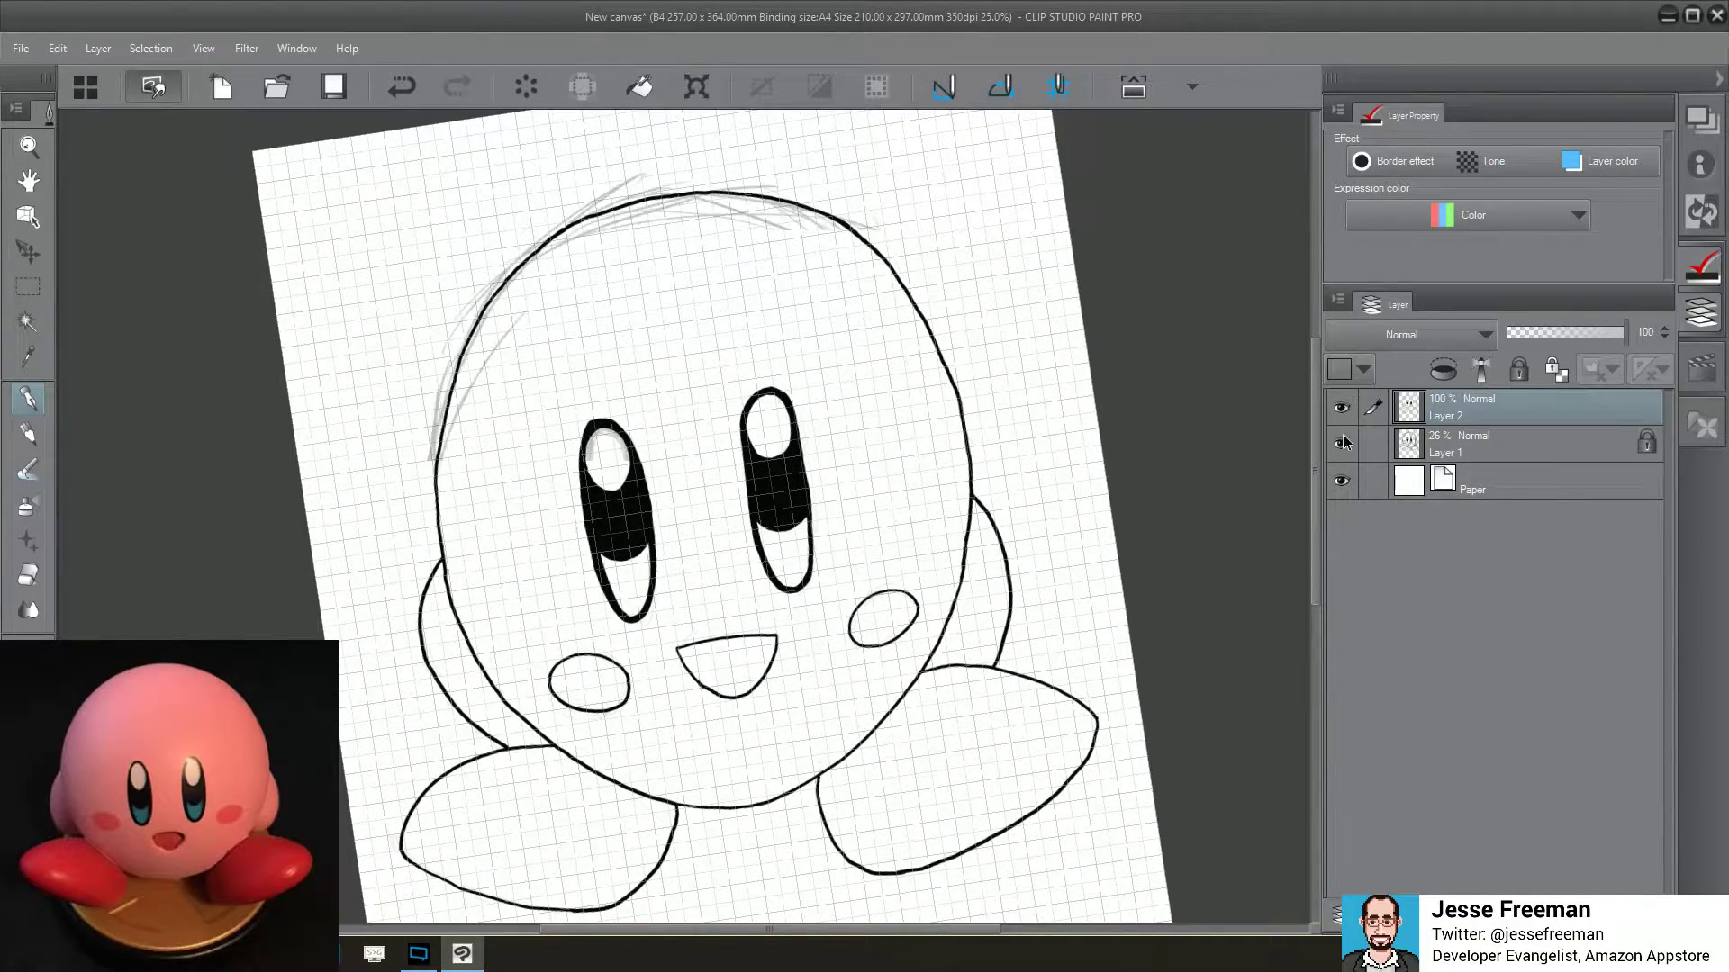
pyautogui.click(1340, 438)
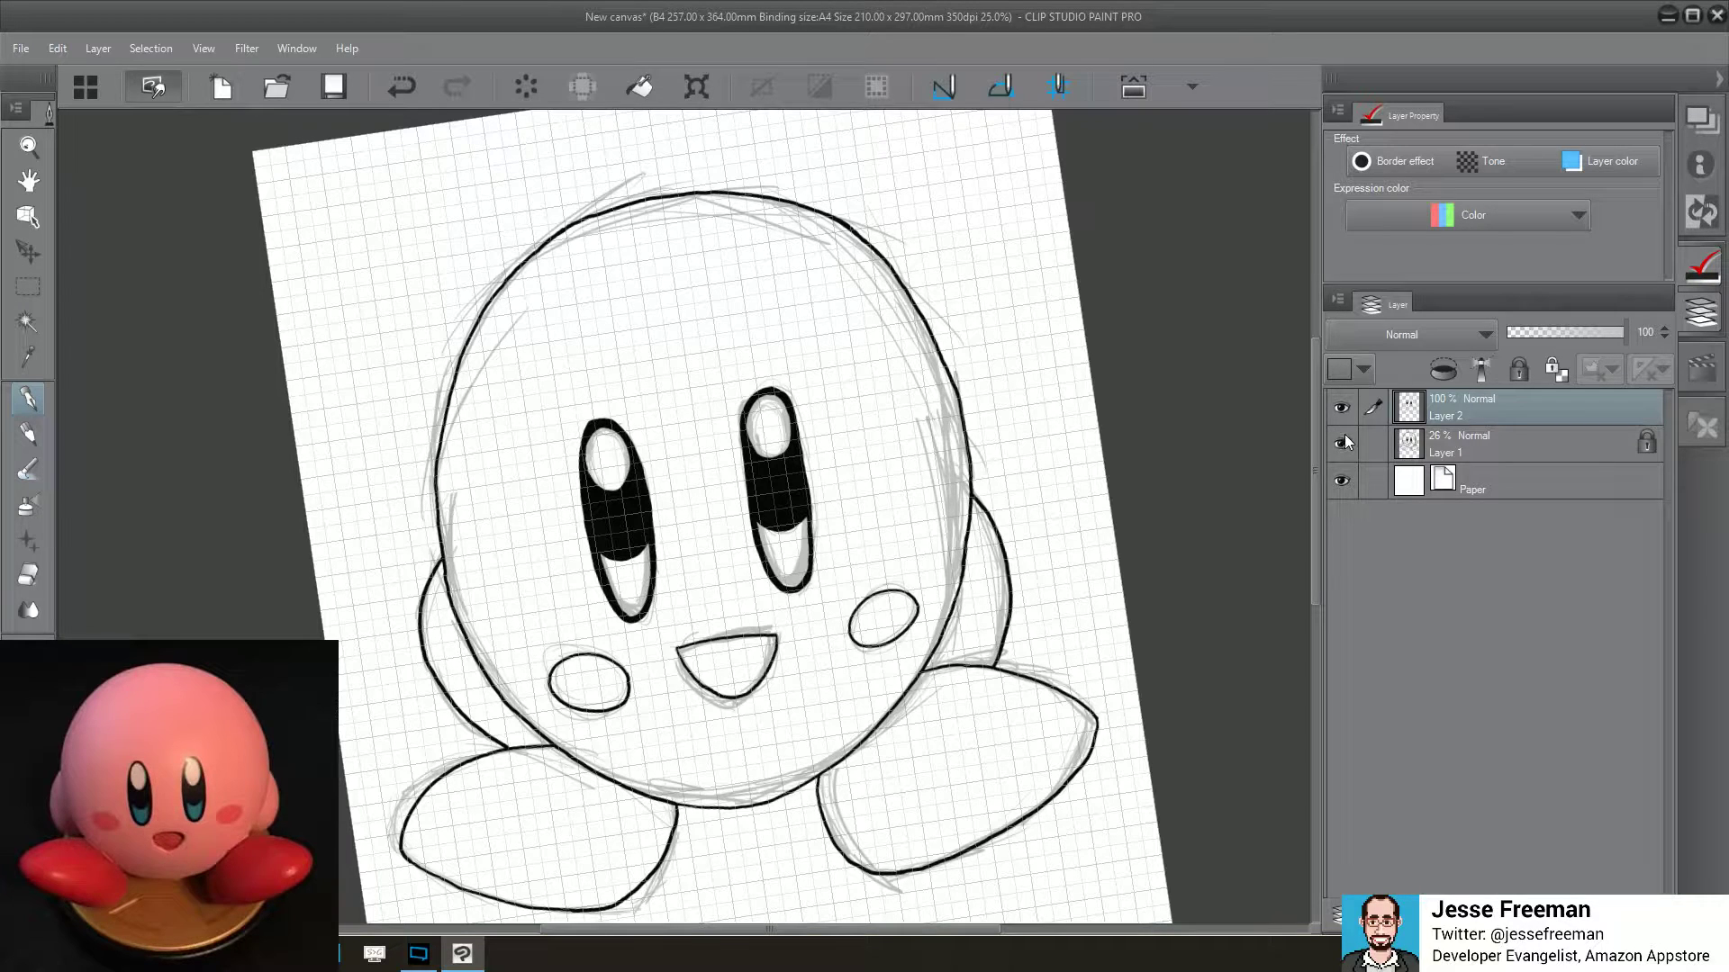
pyautogui.click(1341, 444)
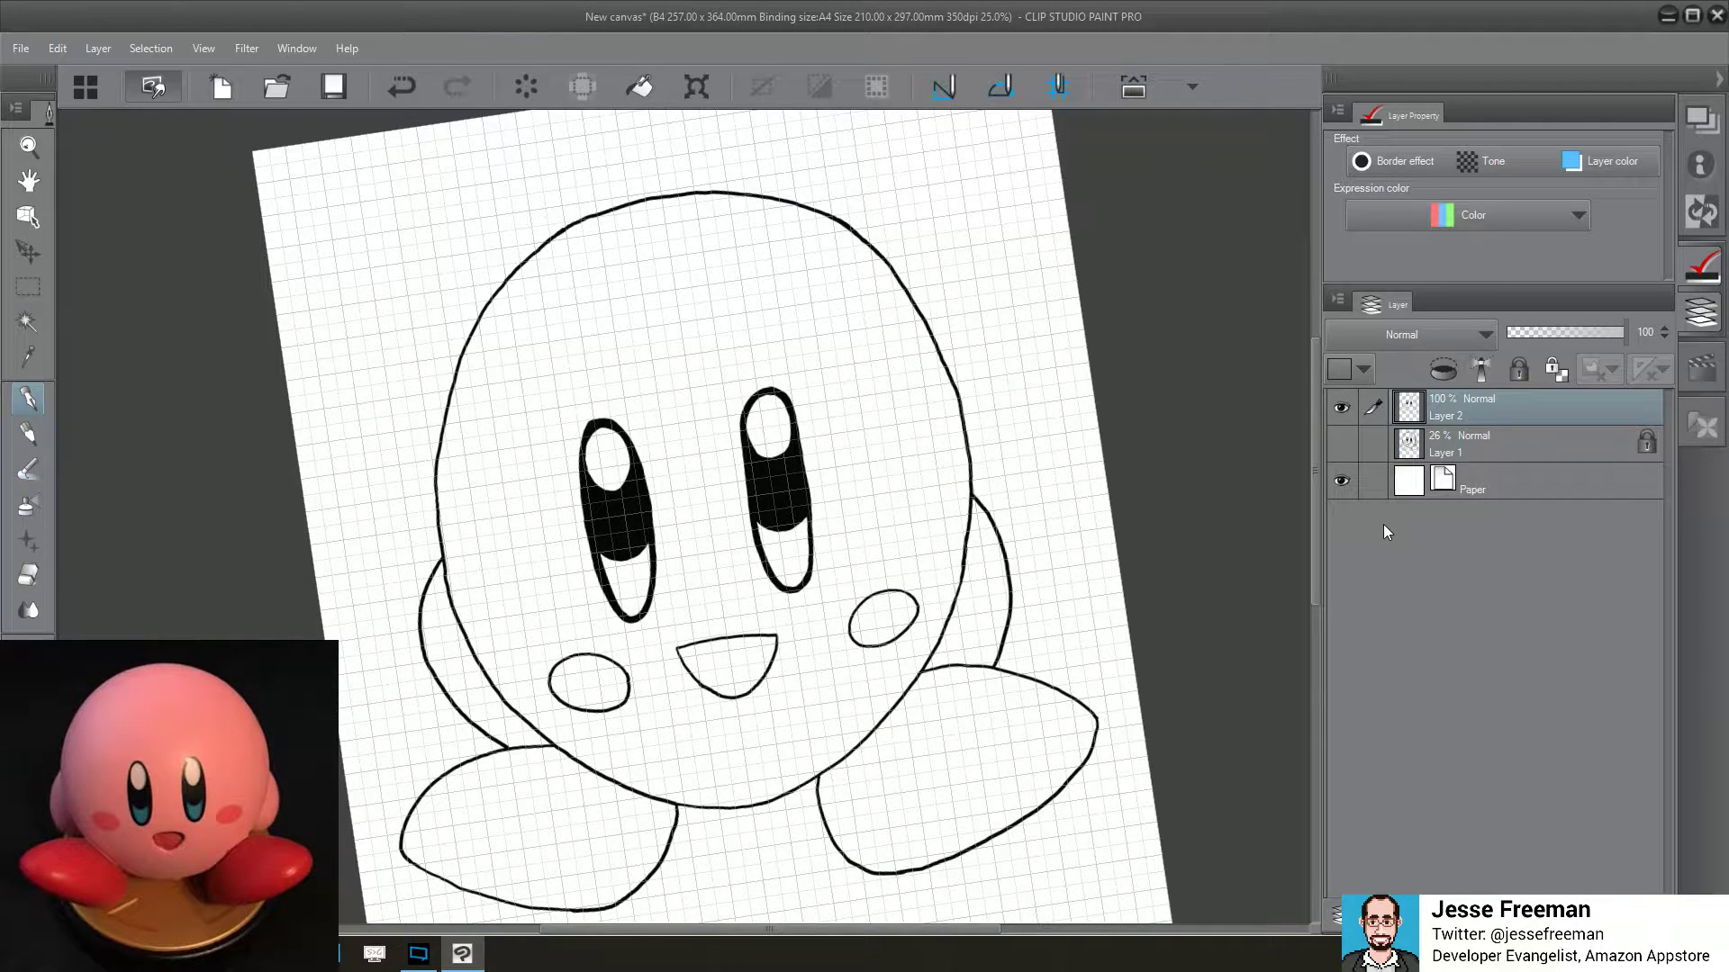
pyautogui.click(1341, 441)
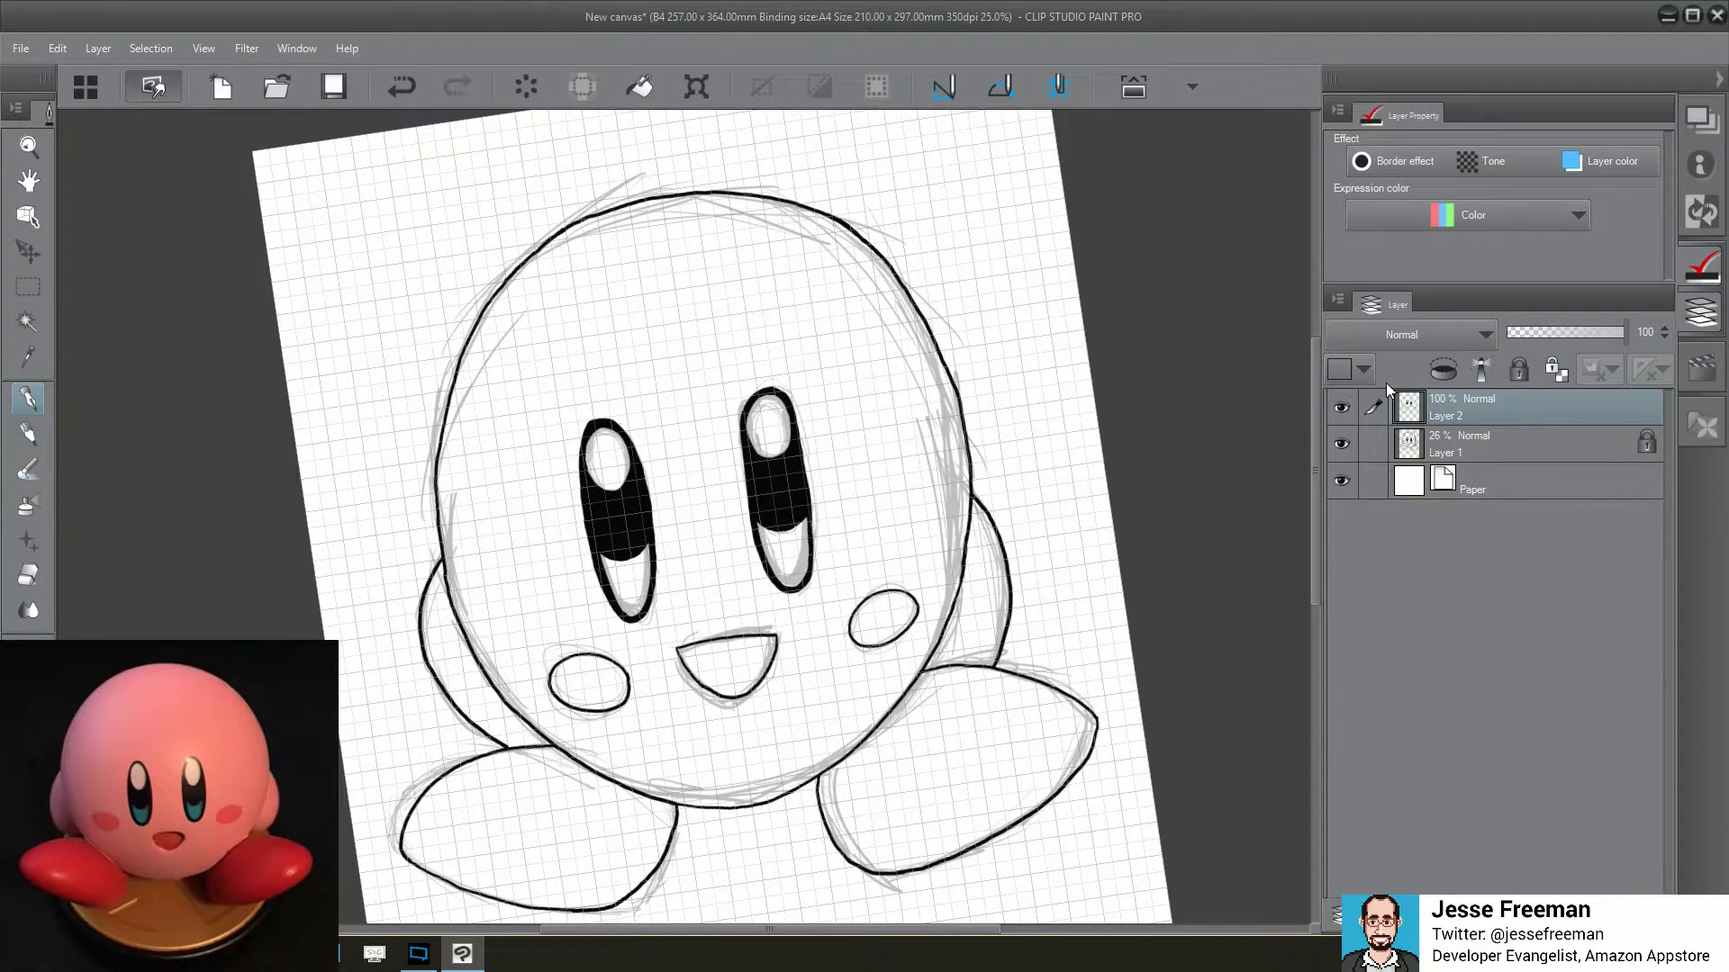
# Straighten the canvas view upright and add a new empty Layer 3
pyautogui.hotkey('ctrl', '-')
pyautogui.press(']')
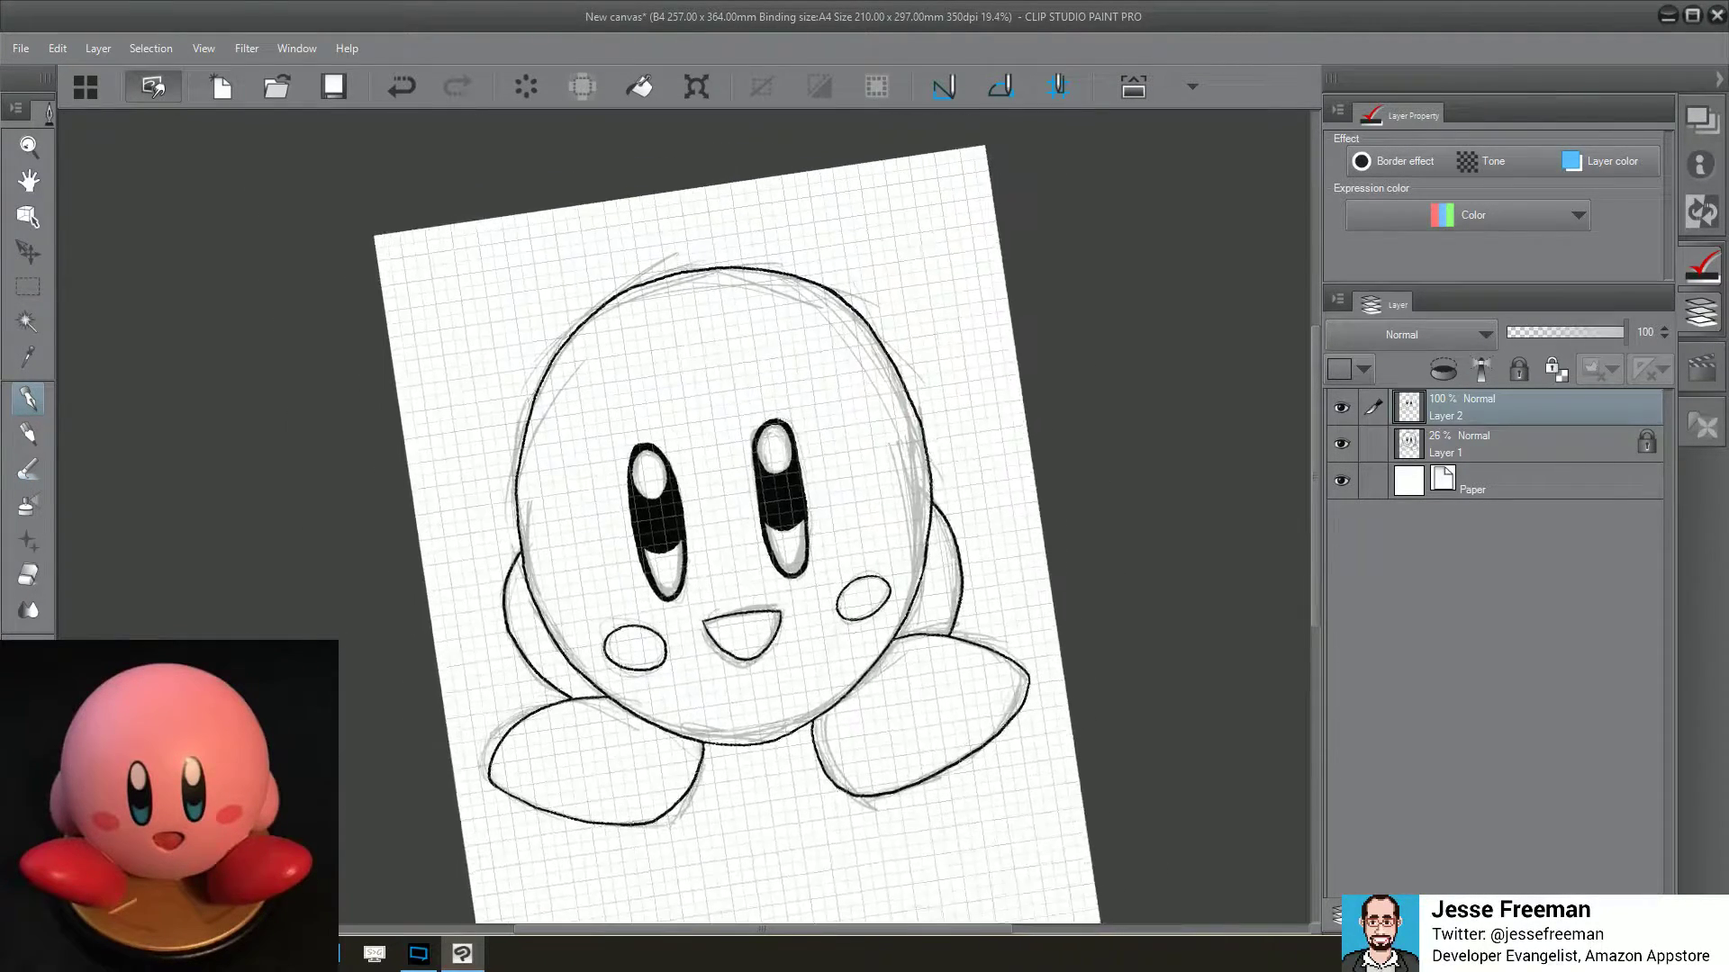
pyautogui.press('[')
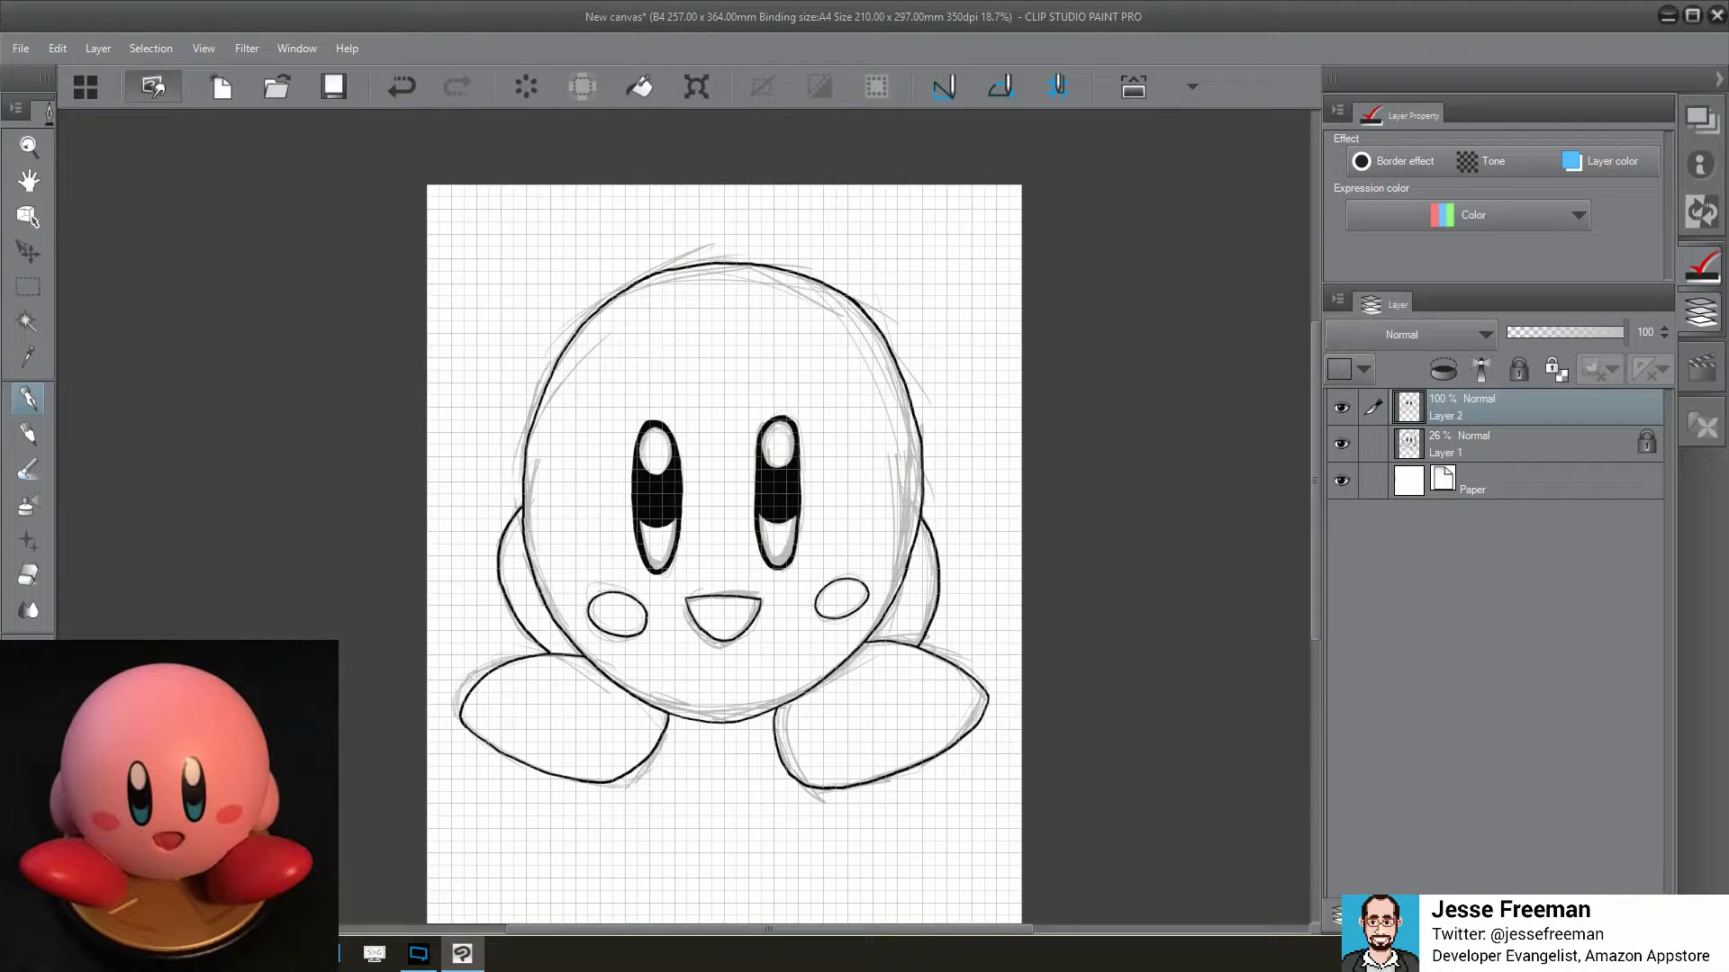
pyautogui.hotkey('ctrl', 'shift', 'n')
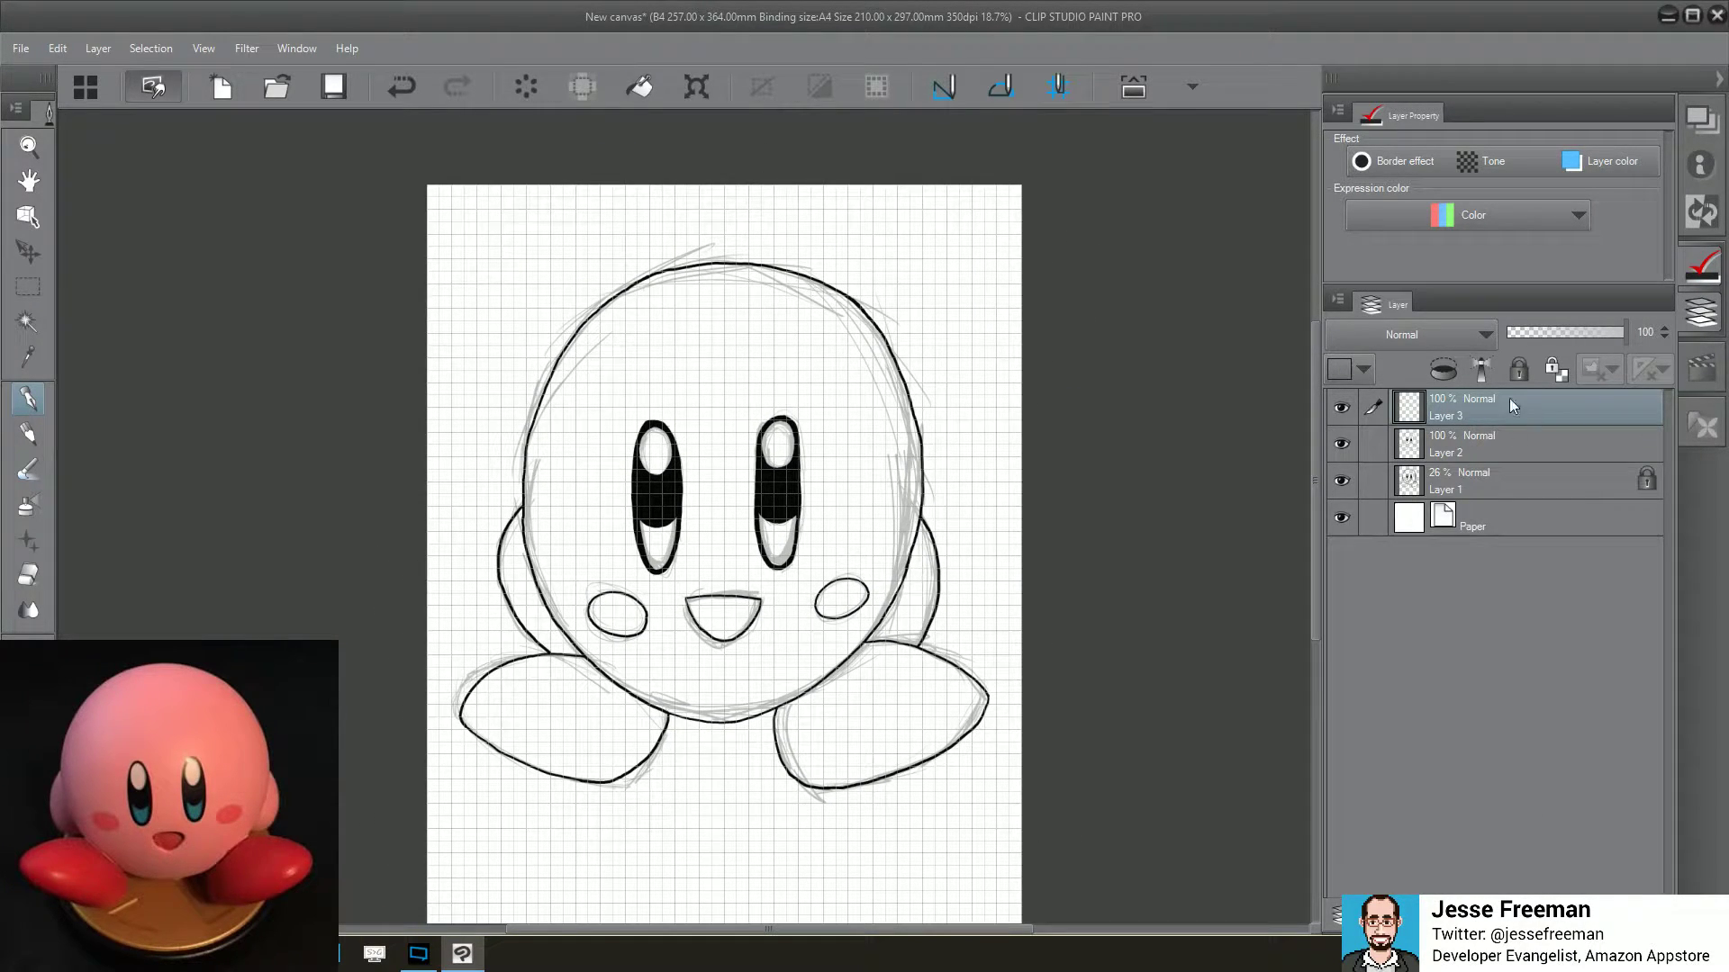
# Move Layer 3 beneath the ink layer and switch to the Brush tool
pyautogui.moveTo(1509, 403); pyautogui.dragTo(1496, 451)
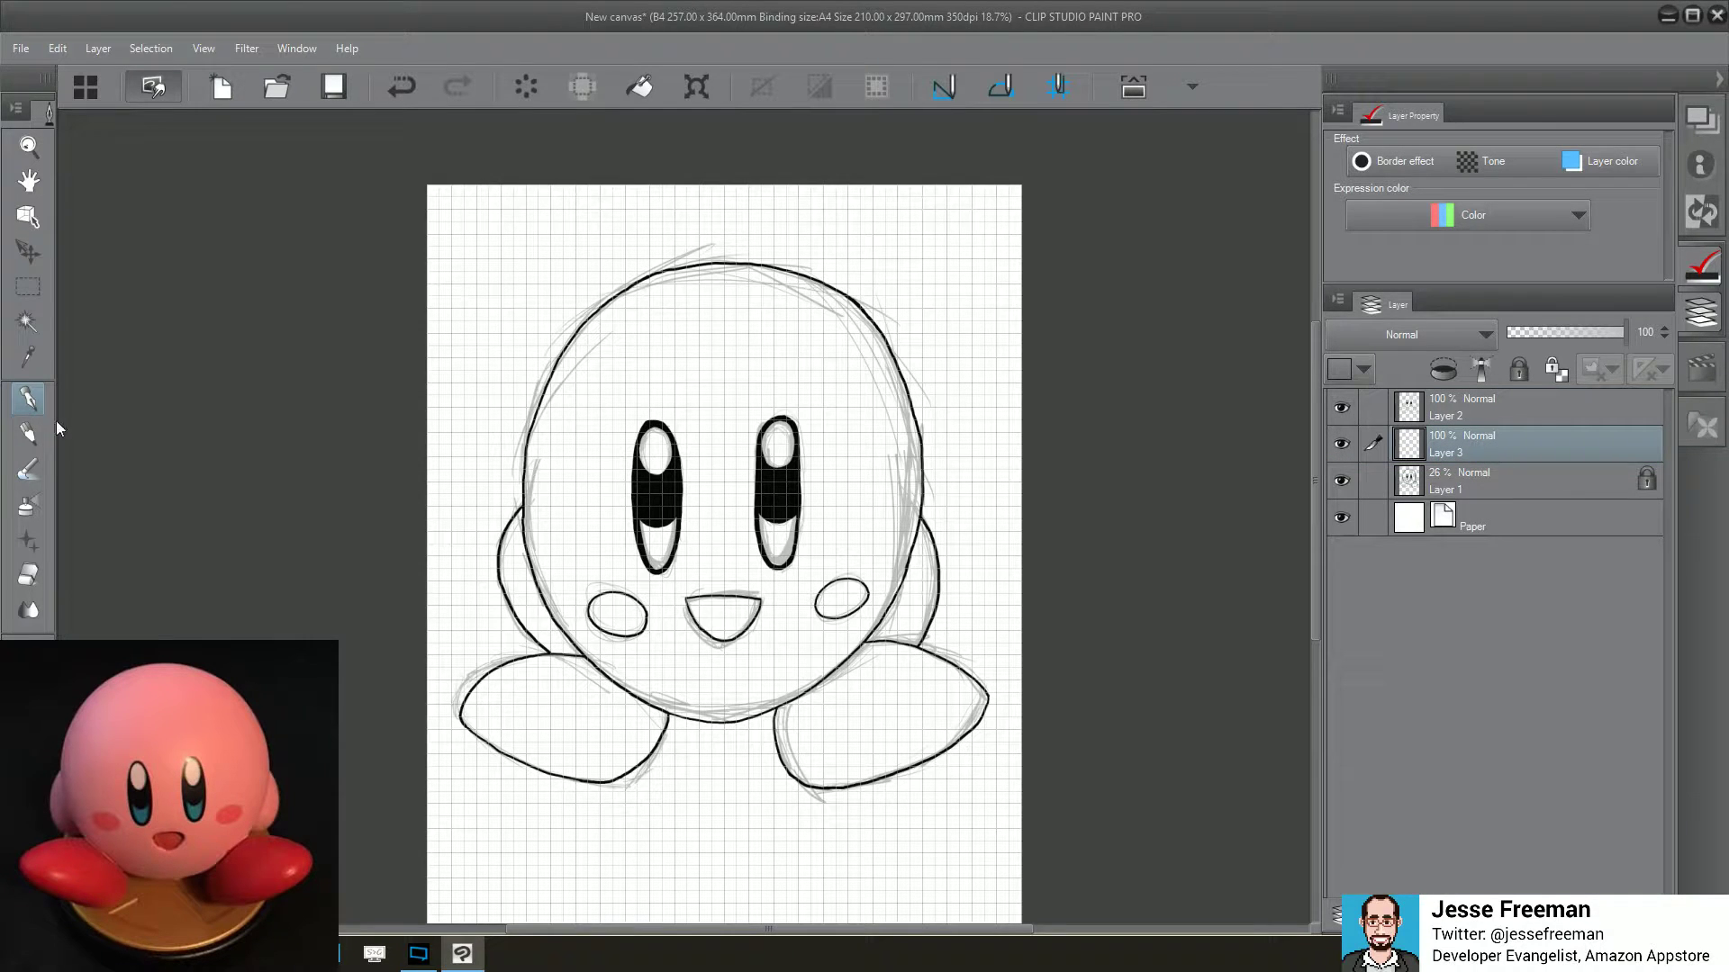
pyautogui.click(27, 469)
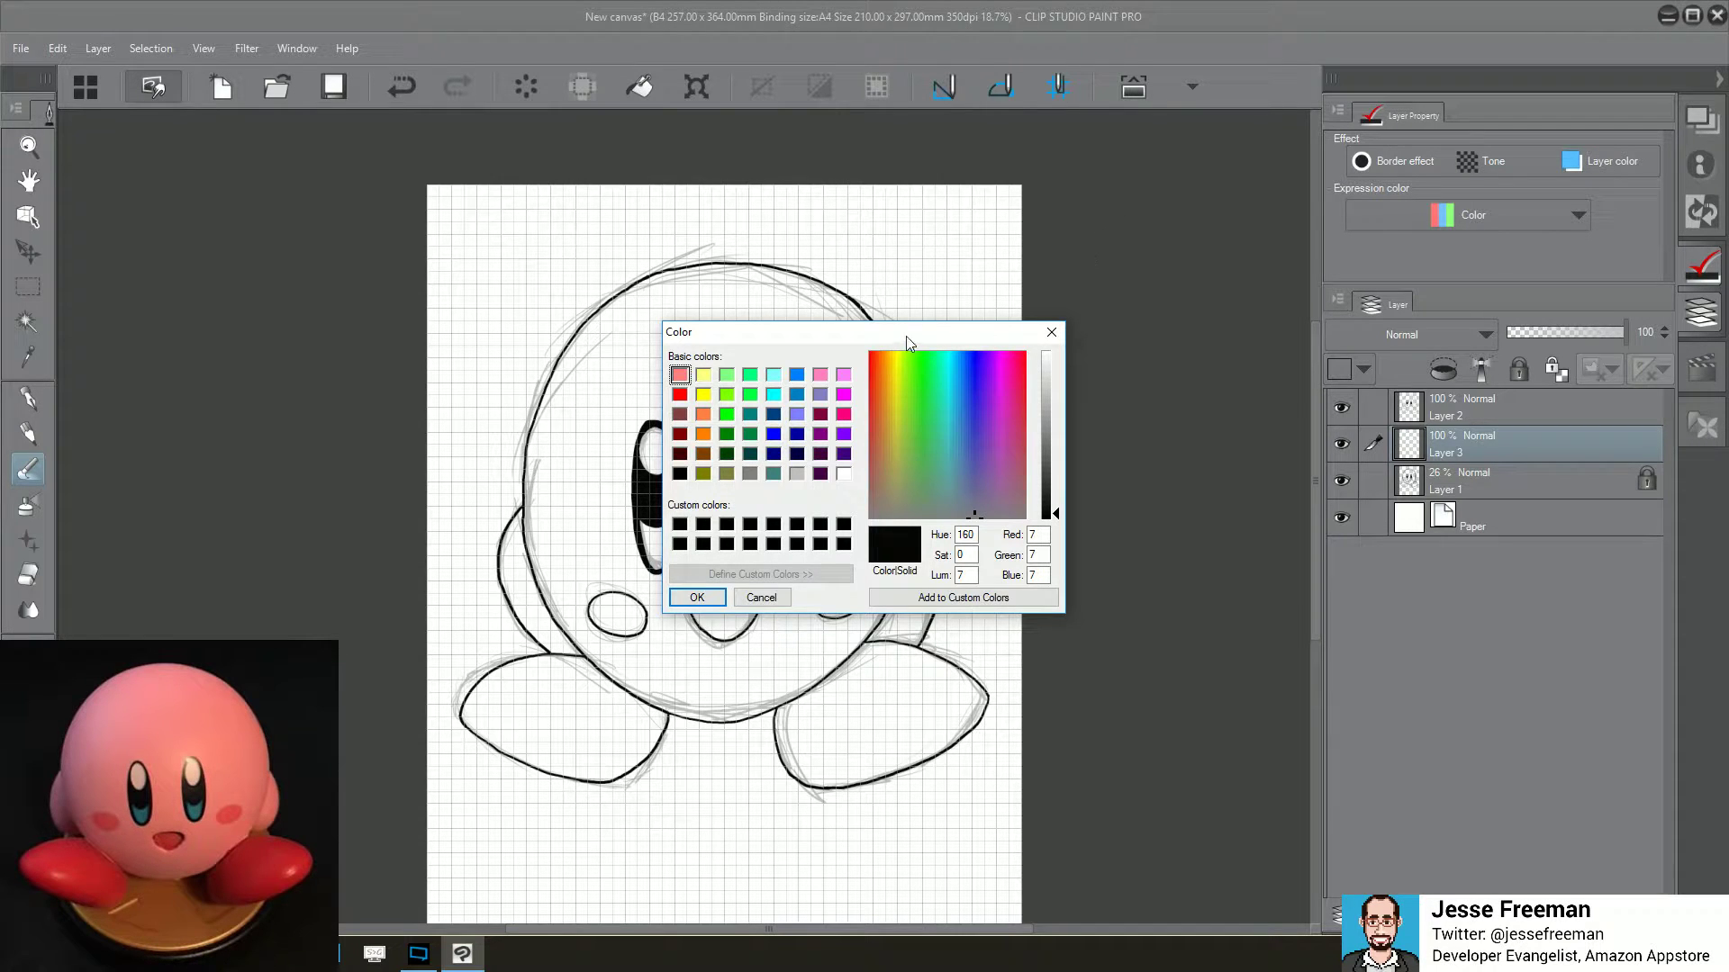
# Try a red in the colour picker, dismiss it, and test then erase a scribble
pyautogui.moveTo(905, 336); pyautogui.dragTo(945, 300)
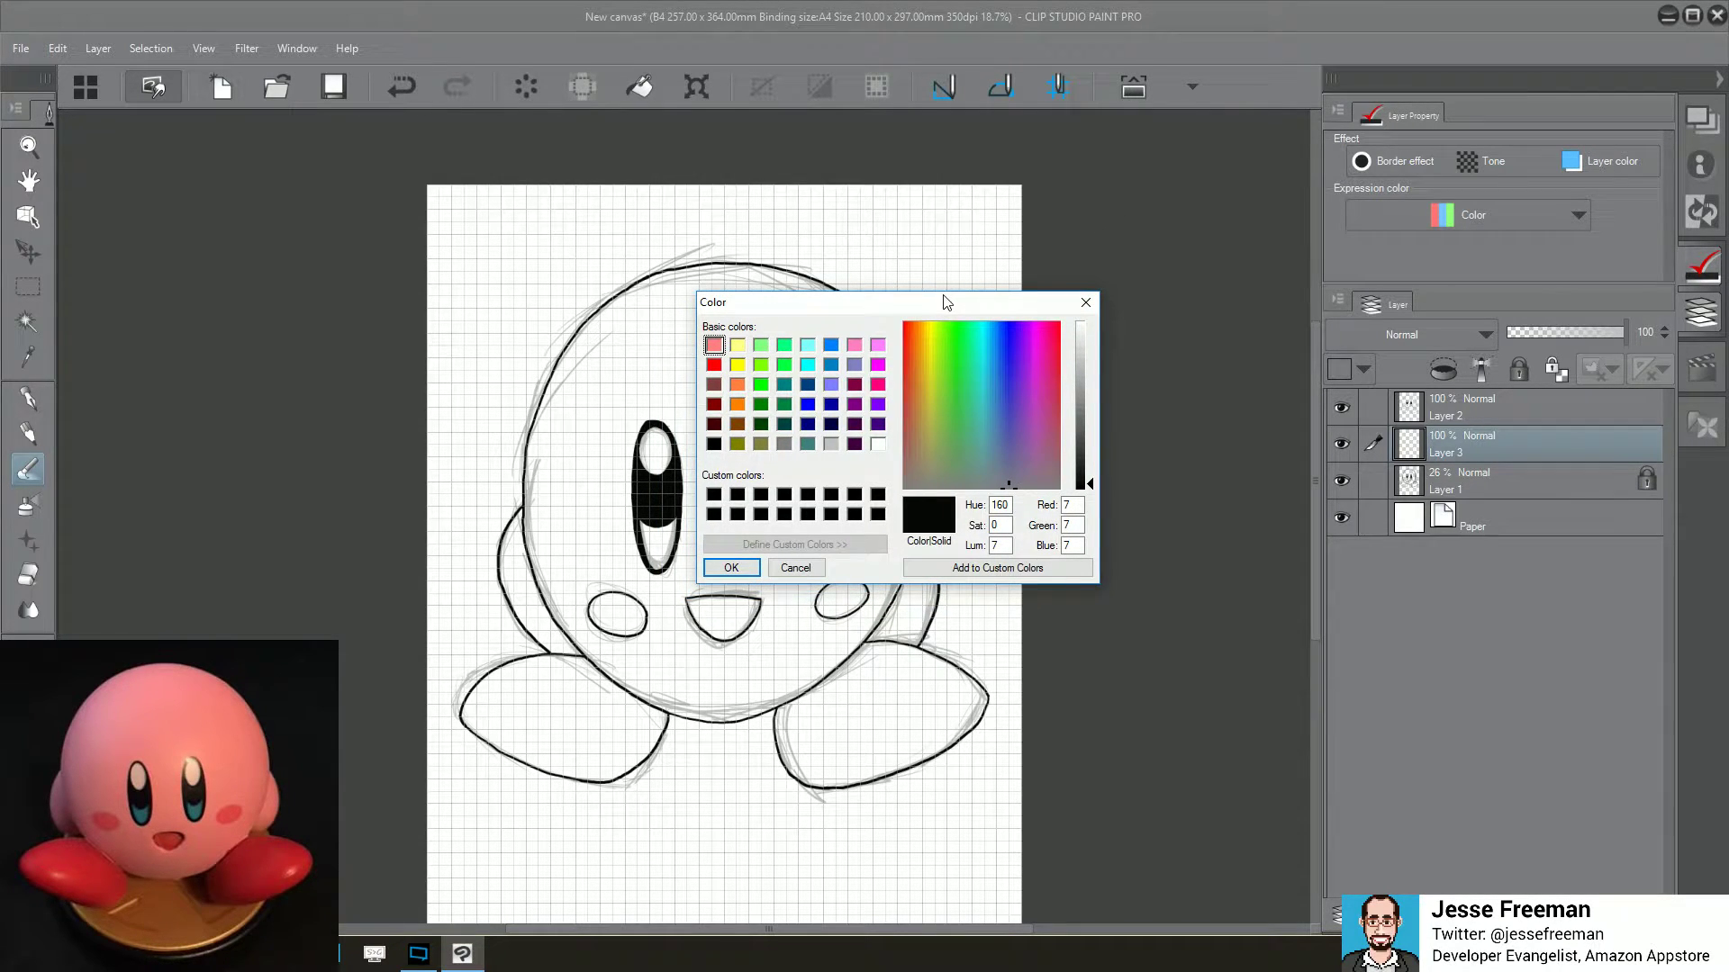
pyautogui.click(714, 366)
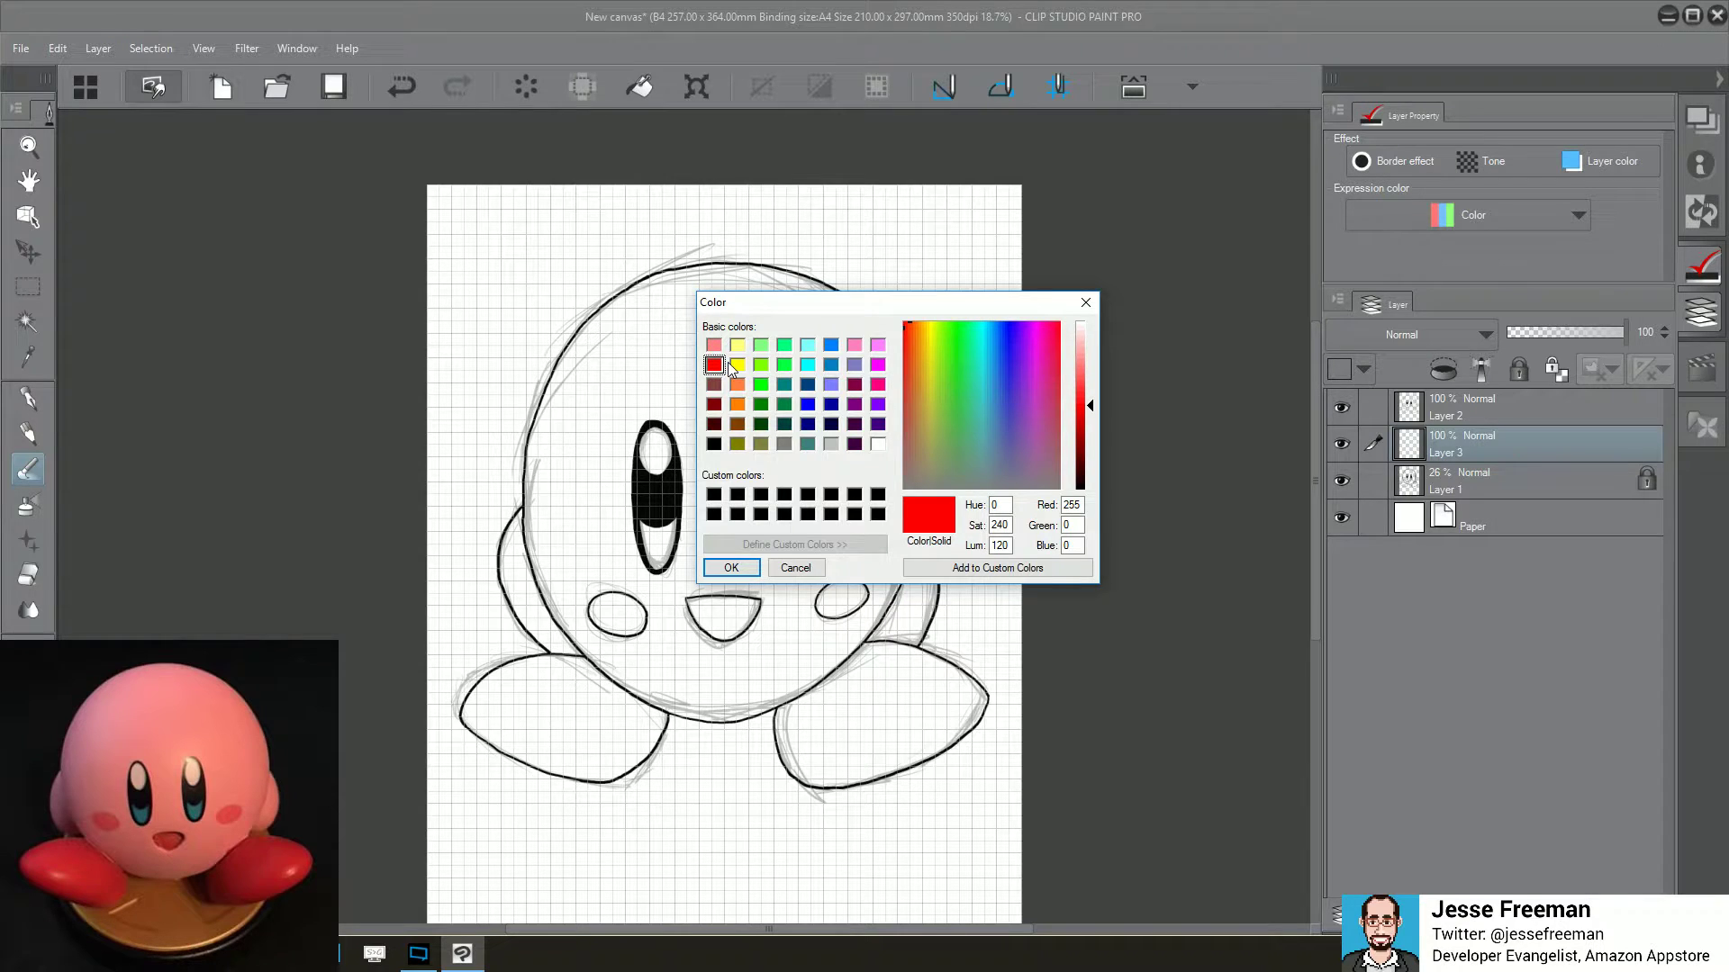
pyautogui.moveTo(1091, 406); pyautogui.dragTo(1091, 384)
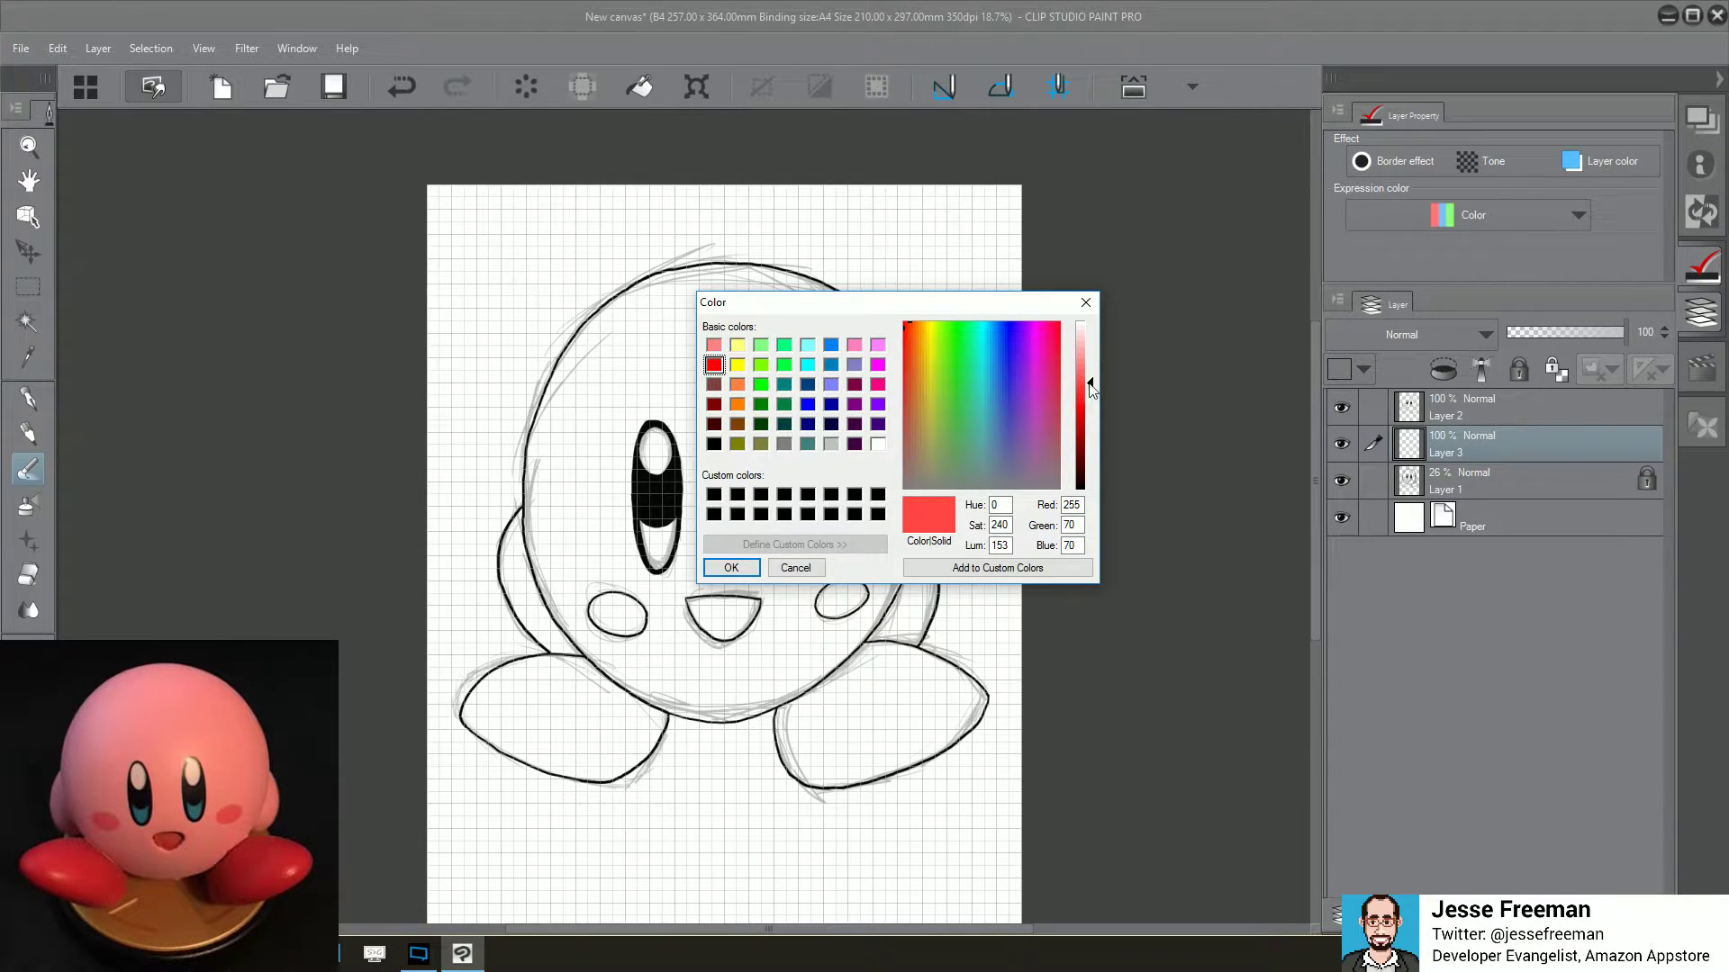
pyautogui.click(1090, 300)
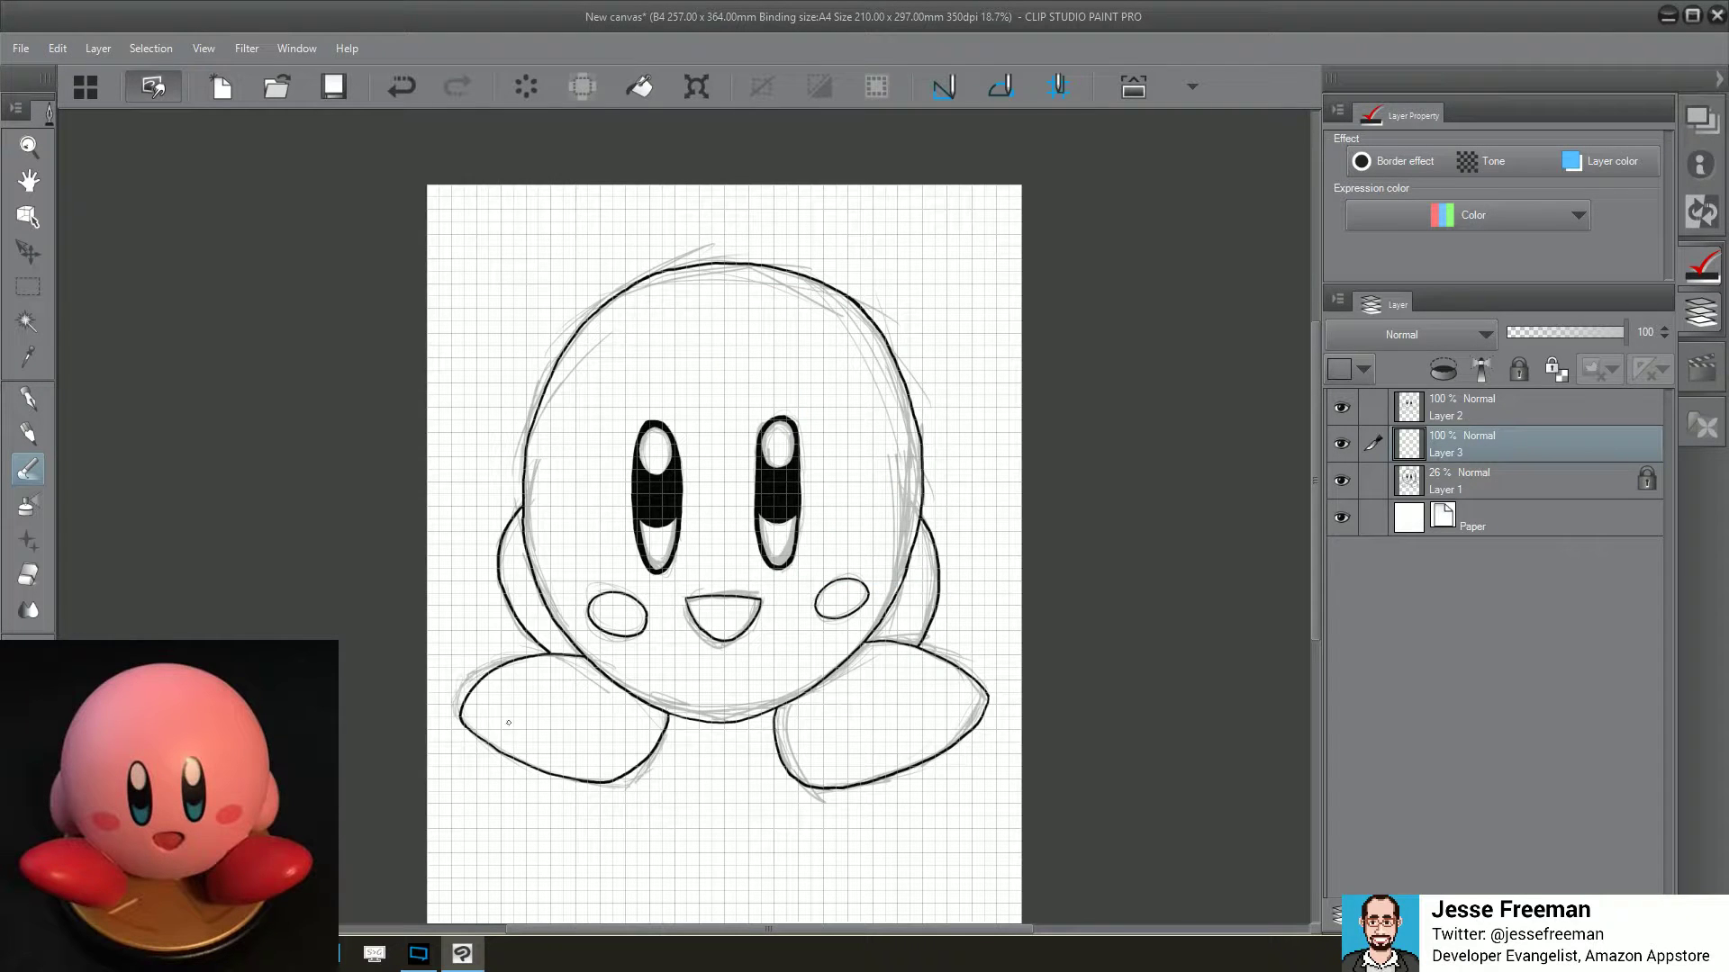
pyautogui.moveTo(495, 686); pyautogui.dragTo(546, 722)
pyautogui.moveTo(554, 733)
pyautogui.mouseDown()
pyautogui.moveTo(486, 711)
pyautogui.moveTo(592, 707)
pyautogui.mouseUp()
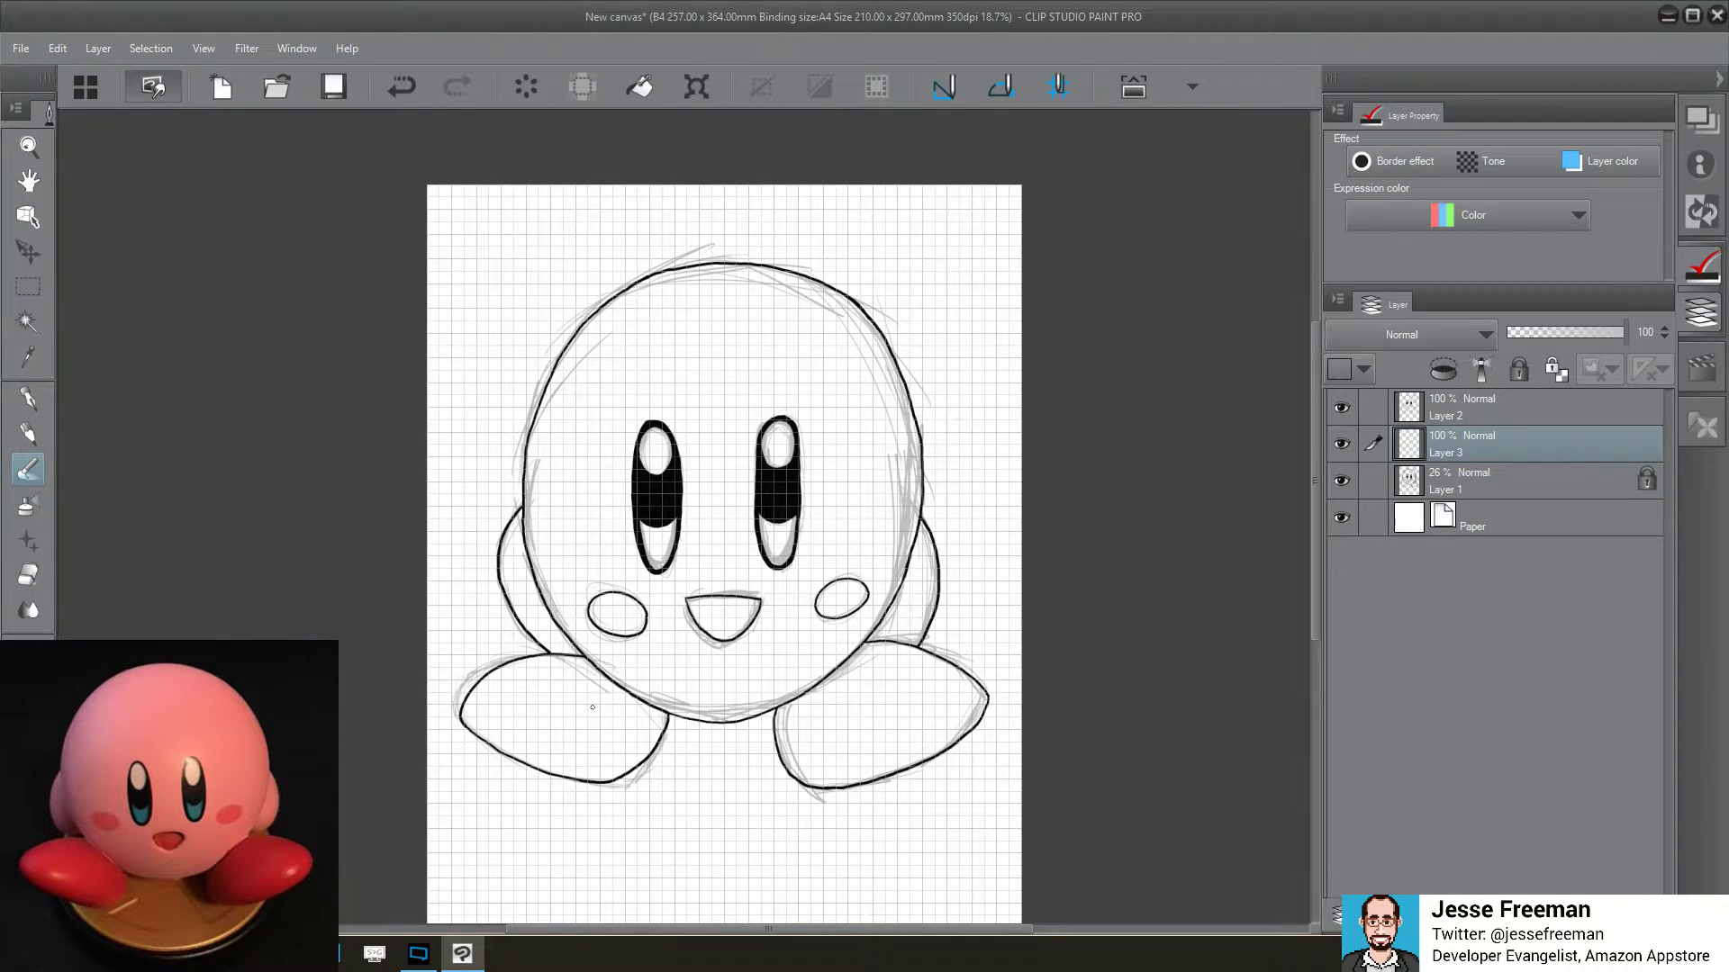
# Lock Layer 2 and set the drawing colour to light red (R255, G62, B62)
pyautogui.click(1456, 407)
pyautogui.click(1515, 374)
pyautogui.click(1470, 436)
pyautogui.doubleClick(27, 684)
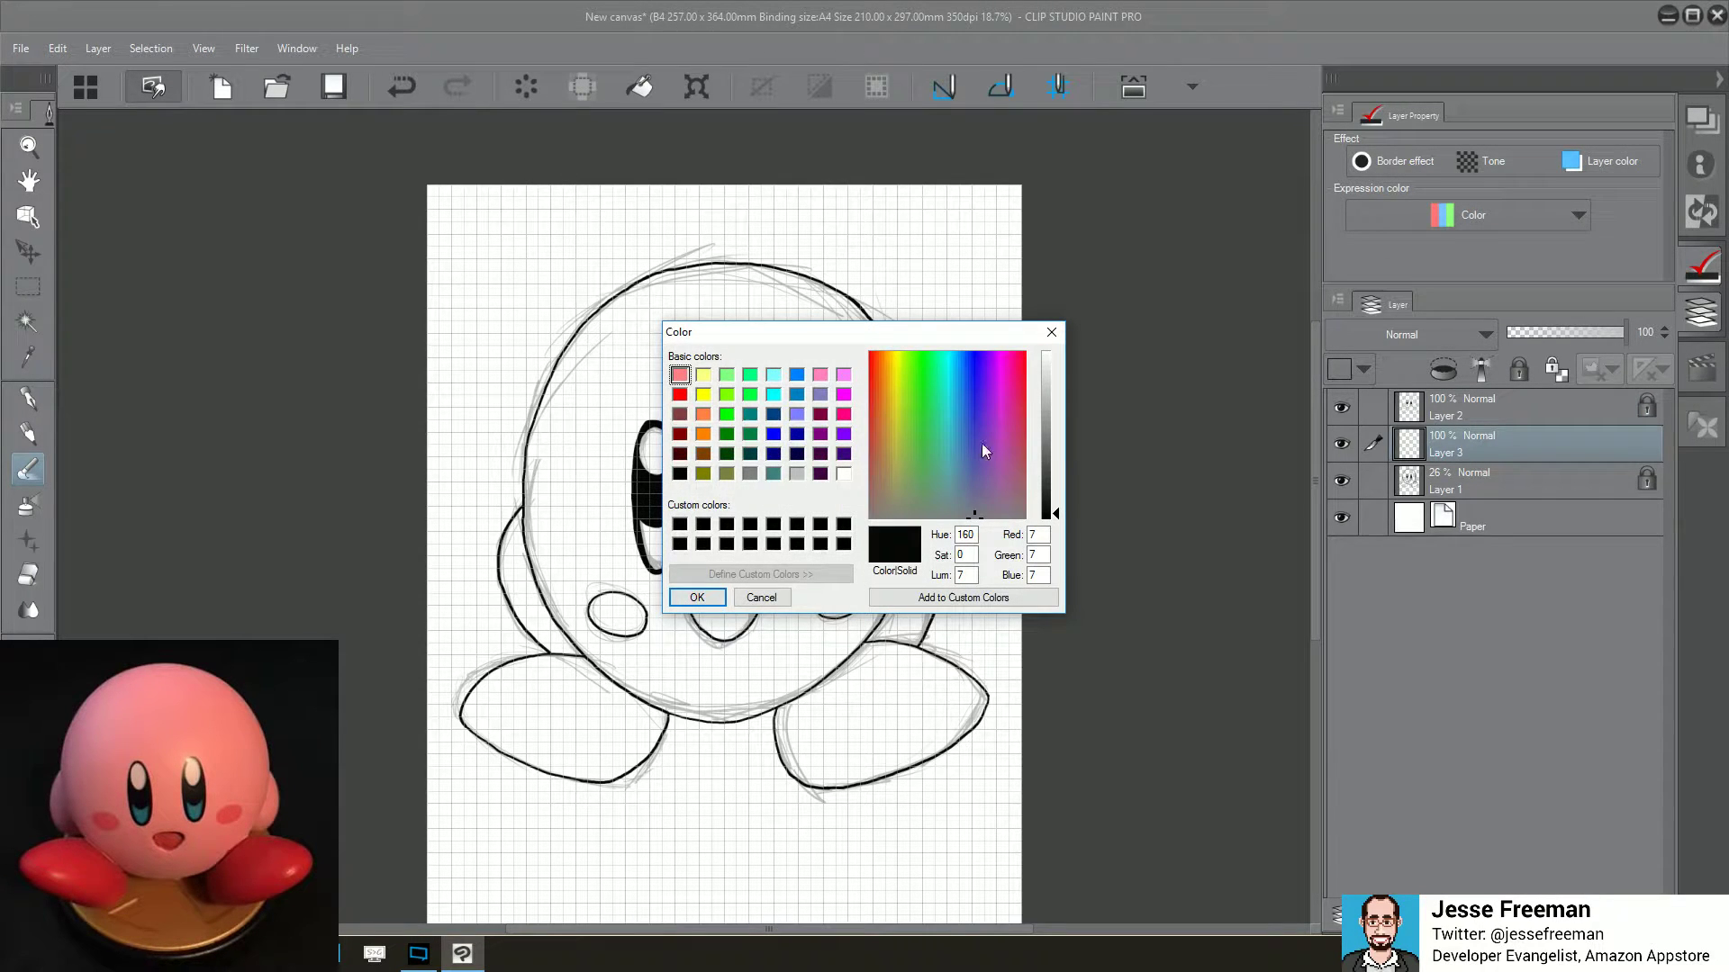
pyautogui.click(680, 394)
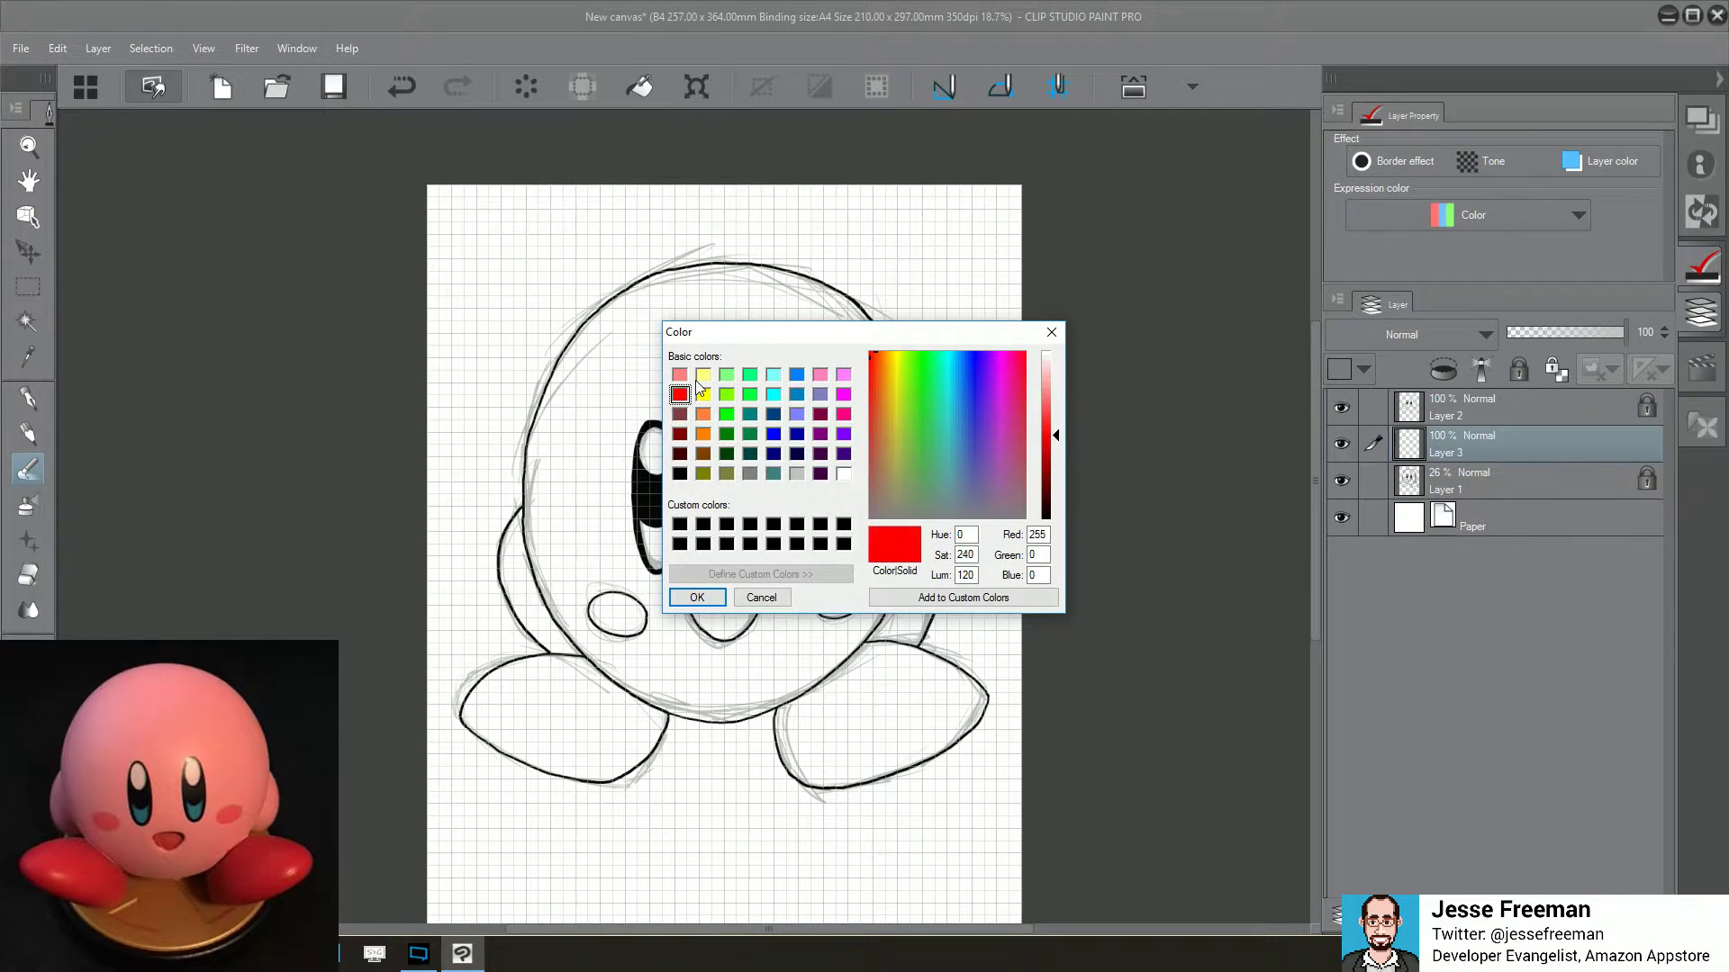
pyautogui.moveTo(1058, 440); pyautogui.dragTo(1062, 421)
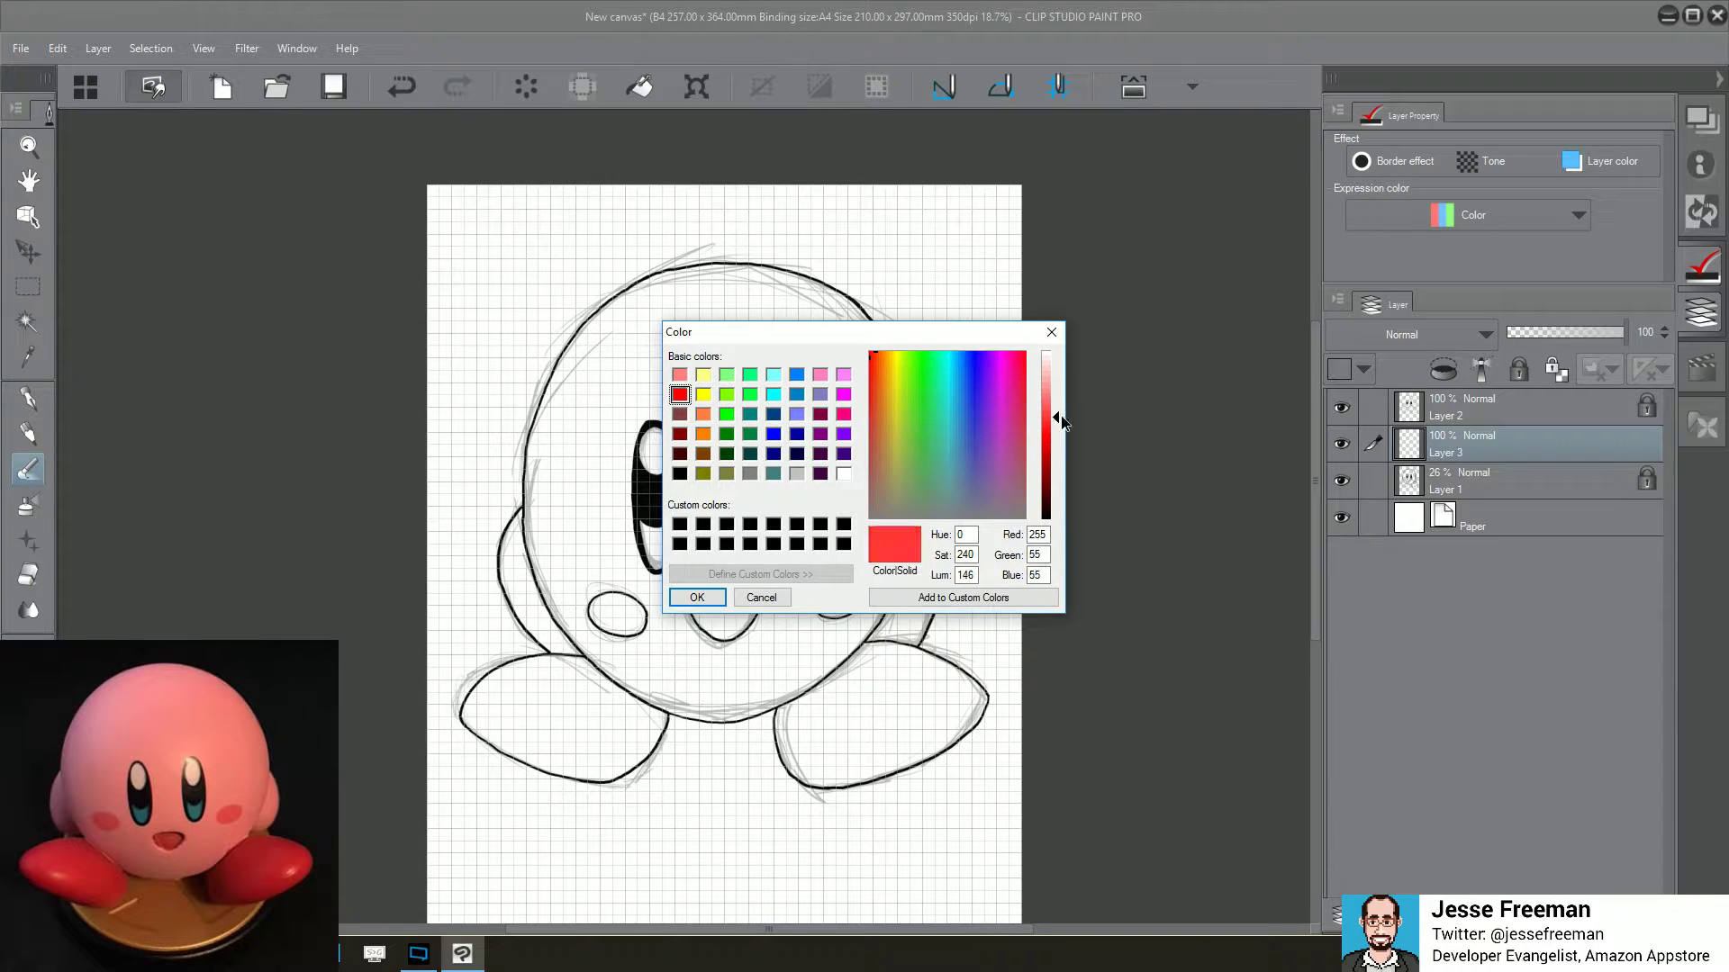
pyautogui.click(699, 600)
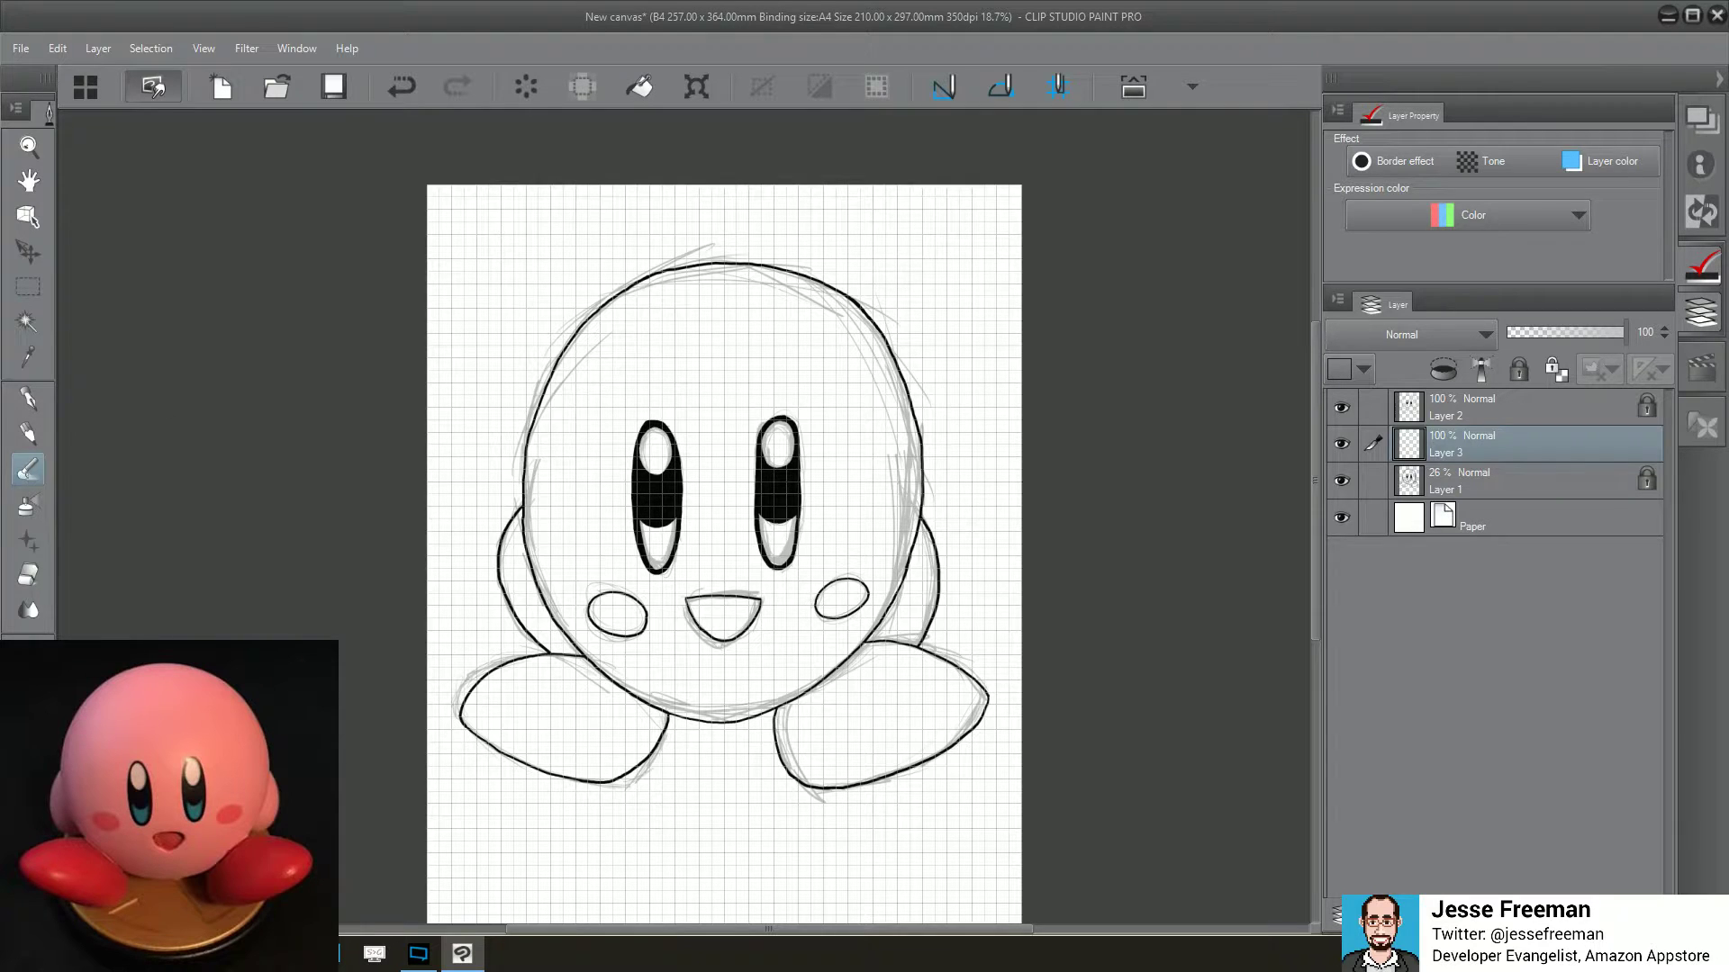
# Show the Sub Tool and Tool property palettes, raise Brush Size to 925.8, and test a stroke
pyautogui.click(101, 74)
pyautogui.click(100, 82)
pyautogui.click(16, 106)
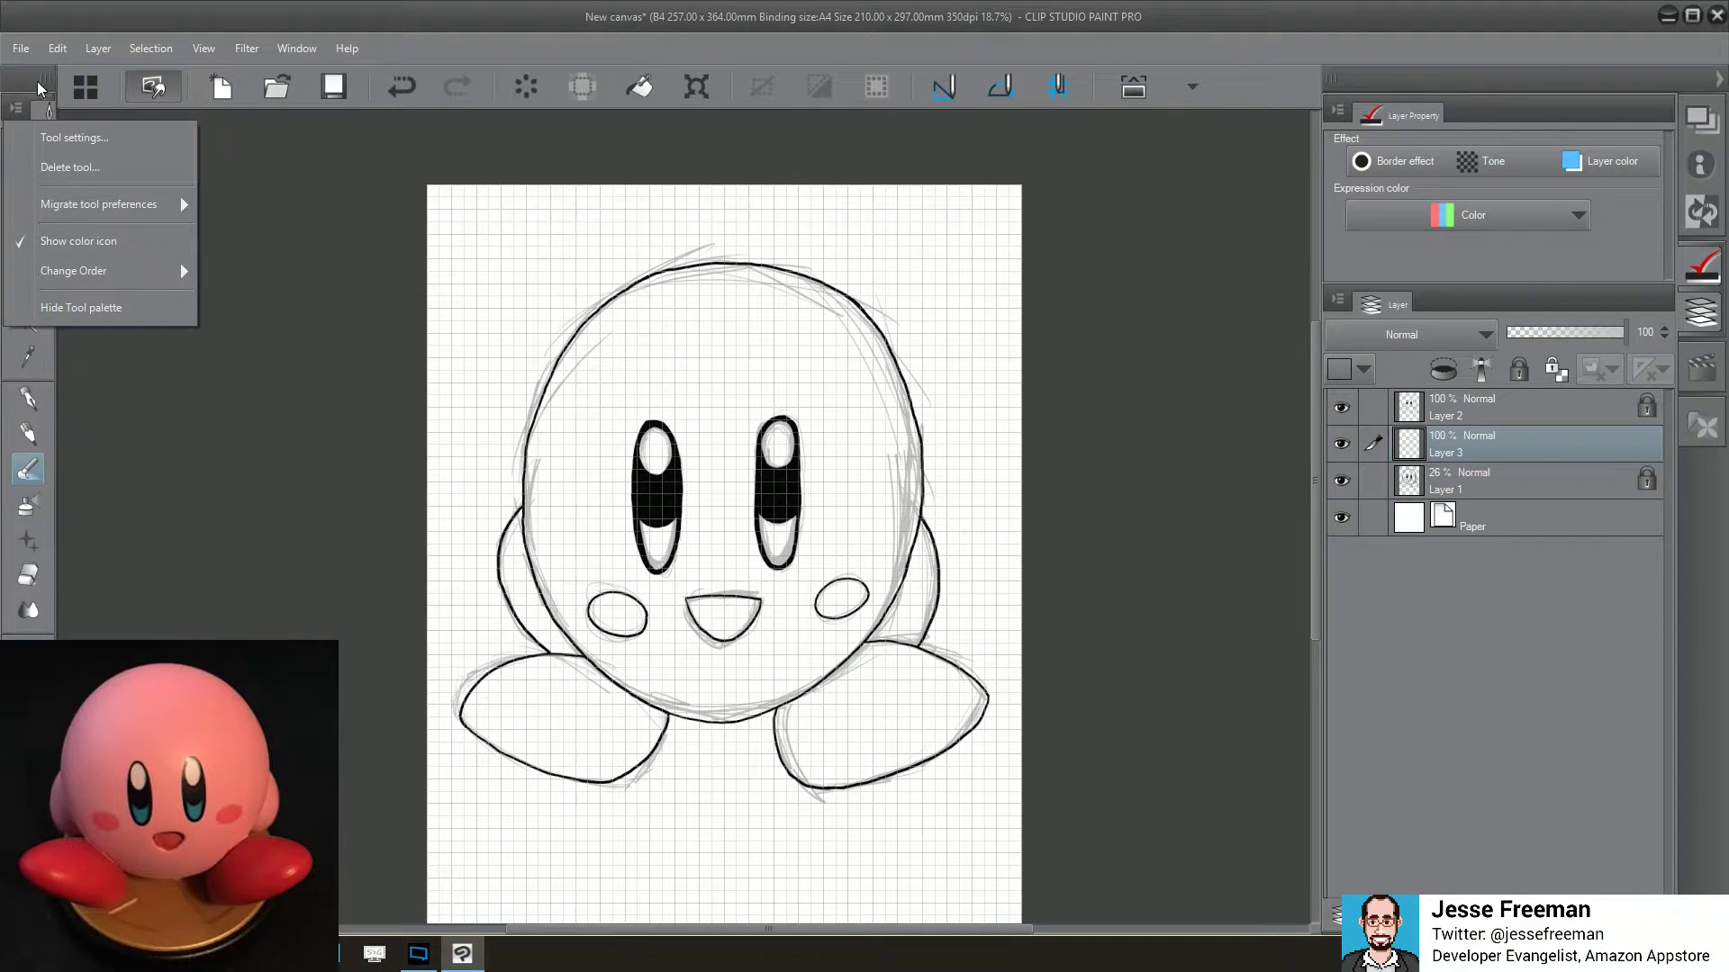
pyautogui.click(36, 95)
pyautogui.click(295, 50)
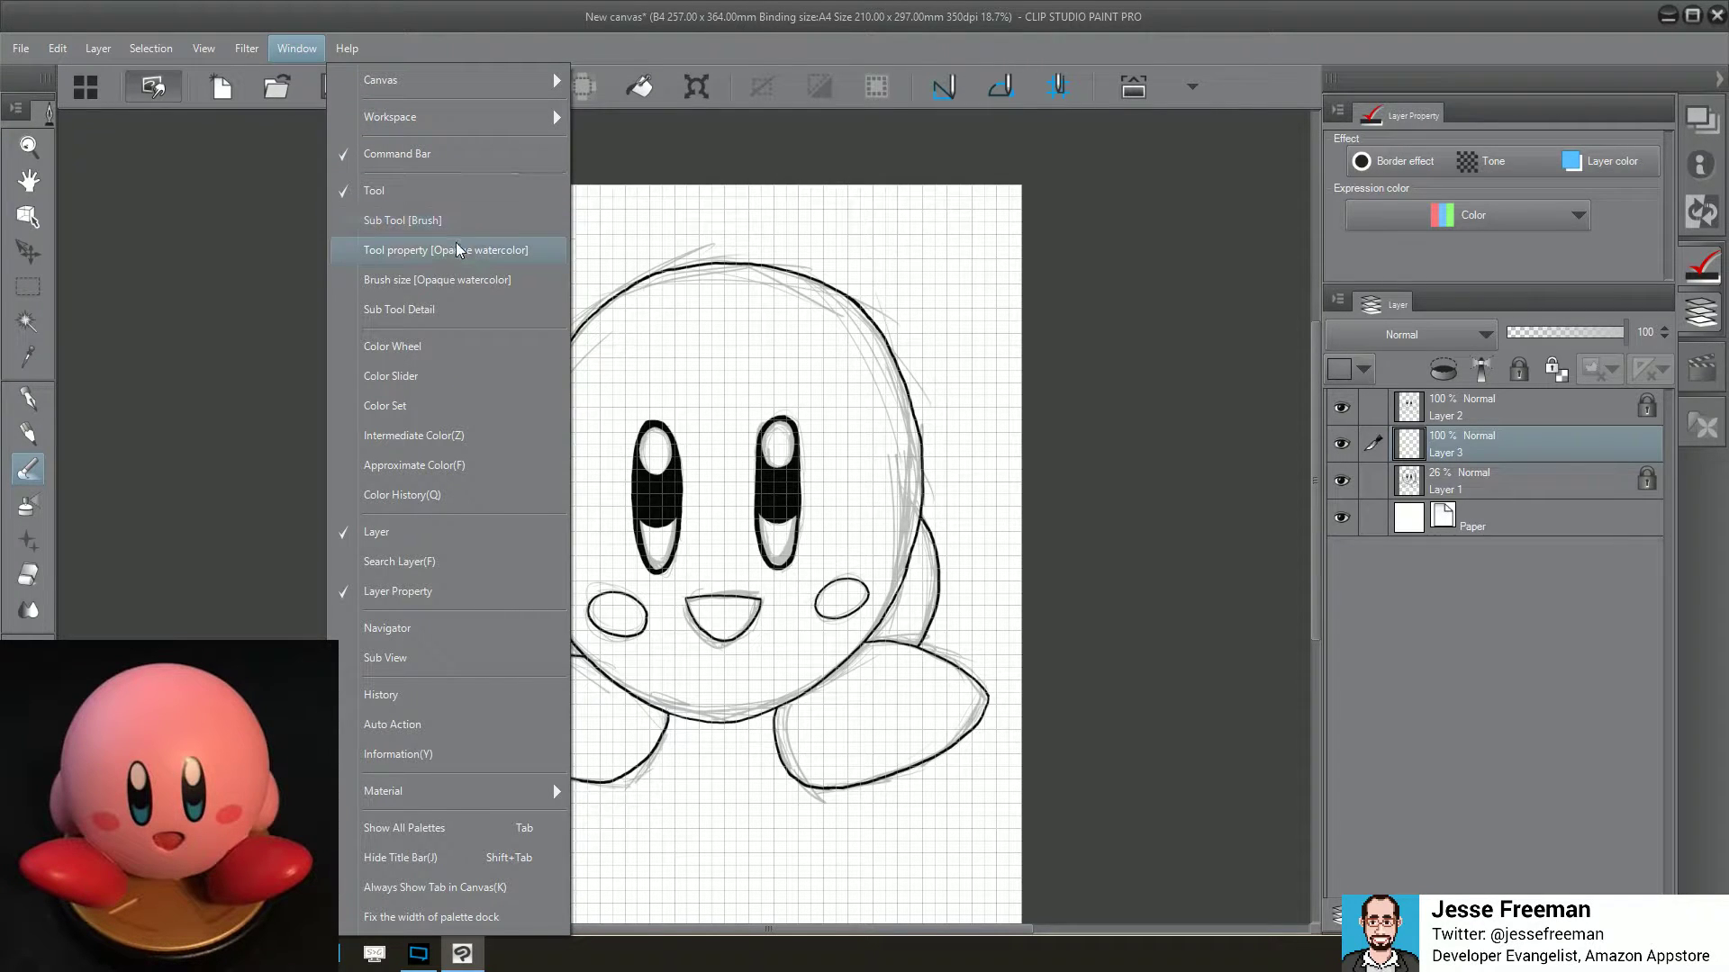
pyautogui.click(486, 225)
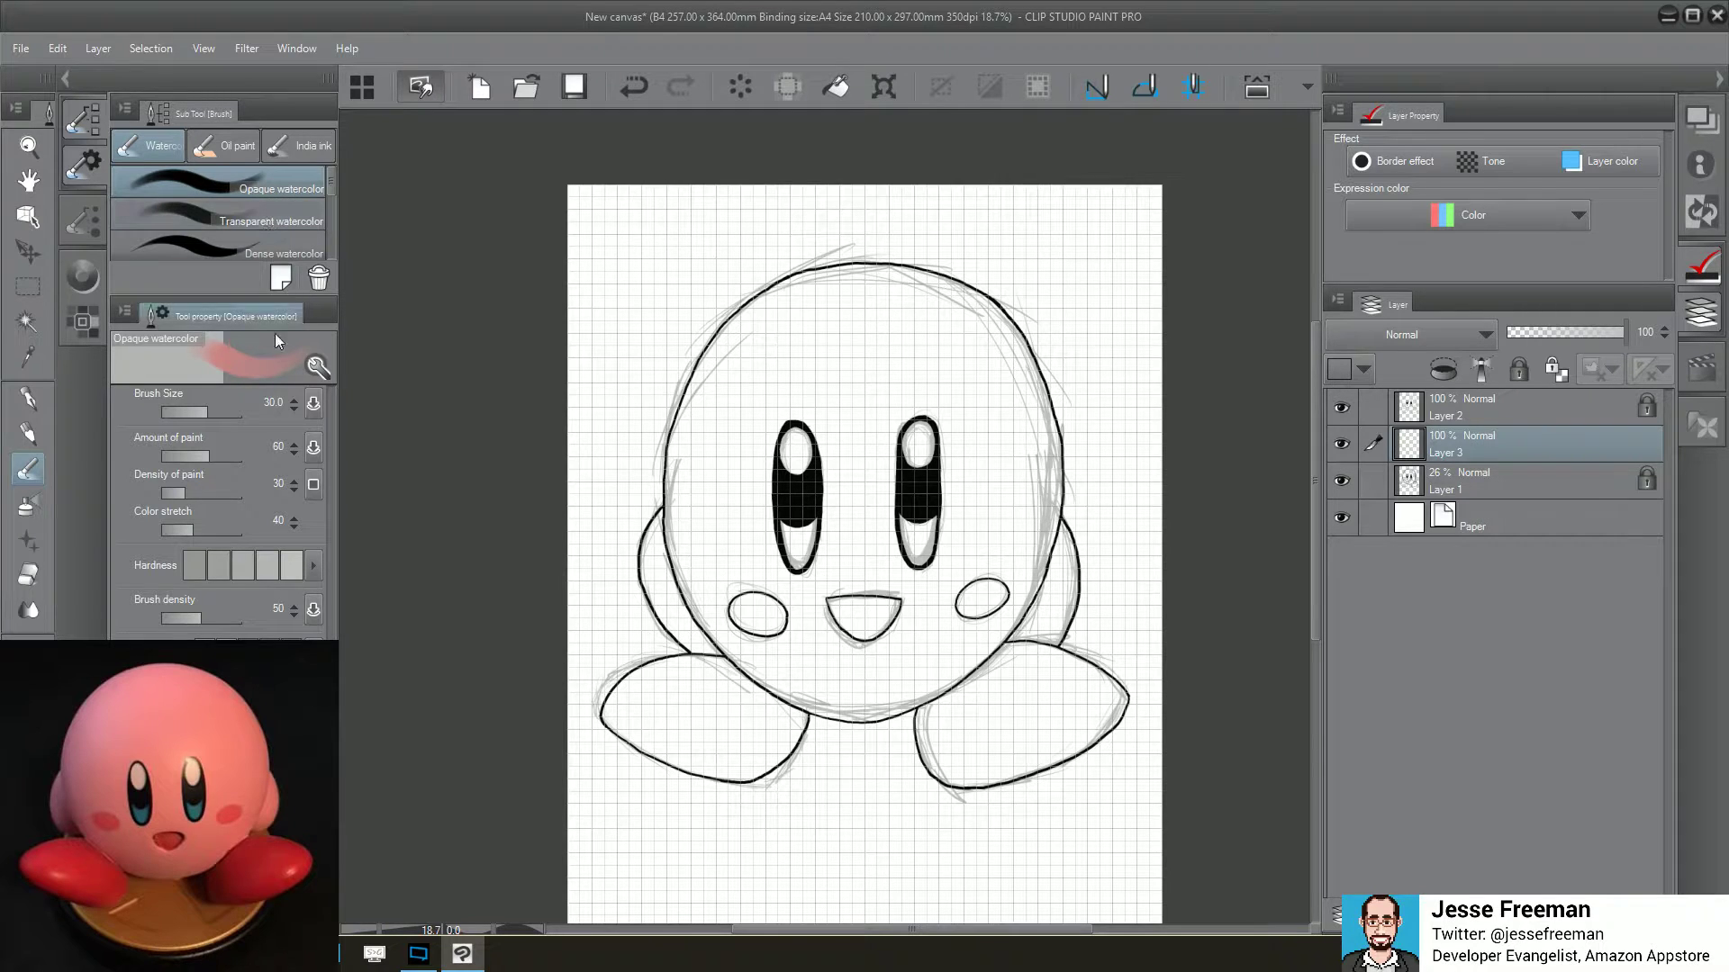
pyautogui.moveTo(214, 416); pyautogui.dragTo(230, 412)
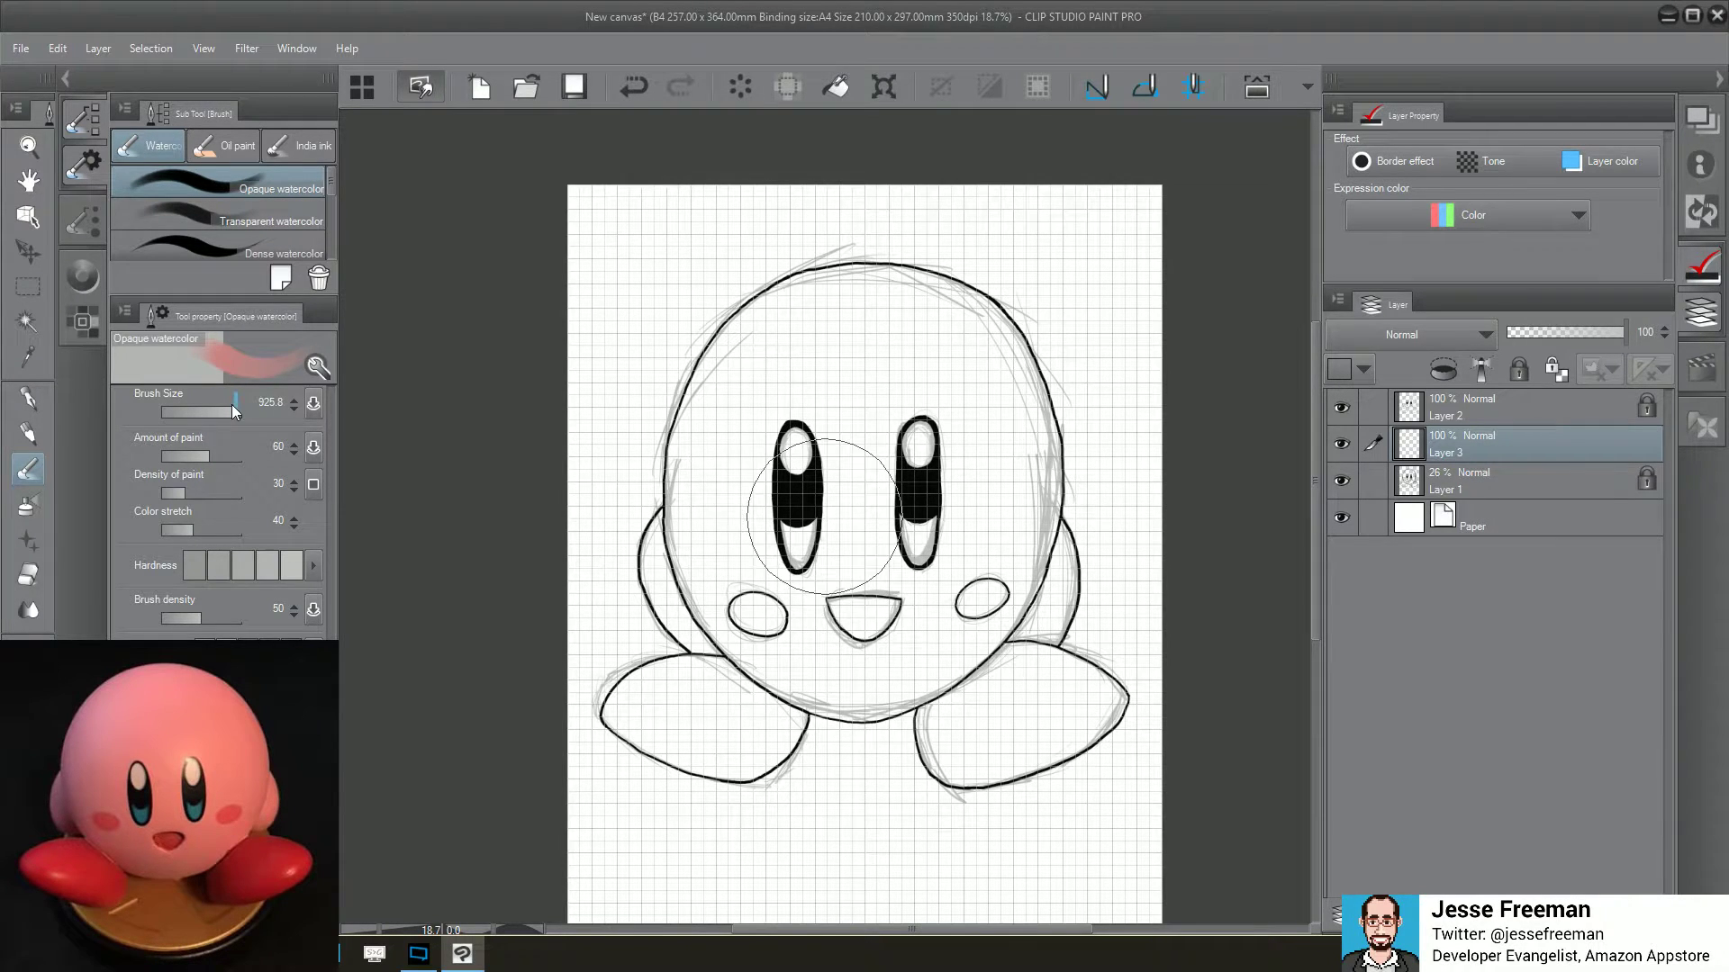
pyautogui.moveTo(653, 684)
pyautogui.mouseDown()
pyautogui.moveTo(677, 720)
pyautogui.moveTo(734, 730)
pyautogui.moveTo(630, 689)
pyautogui.mouseUp()
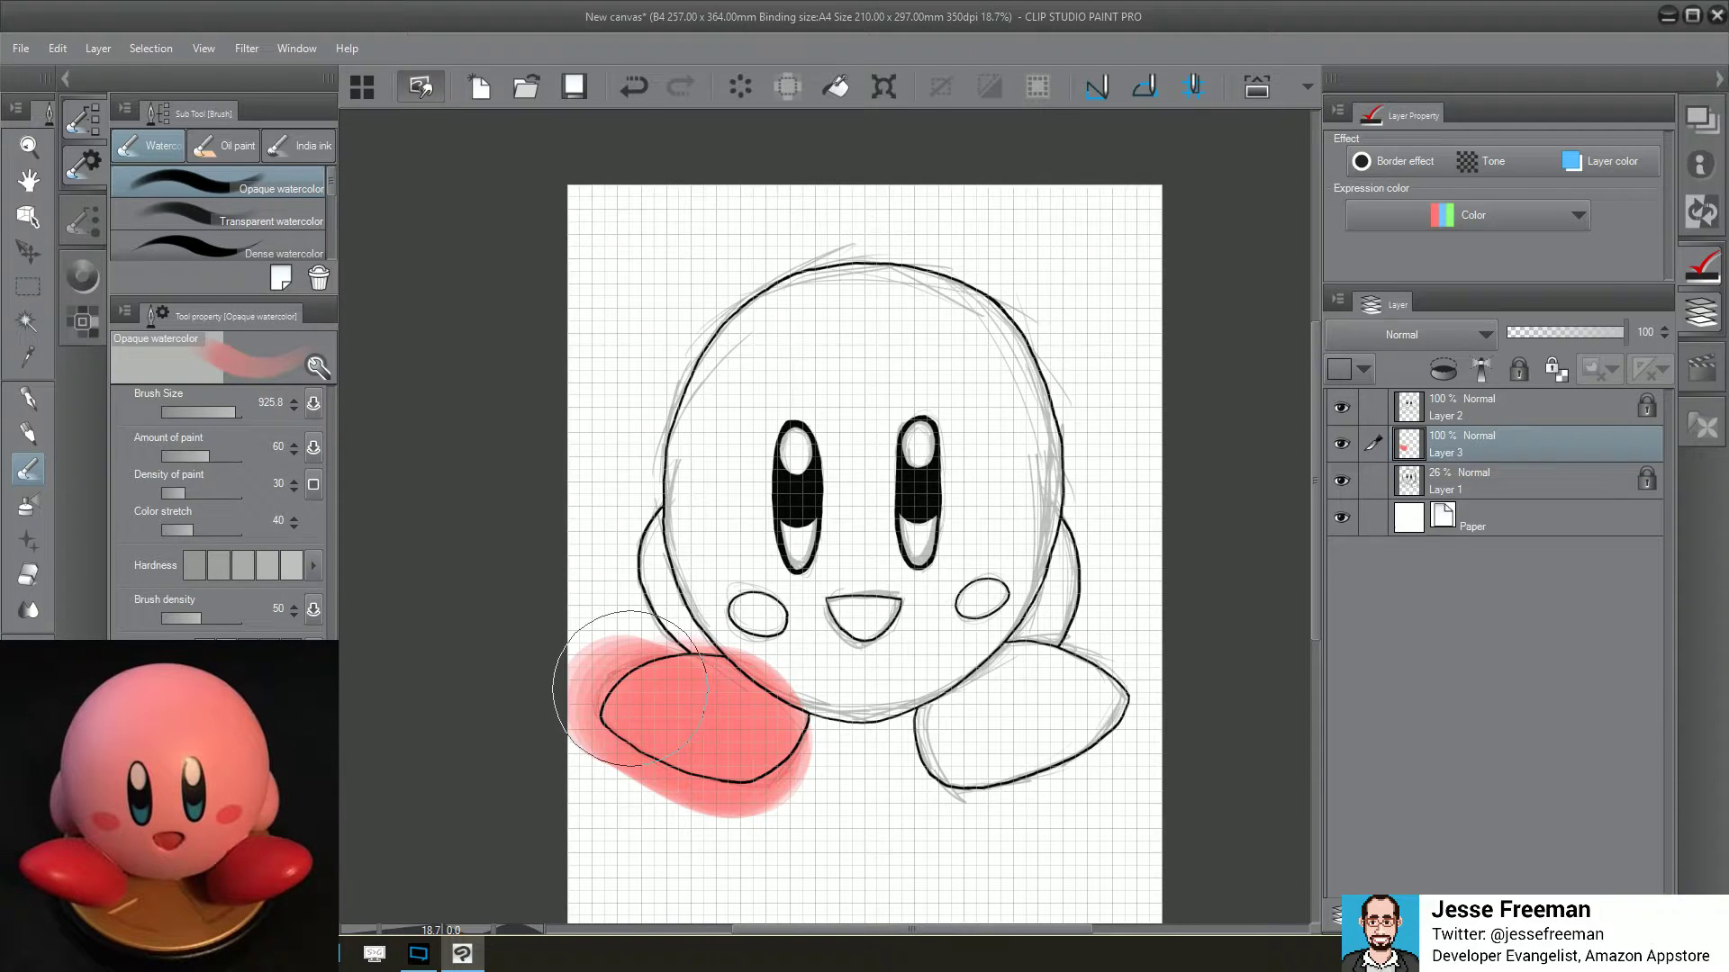
# Undo the test patch, shrink the brush to 127.7, and paint the left foot red
pyautogui.click(634, 86)
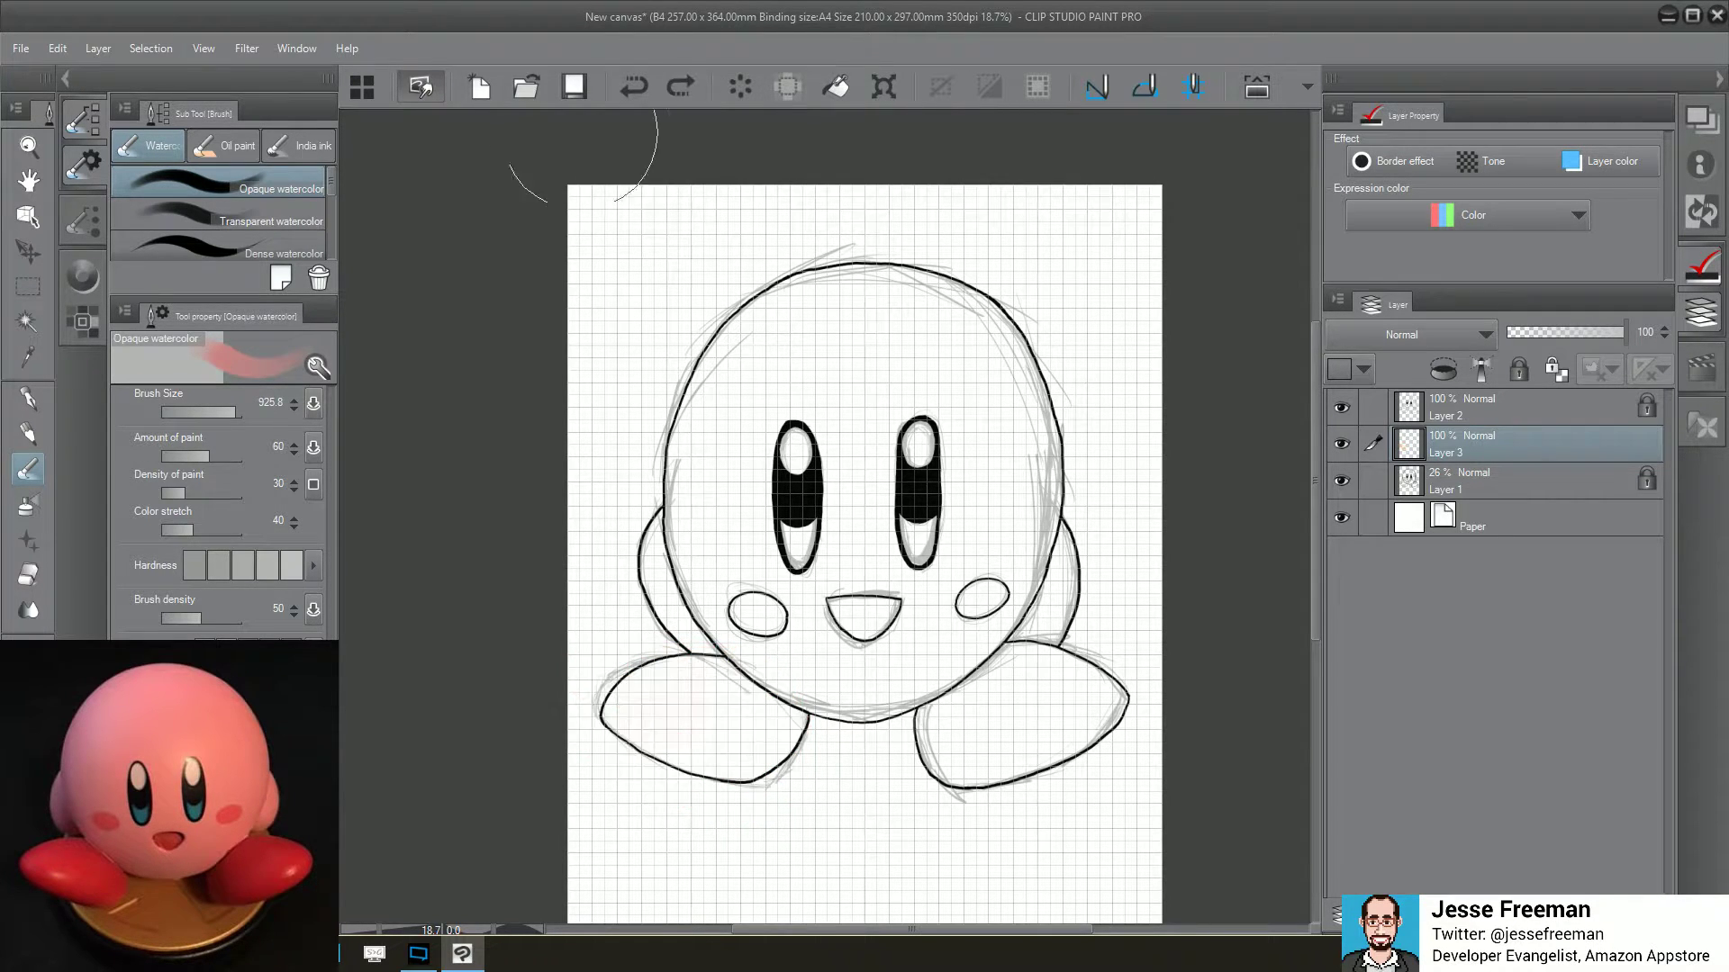
pyautogui.moveTo(214, 410); pyautogui.dragTo(193, 410)
pyautogui.moveTo(686, 702)
pyautogui.mouseDown()
pyautogui.moveTo(707, 731)
pyautogui.moveTo(761, 697)
pyautogui.moveTo(729, 671)
pyautogui.moveTo(650, 671)
pyautogui.mouseUp()
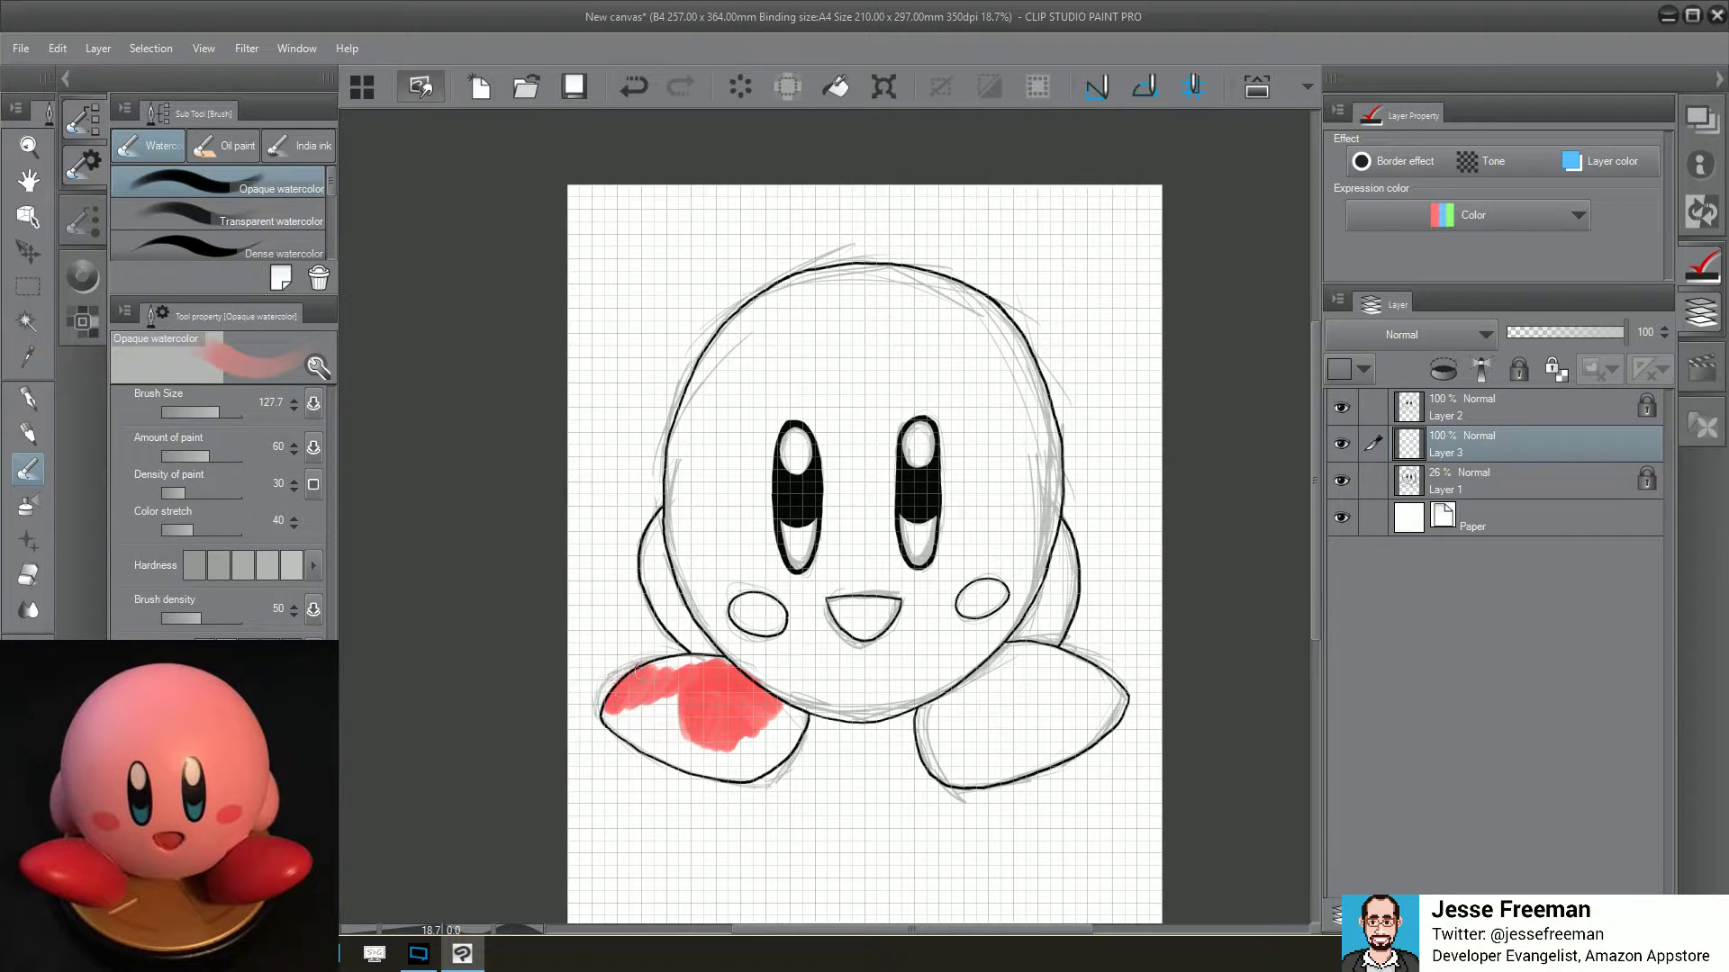
pyautogui.moveTo(673, 688); pyautogui.dragTo(661, 746)
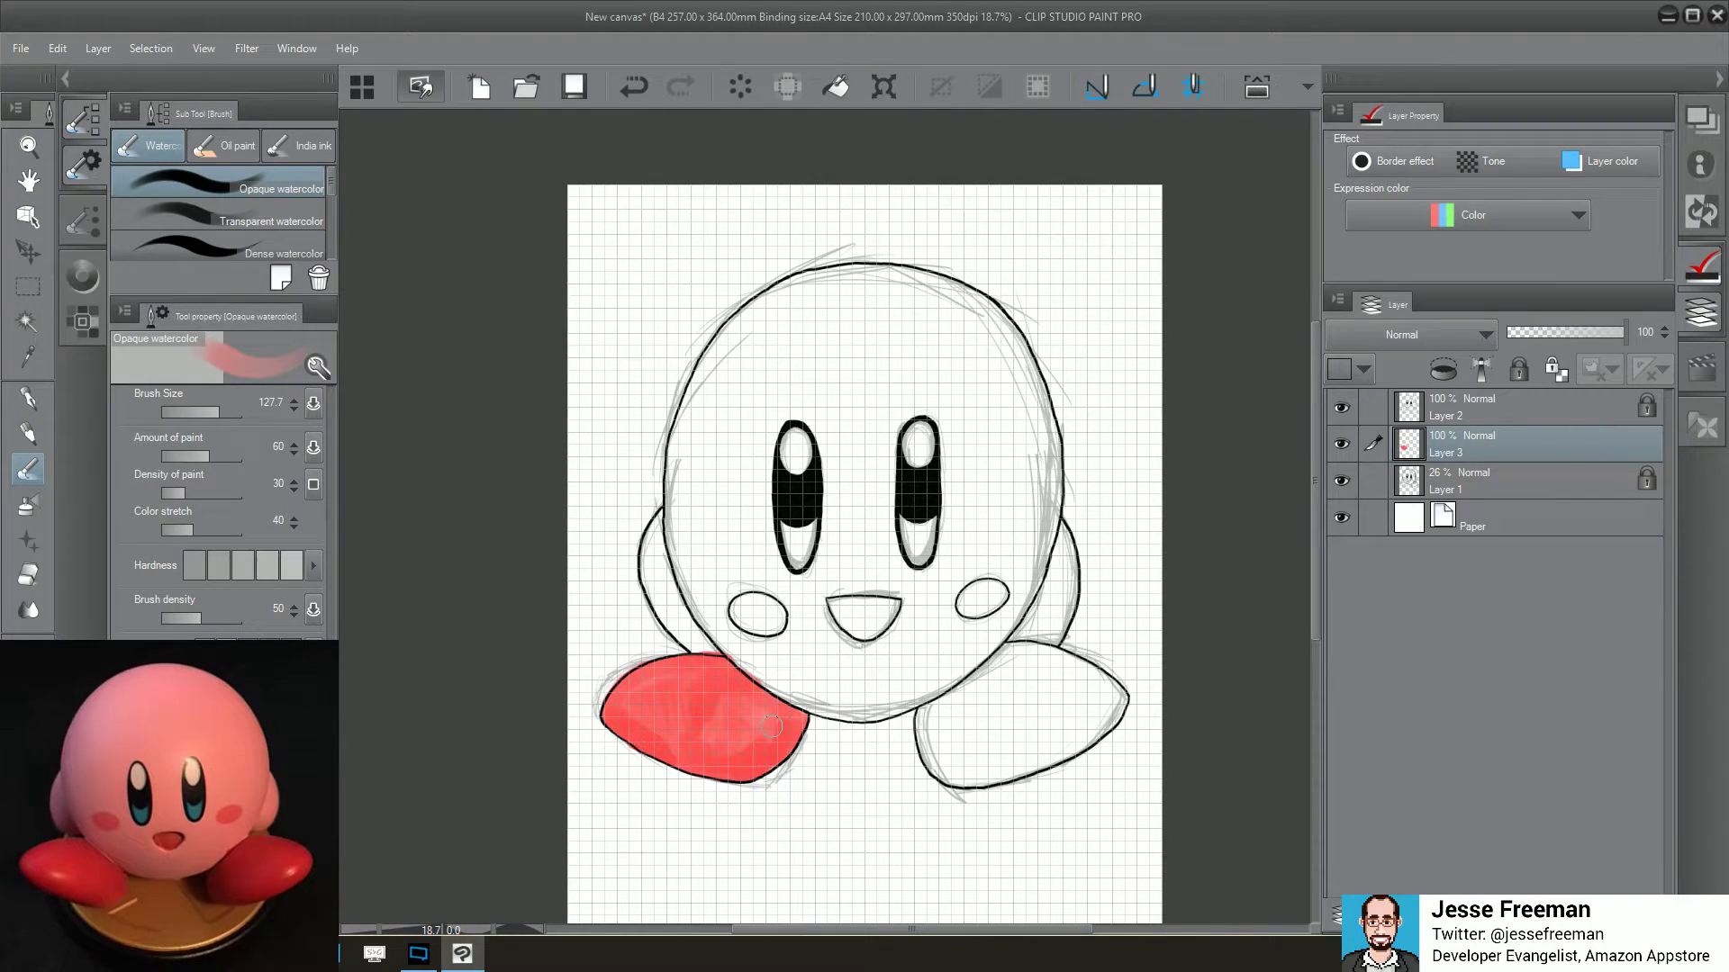
# Zoom in and deepen the red across the left foot, covering its lighter patches
pyautogui.scroll(2, 771, 726)
pyautogui.scroll(4, 684, 711)
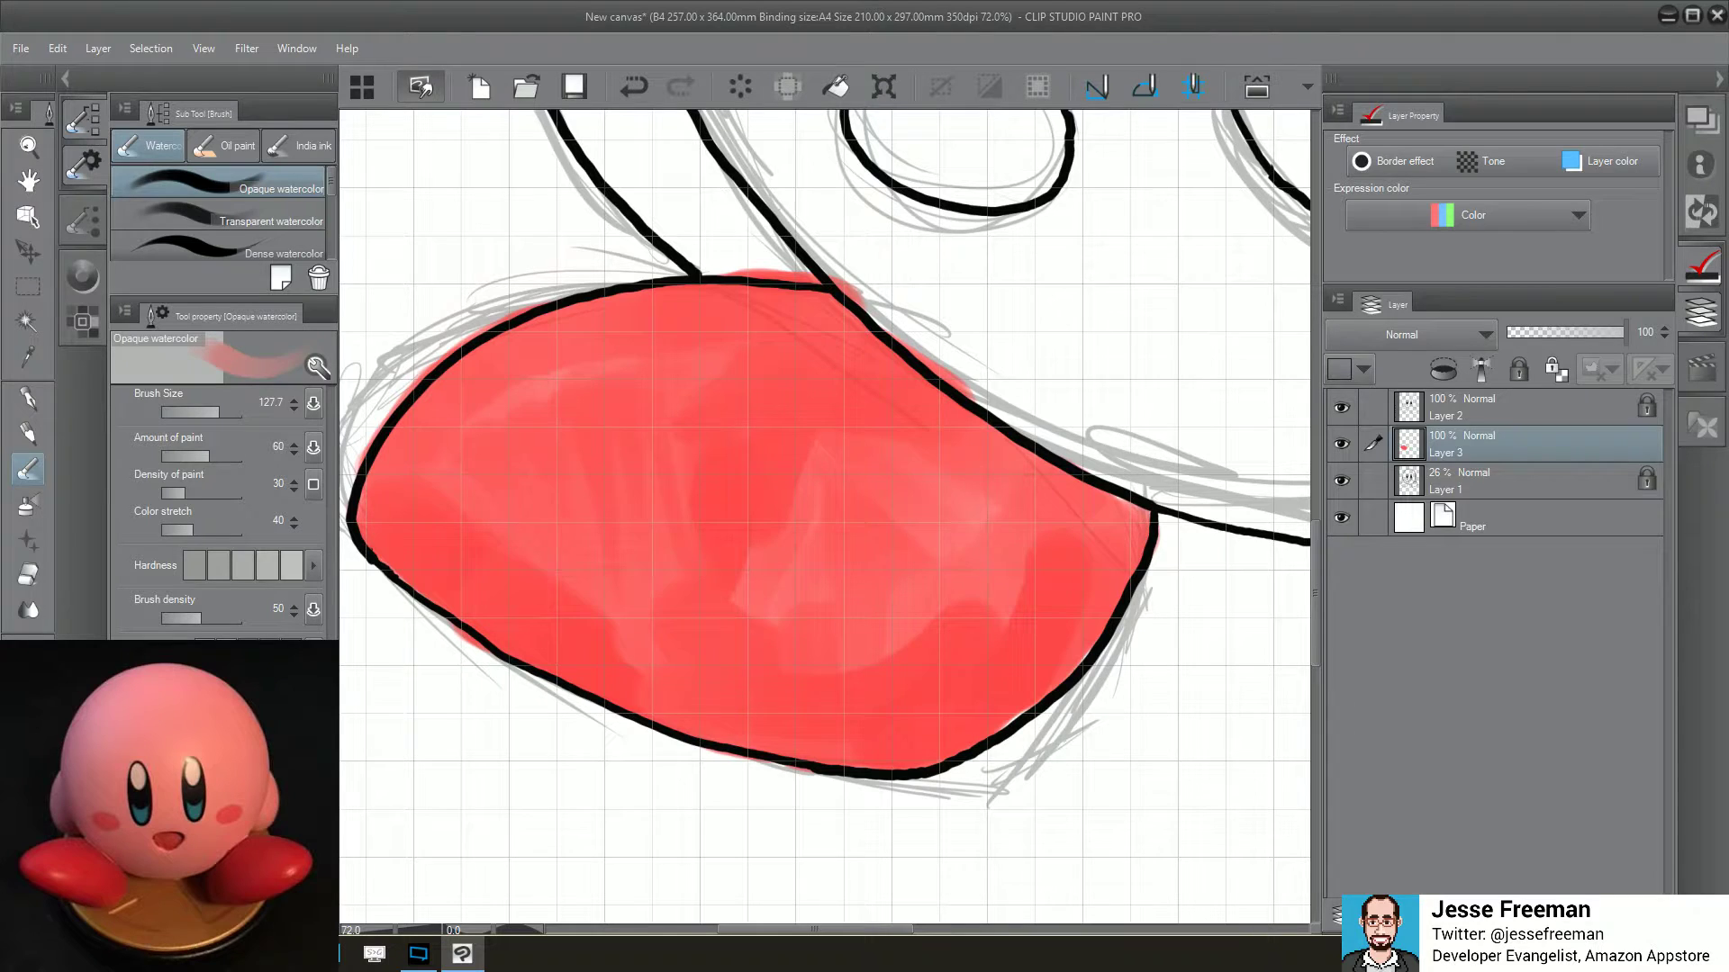
pyautogui.moveTo(414, 475)
pyautogui.mouseDown()
pyautogui.moveTo(578, 531)
pyautogui.moveTo(603, 655)
pyautogui.moveTo(945, 585)
pyautogui.moveTo(1009, 612)
pyautogui.moveTo(1071, 531)
pyautogui.moveTo(980, 677)
pyautogui.moveTo(1109, 509)
pyautogui.moveTo(846, 738)
pyautogui.moveTo(815, 709)
pyautogui.moveTo(684, 711)
pyautogui.moveTo(408, 508)
pyautogui.mouseUp()
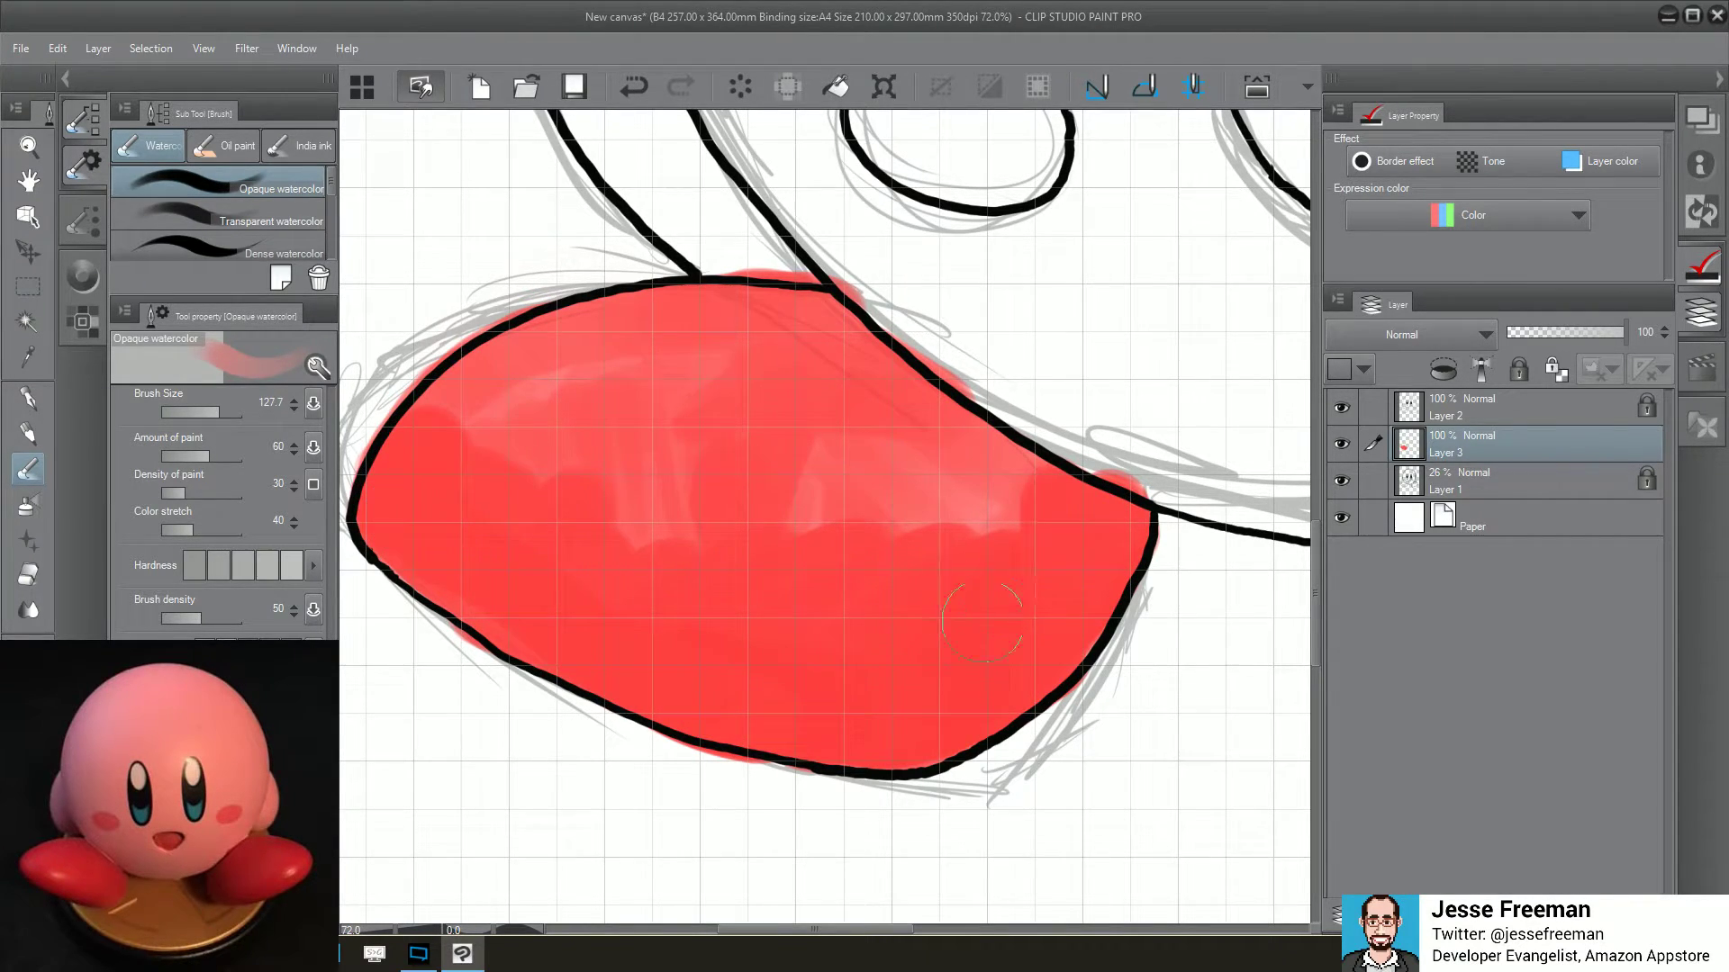
pyautogui.moveTo(998, 596); pyautogui.dragTo(995, 473)
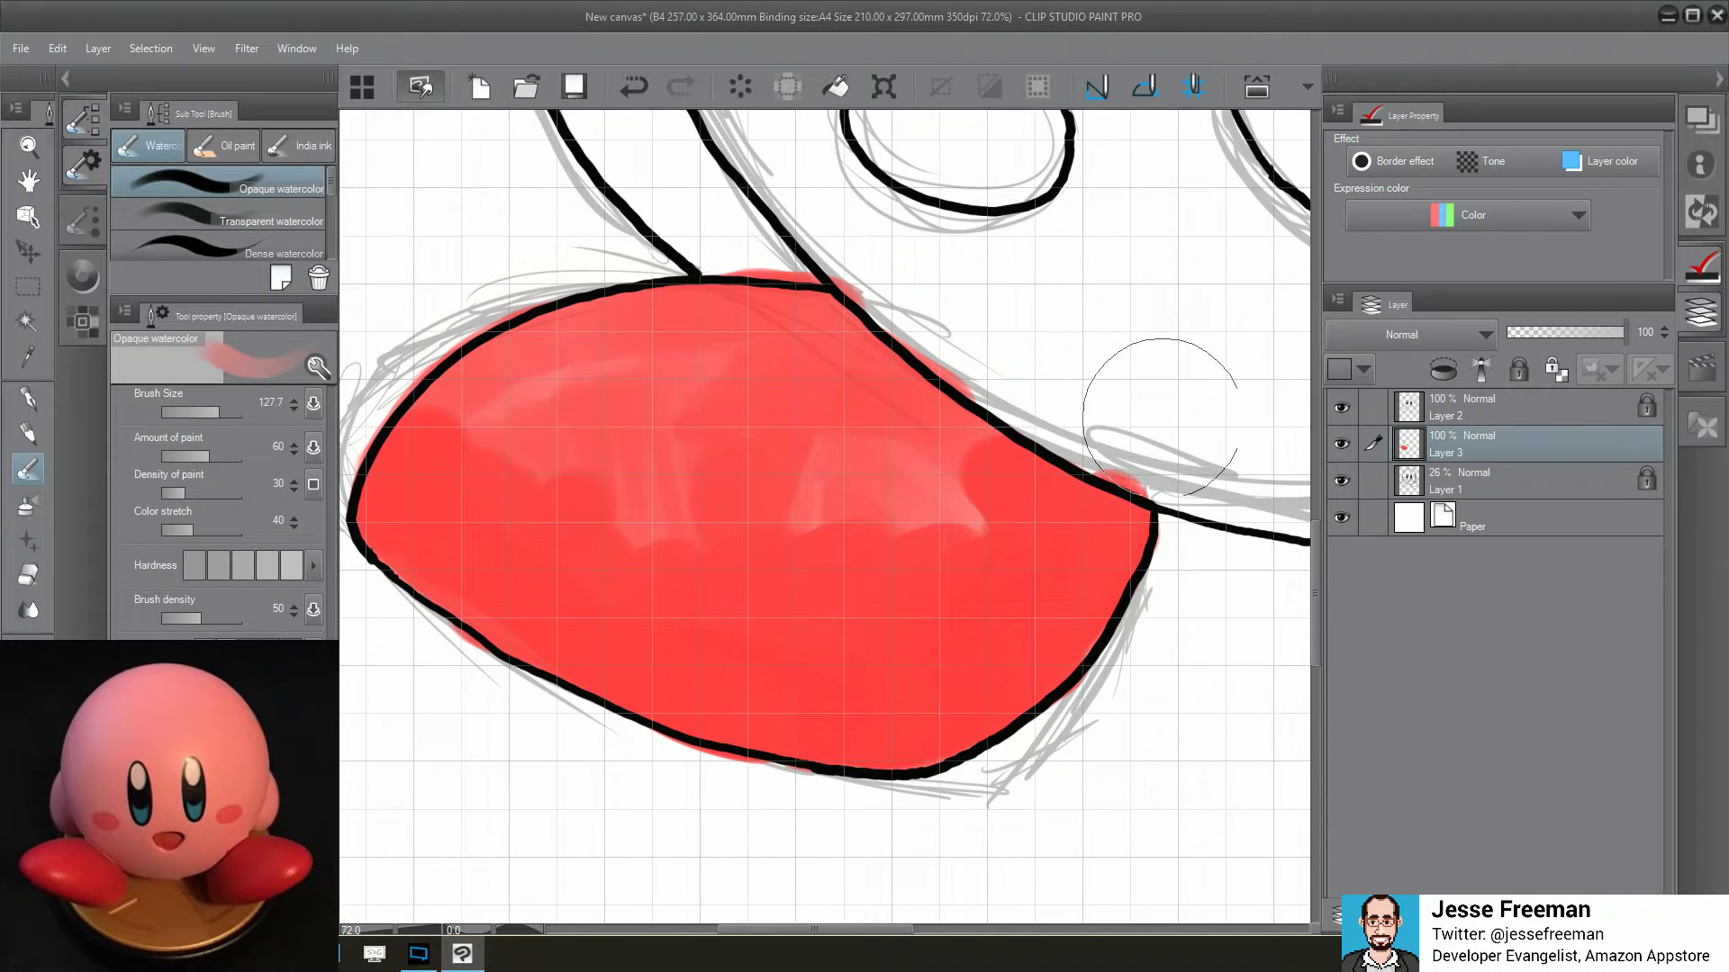
# Clean red overflow along the left foot's top and bottom outline, undoing bad strokes
pyautogui.moveTo(1157, 396)
pyautogui.mouseDown()
pyautogui.moveTo(1116, 454)
pyautogui.moveTo(1023, 328)
pyautogui.moveTo(878, 268)
pyautogui.moveTo(783, 281)
pyautogui.mouseUp()
pyautogui.hotkey('ctrl', 'z')
pyautogui.hotkey('ctrl', 'z')
pyautogui.hotkey('ctrl', 'z')
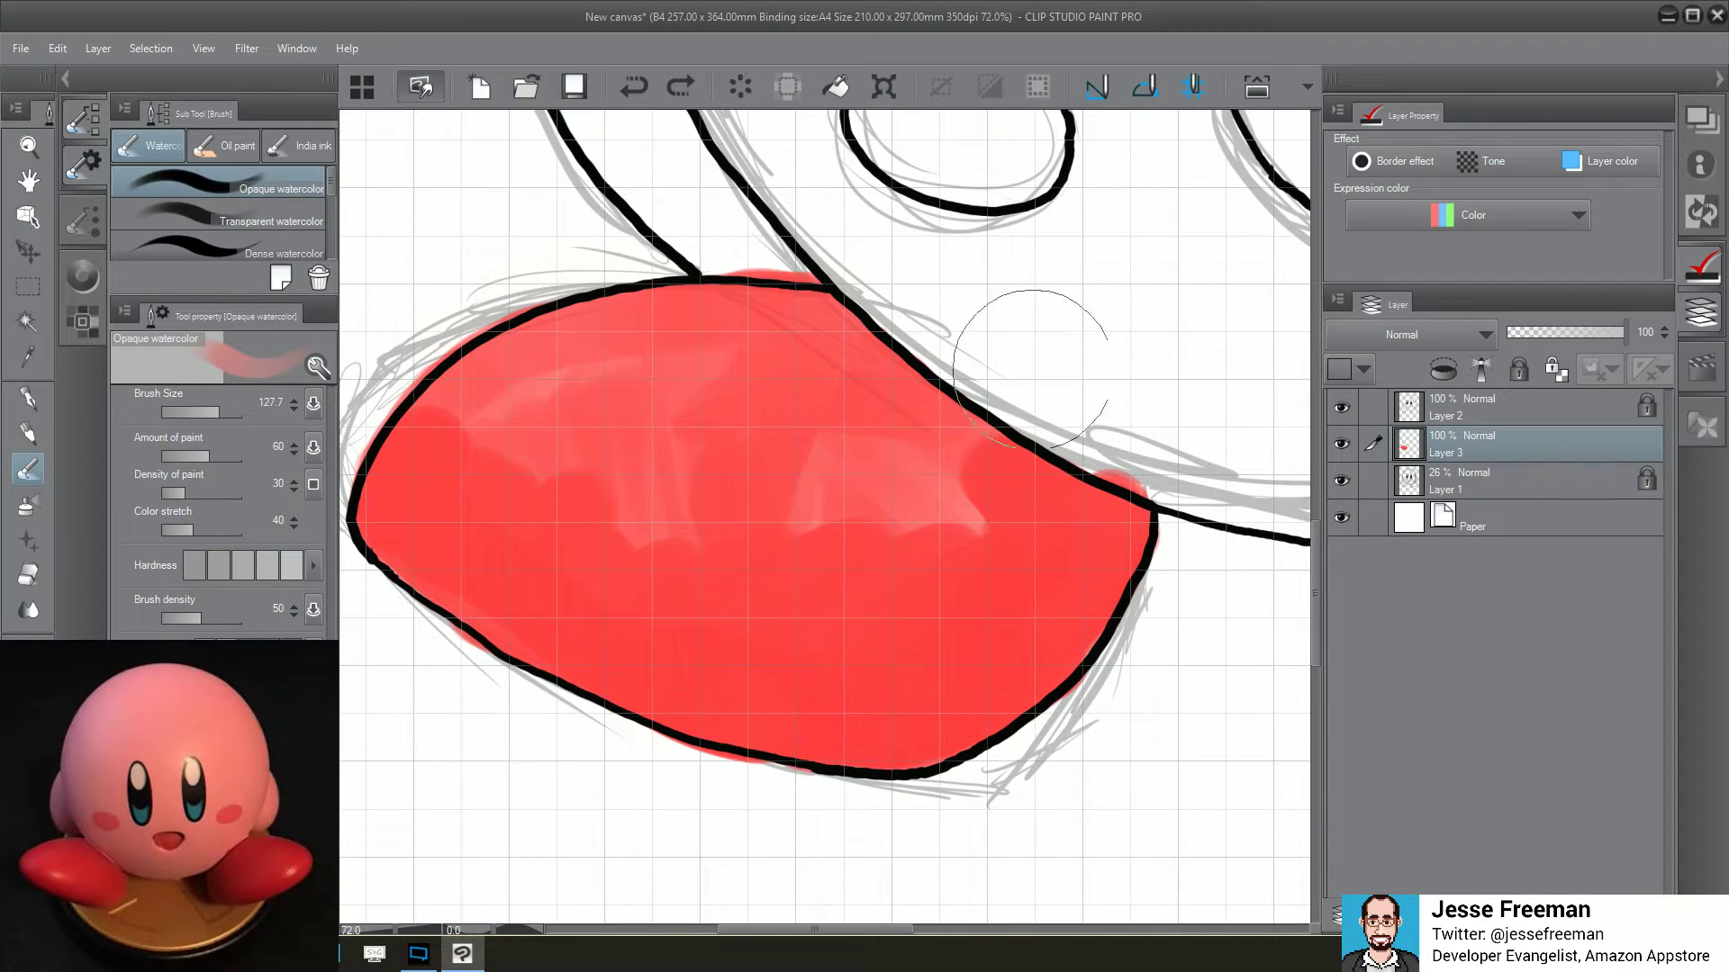
pyautogui.moveTo(1126, 402); pyautogui.dragTo(1167, 457)
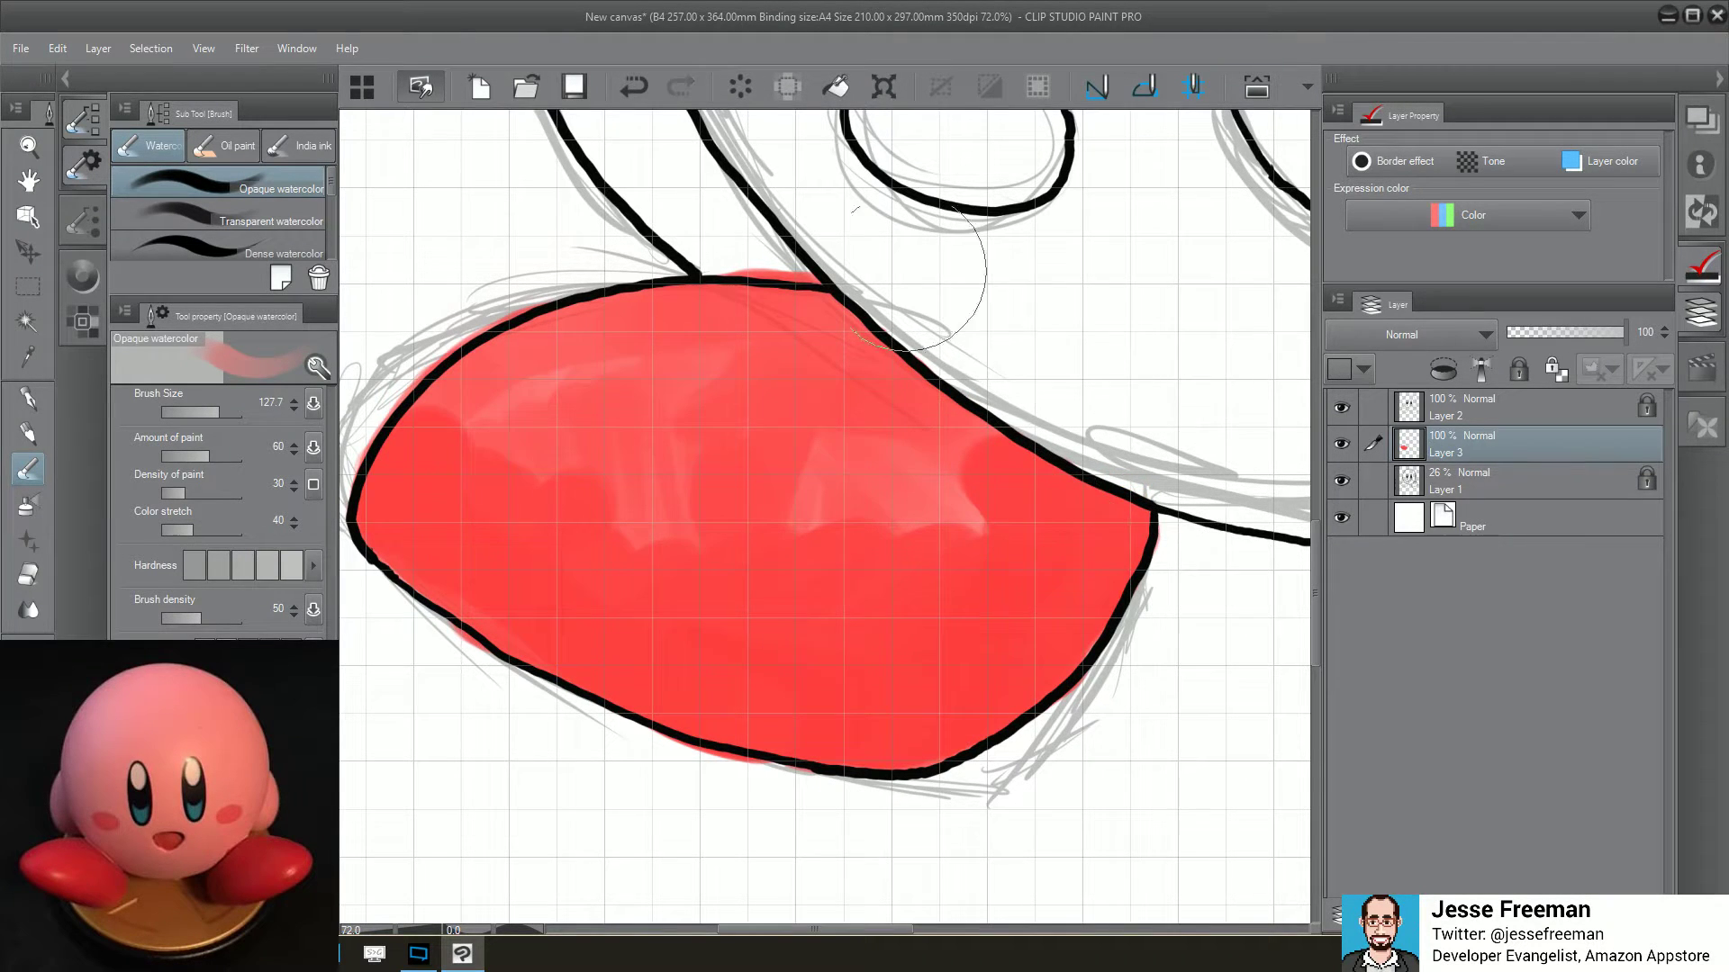
pyautogui.moveTo(811, 270); pyautogui.dragTo(741, 243)
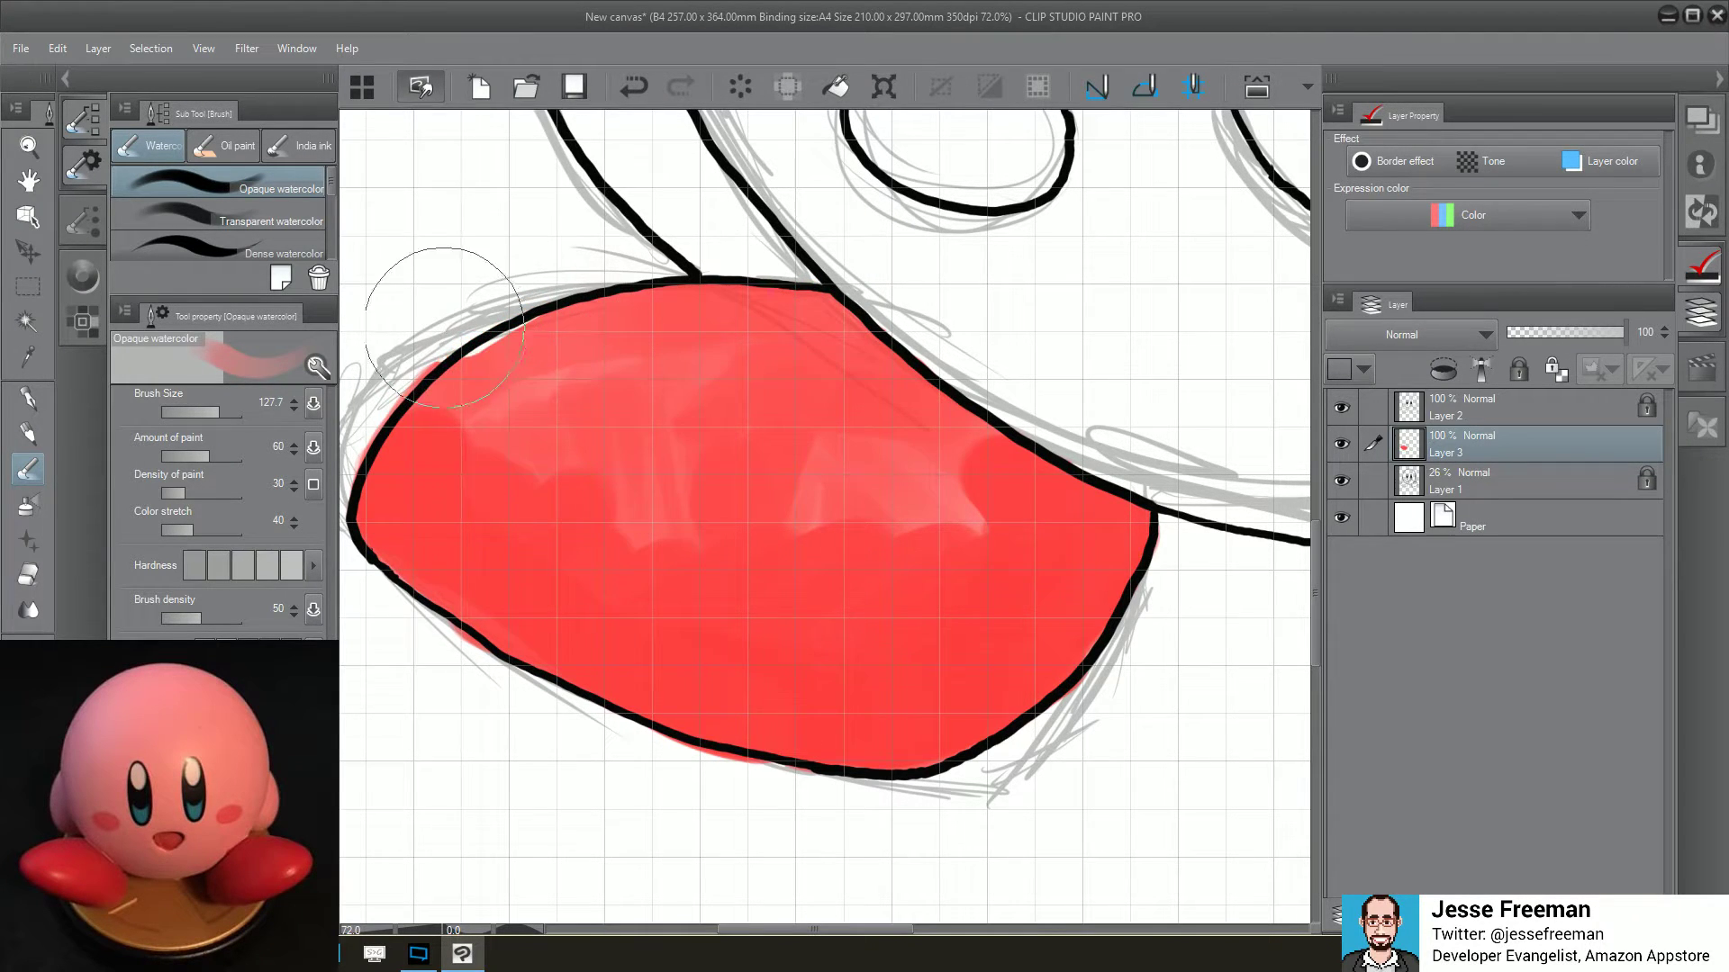
pyautogui.click(620, 94)
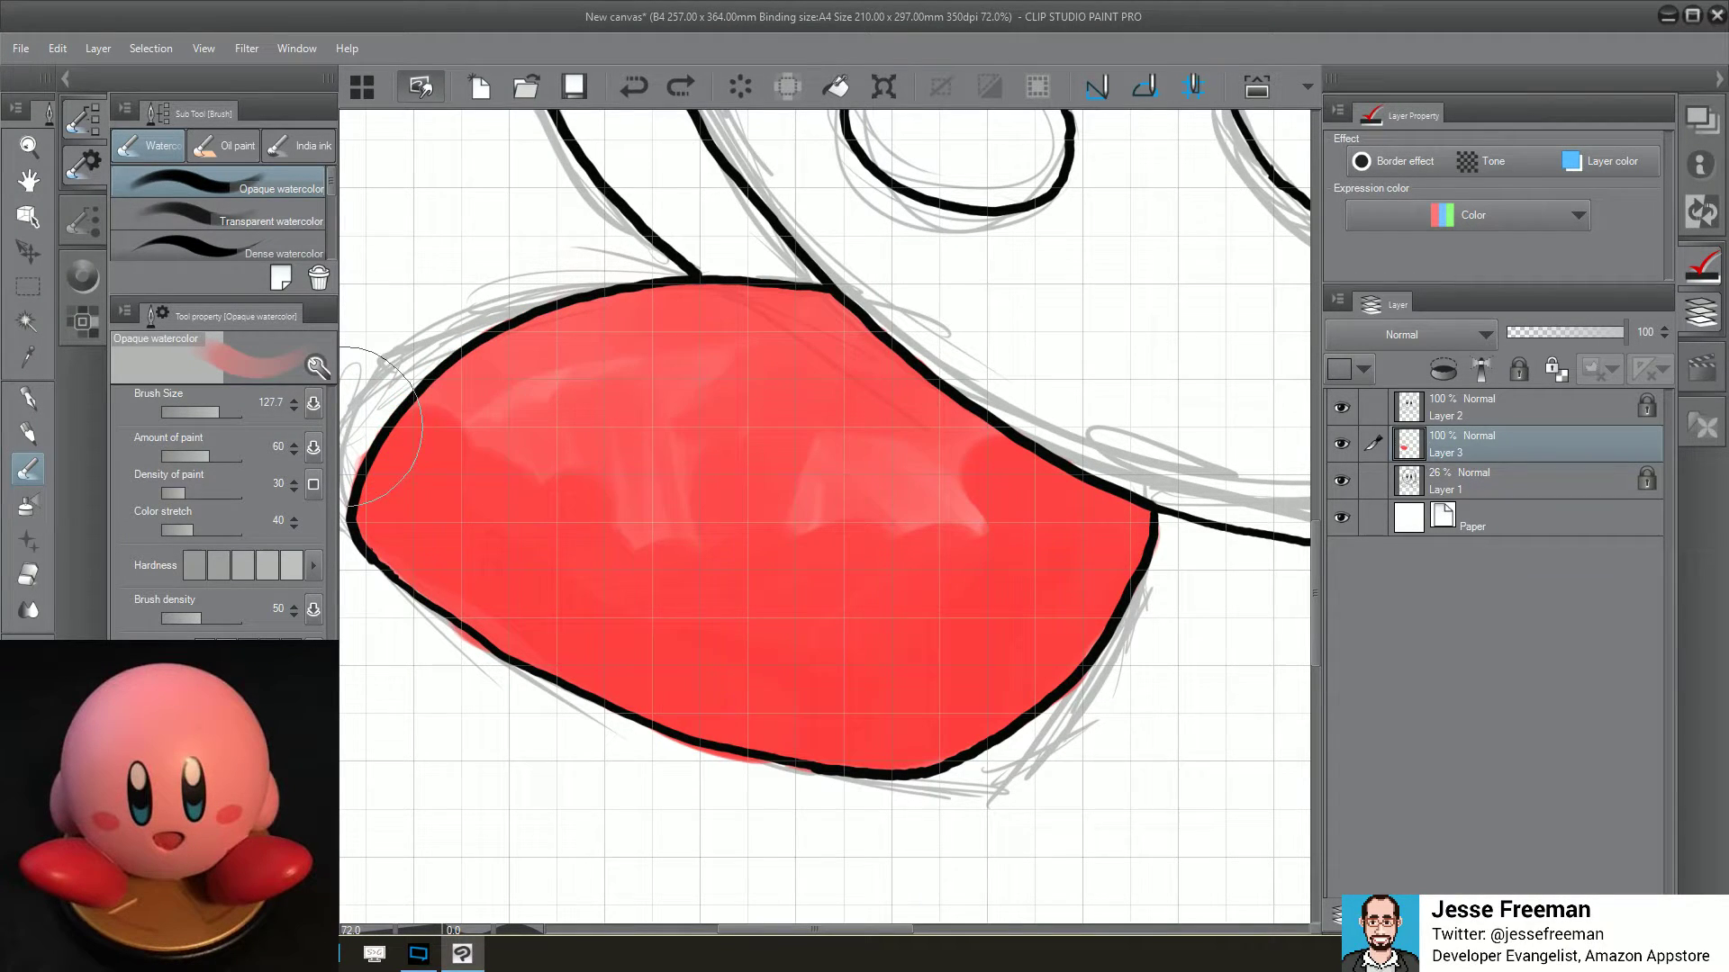
pyautogui.moveTo(498, 288)
pyautogui.mouseDown()
pyautogui.moveTo(484, 296)
pyautogui.moveTo(698, 377)
pyautogui.mouseUp()
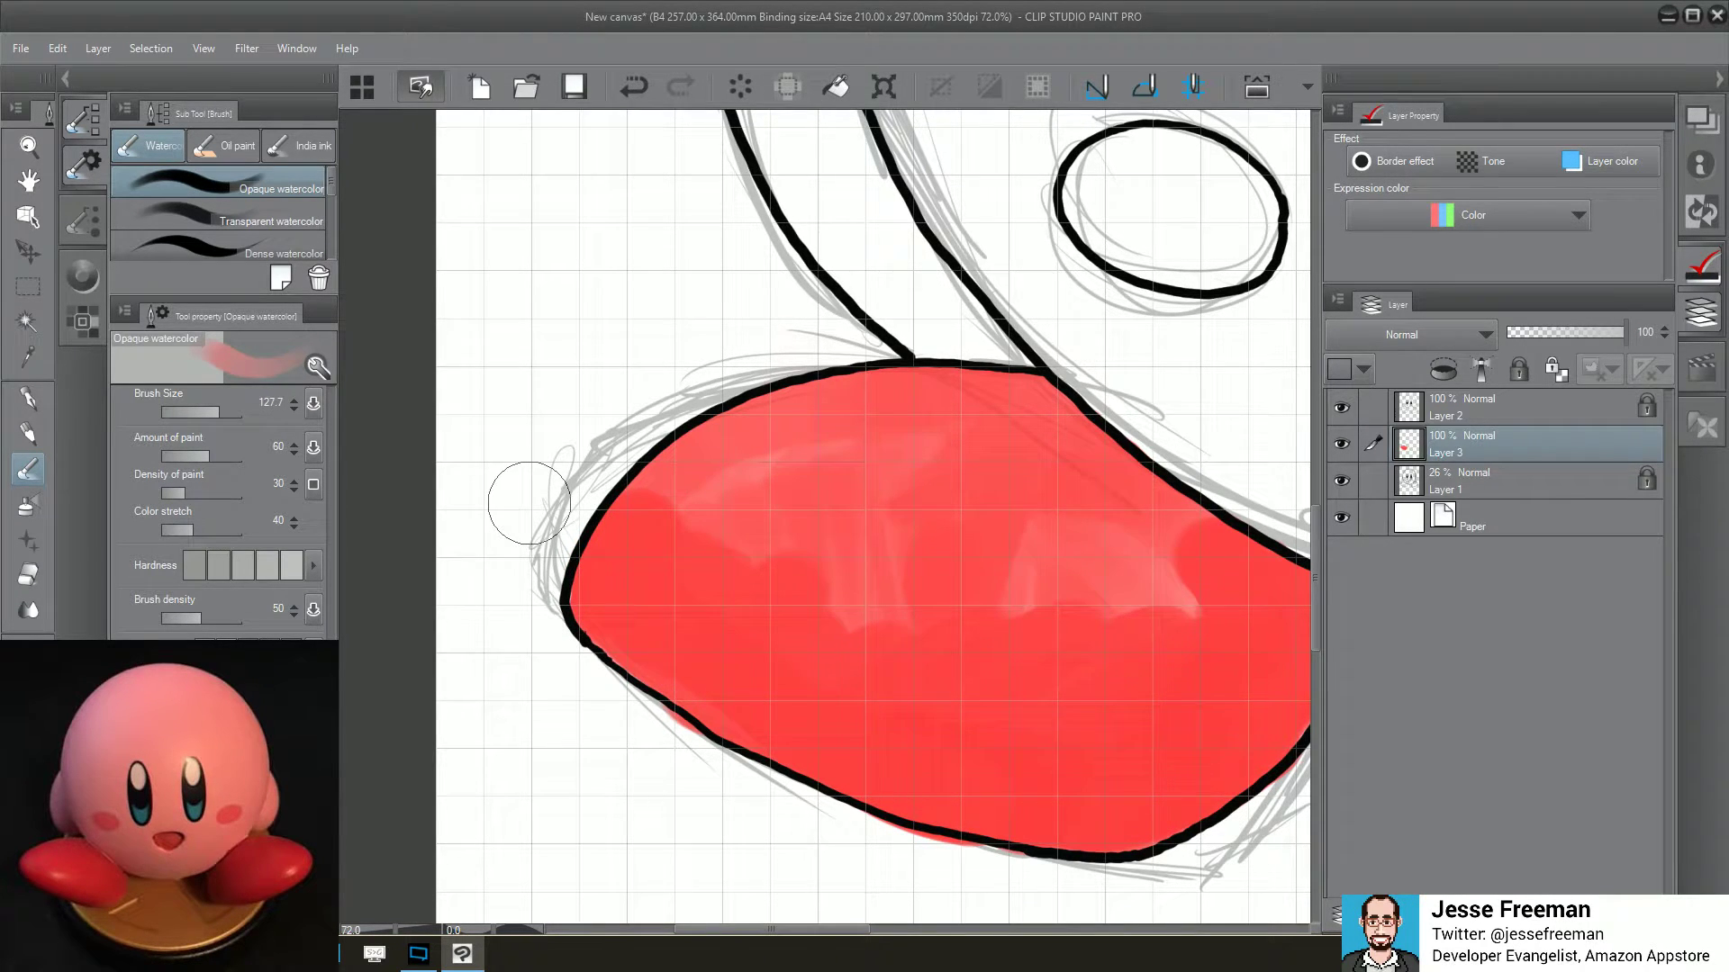
pyautogui.moveTo(621, 730)
pyautogui.mouseDown()
pyautogui.moveTo(630, 752)
pyautogui.moveTo(627, 731)
pyautogui.mouseUp()
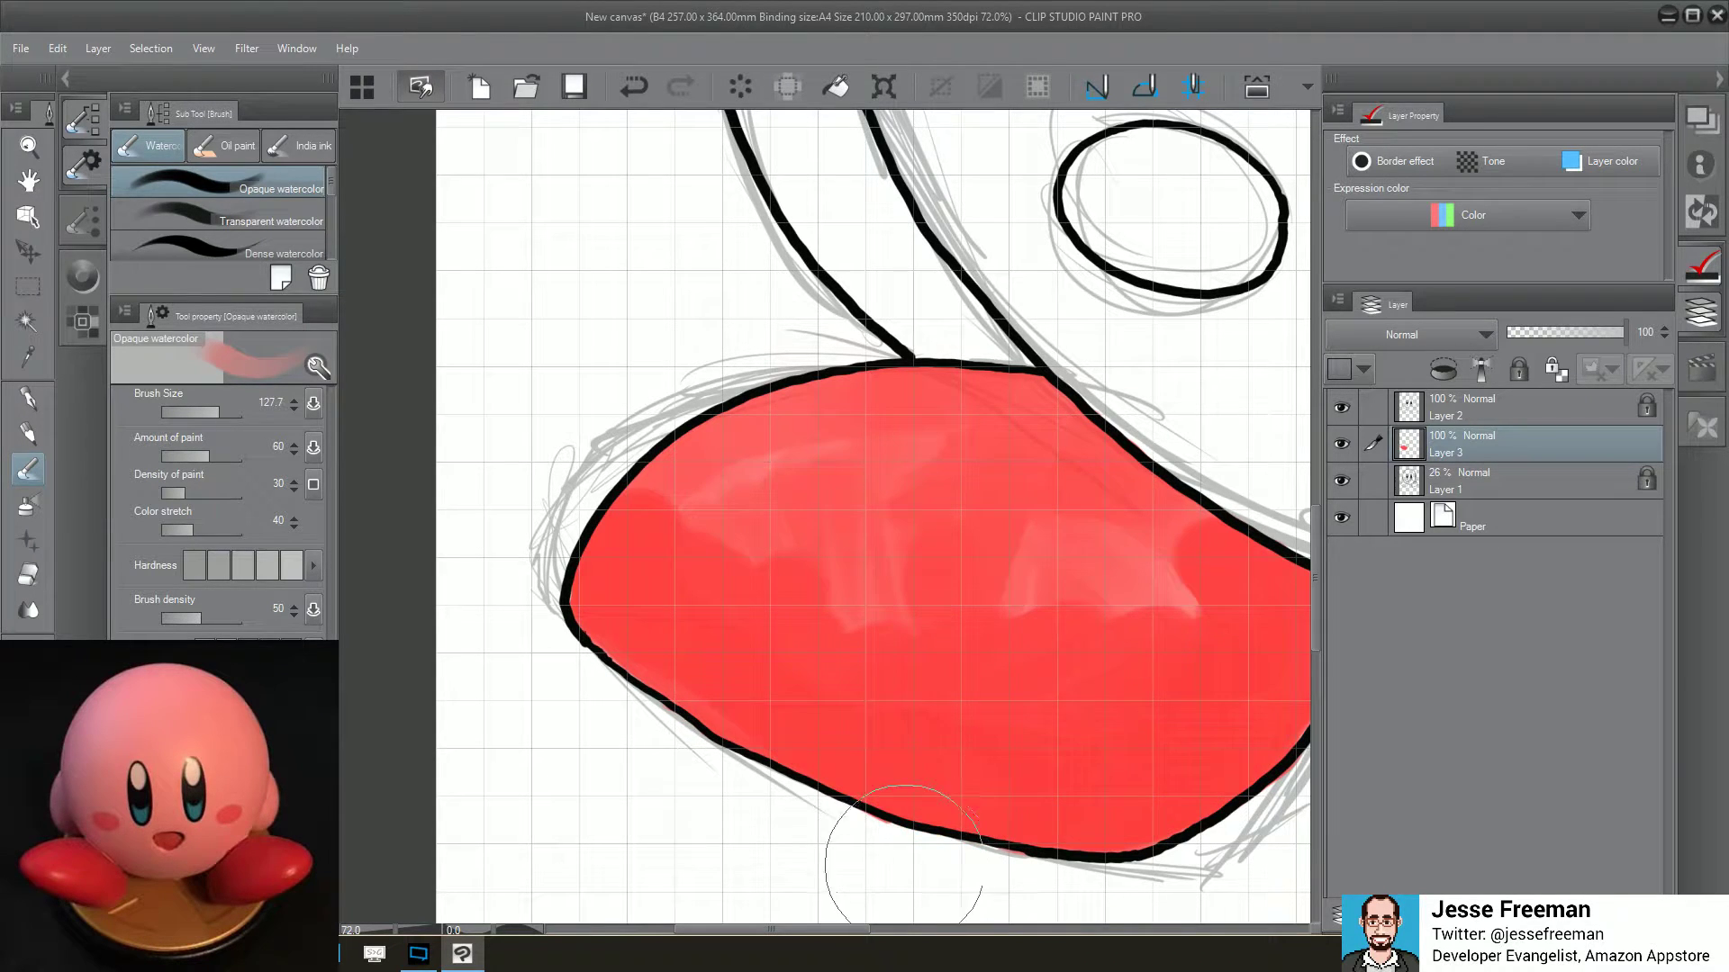
pyautogui.moveTo(906, 865)
pyautogui.mouseDown()
pyautogui.moveTo(772, 866)
pyautogui.moveTo(1038, 871)
pyautogui.mouseUp()
pyautogui.click(633, 87)
pyautogui.moveTo(923, 860); pyautogui.dragTo(898, 853)
pyautogui.hotkey('ctrl', 'z')
# Tidy the left foot's bottom edge, then paint the right foot solid red
pyautogui.moveTo(849, 857); pyautogui.dragTo(855, 836)
pyautogui.scroll(-10, 855, 837)
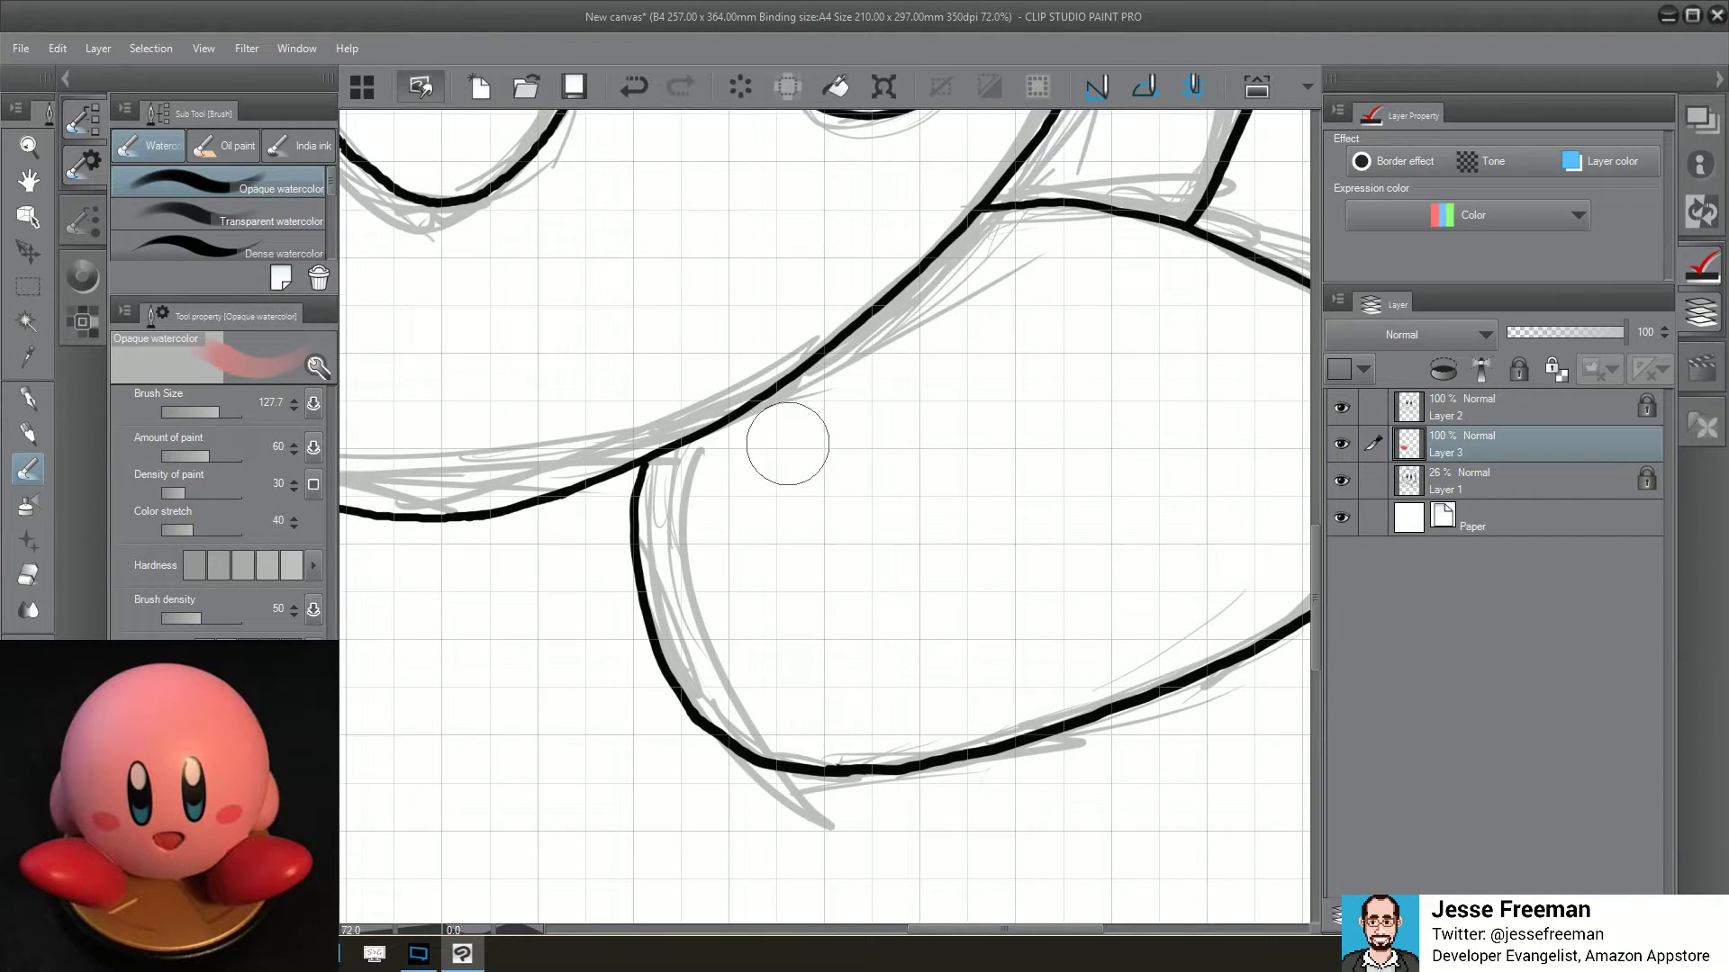
pyautogui.moveTo(748, 478)
pyautogui.mouseDown()
pyautogui.moveTo(984, 270)
pyautogui.moveTo(1049, 251)
pyautogui.moveTo(792, 522)
pyautogui.moveTo(1153, 540)
pyautogui.moveTo(792, 720)
pyautogui.moveTo(721, 576)
pyautogui.moveTo(756, 480)
pyautogui.moveTo(666, 486)
pyautogui.moveTo(657, 514)
pyautogui.moveTo(784, 414)
pyautogui.moveTo(682, 582)
pyautogui.moveTo(684, 649)
pyautogui.moveTo(720, 711)
pyautogui.moveTo(784, 540)
pyautogui.moveTo(878, 622)
pyautogui.moveTo(810, 756)
pyautogui.moveTo(747, 747)
pyautogui.moveTo(1009, 684)
pyautogui.moveTo(1081, 648)
pyautogui.moveTo(1026, 612)
pyautogui.moveTo(760, 734)
pyautogui.mouseUp()
pyautogui.moveTo(946, 634)
pyautogui.mouseDown()
pyautogui.moveTo(756, 747)
pyautogui.moveTo(865, 711)
pyautogui.moveTo(1036, 540)
pyautogui.moveTo(991, 491)
pyautogui.moveTo(765, 351)
pyautogui.moveTo(577, 302)
pyautogui.moveTo(954, 423)
pyautogui.moveTo(1044, 513)
pyautogui.moveTo(792, 693)
pyautogui.moveTo(859, 491)
pyautogui.moveTo(684, 423)
pyautogui.moveTo(631, 765)
pyautogui.moveTo(941, 545)
pyautogui.moveTo(856, 649)
pyautogui.moveTo(643, 745)
pyautogui.moveTo(979, 599)
pyautogui.mouseUp()
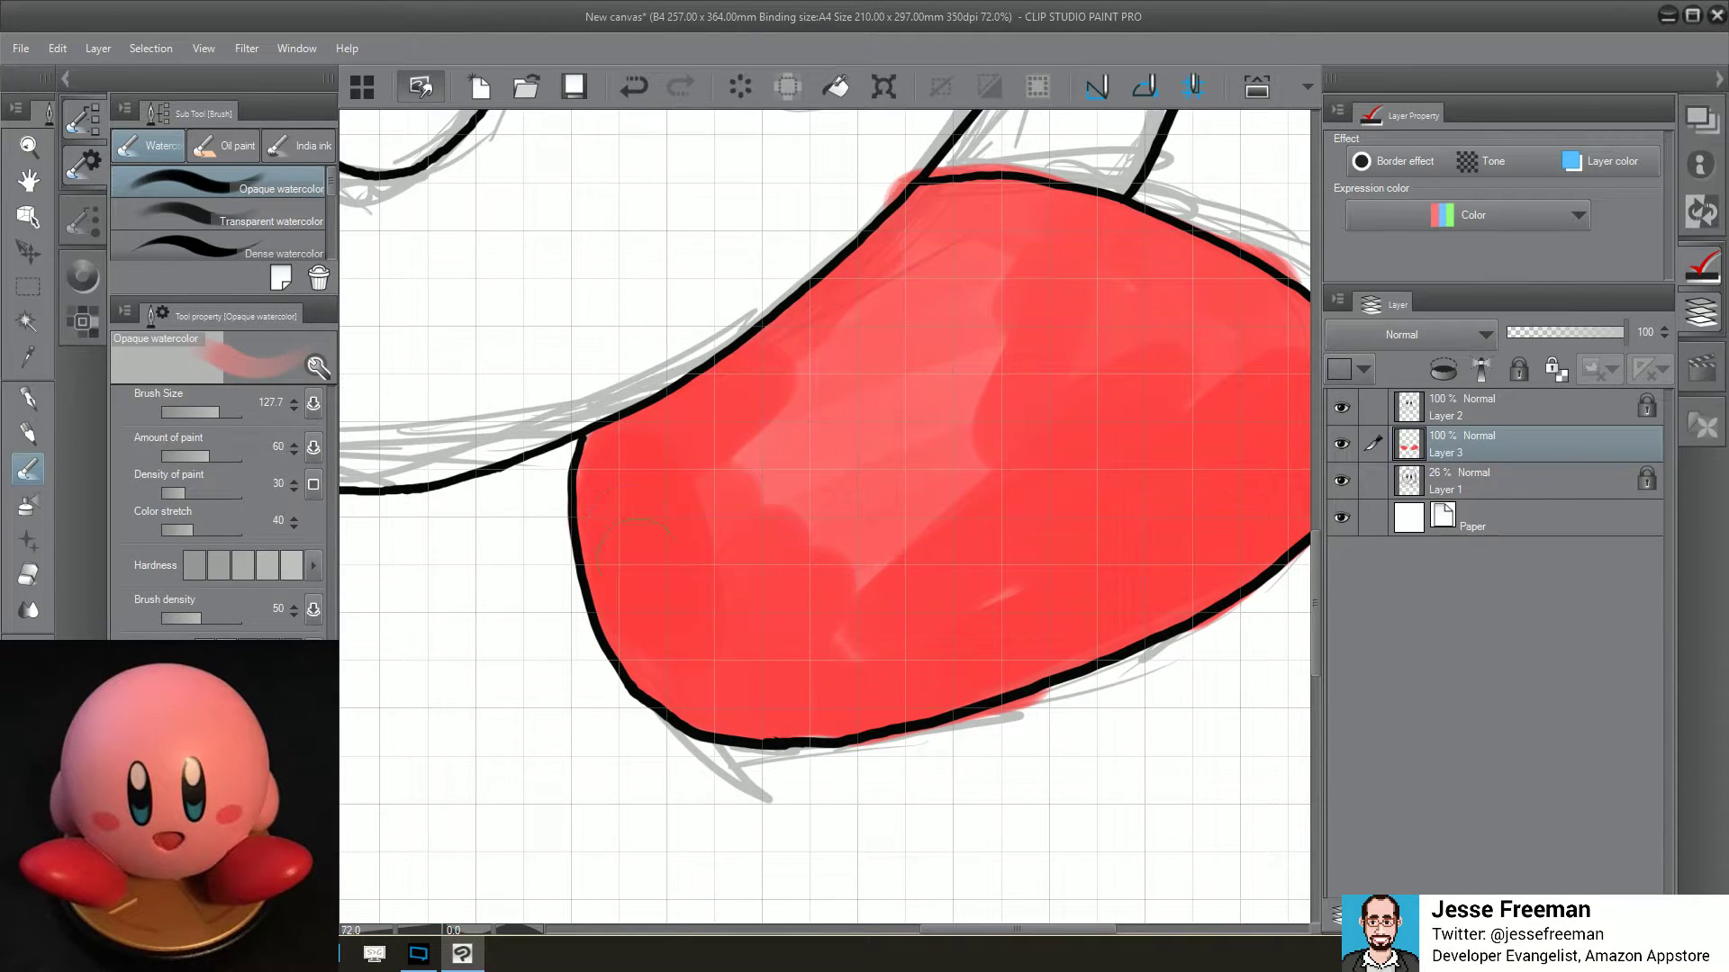
pyautogui.moveTo(641, 586); pyautogui.dragTo(772, 618)
pyautogui.moveTo(943, 590)
pyautogui.mouseDown()
pyautogui.moveTo(958, 454)
pyautogui.moveTo(793, 360)
pyautogui.moveTo(1040, 262)
pyautogui.mouseUp()
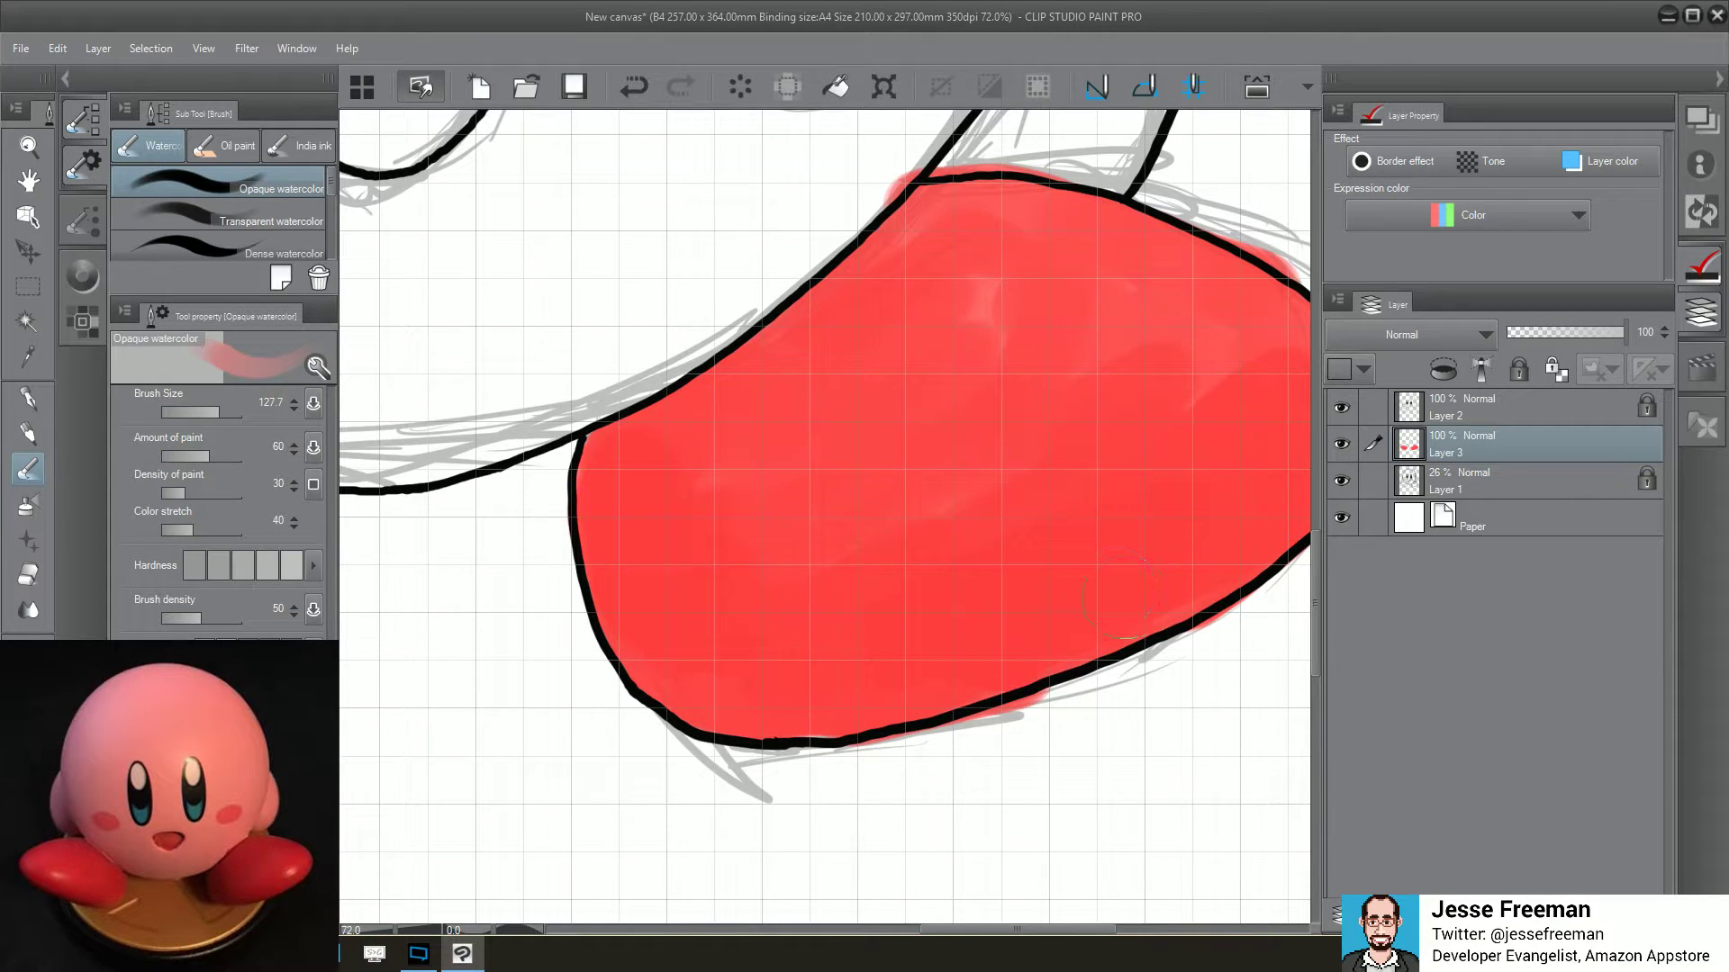
# Clean red spill around the right foot's tip and lower outline
pyautogui.moveTo(1146, 549)
pyautogui.mouseDown()
pyautogui.moveTo(1092, 579)
pyautogui.moveTo(795, 611)
pyautogui.mouseUp()
pyautogui.moveTo(937, 361)
pyautogui.mouseDown()
pyautogui.moveTo(991, 396)
pyautogui.moveTo(990, 558)
pyautogui.moveTo(875, 502)
pyautogui.mouseUp()
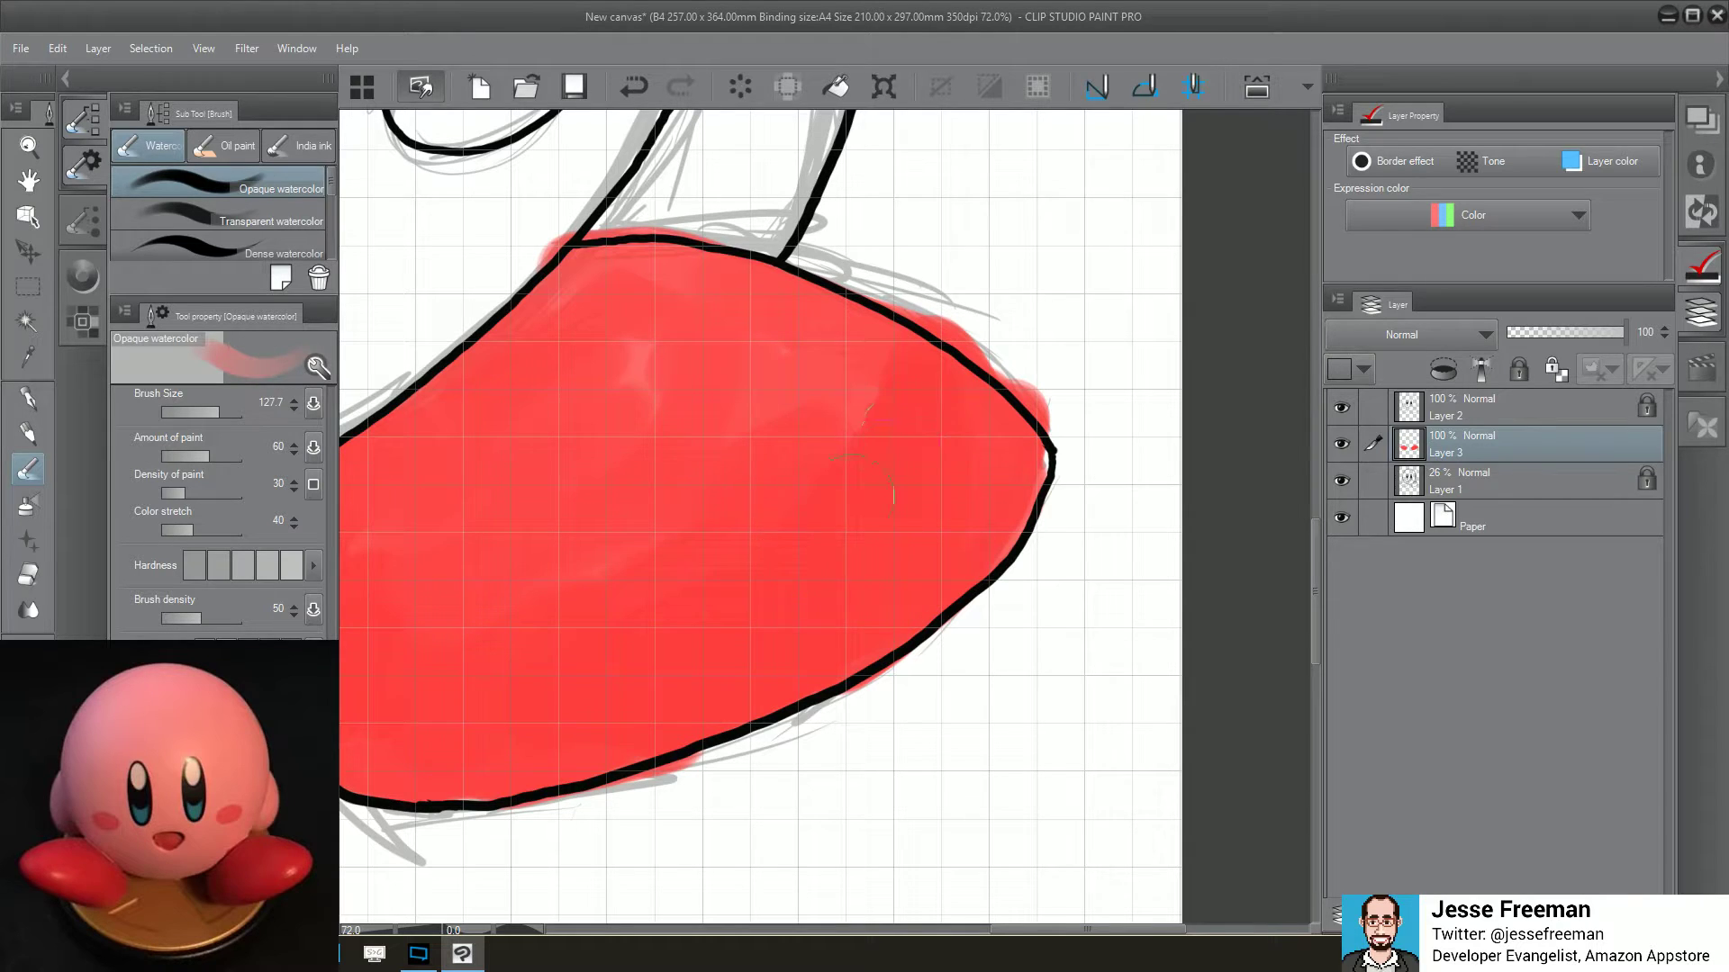
pyautogui.moveTo(1092, 339)
pyautogui.mouseDown()
pyautogui.moveTo(1119, 366)
pyautogui.moveTo(1061, 308)
pyautogui.moveTo(1023, 345)
pyautogui.moveTo(900, 270)
pyautogui.moveTo(892, 315)
pyautogui.moveTo(965, 393)
pyautogui.moveTo(864, 342)
pyautogui.moveTo(990, 360)
pyautogui.moveTo(1044, 522)
pyautogui.moveTo(893, 439)
pyautogui.moveTo(877, 362)
pyautogui.mouseUp()
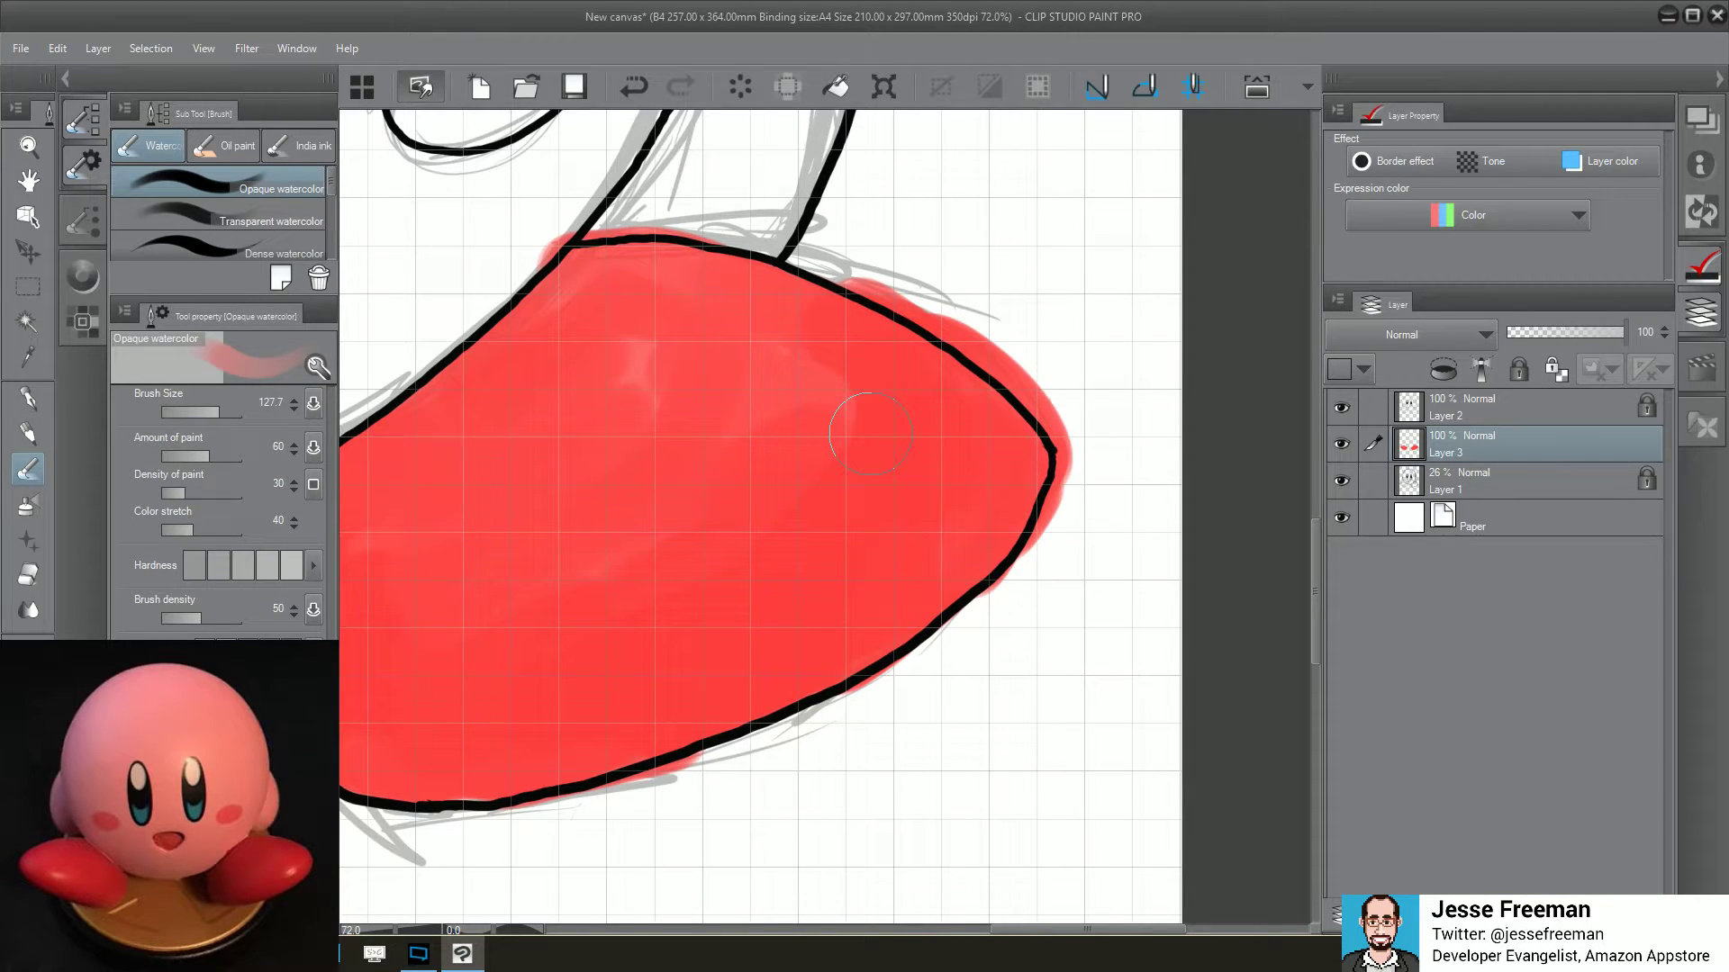
pyautogui.moveTo(869, 434)
pyautogui.mouseDown()
pyautogui.moveTo(1100, 456)
pyautogui.moveTo(1107, 521)
pyautogui.moveTo(1108, 494)
pyautogui.moveTo(1042, 637)
pyautogui.moveTo(957, 714)
pyautogui.moveTo(888, 751)
pyautogui.moveTo(918, 705)
pyautogui.moveTo(857, 753)
pyautogui.moveTo(887, 740)
pyautogui.mouseUp()
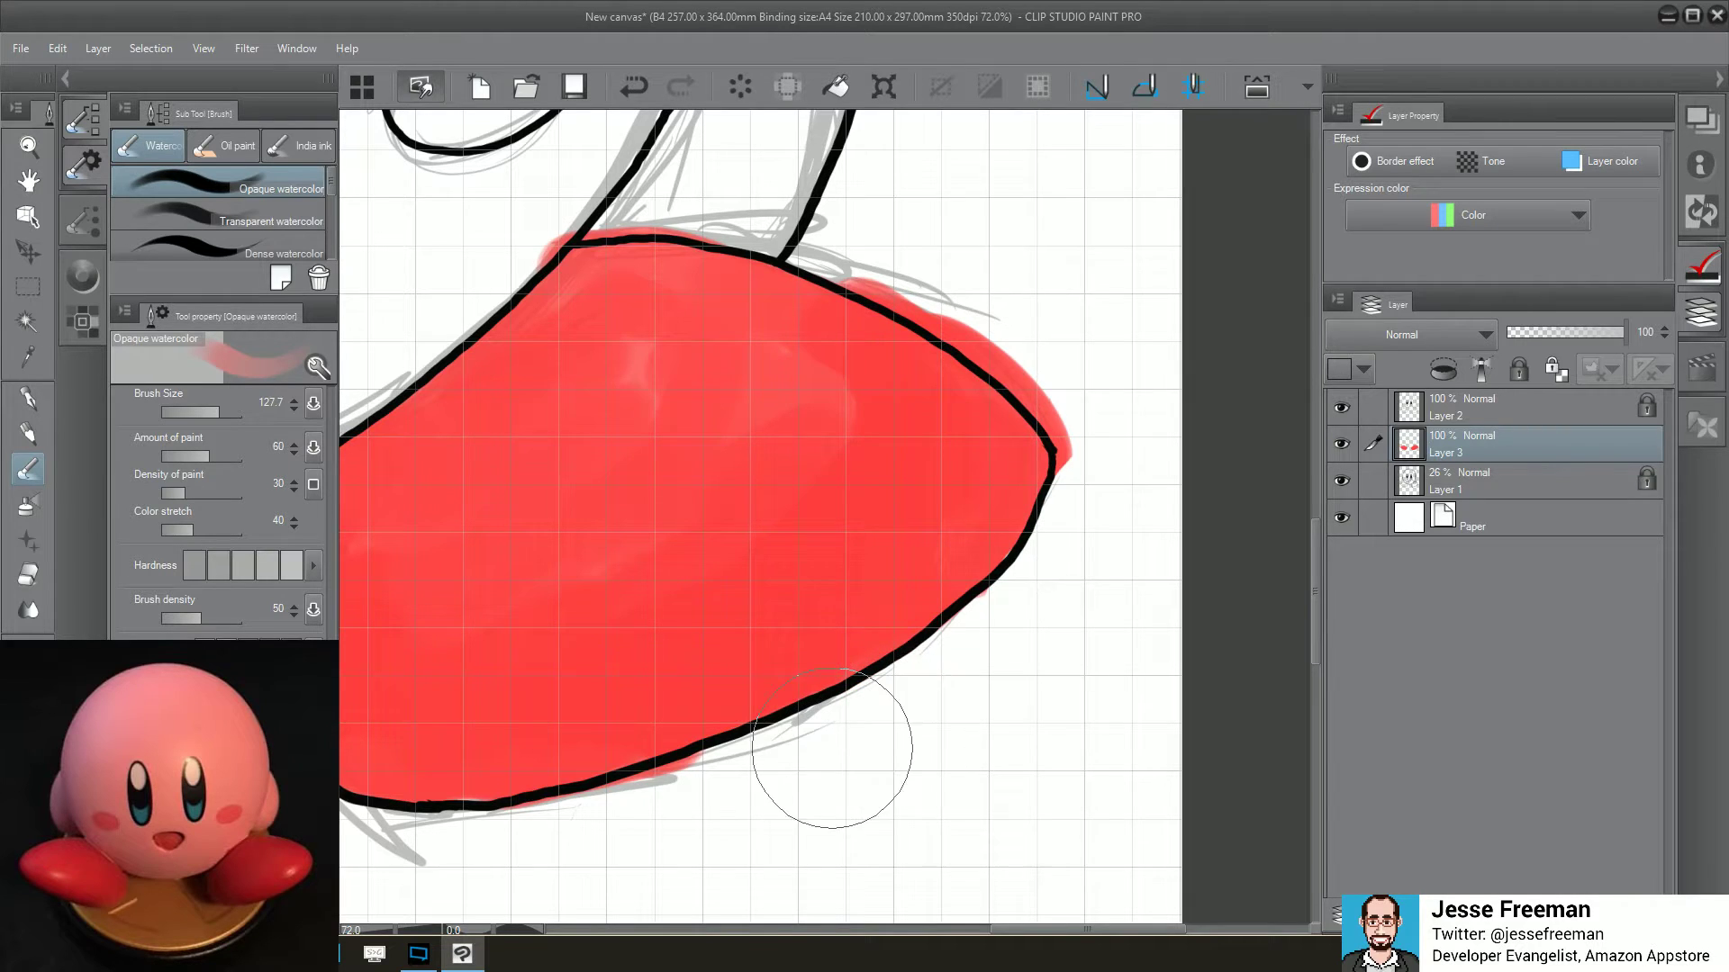
pyautogui.moveTo(717, 805); pyautogui.dragTo(528, 860)
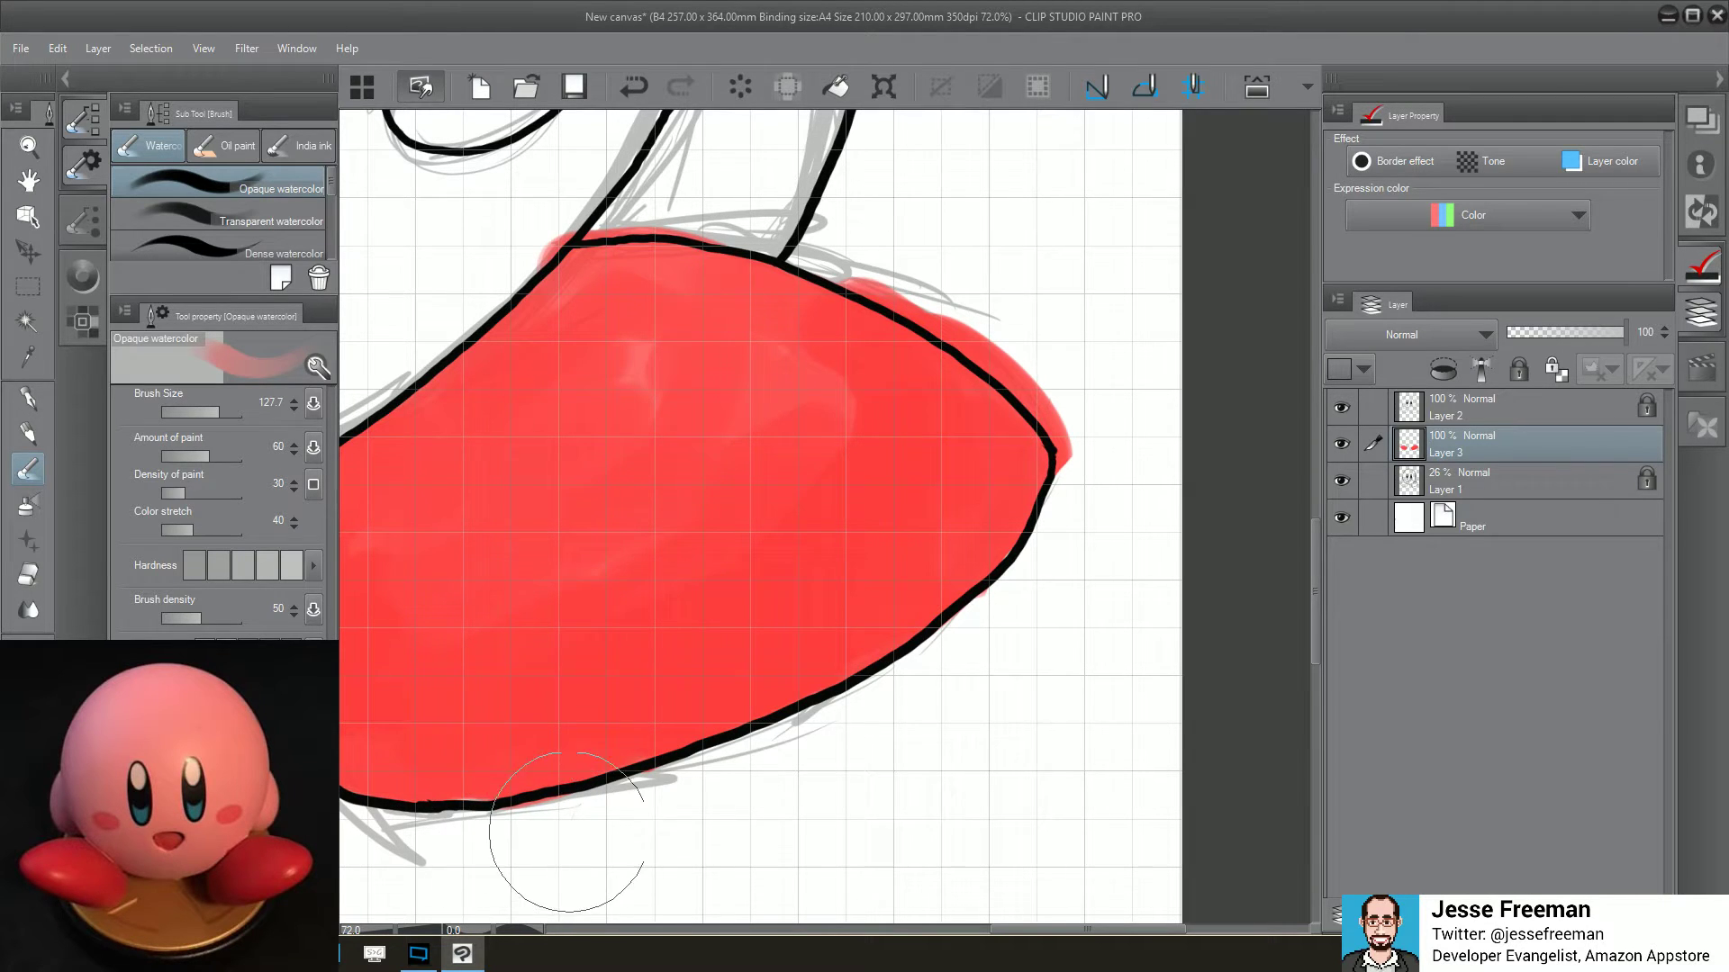
pyautogui.moveTo(1099, 289)
pyautogui.mouseDown()
pyautogui.moveTo(1119, 328)
pyautogui.moveTo(1099, 385)
pyautogui.moveTo(1114, 454)
pyautogui.moveTo(1081, 354)
pyautogui.moveTo(1046, 351)
pyautogui.moveTo(996, 284)
pyautogui.moveTo(866, 239)
pyautogui.mouseUp()
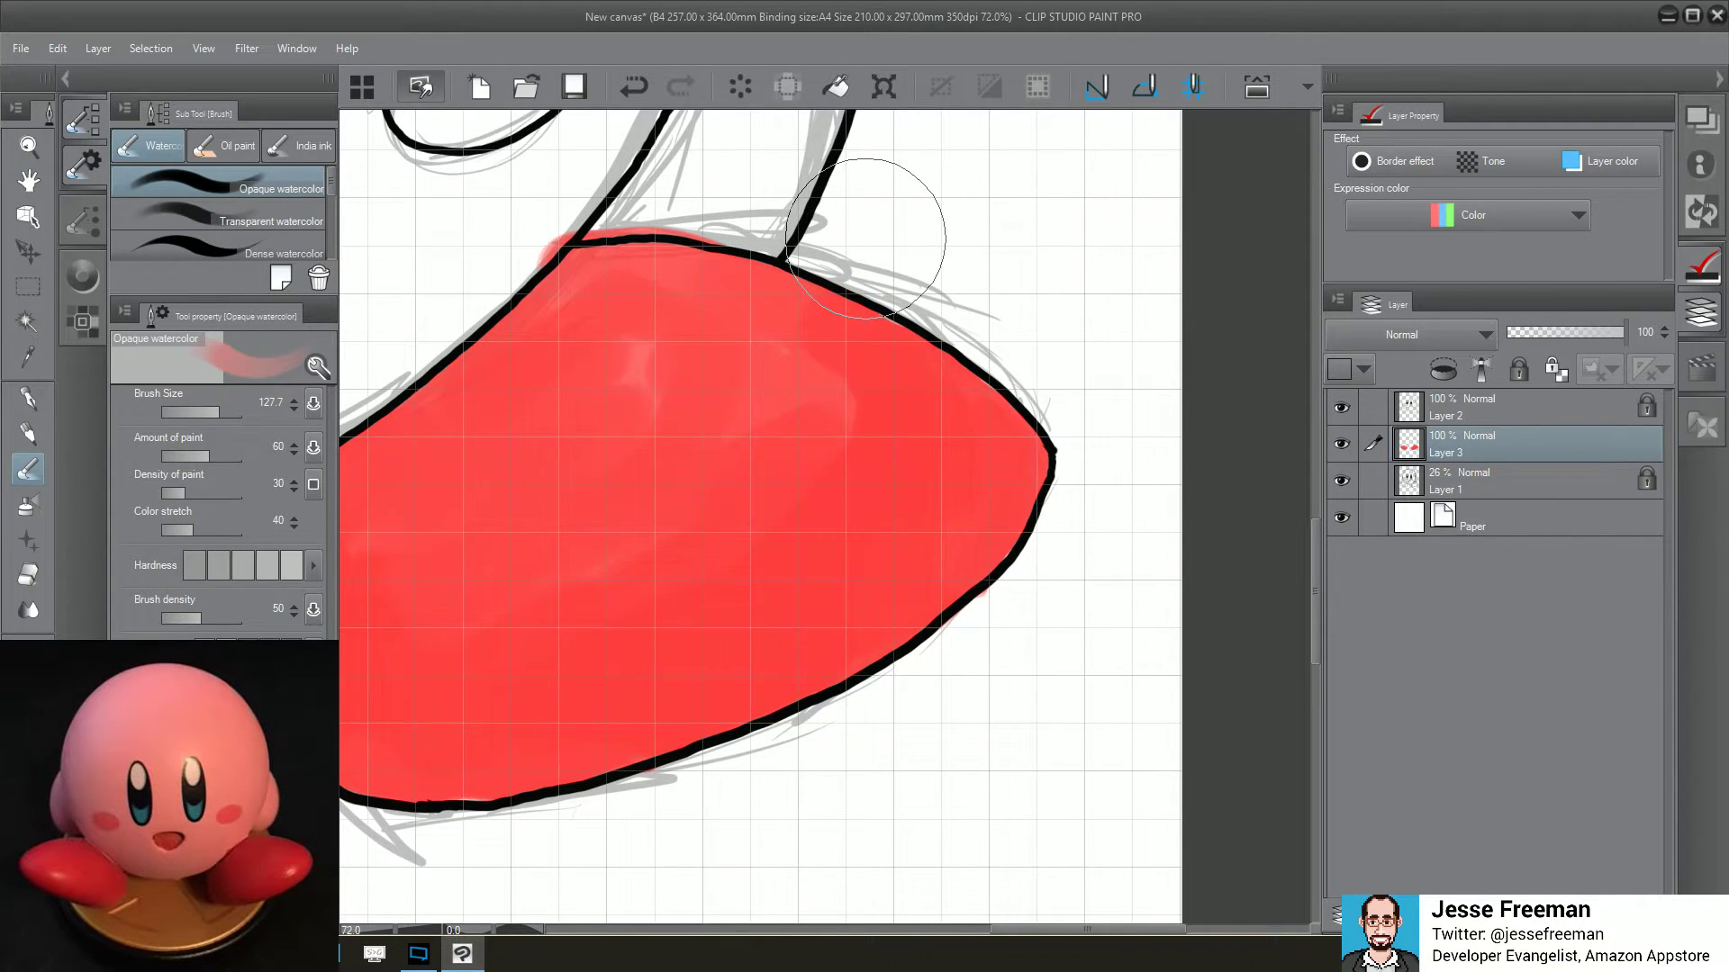
# With a smaller brush, remove the red spill along the right foot's upper edge
pyautogui.press('[')
pyautogui.press('[')
pyautogui.press('[')
pyautogui.click(633, 87)
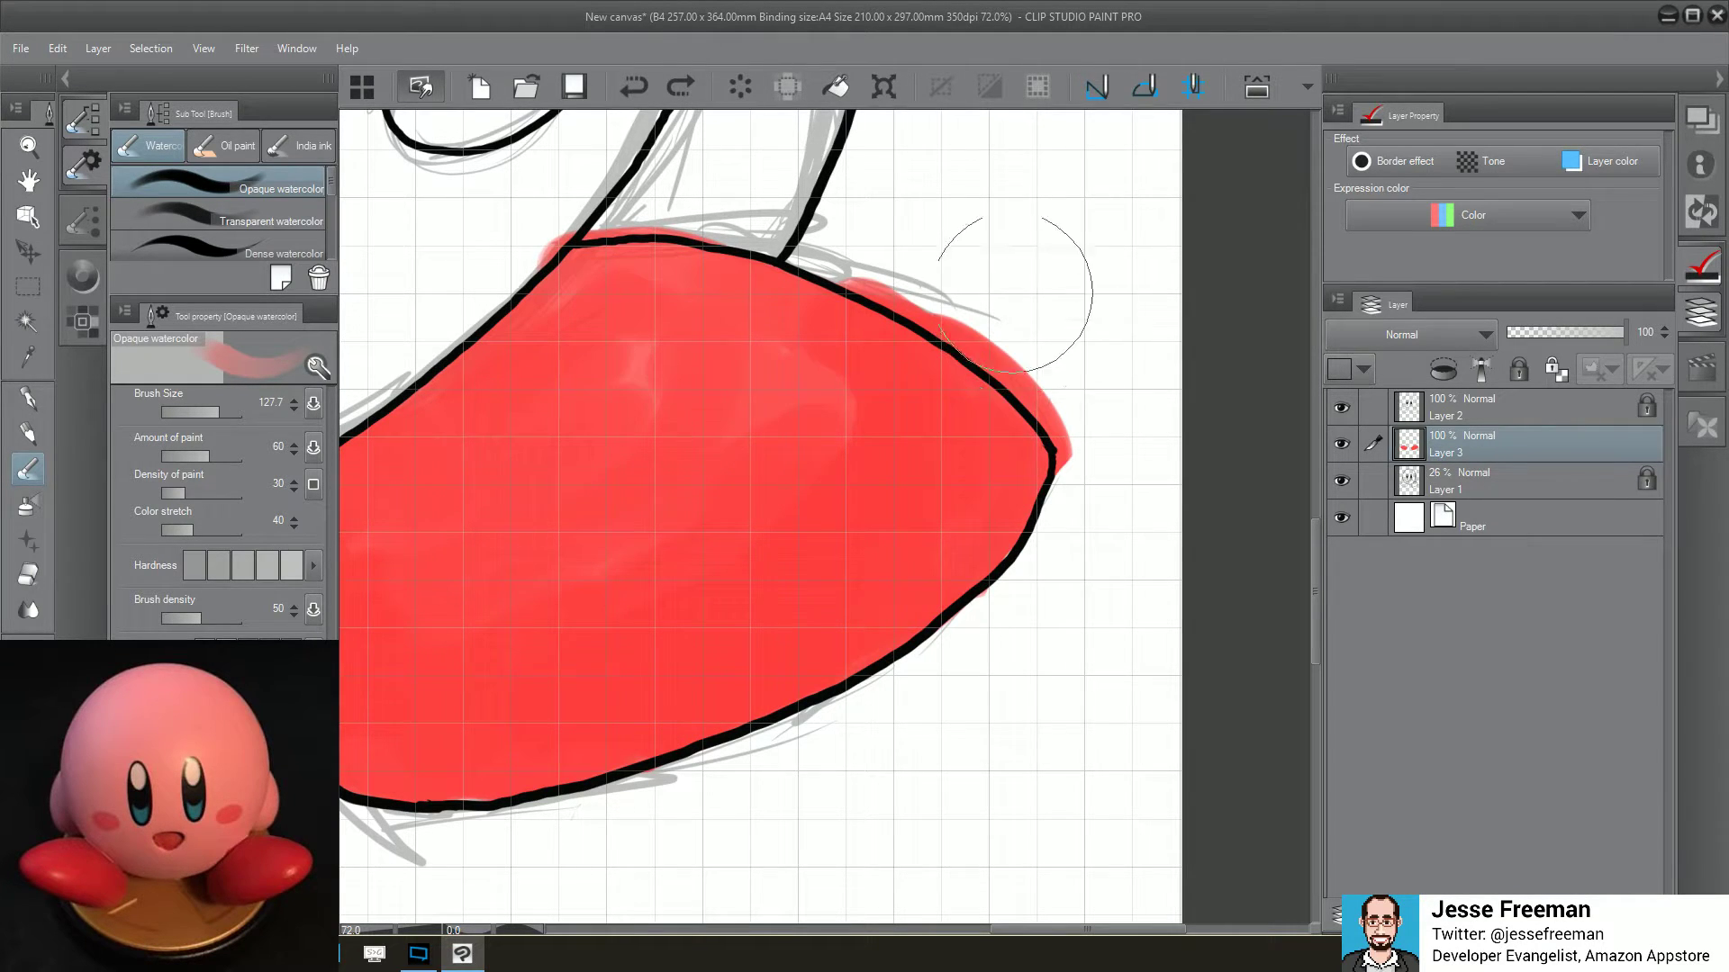
pyautogui.moveTo(1023, 261)
pyautogui.mouseDown()
pyautogui.moveTo(1058, 311)
pyautogui.moveTo(1069, 382)
pyautogui.moveTo(1098, 389)
pyautogui.mouseUp()
pyautogui.click(628, 86)
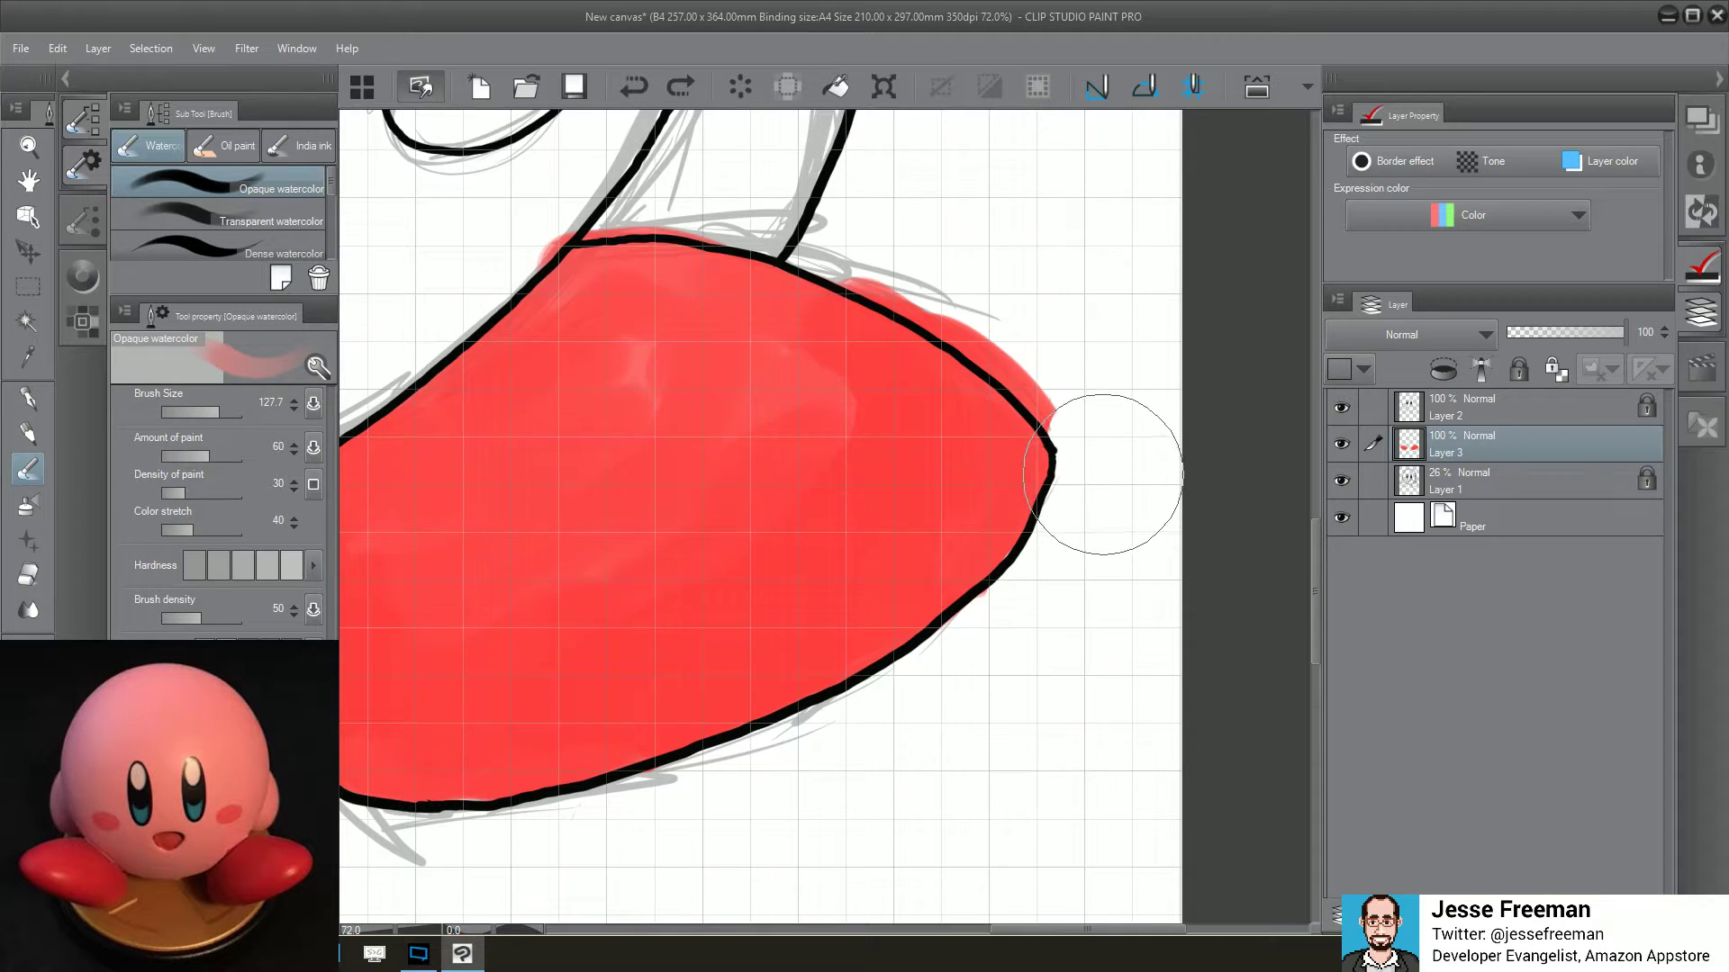
pyautogui.moveTo(1107, 462)
pyautogui.mouseDown()
pyautogui.moveTo(1081, 347)
pyautogui.moveTo(1006, 331)
pyautogui.mouseUp()
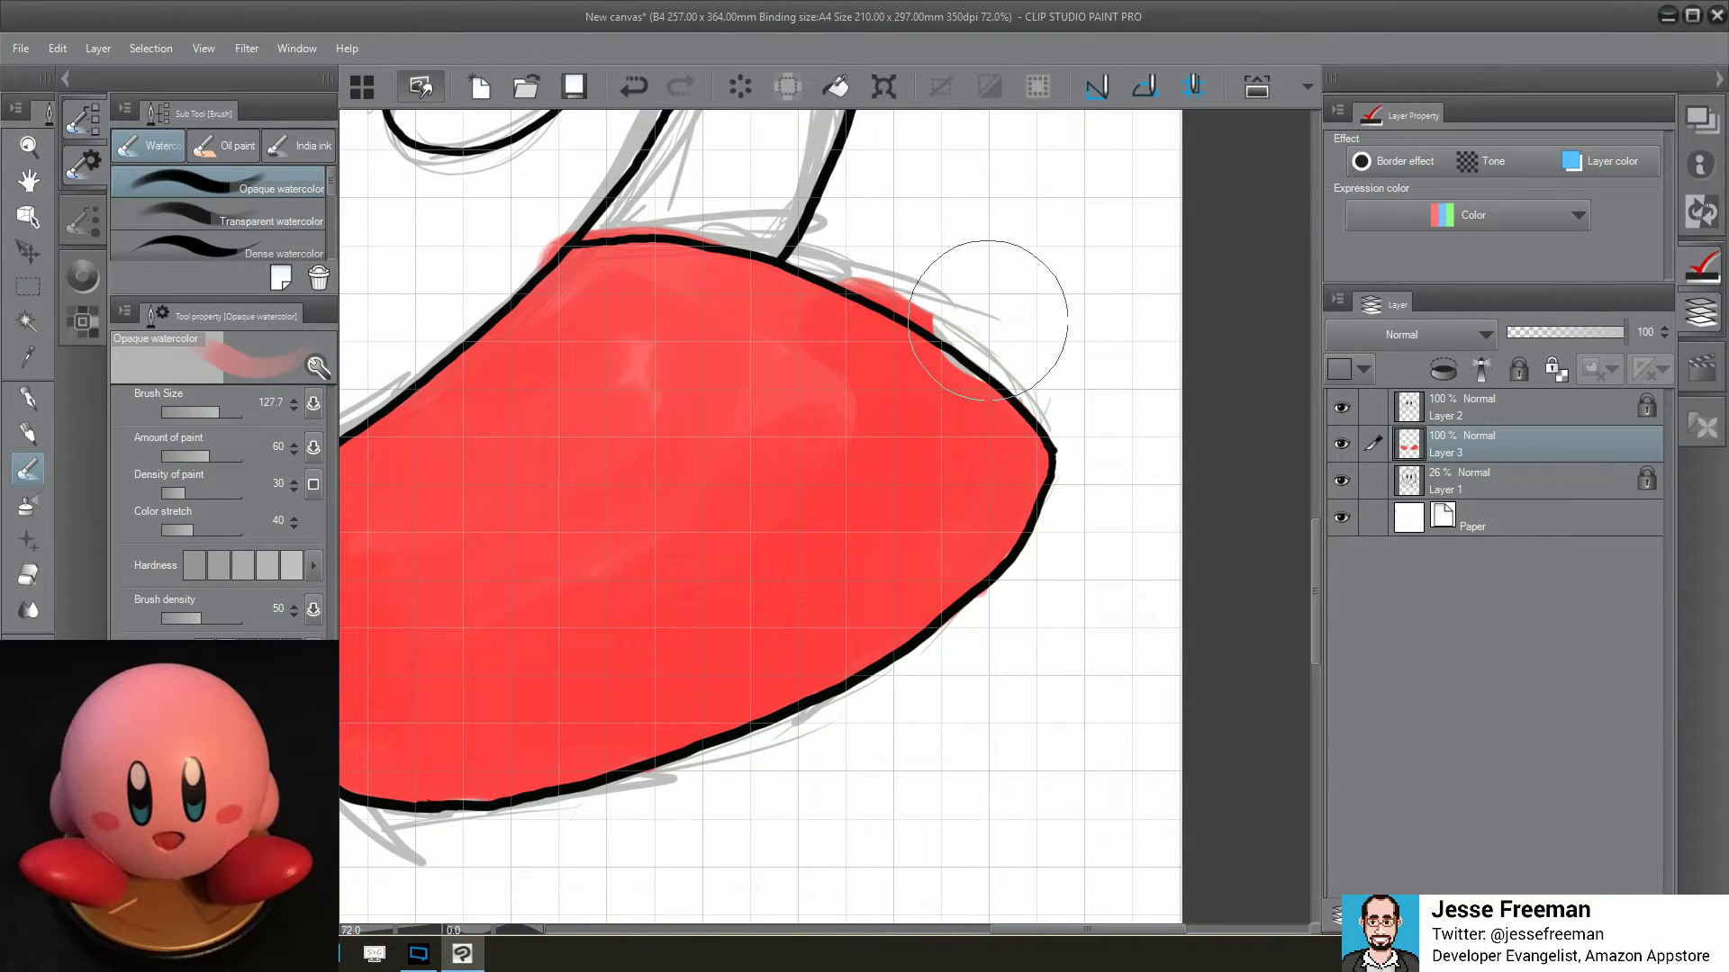
pyautogui.click(635, 90)
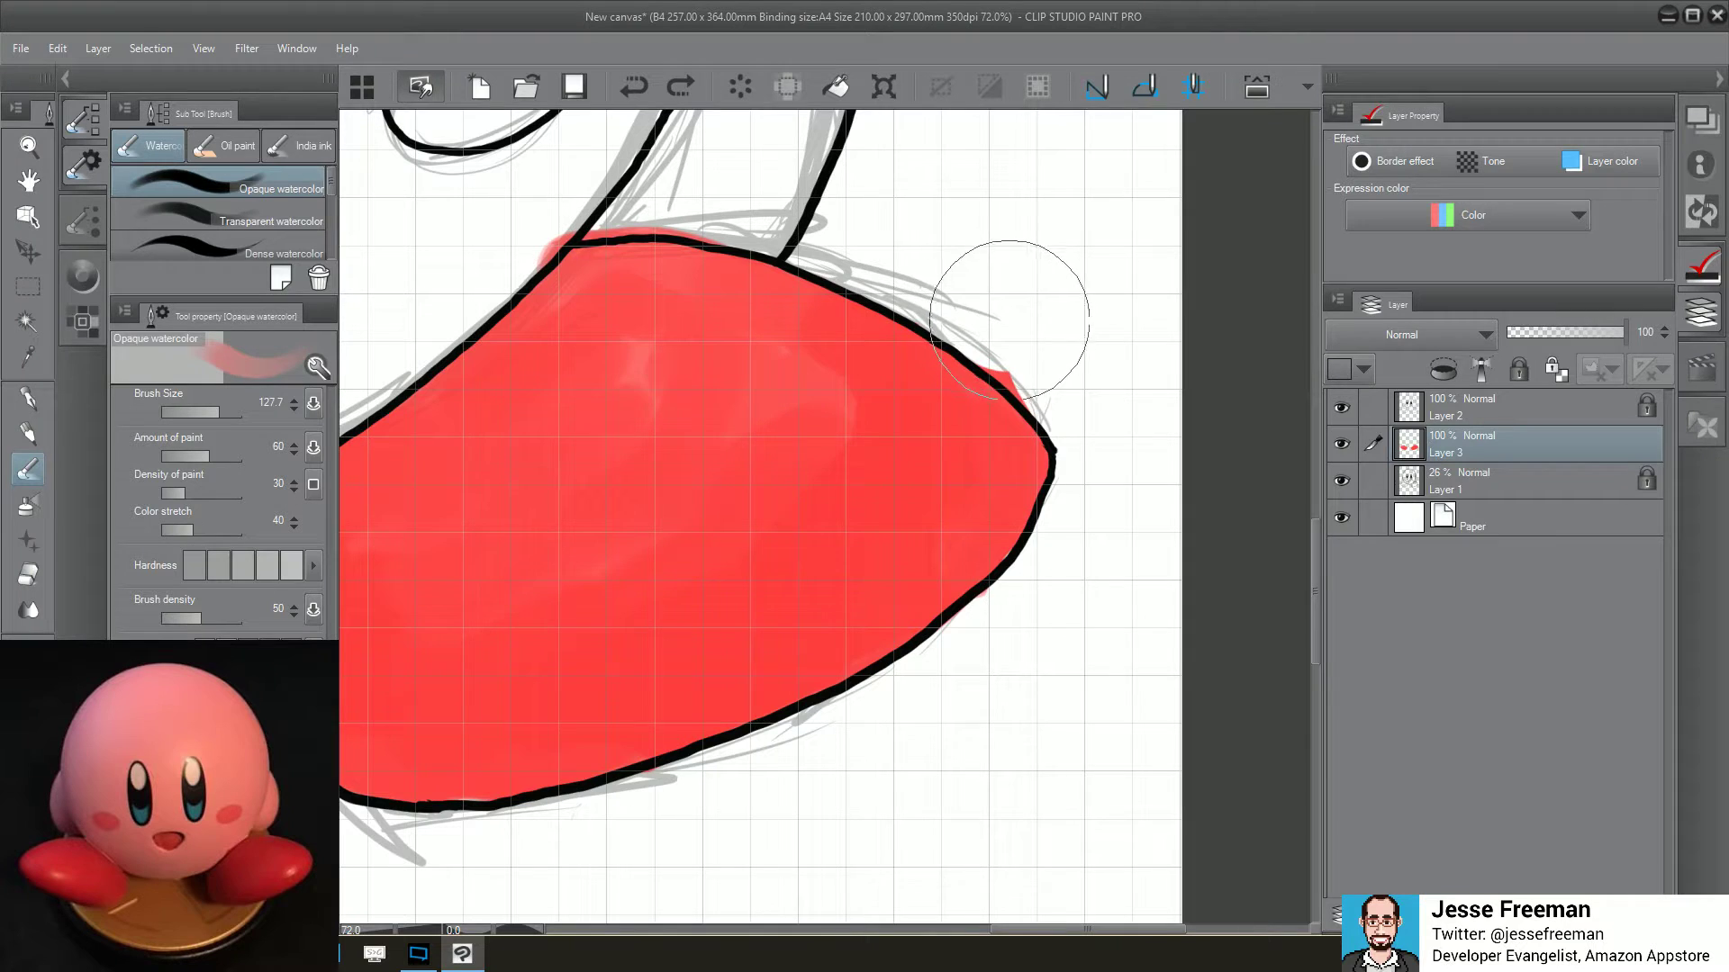
pyautogui.moveTo(1063, 360)
pyautogui.mouseDown()
pyautogui.moveTo(1092, 360)
pyautogui.moveTo(1059, 387)
pyautogui.mouseUp()
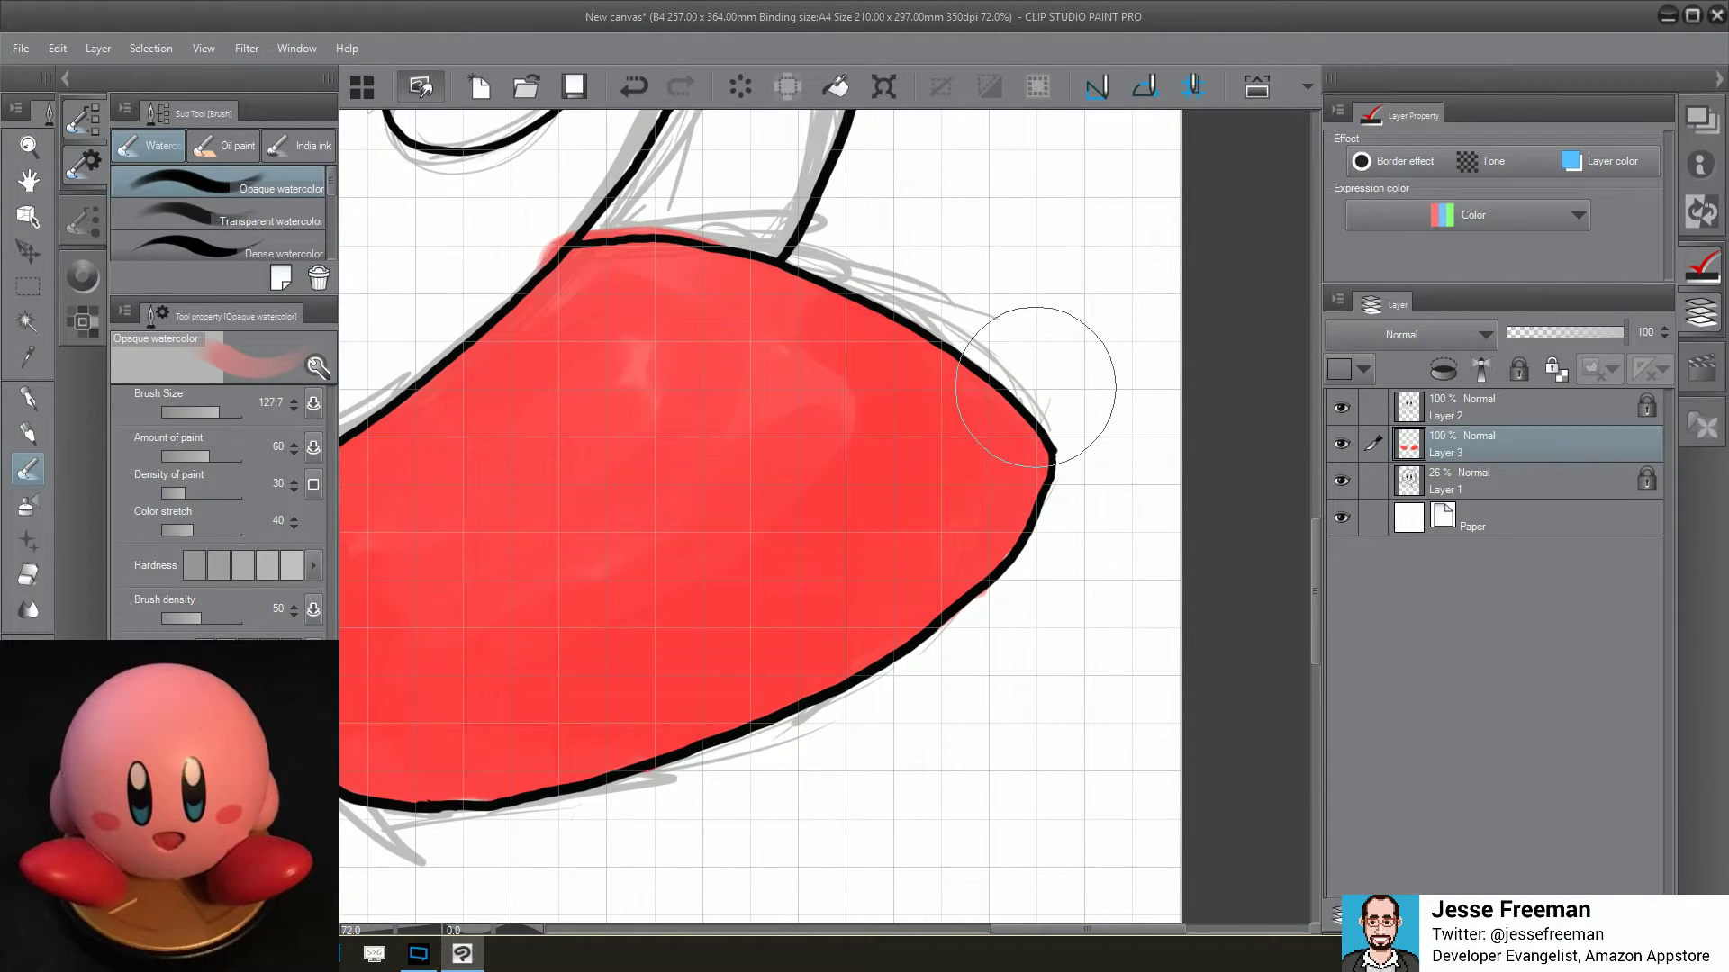
pyautogui.moveTo(649, 193); pyautogui.dragTo(725, 192)
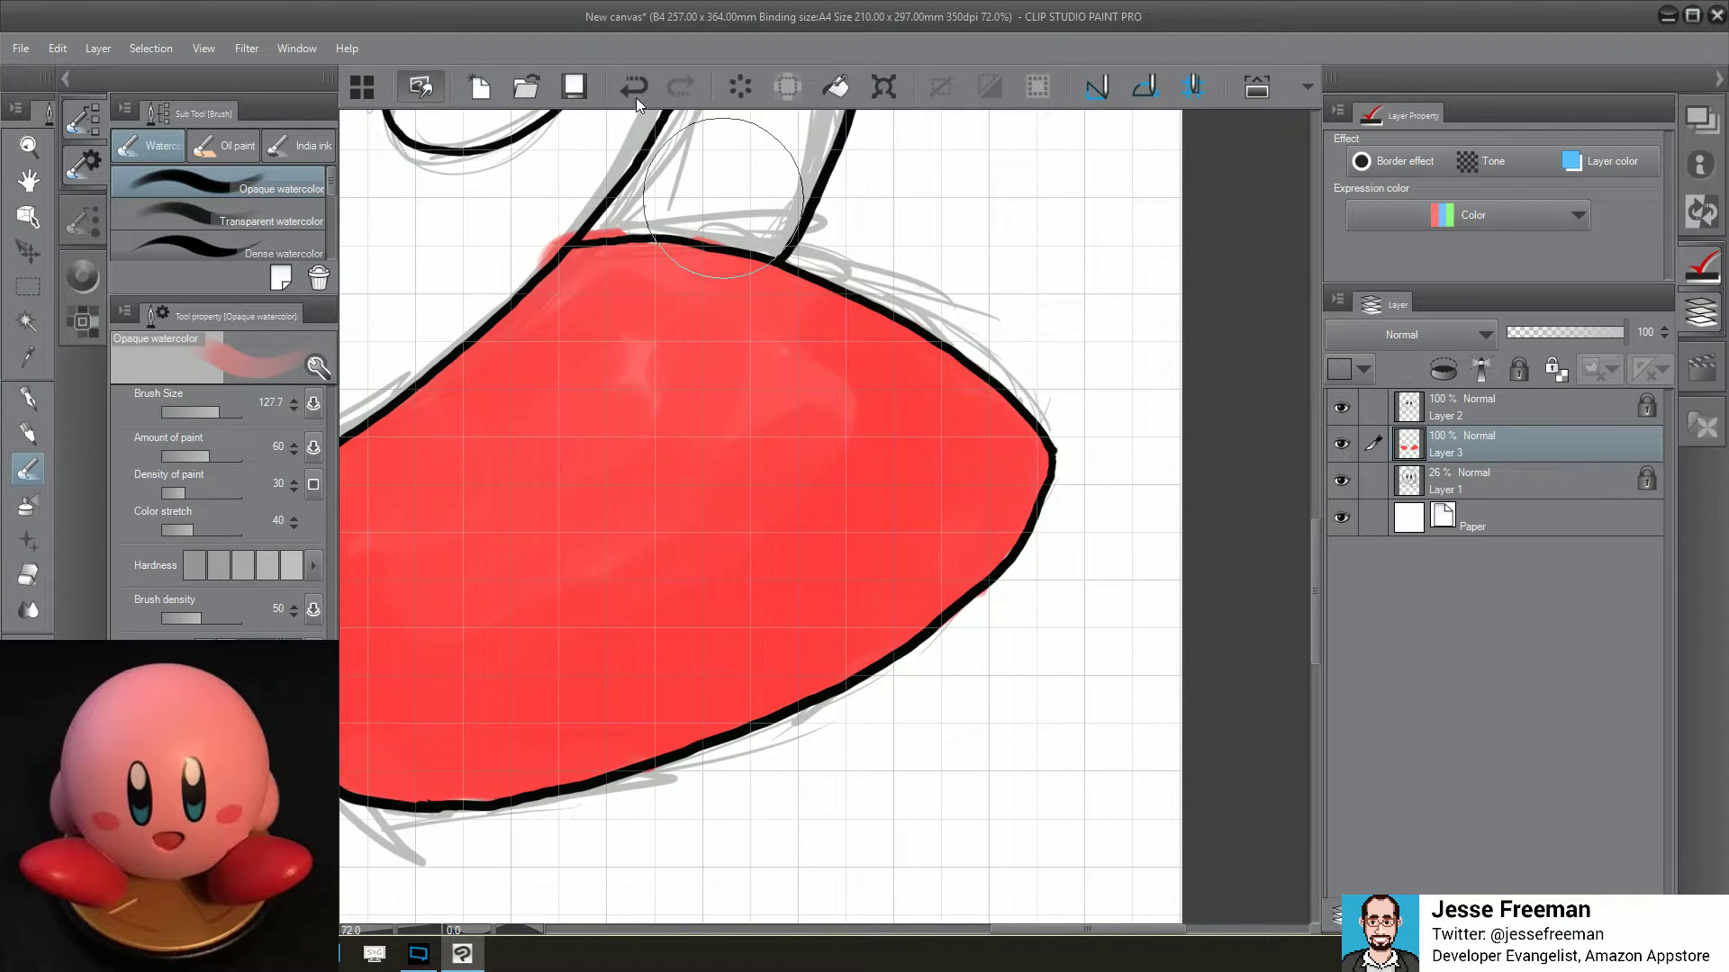
pyautogui.hotkey('ctrl', 'z')
pyautogui.hotkey('ctrl', 'z')
pyautogui.moveTo(587, 192); pyautogui.dragTo(504, 216)
# Zoom out to view the whole Kirby drawing with both red feet
pyautogui.scroll(-4, 509, 221)
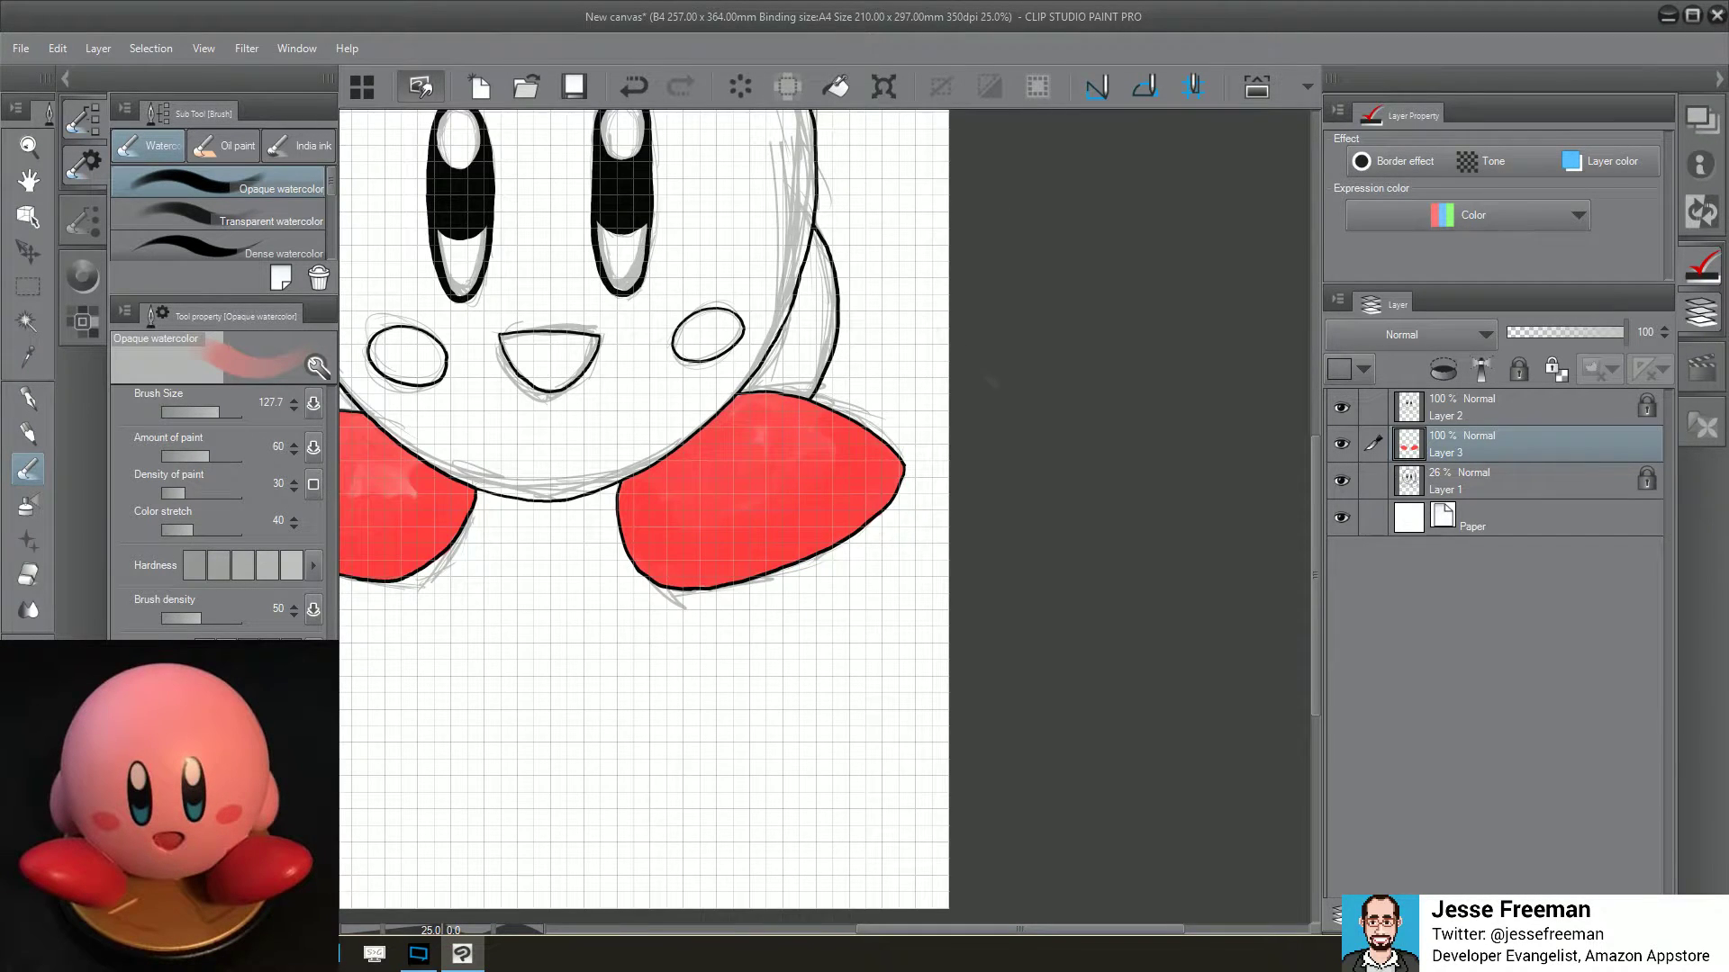
pyautogui.scroll(-2, 689, 504)
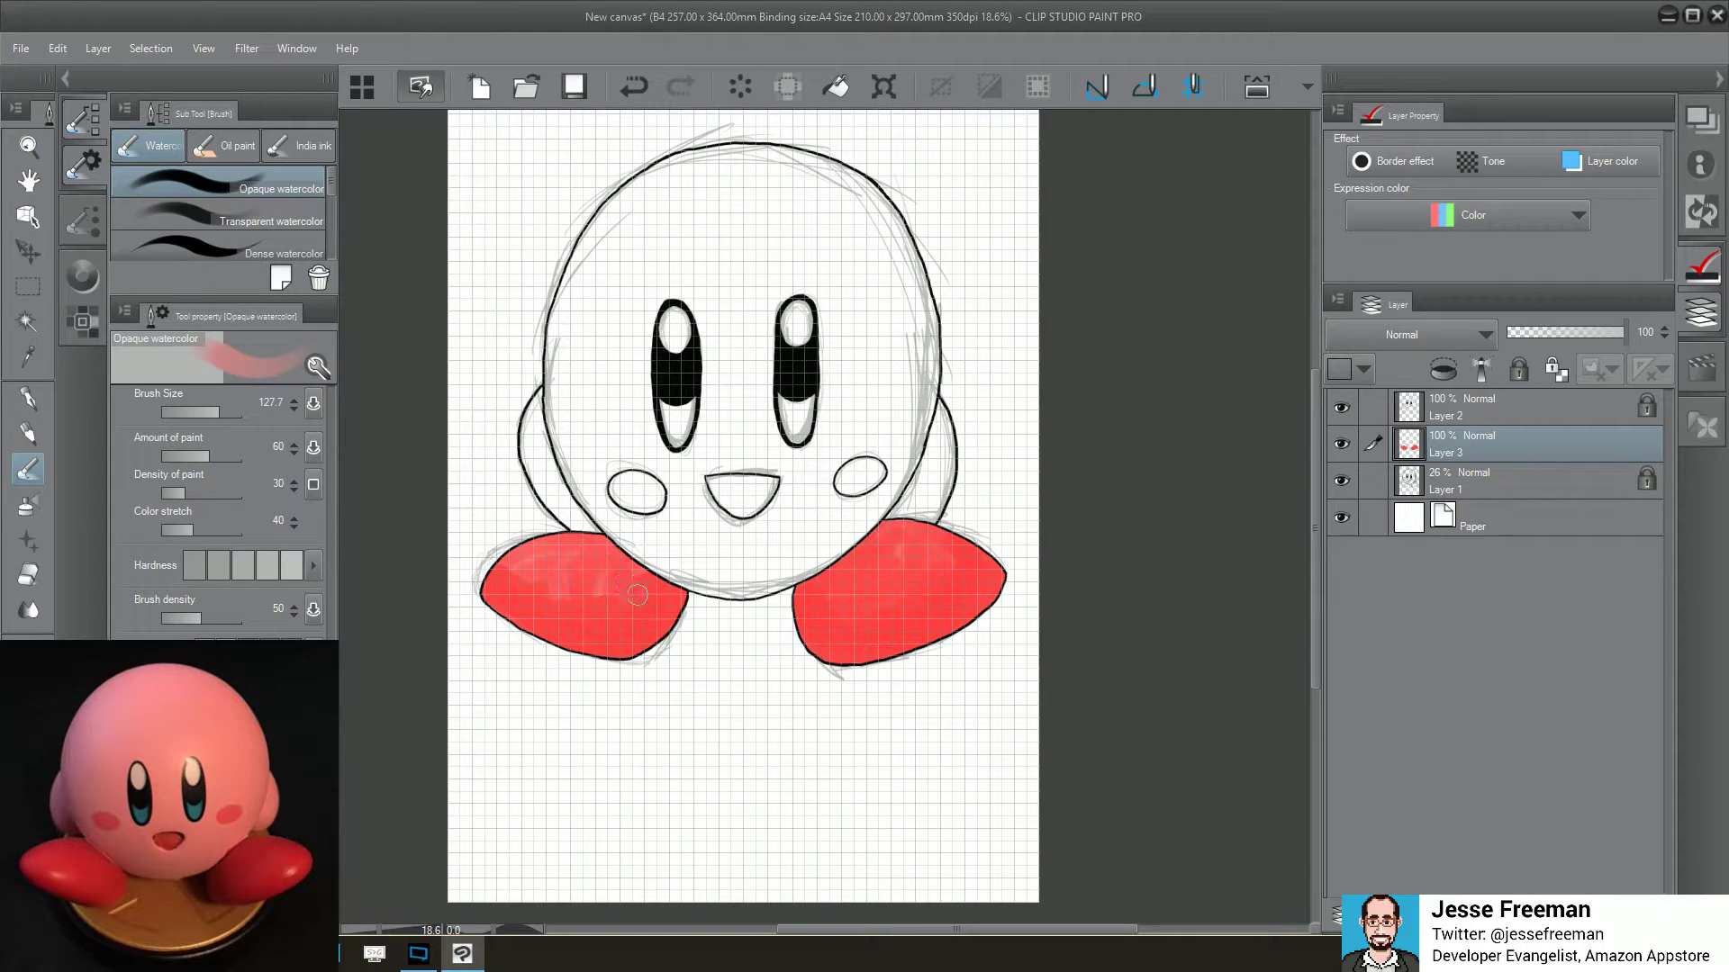
# Even out the left foot's red, then brush light highlight streaks onto both red feet
pyautogui.moveTo(576, 562)
pyautogui.mouseDown()
pyautogui.moveTo(515, 563)
pyautogui.moveTo(601, 550)
pyautogui.mouseUp()
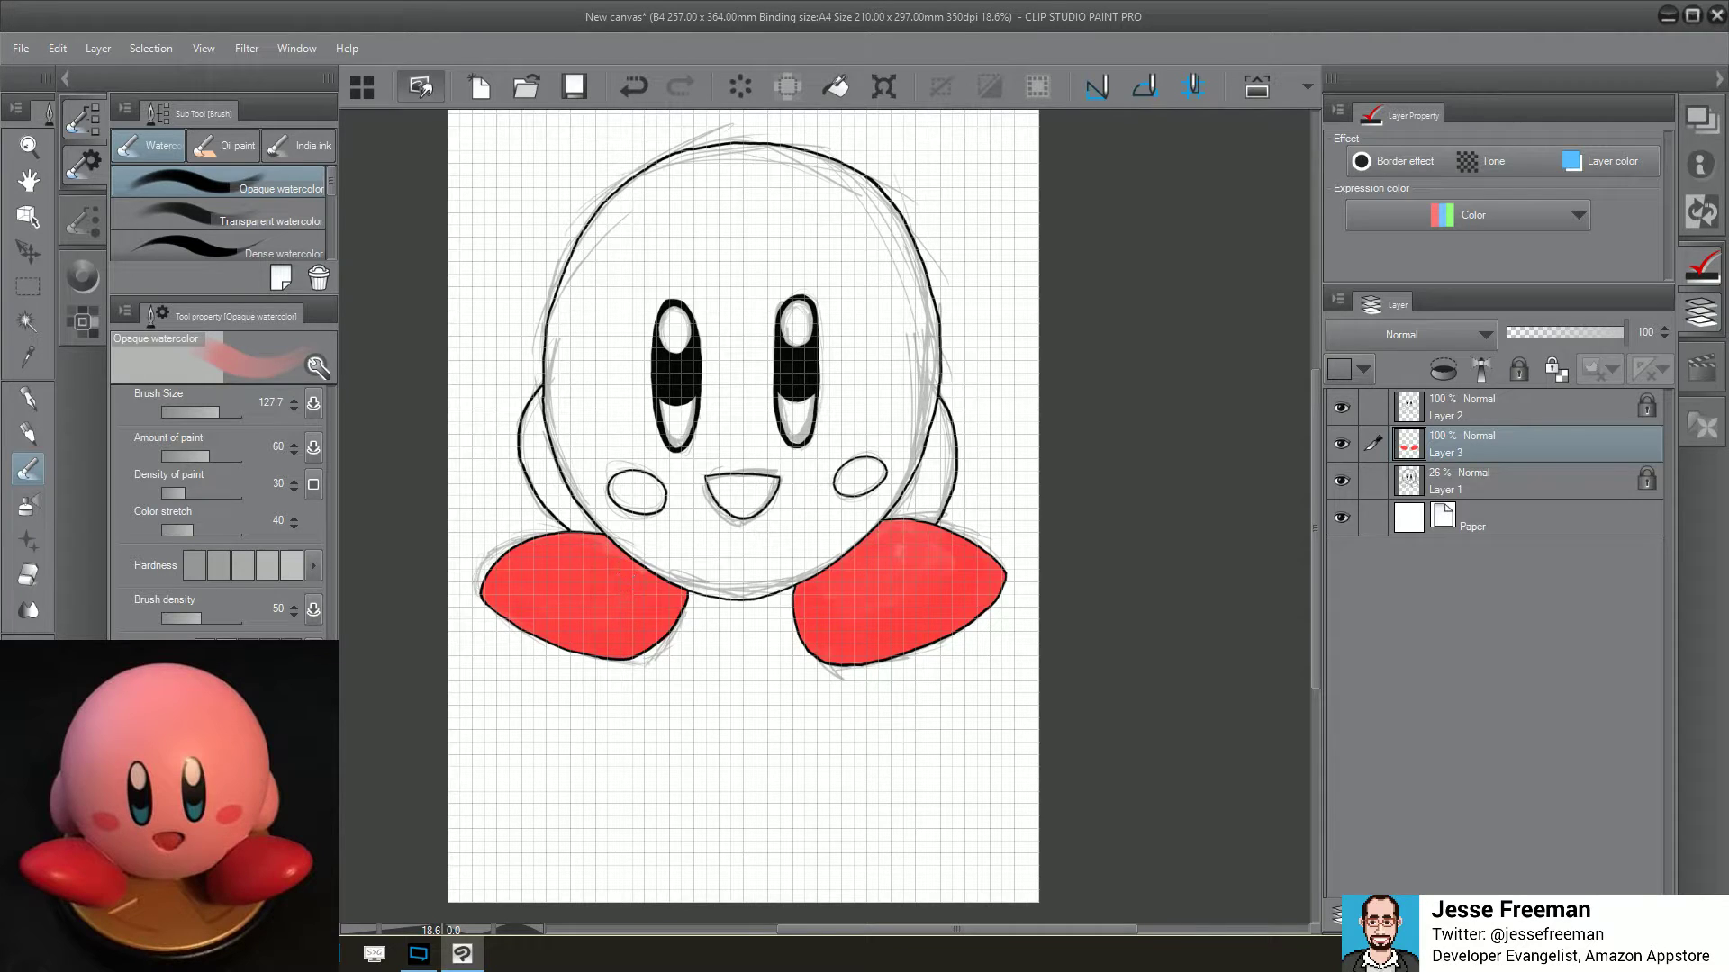
pyautogui.press('x')
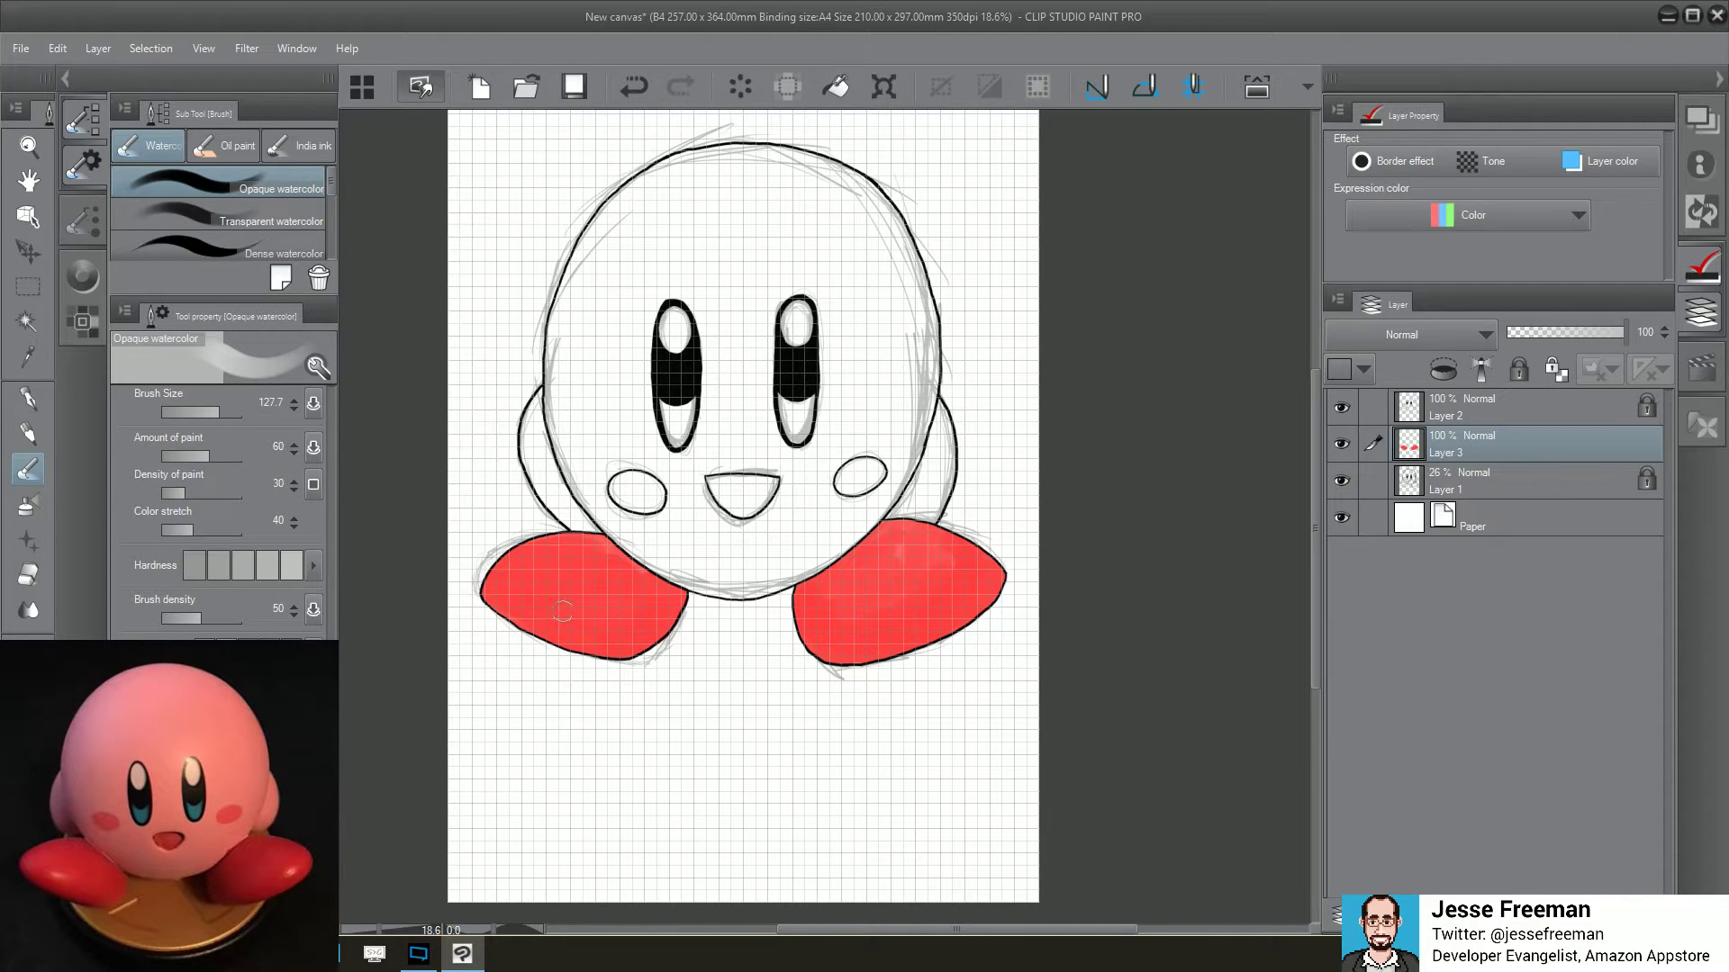
pyautogui.moveTo(515, 593); pyautogui.dragTo(555, 610)
pyautogui.hotkey('ctrl', 'z')
pyautogui.moveTo(529, 609); pyautogui.dragTo(523, 596)
pyautogui.moveTo(966, 579); pyautogui.dragTo(958, 590)
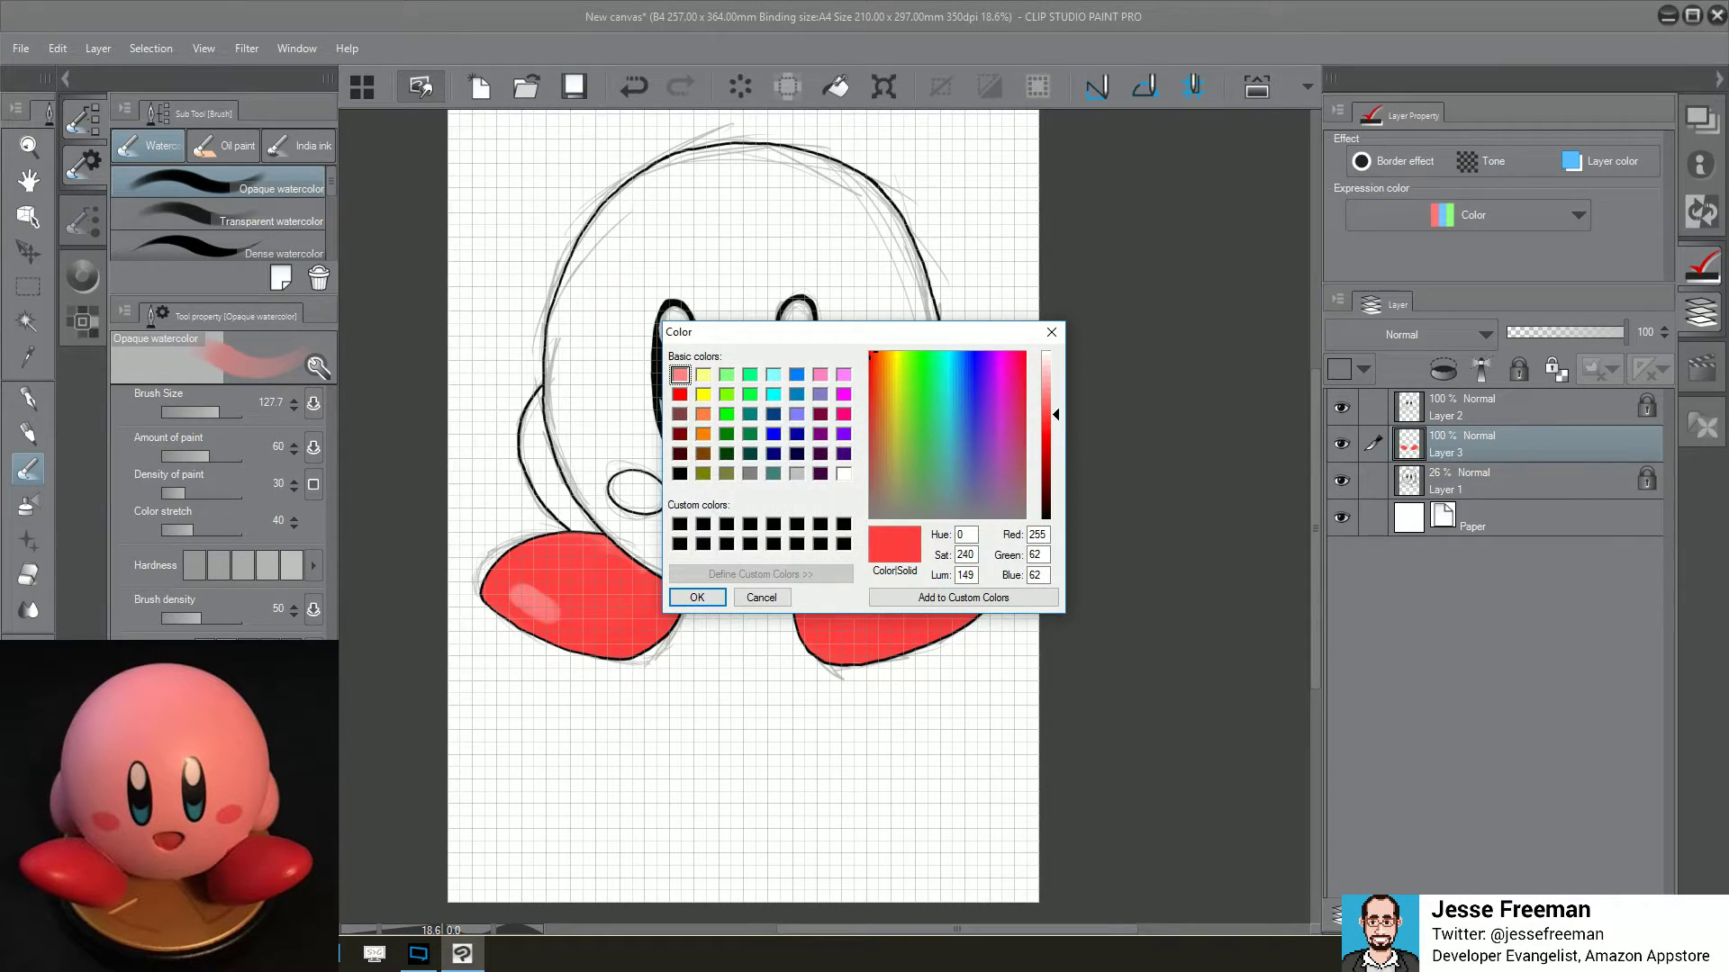
# Lighten the colour to pale pink (R255, G170, B170), removing a trial pink stroke on the head
pyautogui.moveTo(1059, 420); pyautogui.dragTo(1058, 379)
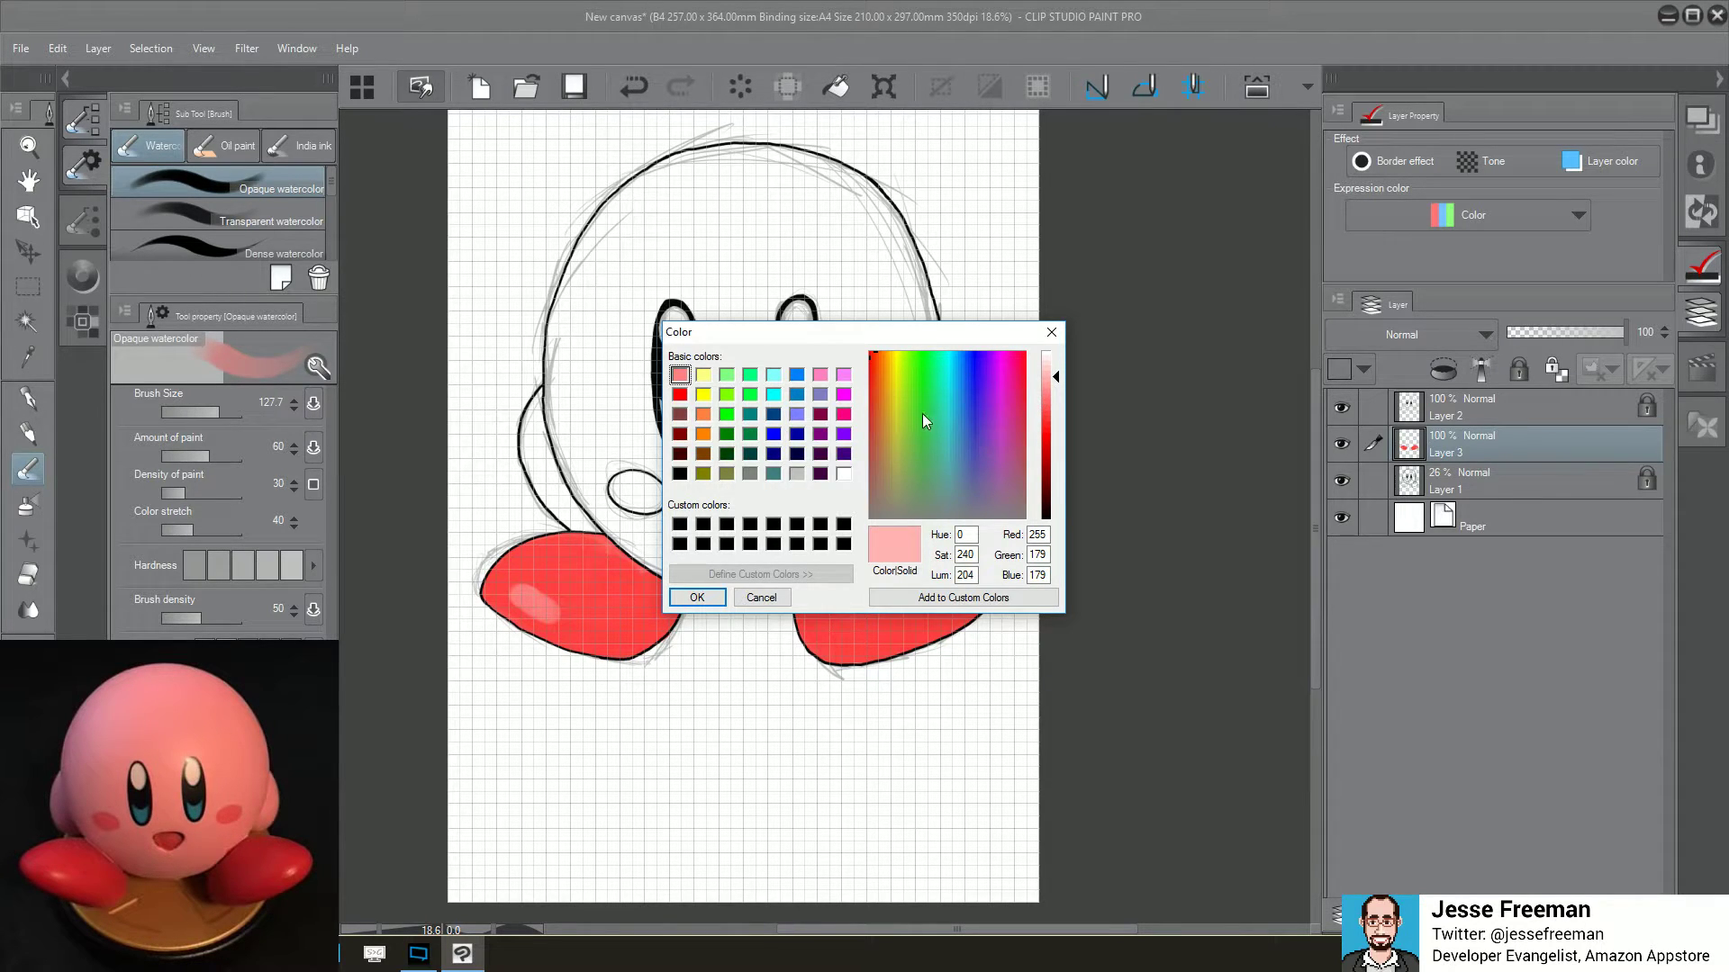
pyautogui.click(1047, 335)
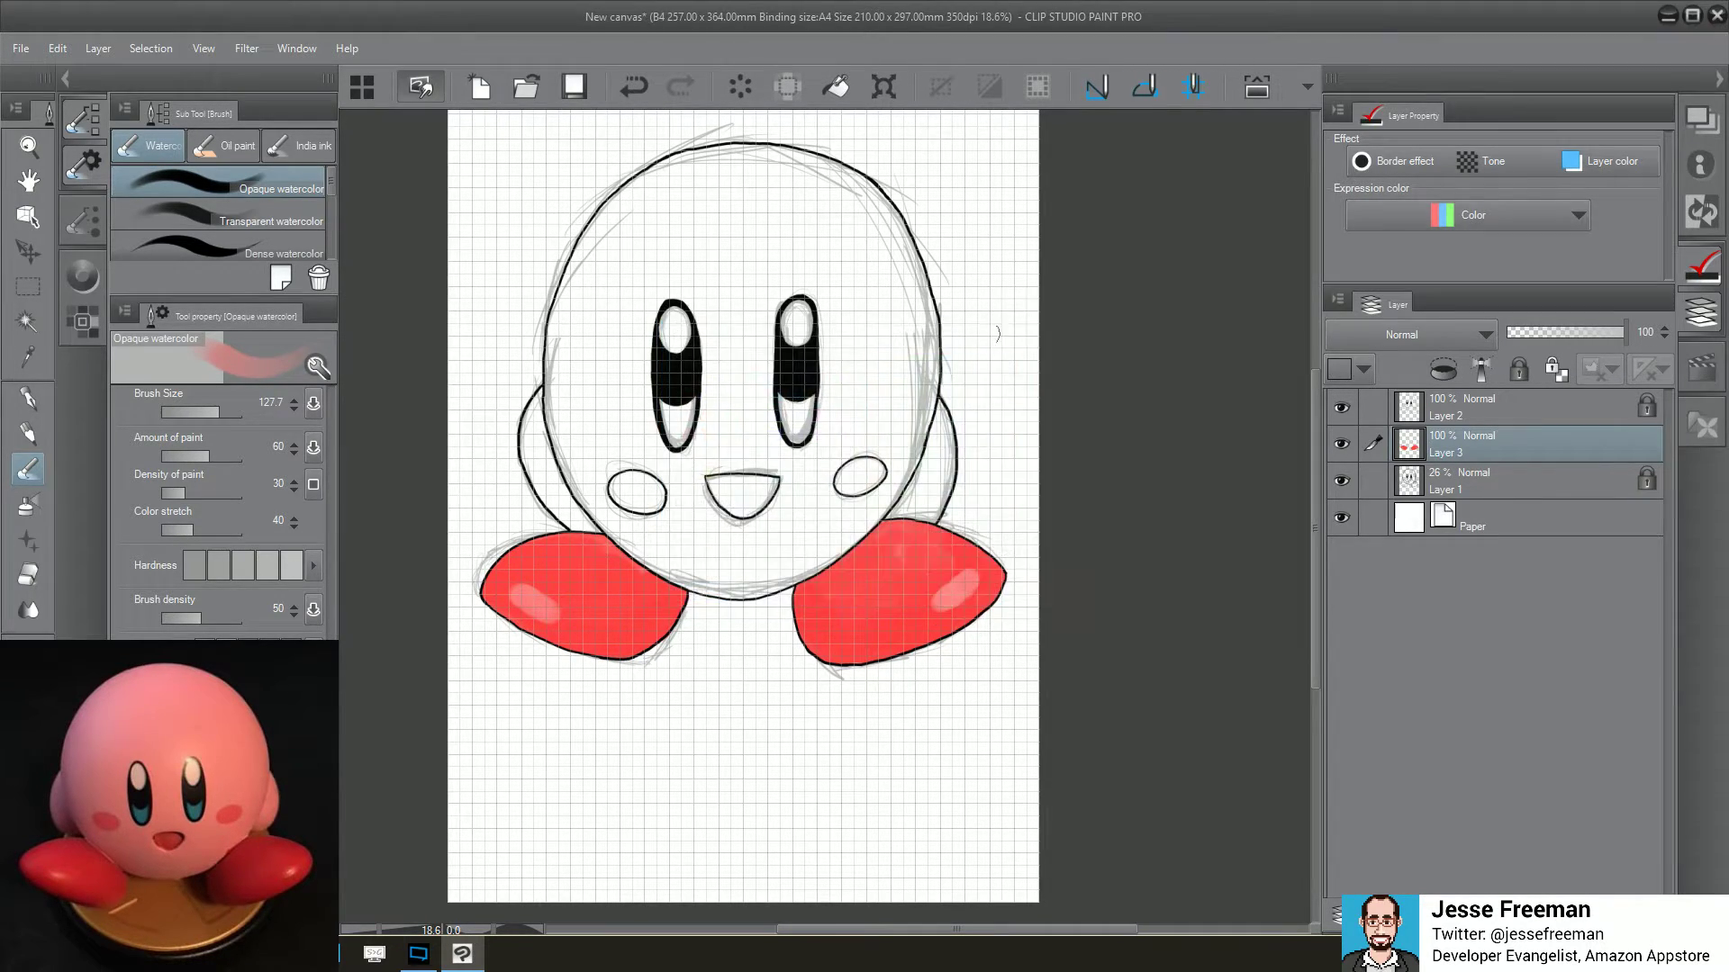
pyautogui.moveTo(653, 214)
pyautogui.mouseDown()
pyautogui.moveTo(583, 287)
pyautogui.moveTo(603, 214)
pyautogui.mouseUp()
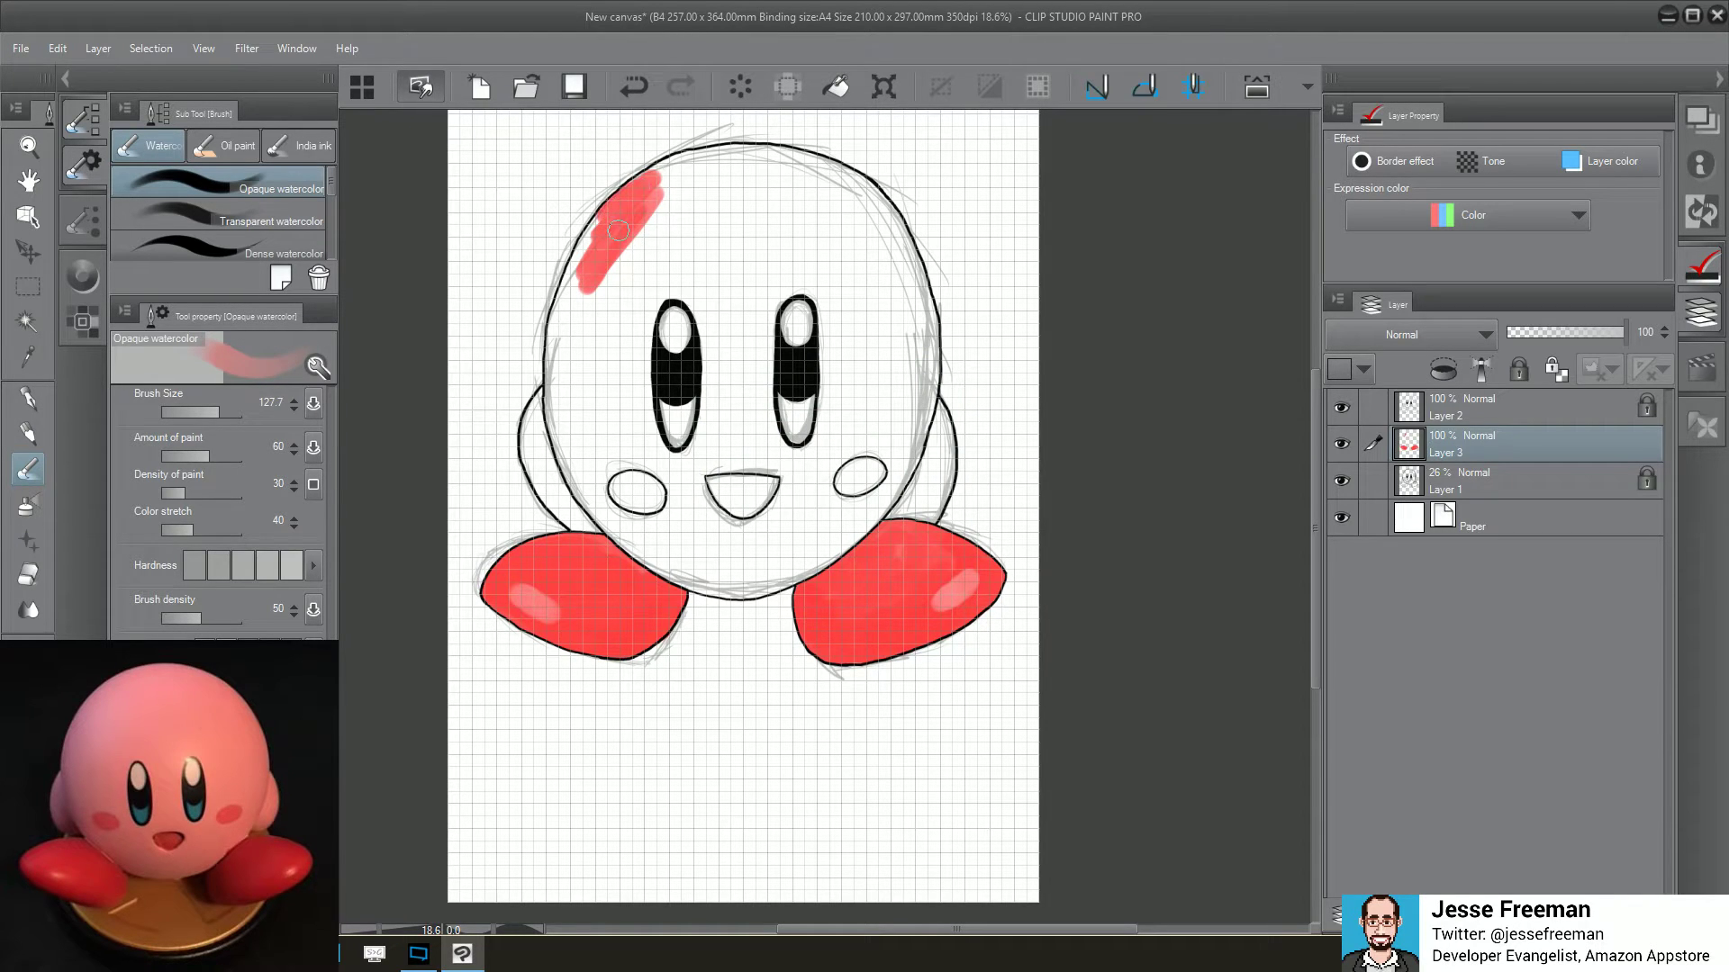
pyautogui.click(636, 88)
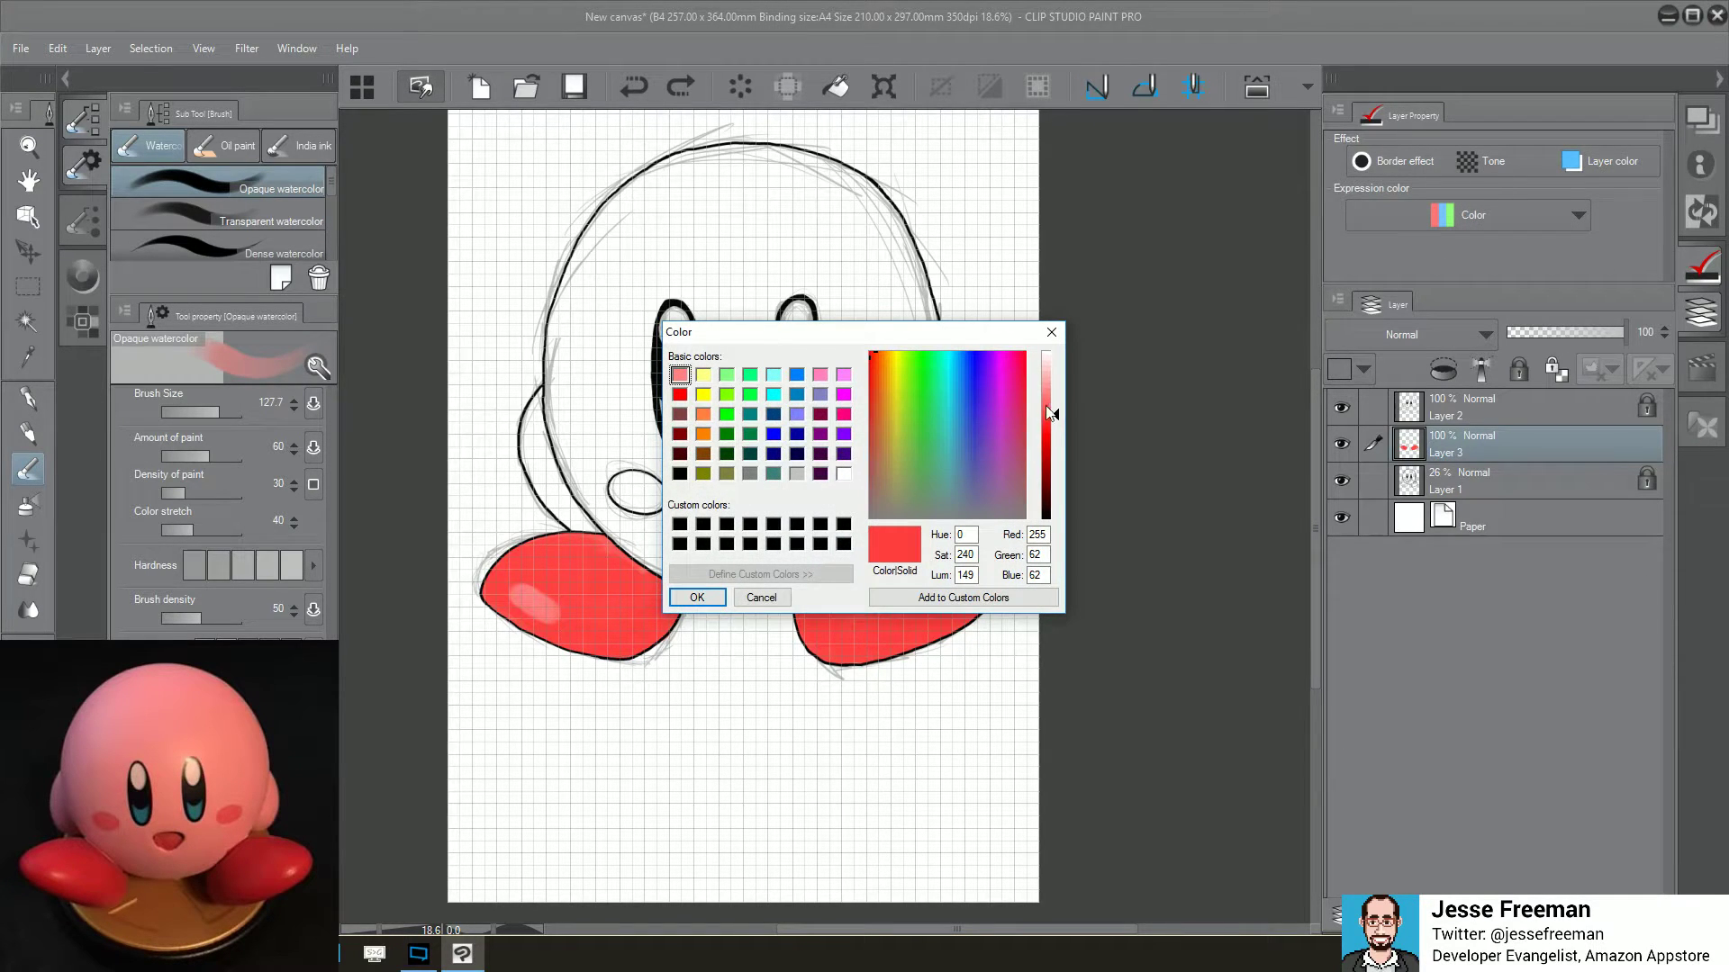
pyautogui.moveTo(1049, 415); pyautogui.dragTo(1061, 388)
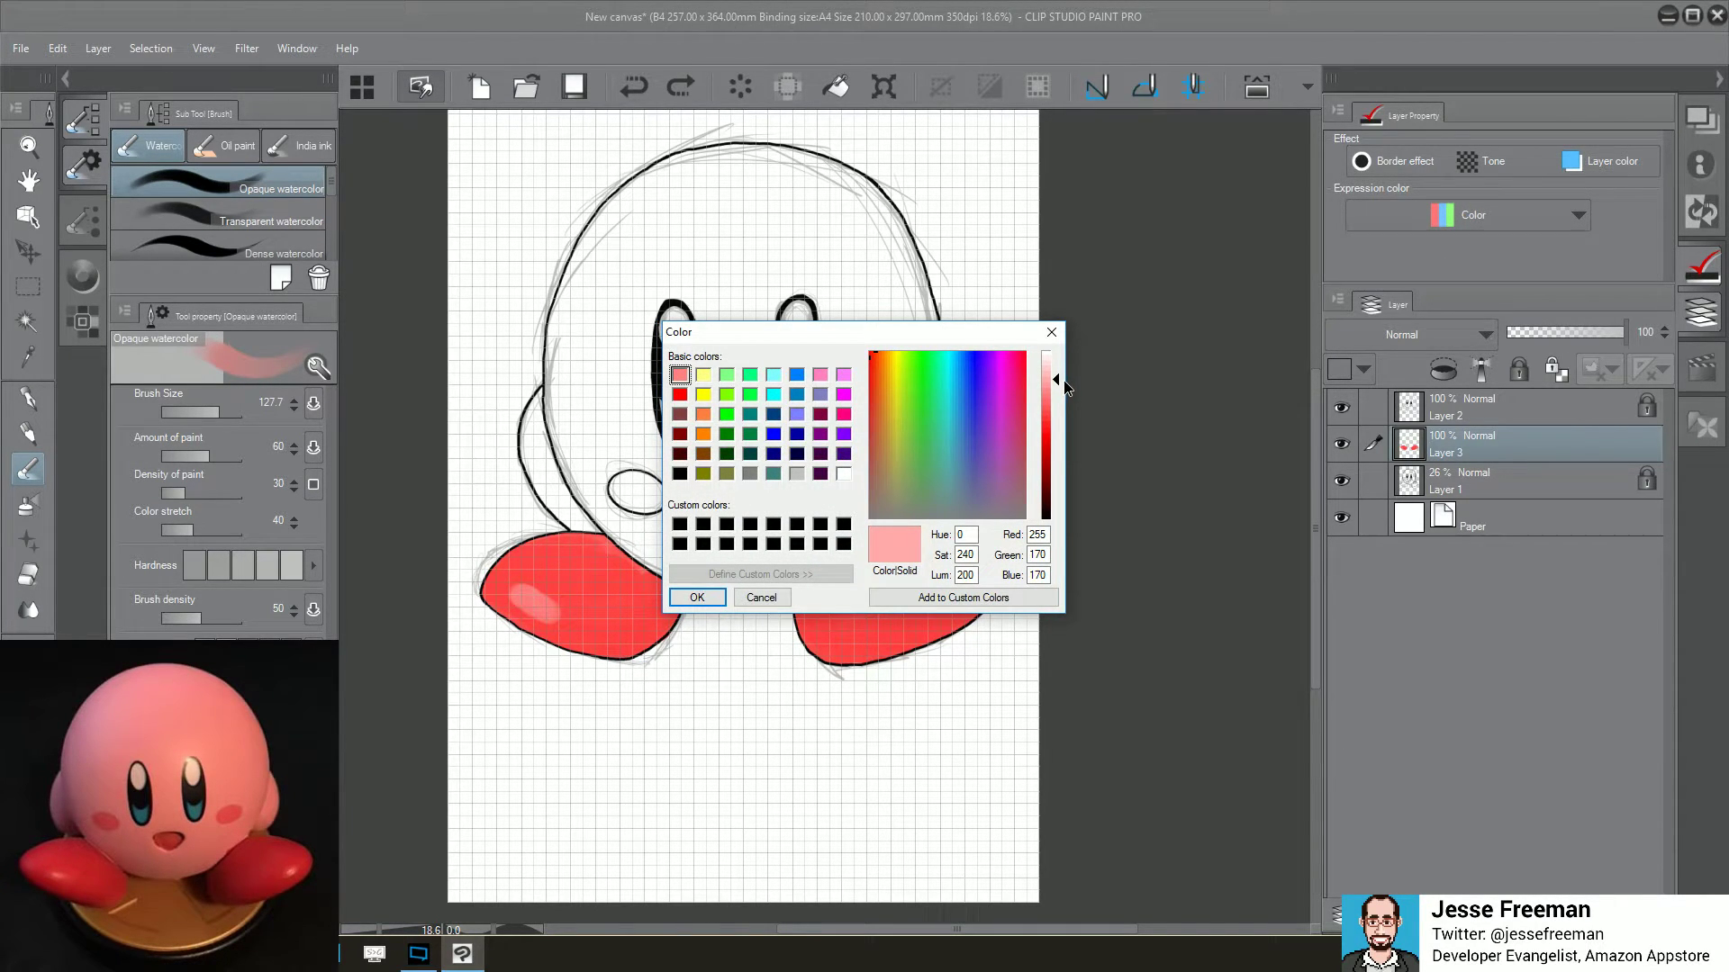
# Confirm the light pink and wash the left half of Kirby's head and body with watercolour
pyautogui.click(696, 597)
pyautogui.moveTo(595, 292)
pyautogui.mouseDown()
pyautogui.moveTo(581, 351)
pyautogui.moveTo(621, 203)
pyautogui.moveTo(675, 162)
pyautogui.moveTo(631, 234)
pyautogui.moveTo(705, 198)
pyautogui.moveTo(576, 351)
pyautogui.moveTo(630, 437)
pyautogui.moveTo(602, 442)
pyautogui.moveTo(565, 378)
pyautogui.moveTo(558, 313)
pyautogui.moveTo(572, 468)
pyautogui.moveTo(594, 509)
pyautogui.moveTo(576, 441)
pyautogui.moveTo(652, 517)
pyautogui.moveTo(676, 468)
pyautogui.moveTo(648, 431)
pyautogui.mouseUp()
pyautogui.moveTo(667, 272)
pyautogui.mouseDown()
pyautogui.moveTo(706, 311)
pyautogui.moveTo(709, 353)
pyautogui.moveTo(723, 268)
pyautogui.moveTo(763, 421)
pyautogui.moveTo(731, 446)
pyautogui.moveTo(716, 361)
pyautogui.moveTo(701, 445)
pyautogui.moveTo(725, 461)
pyautogui.moveTo(691, 486)
pyautogui.moveTo(707, 517)
pyautogui.moveTo(677, 478)
pyautogui.moveTo(680, 541)
pyautogui.moveTo(653, 531)
pyautogui.moveTo(678, 562)
pyautogui.moveTo(634, 539)
pyautogui.moveTo(686, 567)
pyautogui.moveTo(711, 540)
pyautogui.mouseUp()
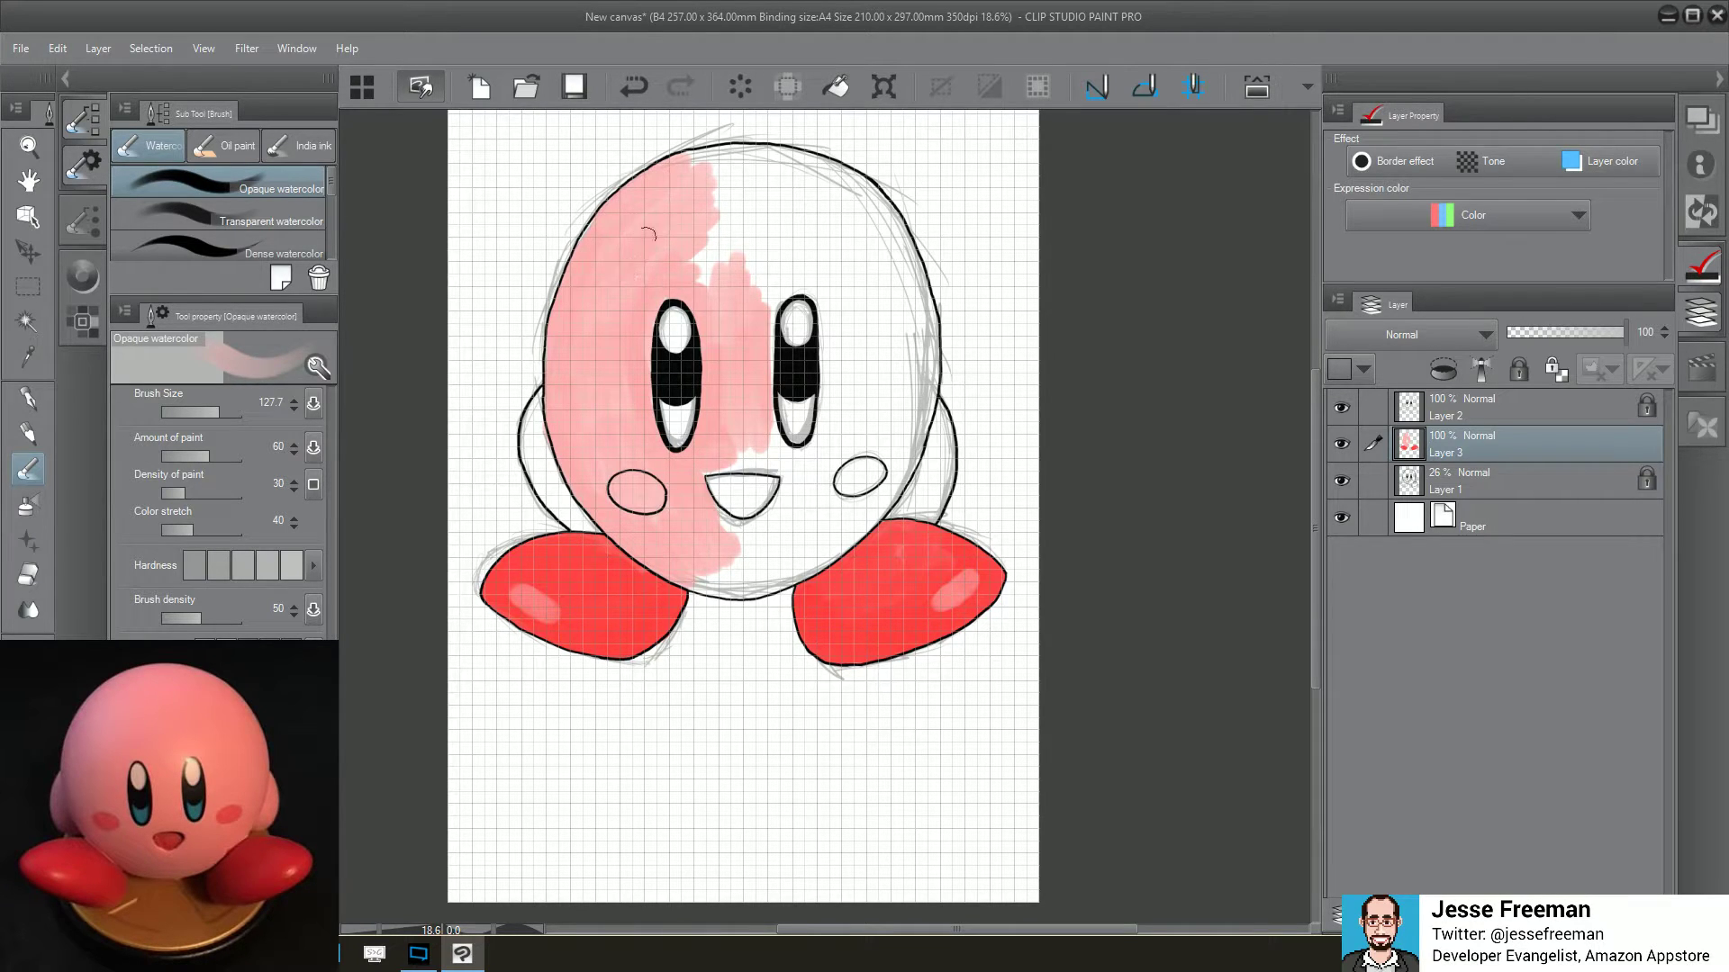
pyautogui.moveTo(652, 209)
pyautogui.mouseDown()
pyautogui.moveTo(720, 216)
pyautogui.moveTo(743, 261)
pyautogui.moveTo(734, 283)
pyautogui.moveTo(701, 287)
pyautogui.mouseUp()
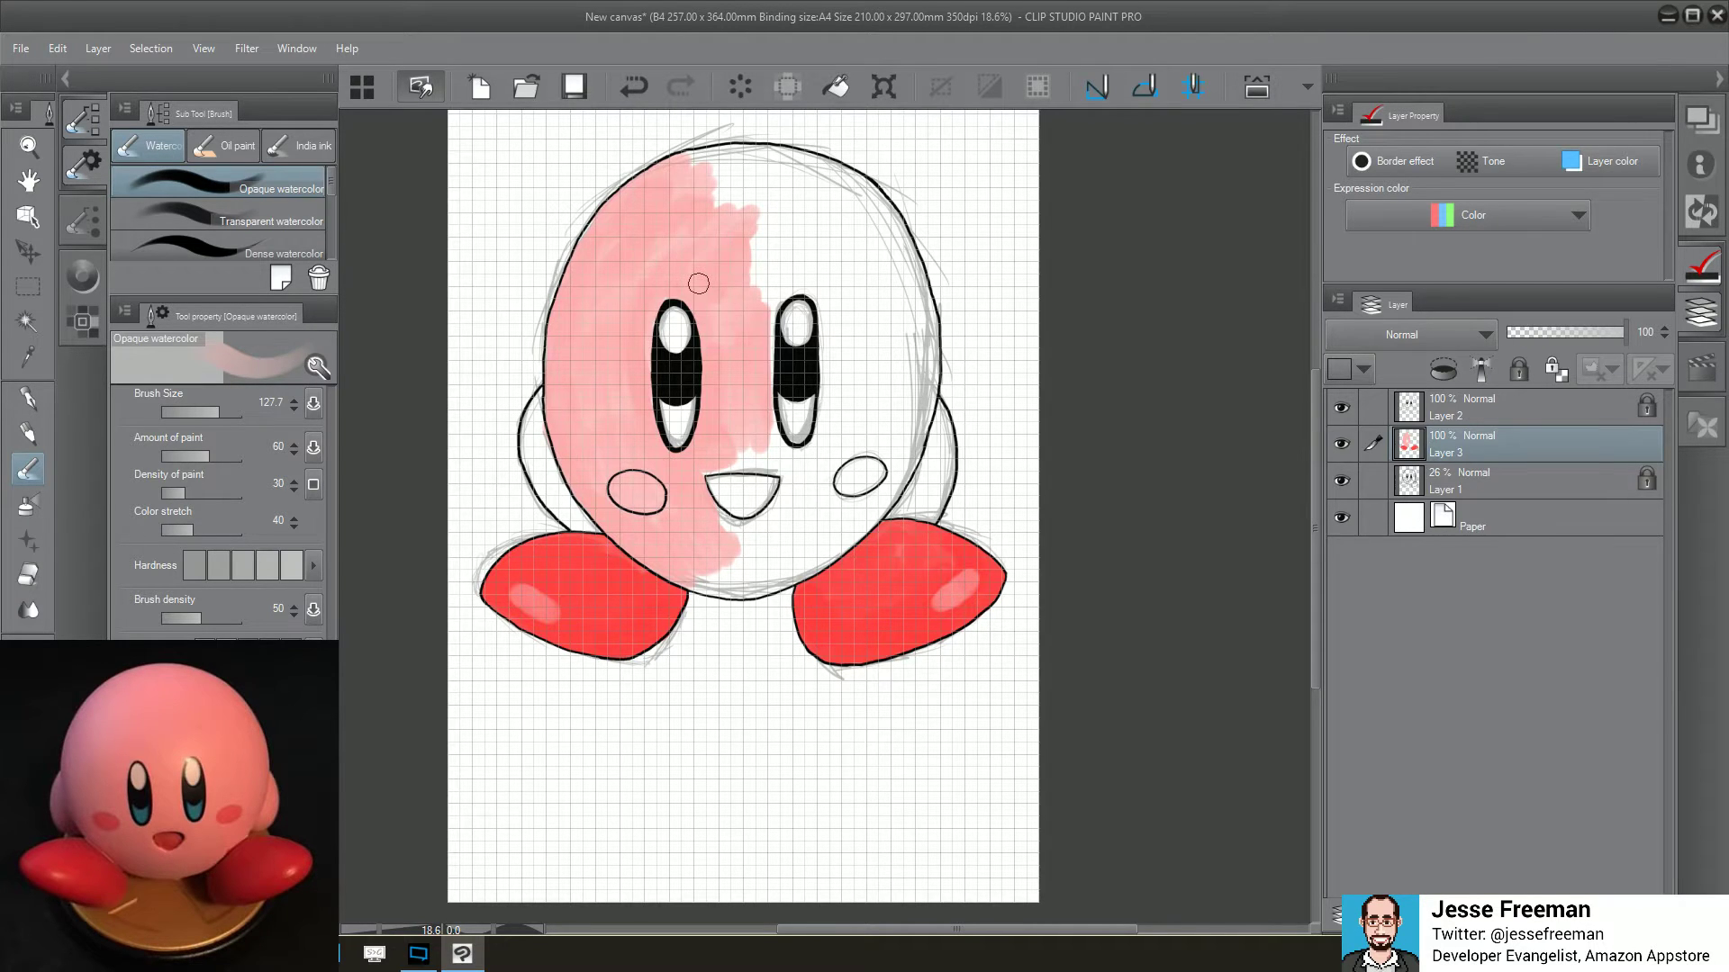
# Paint pink watercolour right of the right eye, over the right arm and below the cheek
pyautogui.scroll(3, 699, 283)
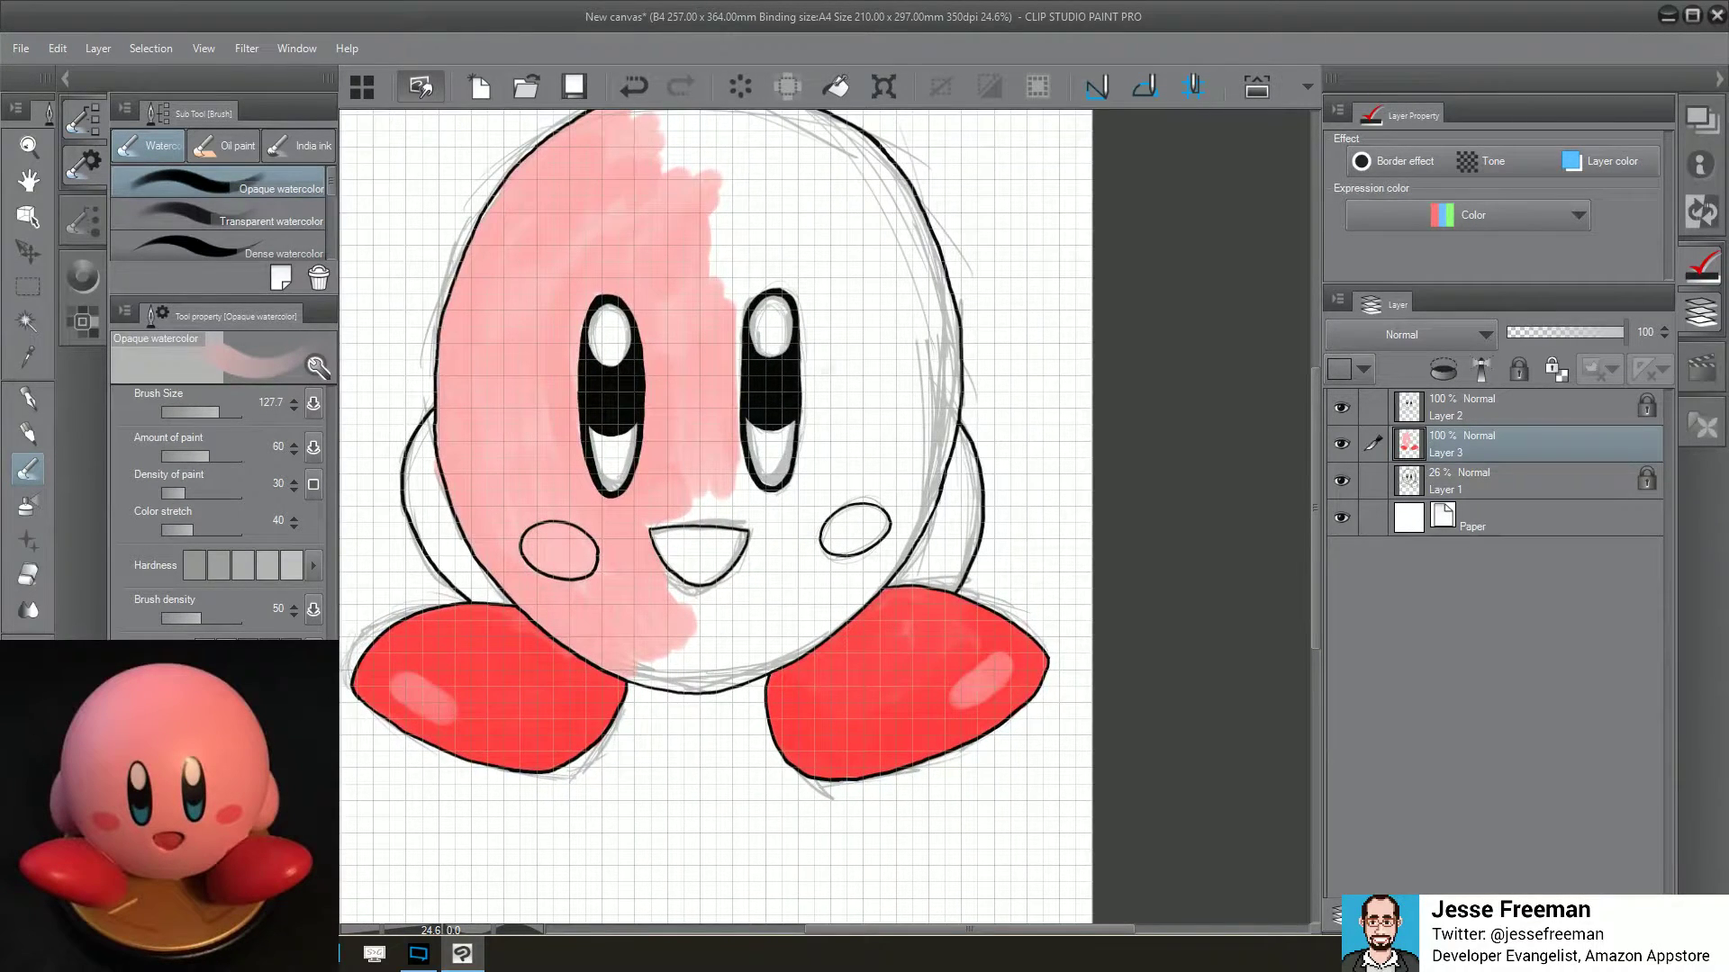
pyautogui.moveTo(648, 406)
pyautogui.mouseDown()
pyautogui.moveTo(641, 486)
pyautogui.moveTo(624, 410)
pyautogui.moveTo(666, 338)
pyautogui.moveTo(707, 468)
pyautogui.moveTo(747, 343)
pyautogui.moveTo(748, 540)
pyautogui.moveTo(712, 531)
pyautogui.moveTo(631, 558)
pyautogui.moveTo(627, 455)
pyautogui.moveTo(635, 508)
pyautogui.moveTo(596, 612)
pyautogui.moveTo(641, 587)
pyautogui.moveTo(630, 662)
pyautogui.moveTo(712, 671)
pyautogui.moveTo(733, 569)
pyautogui.mouseUp()
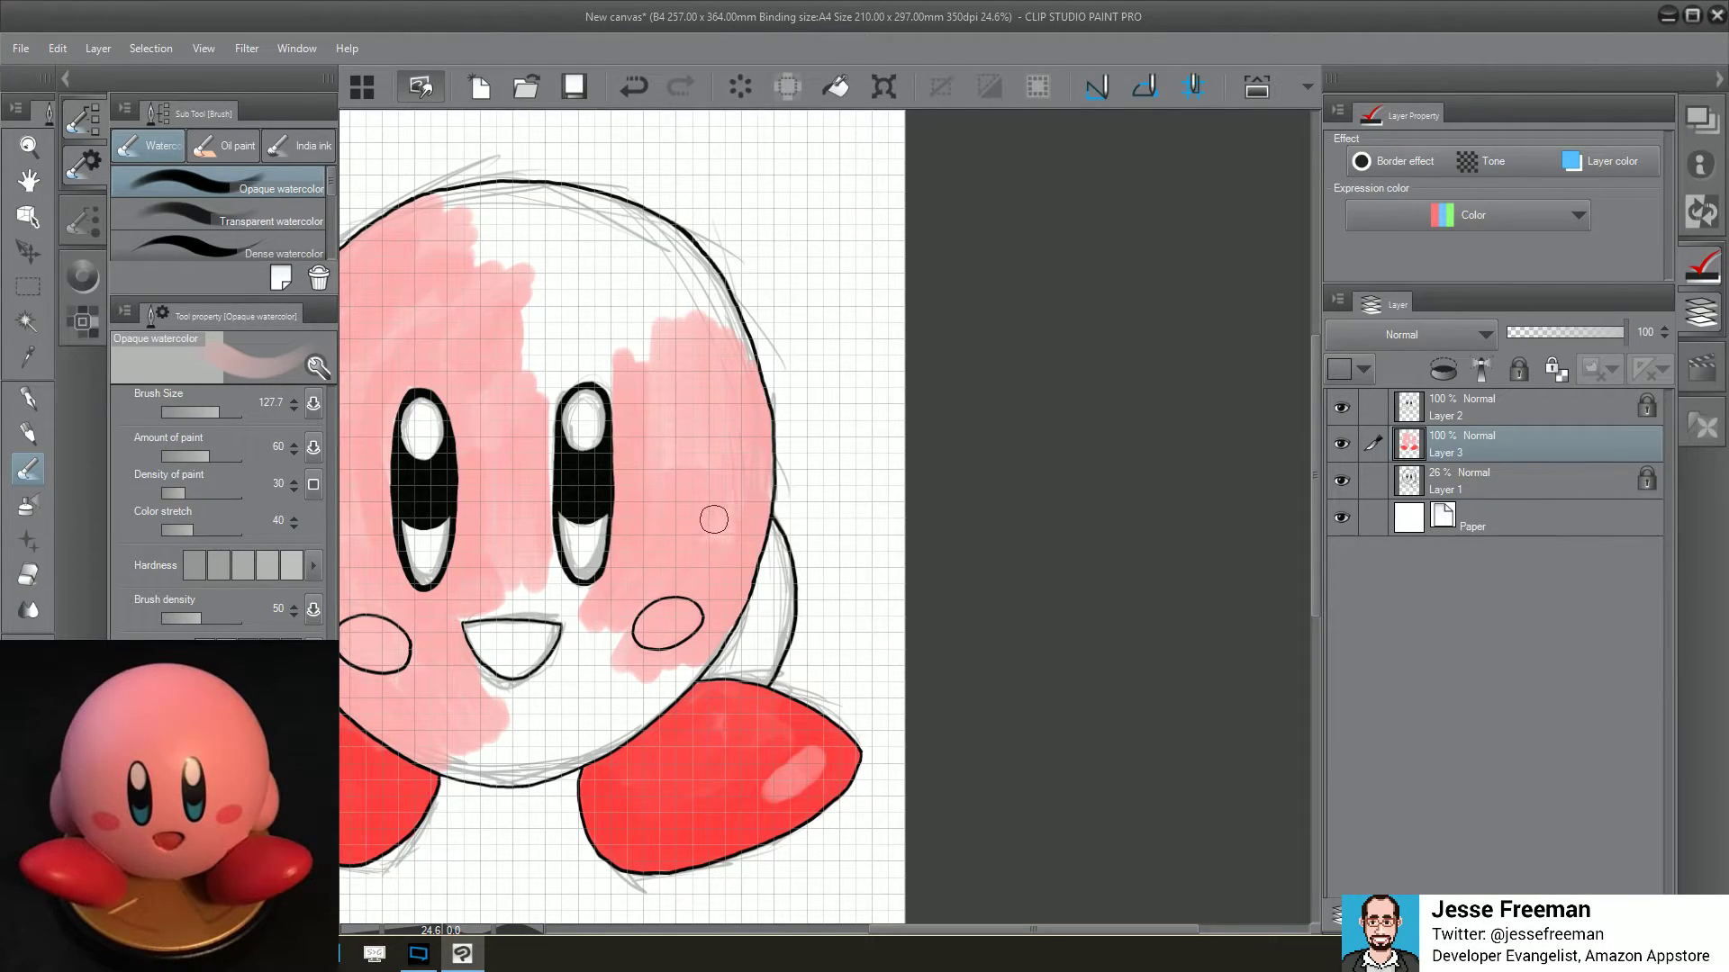
pyautogui.moveTo(755, 560)
pyautogui.mouseDown()
pyautogui.moveTo(758, 635)
pyautogui.moveTo(771, 535)
pyautogui.moveTo(780, 581)
pyautogui.moveTo(751, 643)
pyautogui.moveTo(715, 662)
pyautogui.mouseUp()
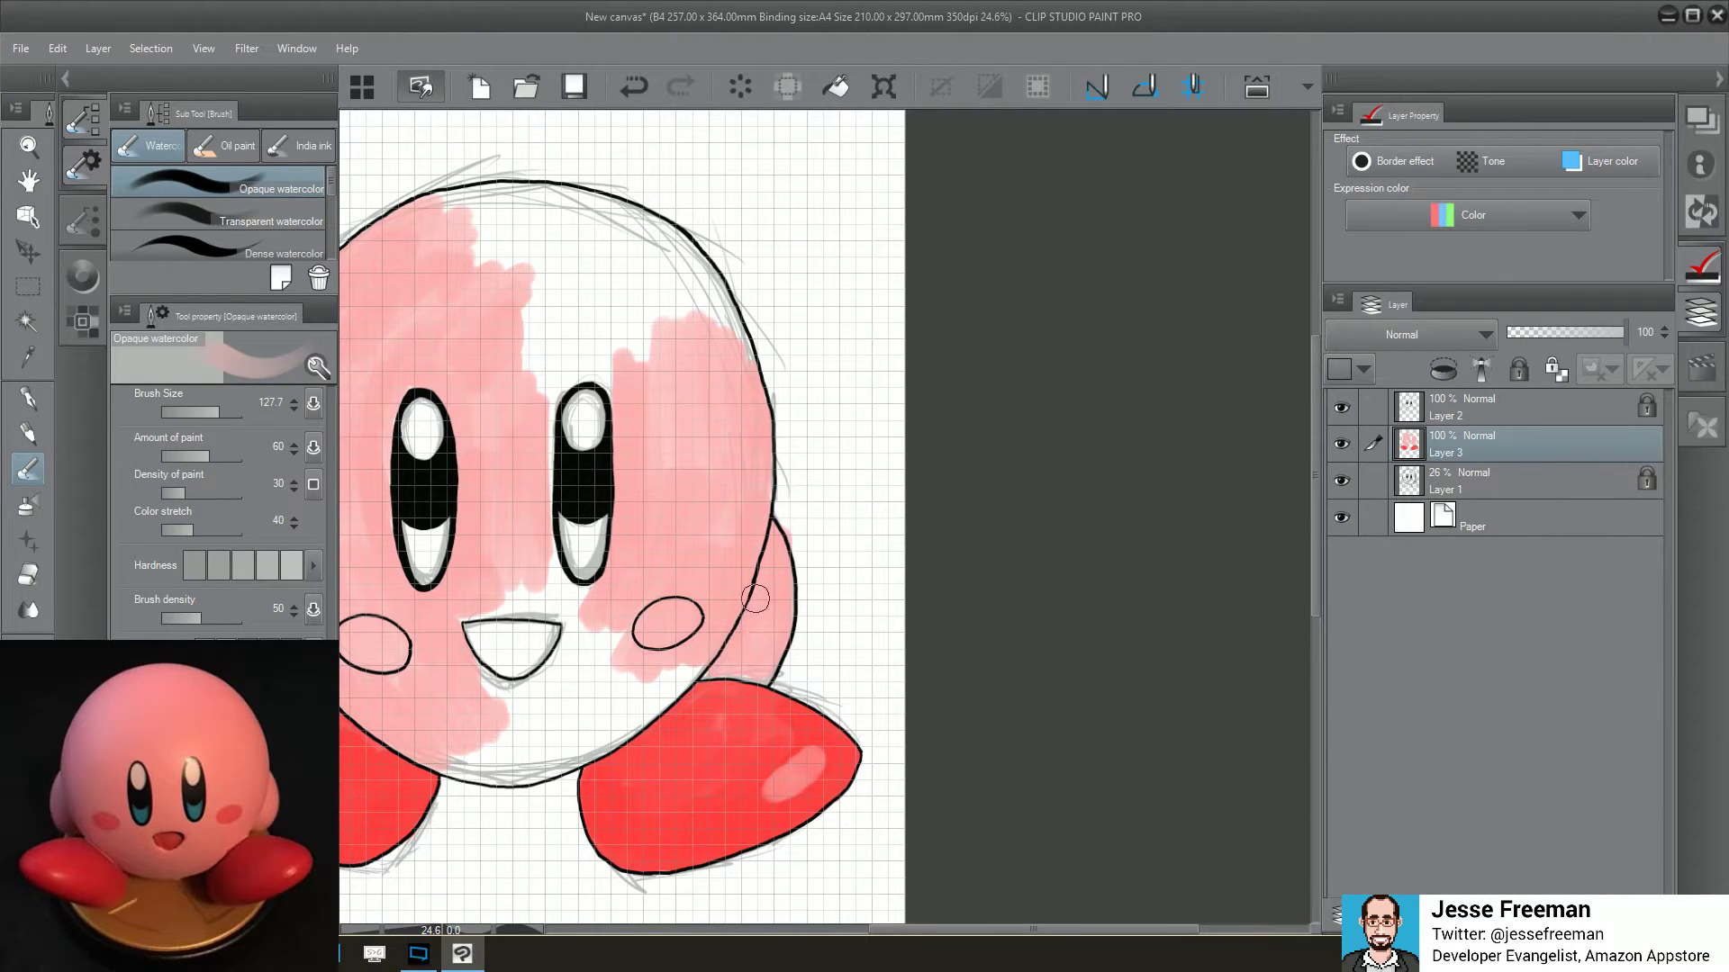
pyautogui.moveTo(752, 605)
pyautogui.mouseDown()
pyautogui.moveTo(710, 659)
pyautogui.moveTo(765, 668)
pyautogui.mouseUp()
pyautogui.moveTo(627, 670)
pyautogui.mouseDown()
pyautogui.moveTo(657, 702)
pyautogui.moveTo(641, 670)
pyautogui.moveTo(540, 702)
pyautogui.moveTo(550, 648)
pyautogui.moveTo(598, 625)
pyautogui.moveTo(551, 572)
pyautogui.moveTo(610, 618)
pyautogui.moveTo(566, 681)
pyautogui.moveTo(509, 707)
pyautogui.moveTo(551, 598)
pyautogui.moveTo(527, 581)
pyautogui.moveTo(520, 605)
pyautogui.mouseUp()
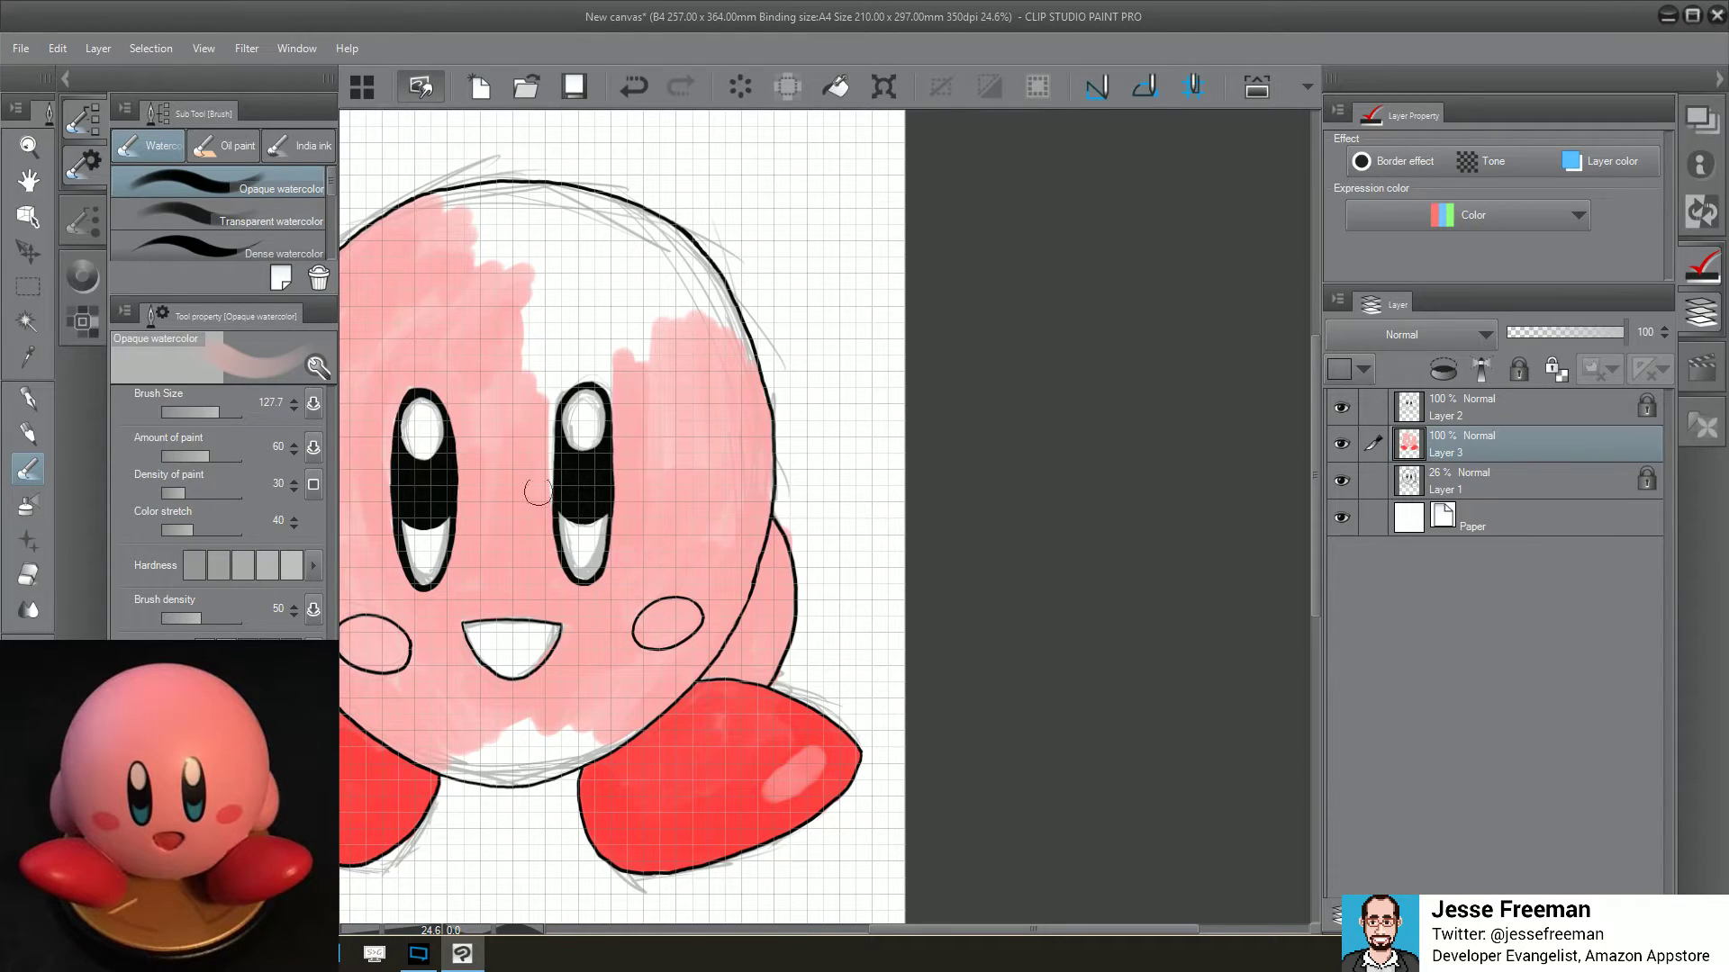
# Fill pink between the eyes and over the white area atop the head
pyautogui.moveTo(540, 365); pyautogui.dragTo(545, 388)
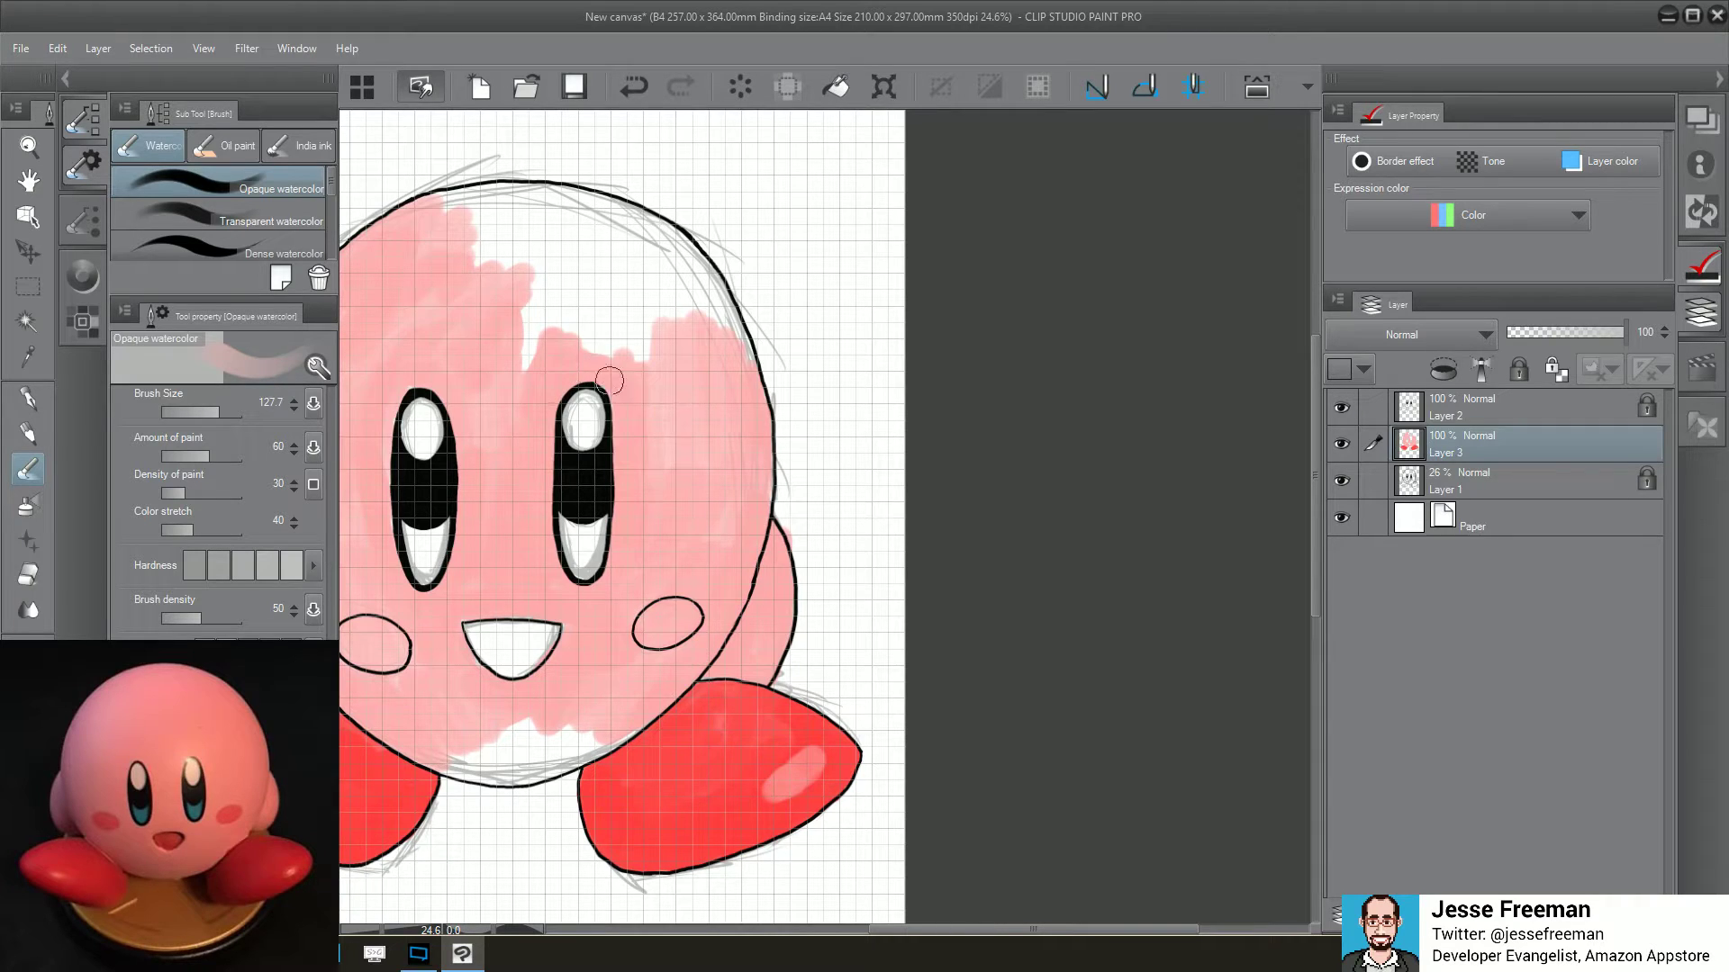
pyautogui.moveTo(621, 367)
pyautogui.mouseDown()
pyautogui.moveTo(650, 259)
pyautogui.moveTo(693, 270)
pyautogui.moveTo(734, 337)
pyautogui.mouseUp()
pyautogui.moveTo(707, 274)
pyautogui.mouseDown()
pyautogui.moveTo(643, 225)
pyautogui.moveTo(576, 351)
pyautogui.moveTo(567, 329)
pyautogui.moveTo(538, 351)
pyautogui.moveTo(552, 245)
pyautogui.moveTo(497, 232)
pyautogui.moveTo(502, 197)
pyautogui.moveTo(473, 198)
pyautogui.moveTo(629, 213)
pyautogui.moveTo(532, 274)
pyautogui.moveTo(548, 220)
pyautogui.moveTo(553, 270)
pyautogui.mouseUp()
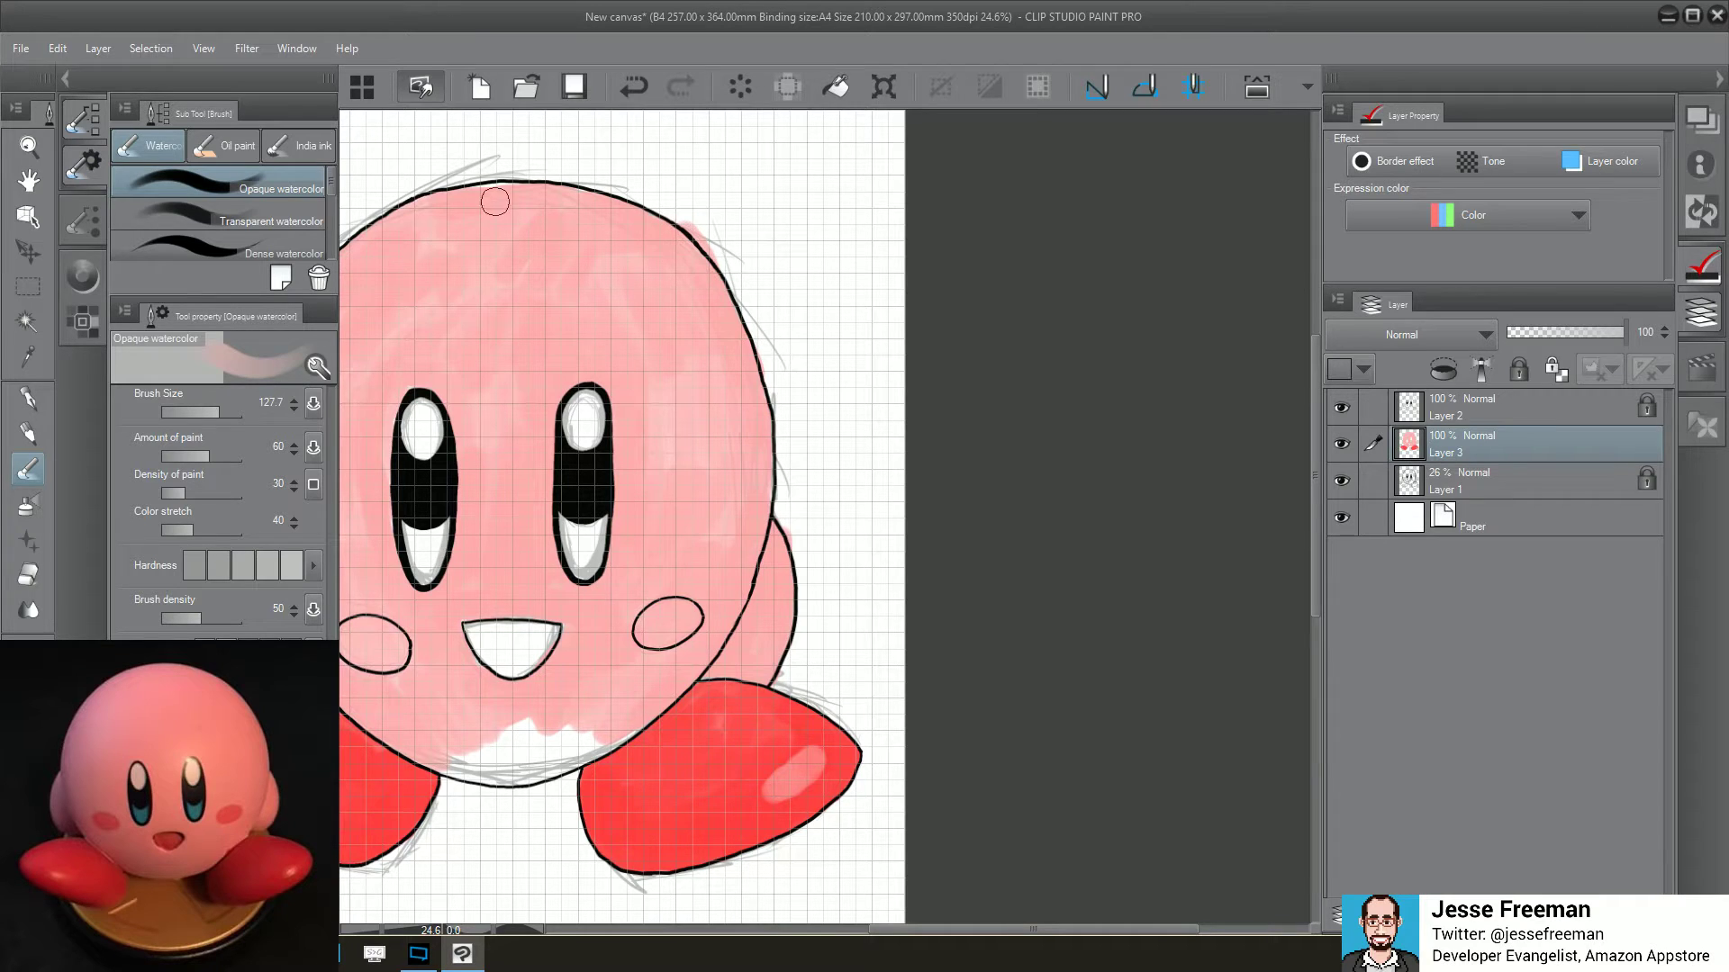
pyautogui.hscroll(-3, 532, 217)
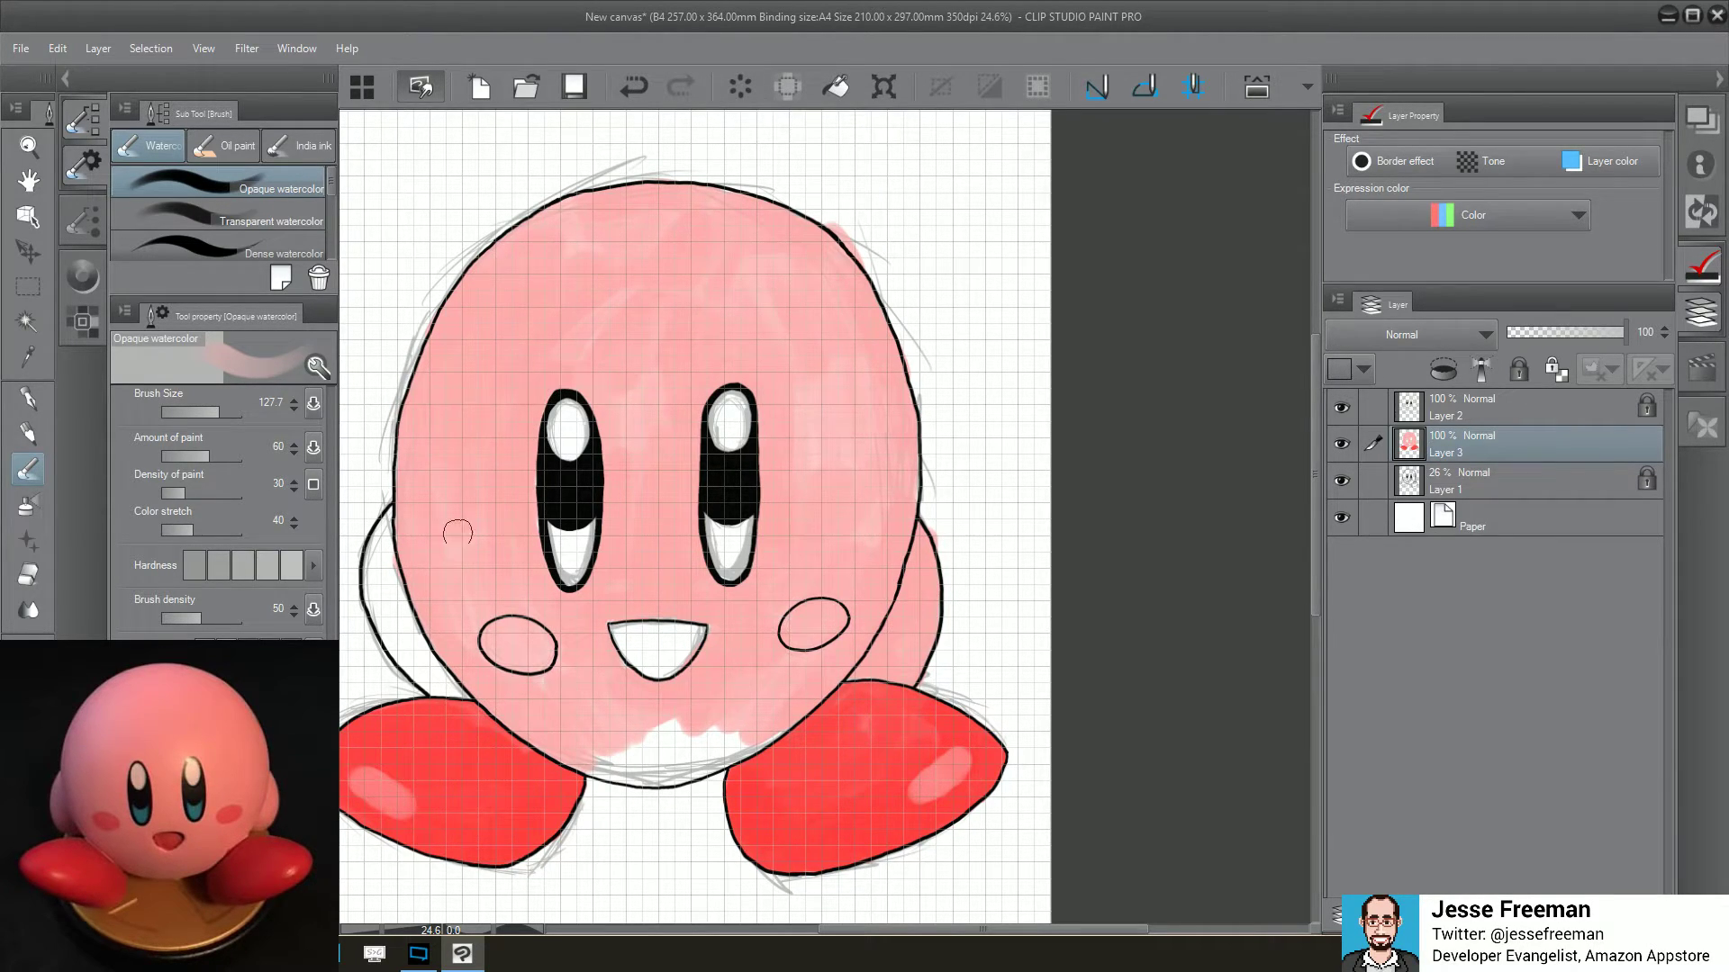
# Paint pink over the remaining white at the bottom and hide the Layer 1 sketch lines
pyautogui.moveTo(688, 720)
pyautogui.mouseDown()
pyautogui.moveTo(646, 740)
pyautogui.moveTo(711, 751)
pyautogui.moveTo(761, 731)
pyautogui.moveTo(689, 770)
pyautogui.moveTo(708, 756)
pyautogui.moveTo(631, 765)
pyautogui.moveTo(637, 732)
pyautogui.moveTo(560, 702)
pyautogui.moveTo(585, 673)
pyautogui.moveTo(648, 715)
pyautogui.moveTo(591, 757)
pyautogui.moveTo(689, 767)
pyautogui.moveTo(638, 773)
pyautogui.moveTo(716, 758)
pyautogui.moveTo(639, 776)
pyautogui.moveTo(589, 747)
pyautogui.mouseUp()
pyautogui.moveTo(391, 621)
pyautogui.mouseDown()
pyautogui.moveTo(374, 540)
pyautogui.moveTo(403, 509)
pyautogui.moveTo(396, 648)
pyautogui.moveTo(410, 621)
pyautogui.moveTo(441, 686)
pyautogui.moveTo(462, 682)
pyautogui.mouseUp()
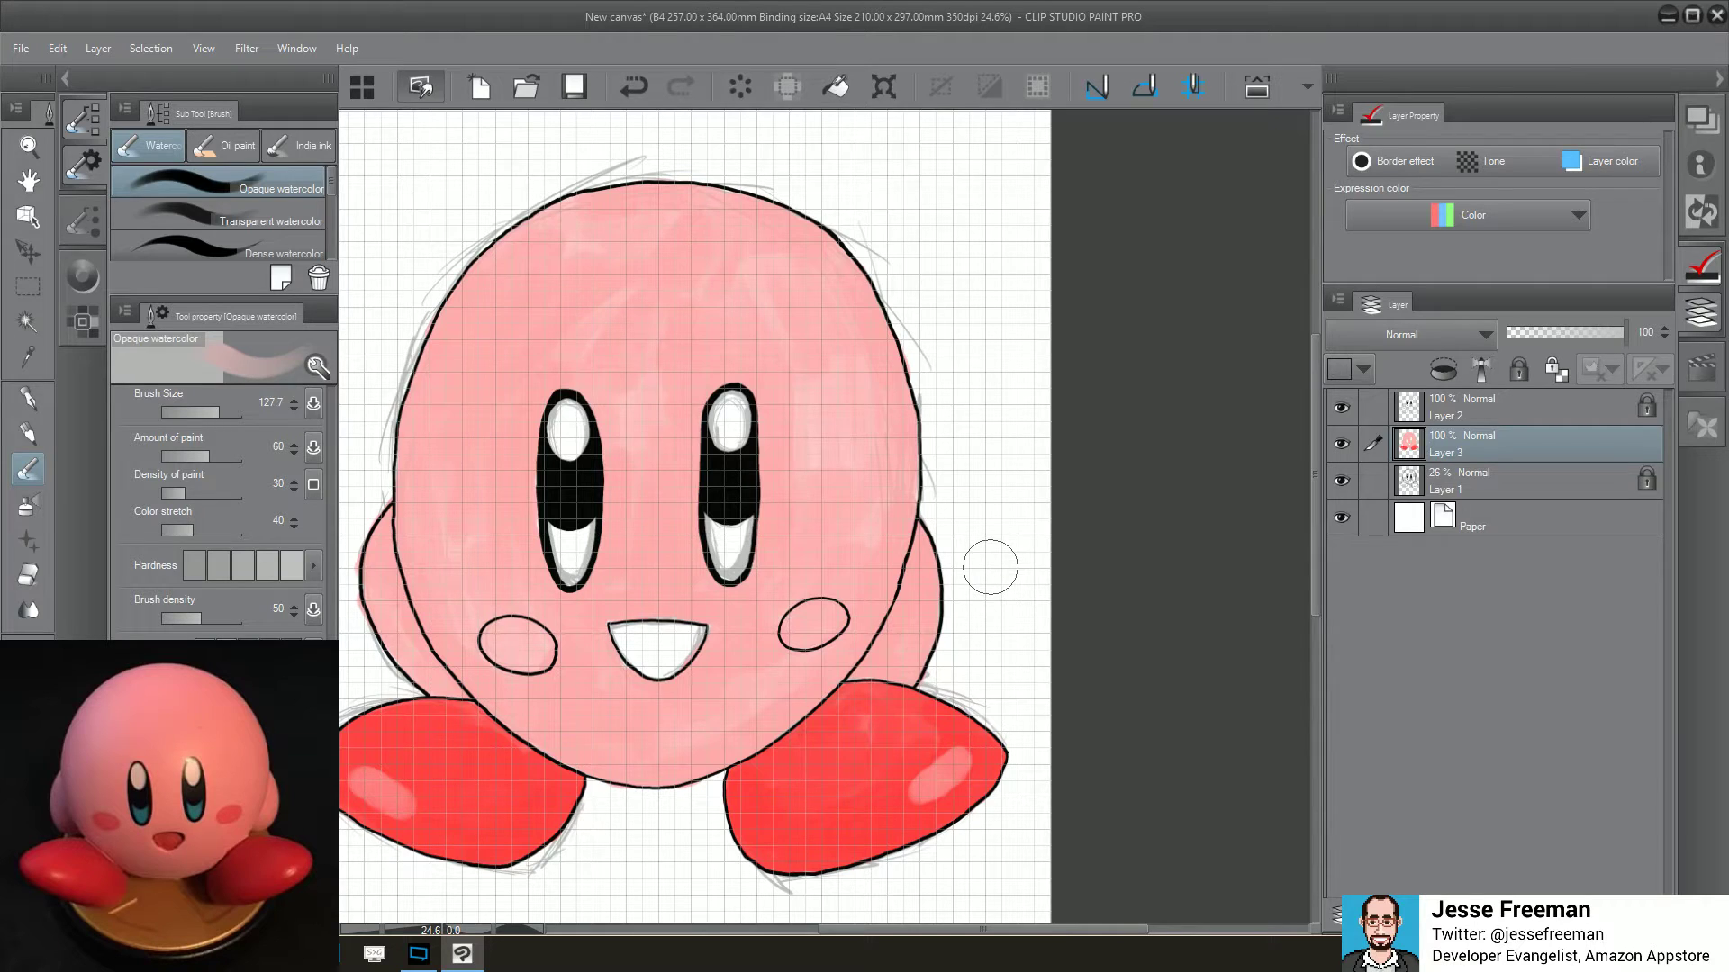
pyautogui.click(1340, 481)
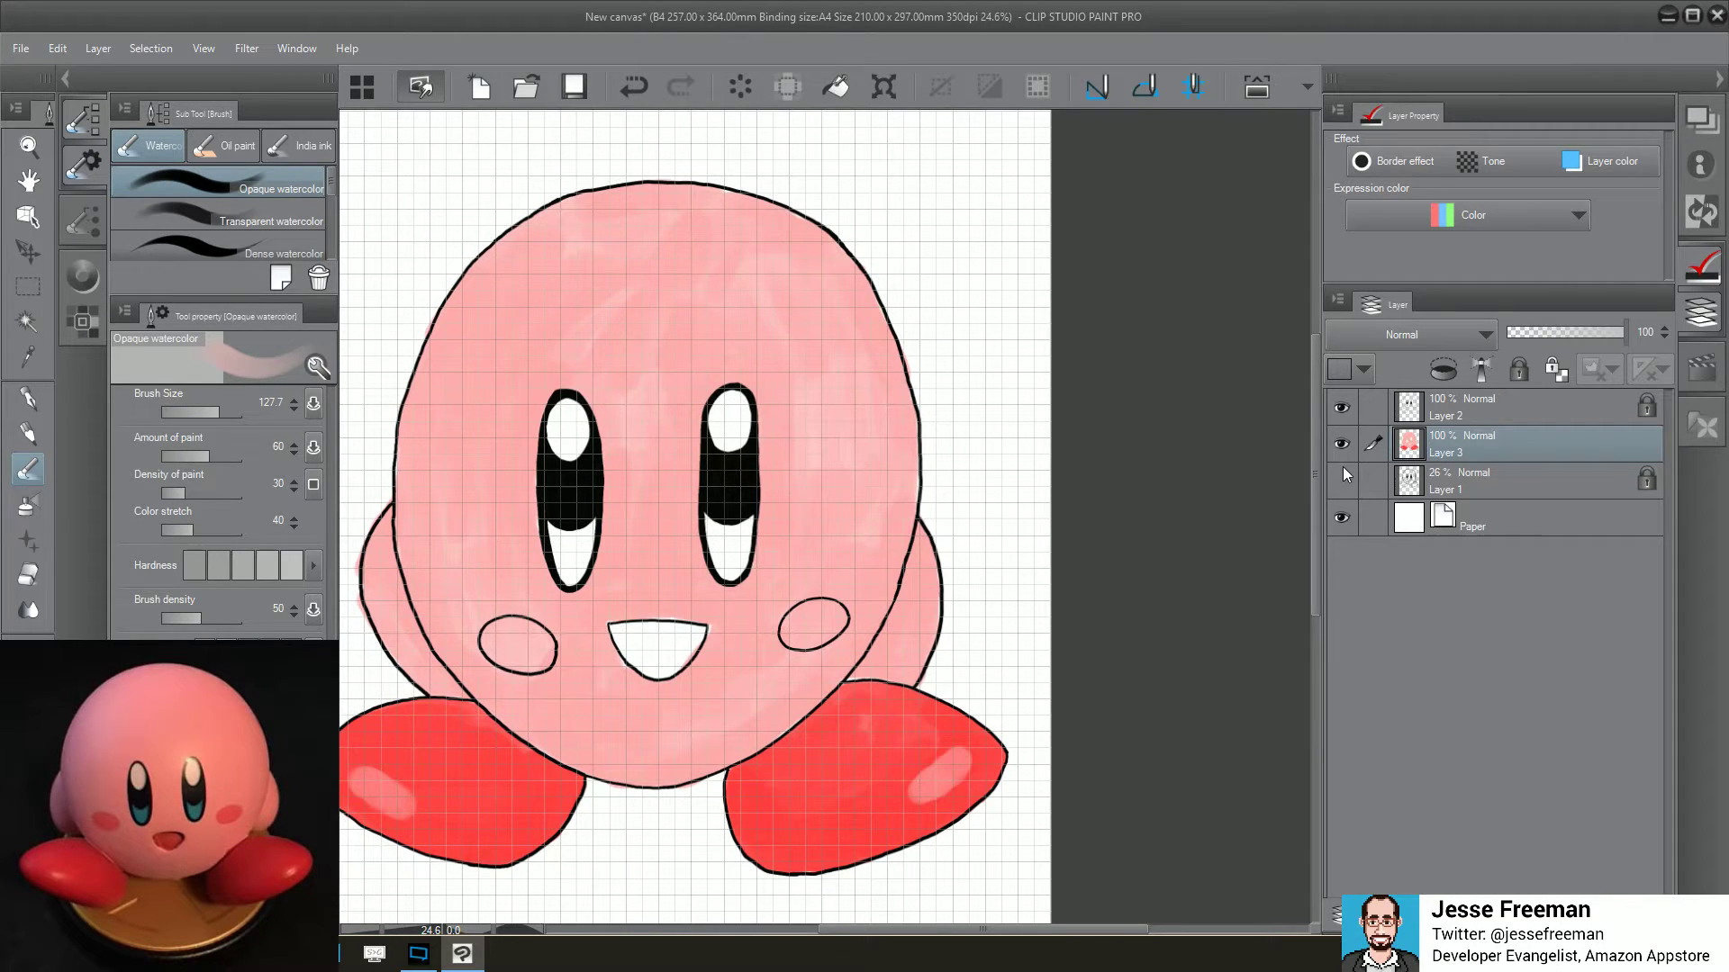
pyautogui.scroll(-2, 744, 535)
# Zoom out and back in to review the fully coloured Kirby
pyautogui.scroll(-1, 776, 690)
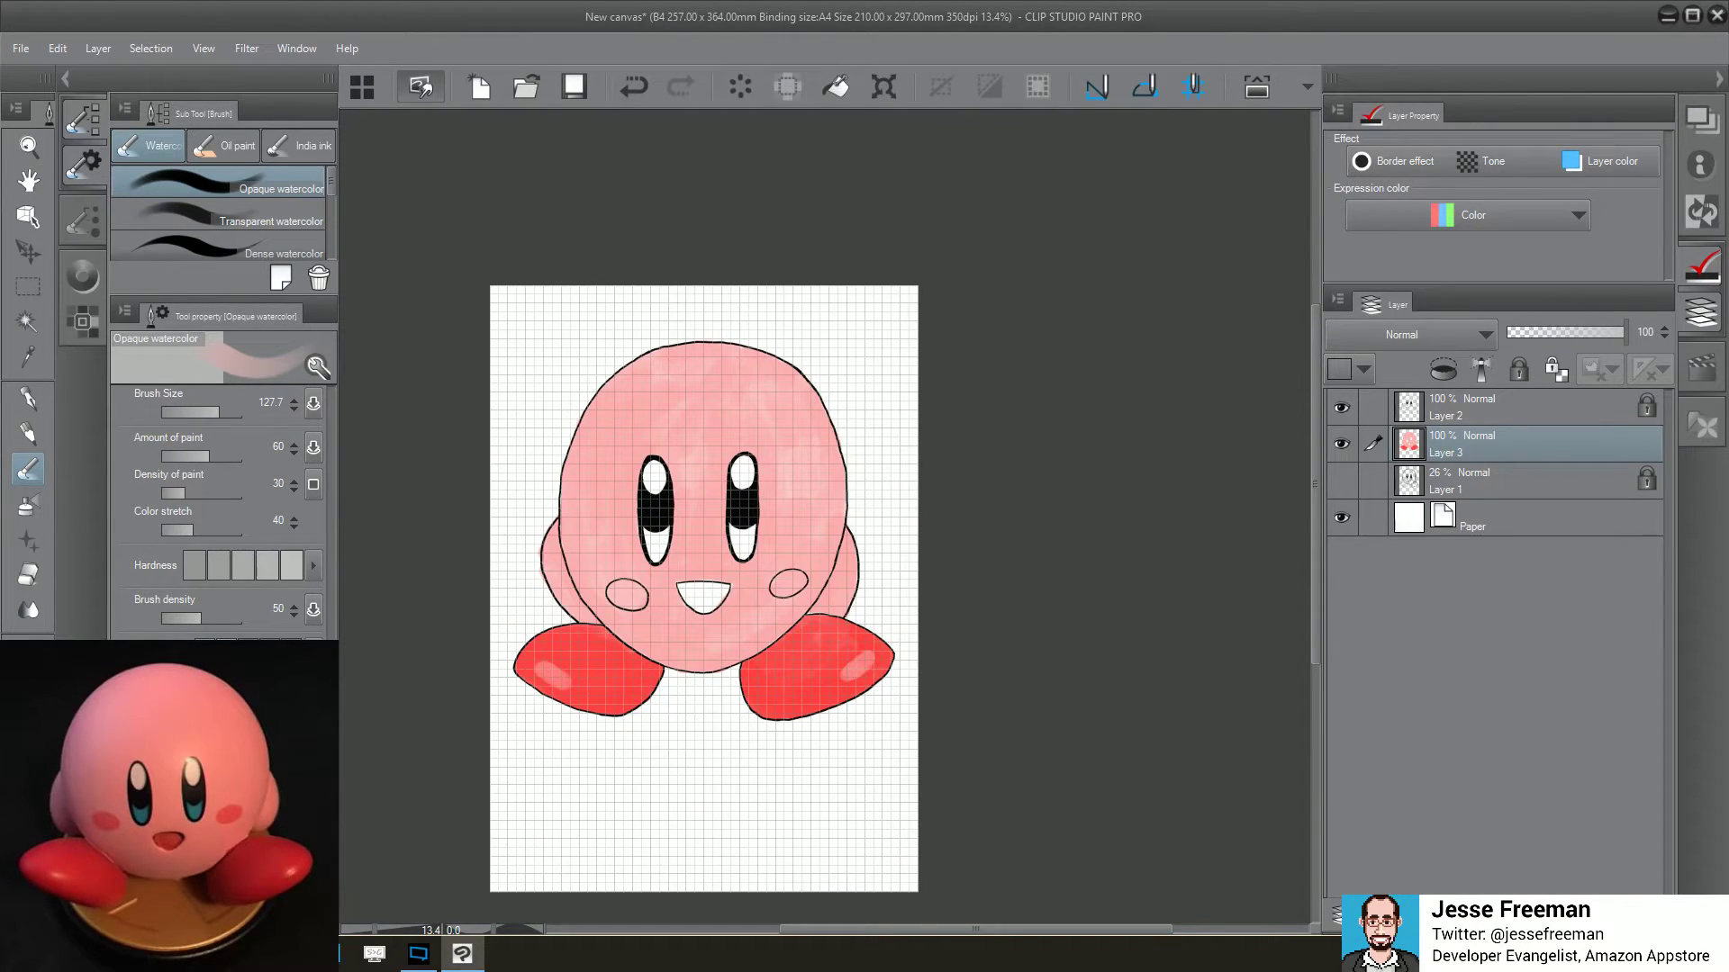
pyautogui.scroll(2, 765, 549)
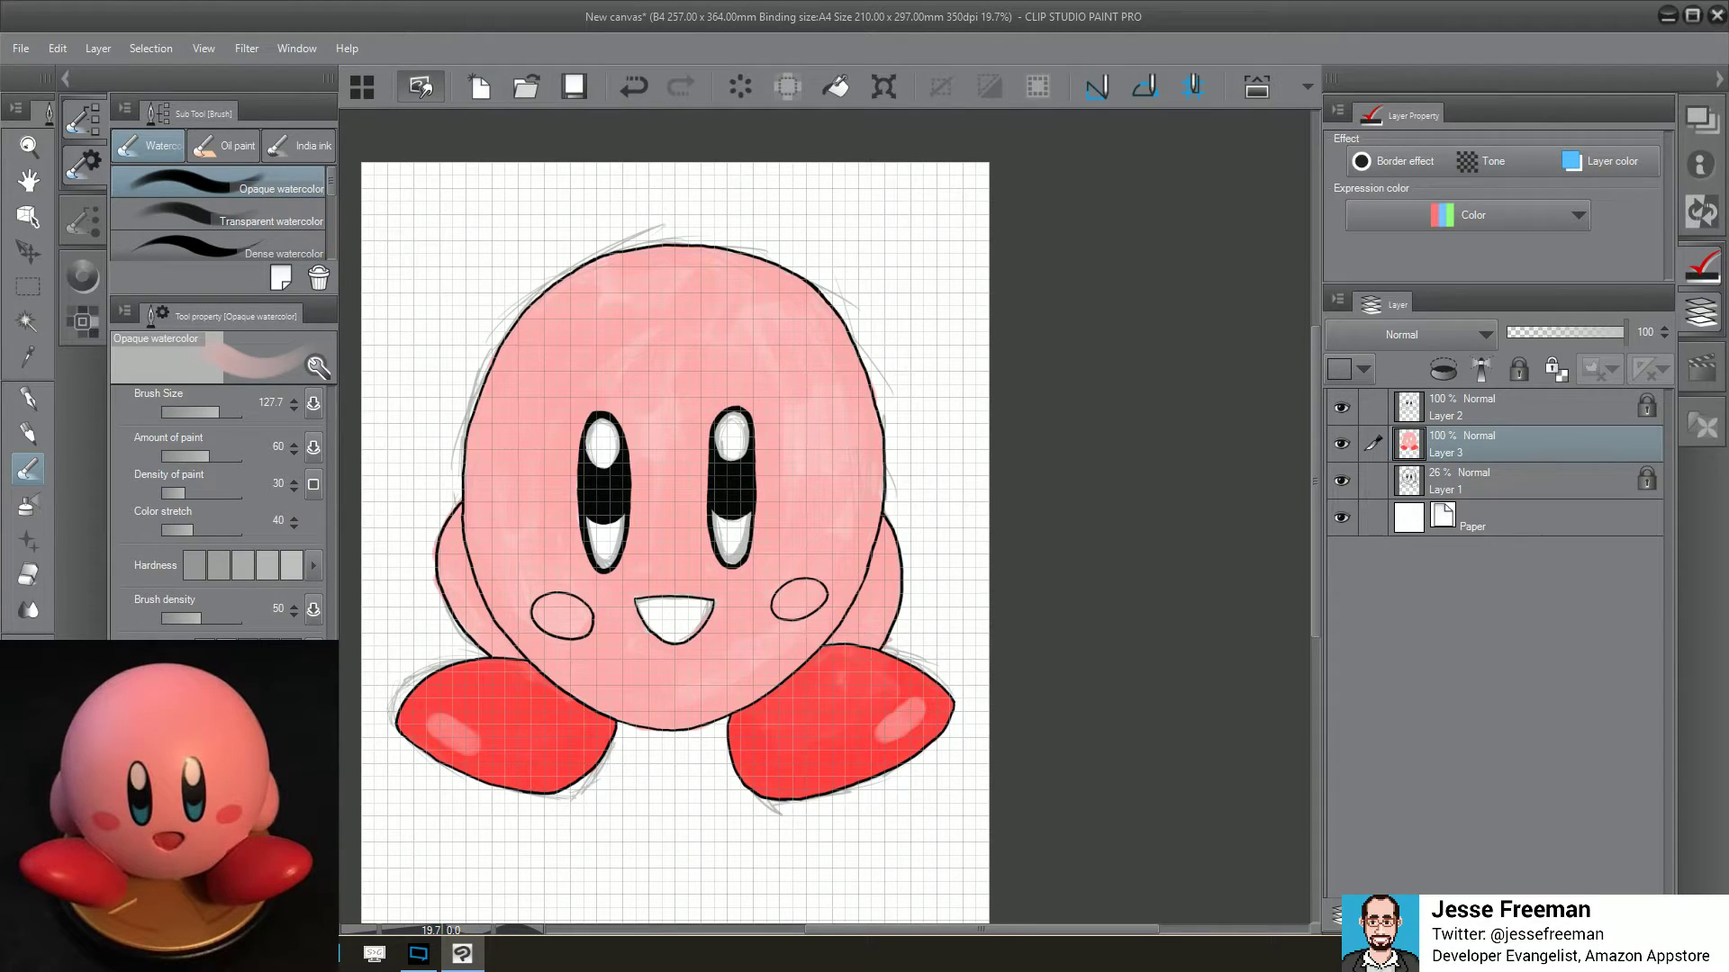
# Add a new Layer 4 and set the paint colour to a near-black dark red
pyautogui.hotkey('ctrl', 'shift', 'n')
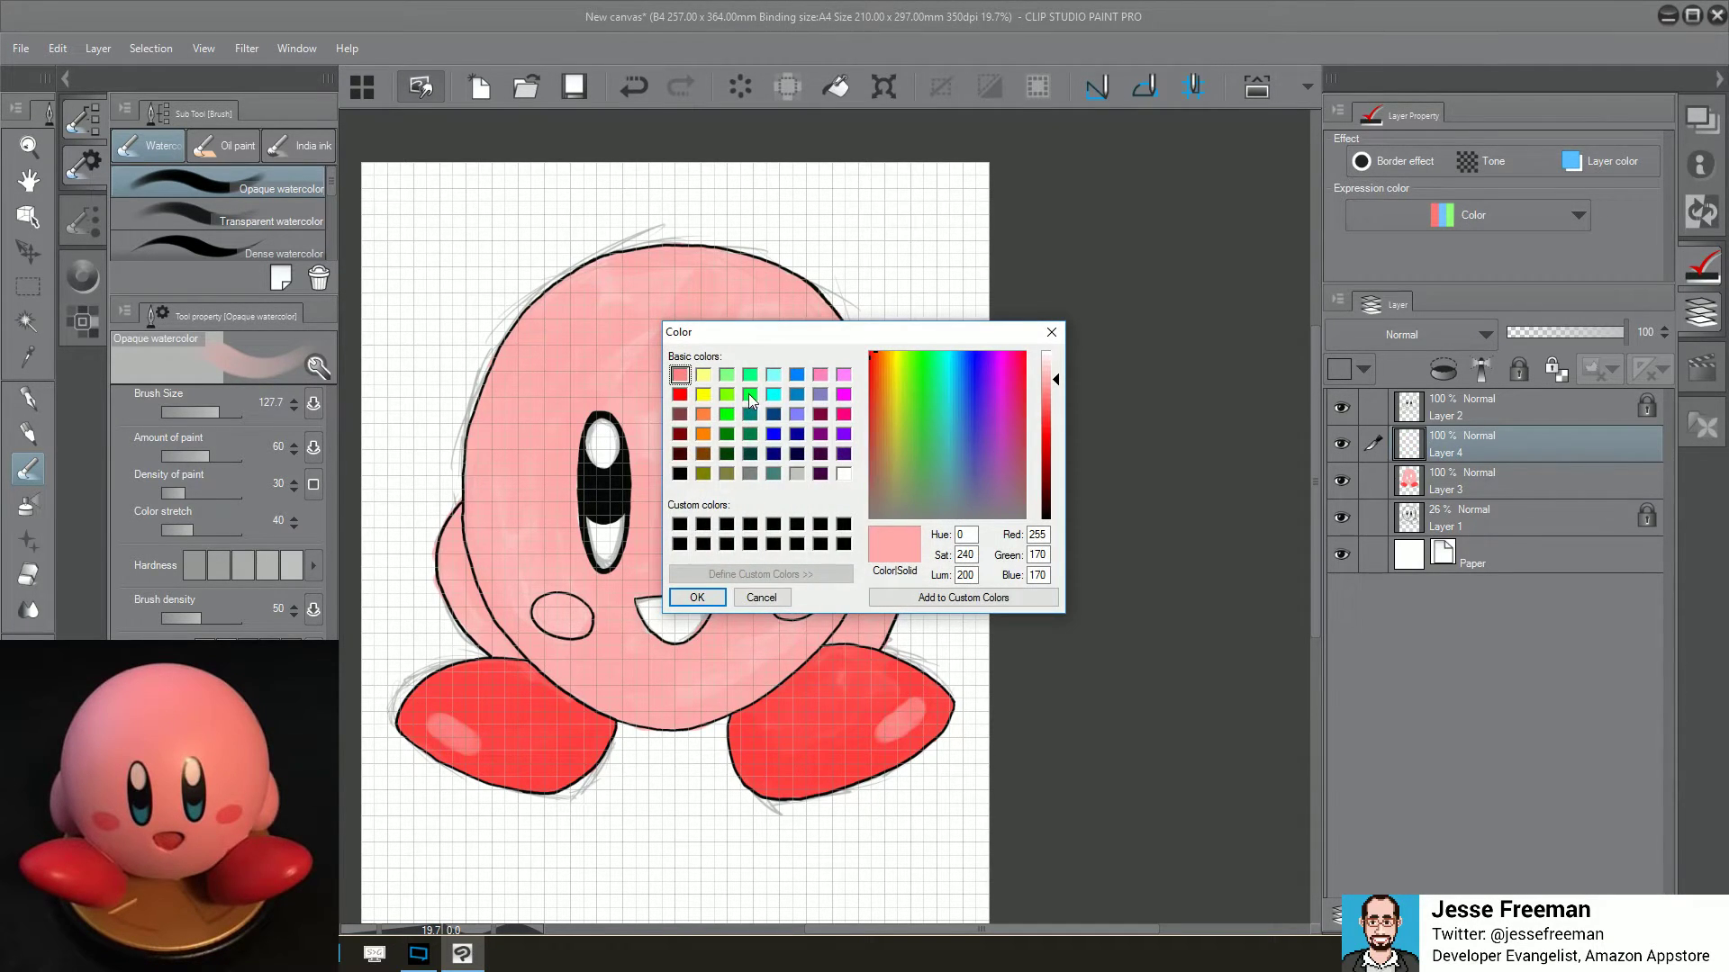
pyautogui.click(680, 473)
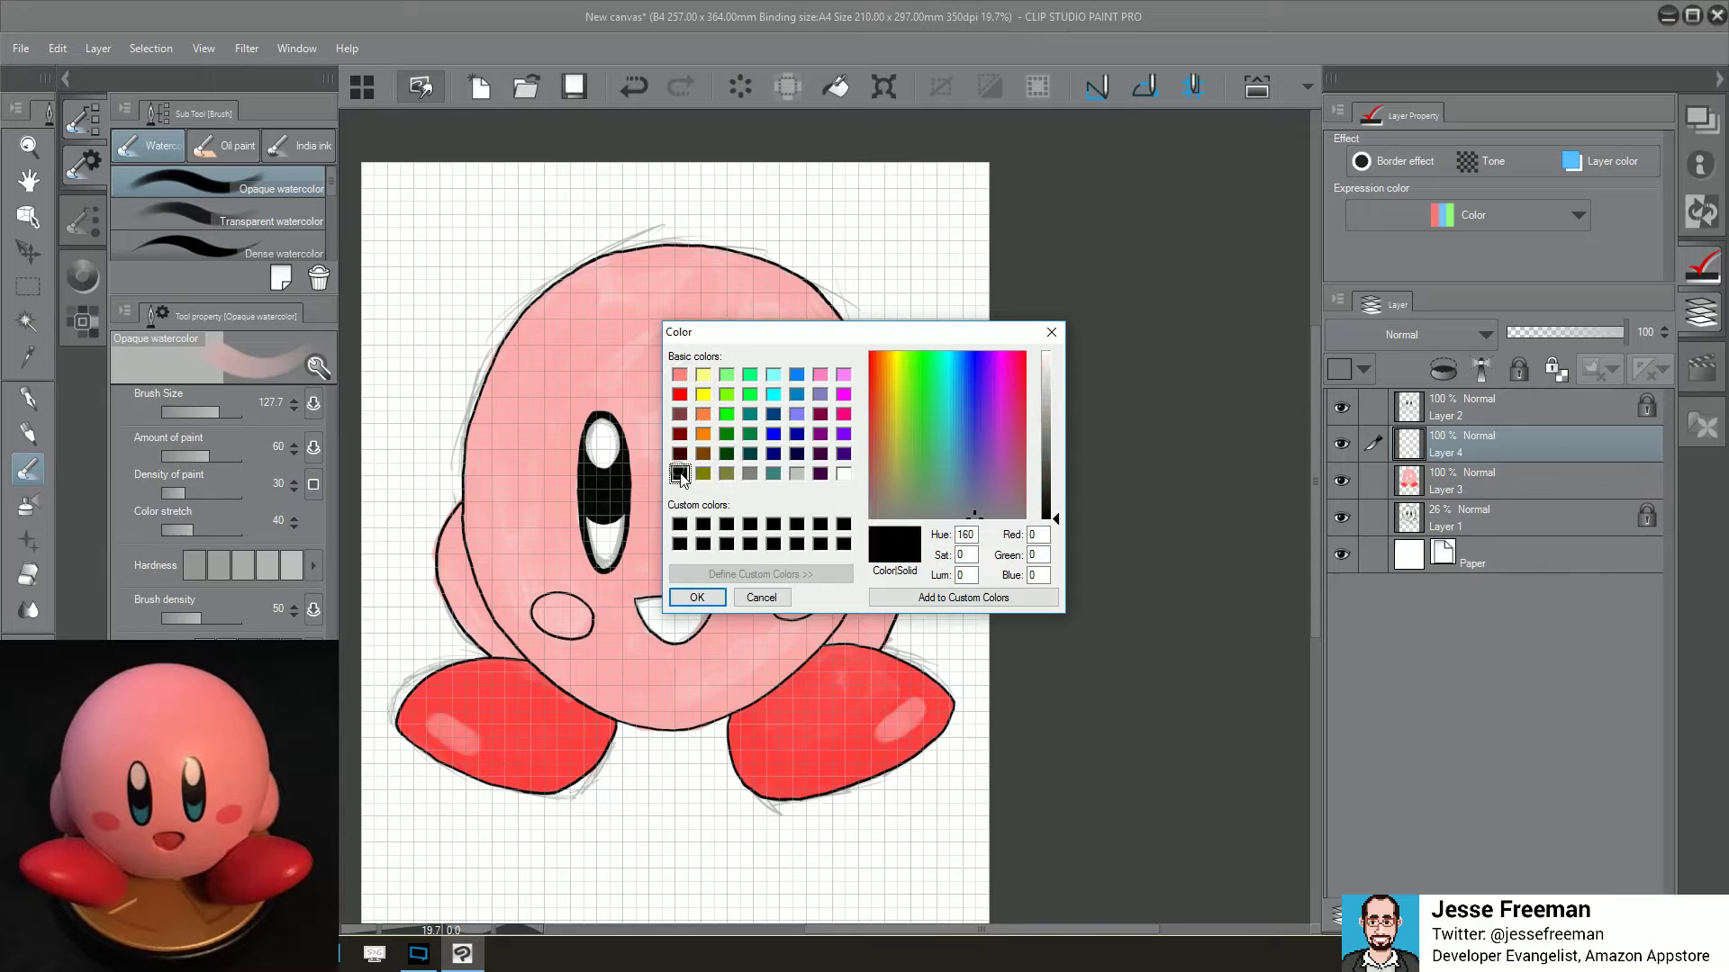
pyautogui.click(1051, 333)
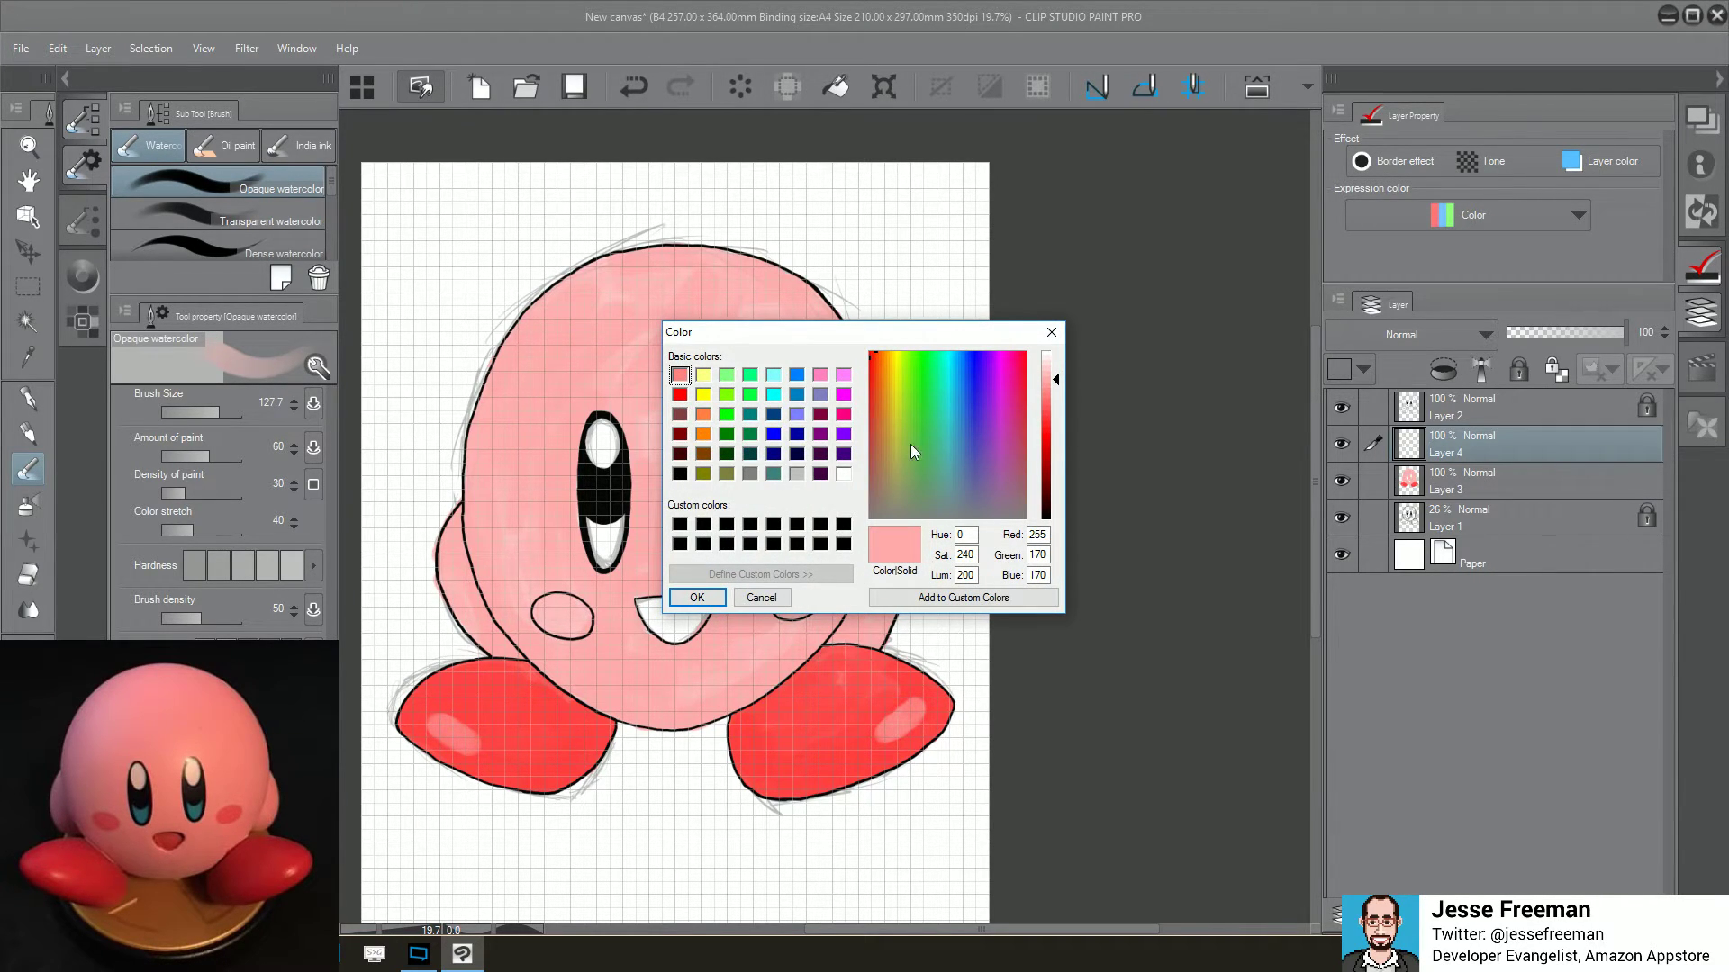
pyautogui.moveTo(1055, 380); pyautogui.dragTo(1057, 521)
pyautogui.click(697, 597)
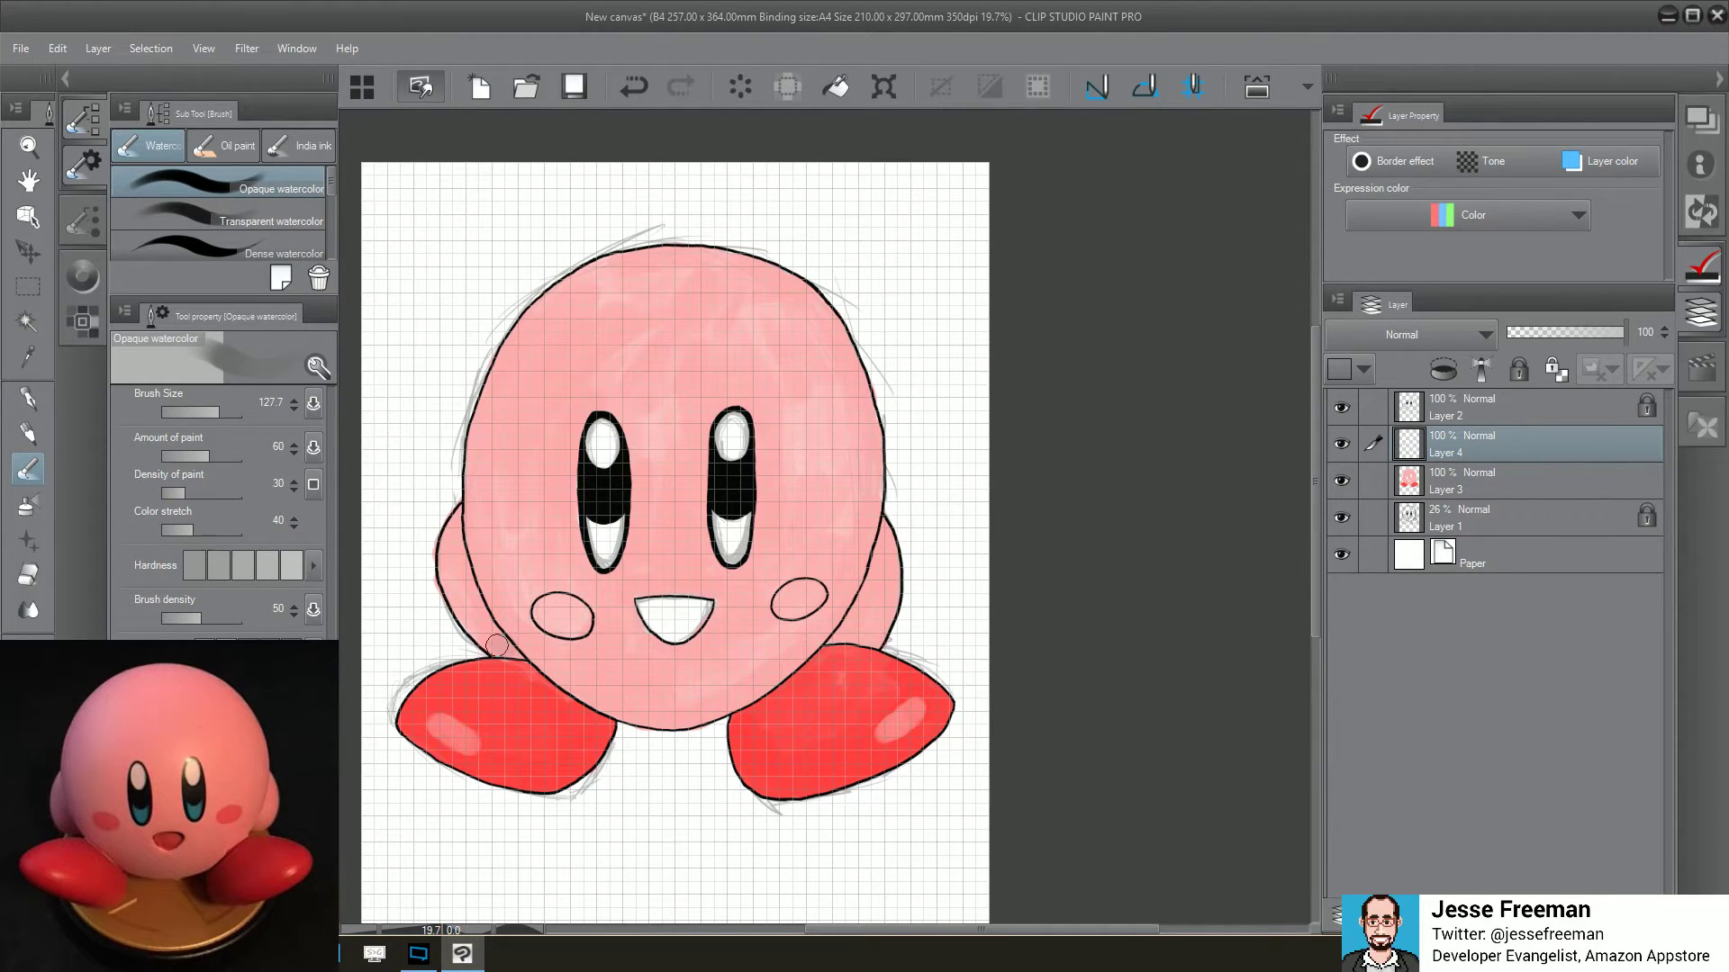
# Paint a trial shadow above the left foot and lower the brush's paint amount and density
pyautogui.moveTo(482, 623); pyautogui.dragTo(501, 641)
pyautogui.click(634, 86)
pyautogui.moveTo(495, 646); pyautogui.dragTo(494, 630)
pyautogui.moveTo(209, 457); pyautogui.dragTo(185, 456)
pyautogui.click(185, 493)
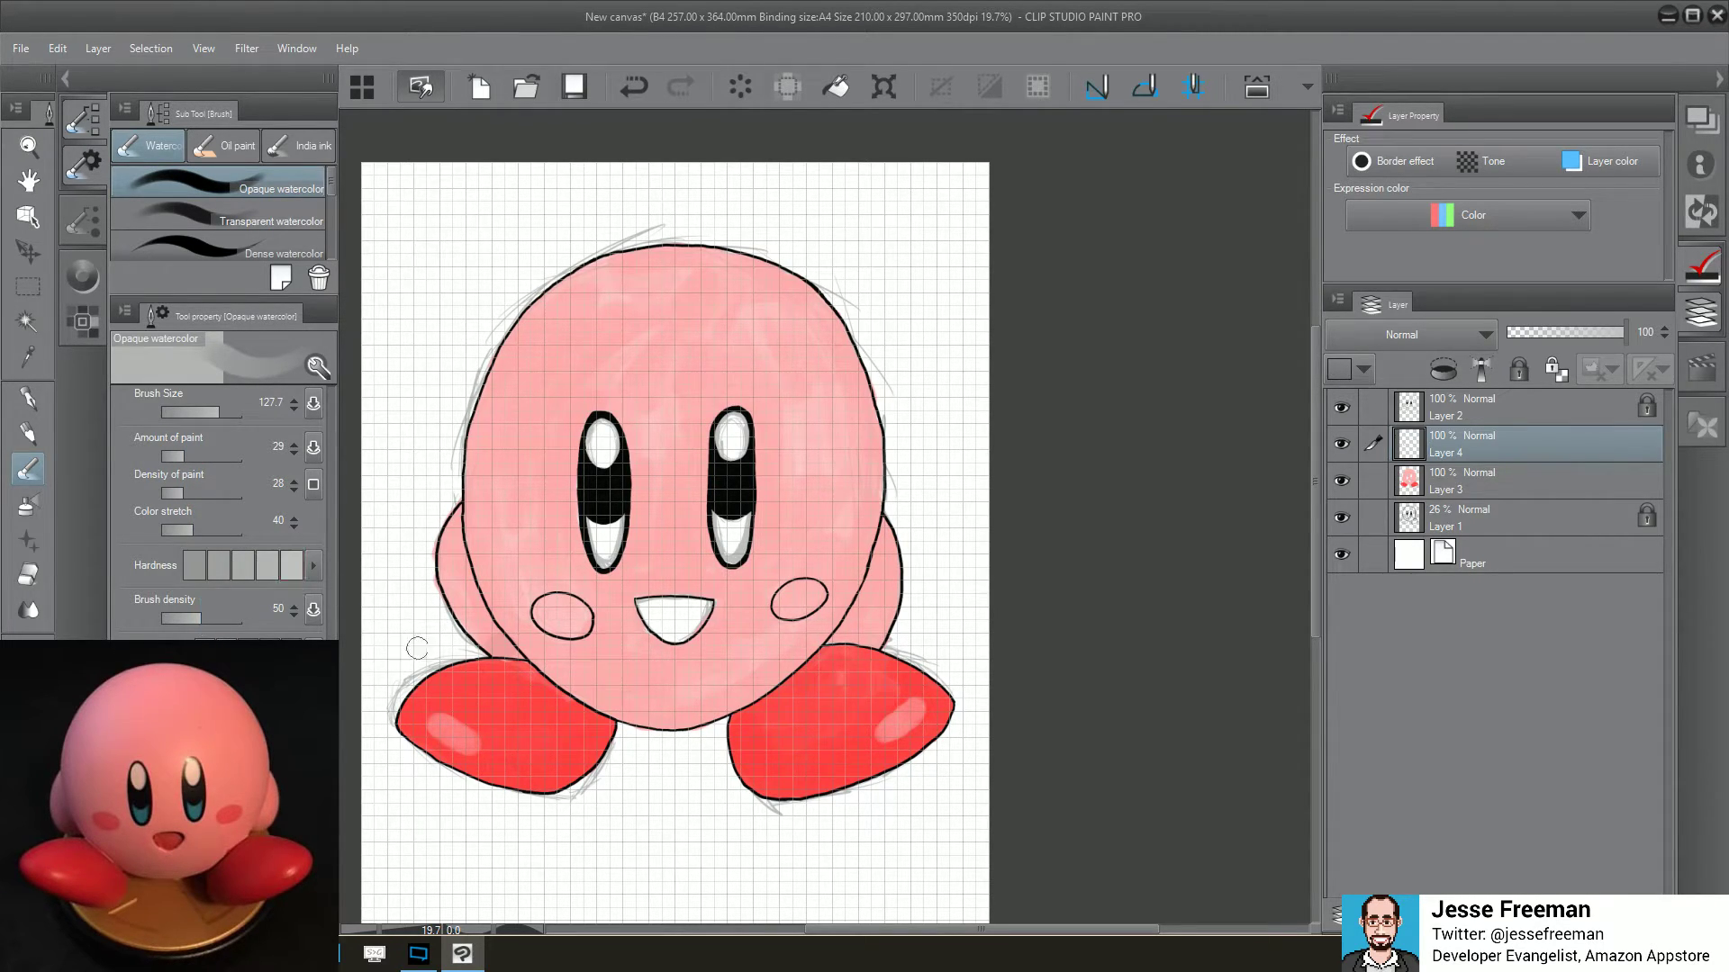
# Shade Kirby's lower-left body edge, undoing the rejected left-foot shadow strokes
pyautogui.moveTo(499, 641)
pyautogui.mouseDown()
pyautogui.moveTo(447, 577)
pyautogui.moveTo(459, 533)
pyautogui.mouseUp()
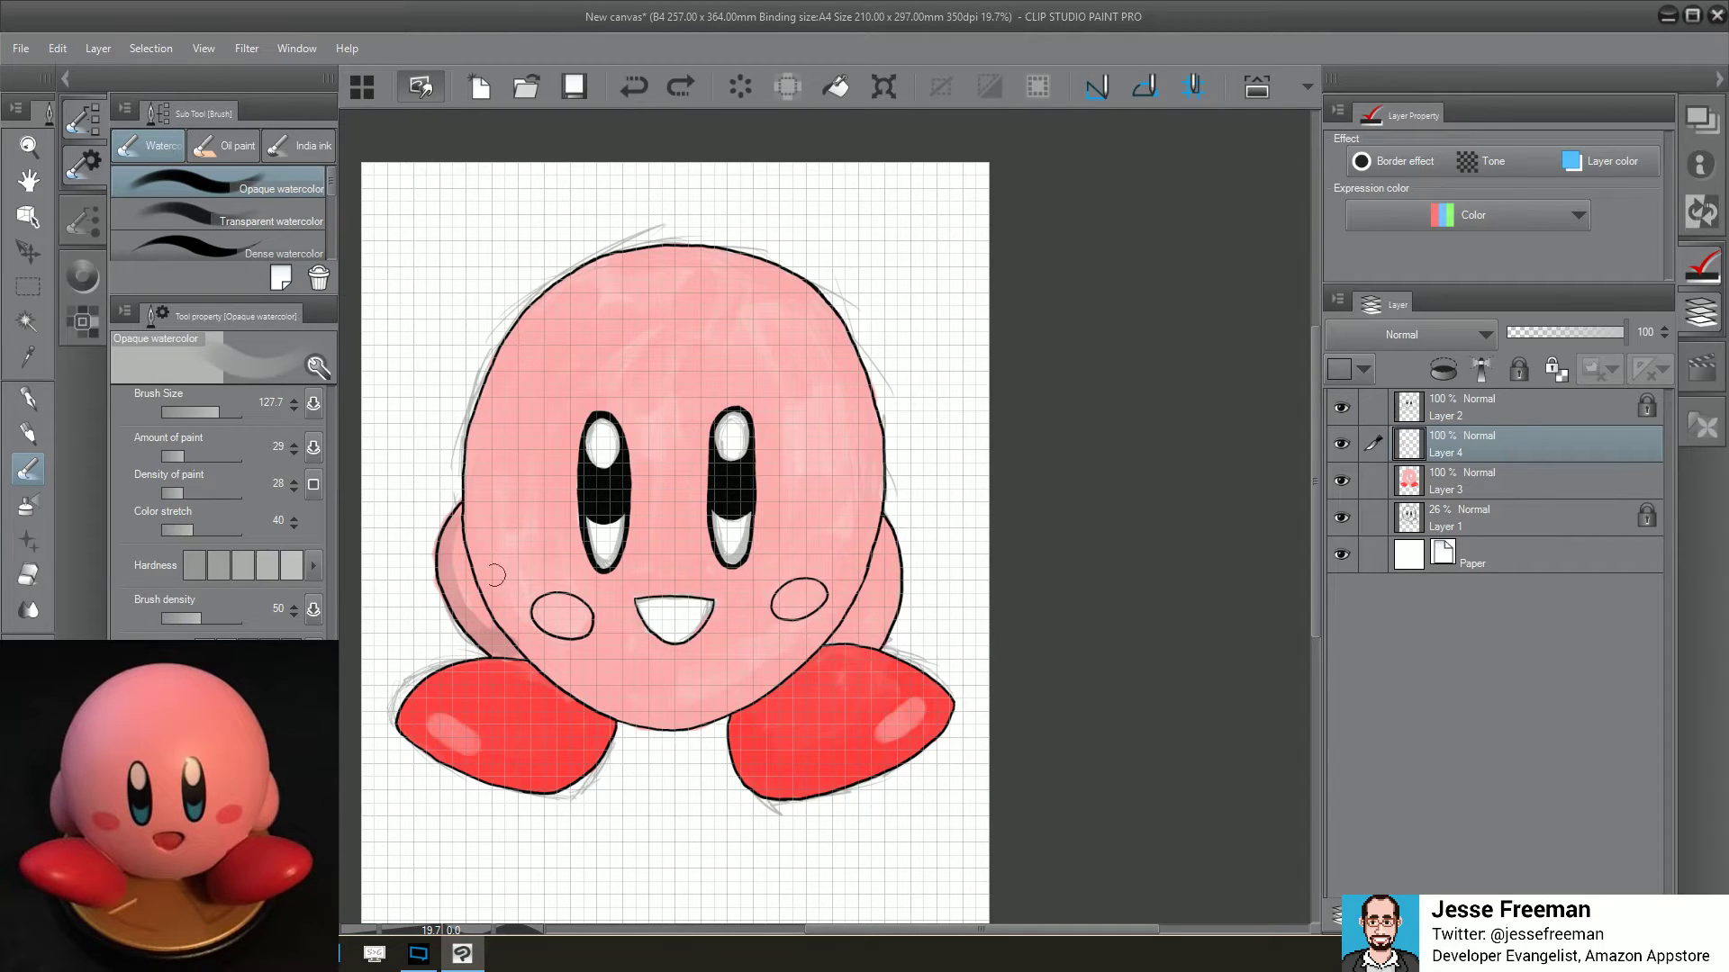
pyautogui.click(634, 86)
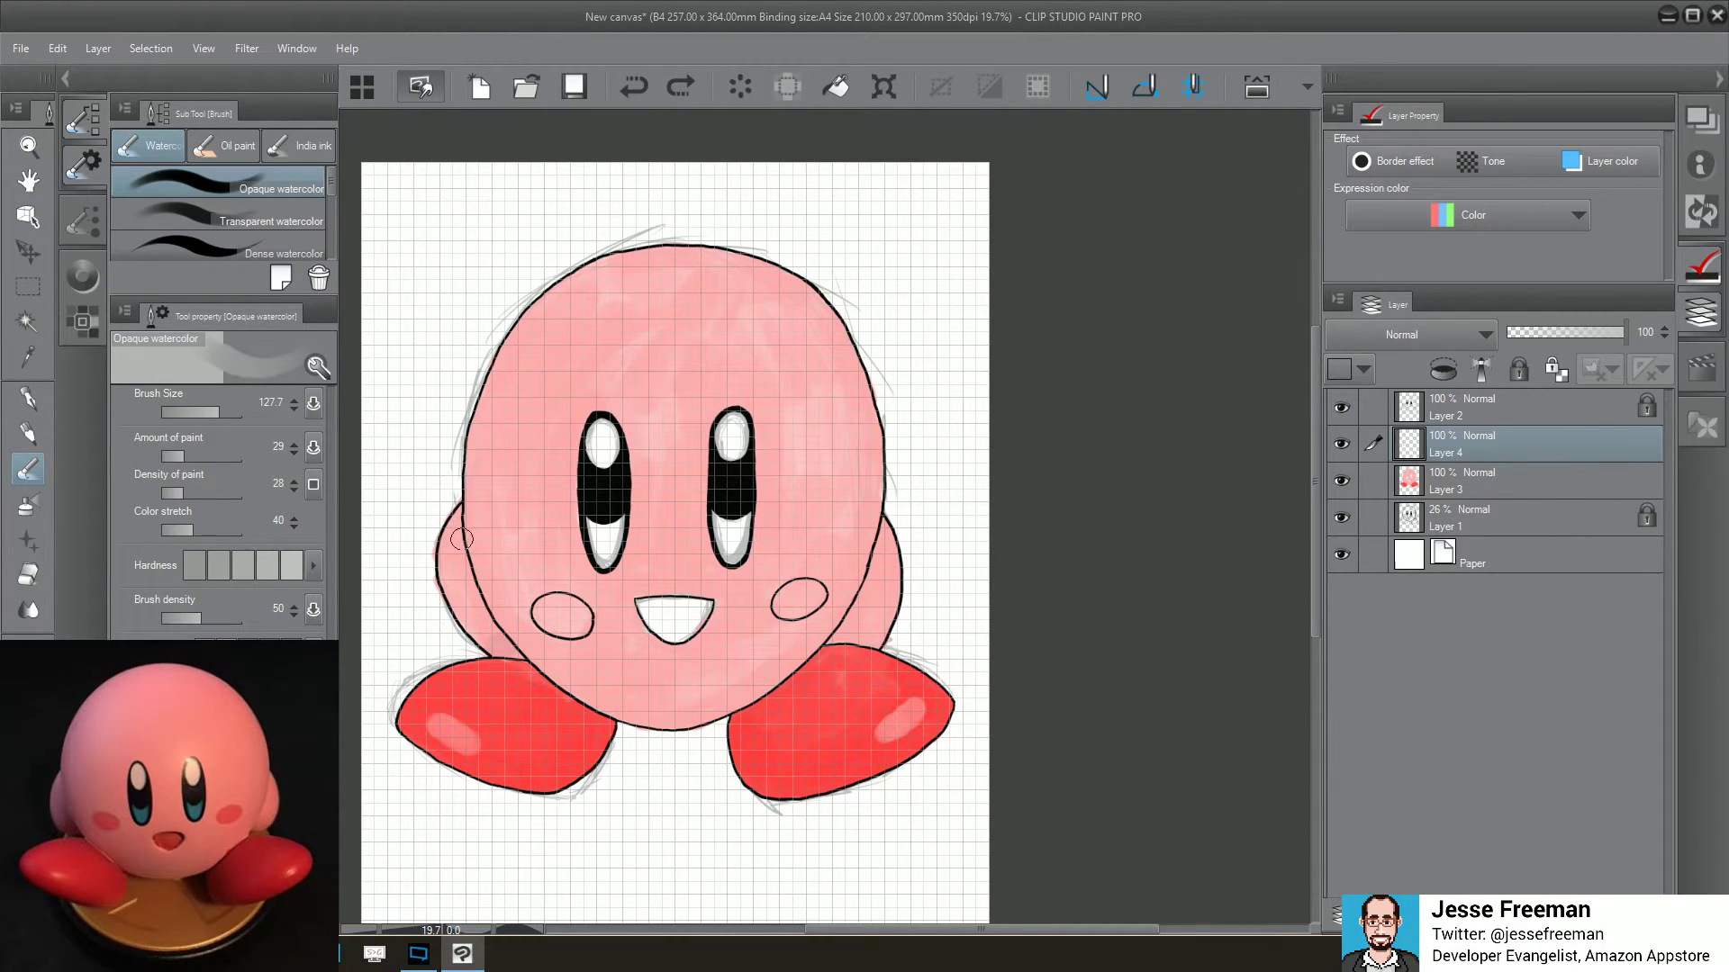
pyautogui.moveTo(455, 532); pyautogui.dragTo(491, 636)
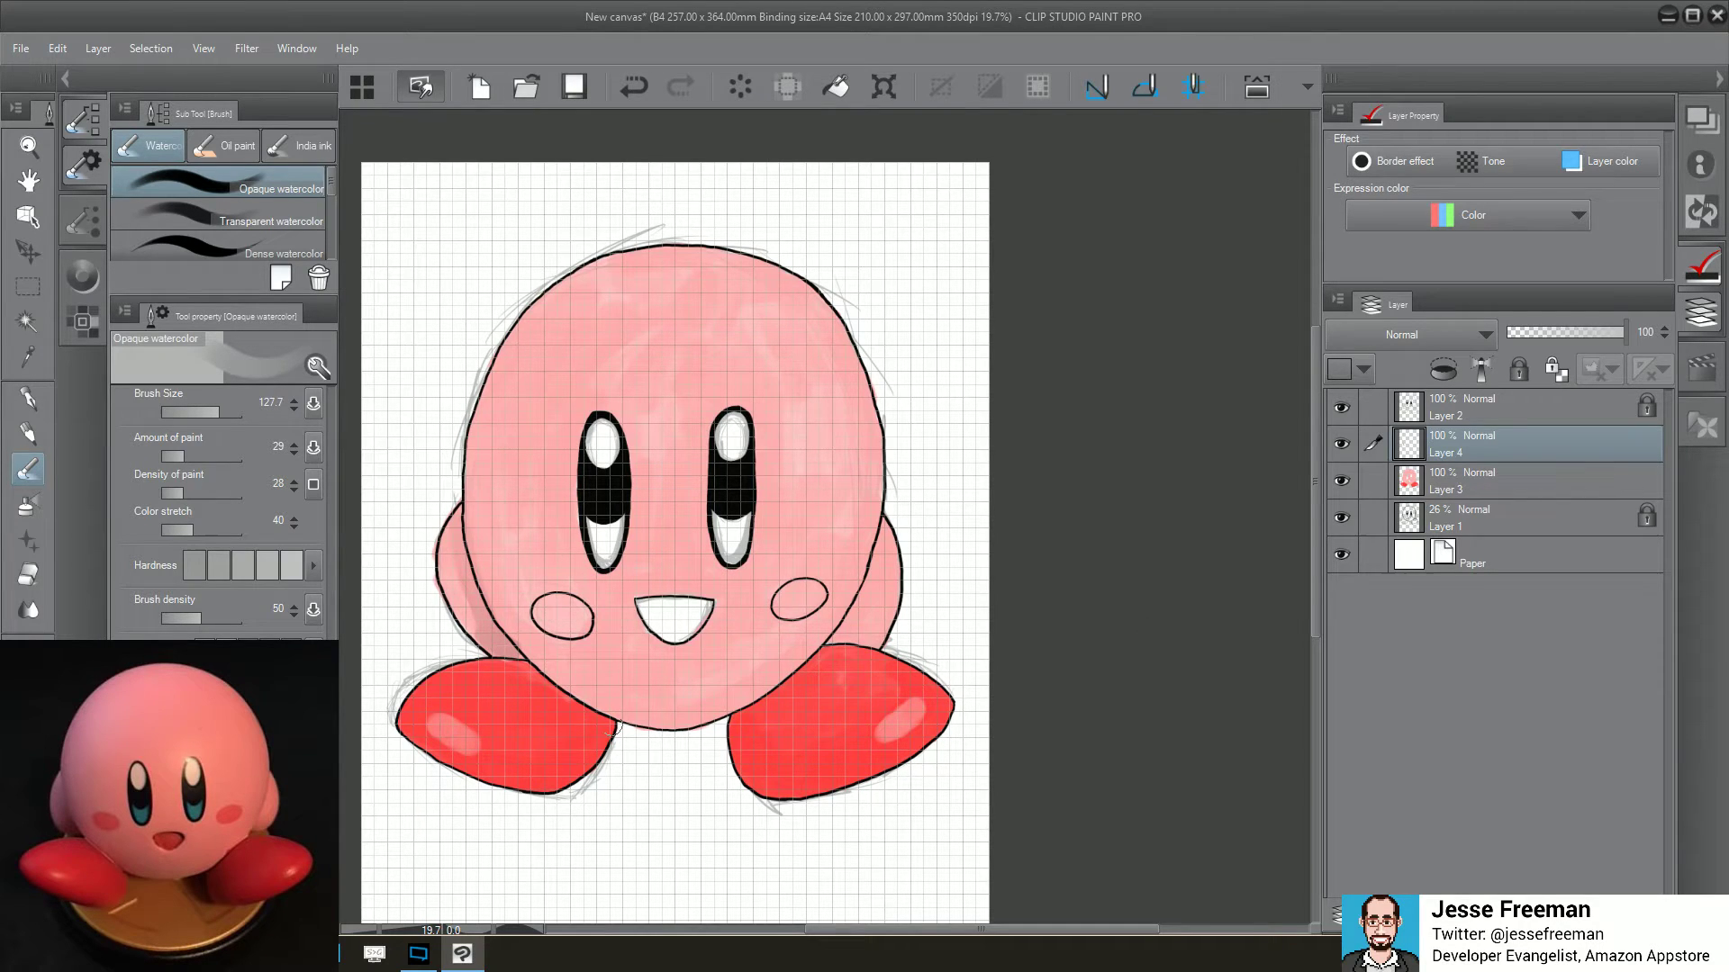
pyautogui.moveTo(595, 711)
pyautogui.mouseDown()
pyautogui.moveTo(597, 741)
pyautogui.moveTo(601, 695)
pyautogui.mouseUp()
pyautogui.hotkey('ctrl', 'z')
pyautogui.hotkey('ctrl', 'z')
pyautogui.moveTo(583, 759)
pyautogui.mouseDown()
pyautogui.moveTo(601, 720)
pyautogui.moveTo(587, 699)
pyautogui.moveTo(594, 730)
pyautogui.moveTo(601, 715)
pyautogui.moveTo(577, 699)
pyautogui.moveTo(613, 729)
pyautogui.moveTo(587, 774)
pyautogui.moveTo(567, 693)
pyautogui.moveTo(555, 785)
pyautogui.mouseUp()
pyautogui.hotkey('ctrl', 'z')
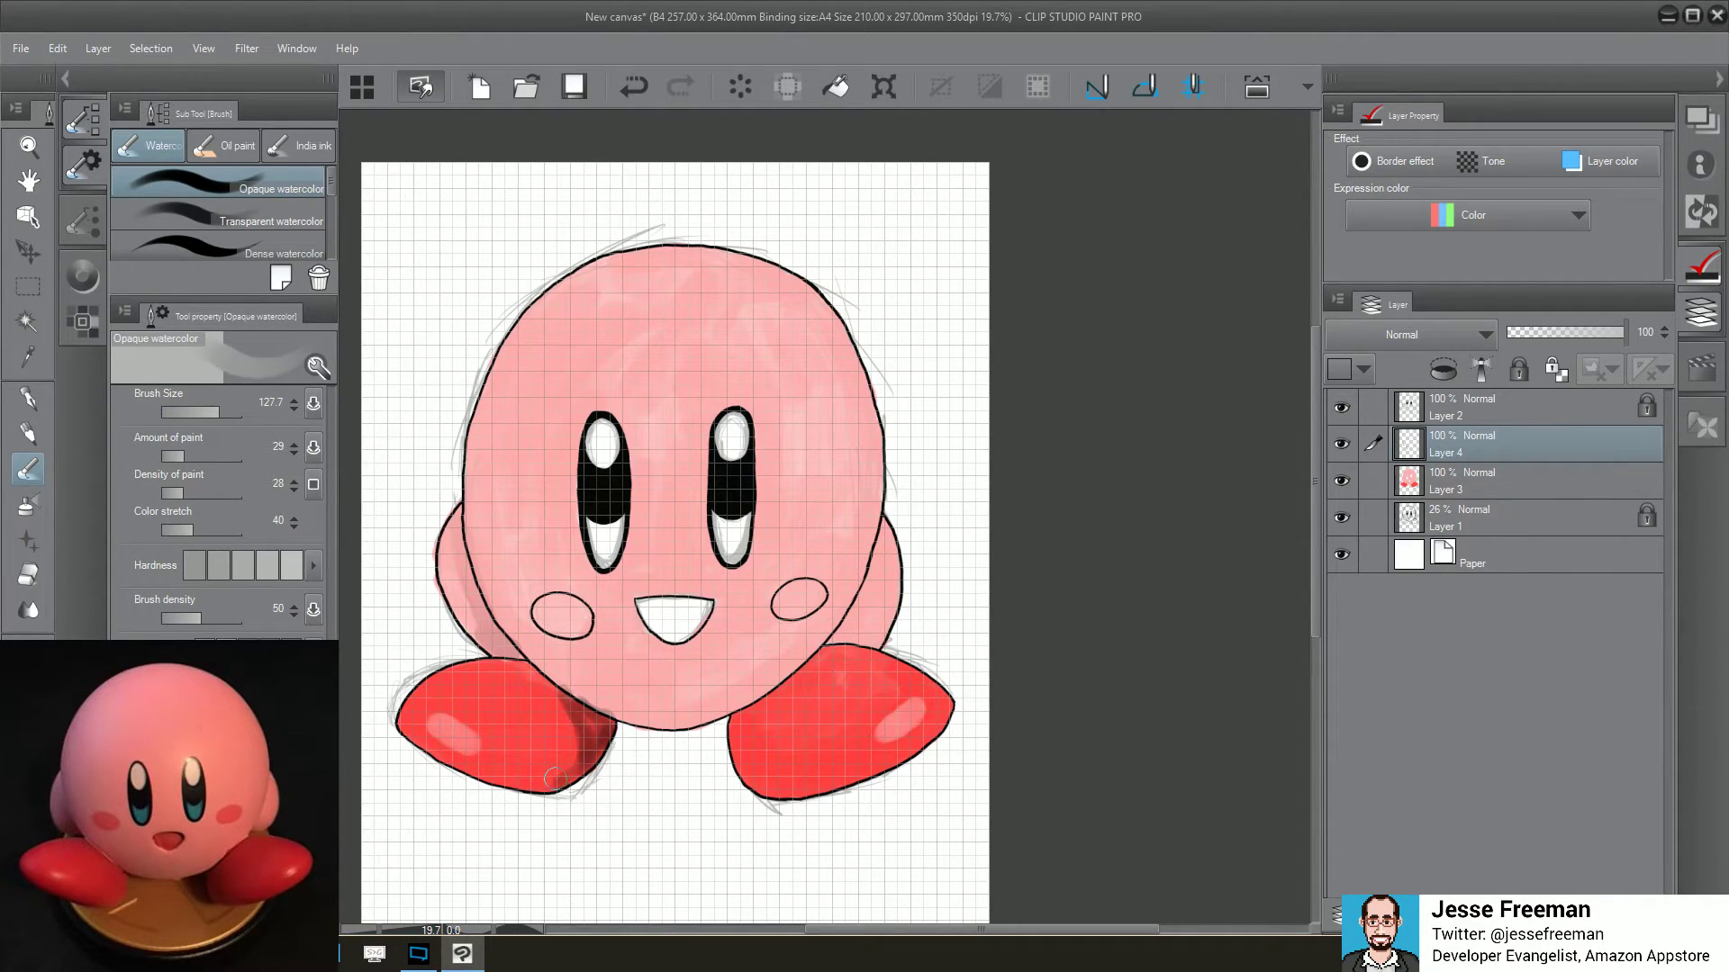
pyautogui.hotkey('ctrl', 'z')
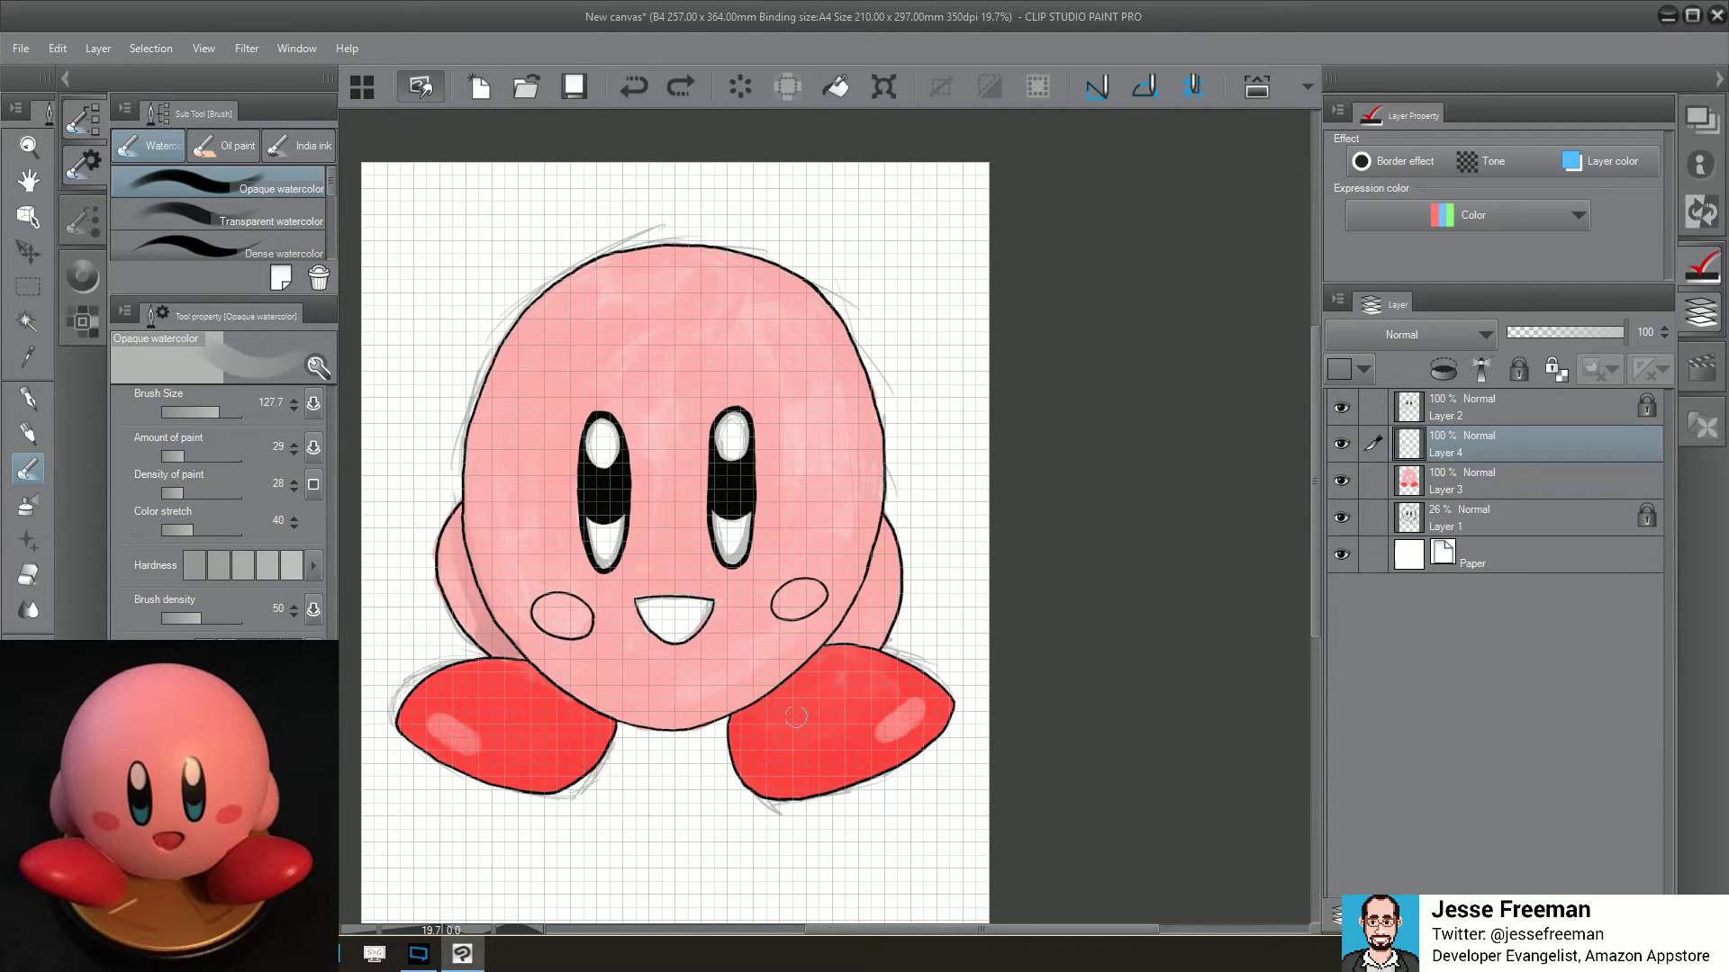
# Try shading the right foot and right side, then undo those strokes
pyautogui.moveTo(826, 649)
pyautogui.mouseDown()
pyautogui.moveTo(738, 714)
pyautogui.moveTo(833, 655)
pyautogui.moveTo(883, 651)
pyautogui.mouseUp()
pyautogui.moveTo(880, 536); pyautogui.dragTo(839, 630)
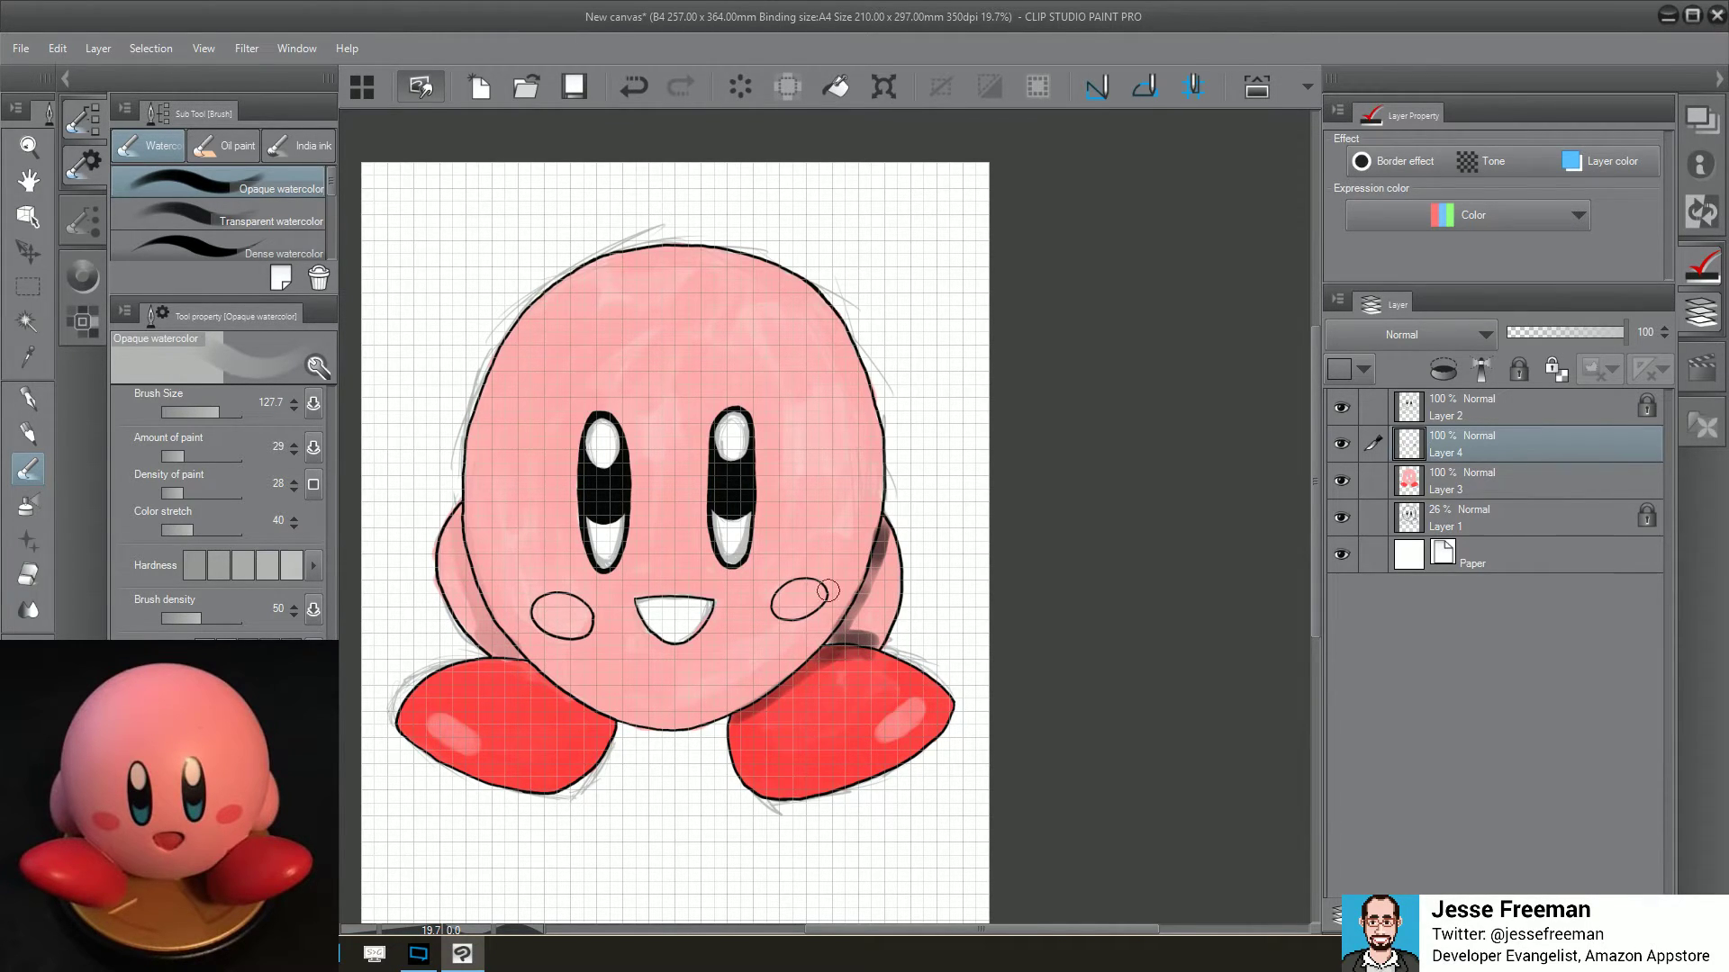
pyautogui.click(634, 85)
pyautogui.click(634, 85)
pyautogui.click(634, 87)
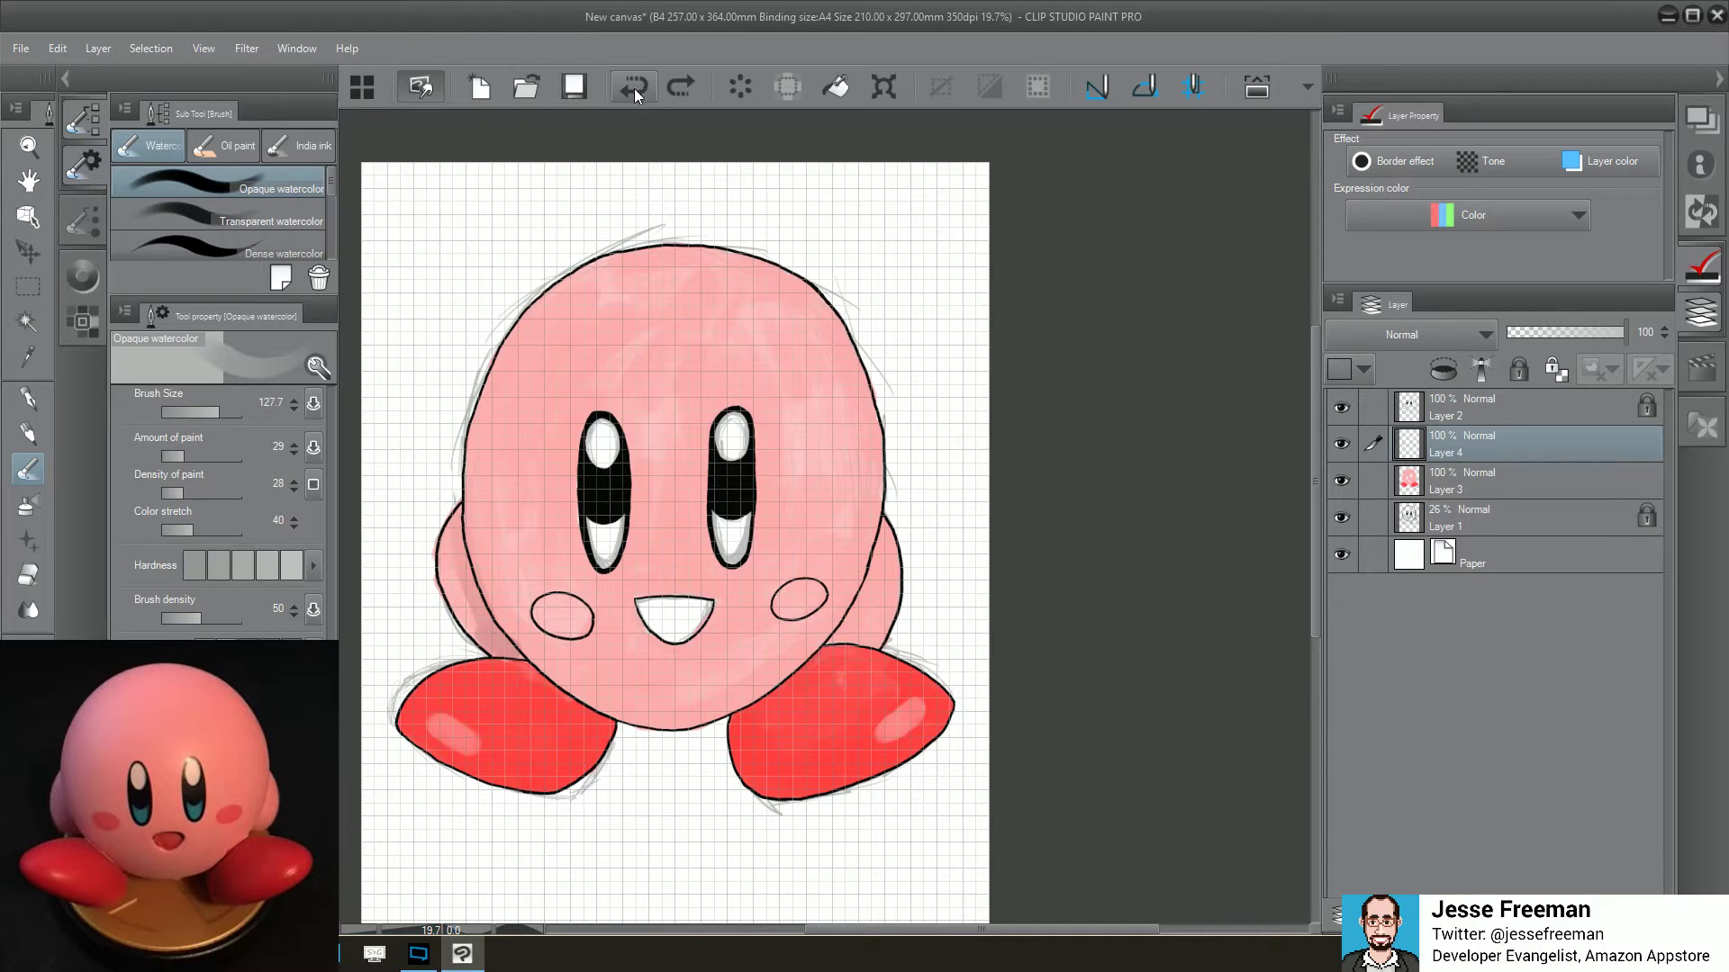
# Set paint density to 23 and scribble dark shading over Kirby's lower body and sides
pyautogui.click(179, 494)
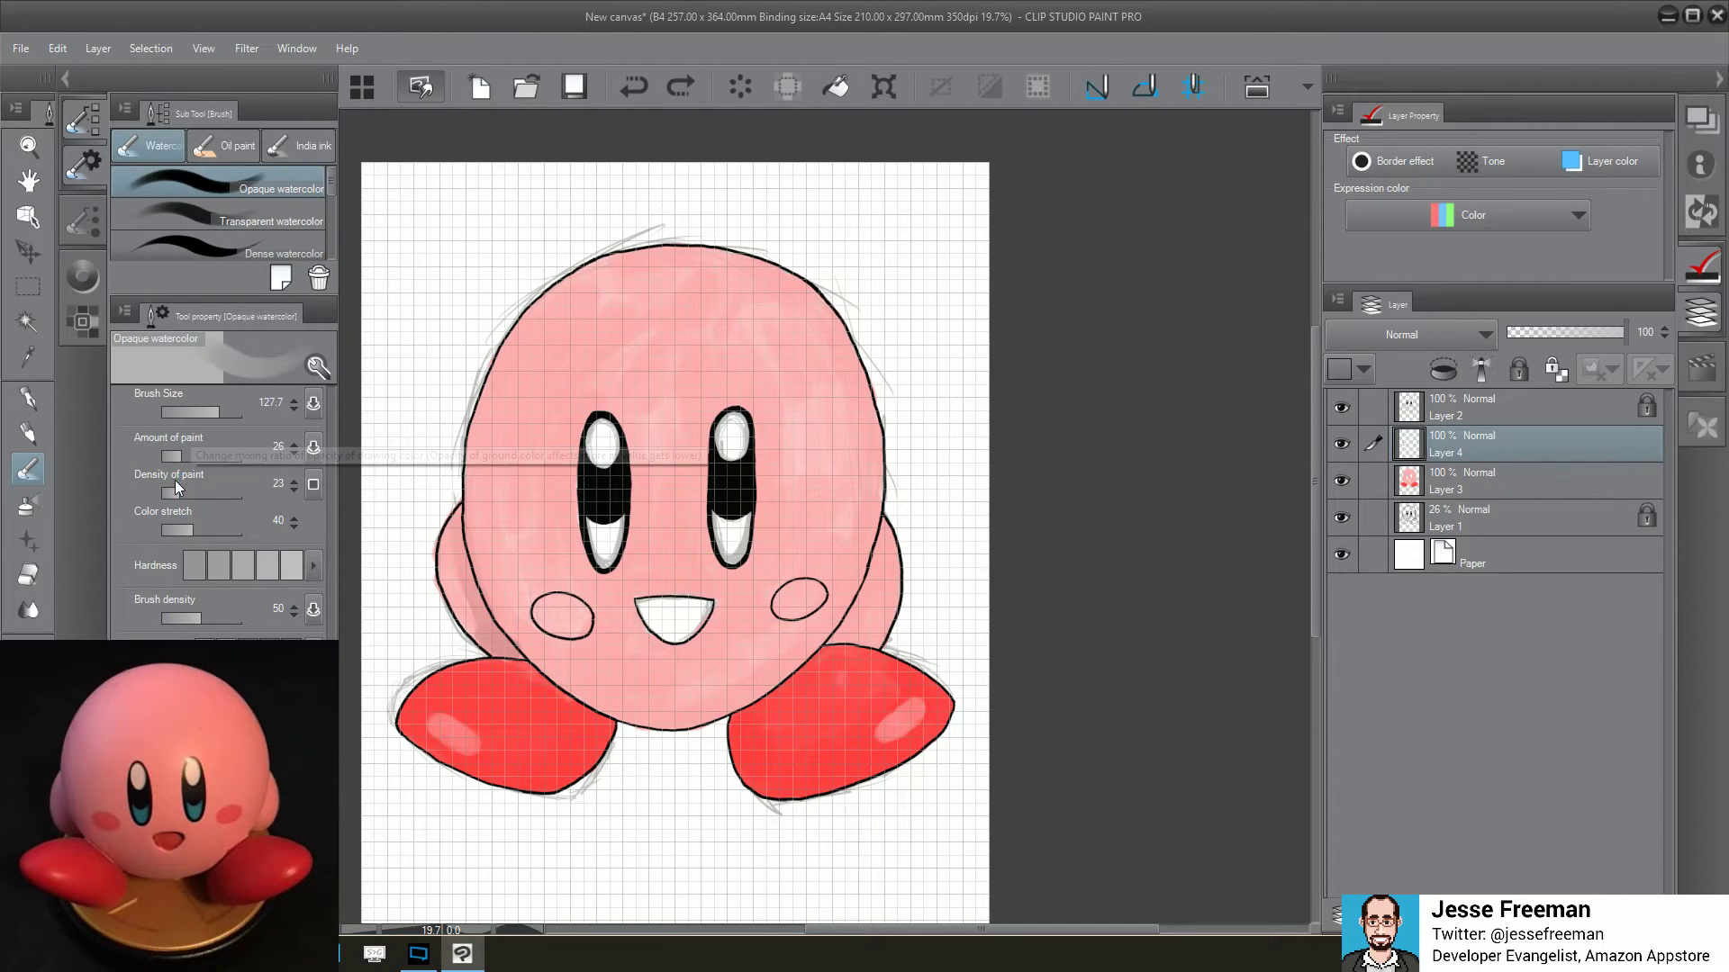
pyautogui.moveTo(849, 608)
pyautogui.mouseDown()
pyautogui.moveTo(836, 641)
pyautogui.moveTo(864, 635)
pyautogui.moveTo(879, 533)
pyautogui.mouseUp()
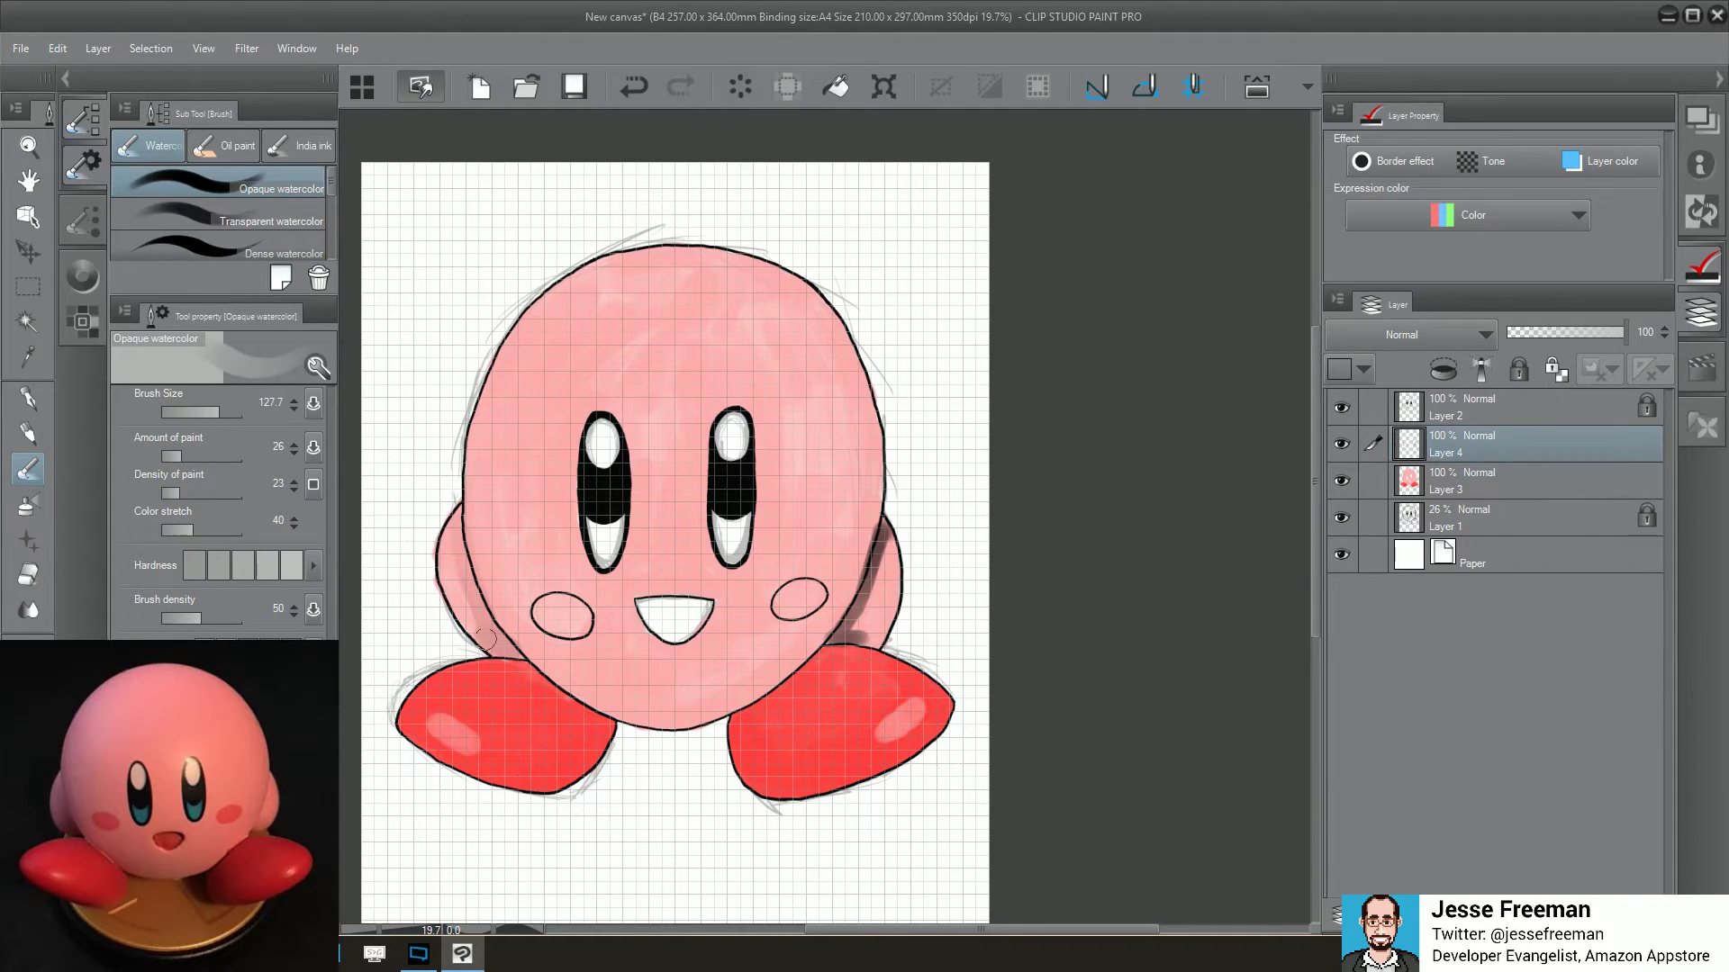
pyautogui.moveTo(483, 635)
pyautogui.mouseDown()
pyautogui.moveTo(497, 637)
pyautogui.moveTo(452, 506)
pyautogui.moveTo(488, 641)
pyautogui.moveTo(577, 693)
pyautogui.moveTo(730, 684)
pyautogui.moveTo(838, 738)
pyautogui.moveTo(850, 789)
pyautogui.moveTo(697, 594)
pyautogui.moveTo(846, 378)
pyautogui.moveTo(477, 450)
pyautogui.moveTo(612, 656)
pyautogui.mouseUp()
pyautogui.moveTo(477, 617)
pyautogui.mouseDown()
pyautogui.moveTo(549, 585)
pyautogui.moveTo(522, 685)
pyautogui.moveTo(553, 815)
pyautogui.moveTo(711, 833)
pyautogui.moveTo(945, 702)
pyautogui.moveTo(892, 630)
pyautogui.moveTo(841, 468)
pyautogui.moveTo(869, 297)
pyautogui.moveTo(739, 324)
pyautogui.moveTo(671, 378)
pyautogui.moveTo(830, 337)
pyautogui.moveTo(891, 406)
pyautogui.moveTo(783, 513)
pyautogui.moveTo(776, 567)
pyautogui.mouseUp()
# Hide and delete the scribbled Layer 4
pyautogui.click(1342, 446)
pyautogui.click(1341, 446)
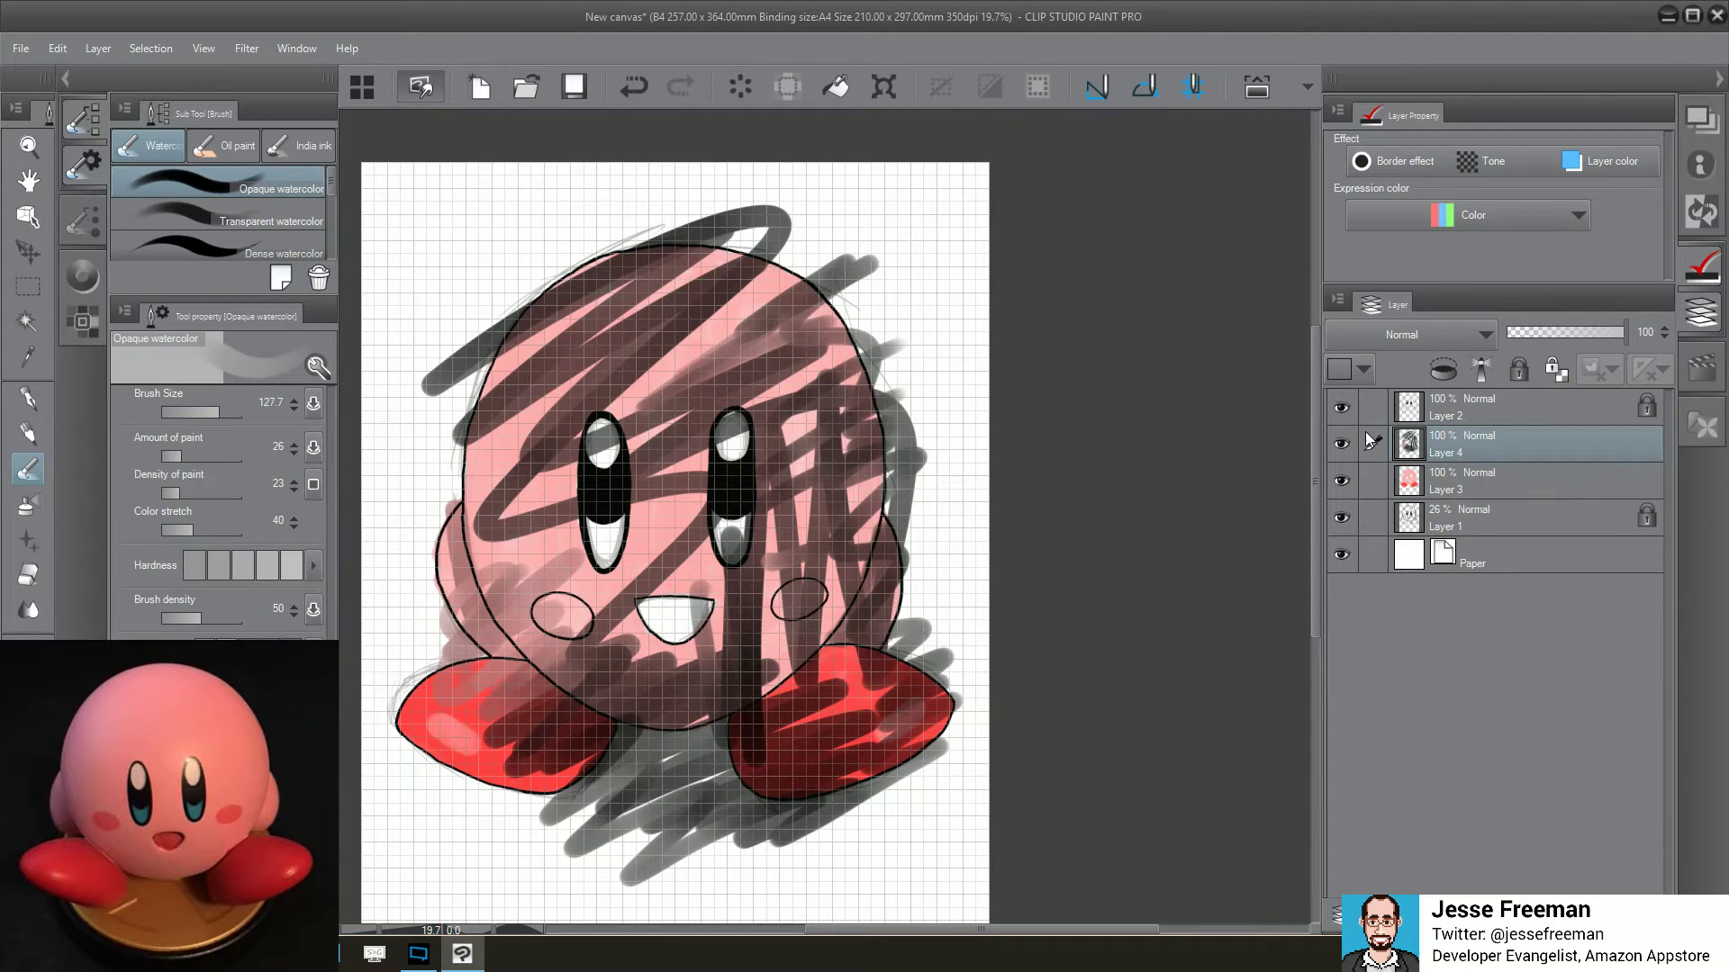
pyautogui.click(1336, 445)
pyautogui.press('Delete')
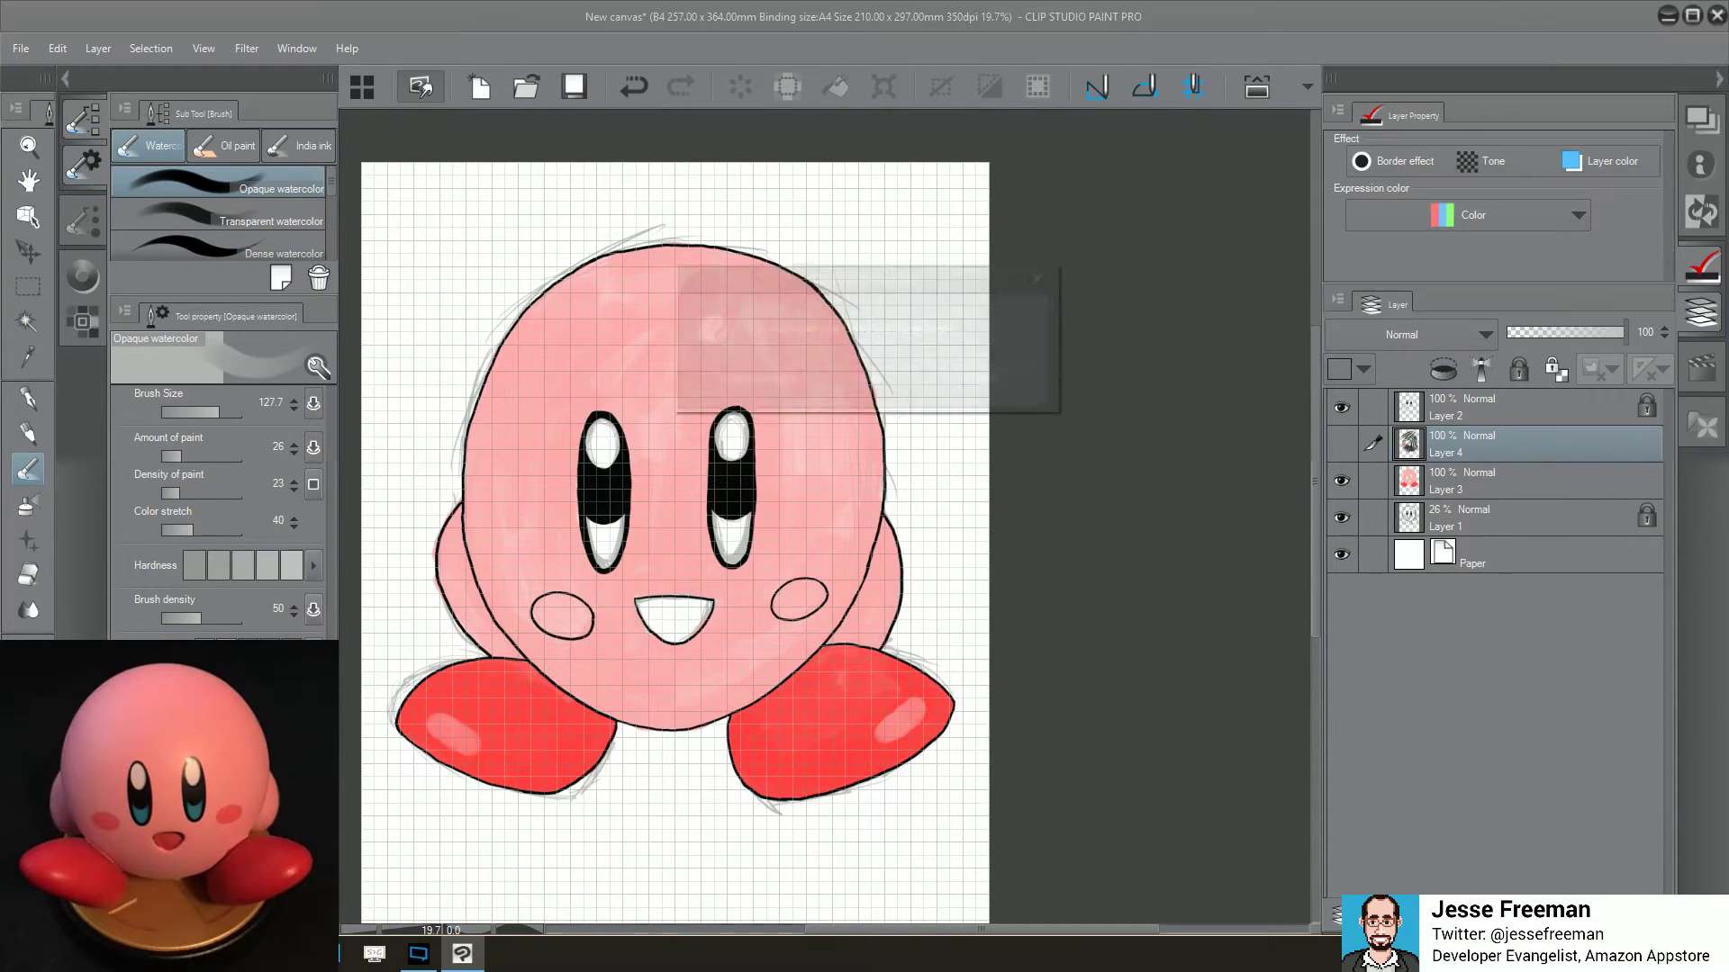
pyautogui.click(841, 367)
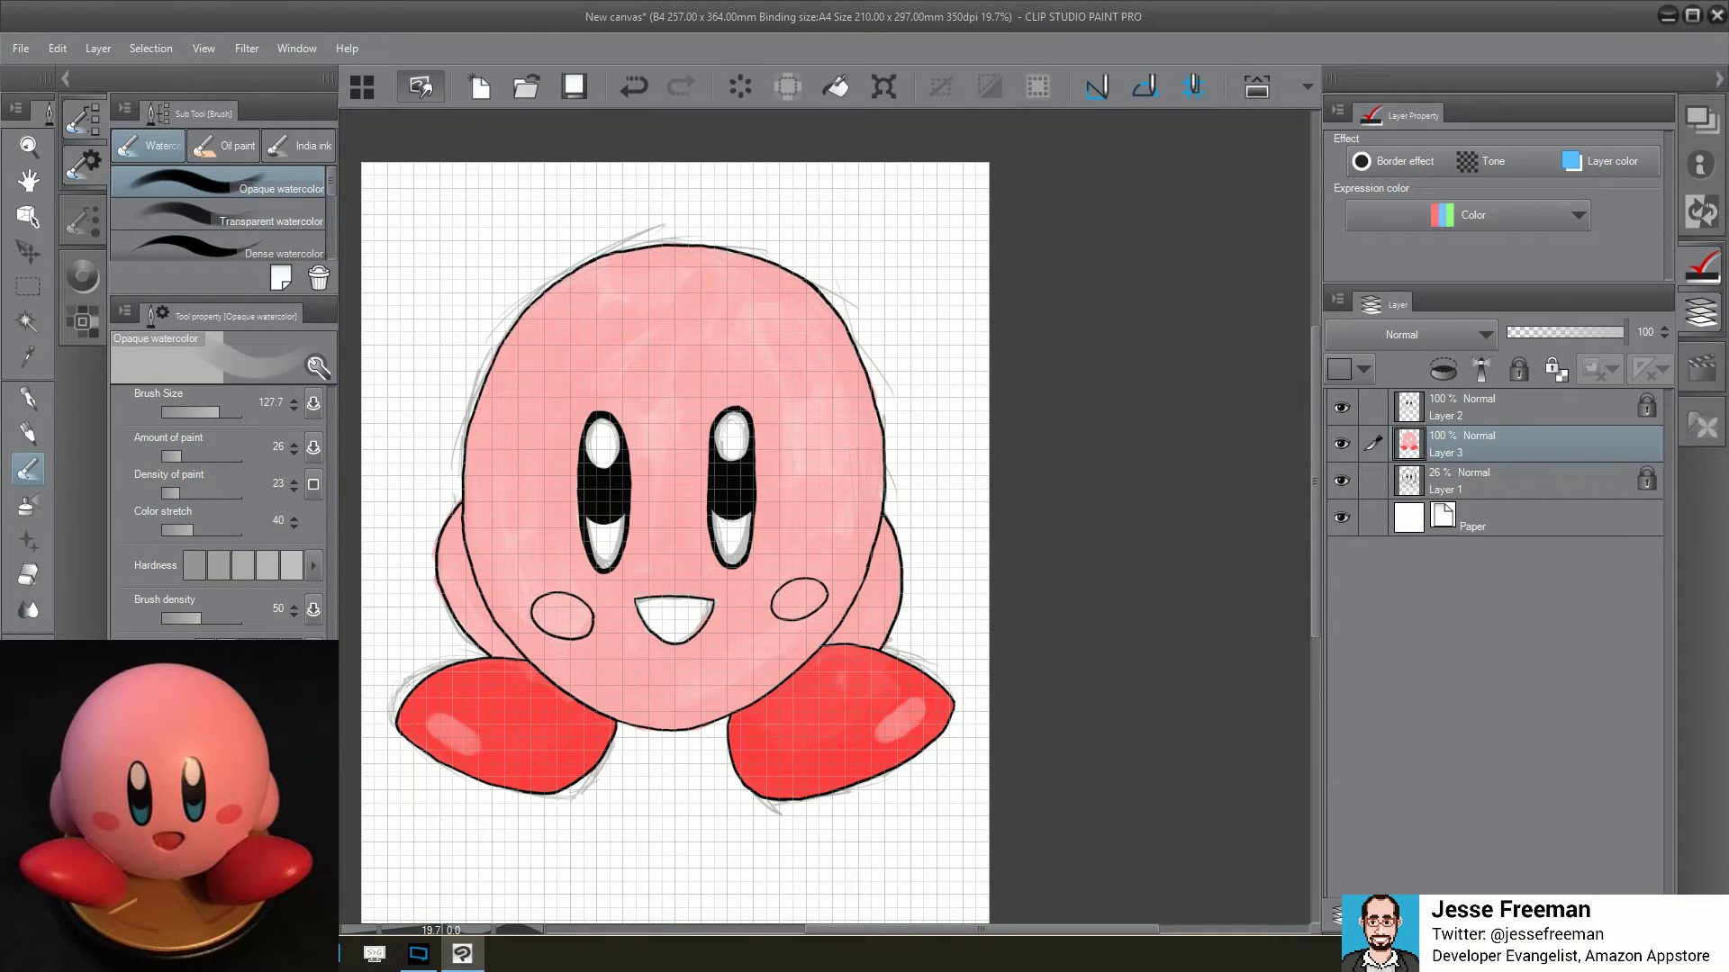
# On a fresh layer, paint dark shadows along Kirby's right edge and both feet
pyautogui.hotkey('ctrl', 'shift', 'n')
pyautogui.moveTo(880, 538)
pyautogui.mouseDown()
pyautogui.moveTo(847, 635)
pyautogui.moveTo(740, 713)
pyautogui.moveTo(745, 775)
pyautogui.moveTo(771, 795)
pyautogui.moveTo(905, 756)
pyautogui.mouseUp()
pyautogui.moveTo(862, 641)
pyautogui.mouseDown()
pyautogui.moveTo(752, 719)
pyautogui.moveTo(757, 755)
pyautogui.mouseUp()
pyautogui.moveTo(614, 749)
pyautogui.mouseDown()
pyautogui.moveTo(567, 779)
pyautogui.moveTo(585, 703)
pyautogui.moveTo(580, 734)
pyautogui.mouseUp()
# Shade Kirby's left foot and both sides on Layer 4, then lower its opacity to about 33%
pyautogui.moveTo(493, 774); pyautogui.dragTo(577, 770)
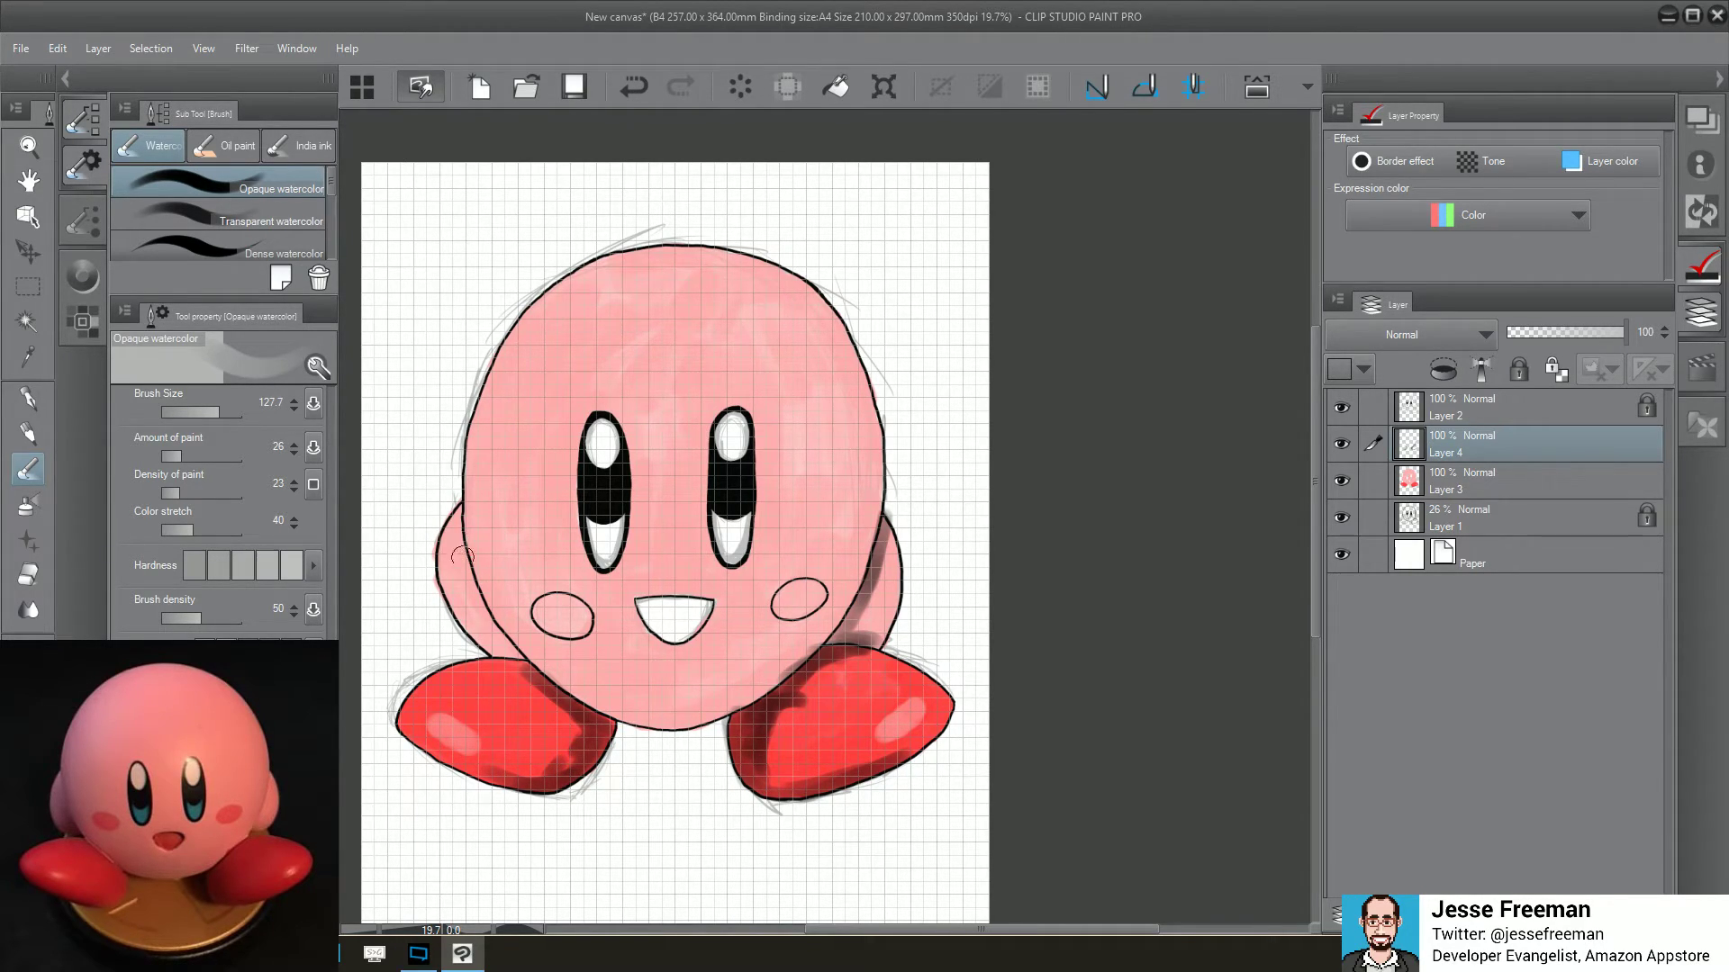
pyautogui.moveTo(463, 560)
pyautogui.mouseDown()
pyautogui.moveTo(508, 651)
pyautogui.moveTo(486, 612)
pyautogui.mouseUp()
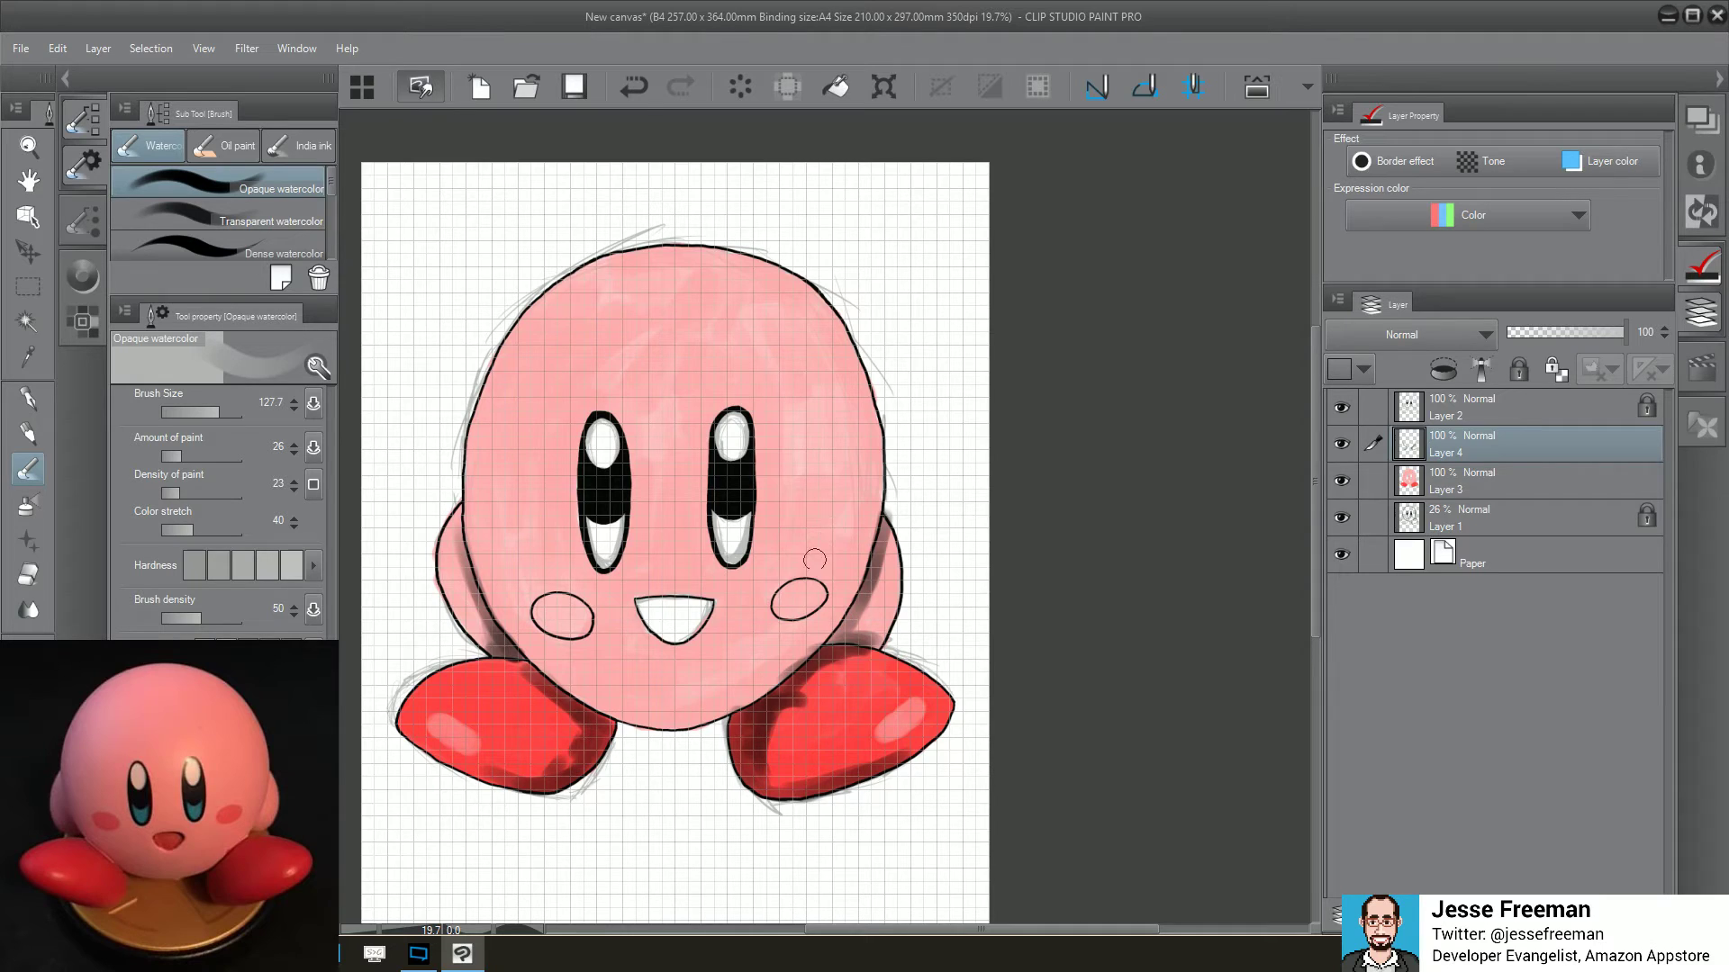
pyautogui.moveTo(463, 469)
pyautogui.mouseDown()
pyautogui.moveTo(477, 567)
pyautogui.moveTo(545, 662)
pyautogui.moveTo(562, 643)
pyautogui.moveTo(585, 693)
pyautogui.moveTo(635, 716)
pyautogui.moveTo(507, 593)
pyautogui.moveTo(540, 653)
pyautogui.moveTo(477, 563)
pyautogui.moveTo(518, 630)
pyautogui.moveTo(576, 646)
pyautogui.moveTo(670, 721)
pyautogui.moveTo(697, 718)
pyautogui.mouseUp()
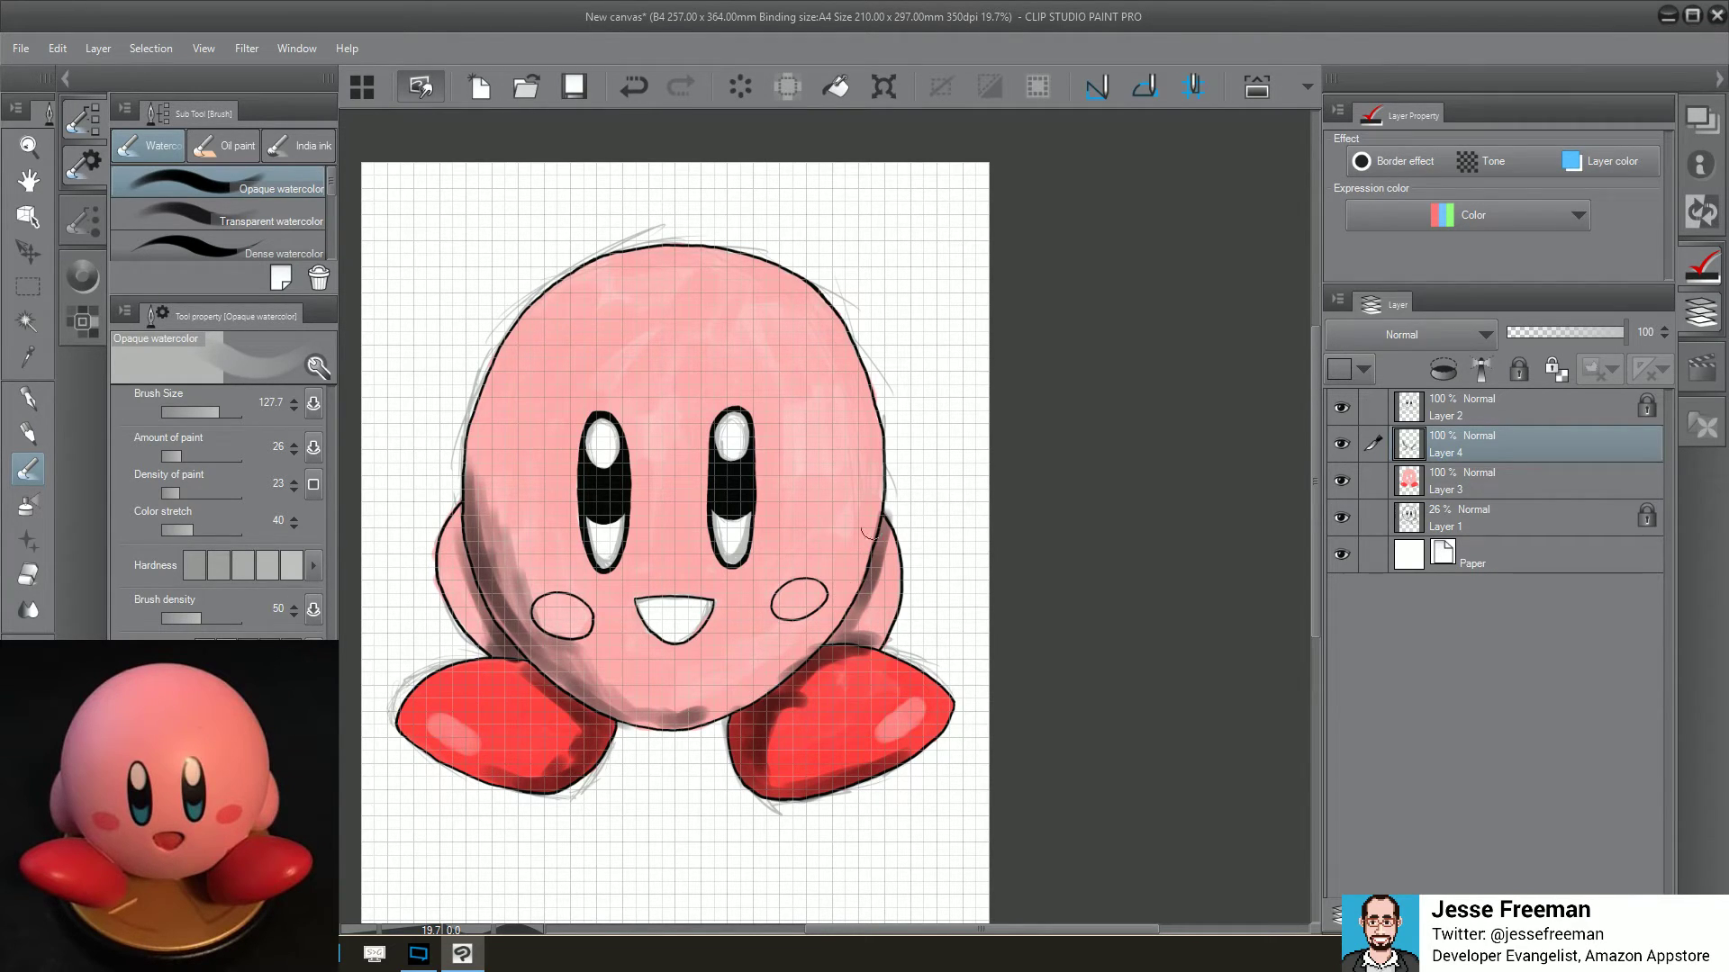
pyautogui.moveTo(878, 509)
pyautogui.mouseDown()
pyautogui.moveTo(860, 576)
pyautogui.moveTo(877, 484)
pyautogui.moveTo(823, 635)
pyautogui.moveTo(744, 689)
pyautogui.mouseUp()
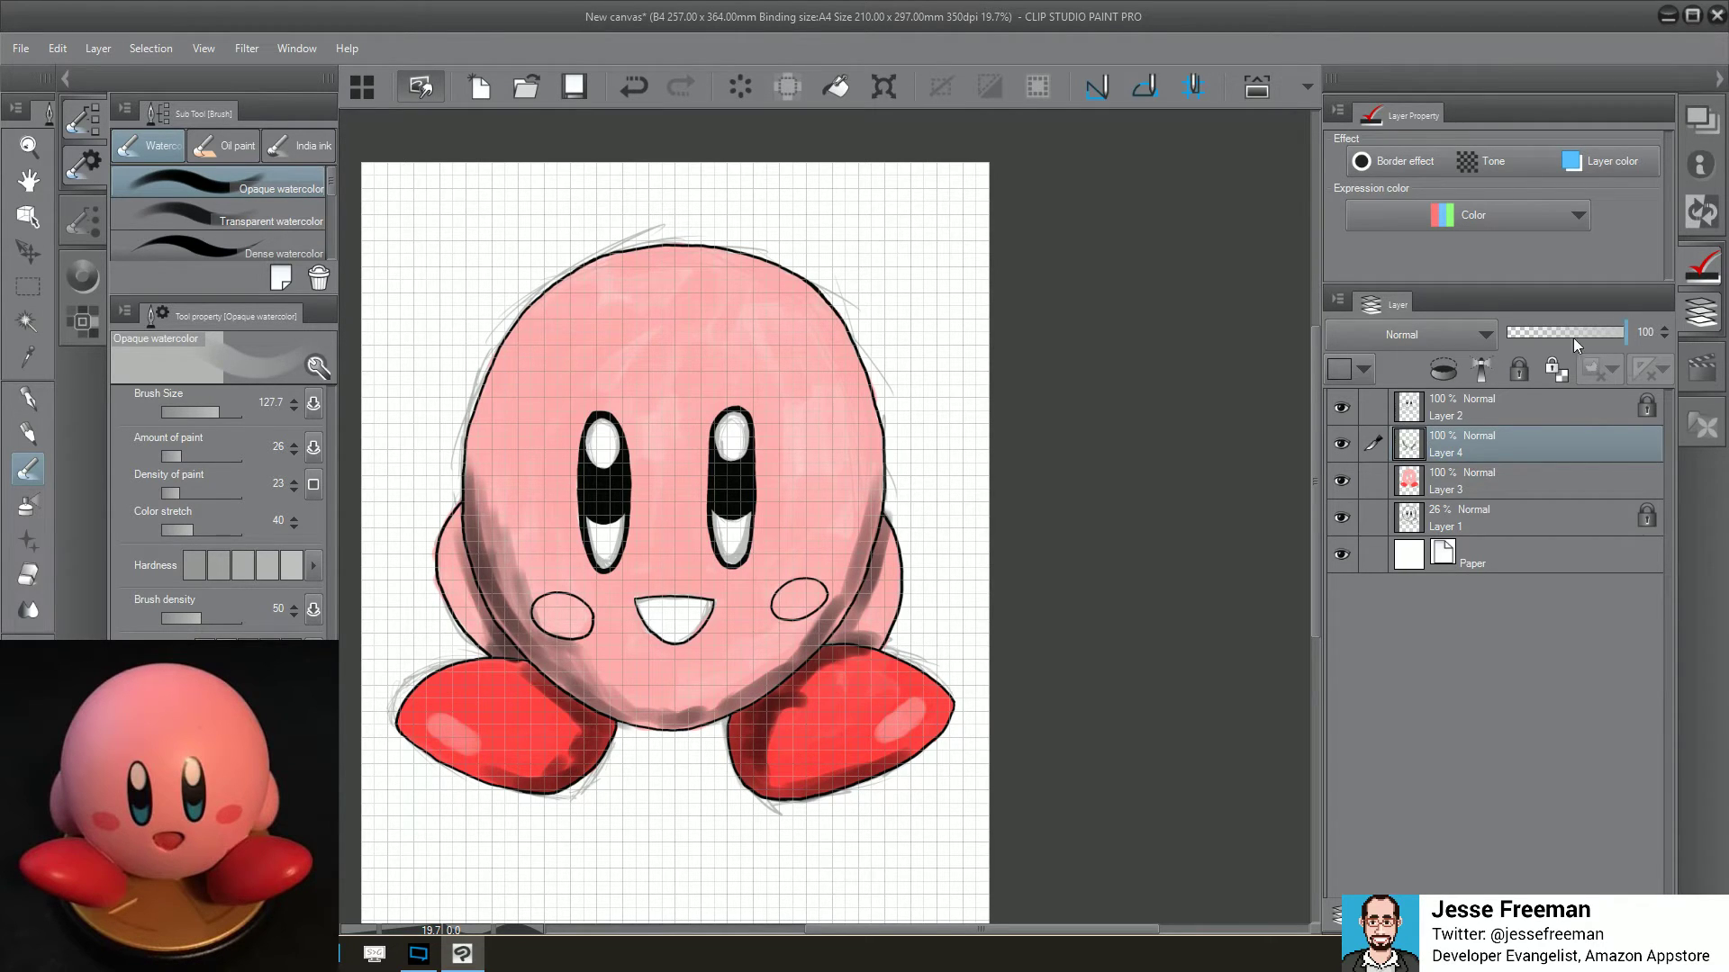
pyautogui.moveTo(1595, 333); pyautogui.dragTo(1543, 336)
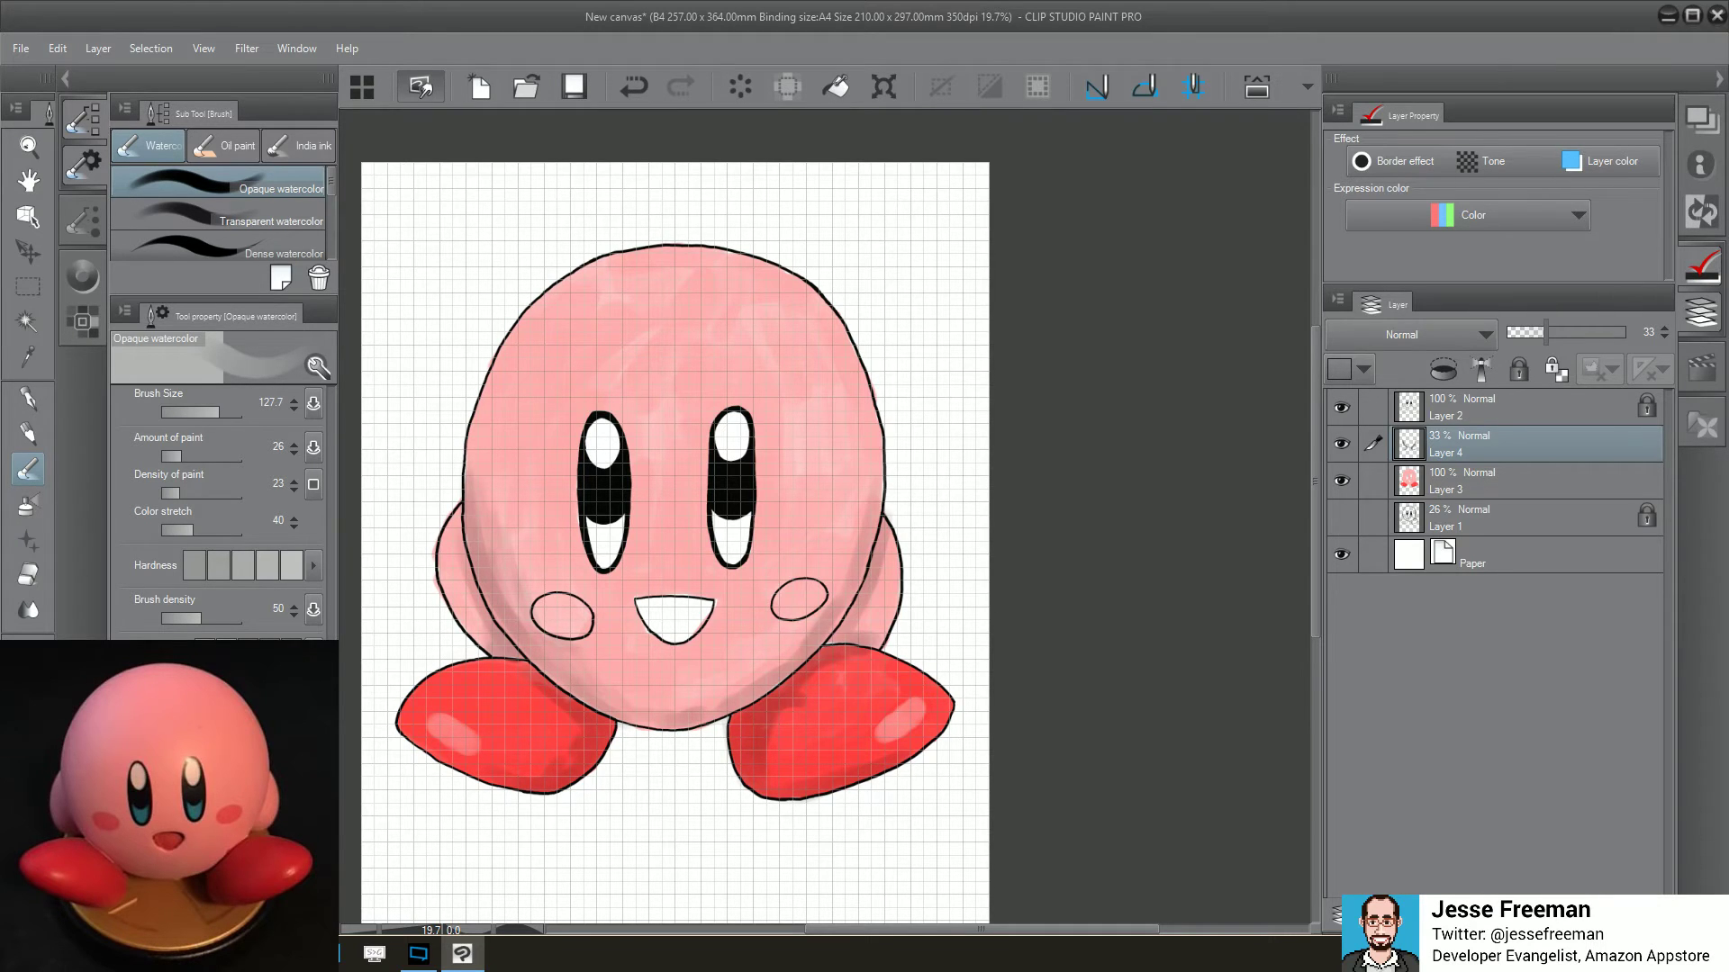
# Pick a darker red, switch to Layer 3, and undo the stray grey stroke in the mouth
pyautogui.click(680, 394)
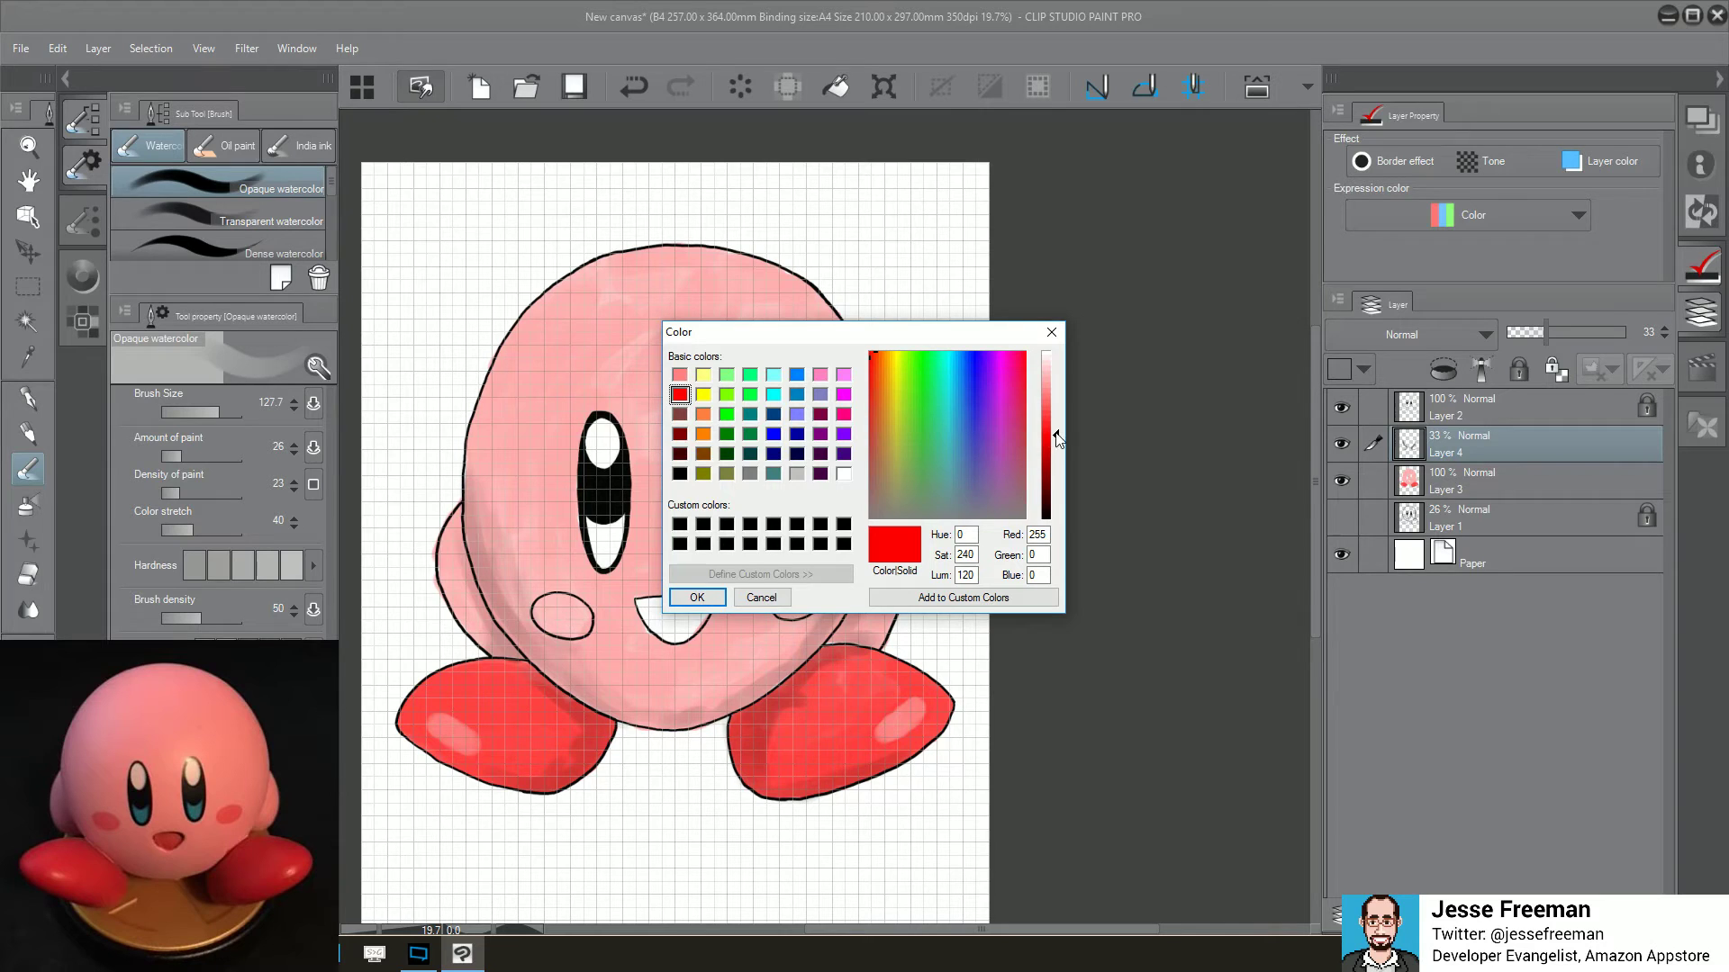
pyautogui.moveTo(1056, 434); pyautogui.dragTo(1062, 461)
pyautogui.click(1050, 332)
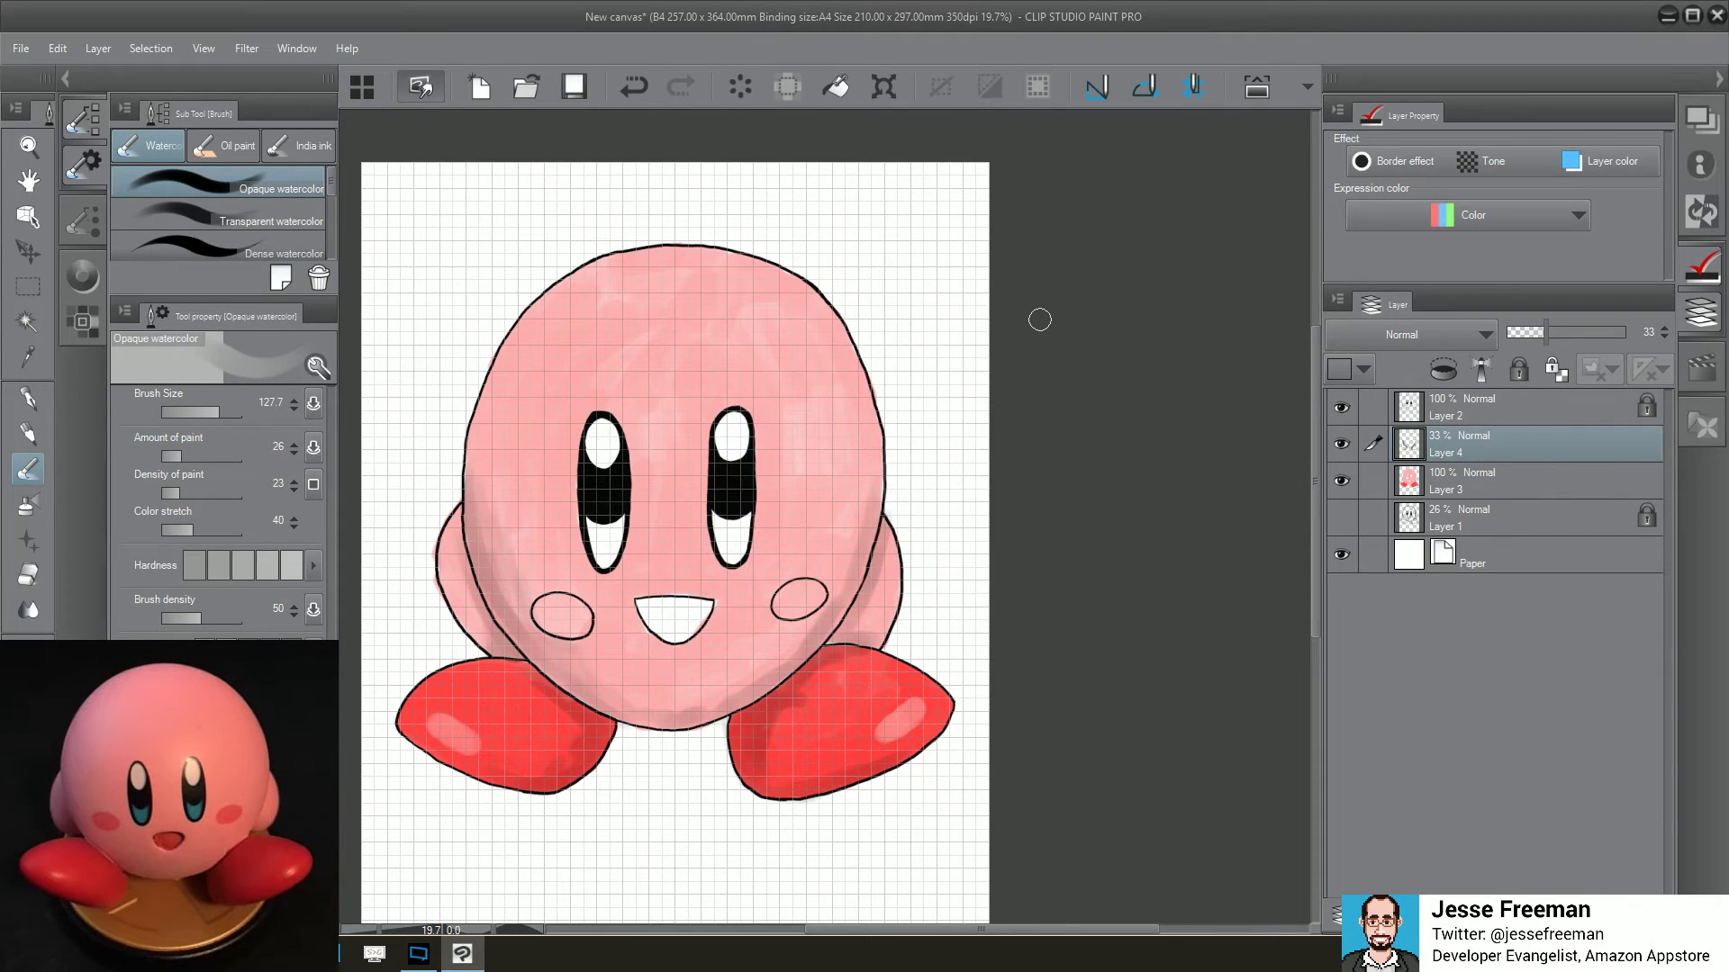
pyautogui.scroll(3, 726, 540)
pyautogui.scroll(1, 824, 518)
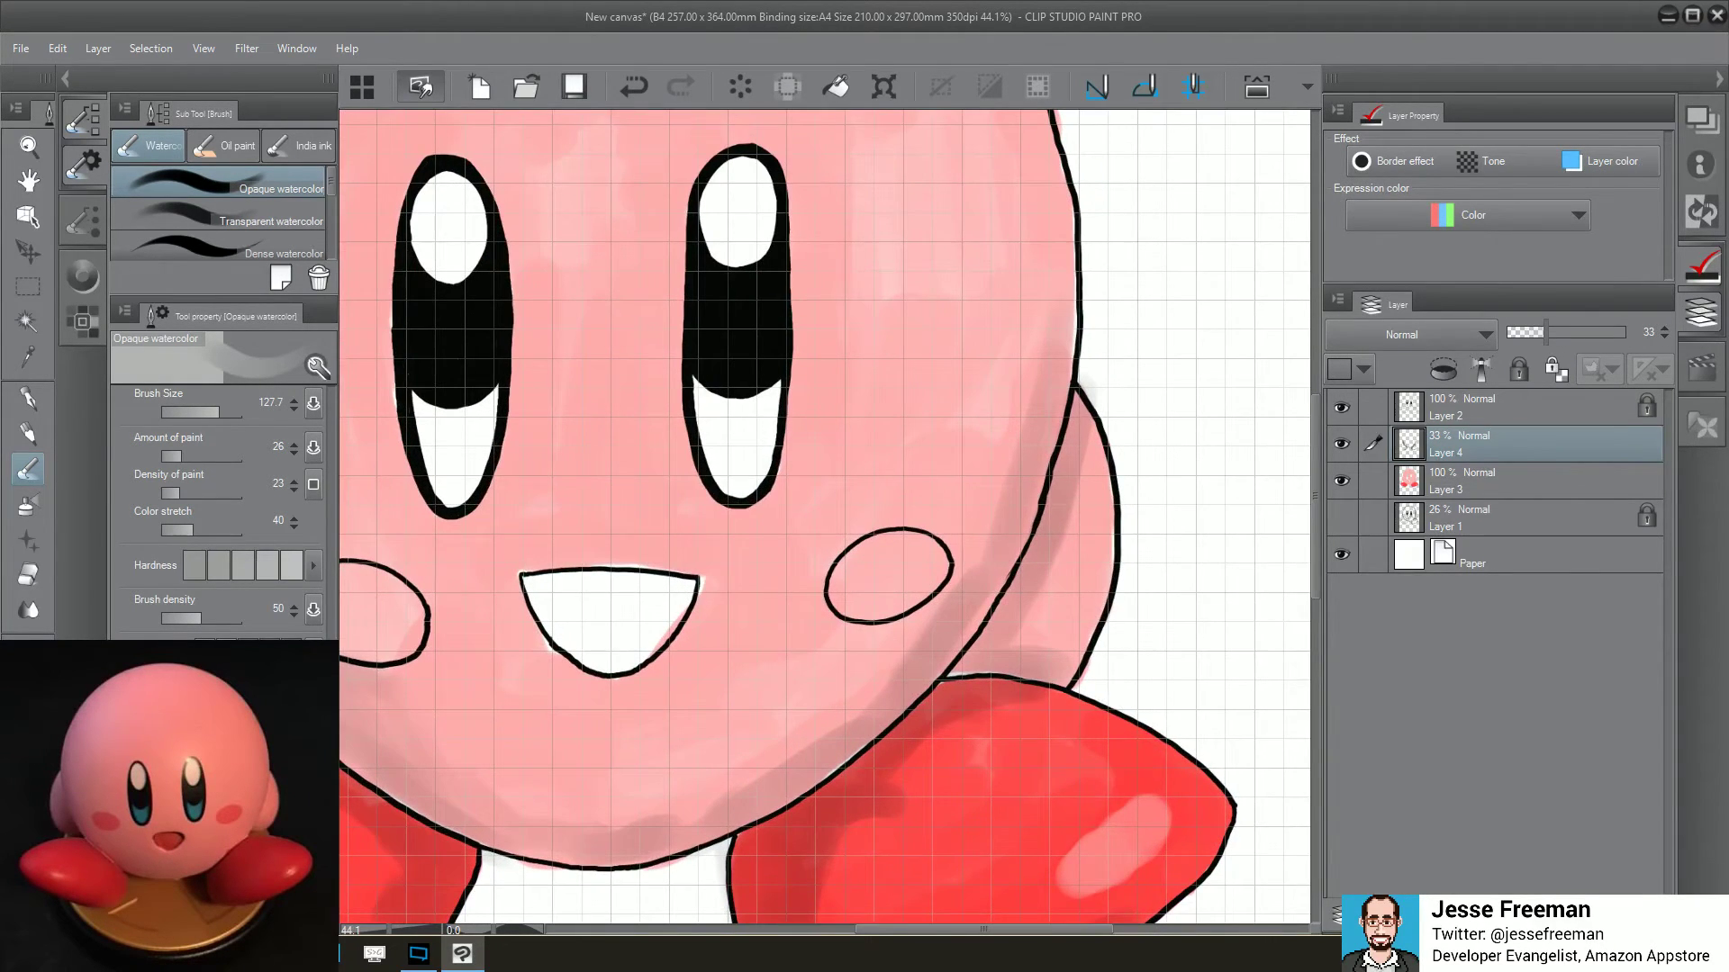
pyautogui.click(1486, 483)
pyautogui.moveTo(810, 405); pyautogui.dragTo(647, 673)
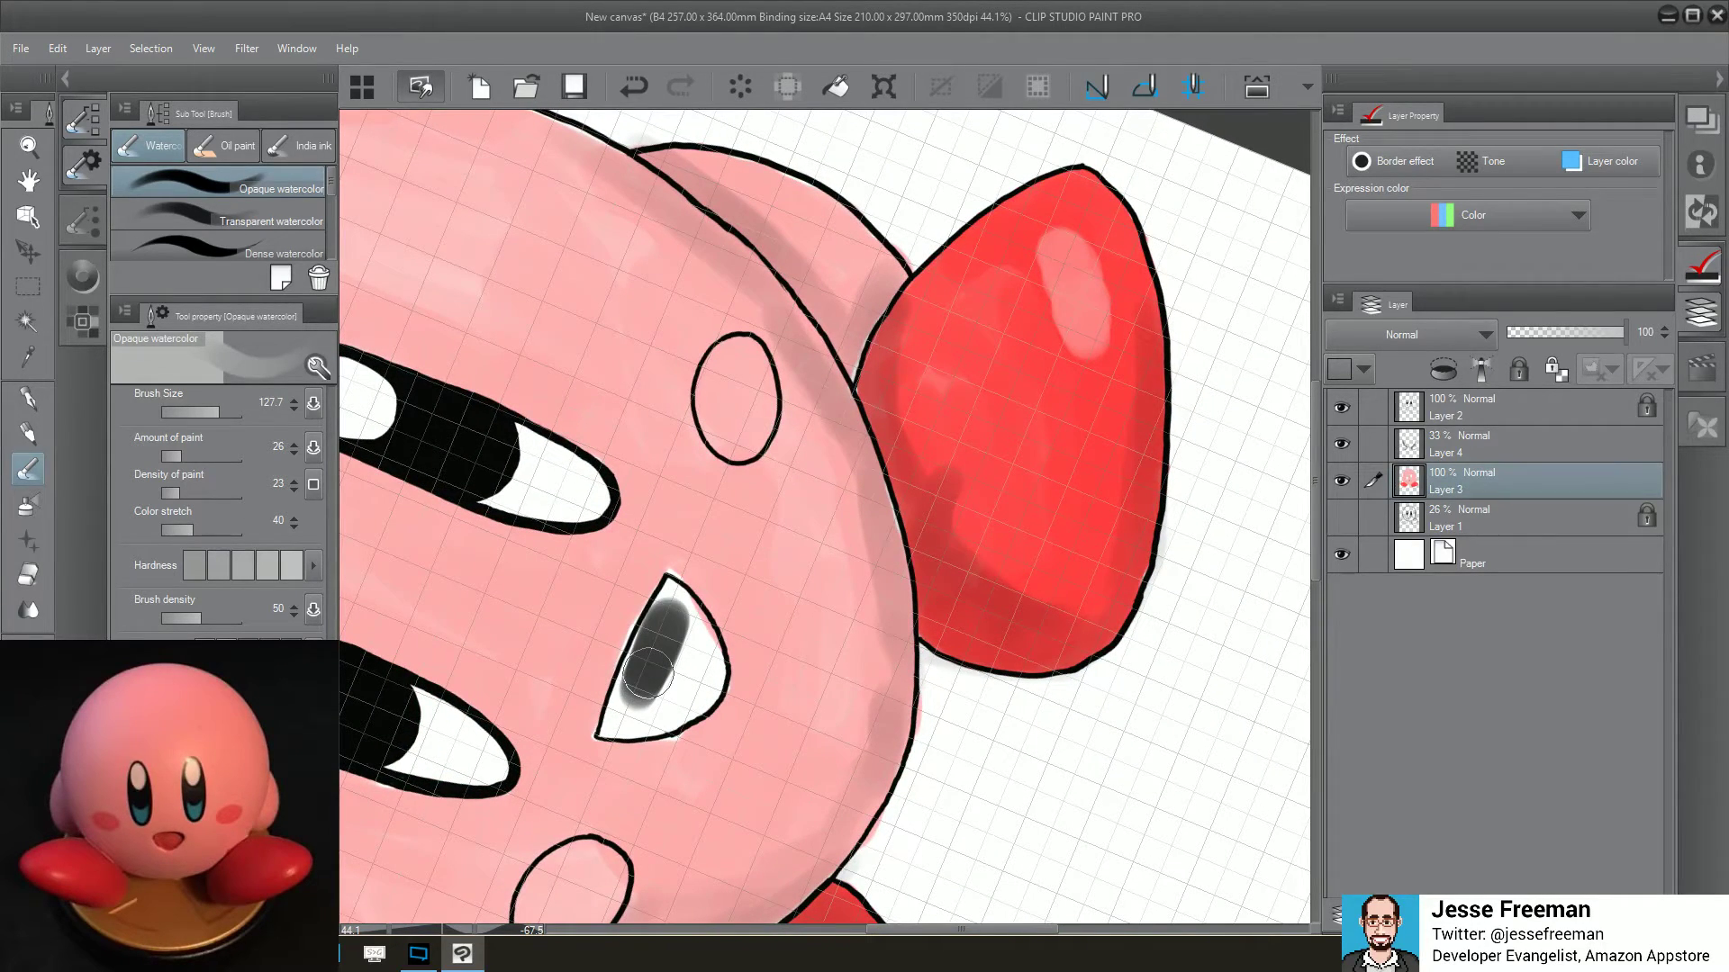
pyautogui.click(630, 89)
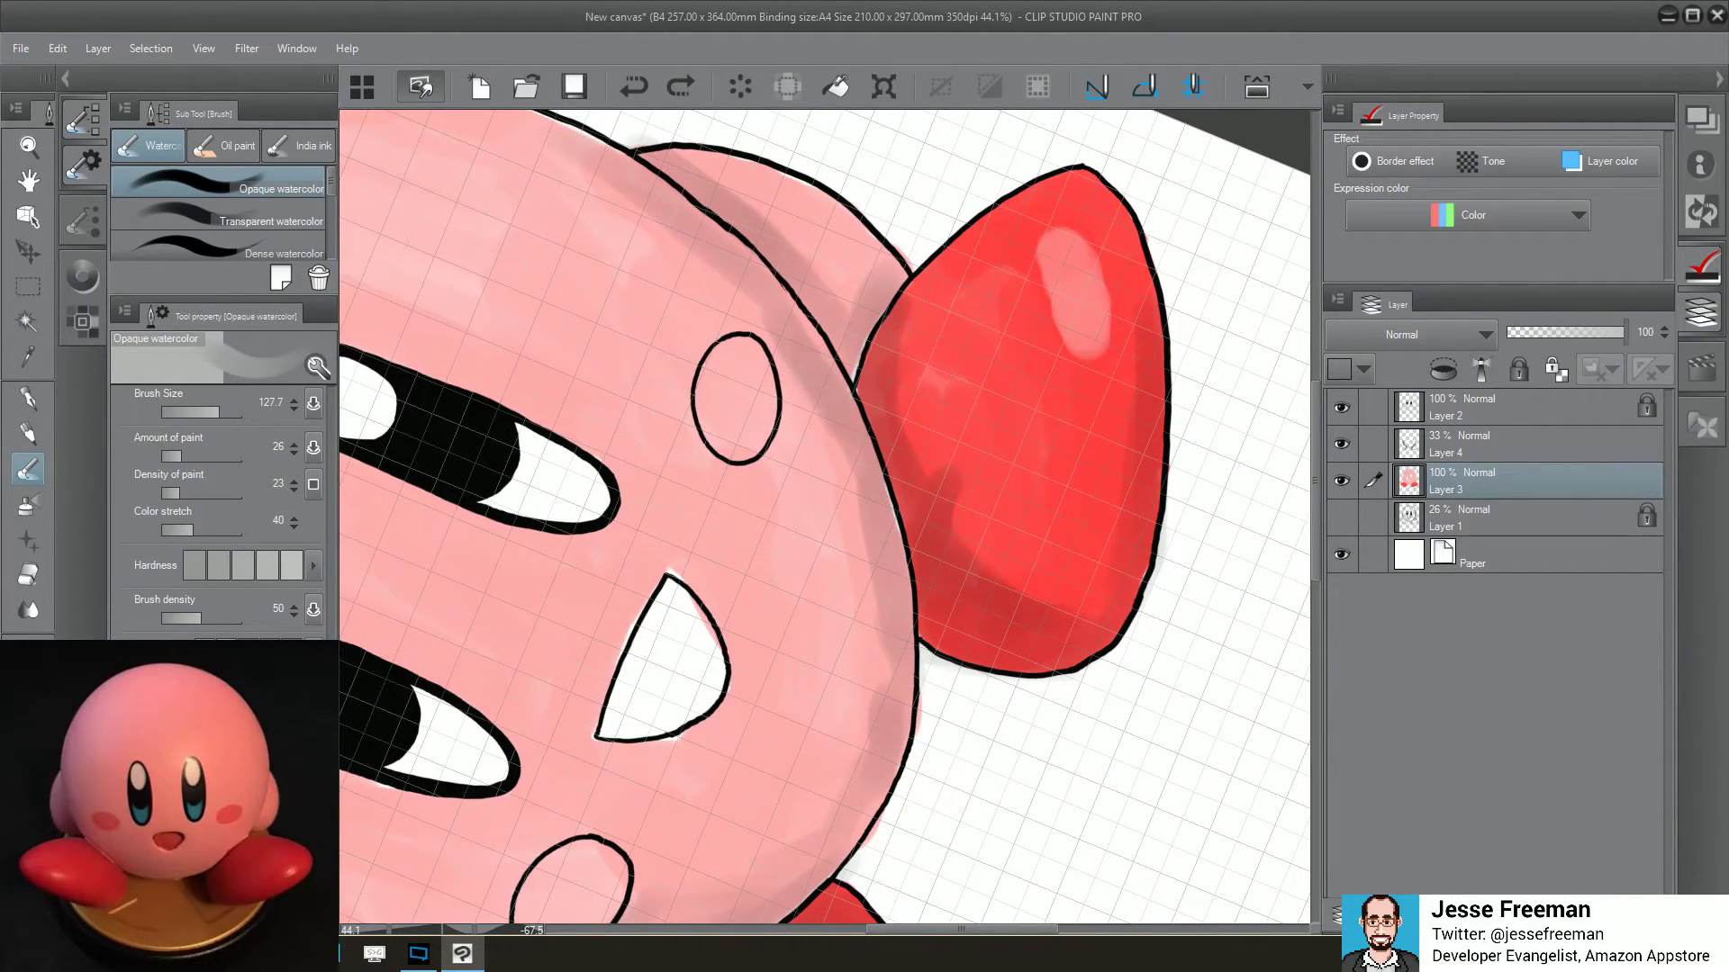
# Fill Kirby's mouth with dark red watercolour
pyautogui.doubleClick(27, 666)
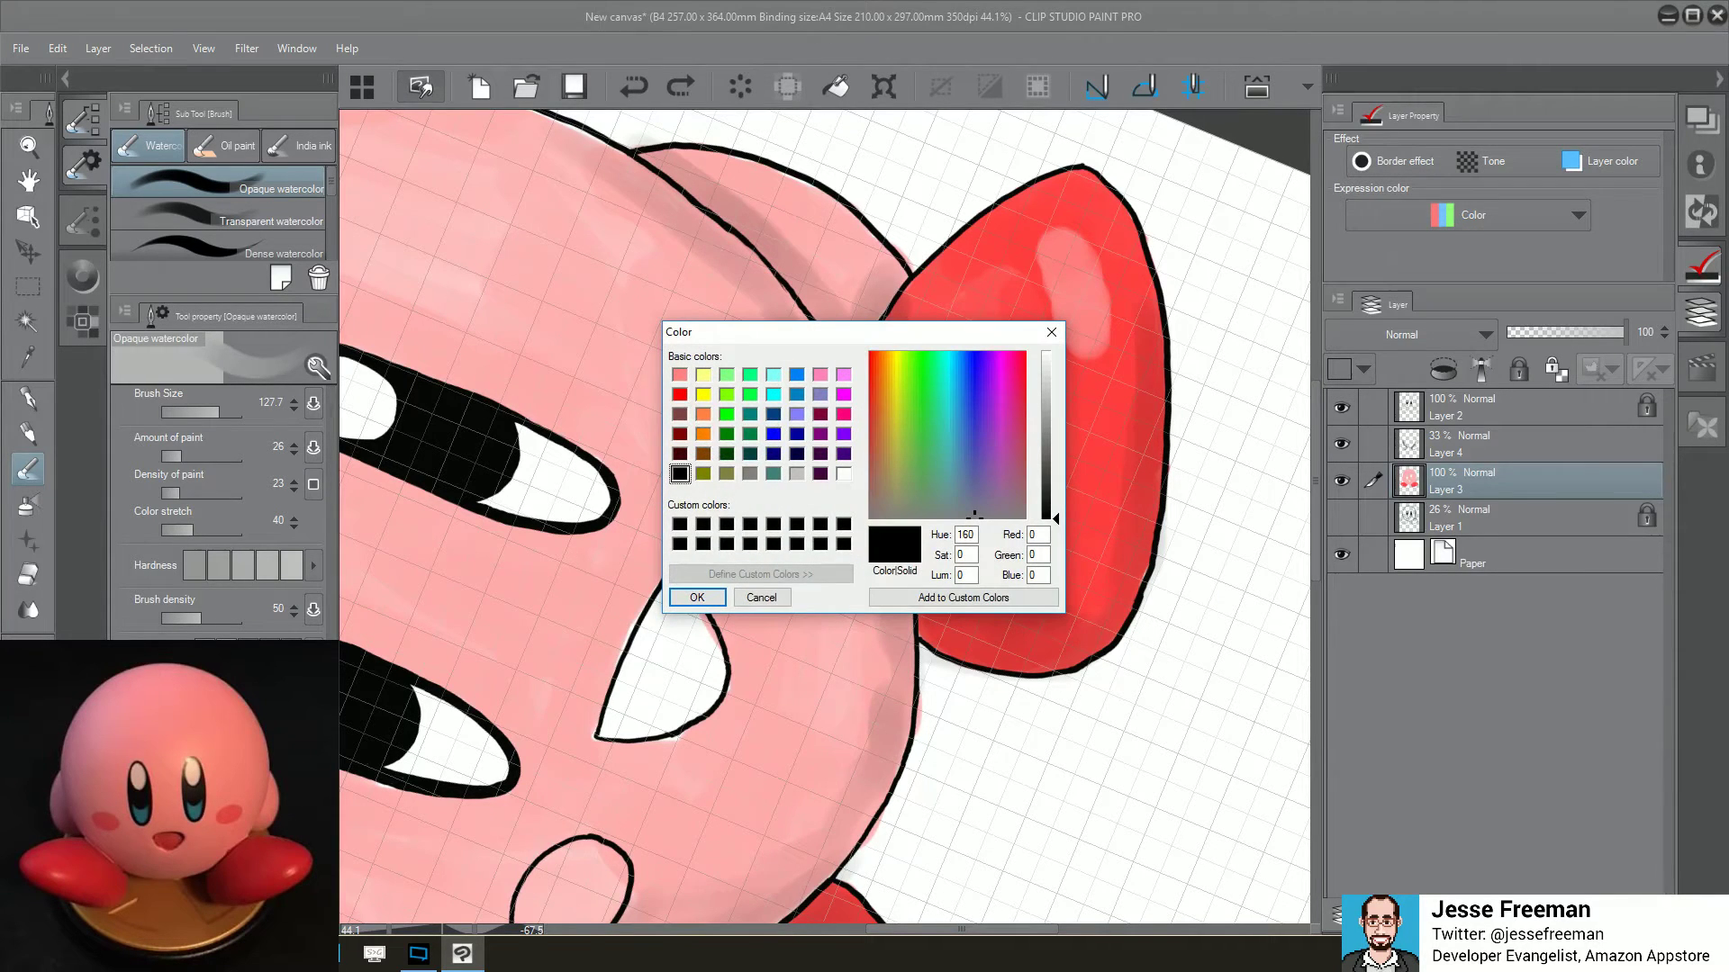
pyautogui.click(679, 396)
pyautogui.click(680, 434)
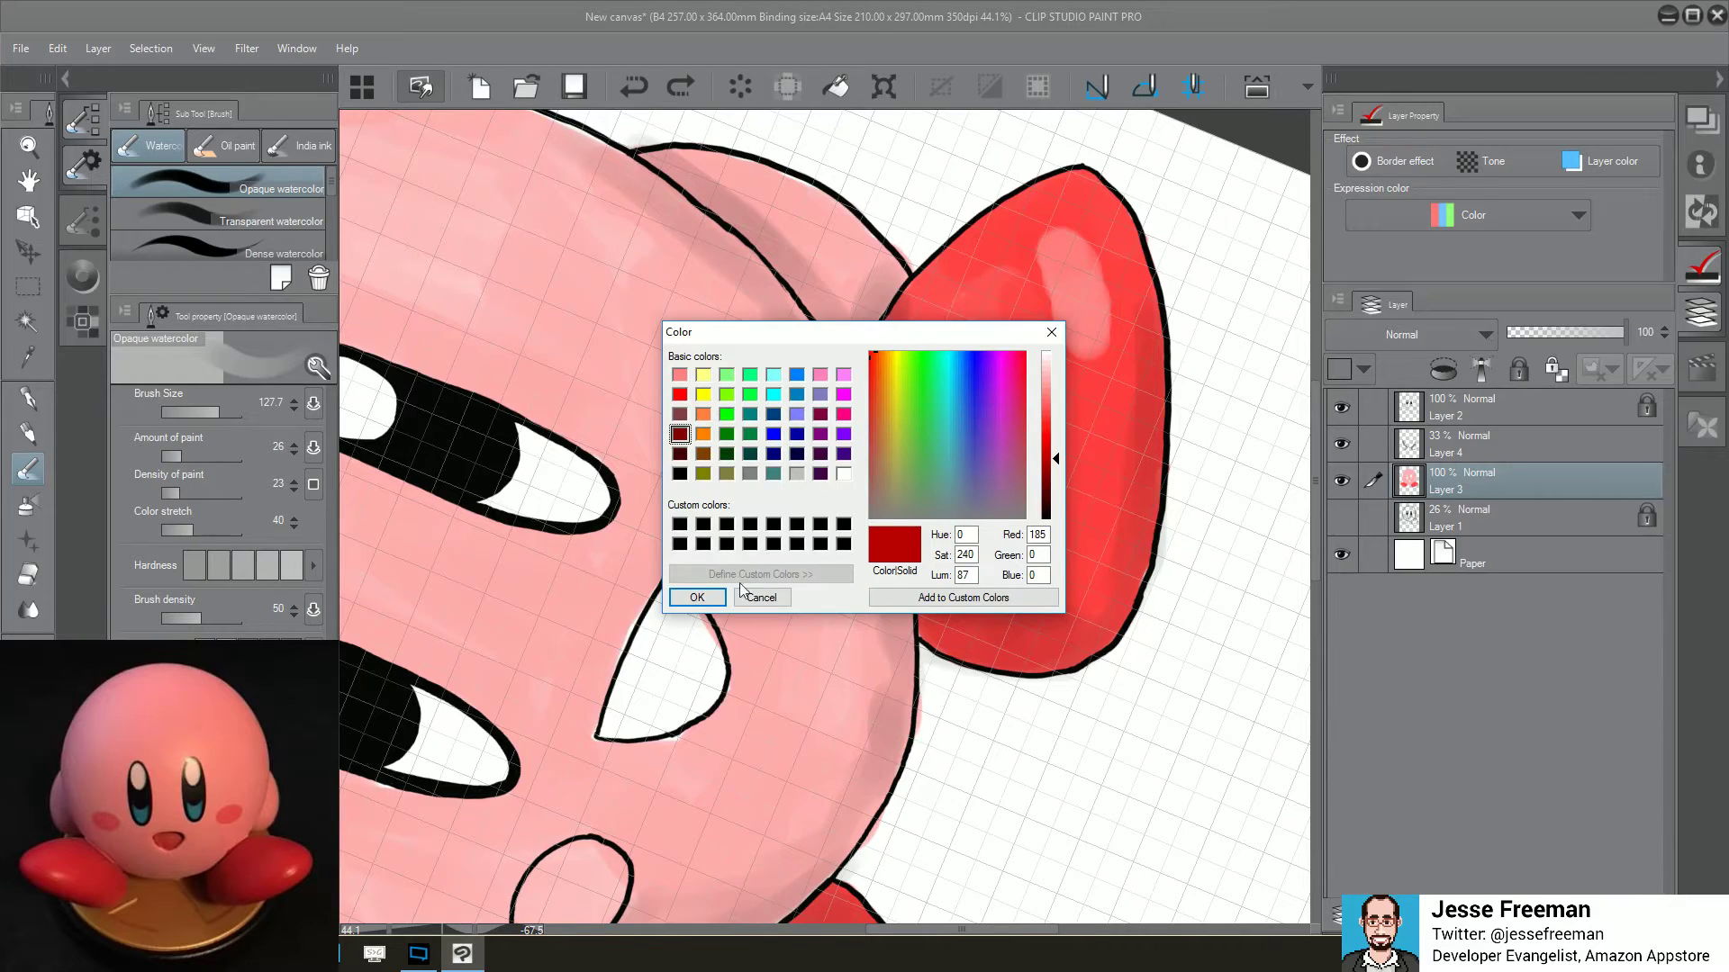
pyautogui.click(711, 597)
pyautogui.moveTo(629, 667)
pyautogui.mouseDown()
pyautogui.moveTo(662, 612)
pyautogui.moveTo(659, 671)
pyautogui.moveTo(689, 603)
pyautogui.moveTo(648, 621)
pyautogui.moveTo(630, 675)
pyautogui.moveTo(636, 702)
pyautogui.moveTo(671, 720)
pyautogui.moveTo(713, 689)
pyautogui.moveTo(710, 623)
pyautogui.moveTo(687, 622)
pyautogui.moveTo(605, 731)
pyautogui.moveTo(680, 692)
pyautogui.moveTo(667, 660)
pyautogui.mouseUp()
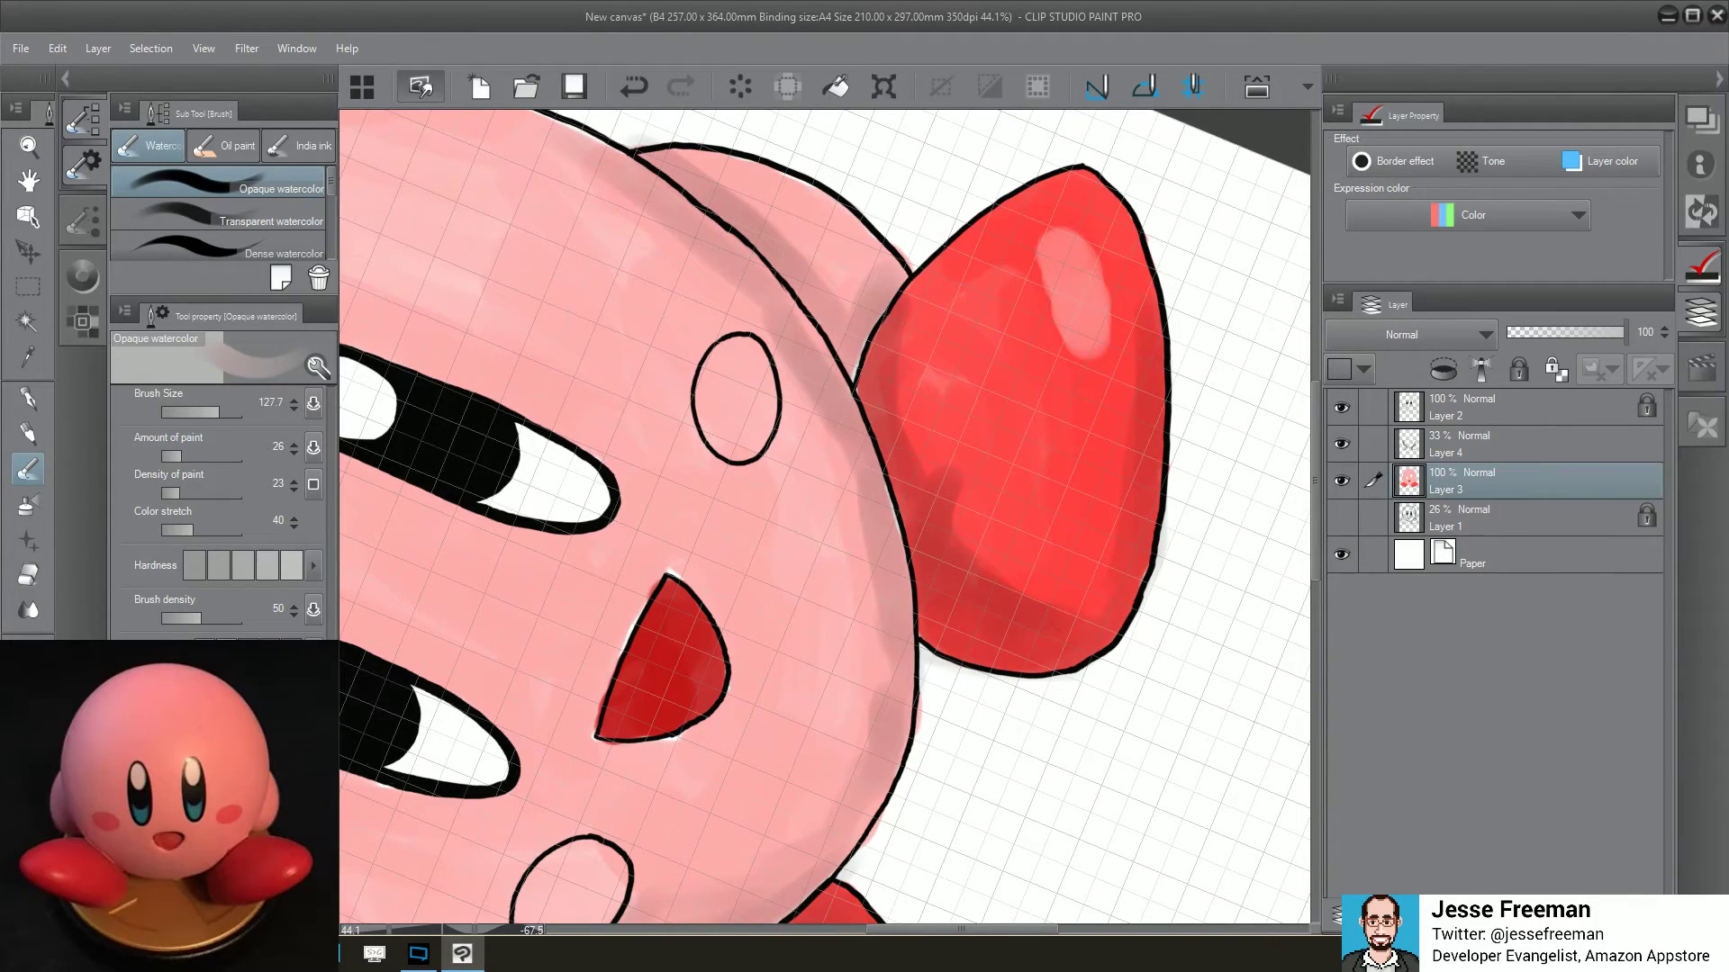
# Lighten the red toward pink and fill both cheek ovals
pyautogui.click(27, 666)
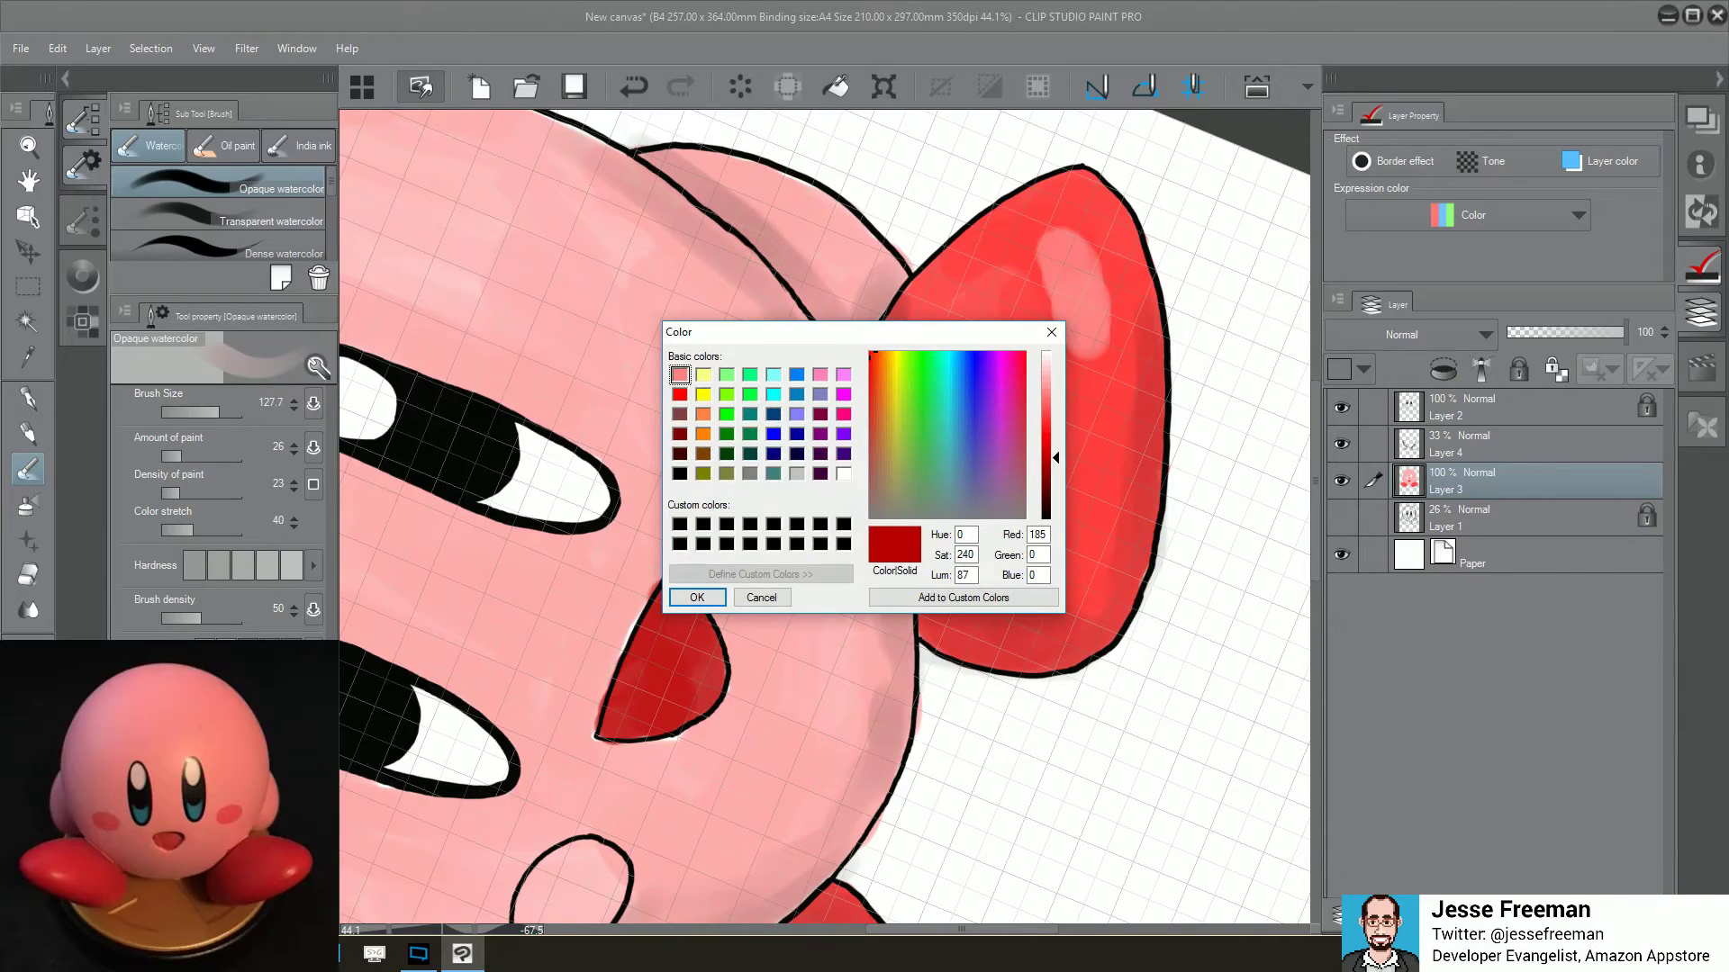
pyautogui.moveTo(1051, 459); pyautogui.dragTo(1051, 410)
pyautogui.click(698, 598)
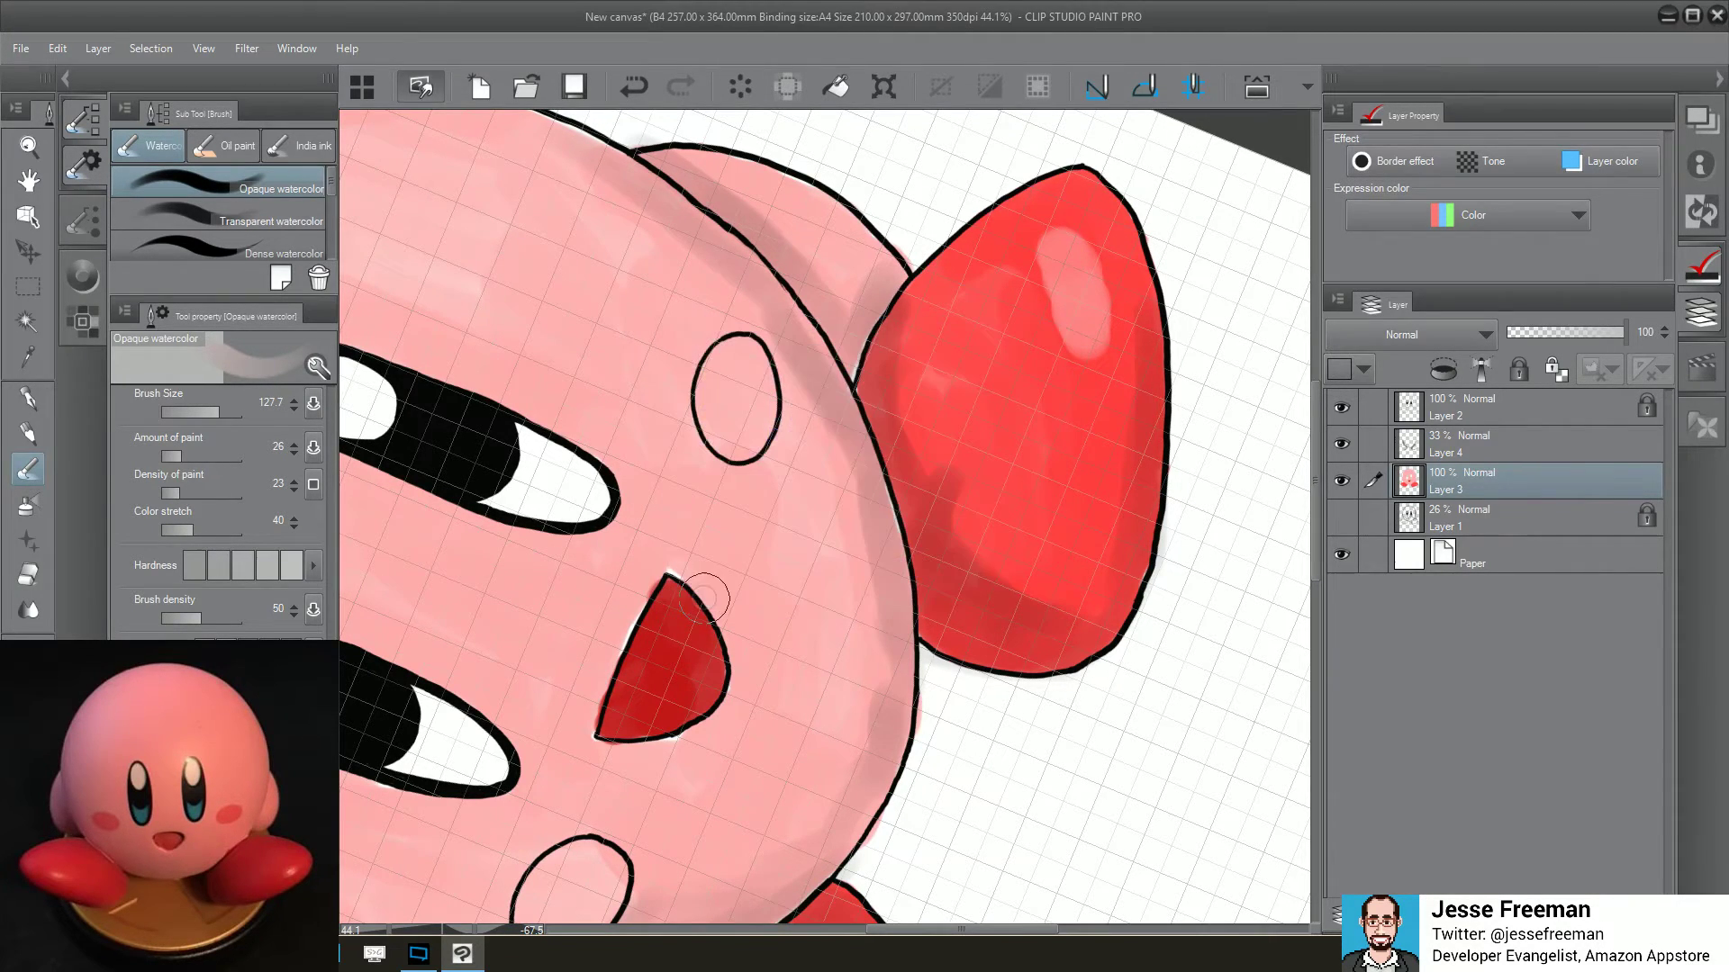
pyautogui.moveTo(746, 371)
pyautogui.mouseDown()
pyautogui.moveTo(721, 400)
pyautogui.moveTo(725, 369)
pyautogui.moveTo(742, 423)
pyautogui.moveTo(748, 407)
pyautogui.mouseUp()
pyautogui.scroll(-5, 734, 395)
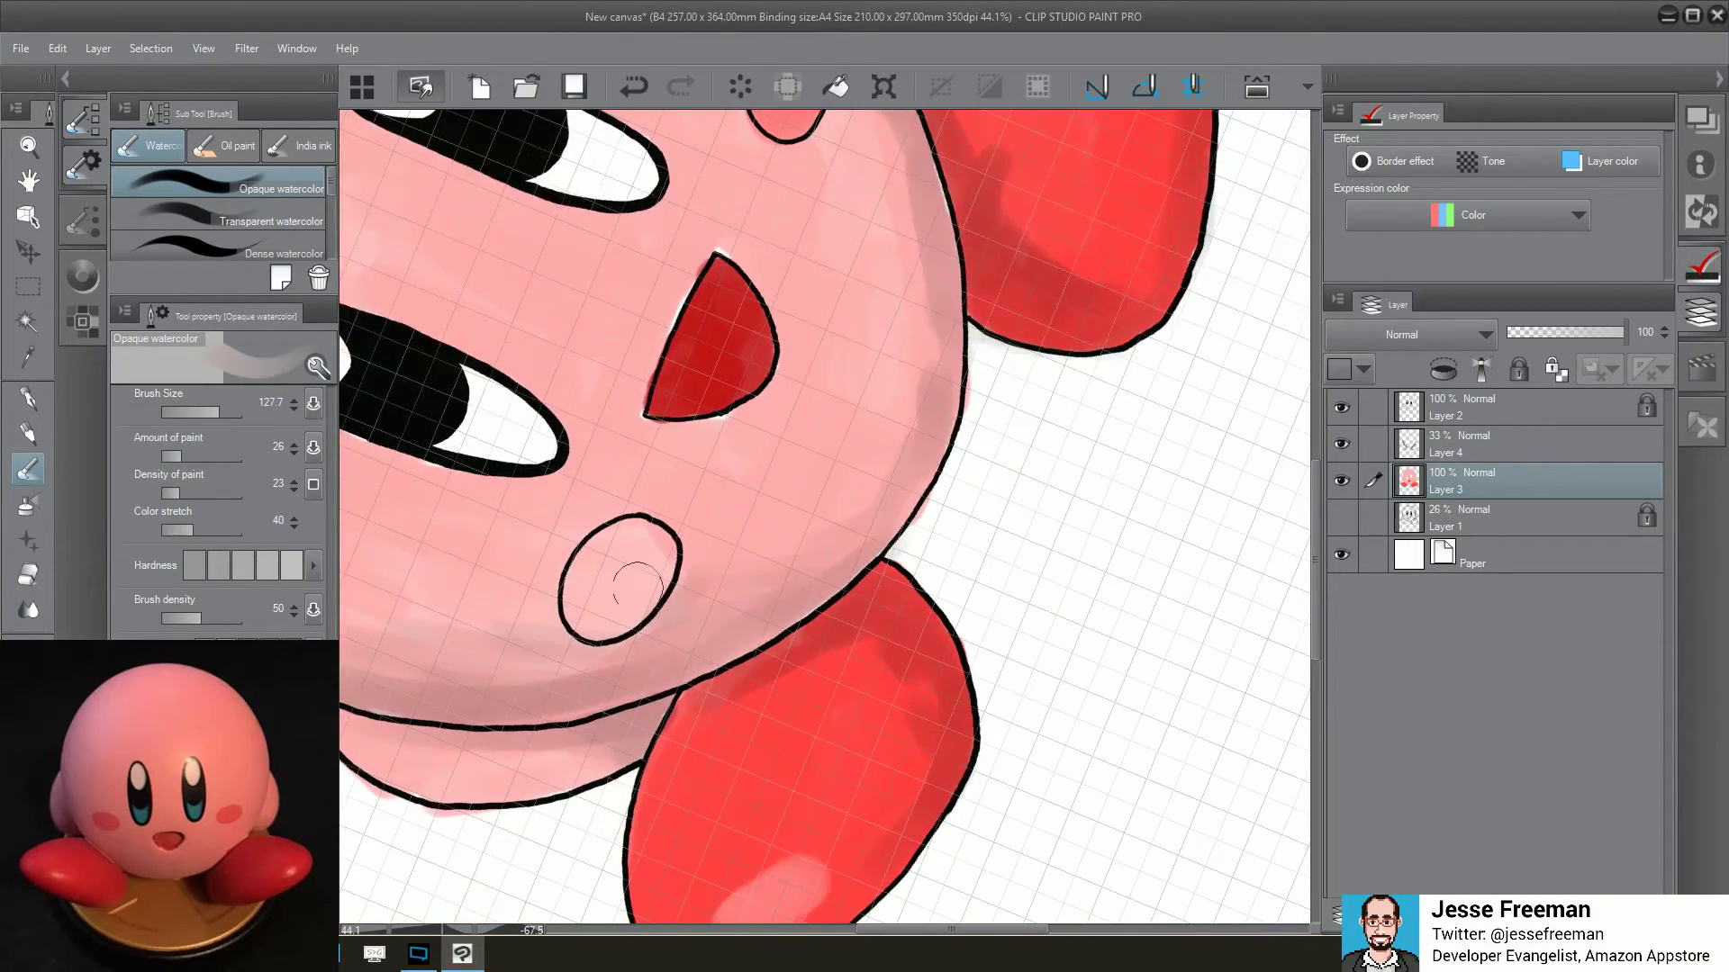
pyautogui.moveTo(619, 594)
pyautogui.mouseDown()
pyautogui.moveTo(599, 576)
pyautogui.moveTo(594, 613)
pyautogui.moveTo(630, 549)
pyautogui.moveTo(640, 572)
pyautogui.mouseUp()
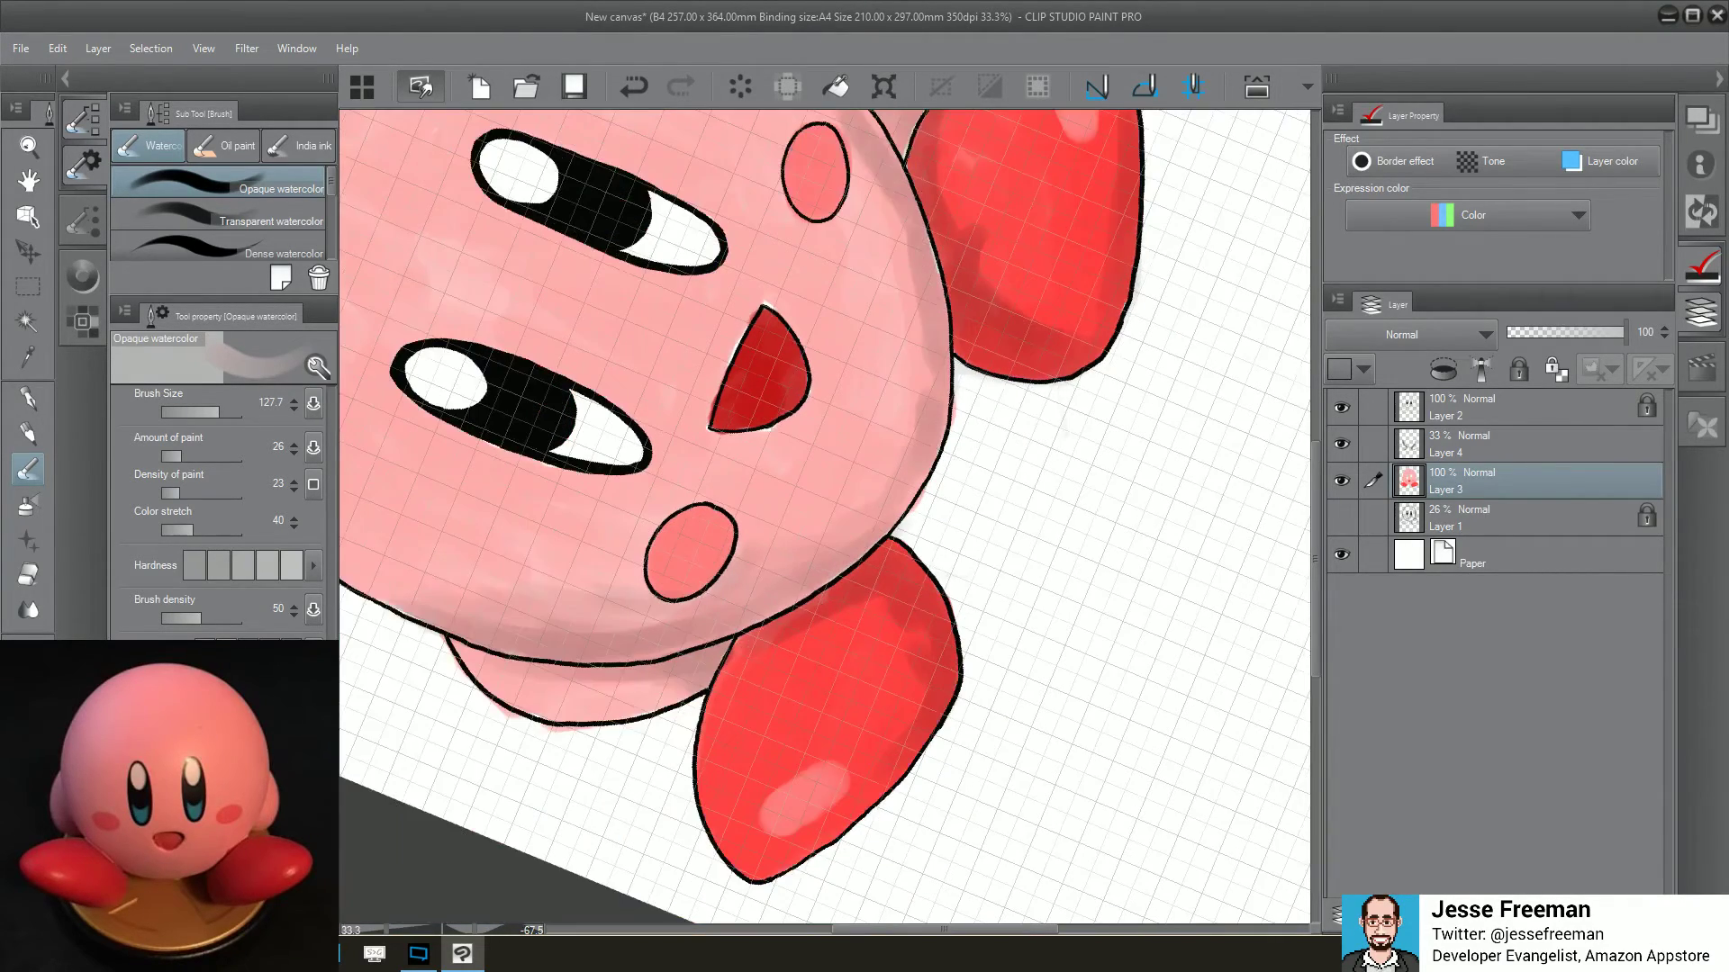
pyautogui.scroll(4, 824, 516)
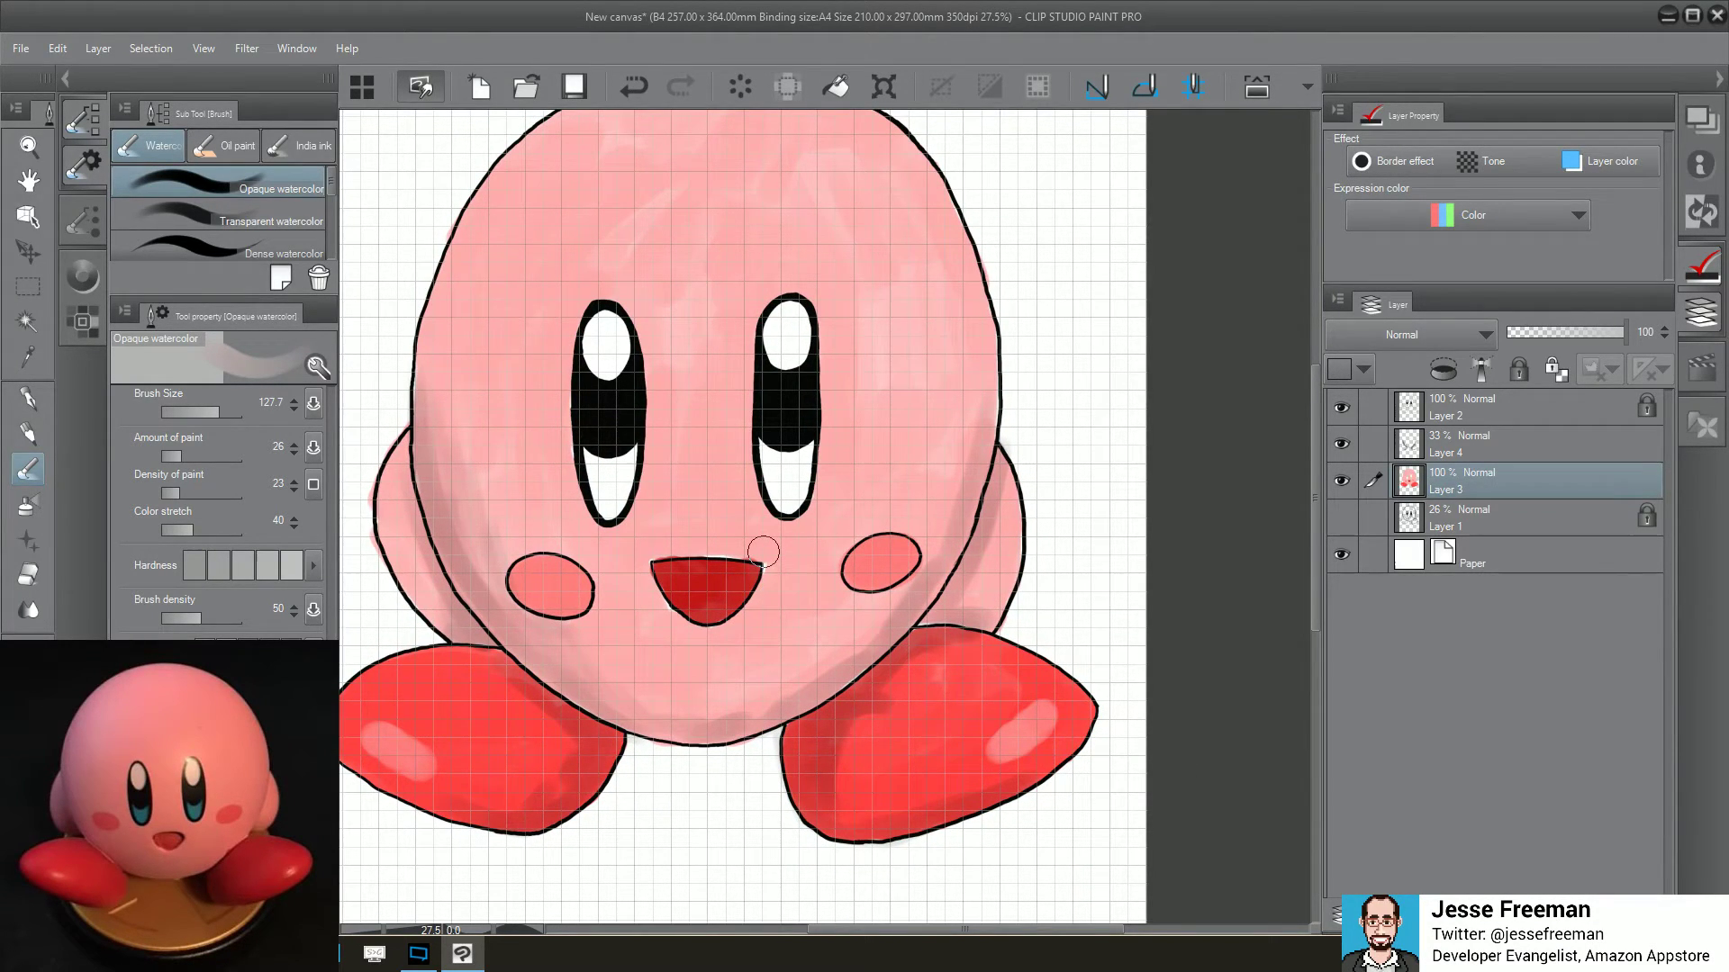
# Undo a lighter pink dab over the mouth's top edge and touch up the skin above it
pyautogui.hotkey('ctrl', '-')
pyautogui.scroll(5, 768, 582)
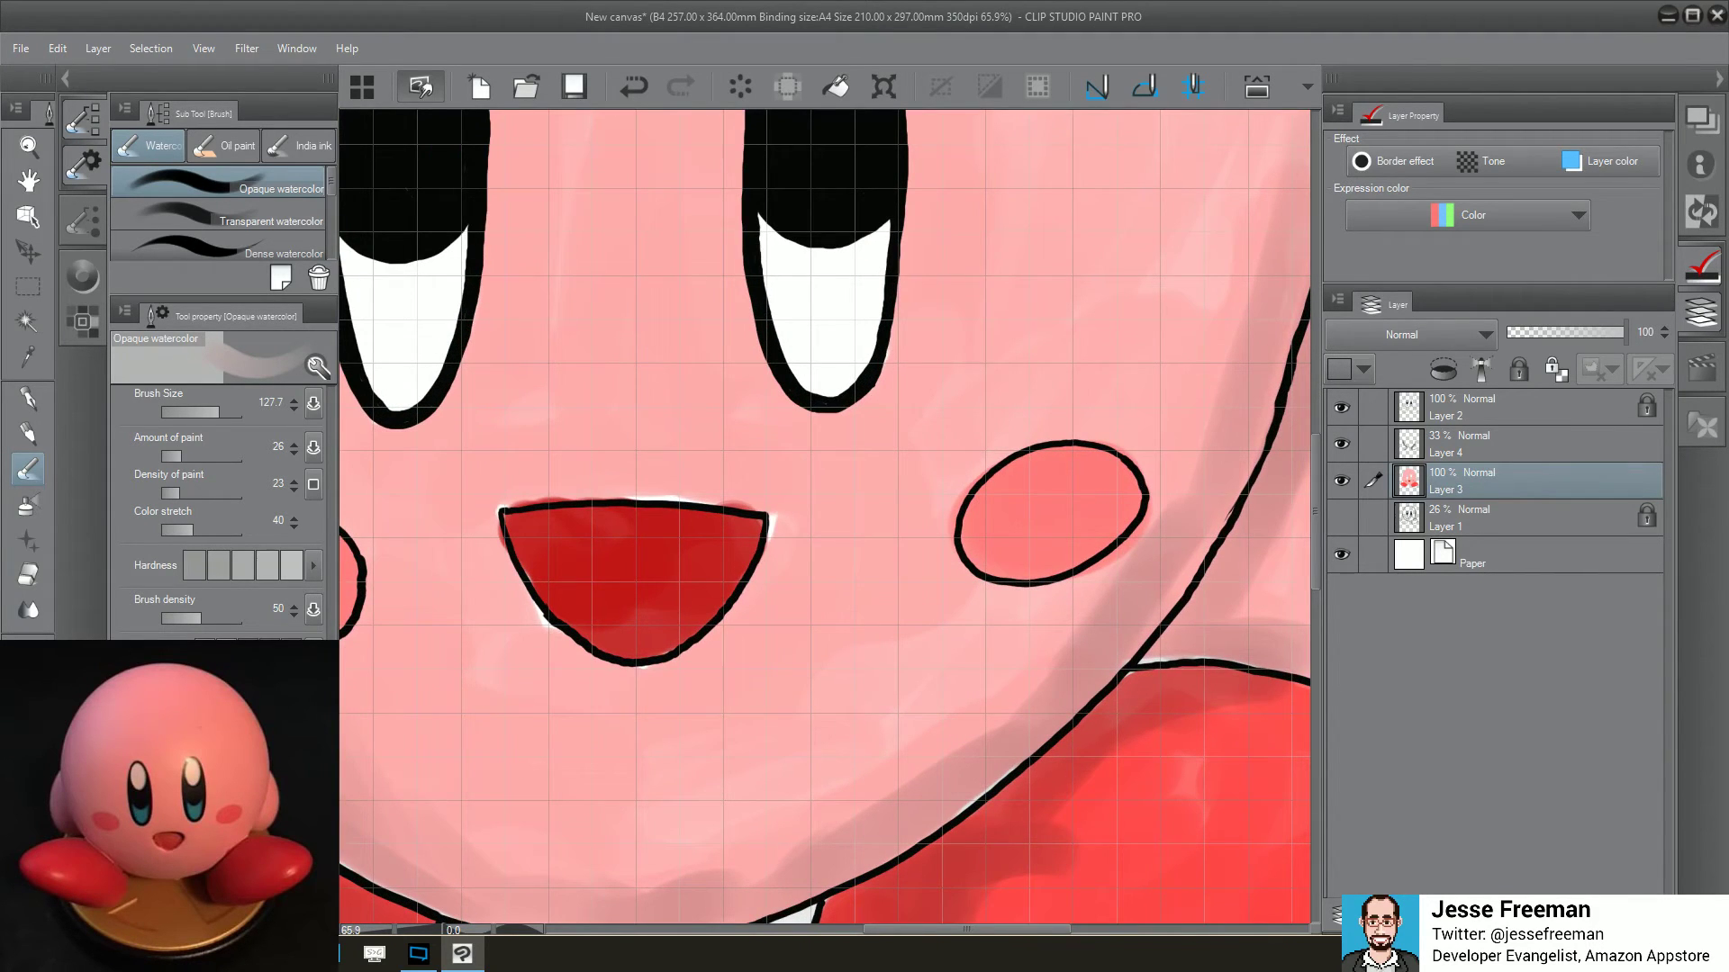
pyautogui.moveTo(675, 455)
pyautogui.mouseDown()
pyautogui.moveTo(658, 472)
pyautogui.moveTo(744, 471)
pyautogui.moveTo(780, 496)
pyautogui.moveTo(714, 455)
pyautogui.moveTo(591, 447)
pyautogui.moveTo(462, 489)
pyautogui.moveTo(451, 521)
pyautogui.moveTo(617, 725)
pyautogui.moveTo(753, 601)
pyautogui.moveTo(682, 688)
pyautogui.moveTo(612, 695)
pyautogui.moveTo(630, 695)
pyautogui.mouseUp()
pyautogui.scroll(-6, 629, 696)
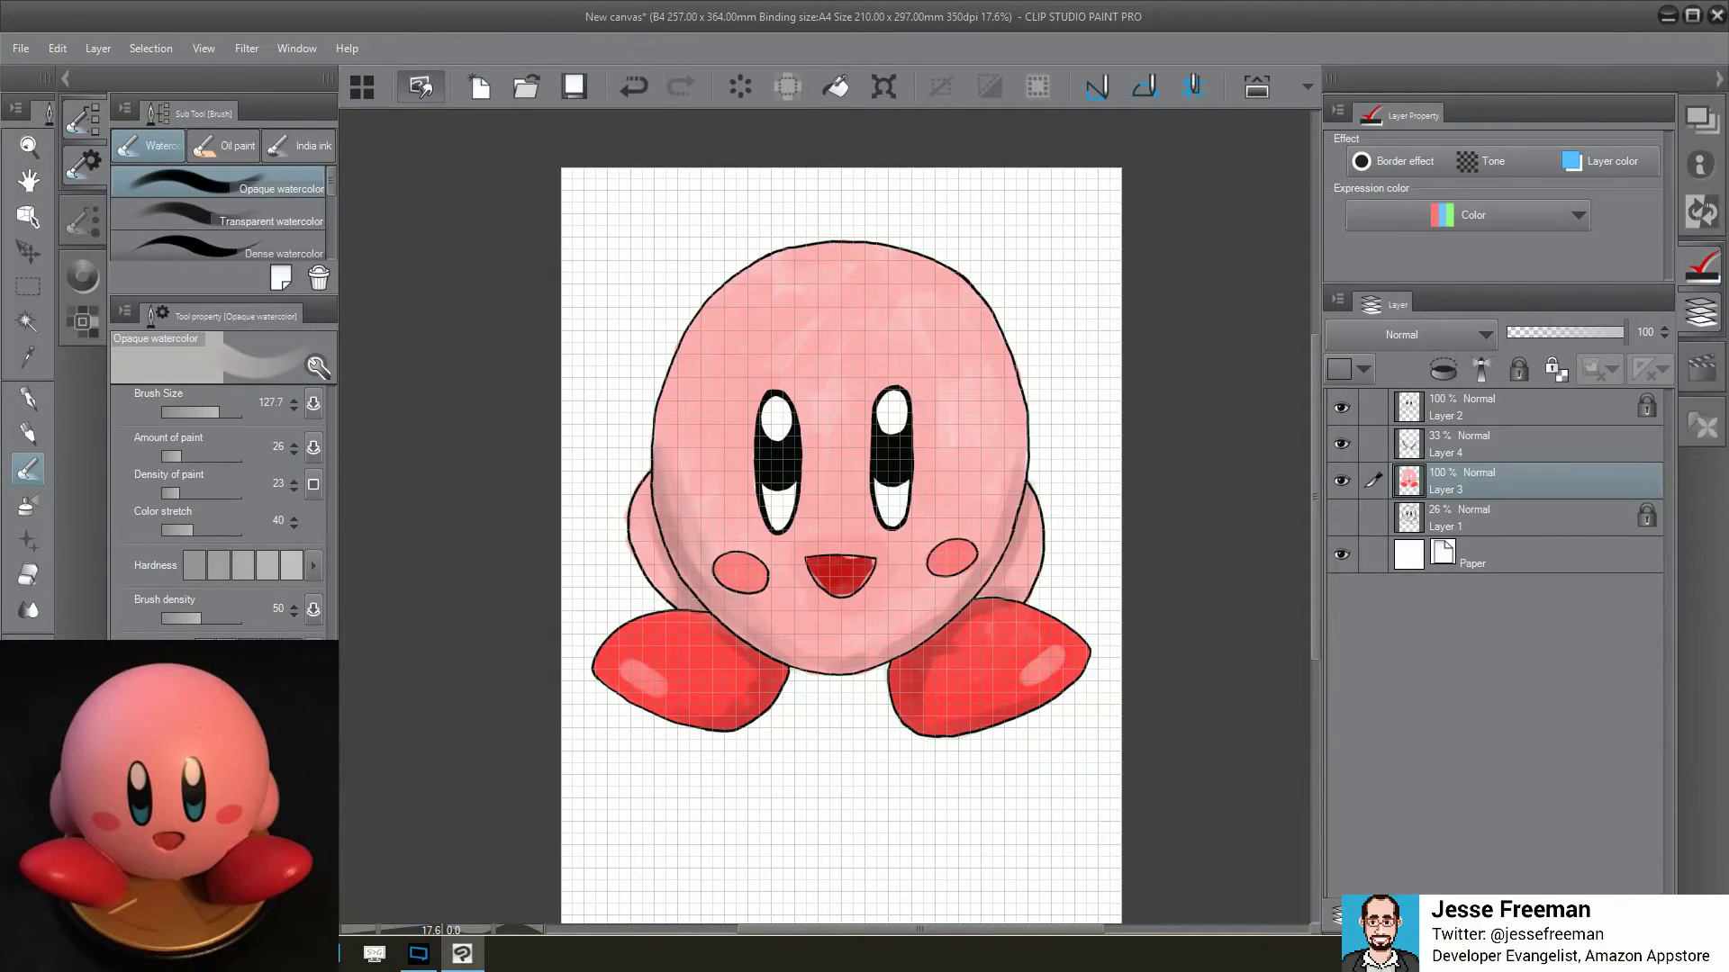
pyautogui.hotkey('ctrl', 'z')
pyautogui.hotkey('ctrl', 'z')
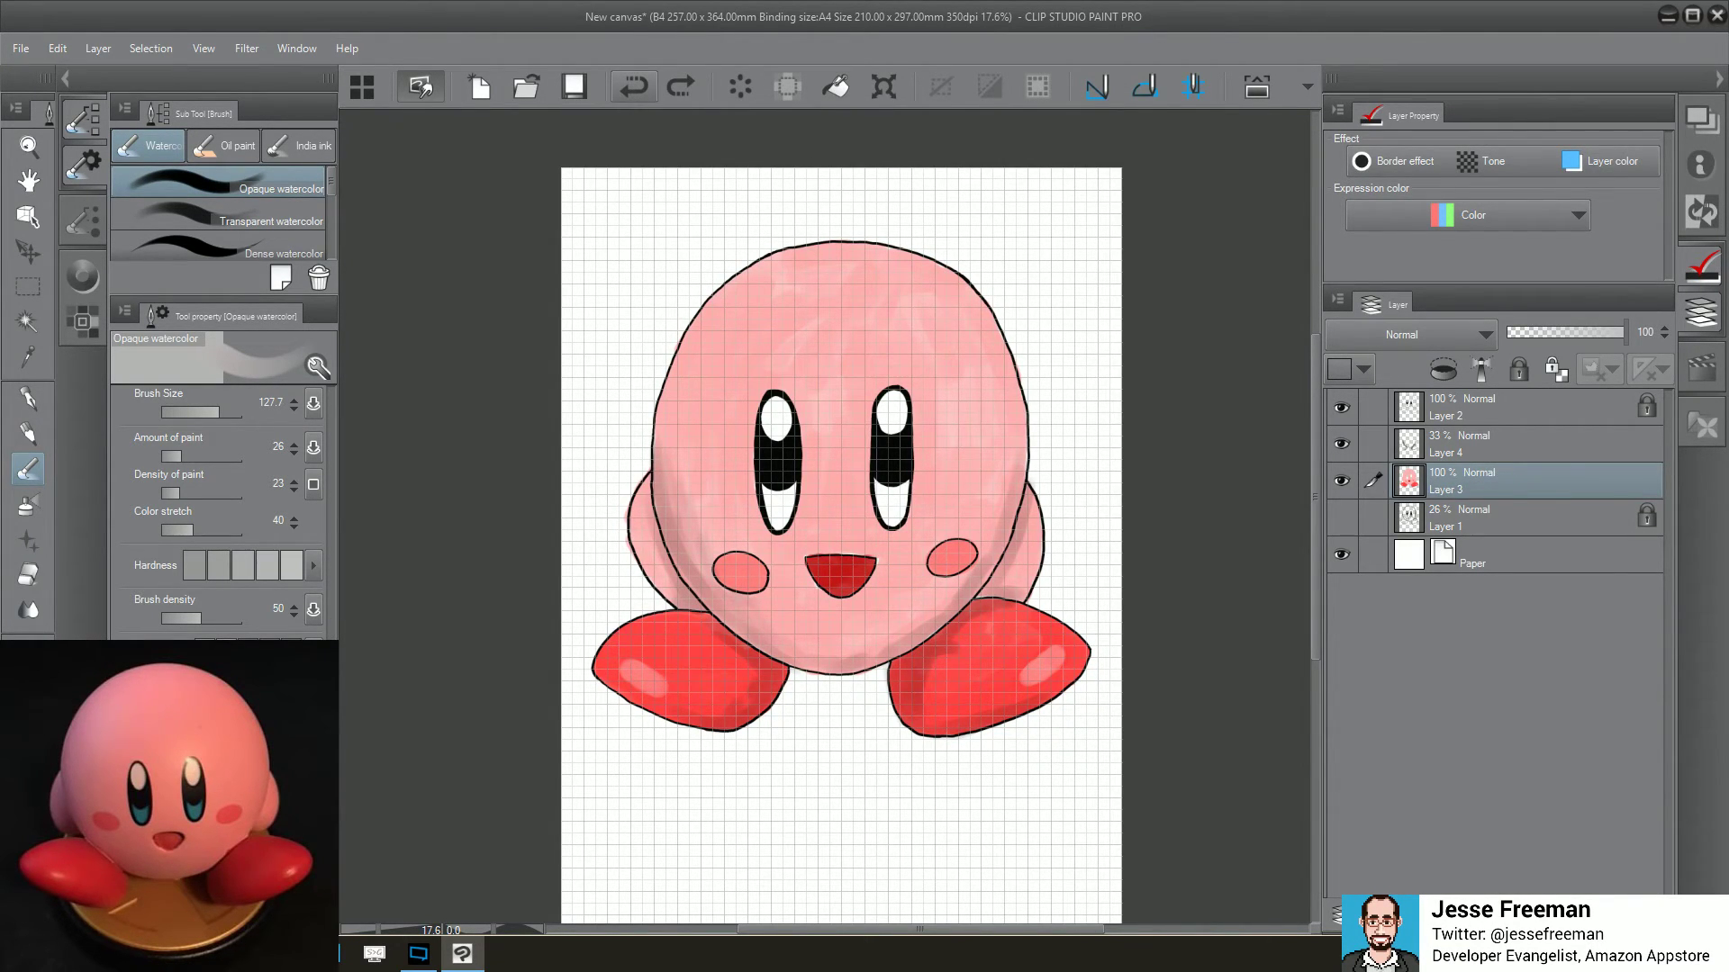
pyautogui.scroll(4, 961, 518)
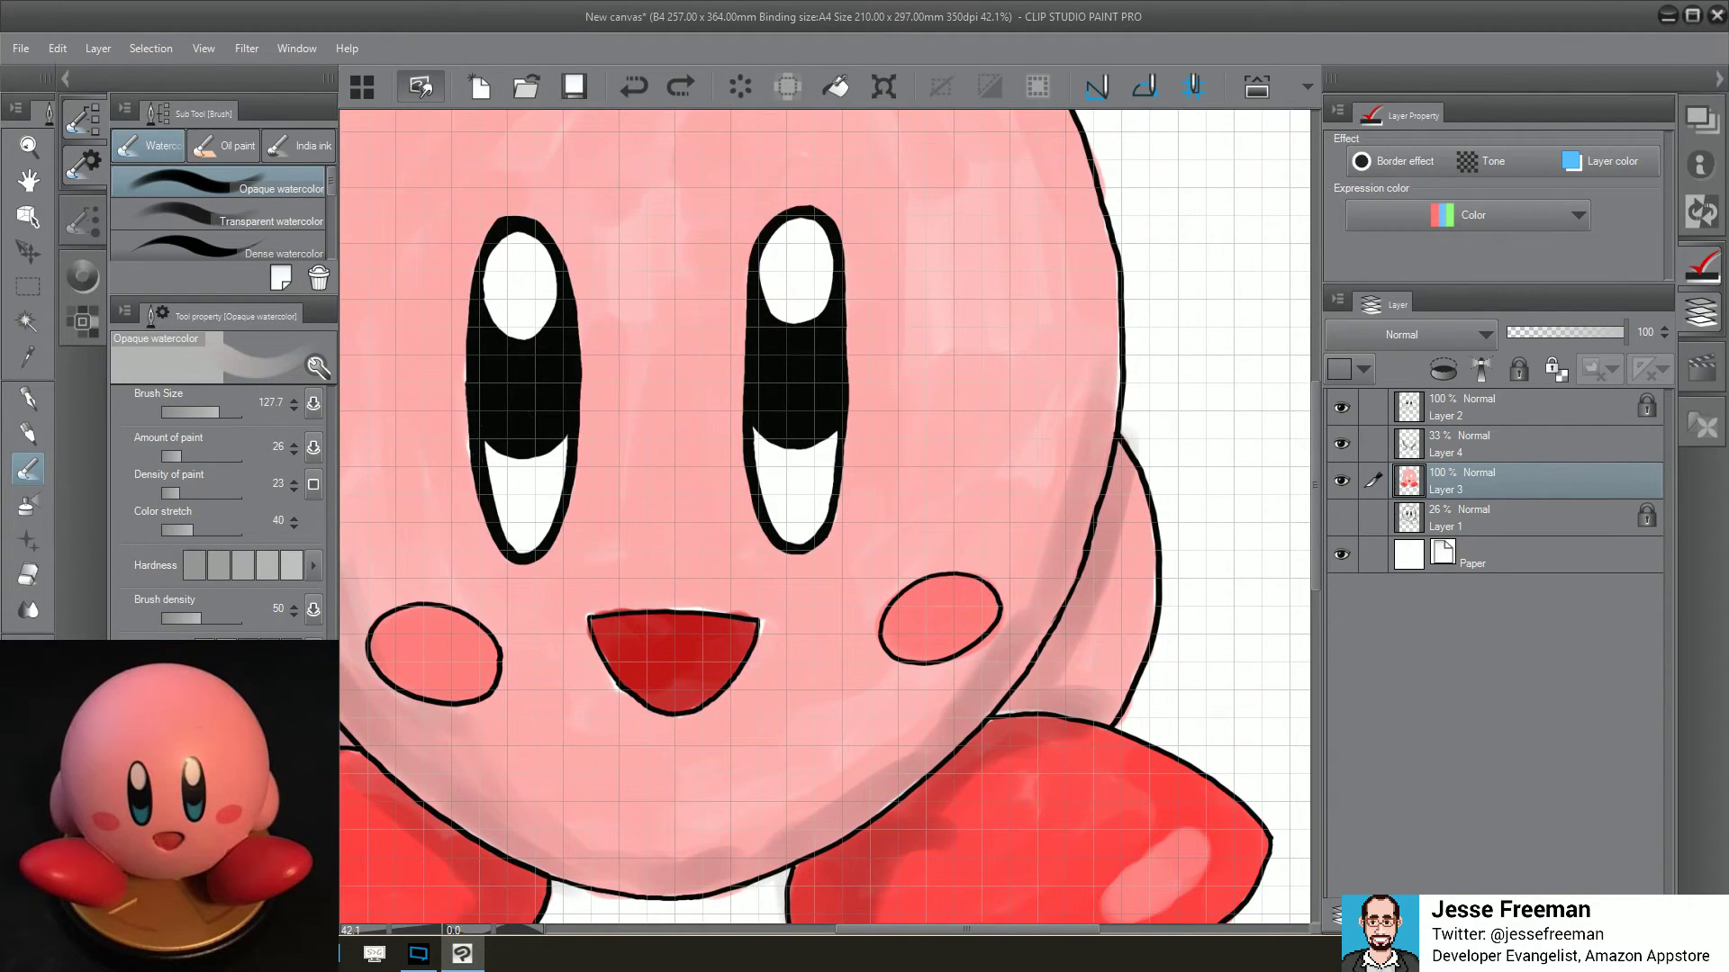
pyautogui.scroll(2, 828, 627)
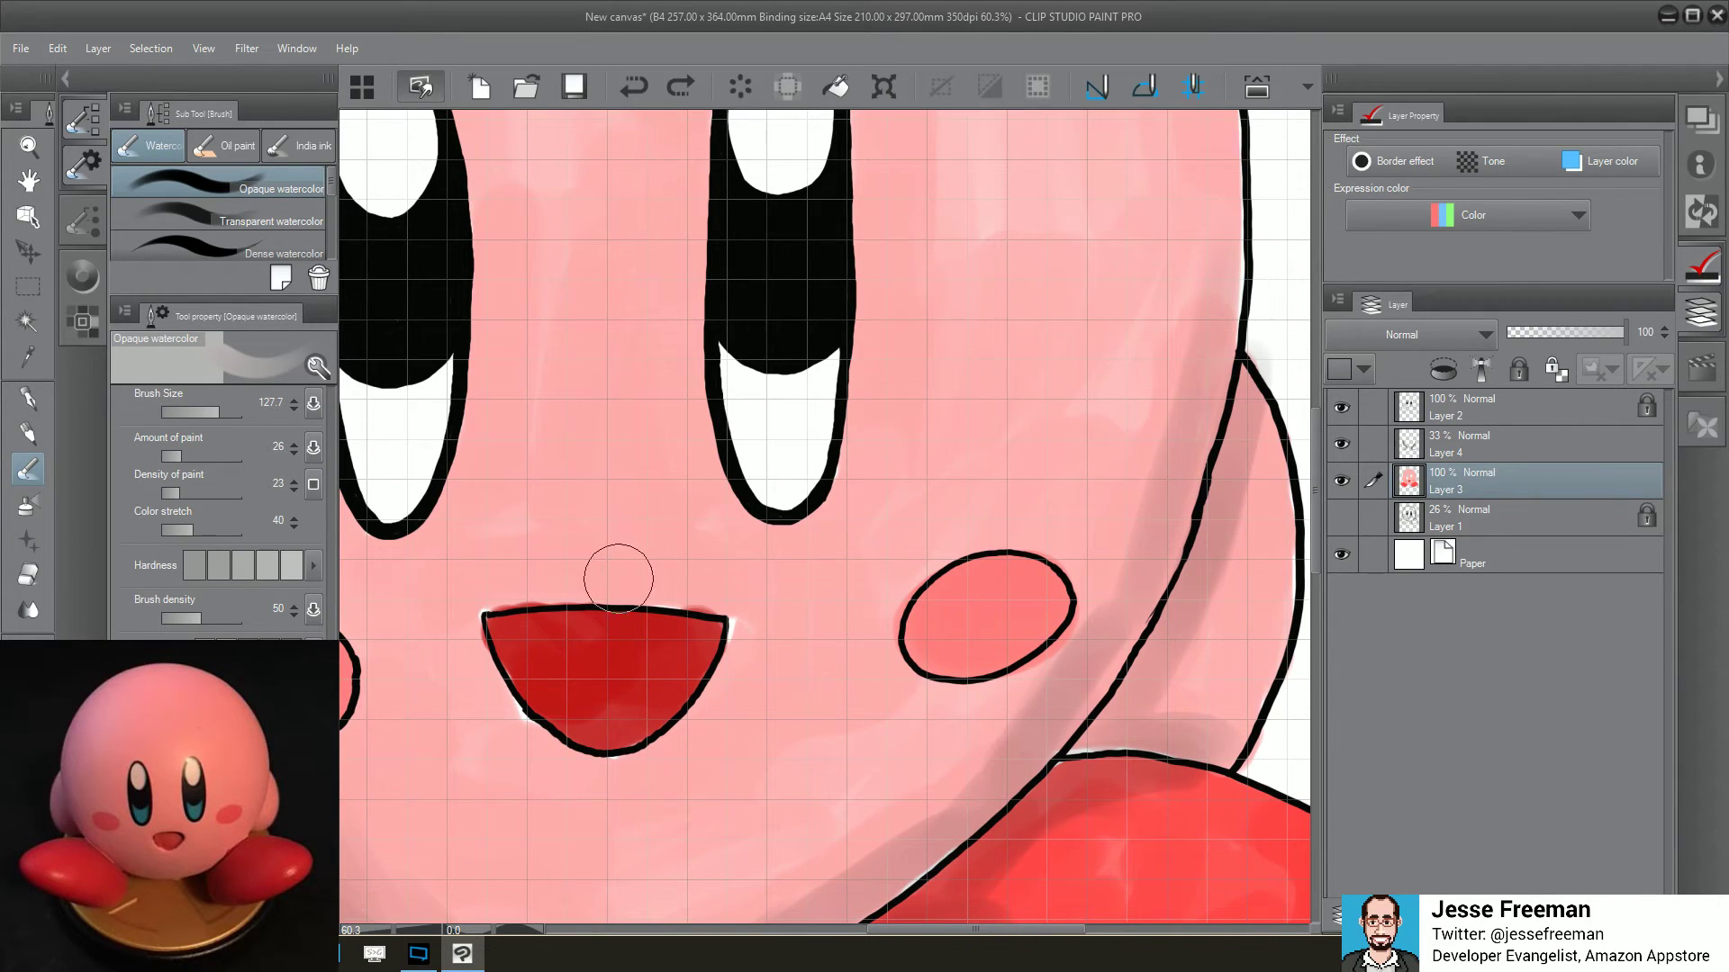
pyautogui.click(690, 579)
# Cover the white fringe beside the eye with pink
pyautogui.moveTo(482, 743); pyautogui.dragTo(1030, 412)
pyautogui.moveTo(639, 554)
pyautogui.mouseDown()
pyautogui.moveTo(636, 598)
pyautogui.moveTo(676, 618)
pyautogui.mouseUp()
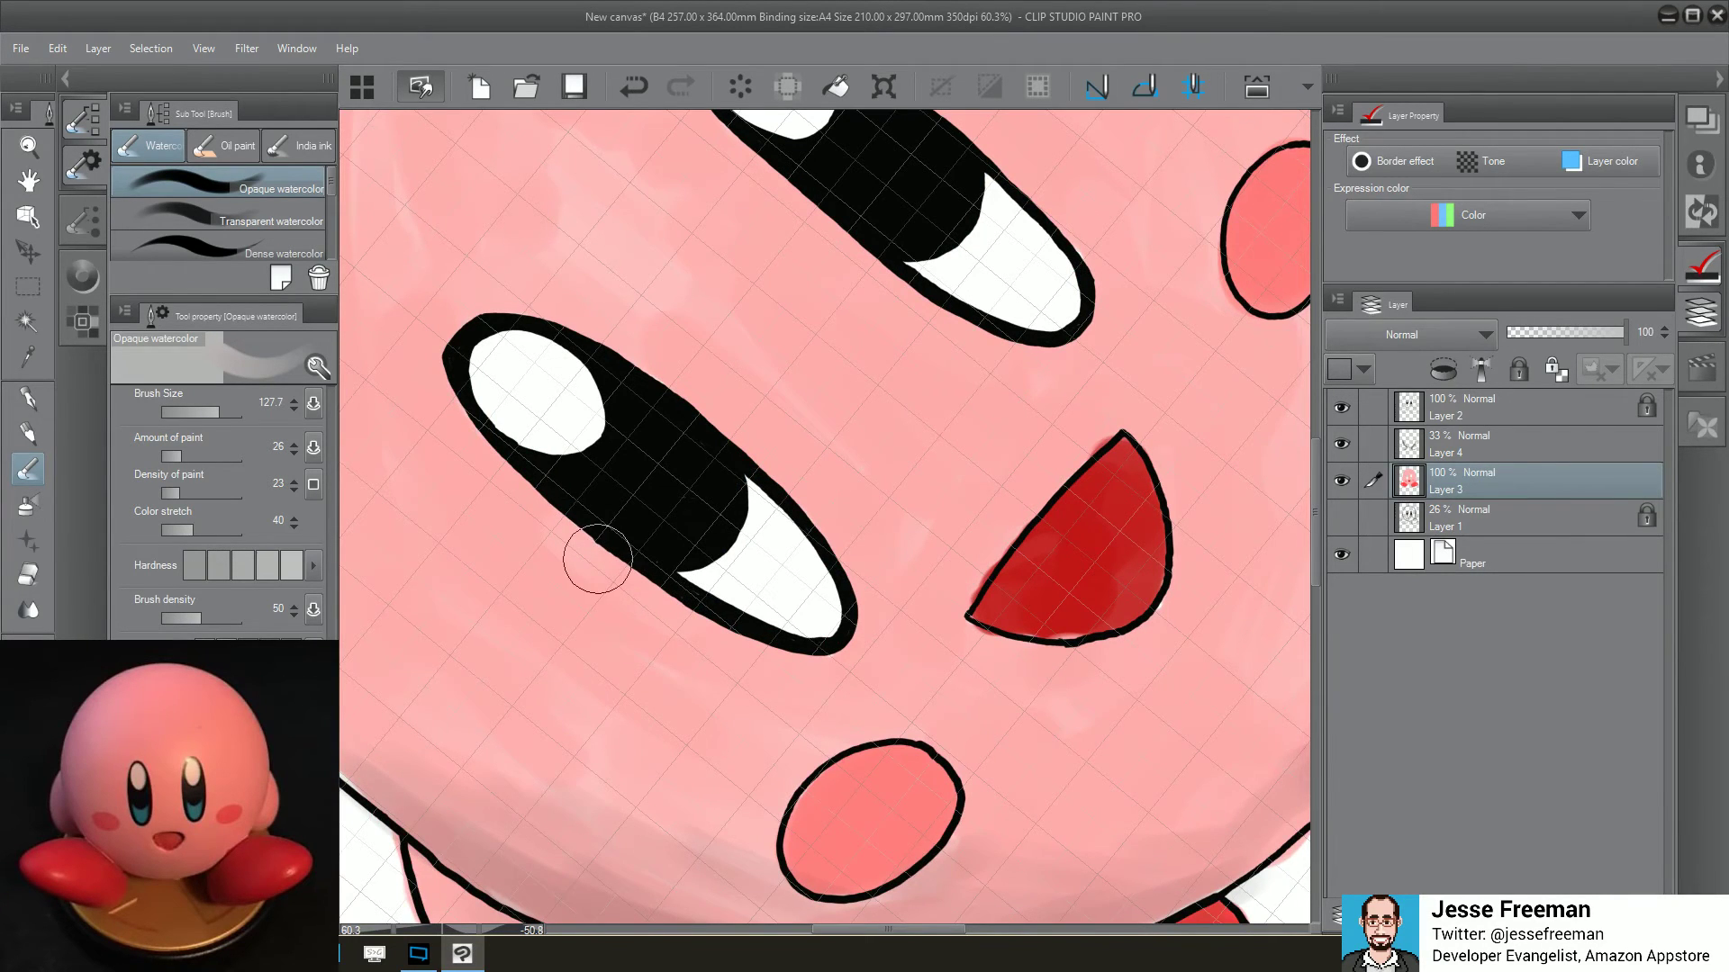
pyautogui.moveTo(597, 559); pyautogui.dragTo(242, 685)
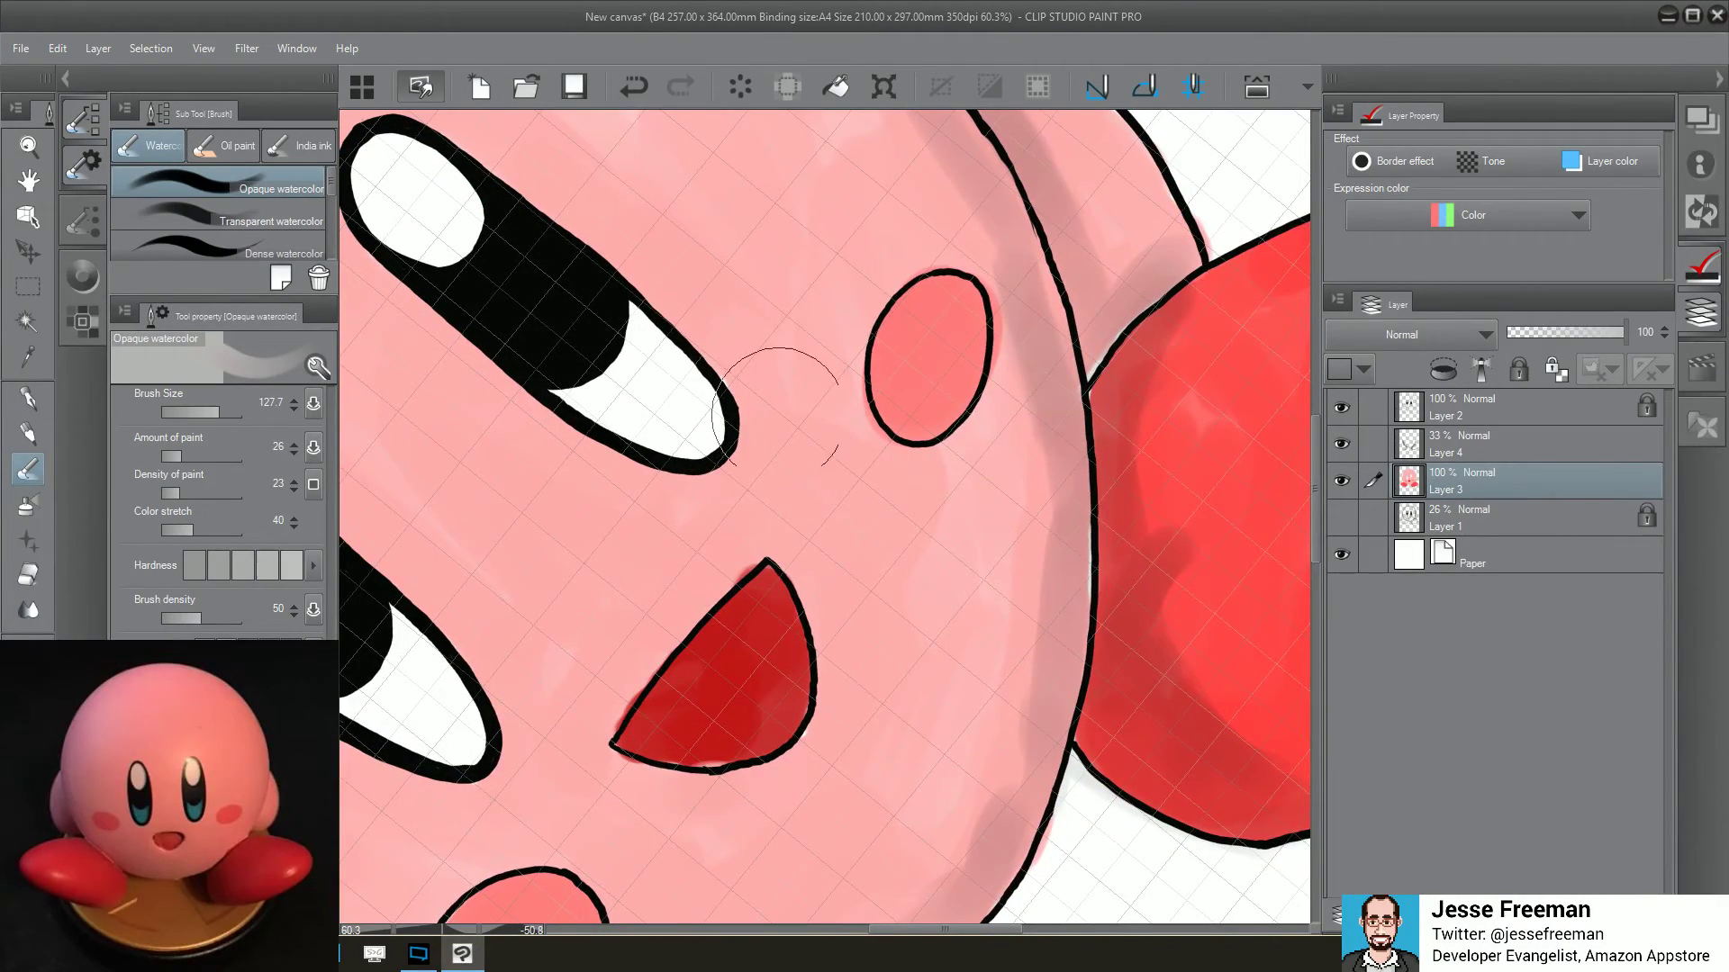
# Add white highlights on the mouth, then paint pink over the upper and left-tip dabs
pyautogui.click(740, 567)
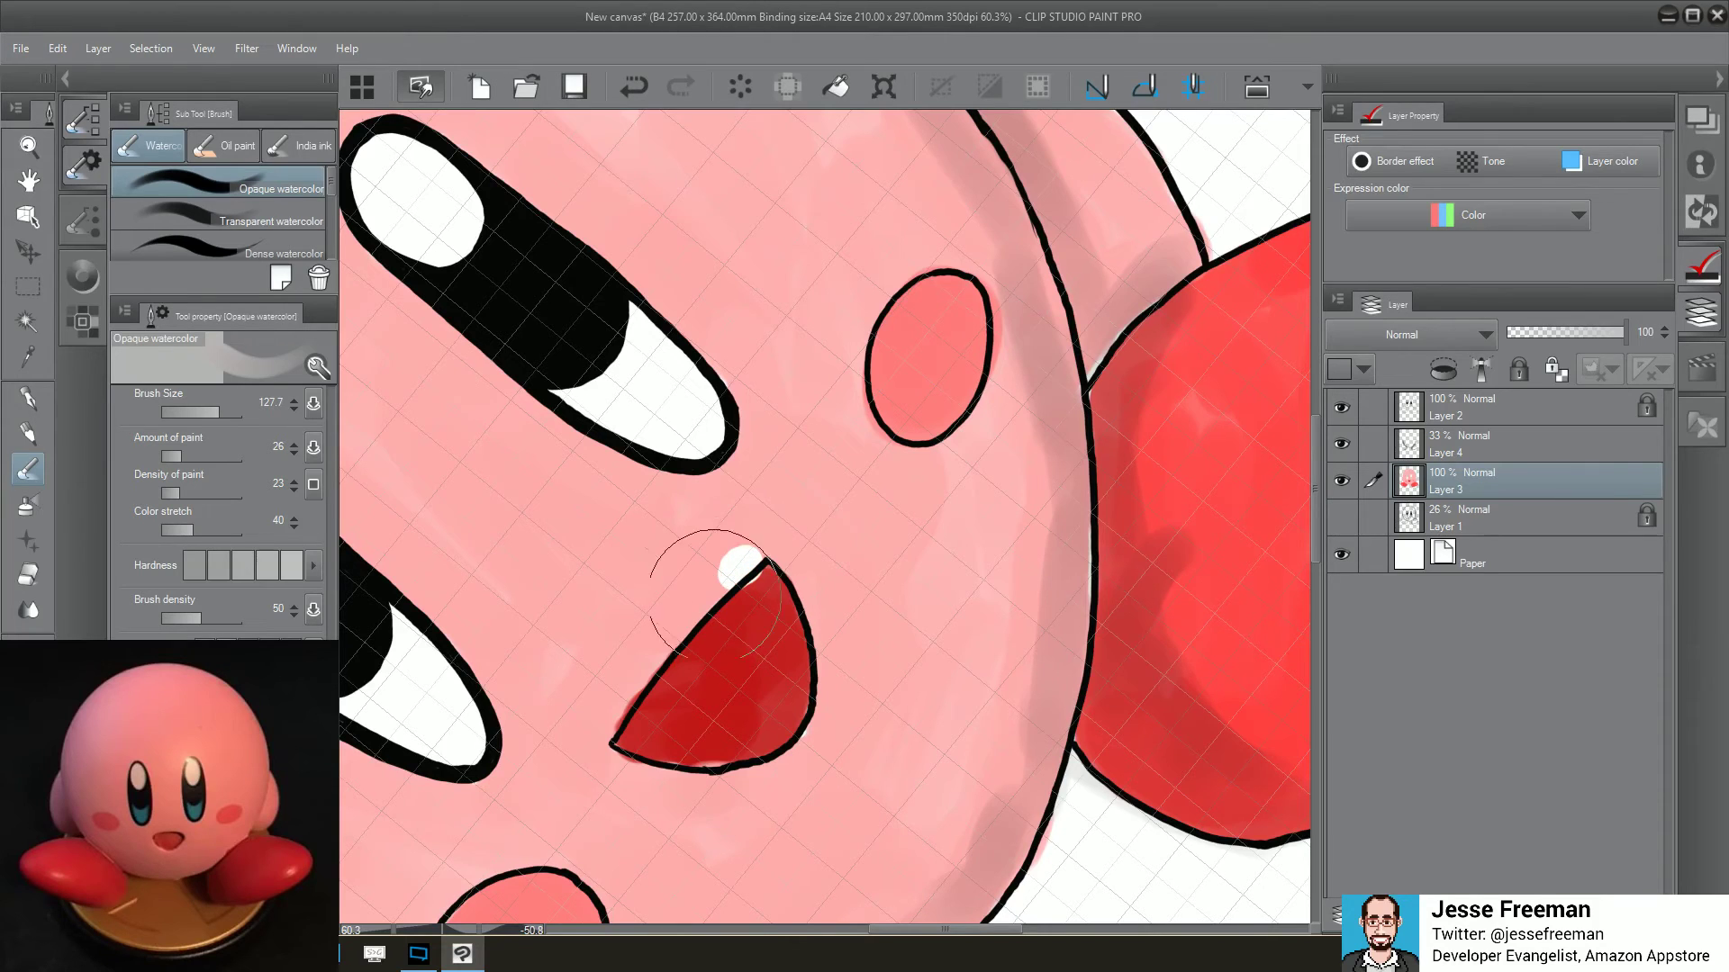
pyautogui.click(626, 697)
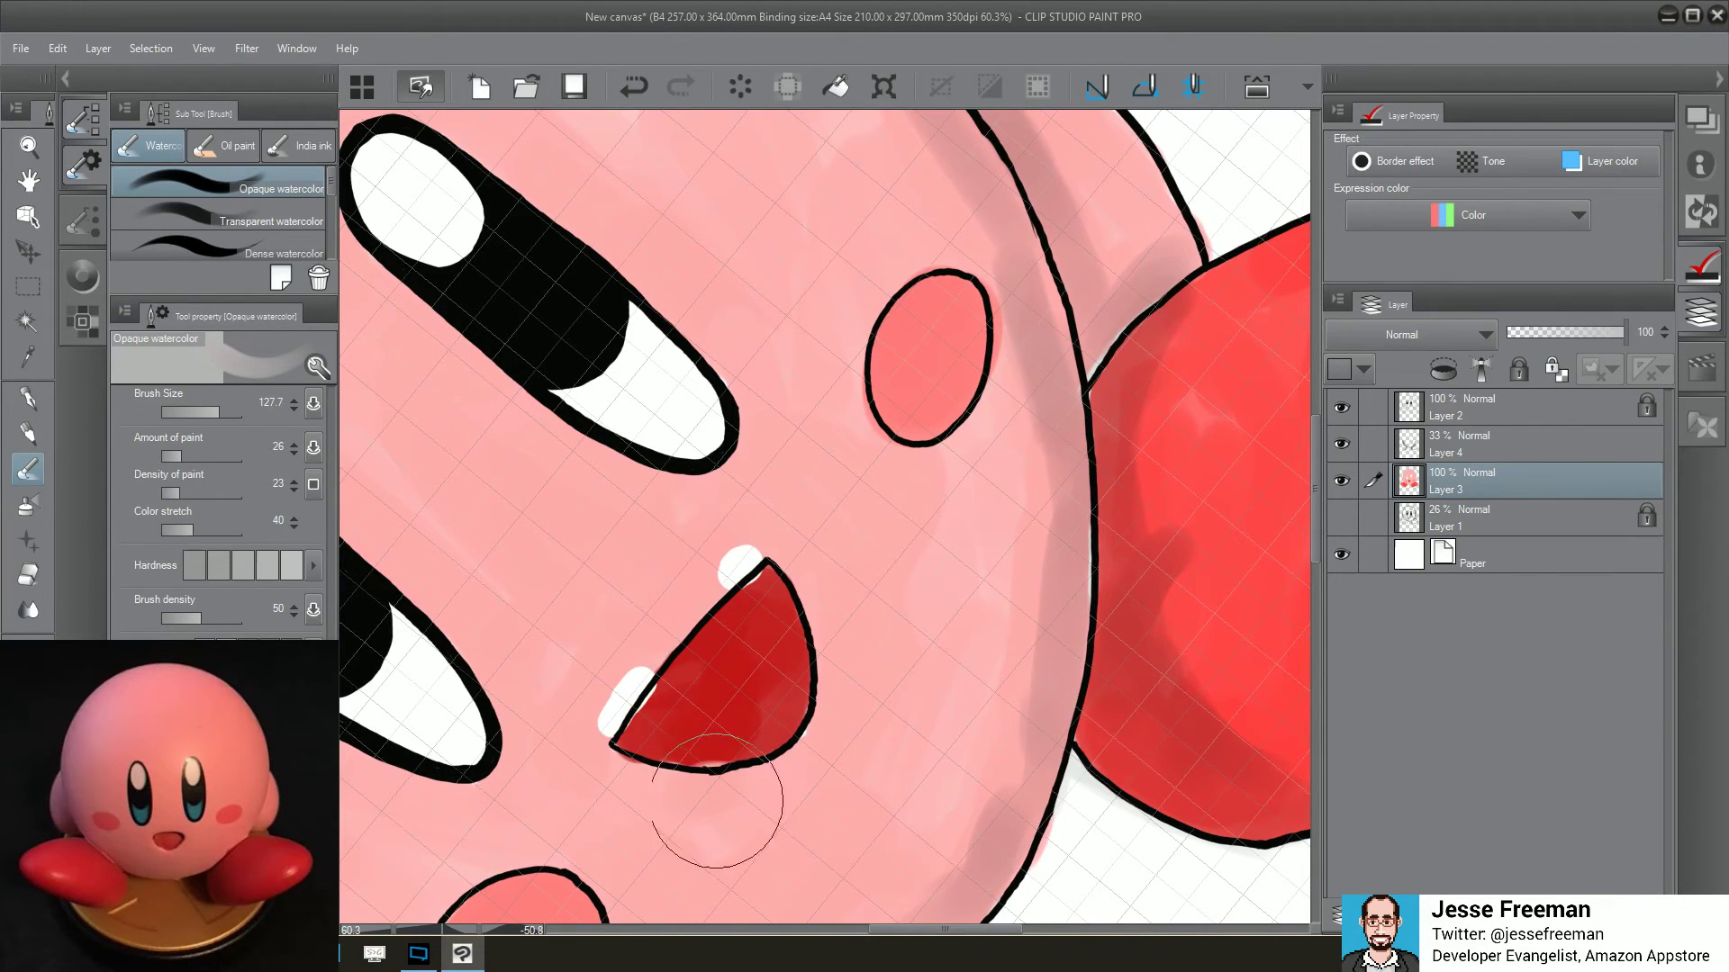
pyautogui.click(632, 763)
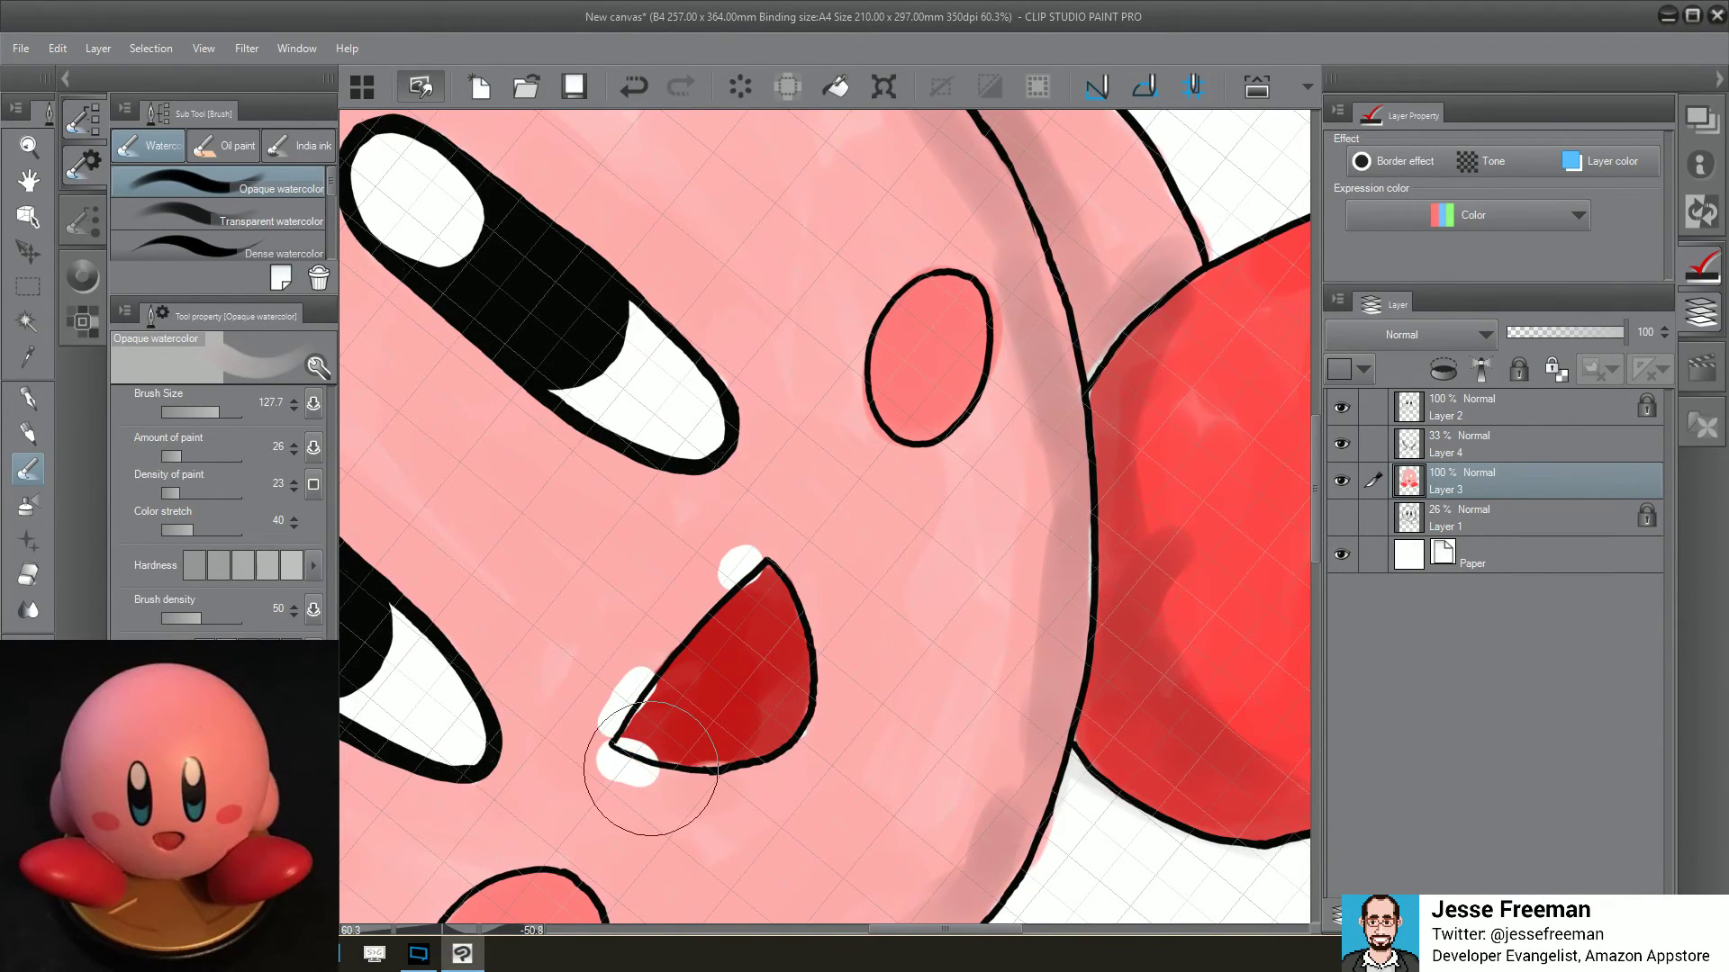
pyautogui.moveTo(726, 522); pyautogui.dragTo(732, 554)
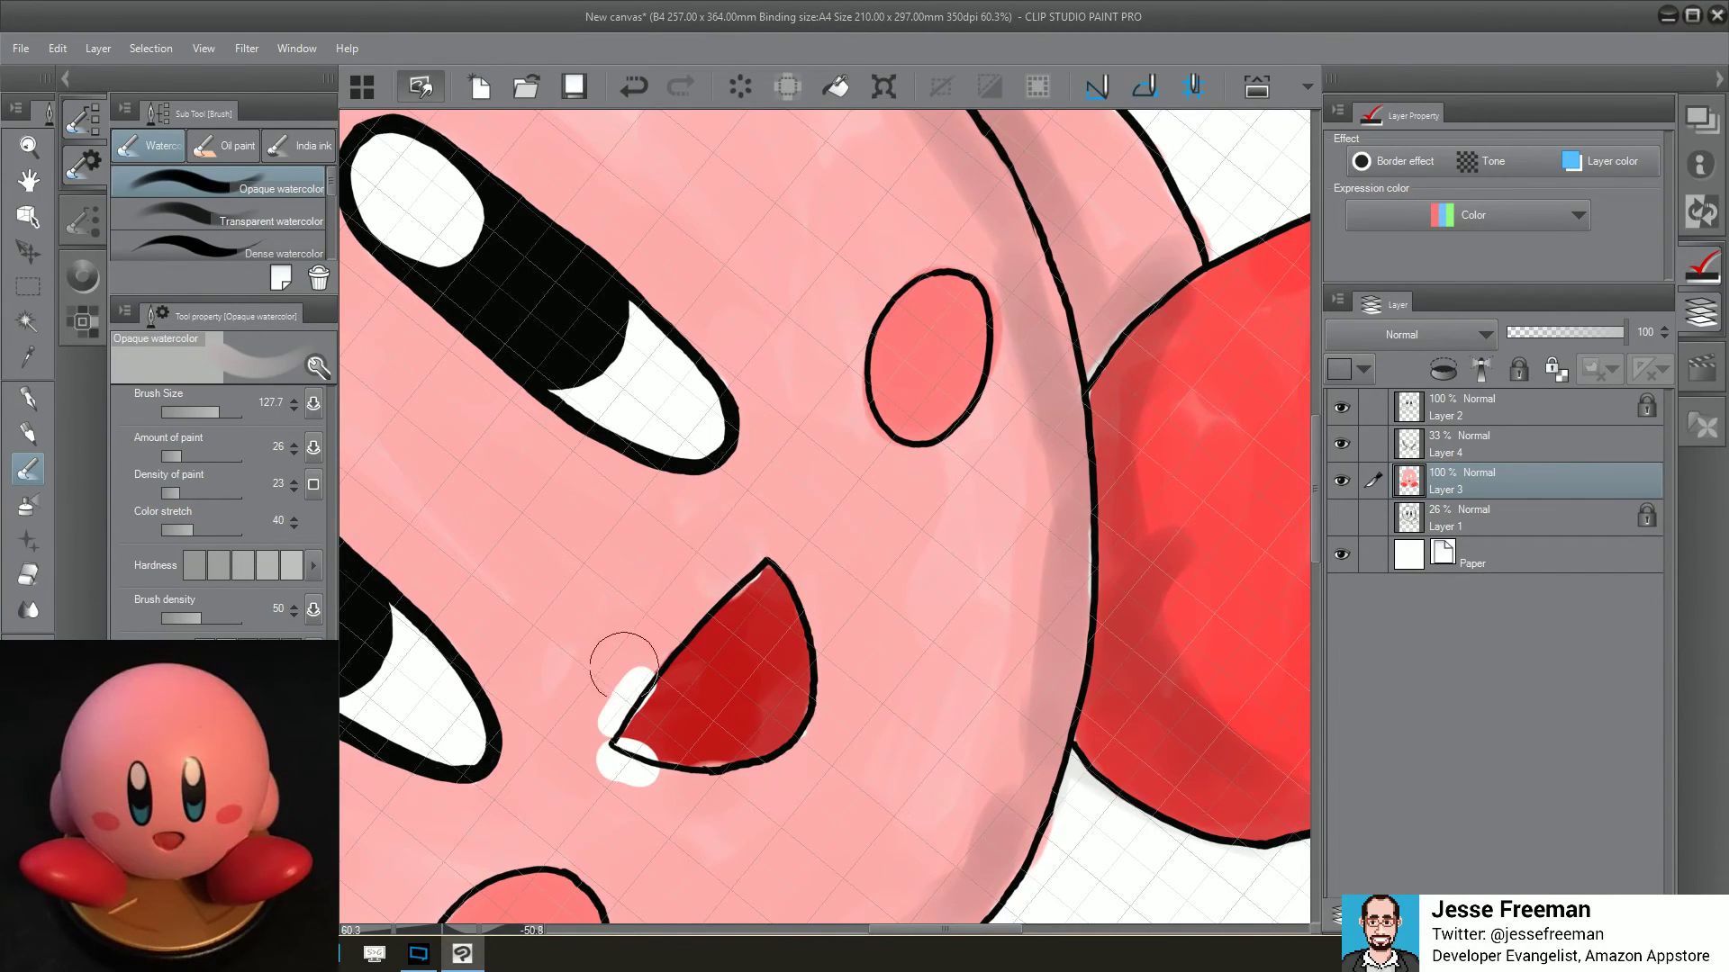
pyautogui.moveTo(617, 675)
pyautogui.mouseDown()
pyautogui.moveTo(591, 704)
pyautogui.moveTo(618, 771)
pyautogui.moveTo(656, 792)
pyautogui.moveTo(571, 773)
pyautogui.moveTo(657, 791)
pyautogui.mouseUp()
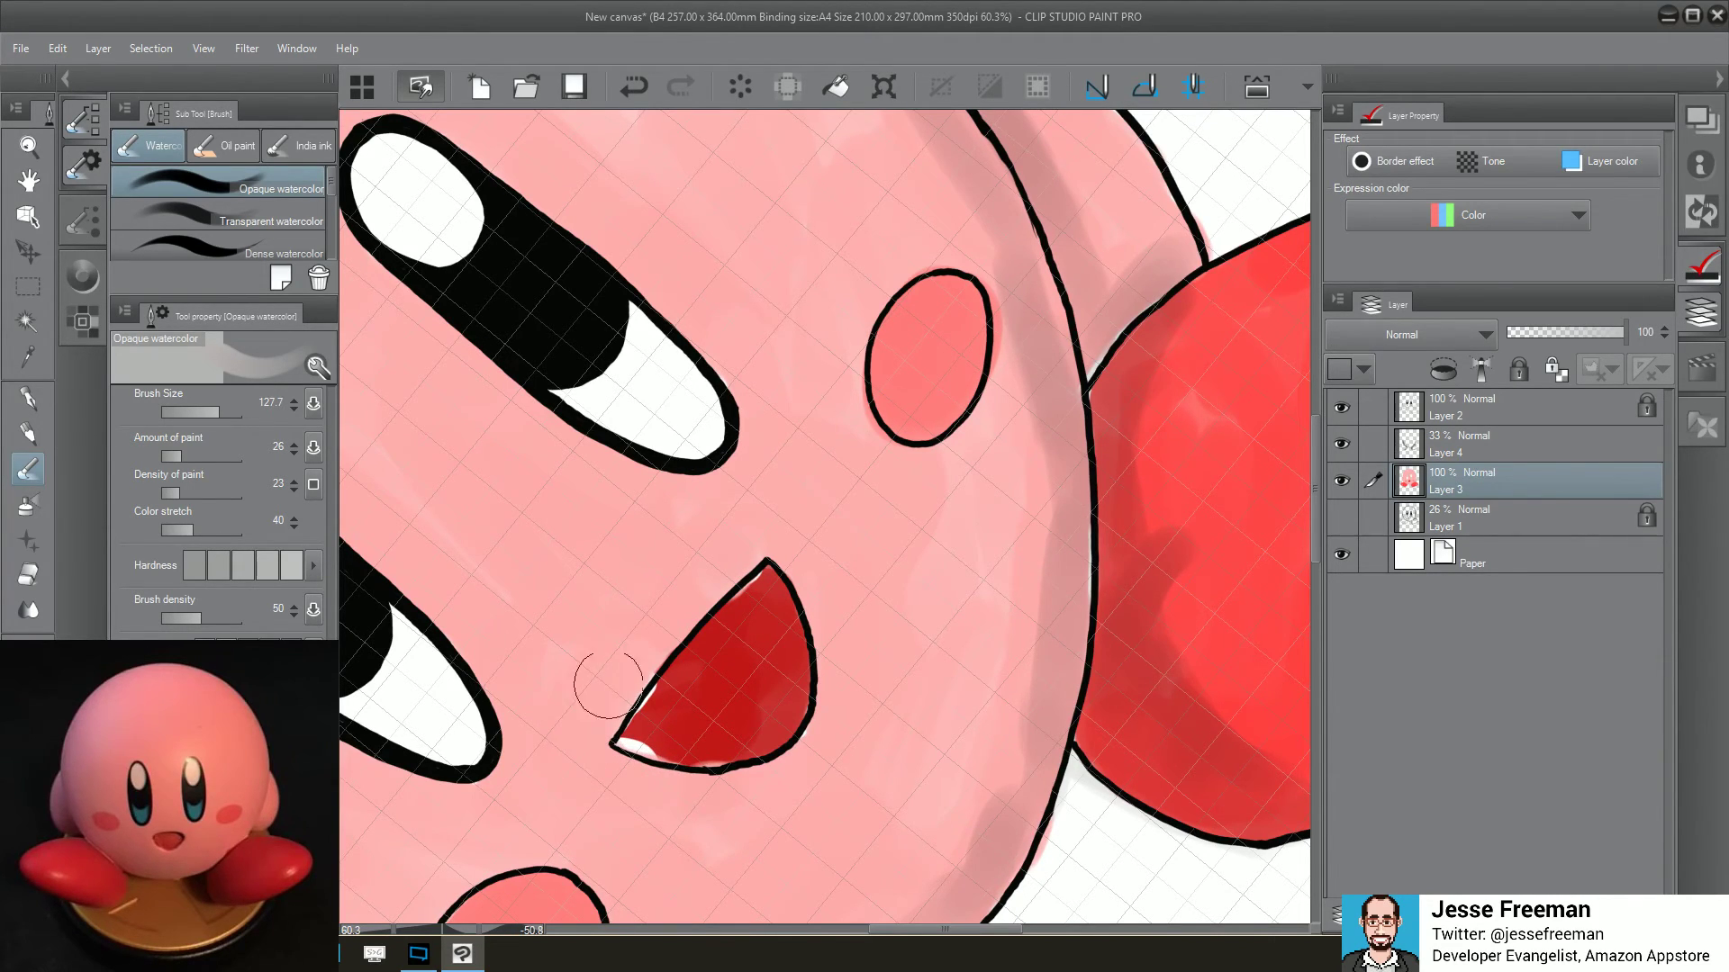
pyautogui.scroll(2, 598, 639)
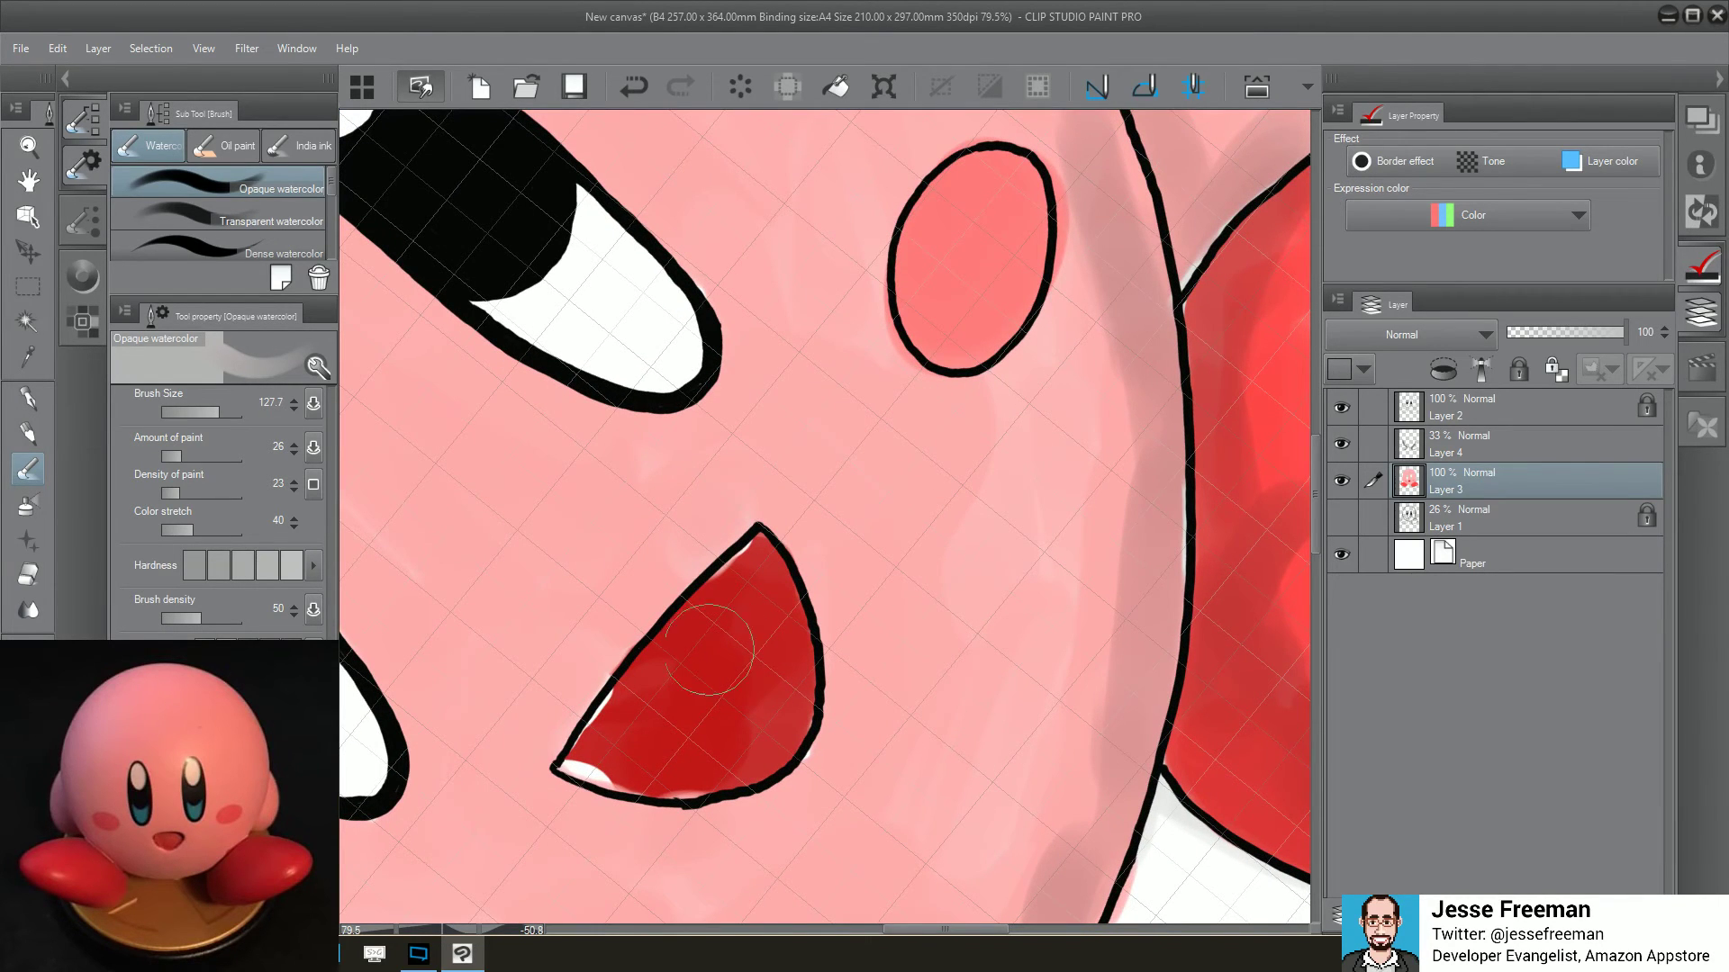
# With a smaller brush, paint the mouth's pale streak and white tip red, then darken lighter patches
pyautogui.moveTo(666, 685)
pyautogui.mouseDown()
pyautogui.moveTo(594, 711)
pyautogui.moveTo(610, 729)
pyautogui.moveTo(580, 720)
pyautogui.moveTo(621, 698)
pyautogui.moveTo(634, 723)
pyautogui.moveTo(621, 714)
pyautogui.moveTo(616, 752)
pyautogui.moveTo(686, 756)
pyautogui.moveTo(770, 716)
pyautogui.moveTo(760, 578)
pyautogui.moveTo(746, 594)
pyautogui.moveTo(754, 574)
pyautogui.moveTo(762, 630)
pyautogui.moveTo(680, 711)
pyautogui.moveTo(603, 747)
pyautogui.moveTo(641, 700)
pyautogui.mouseUp()
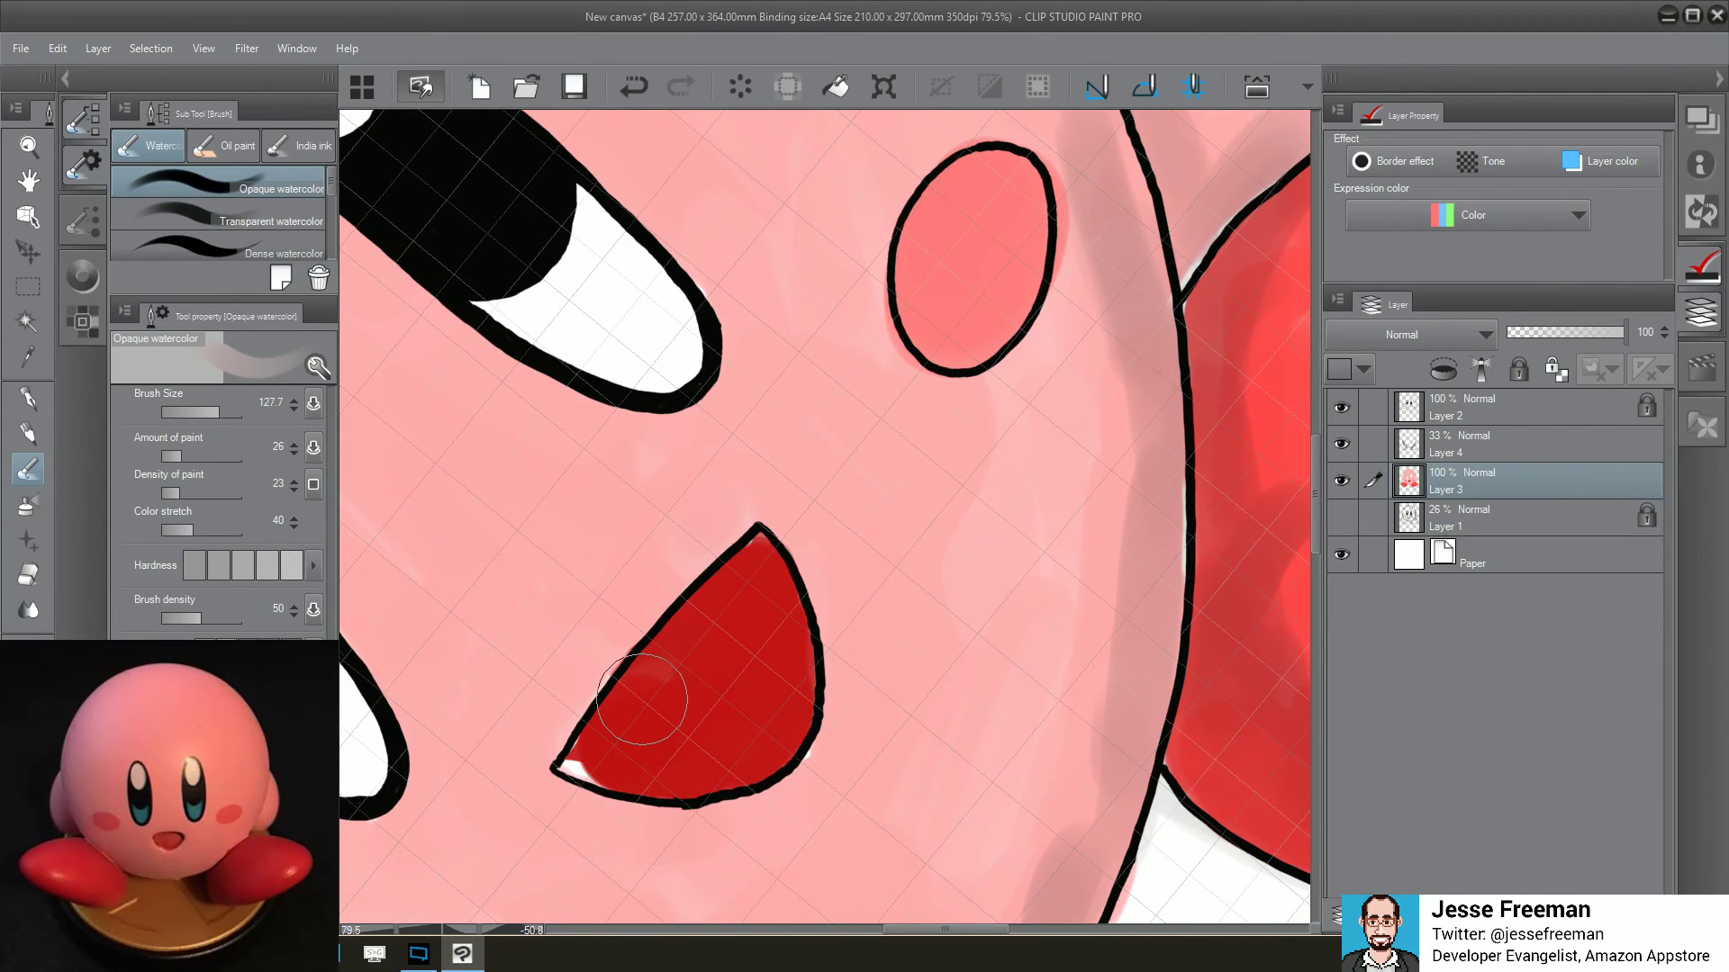
pyautogui.click(191, 413)
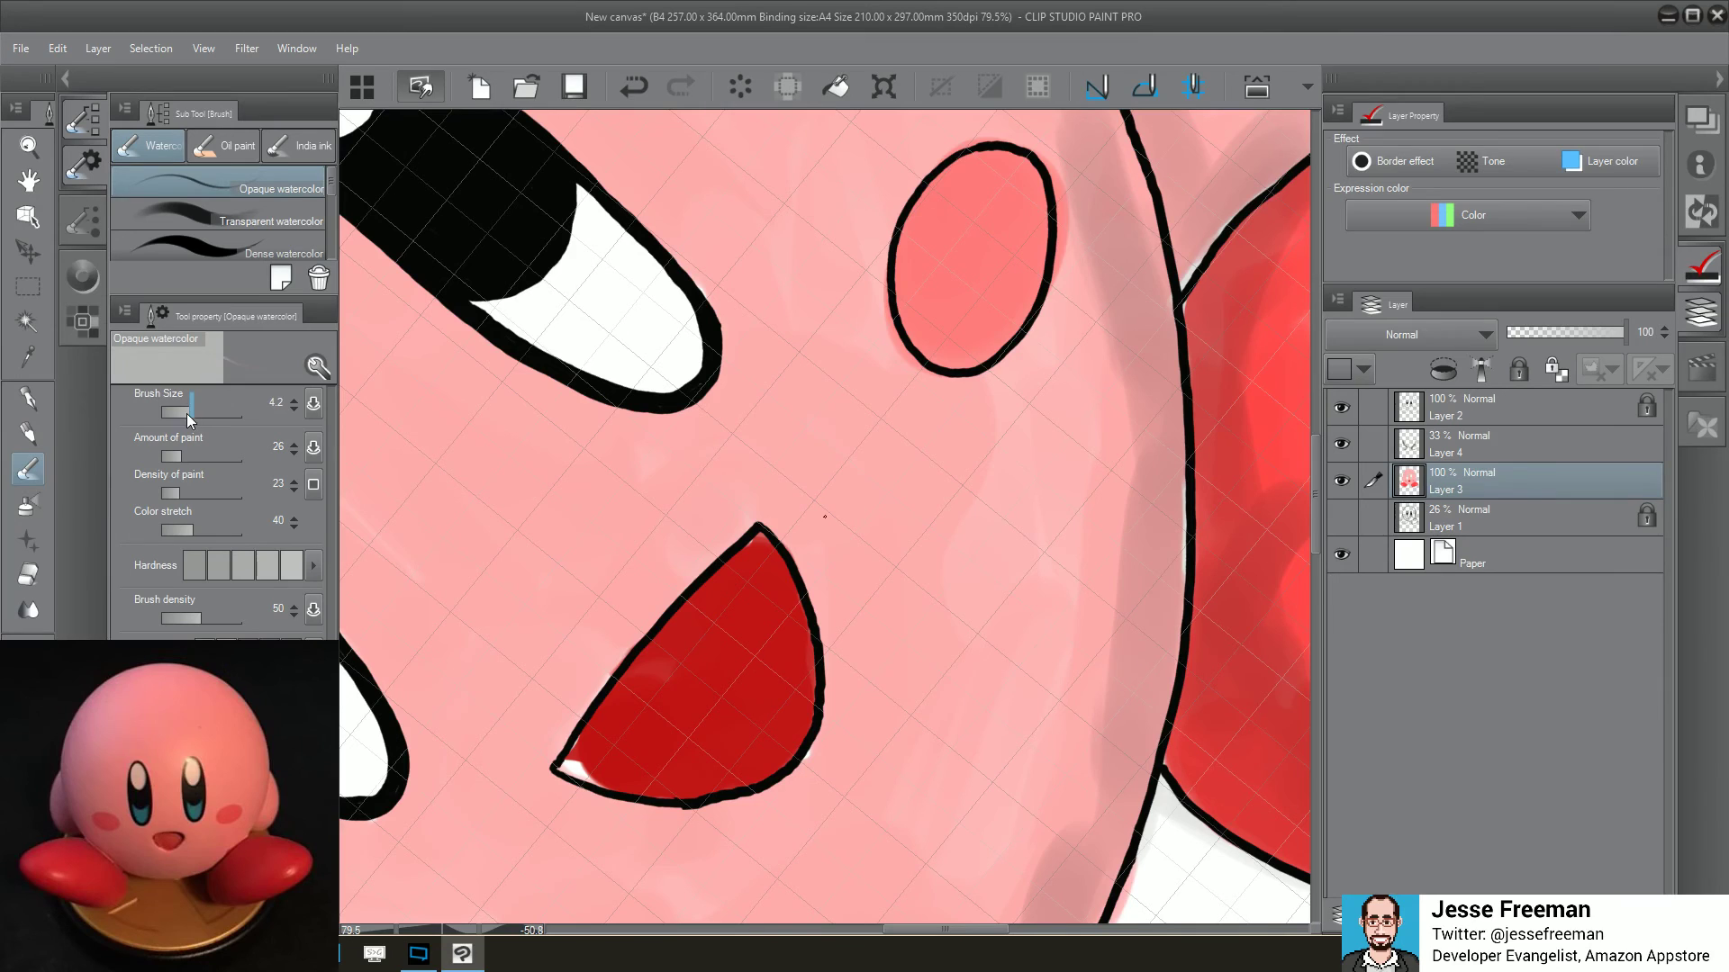
pyautogui.moveTo(580, 771); pyautogui.dragTo(577, 766)
pyautogui.click(198, 411)
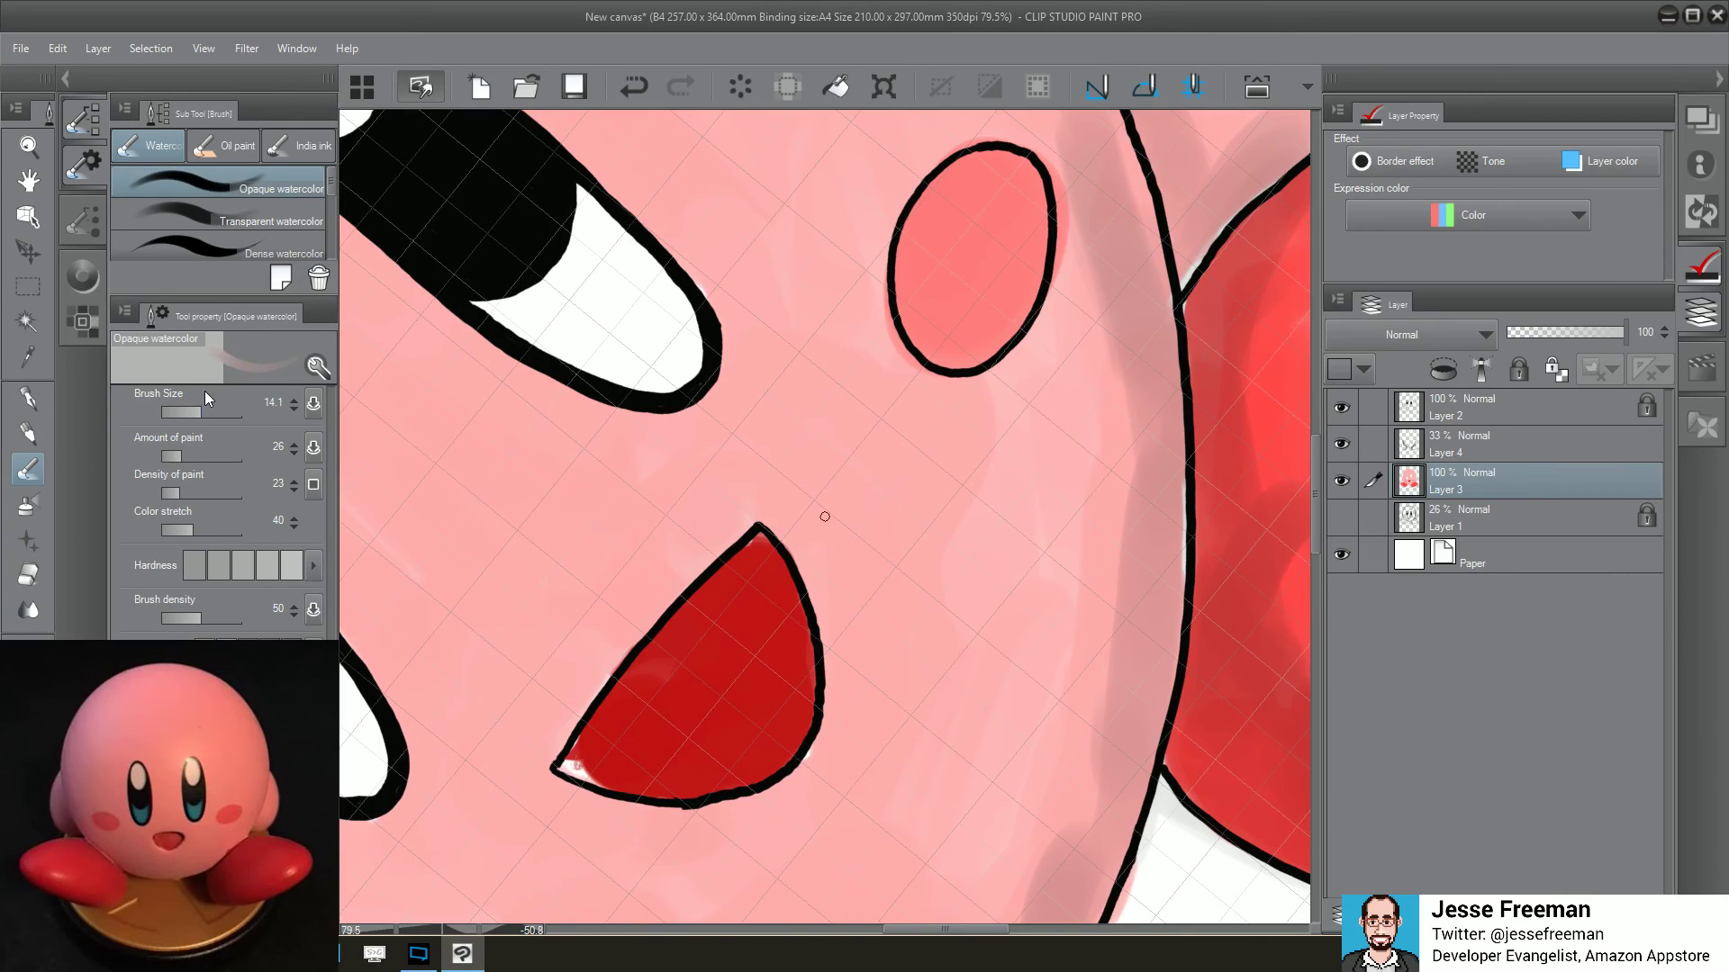
pyautogui.click(633, 85)
pyautogui.click(577, 759)
pyautogui.click(648, 667)
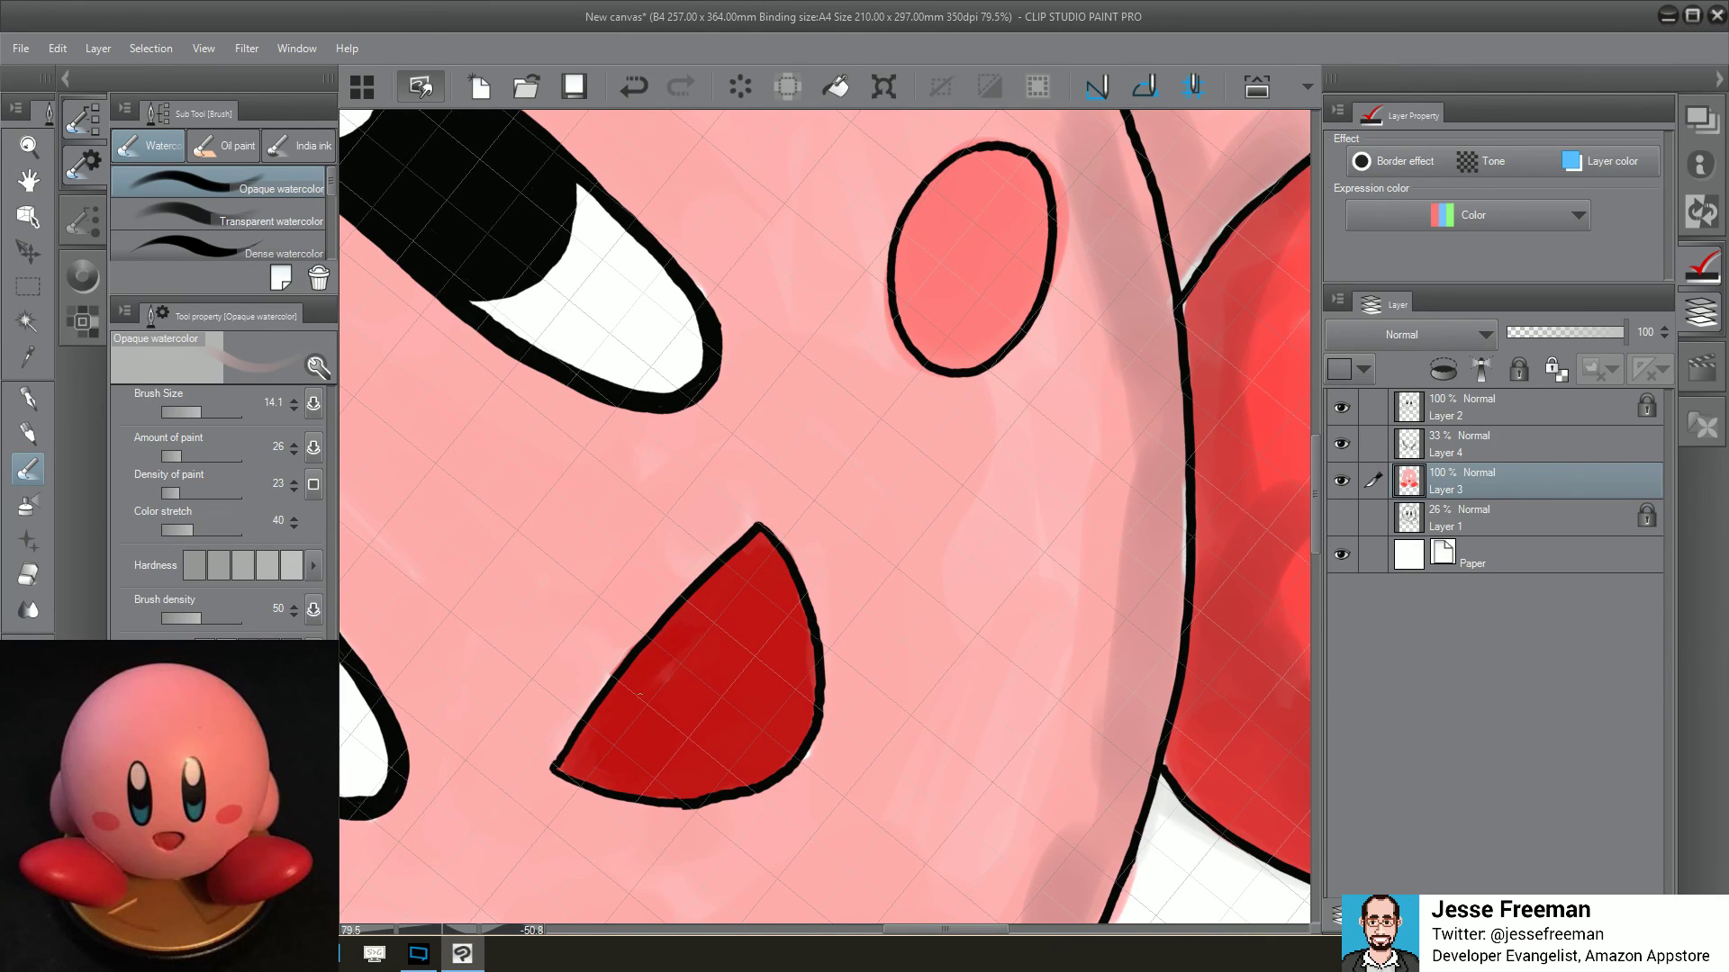
# Zoom out, rotate Kirby nearly upright, and pan to frame the whole drawing
pyautogui.scroll(-2, 929, 531)
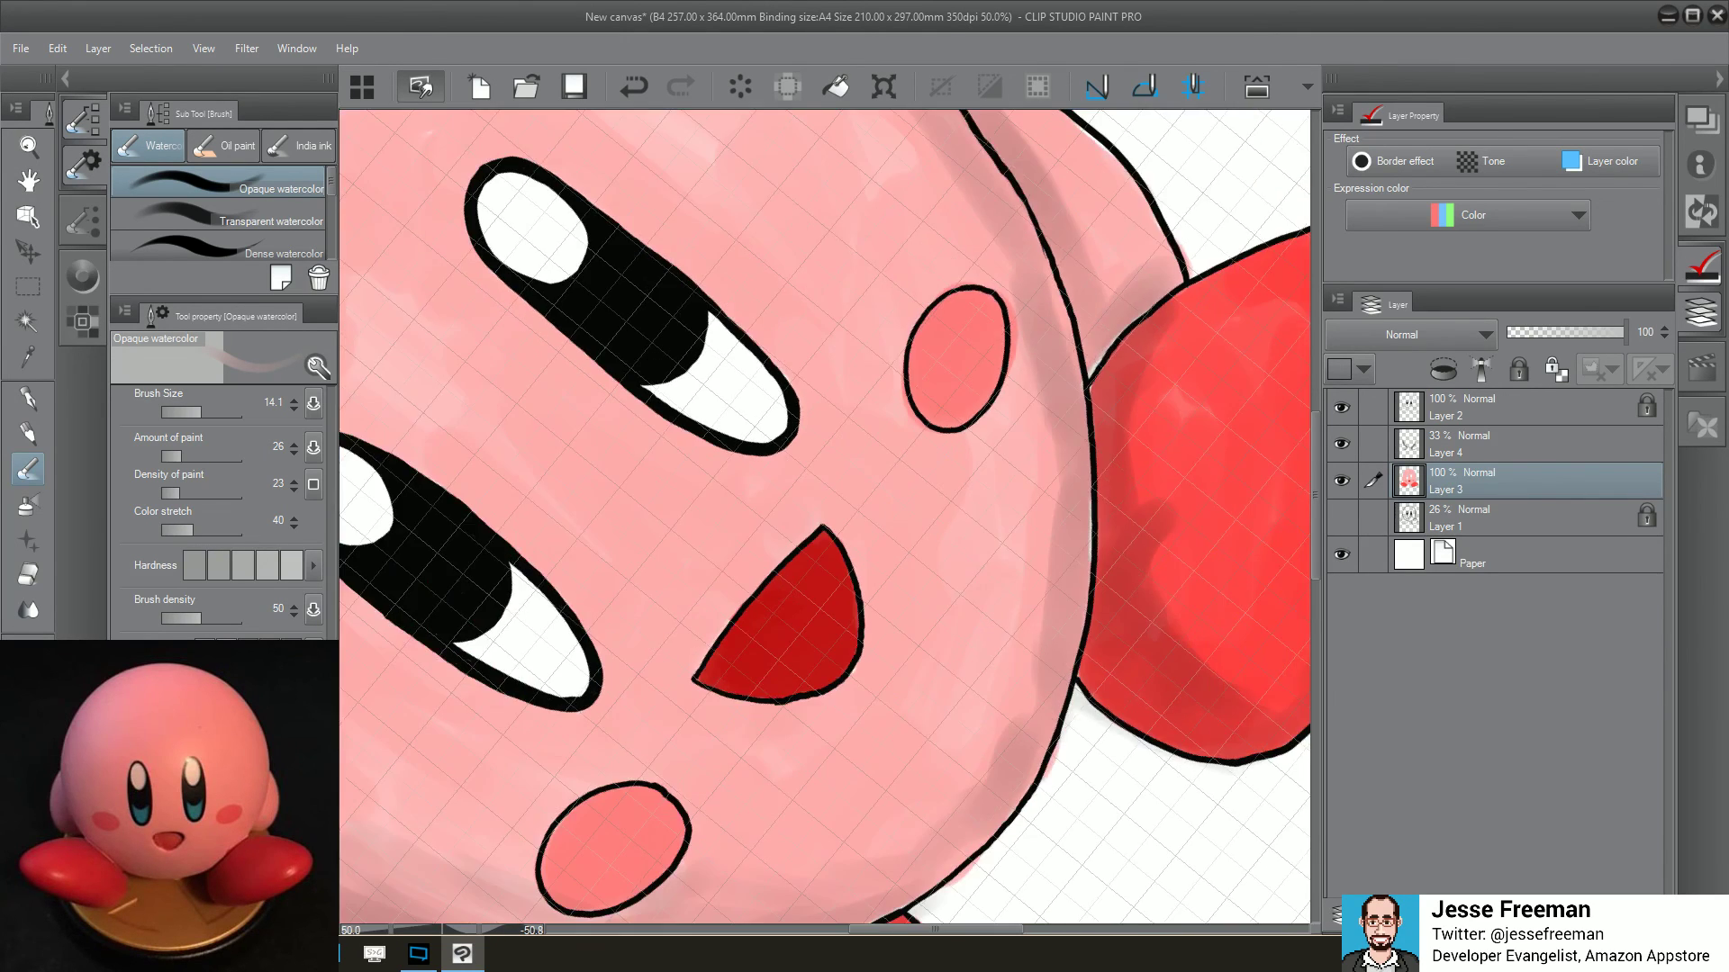
pyautogui.scroll(-2, 930, 532)
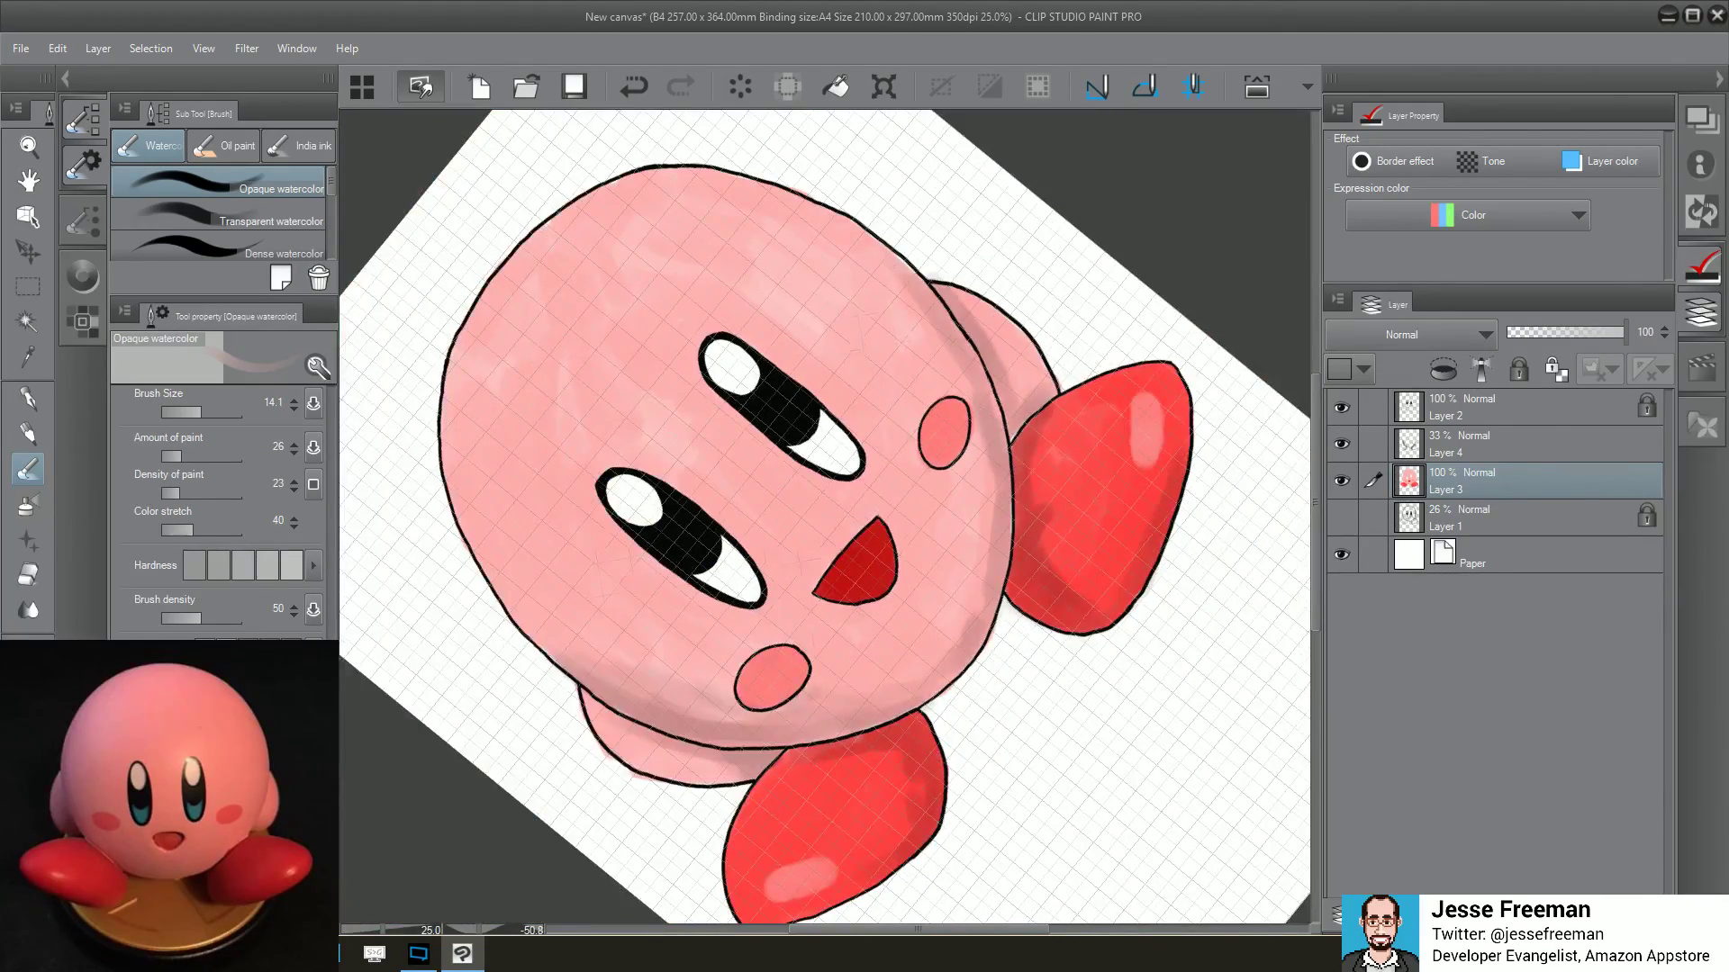
pyautogui.moveTo(929, 531); pyautogui.dragTo(855, 632)
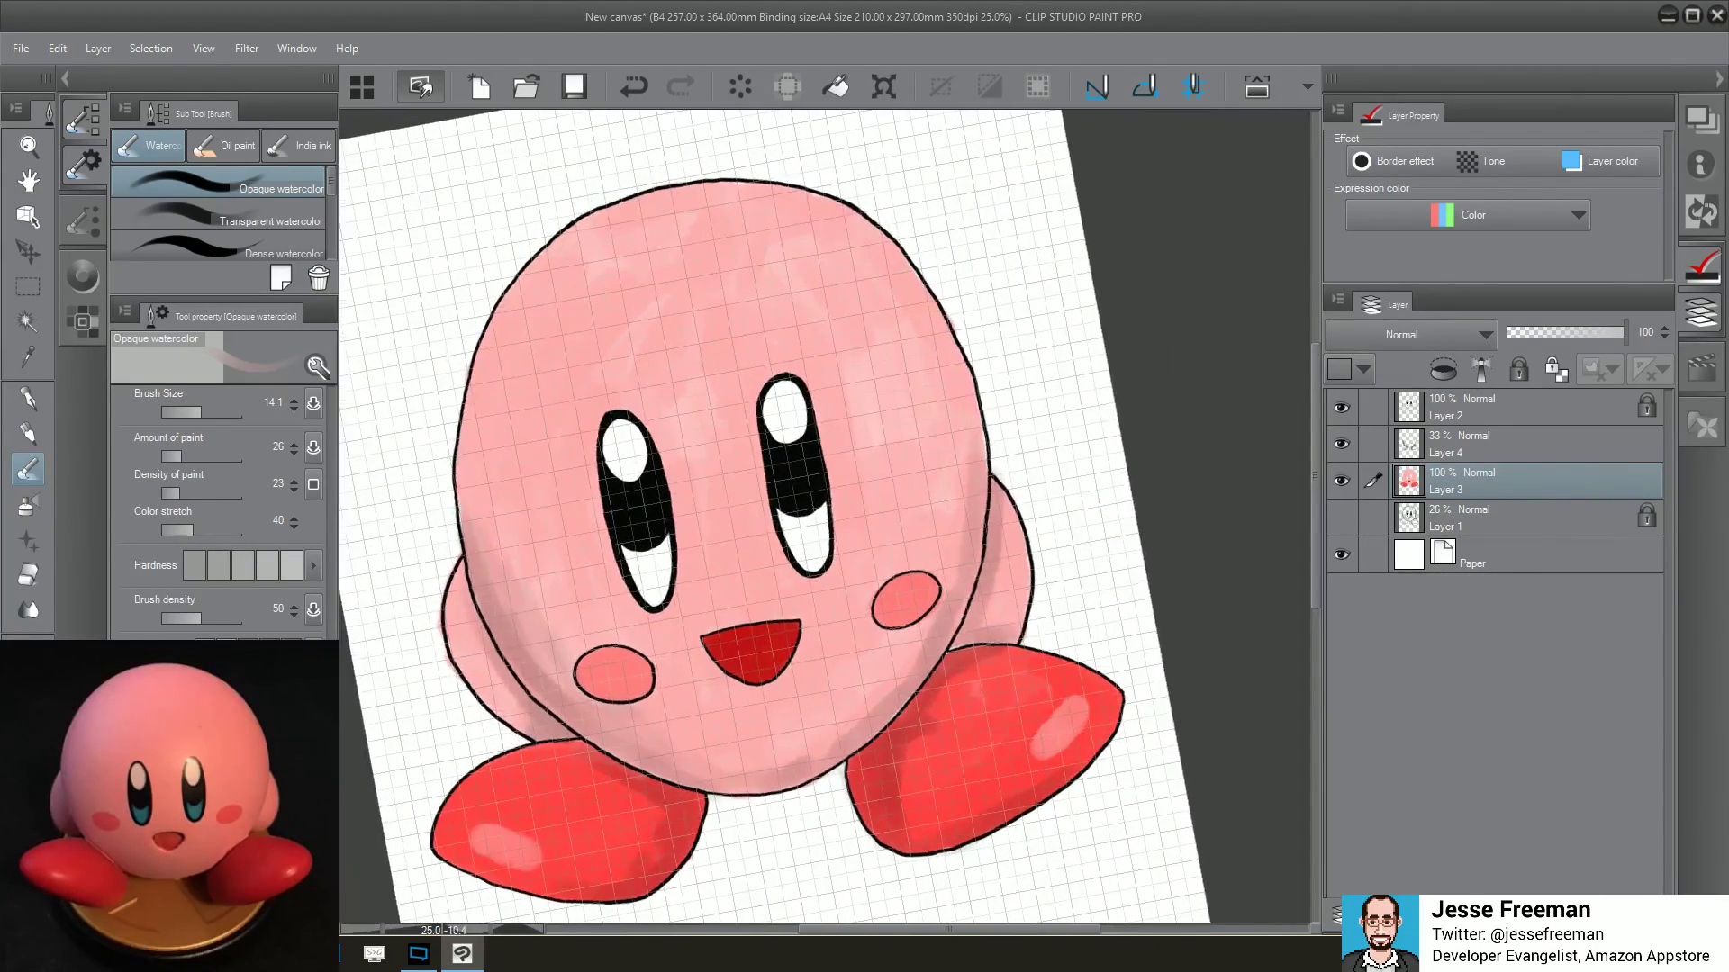
pyautogui.scroll(-1, 746, 509)
pyautogui.moveTo(746, 509); pyautogui.dragTo(759, 430)
pyautogui.scroll(1, 759, 431)
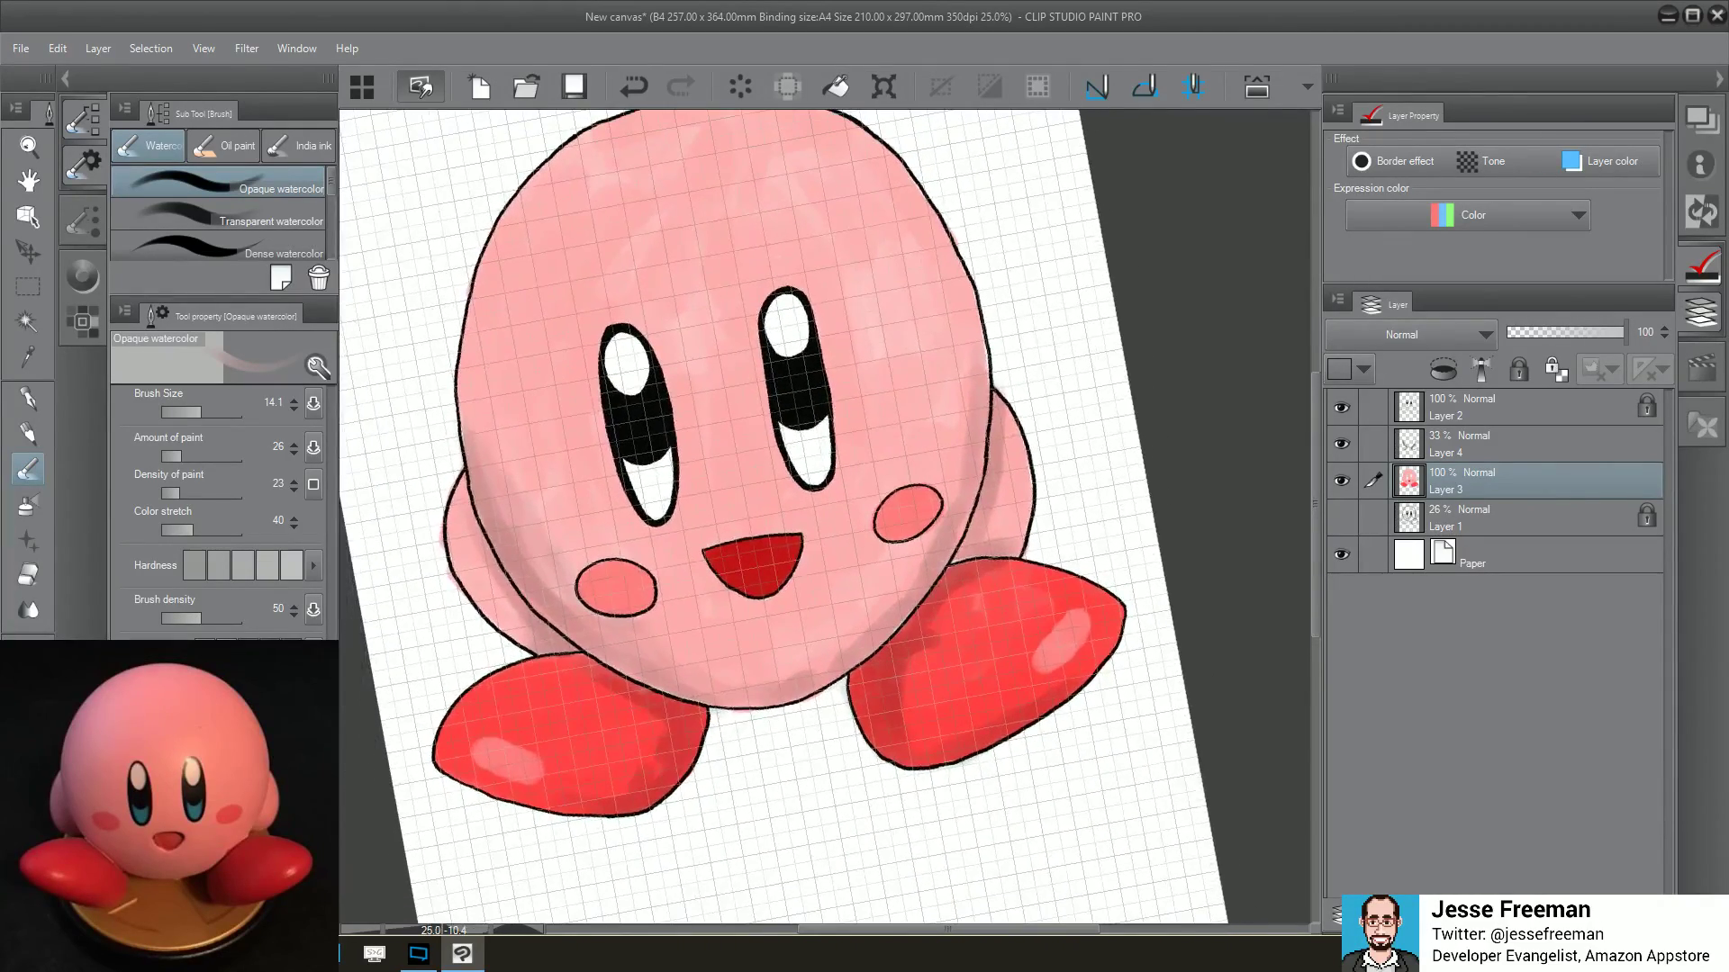